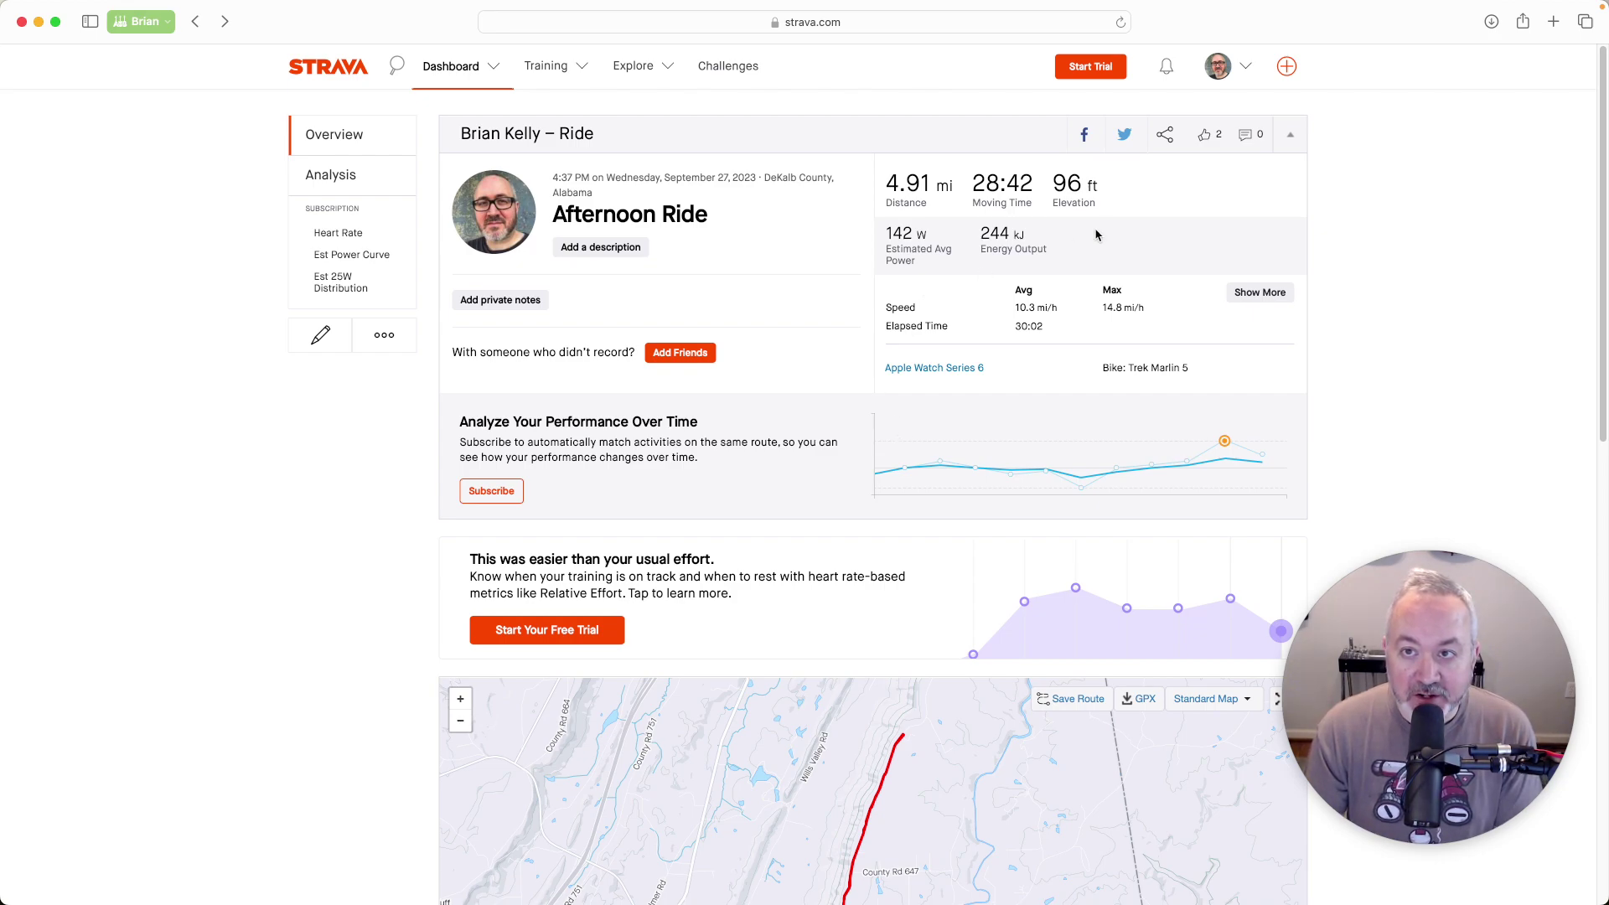
- Open the Strava account settings and start the download or delete account process to request a data archive
mouse_move(1218, 88)
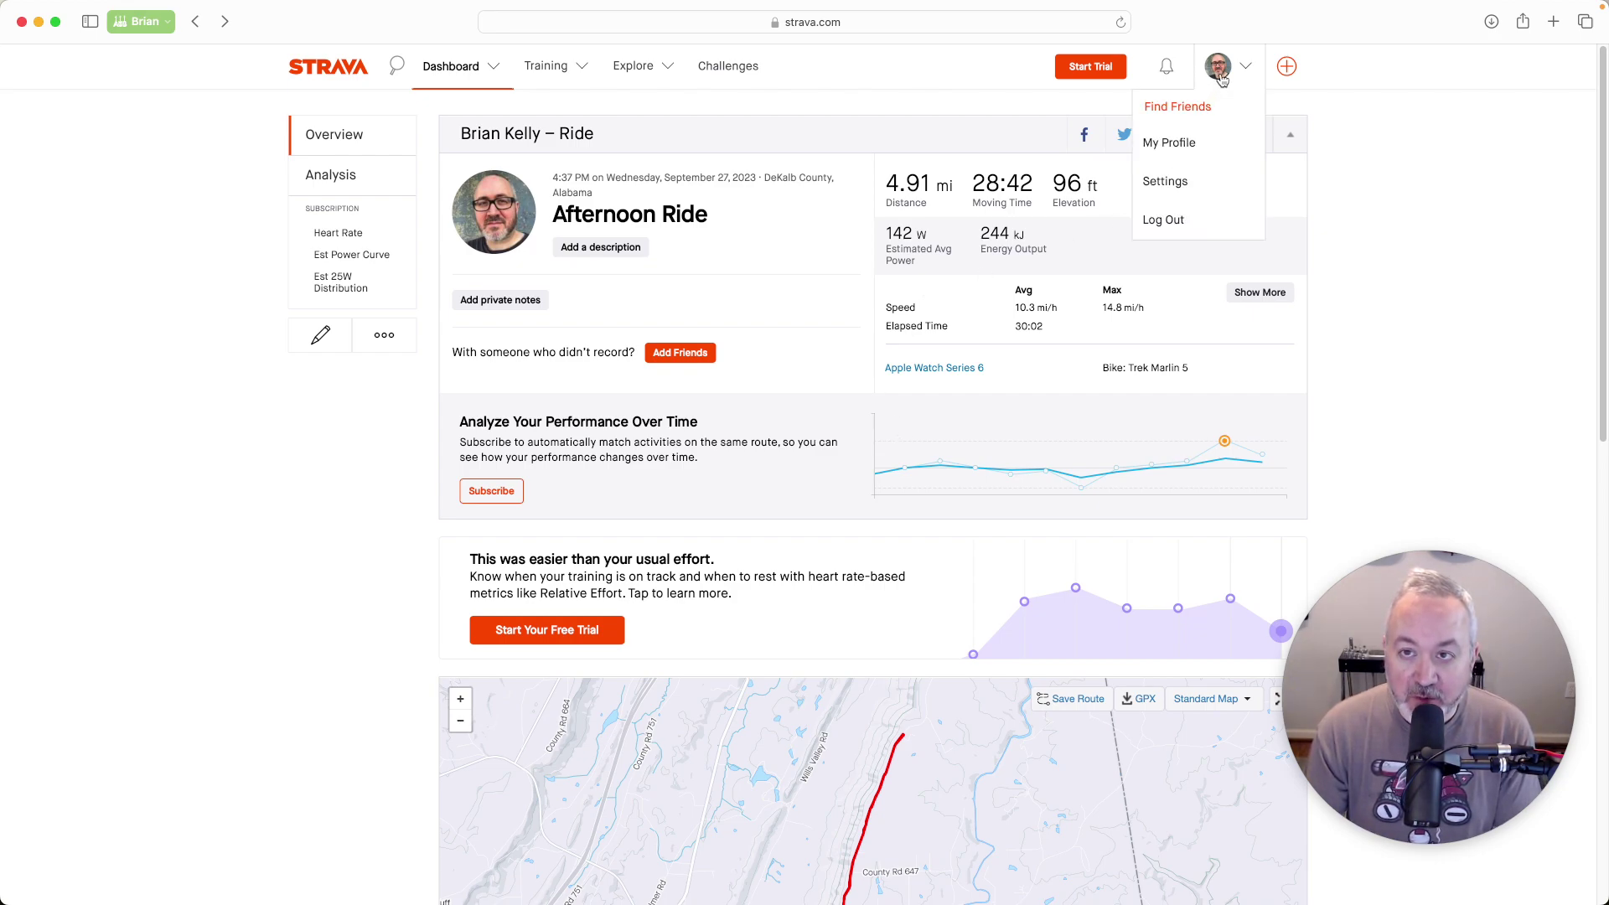
left_click(1176, 184)
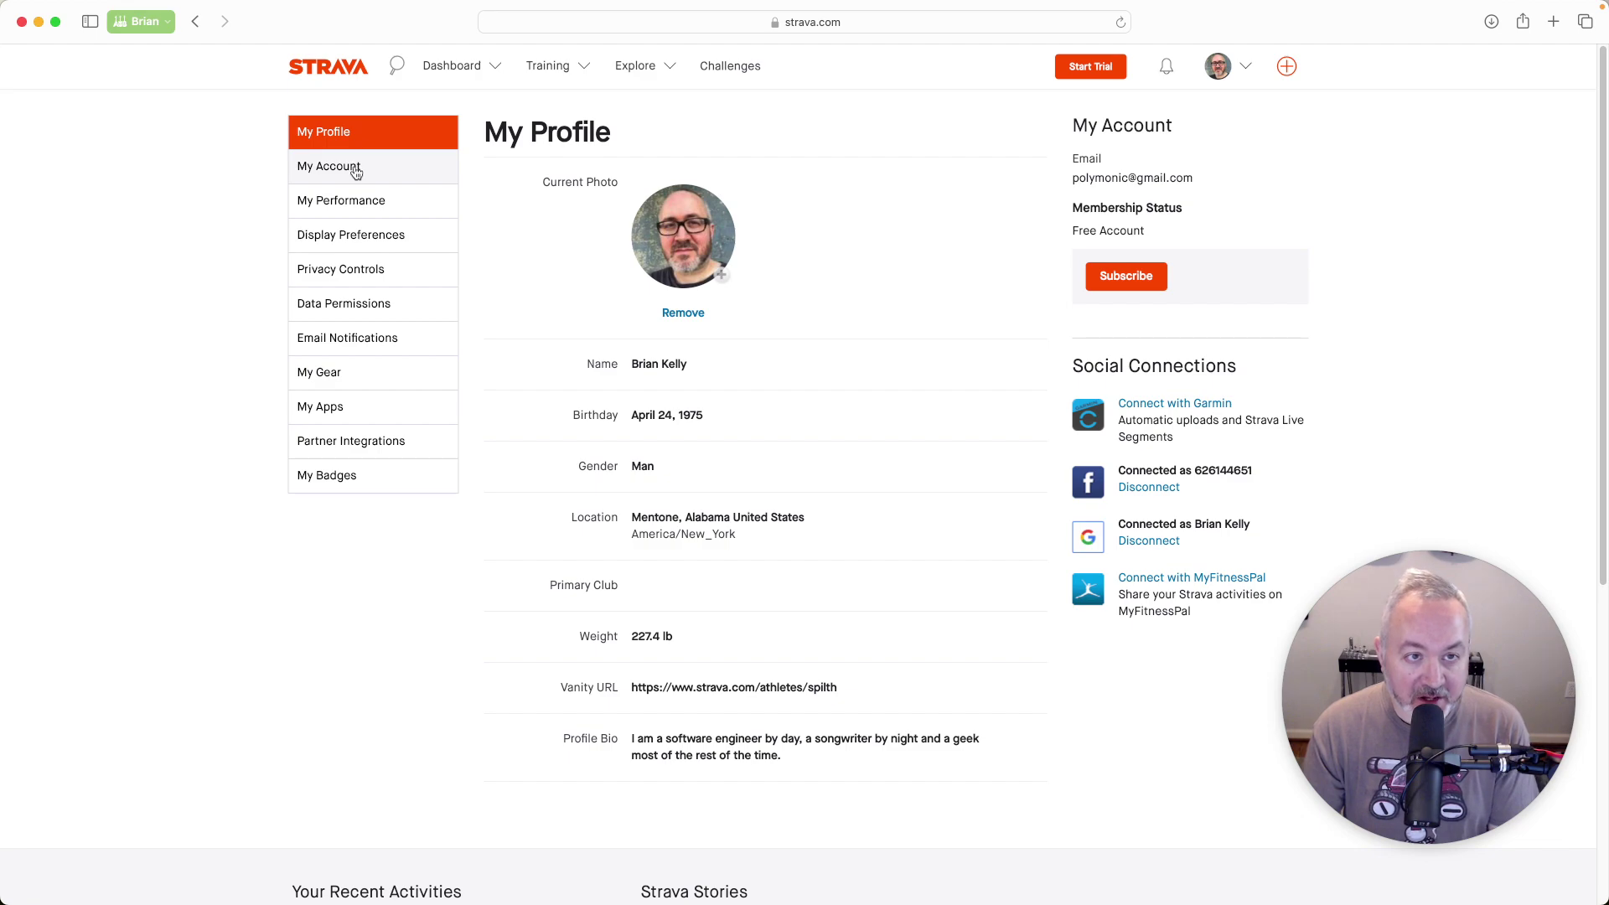
left_click(356, 168)
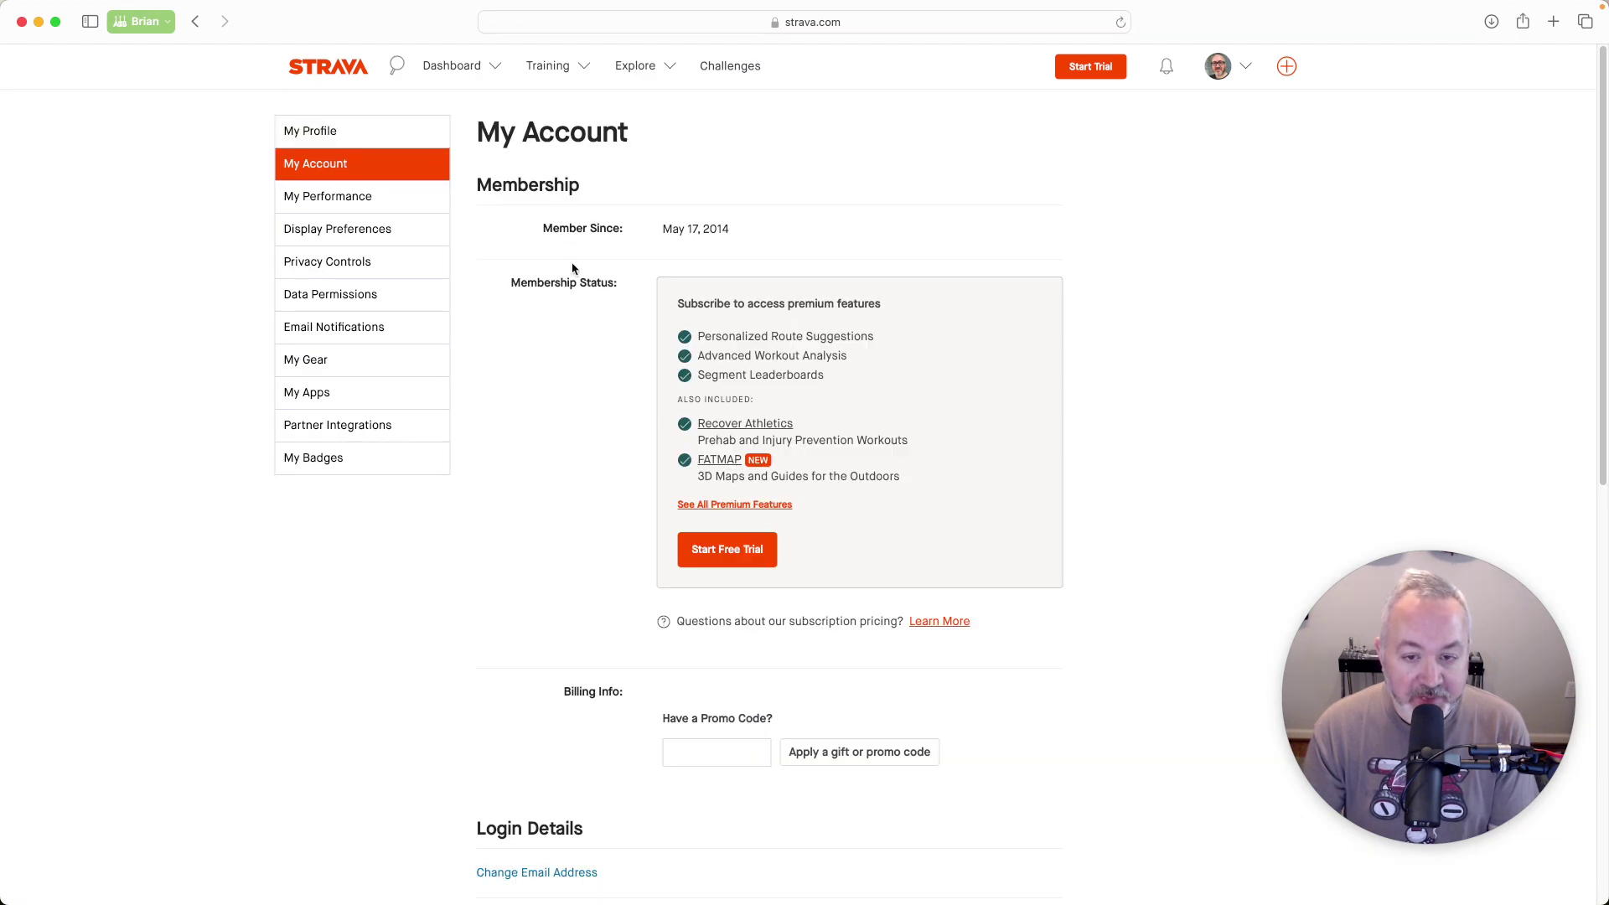
scroll(587, 281, "down", 5)
scroll(595, 289, "down", 3)
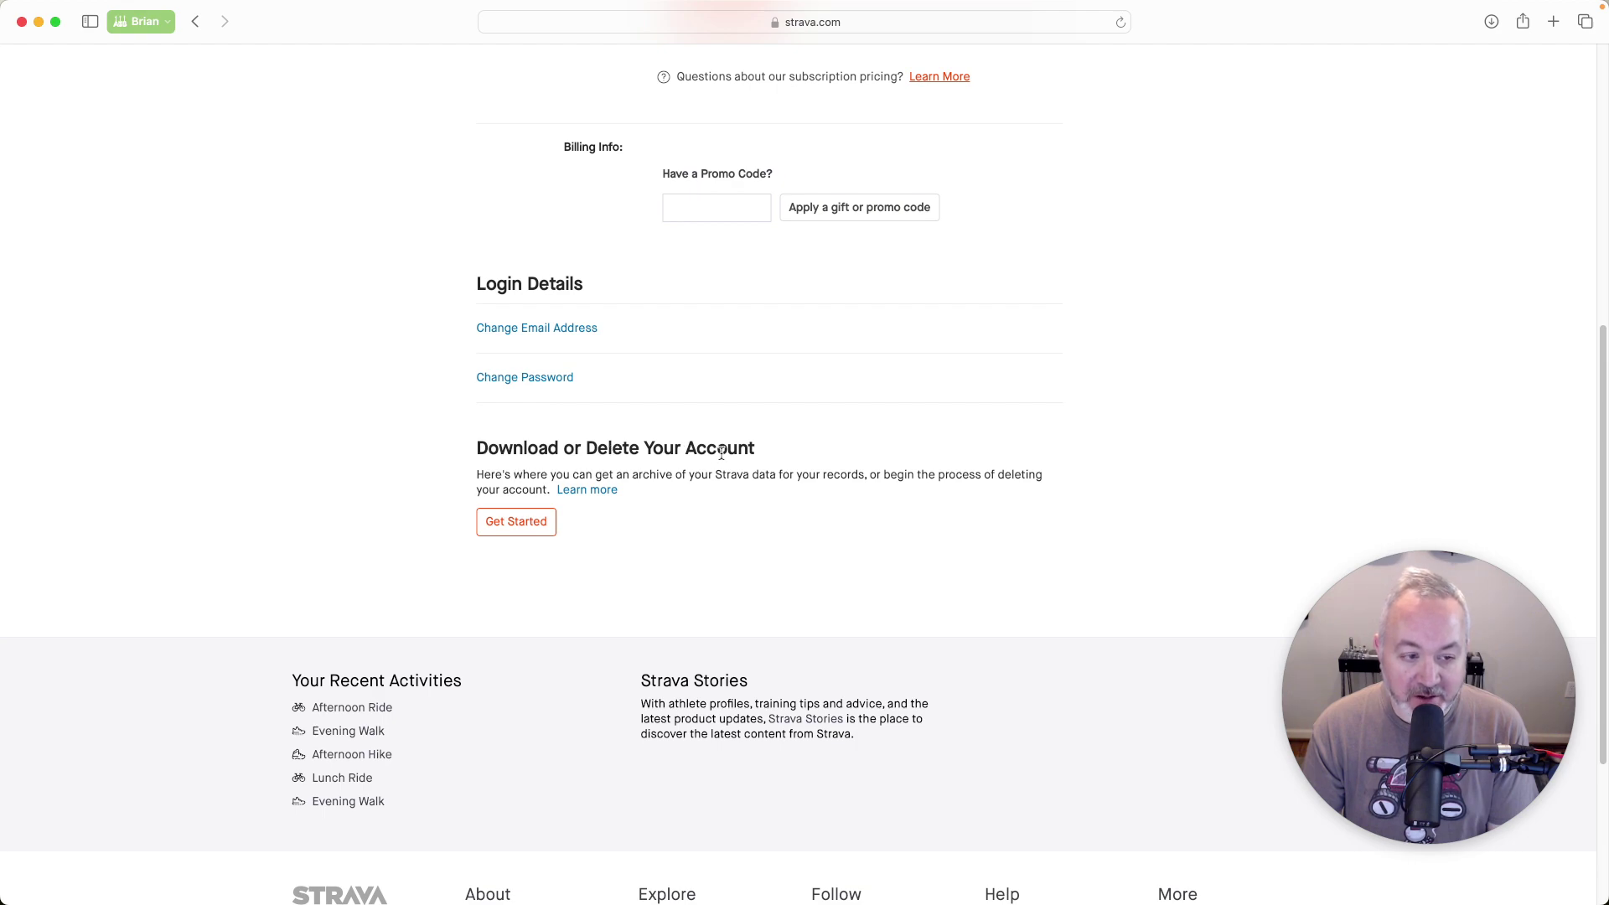
left_click(528, 533)
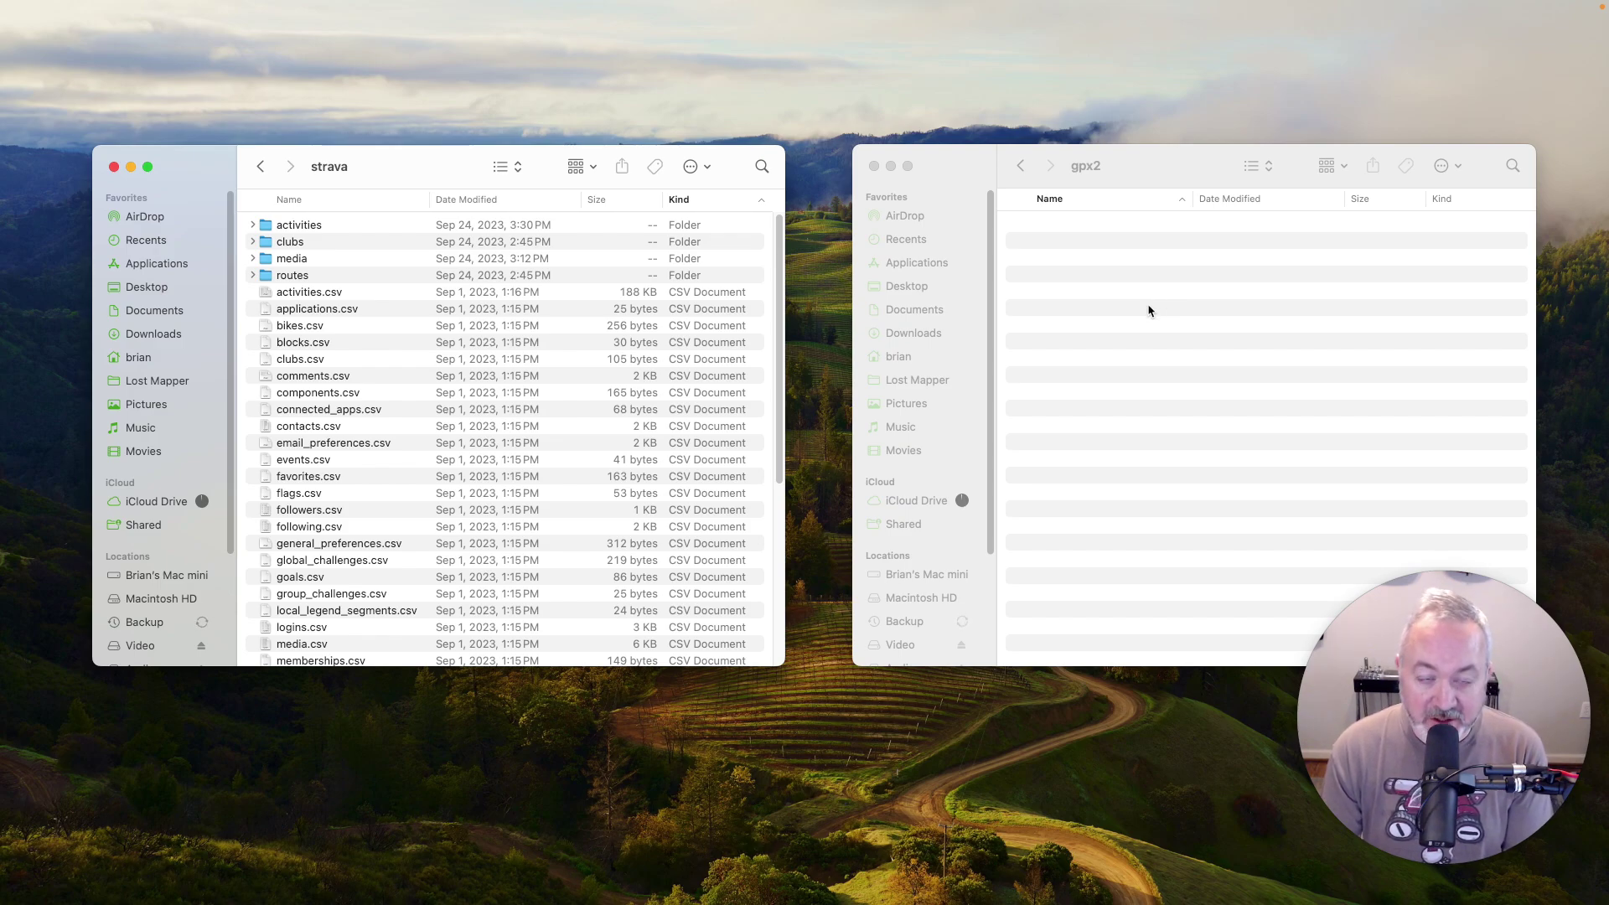
- Put the activities folder from the strava export into the gpx2 folder, and look through its GPX files there
left_click(253, 226)
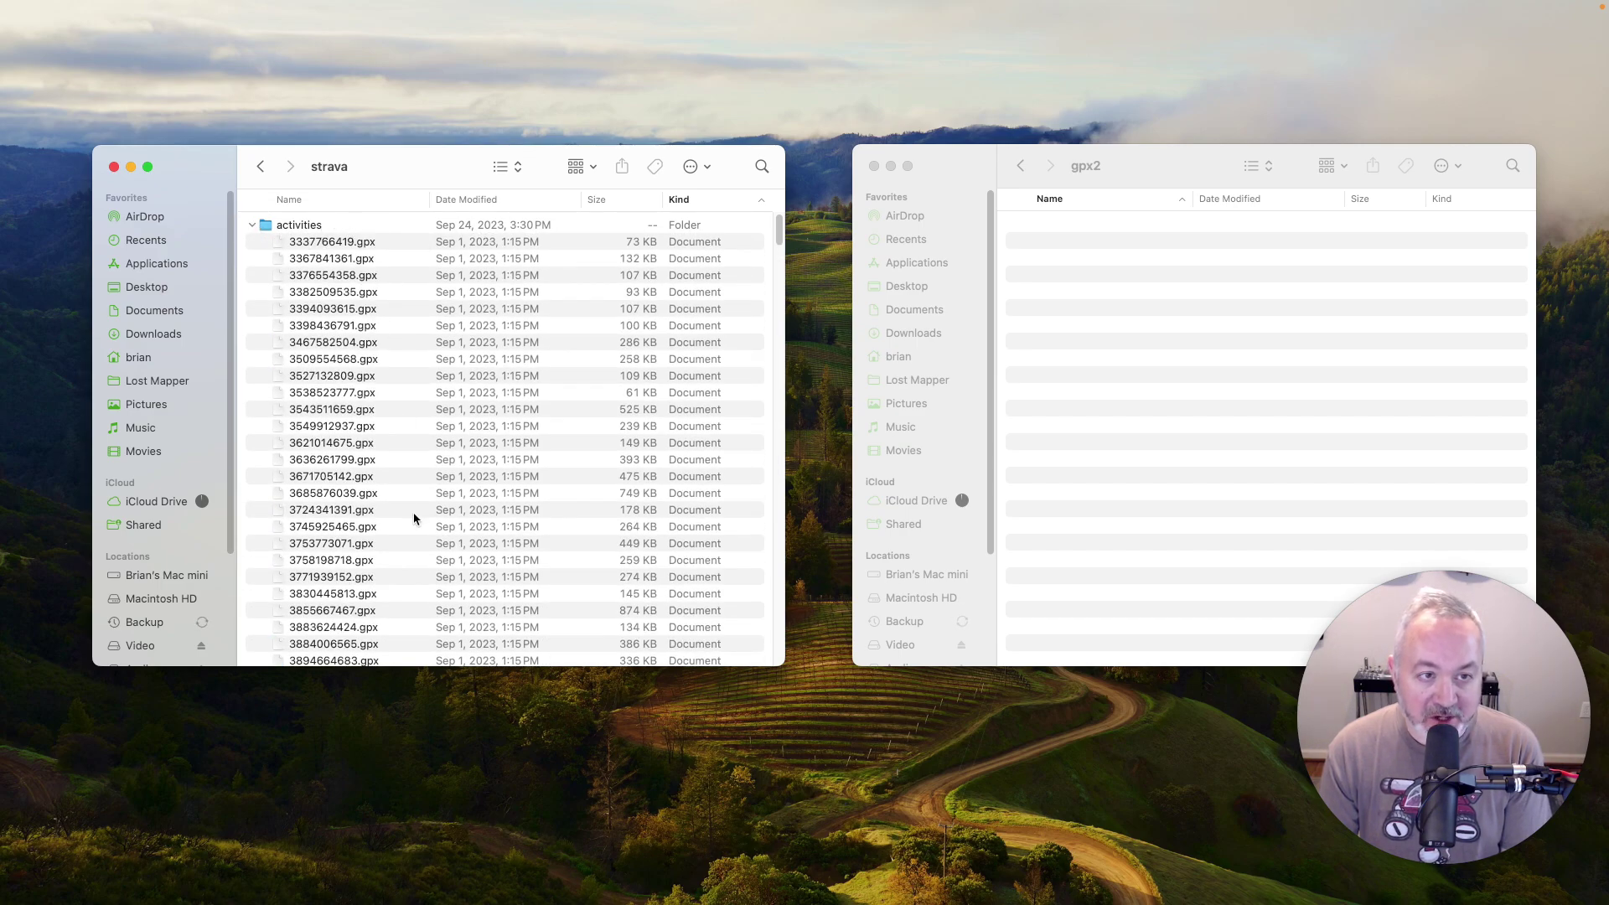
left_click(253, 225)
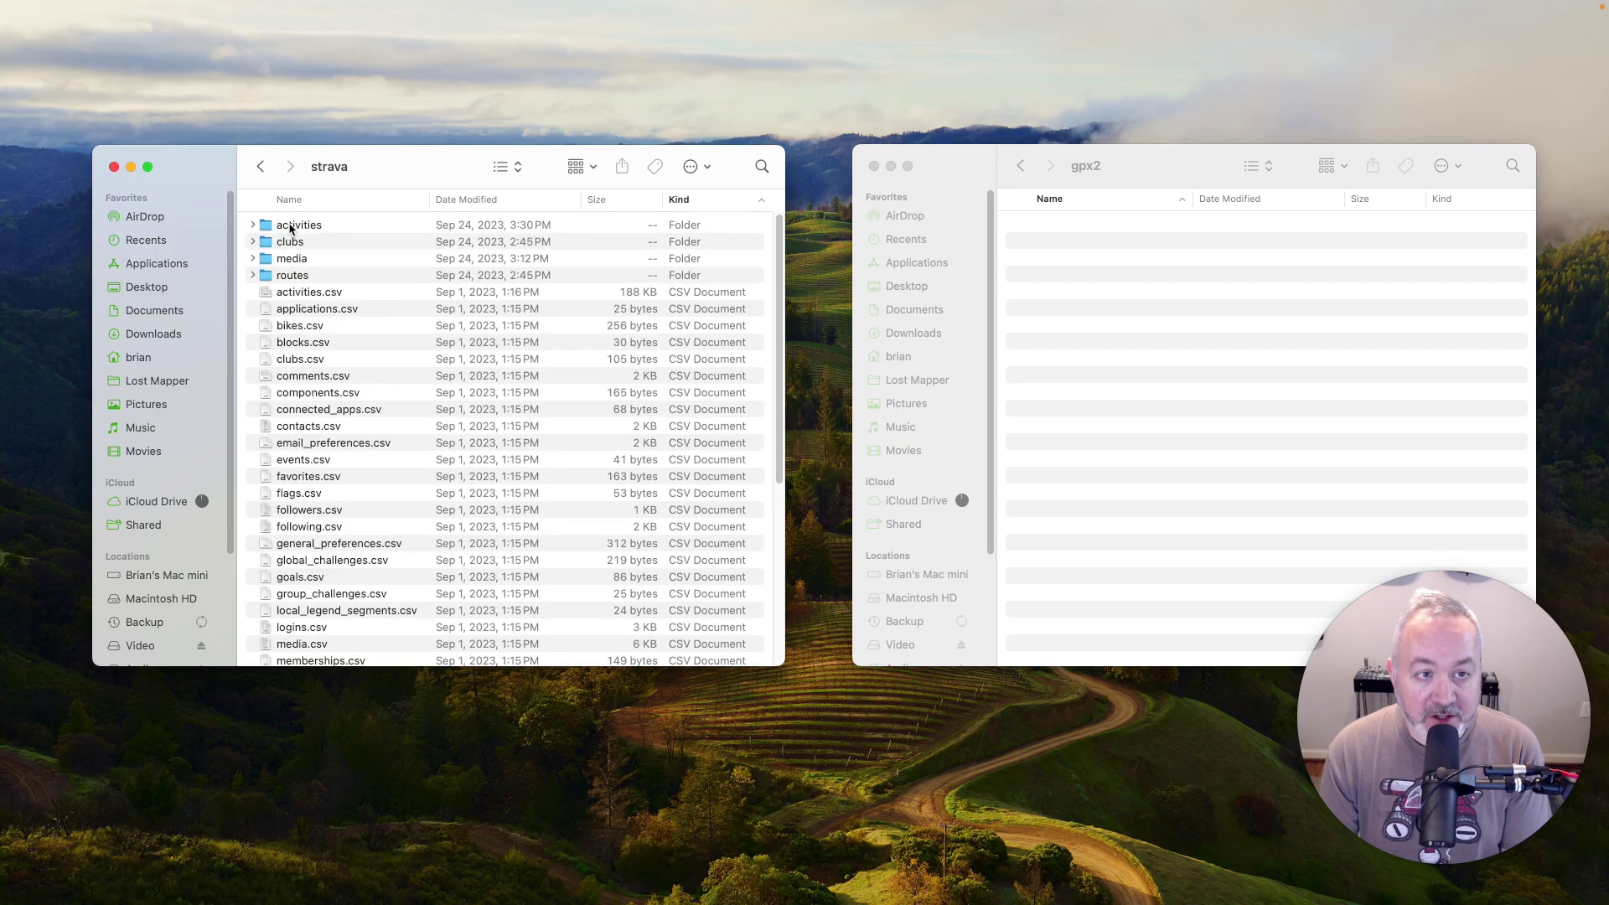
left_click_drag(293, 224, 1126, 305)
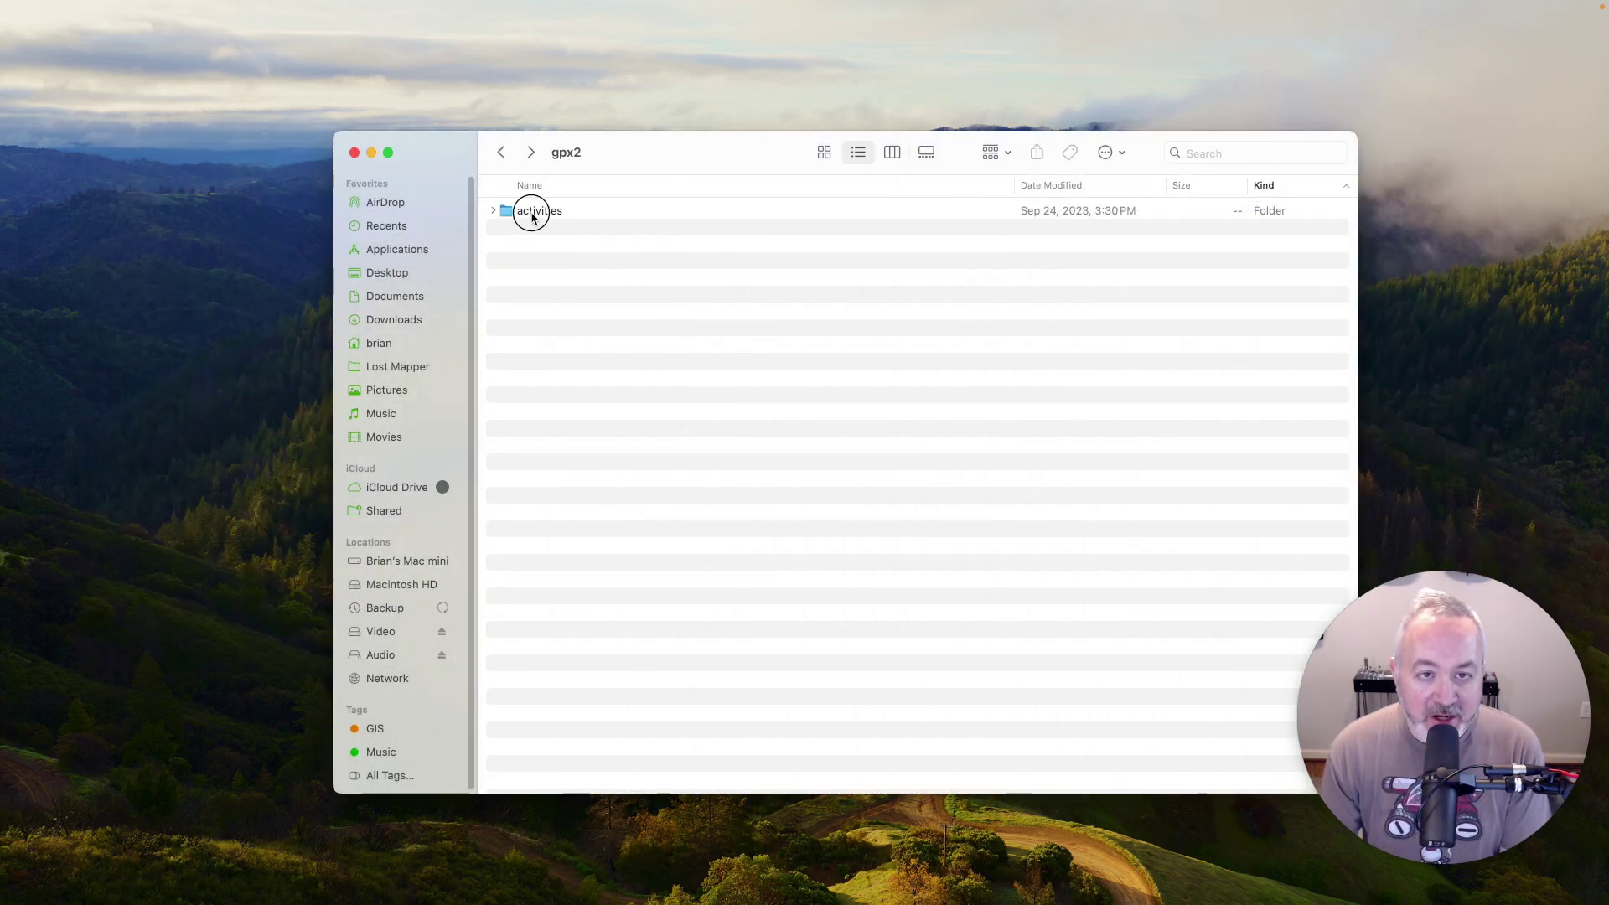
double_click(532, 215)
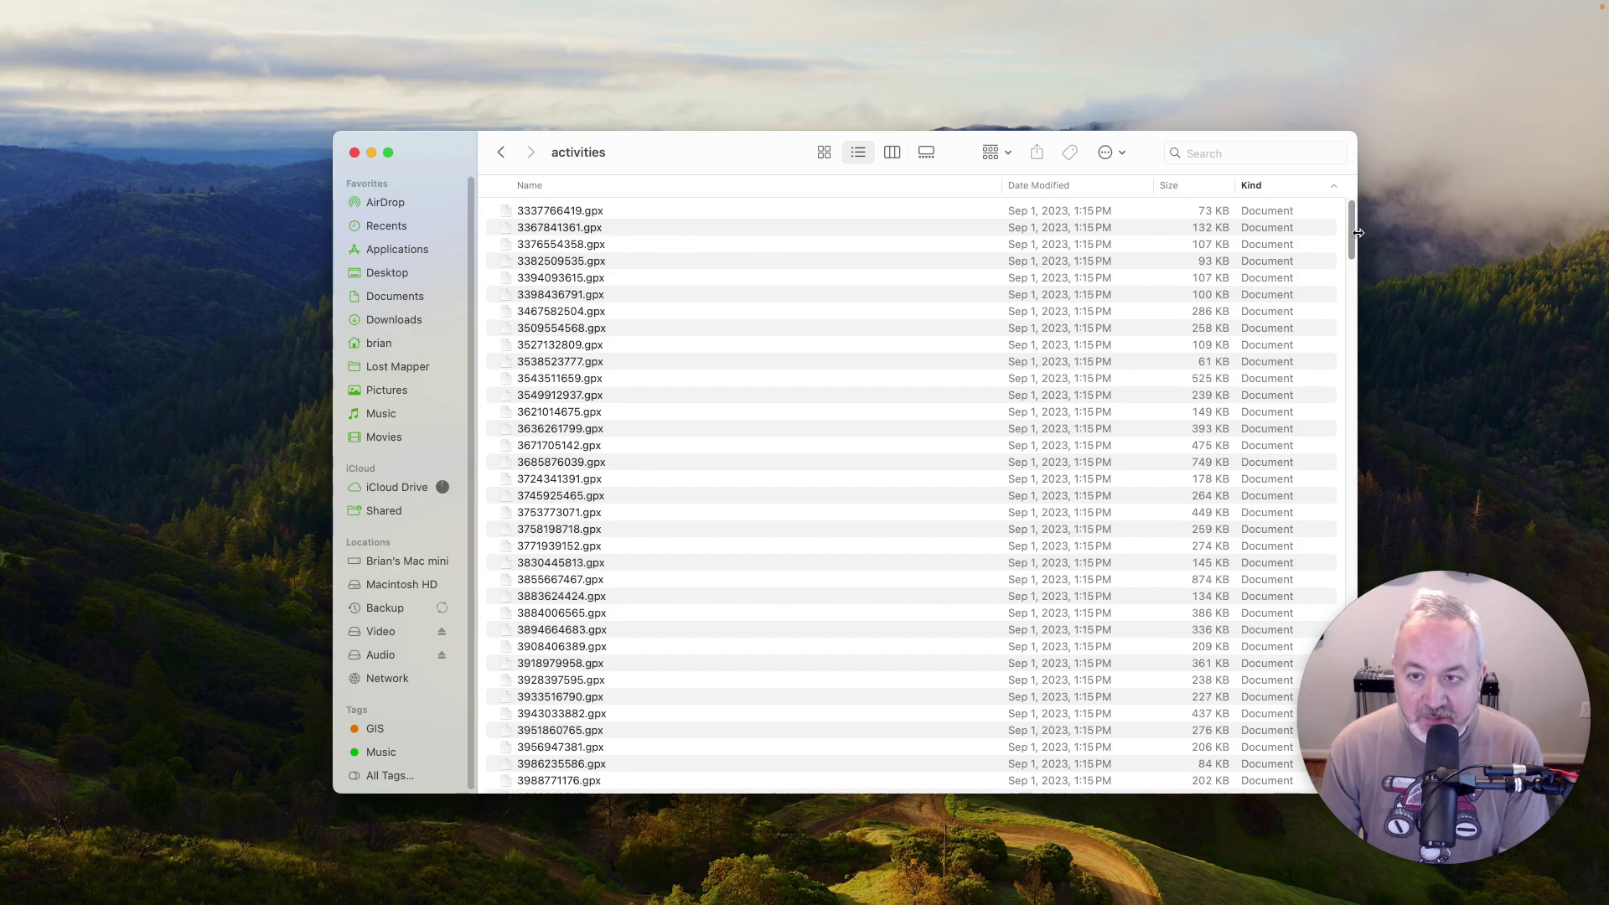
left_click_drag(1350, 226, 1342, 714)
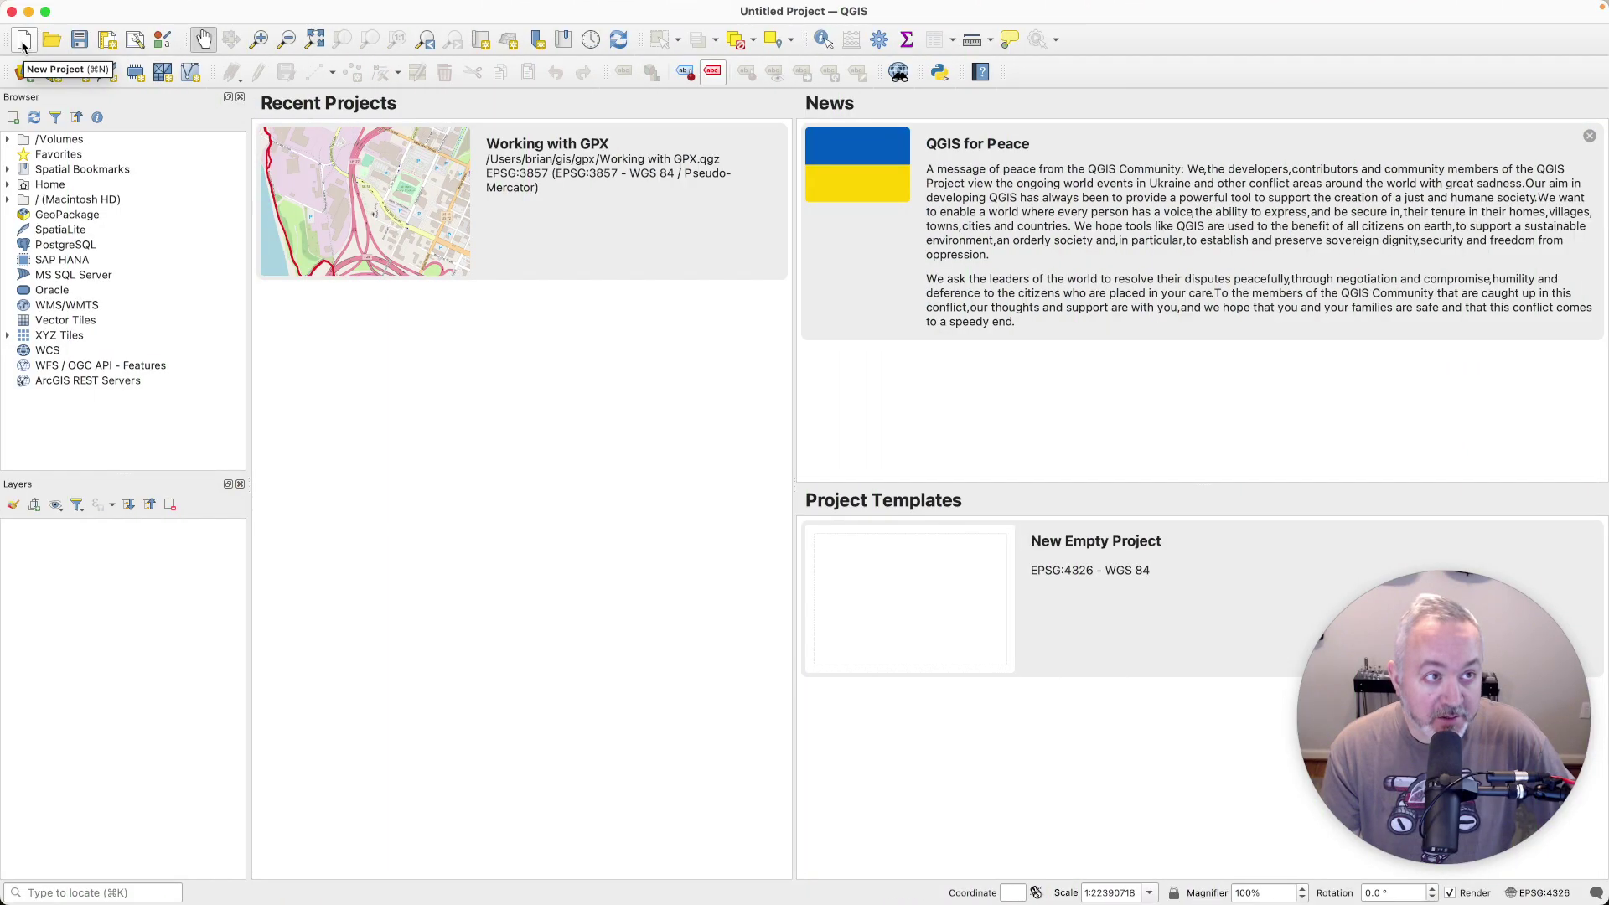
- Switch to QGIS, create a new project and set its title to "Working with GPX 2"
left_click(23, 41)
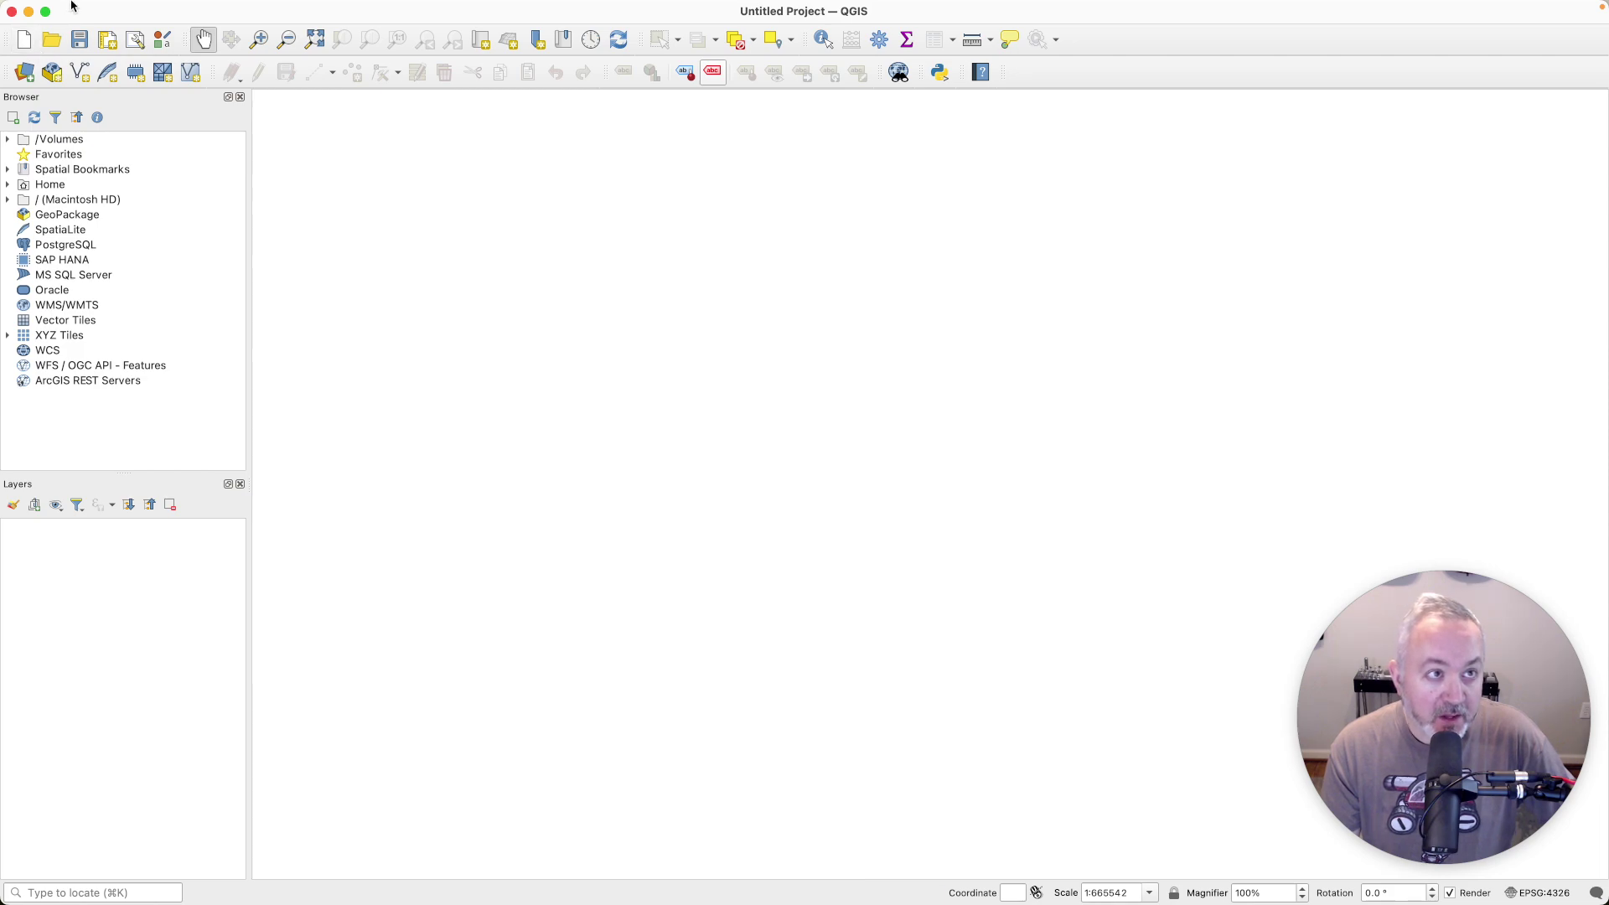
left_click(102, 10)
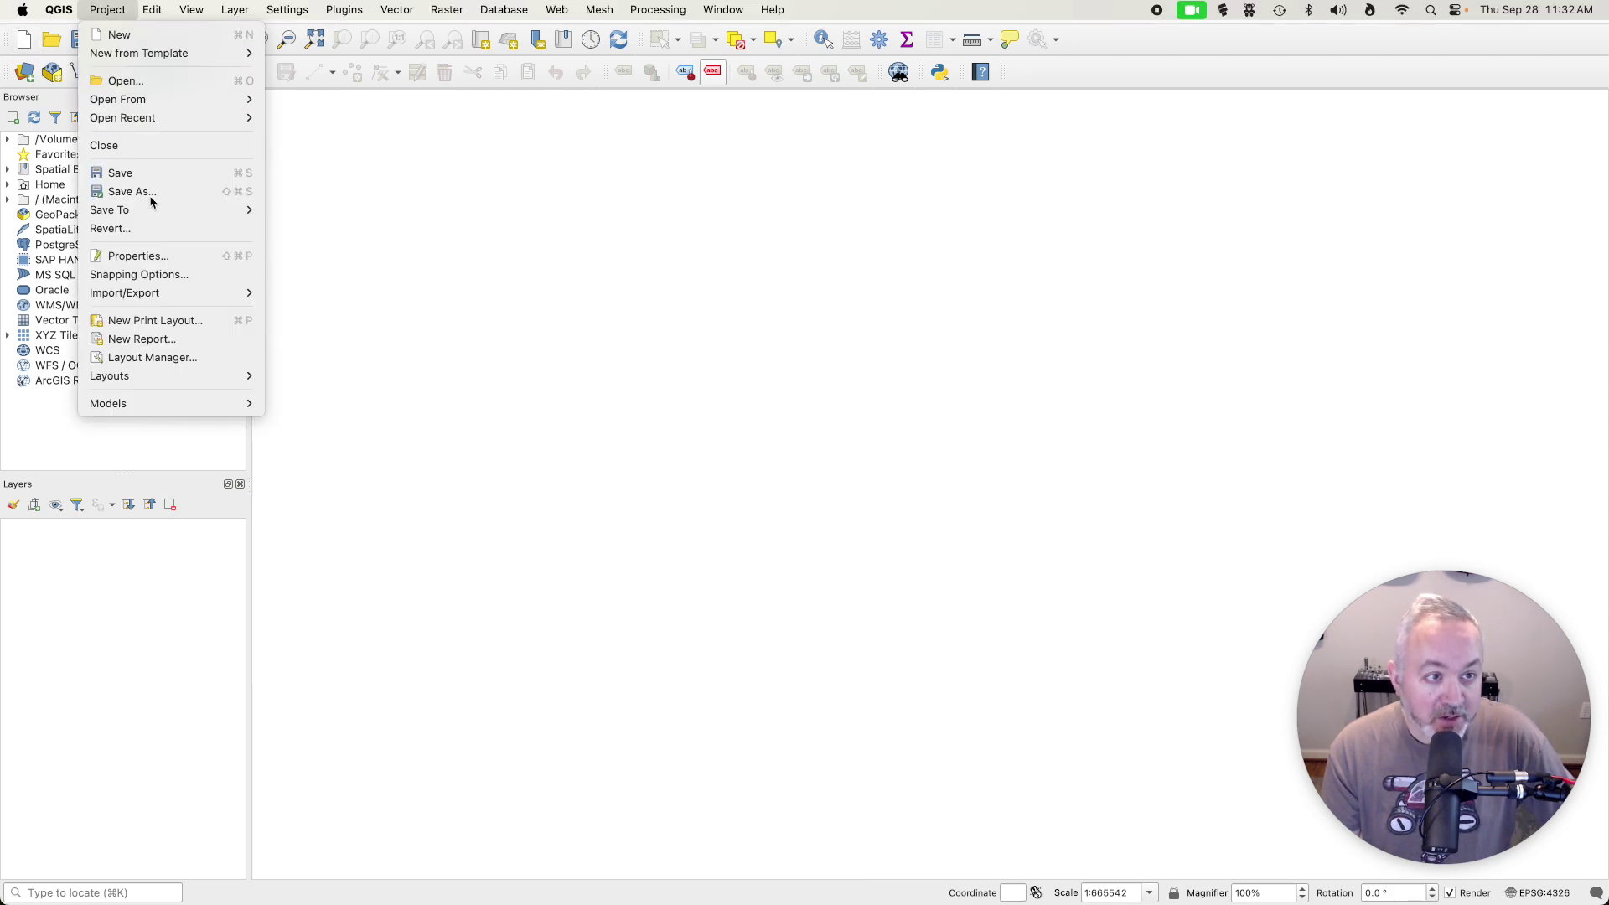
left_click(151, 254)
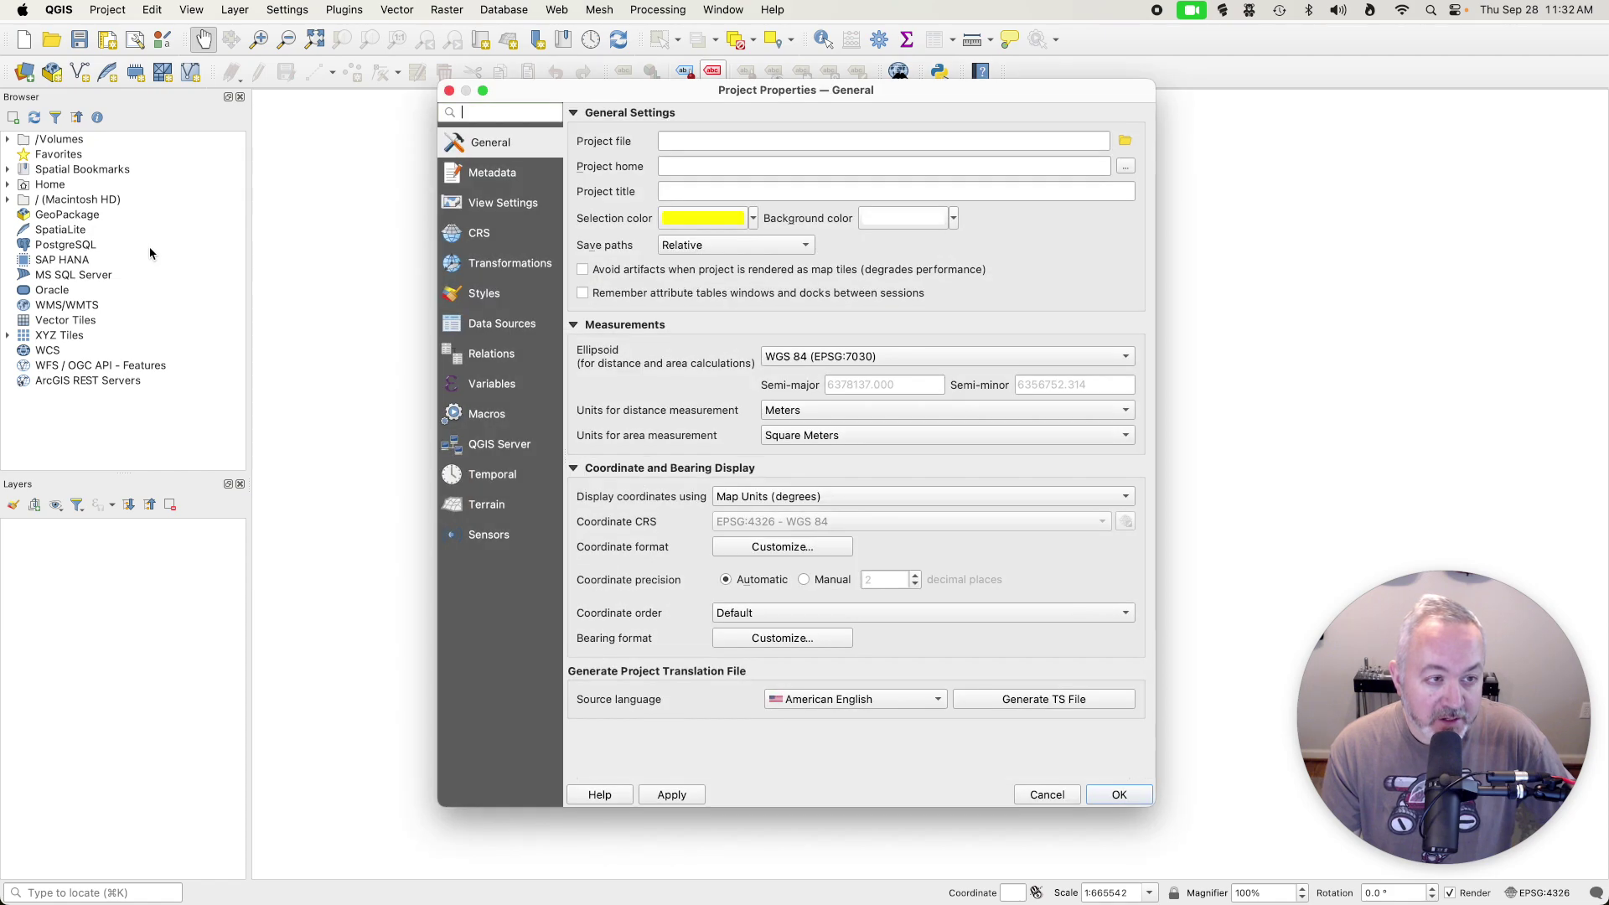
left_click(727, 192)
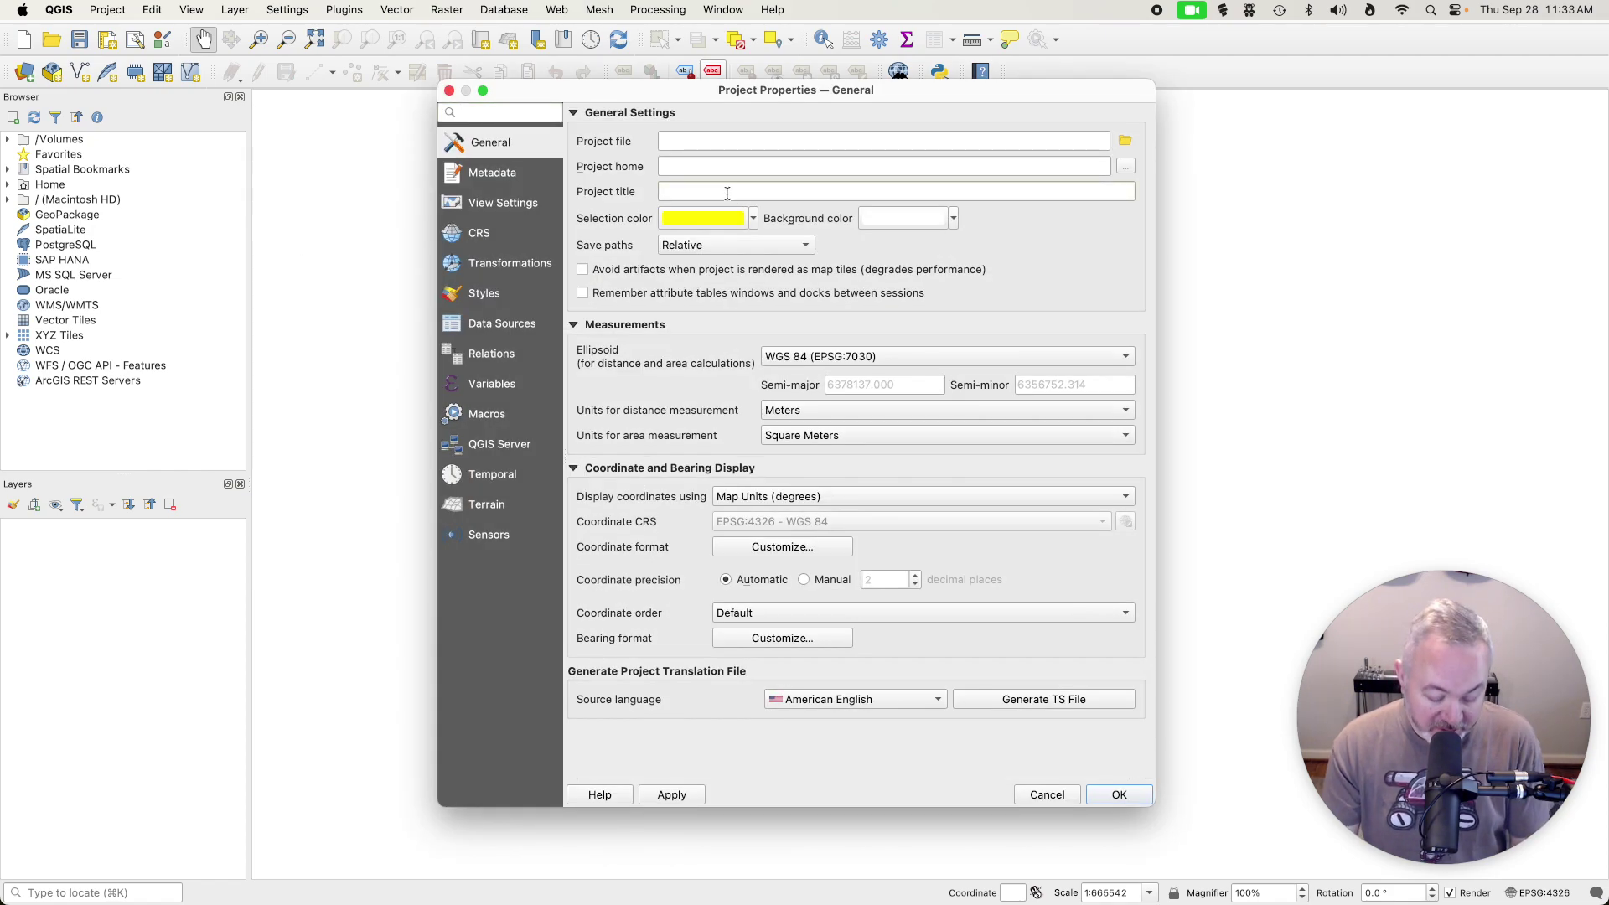
type("Working with G")
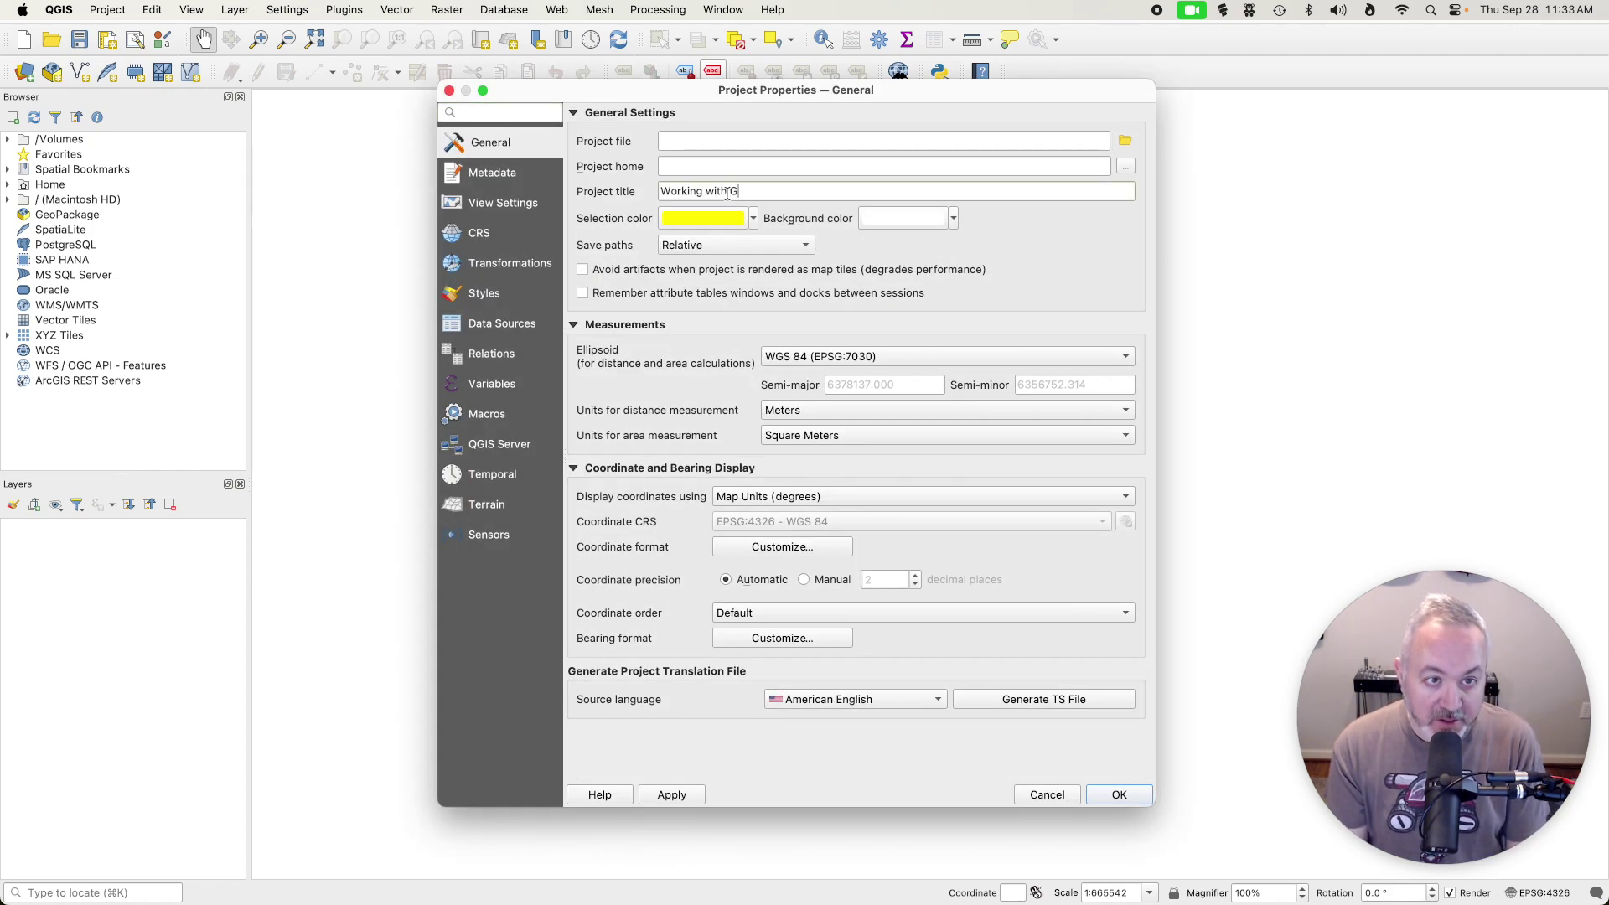
type("PX 2")
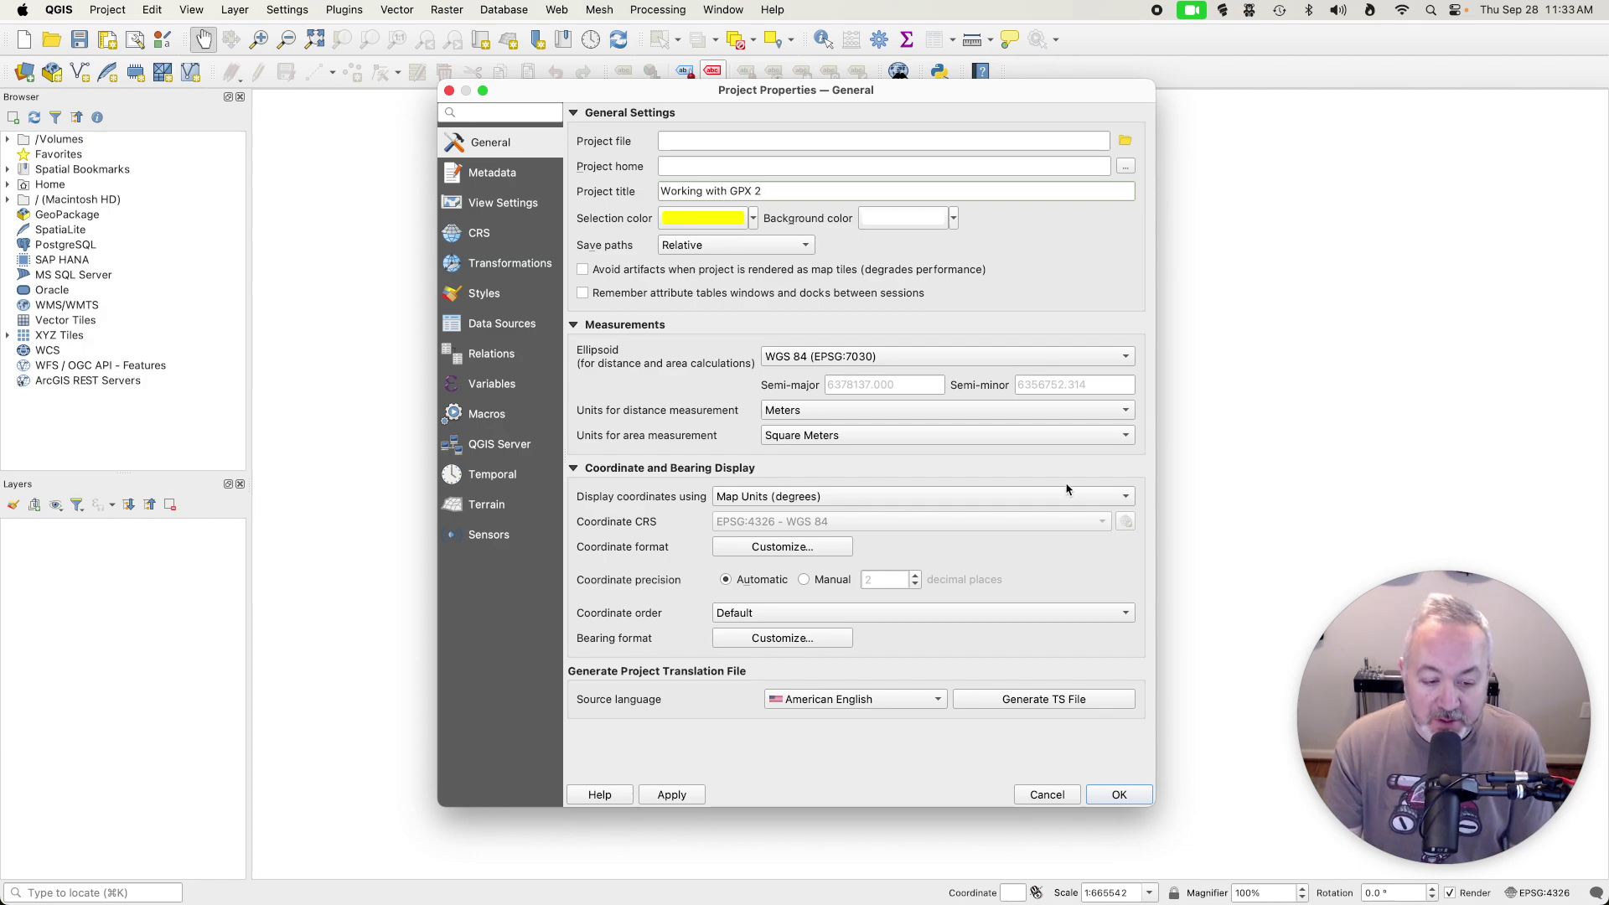
left_click(1119, 794)
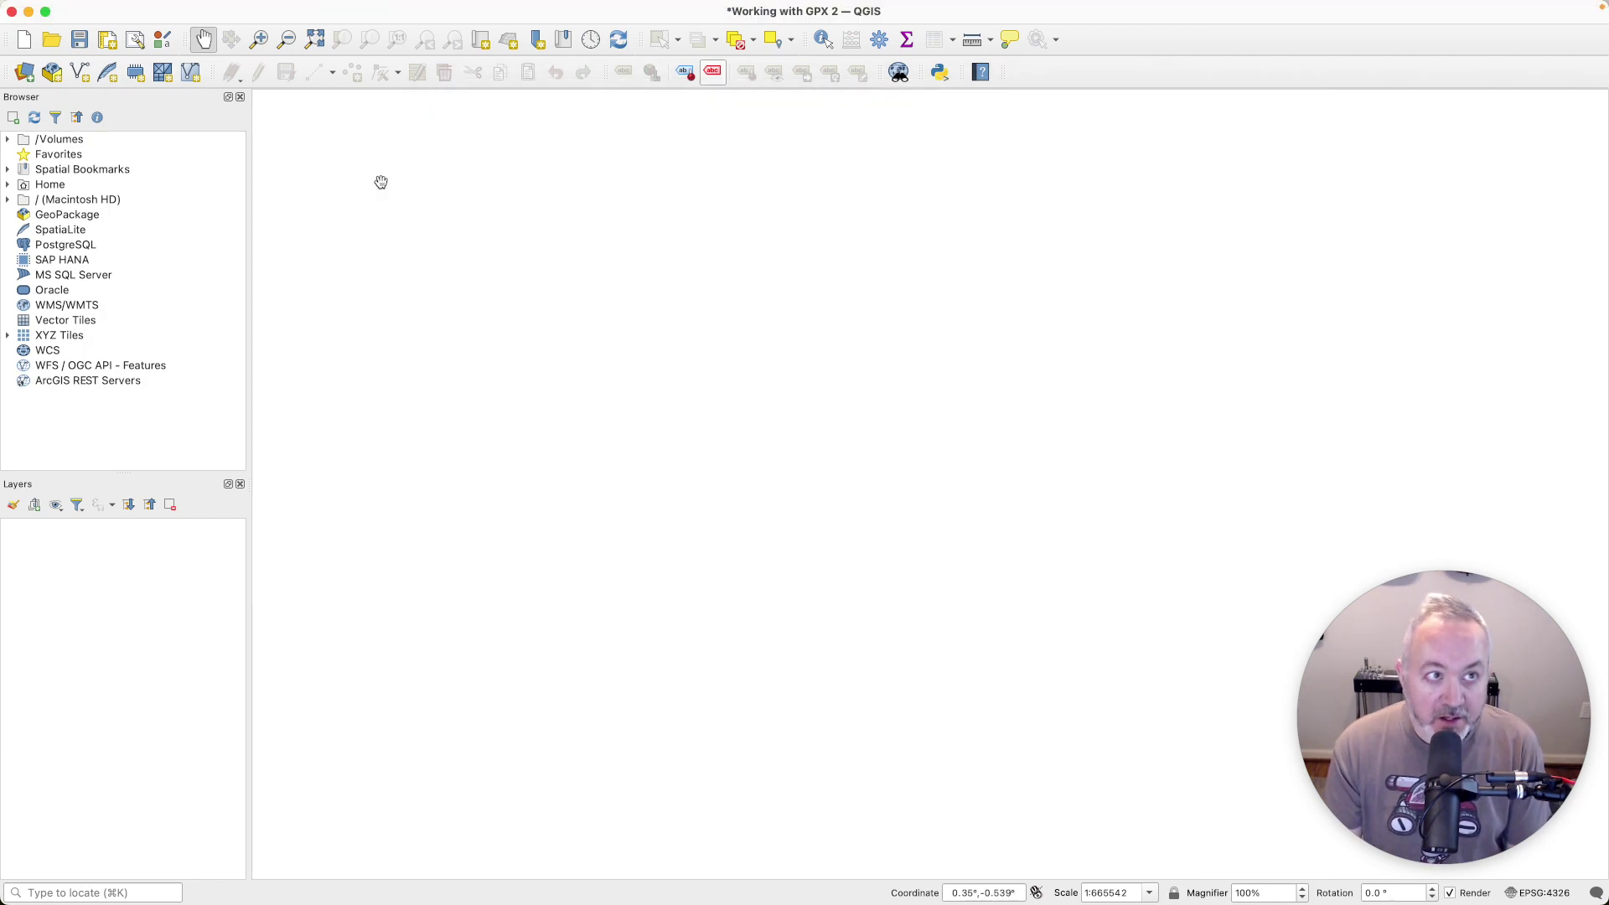
- Save the project as "Working with GPX 2" in QGZ format in the gis/gpx2 folder
left_click(79, 49)
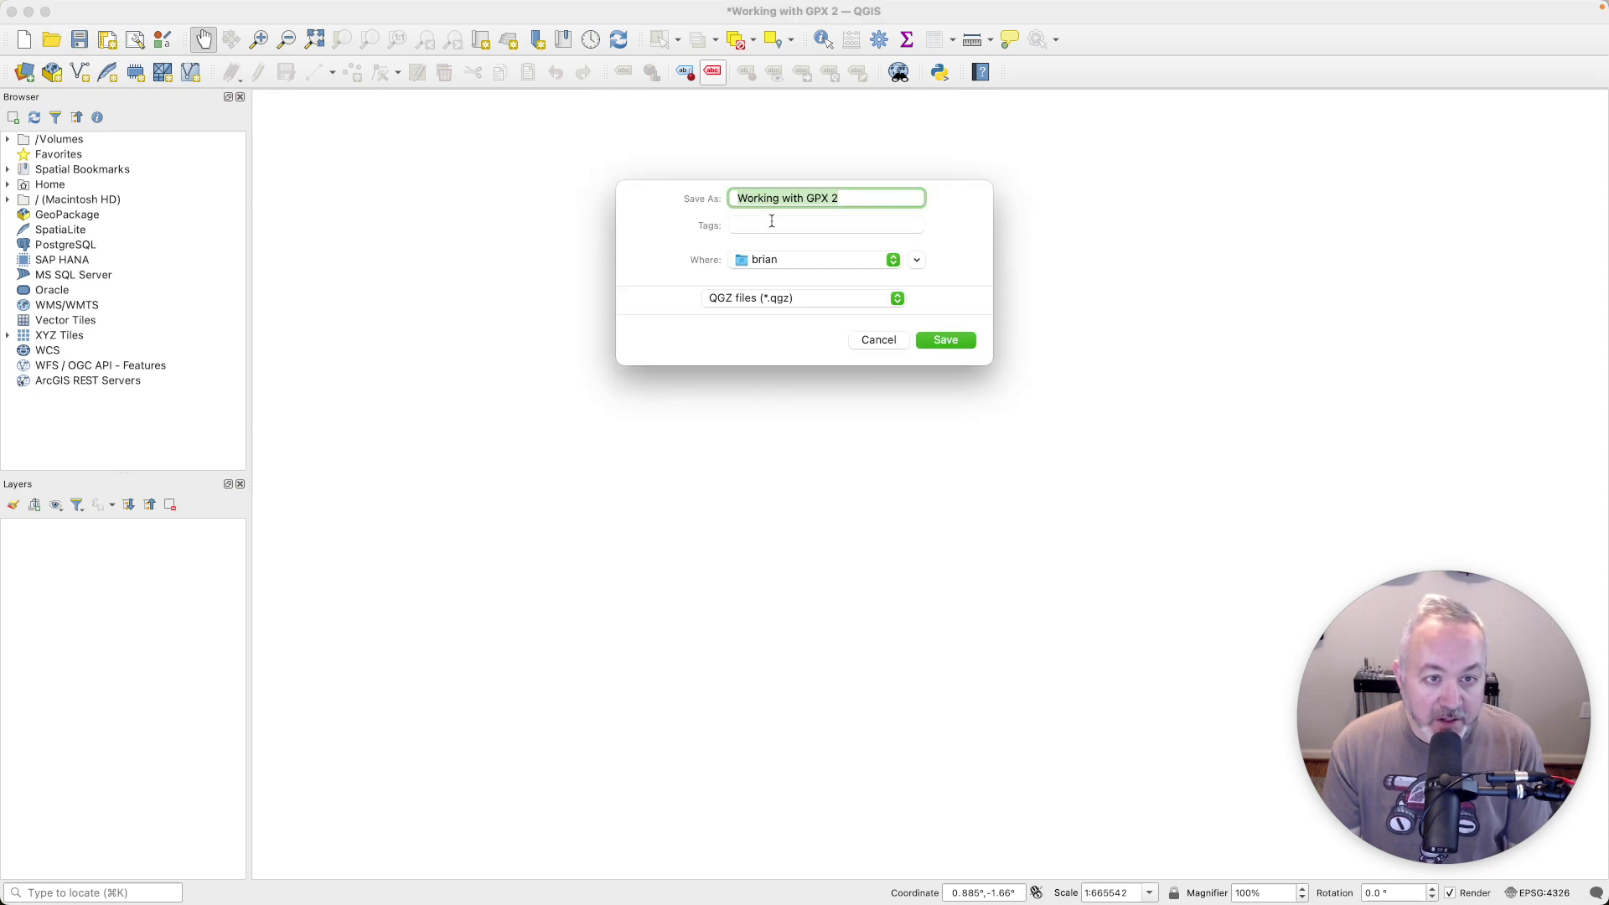
left_click(918, 262)
left_click(895, 262)
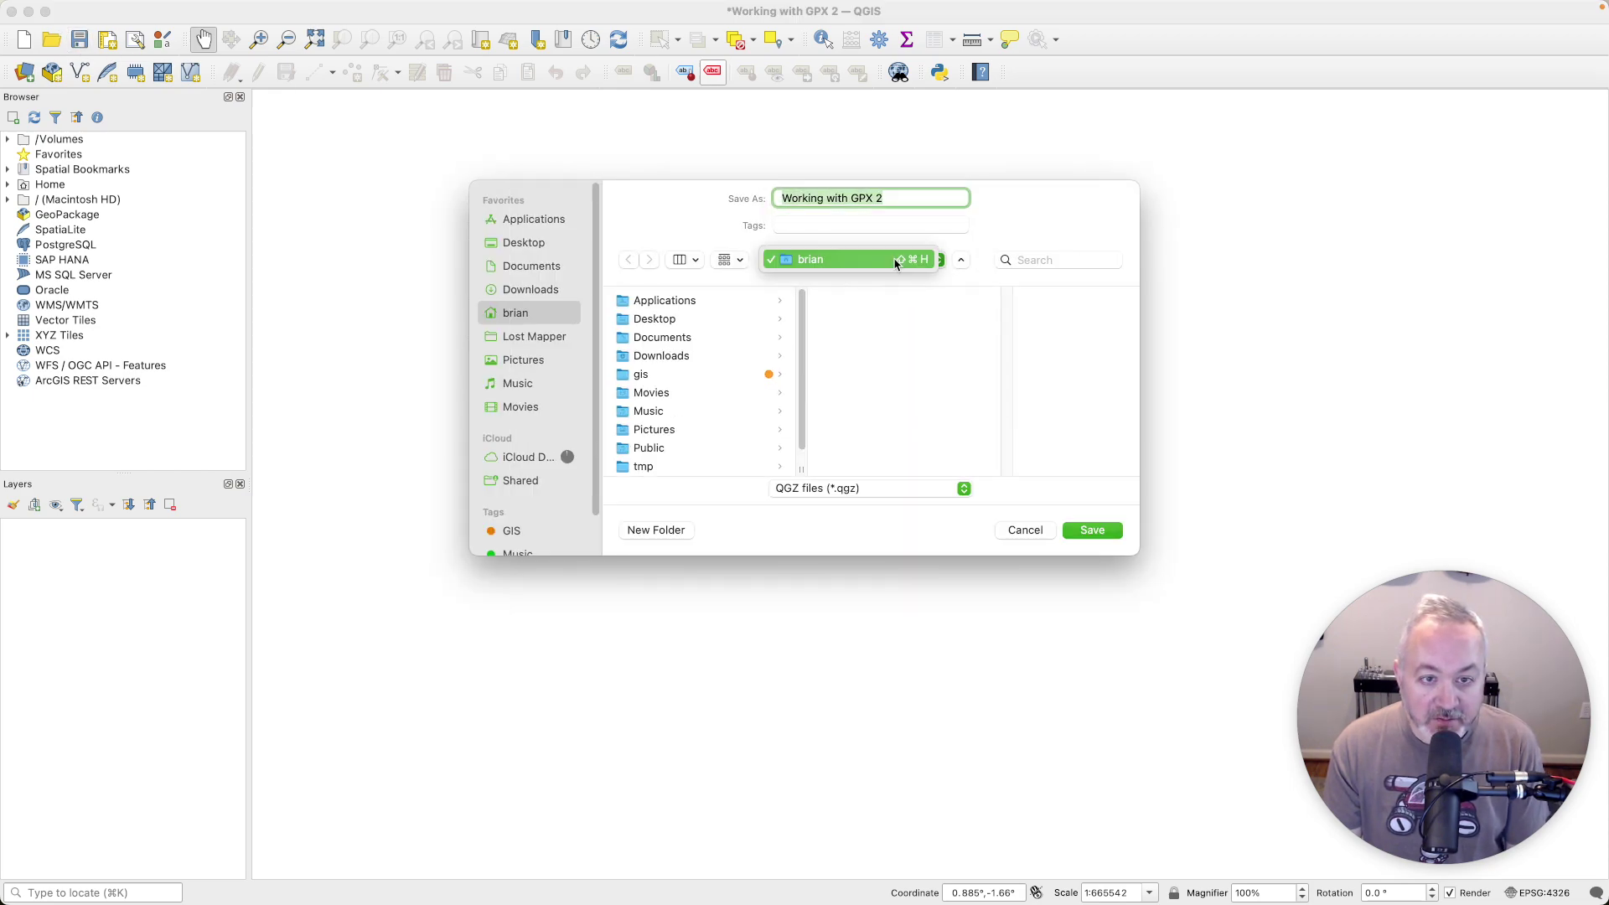
left_click(646, 442)
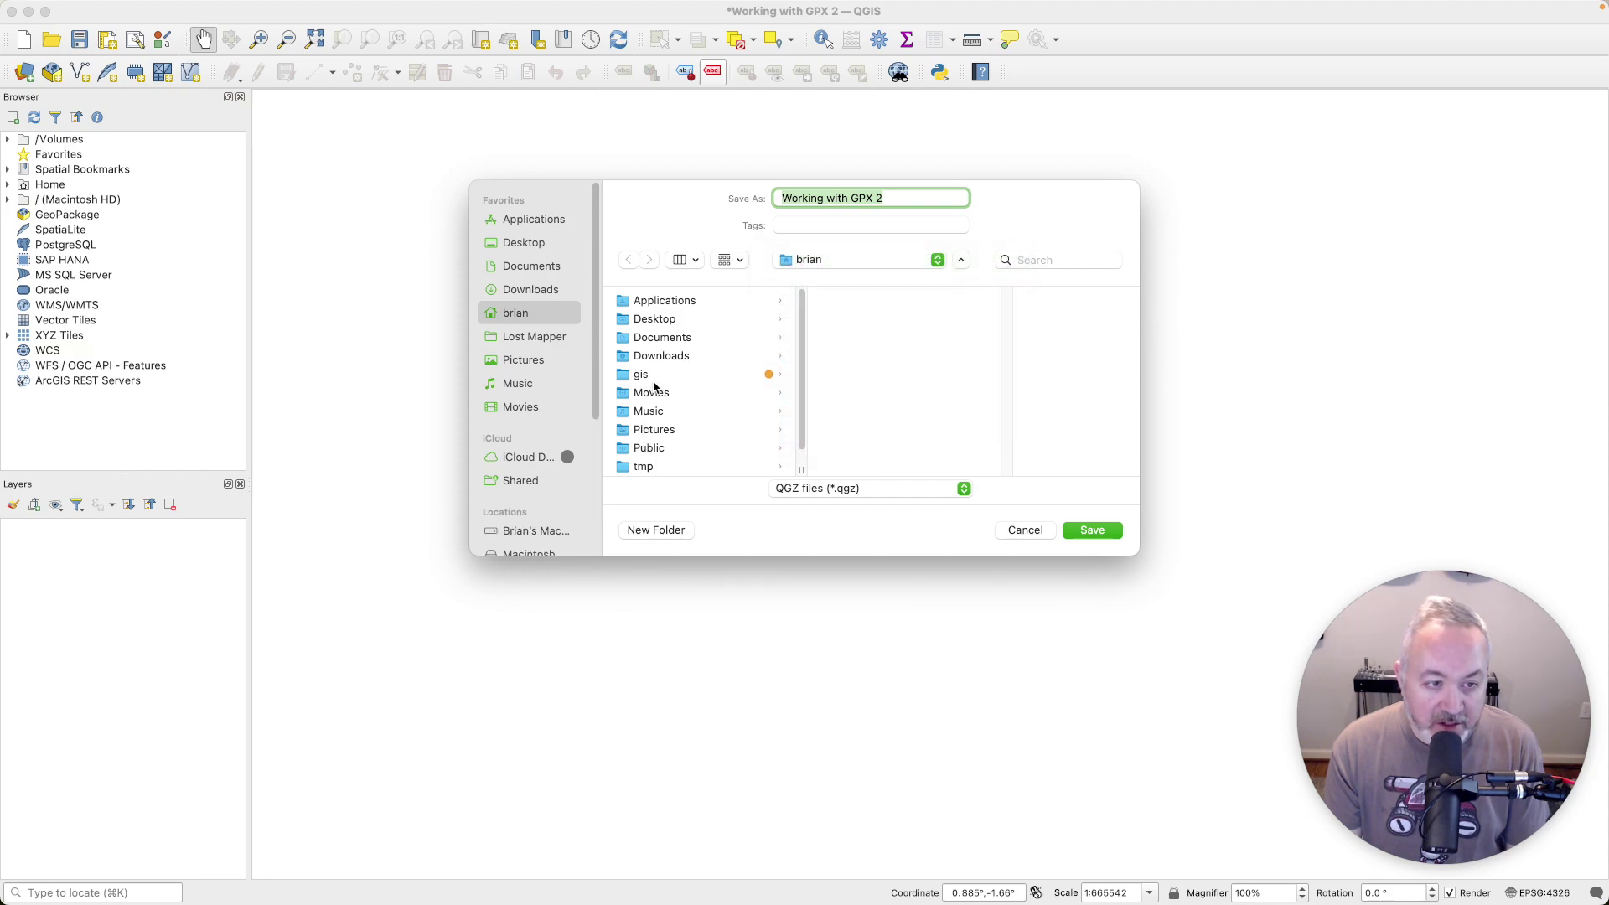
left_click(654, 377)
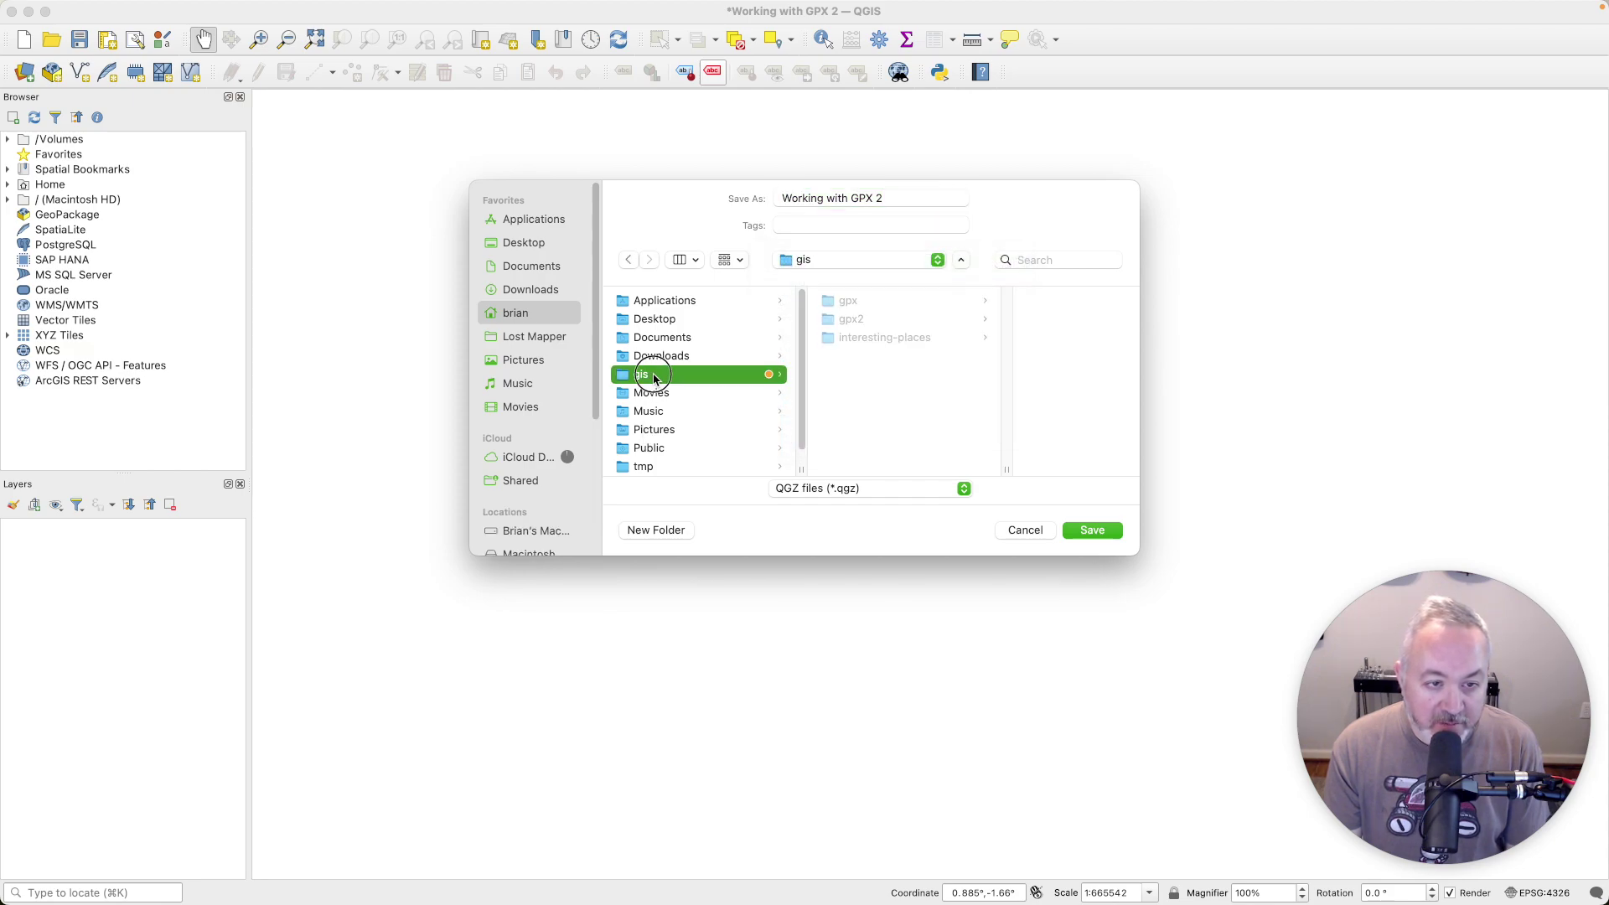
left_click(848, 325)
left_click(827, 225)
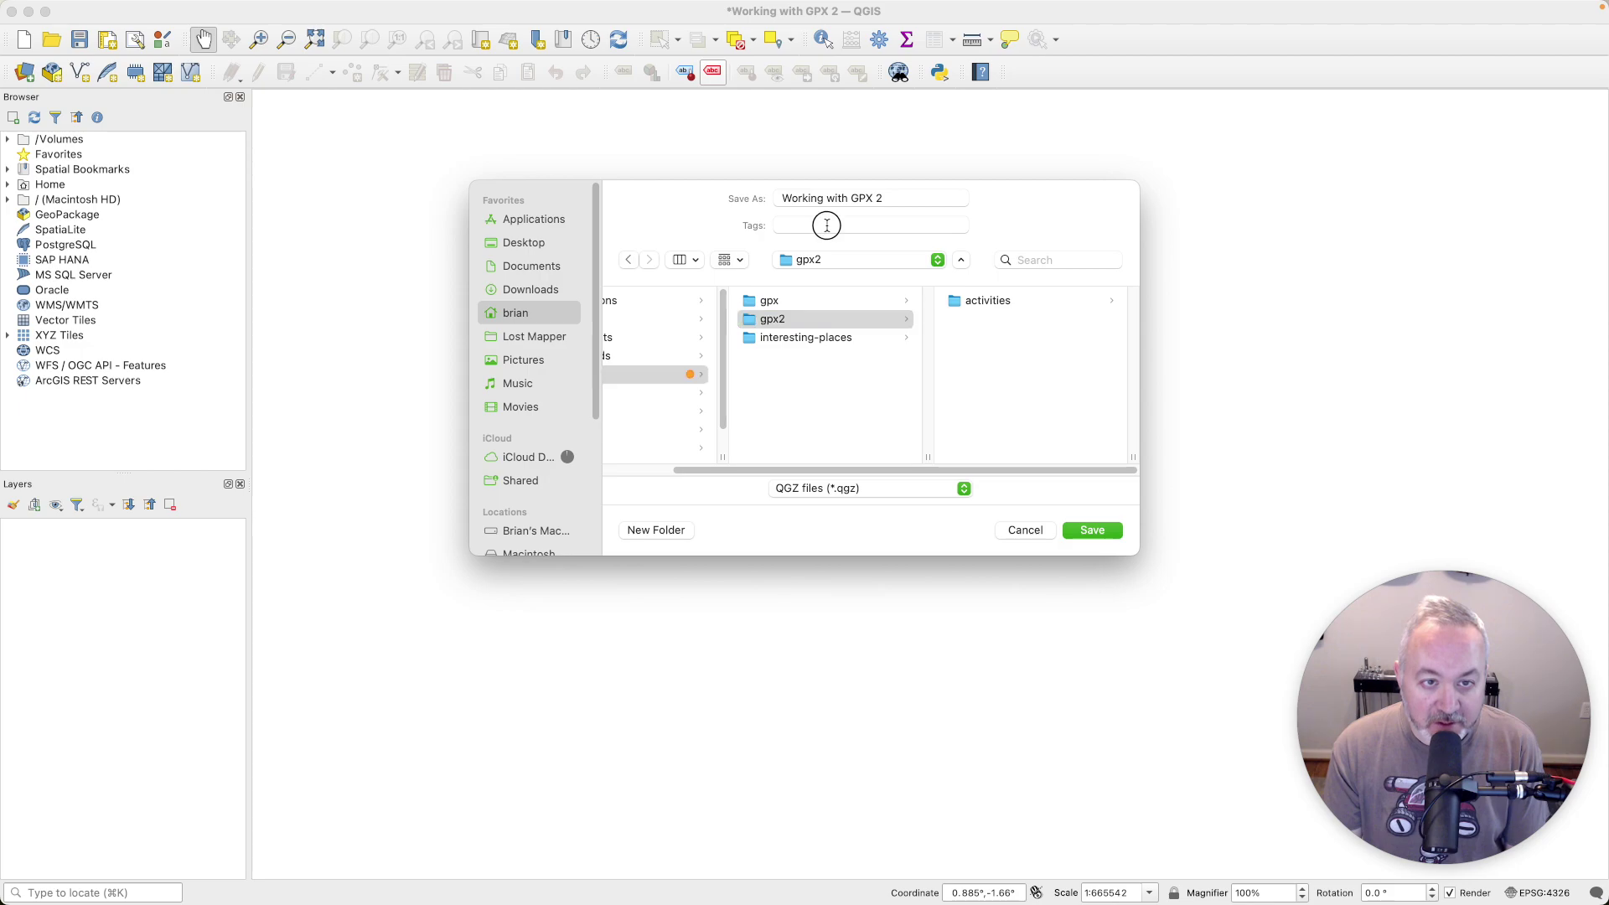
left_click(916, 197)
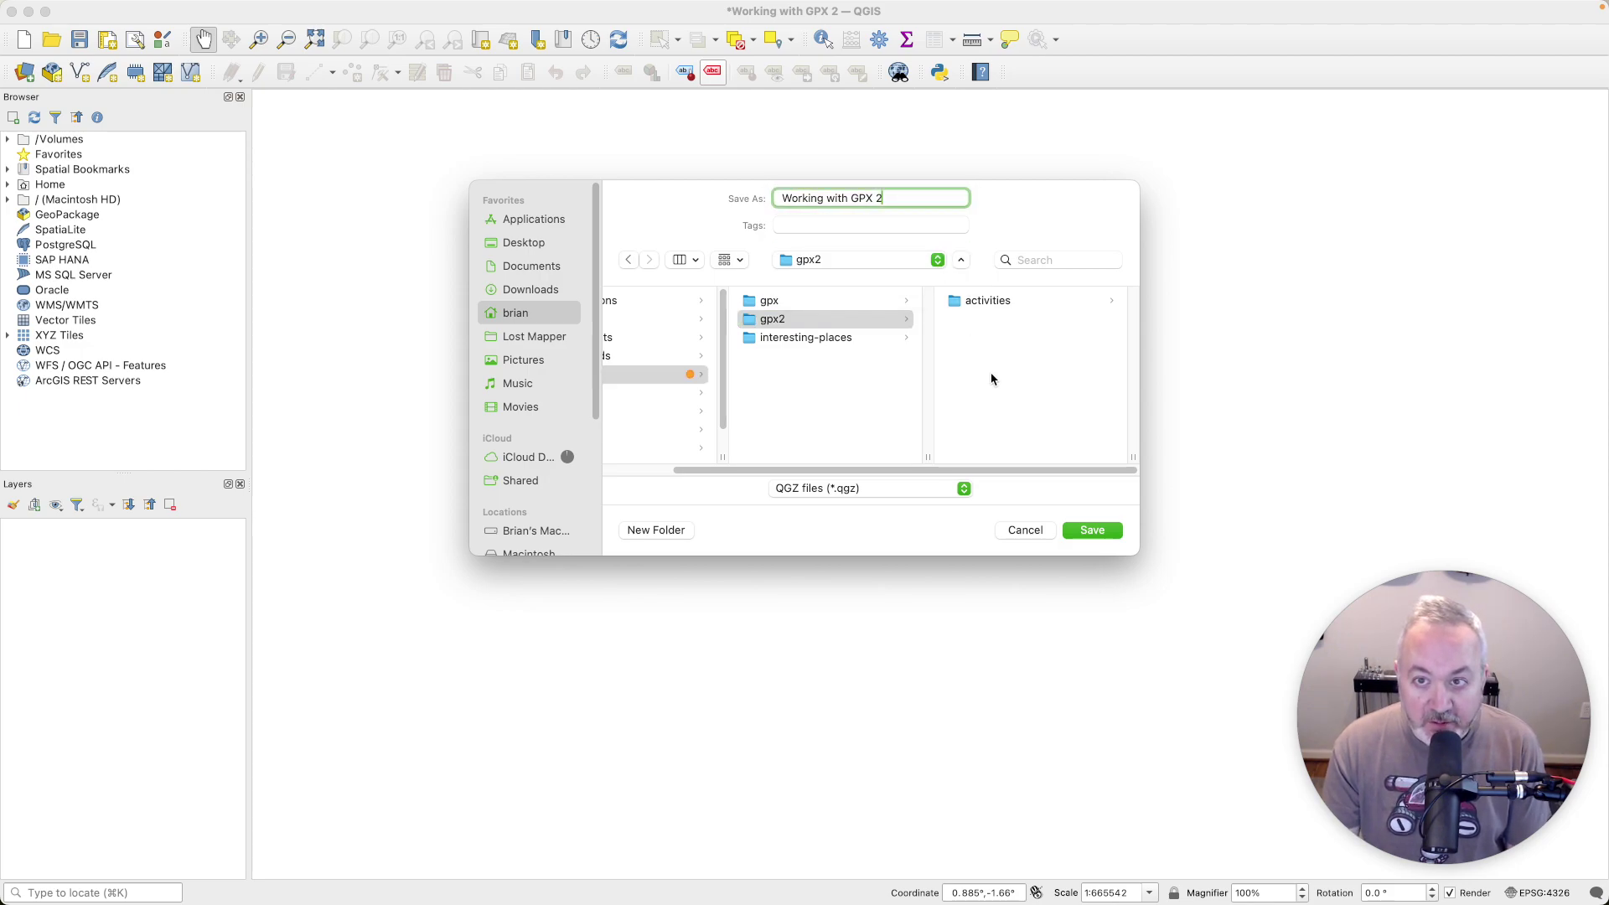
left_click(1100, 537)
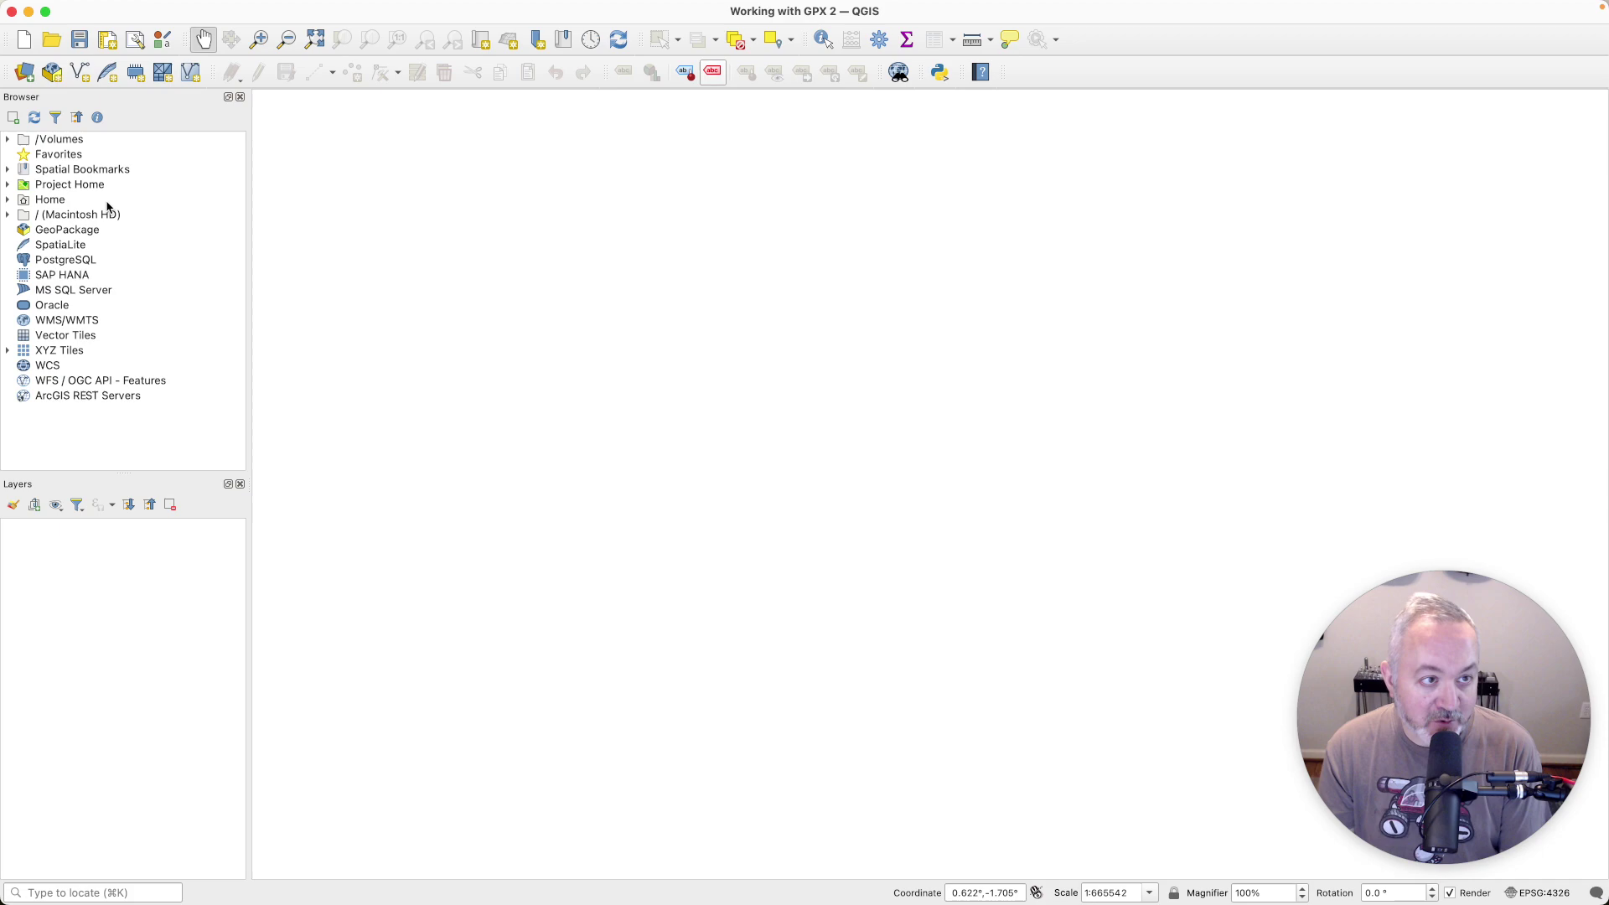
- Add the tracks layer of 3337766419.gpx from the project home's activities folder to the map
left_click(7, 185)
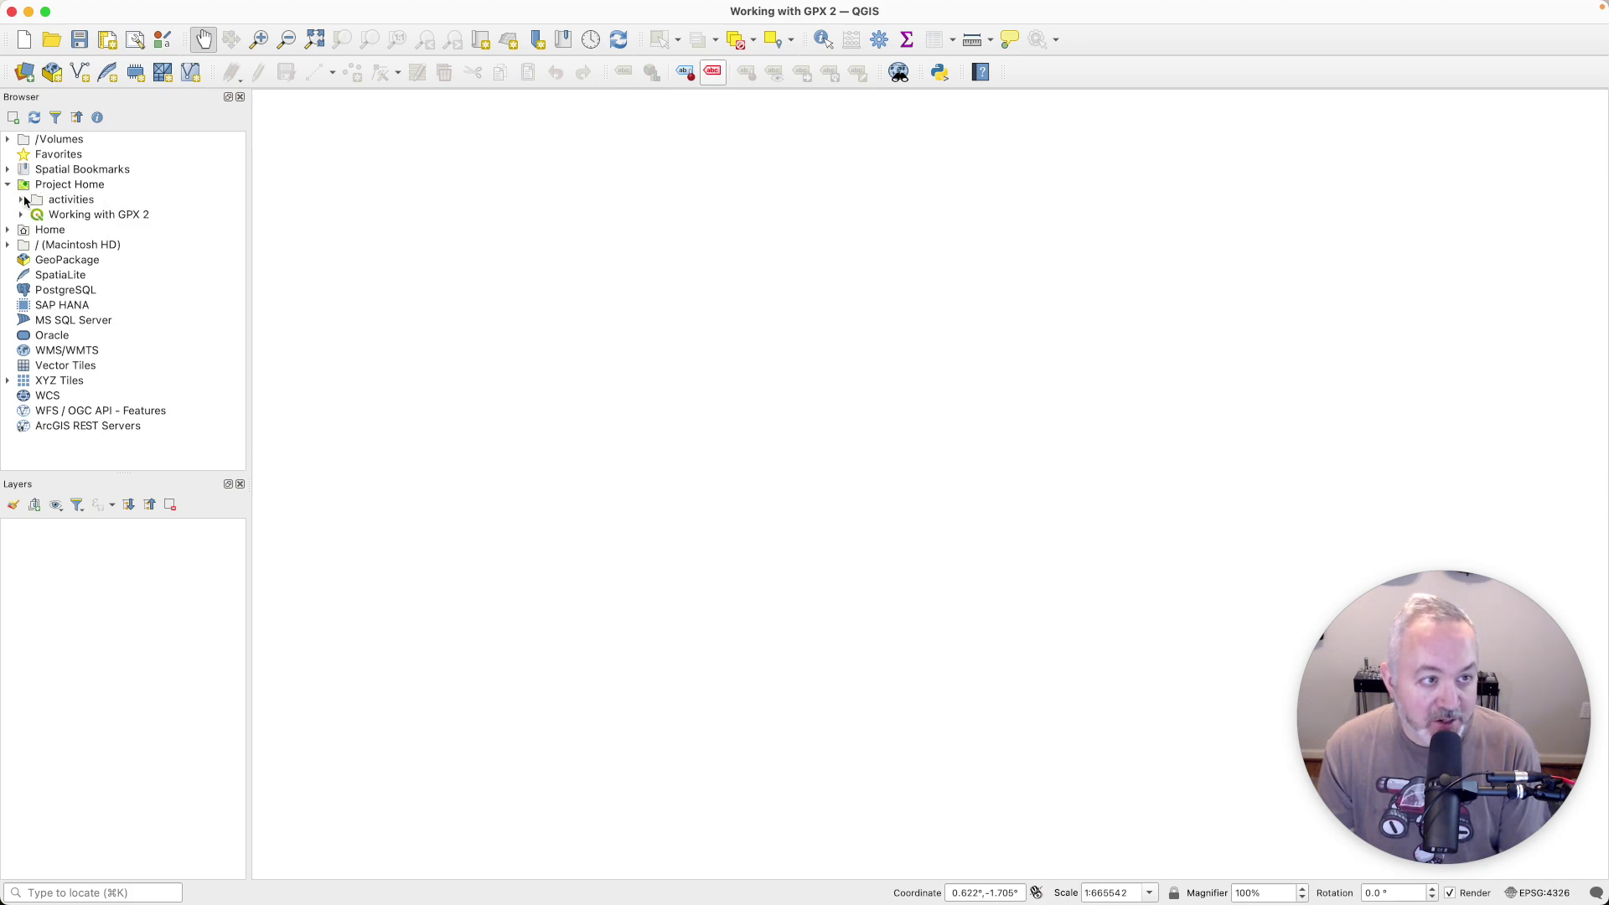
left_click(22, 200)
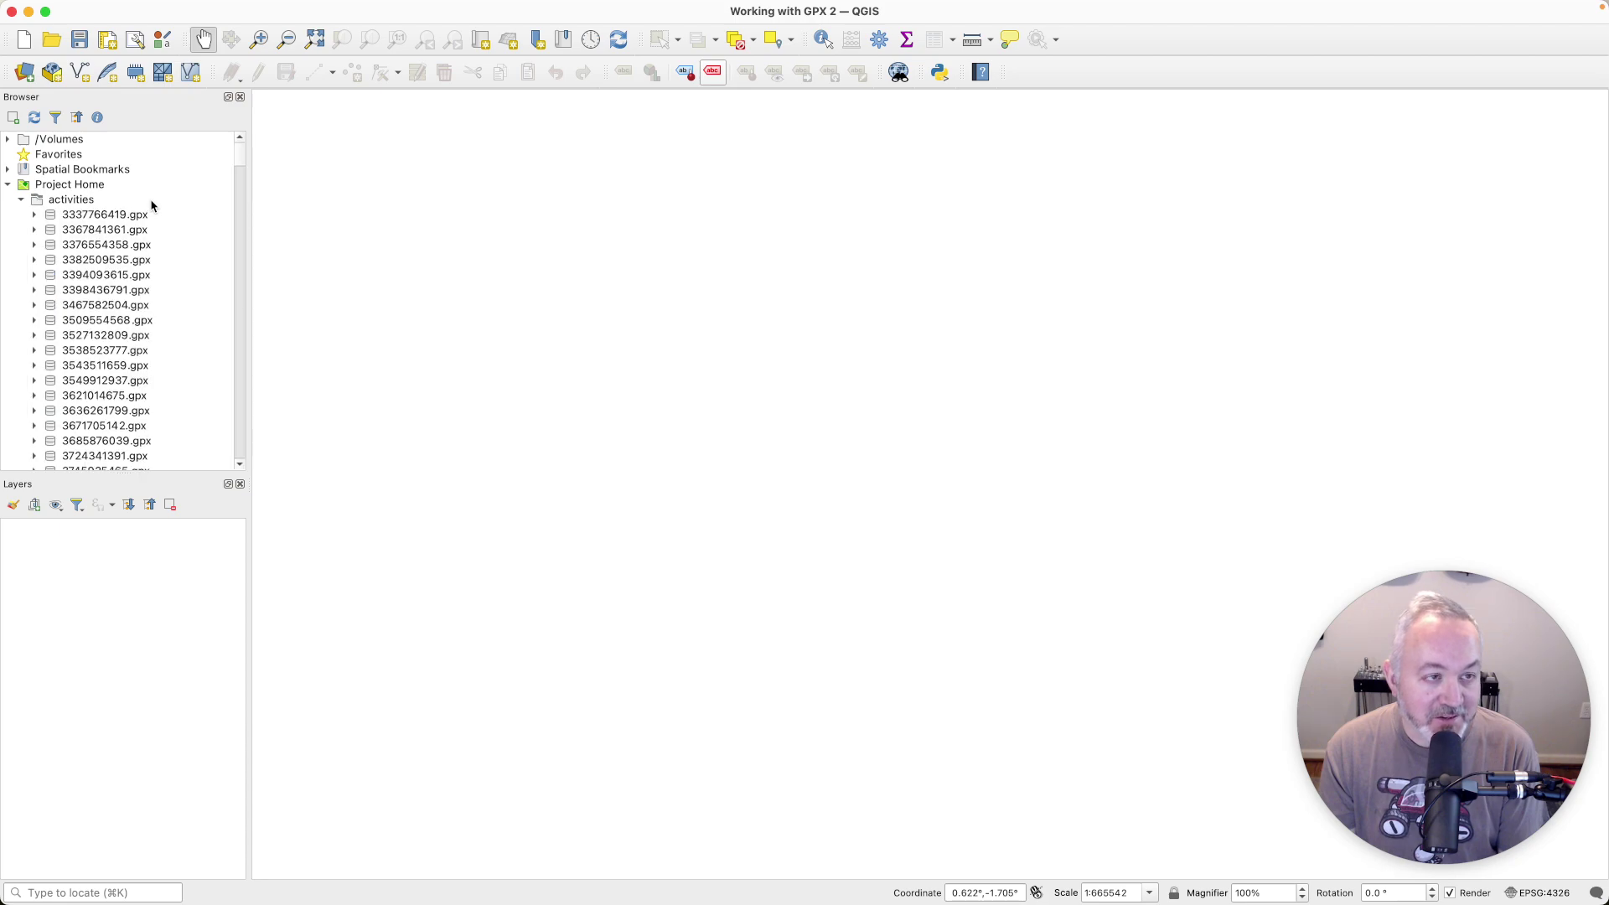
left_click(34, 215)
left_click(122, 262)
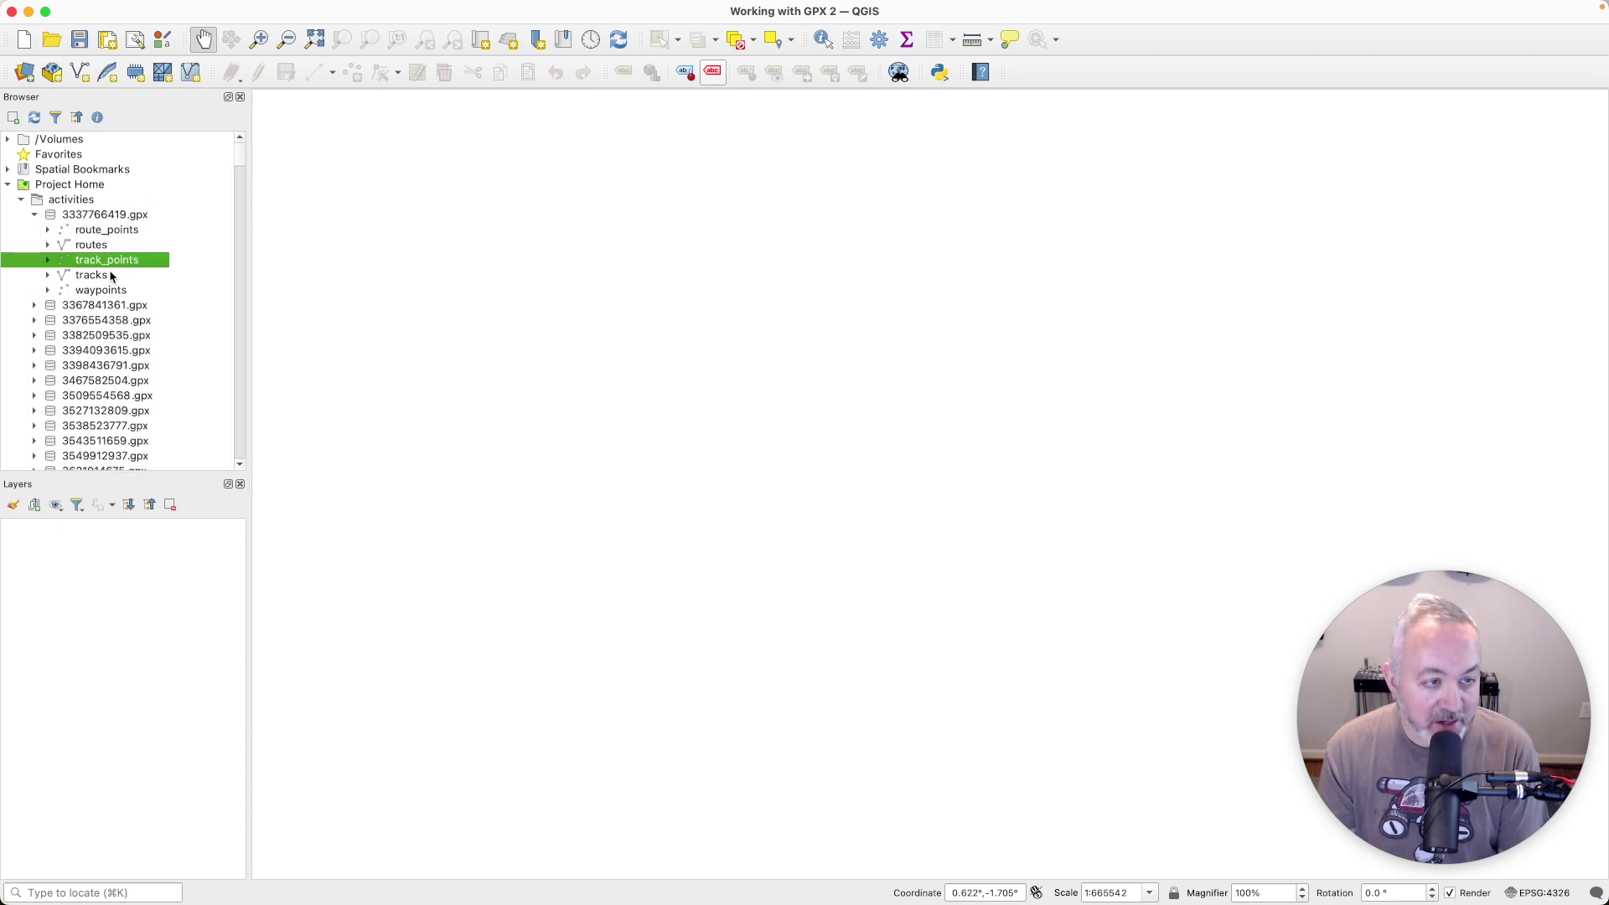
left_click(105, 276)
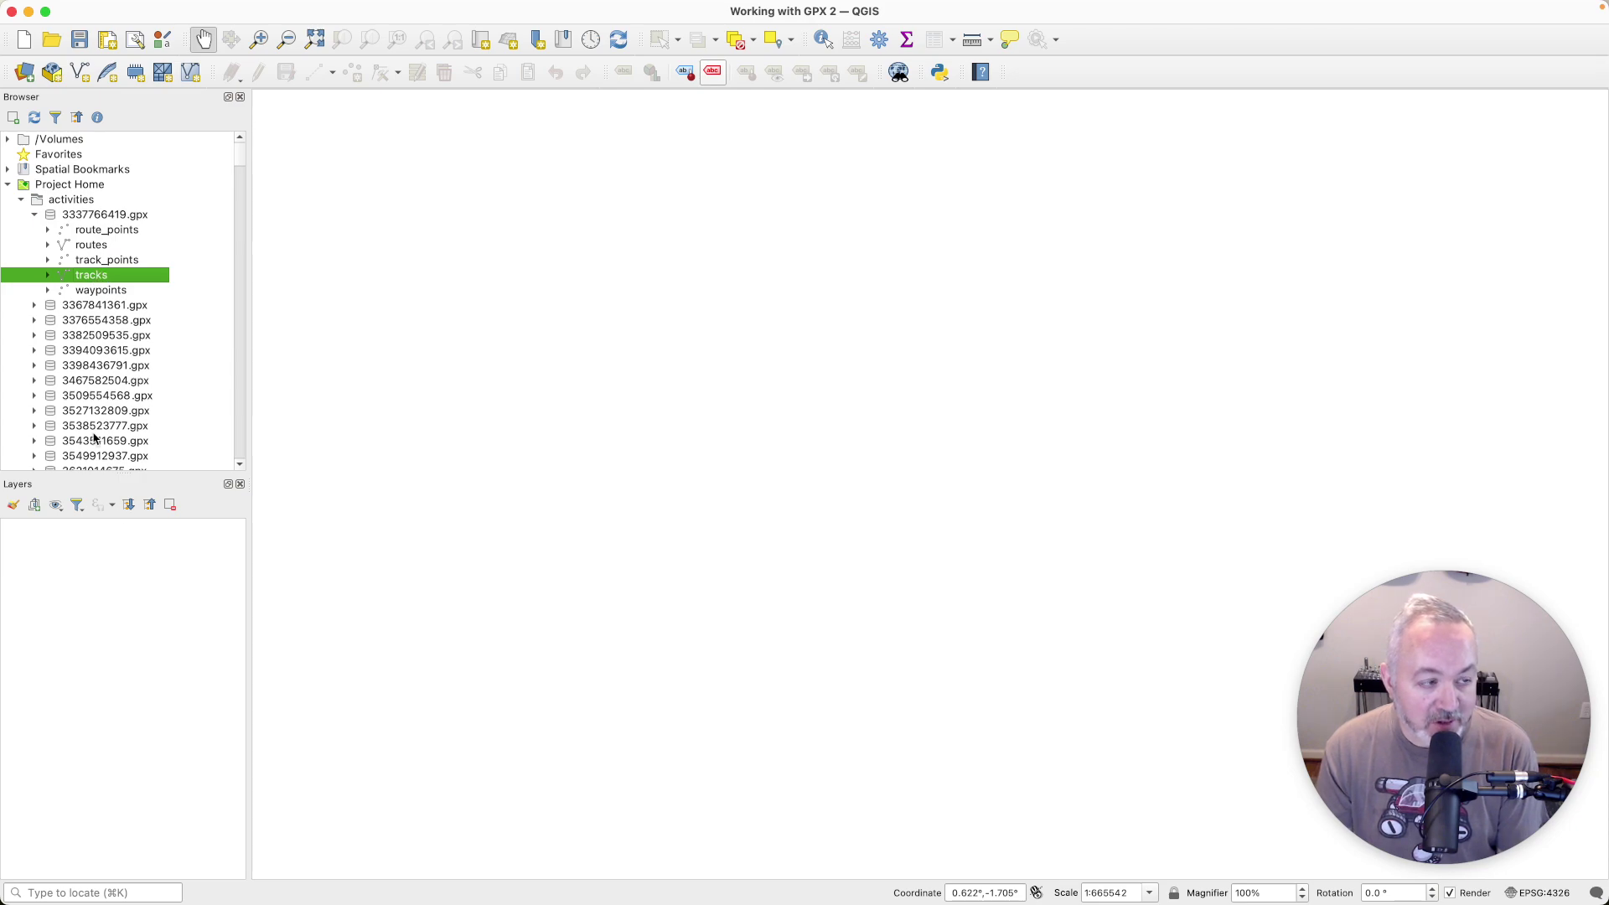
left_click_drag(79, 279, 109, 565)
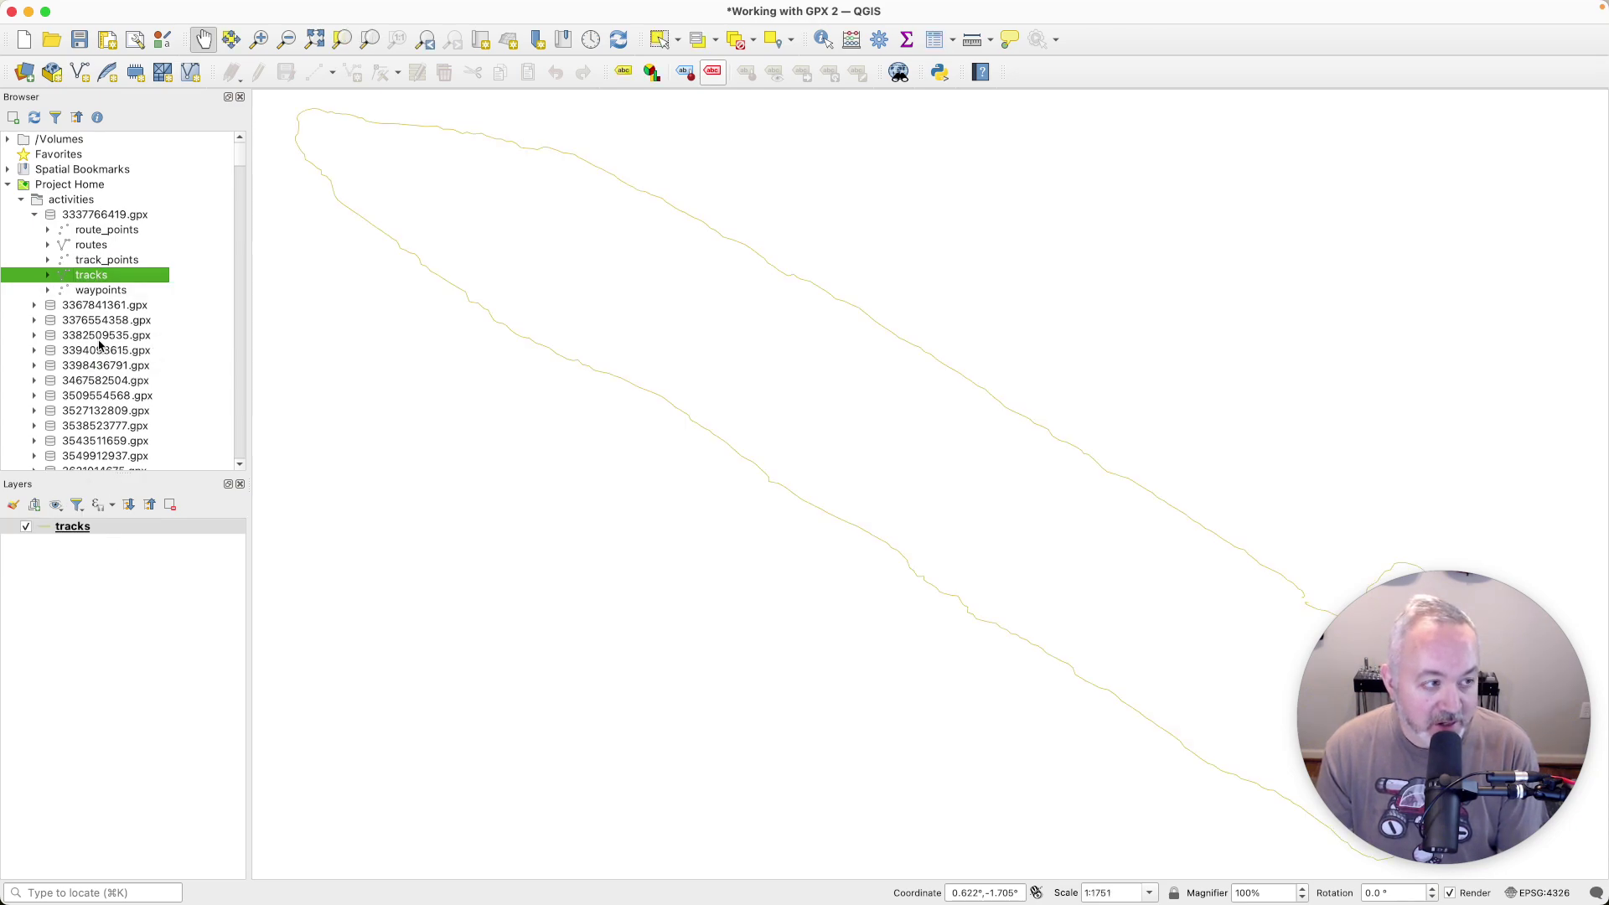
- Add the whole 3337766419.gpx file to the project, selecting only its tracks item for import
left_click(101, 217)
left_click_drag(101, 216, 125, 630)
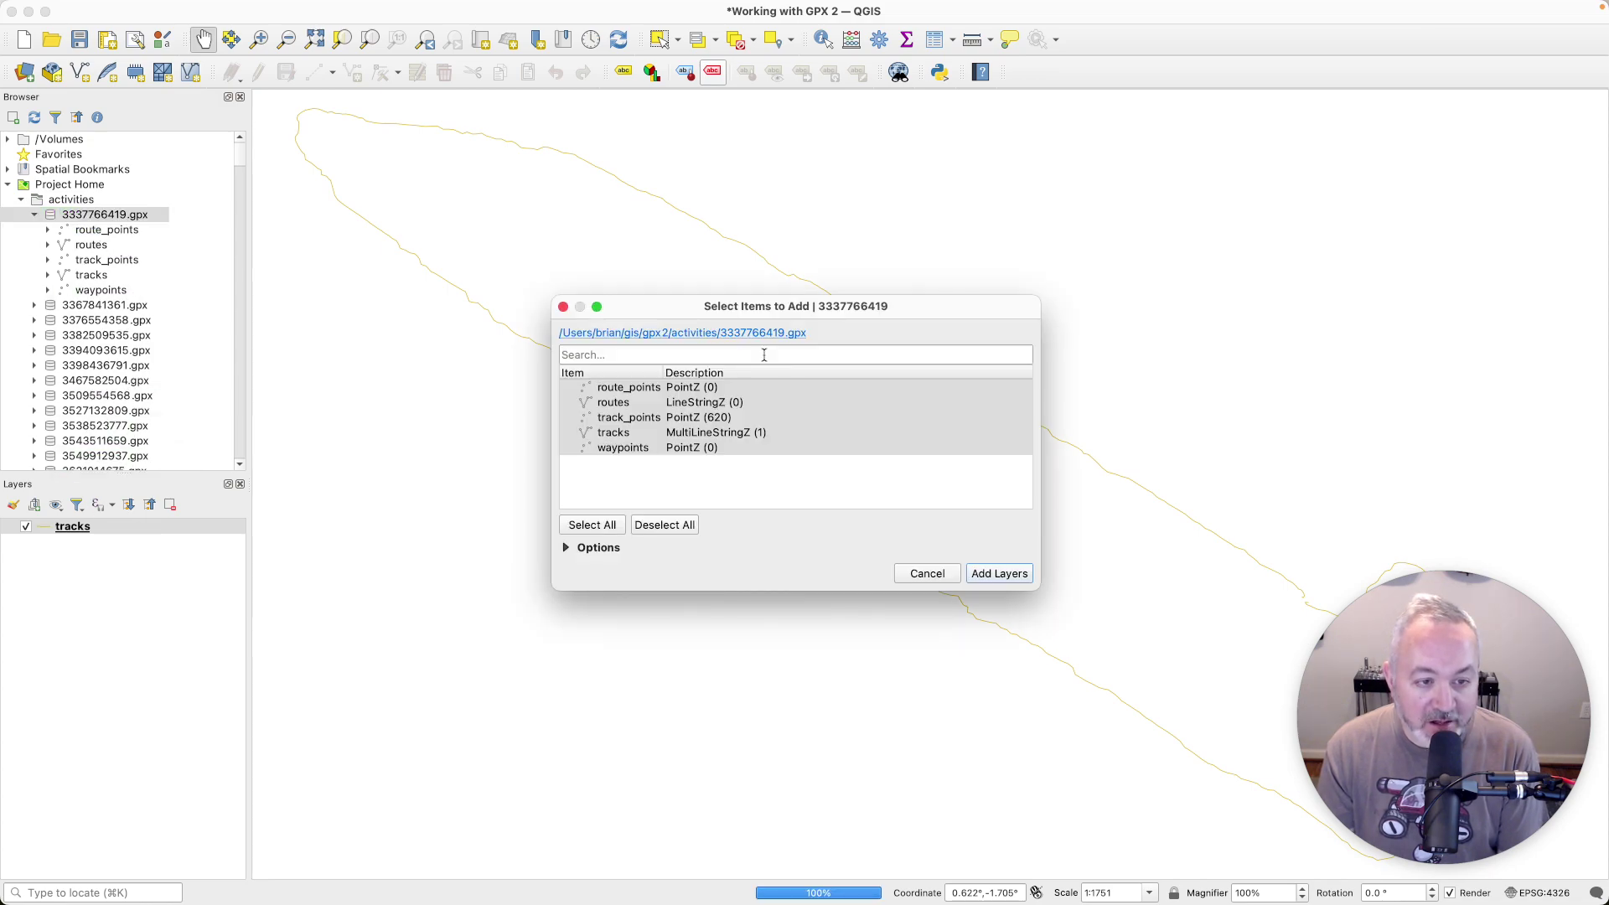
left_click(701, 436)
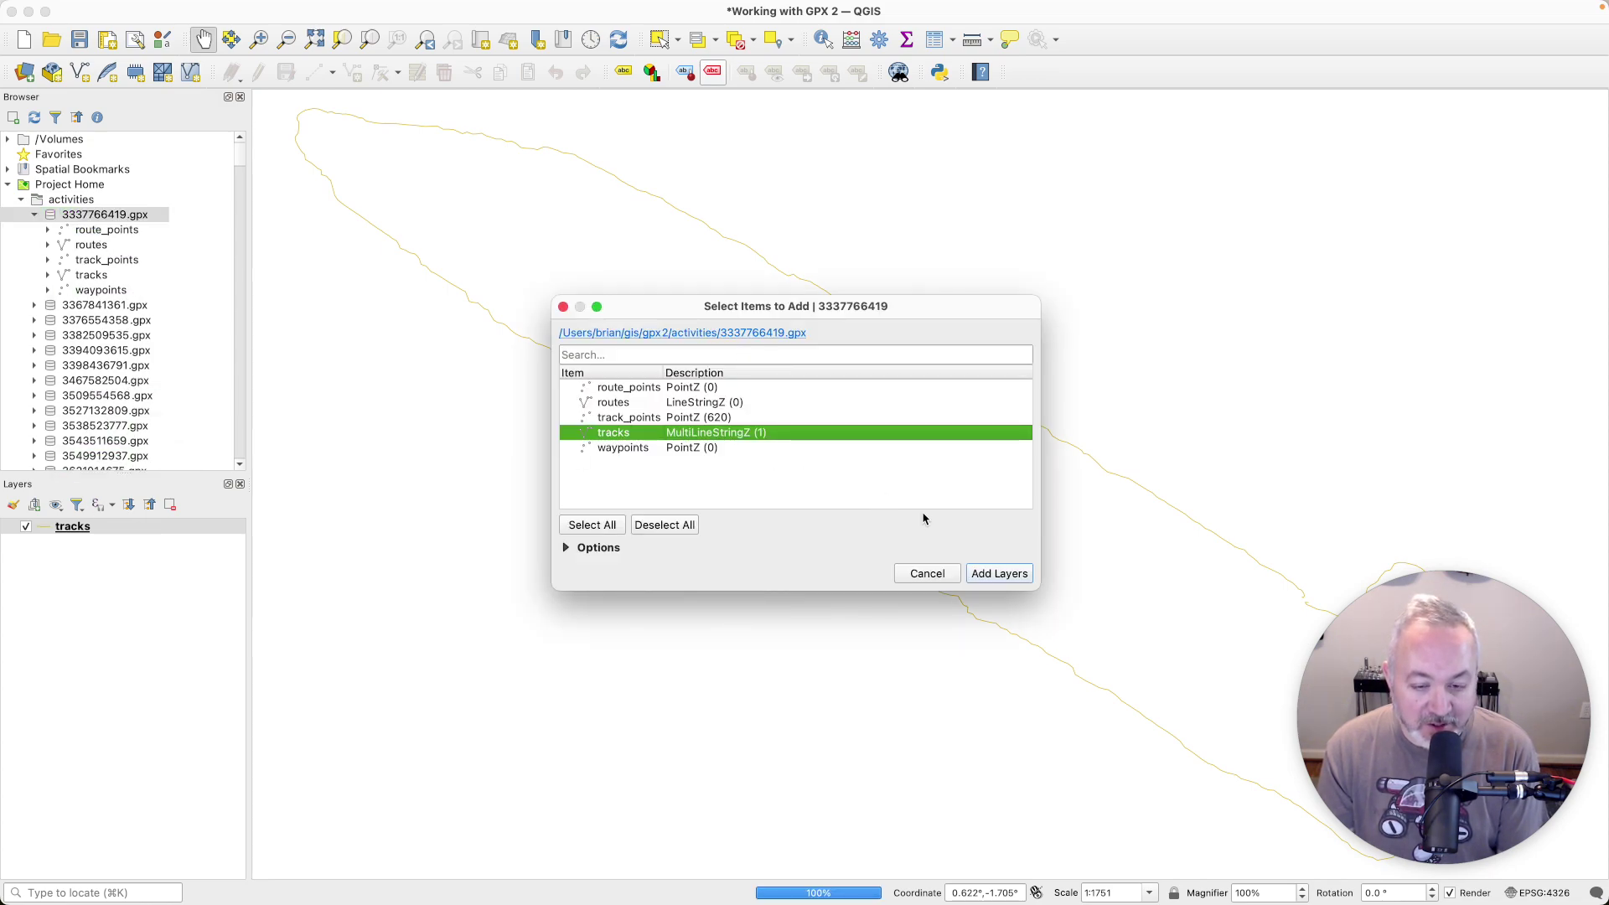
left_click(999, 573)
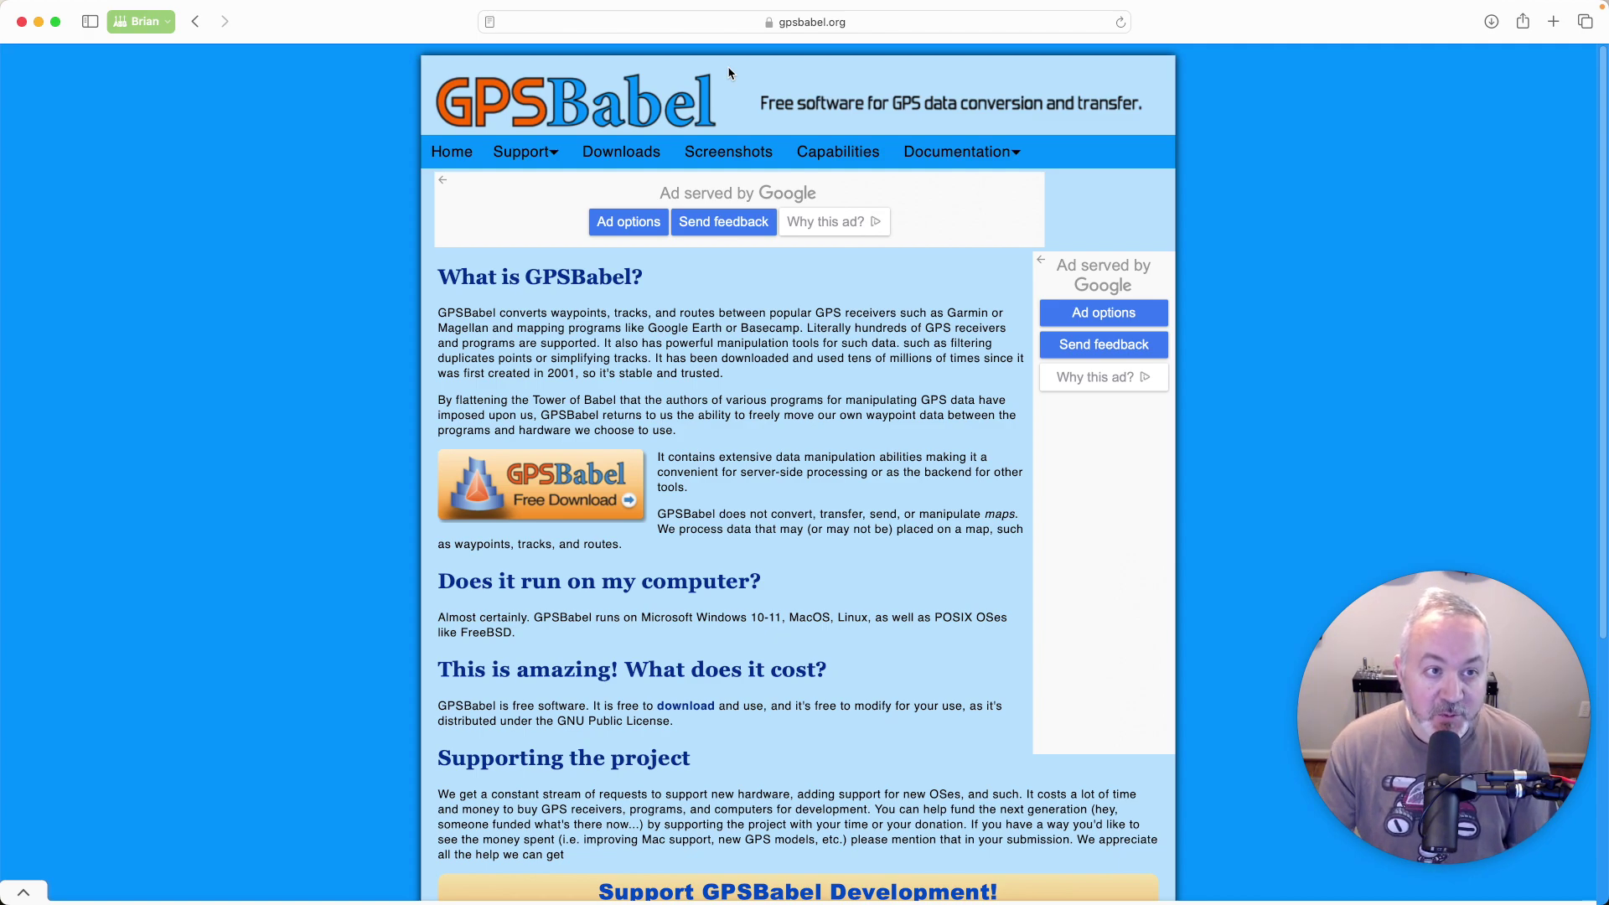
- Switch to the gpsbabel.org website, open its Downloads page, dismissing the ad, and look through the page
left_click(621, 152)
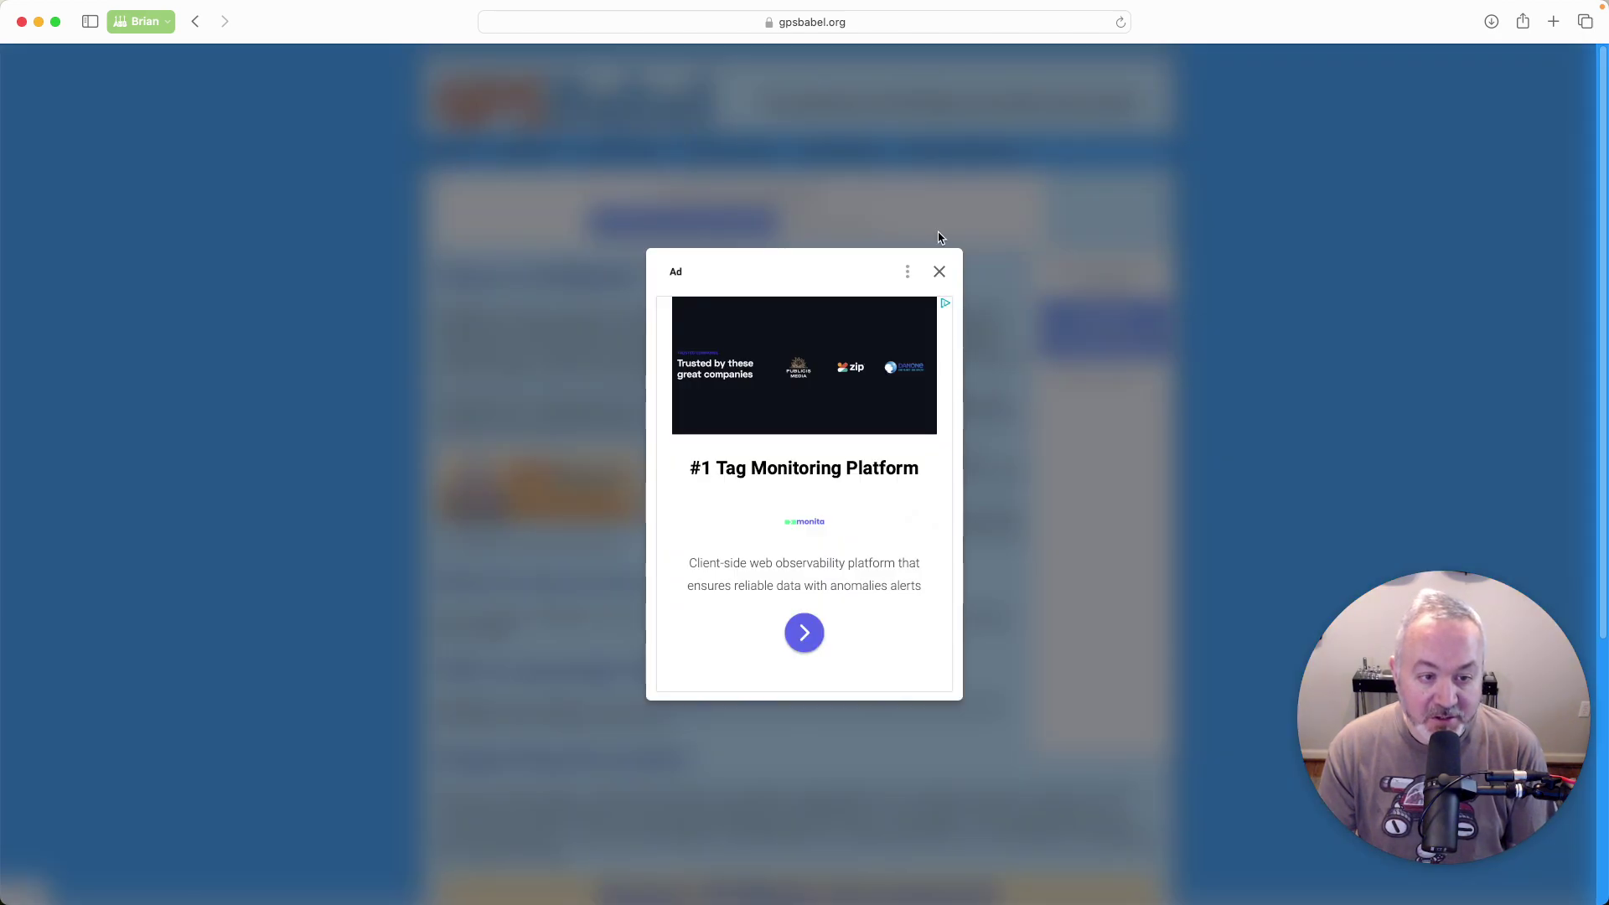
left_click(942, 272)
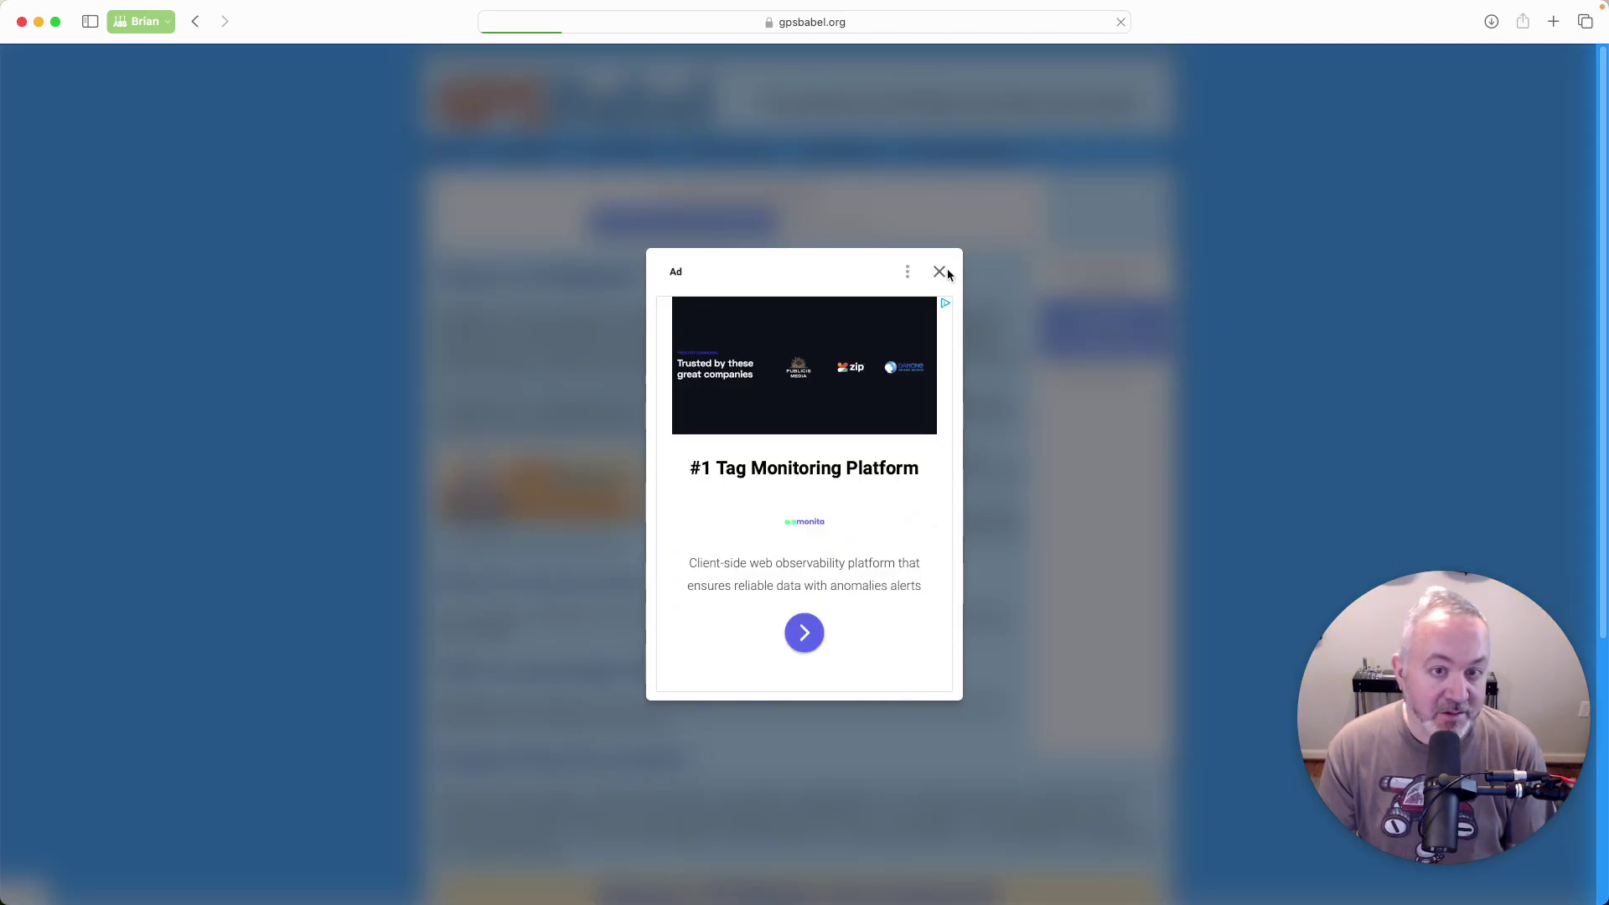
scroll(719, 610, "down", 5)
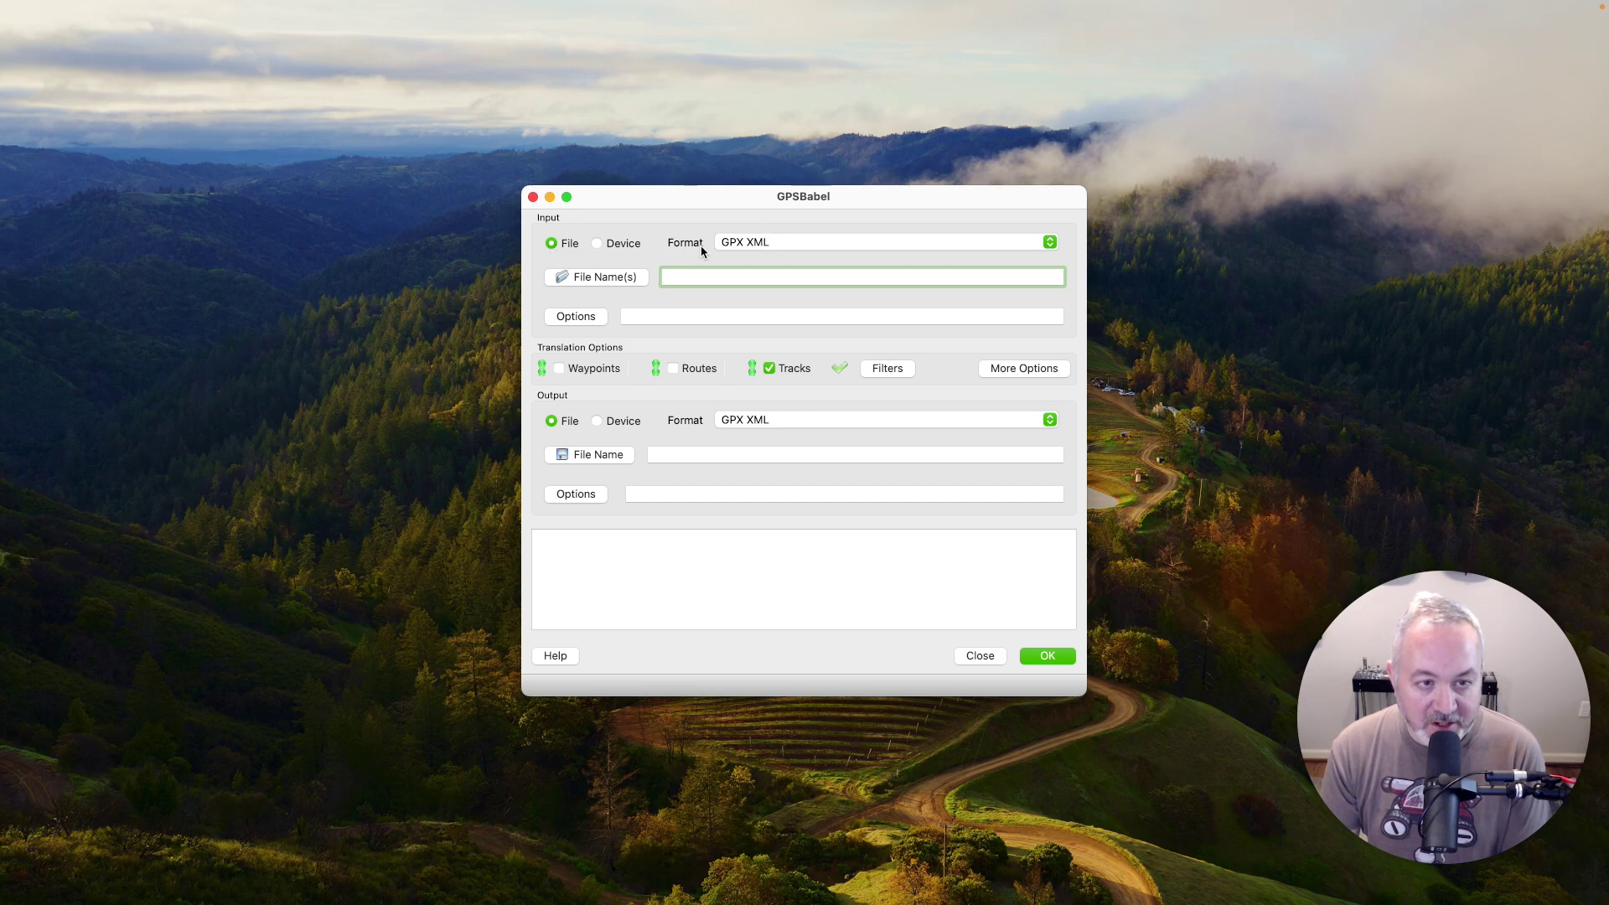
- Set the input format to GPX XML and load every GPX file from the activities folder as input
left_click(774, 250)
left_click(777, 466)
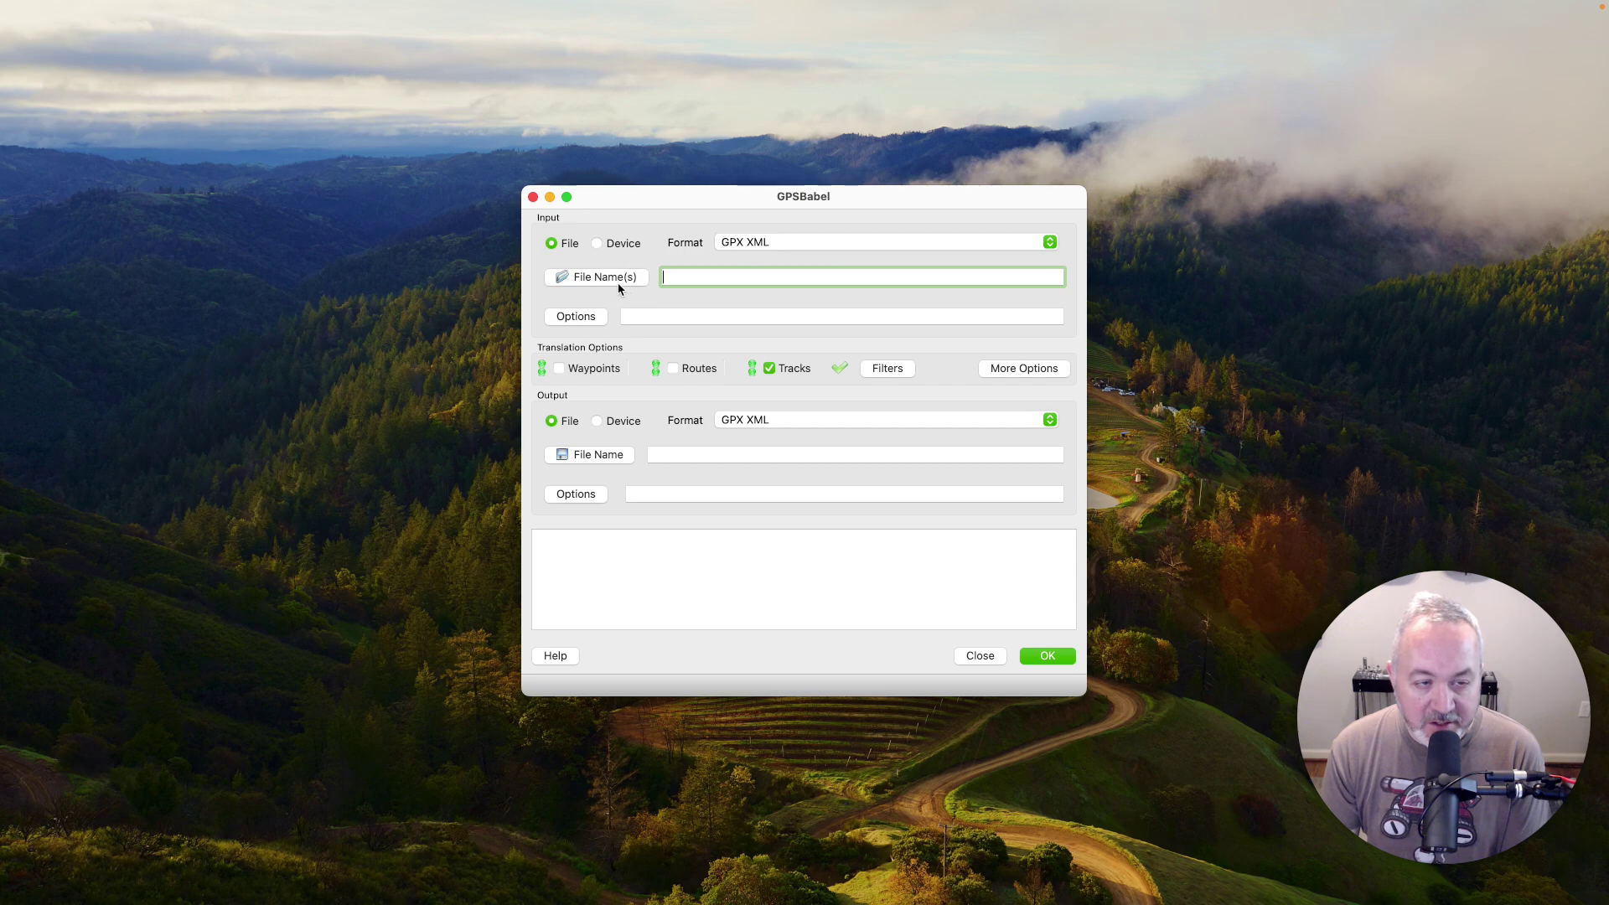
left_click(614, 282)
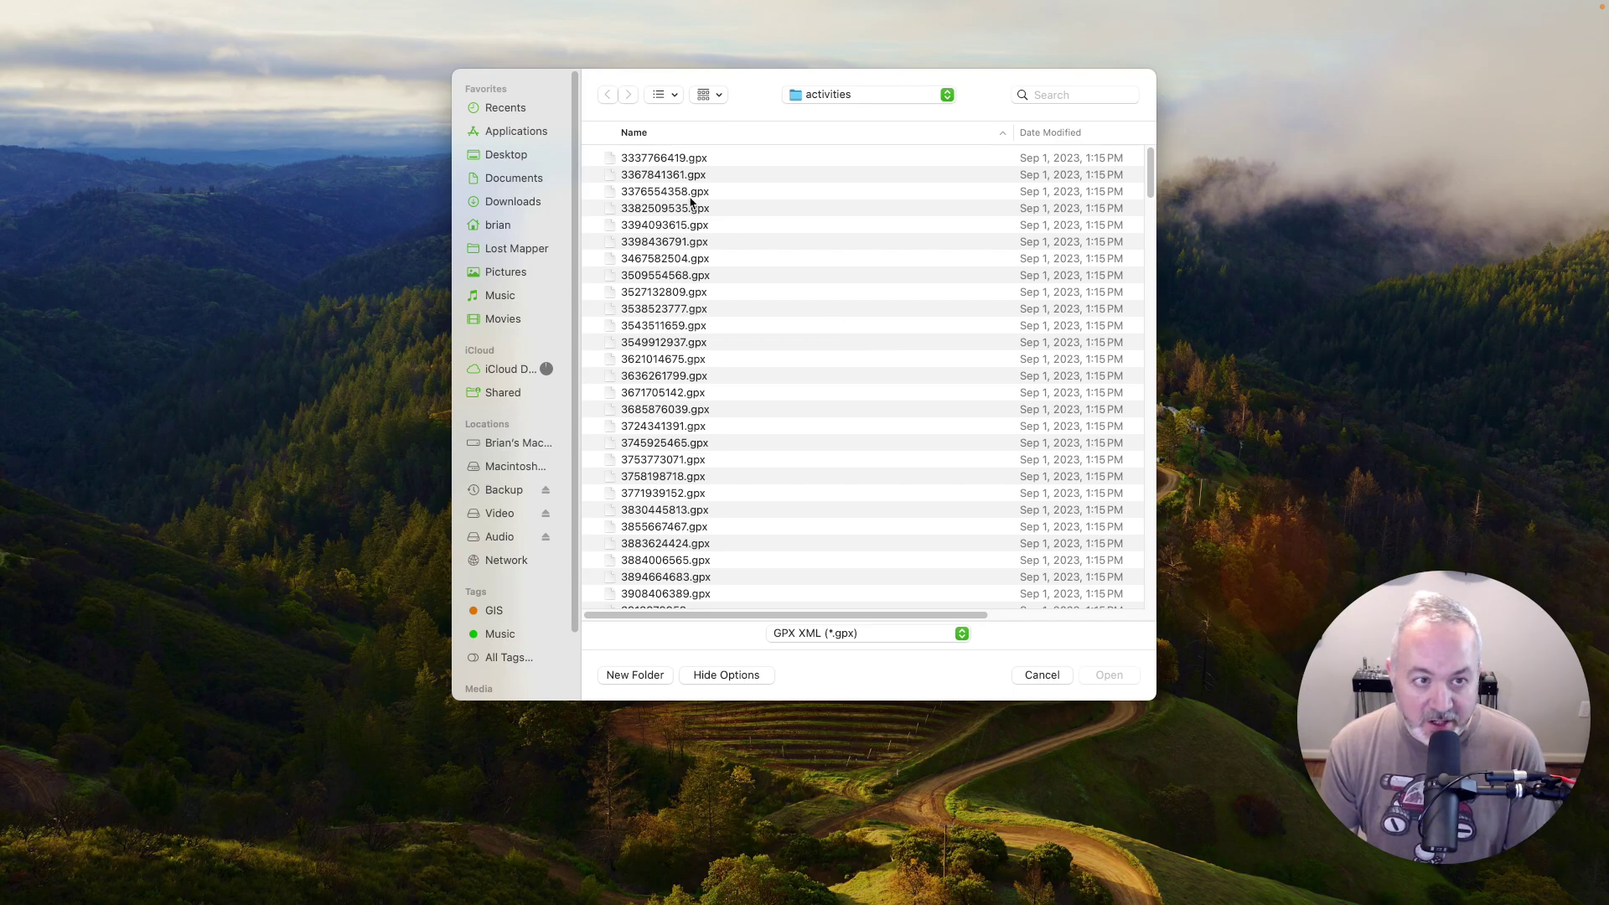
left_click(676, 159)
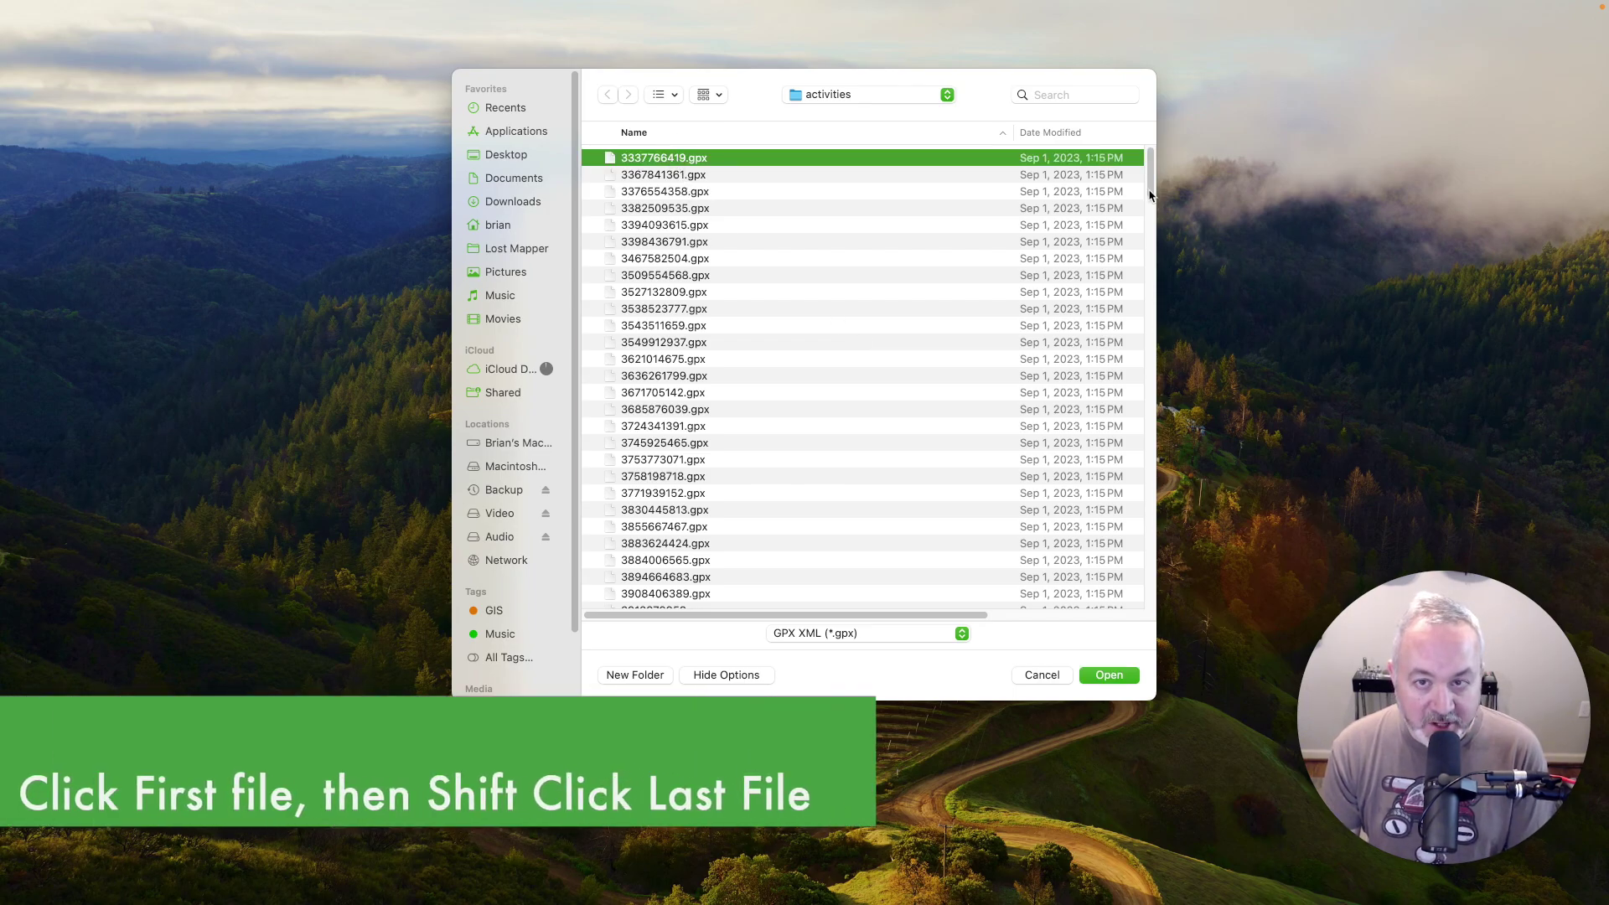
left_click_drag(1148, 167, 1182, 699)
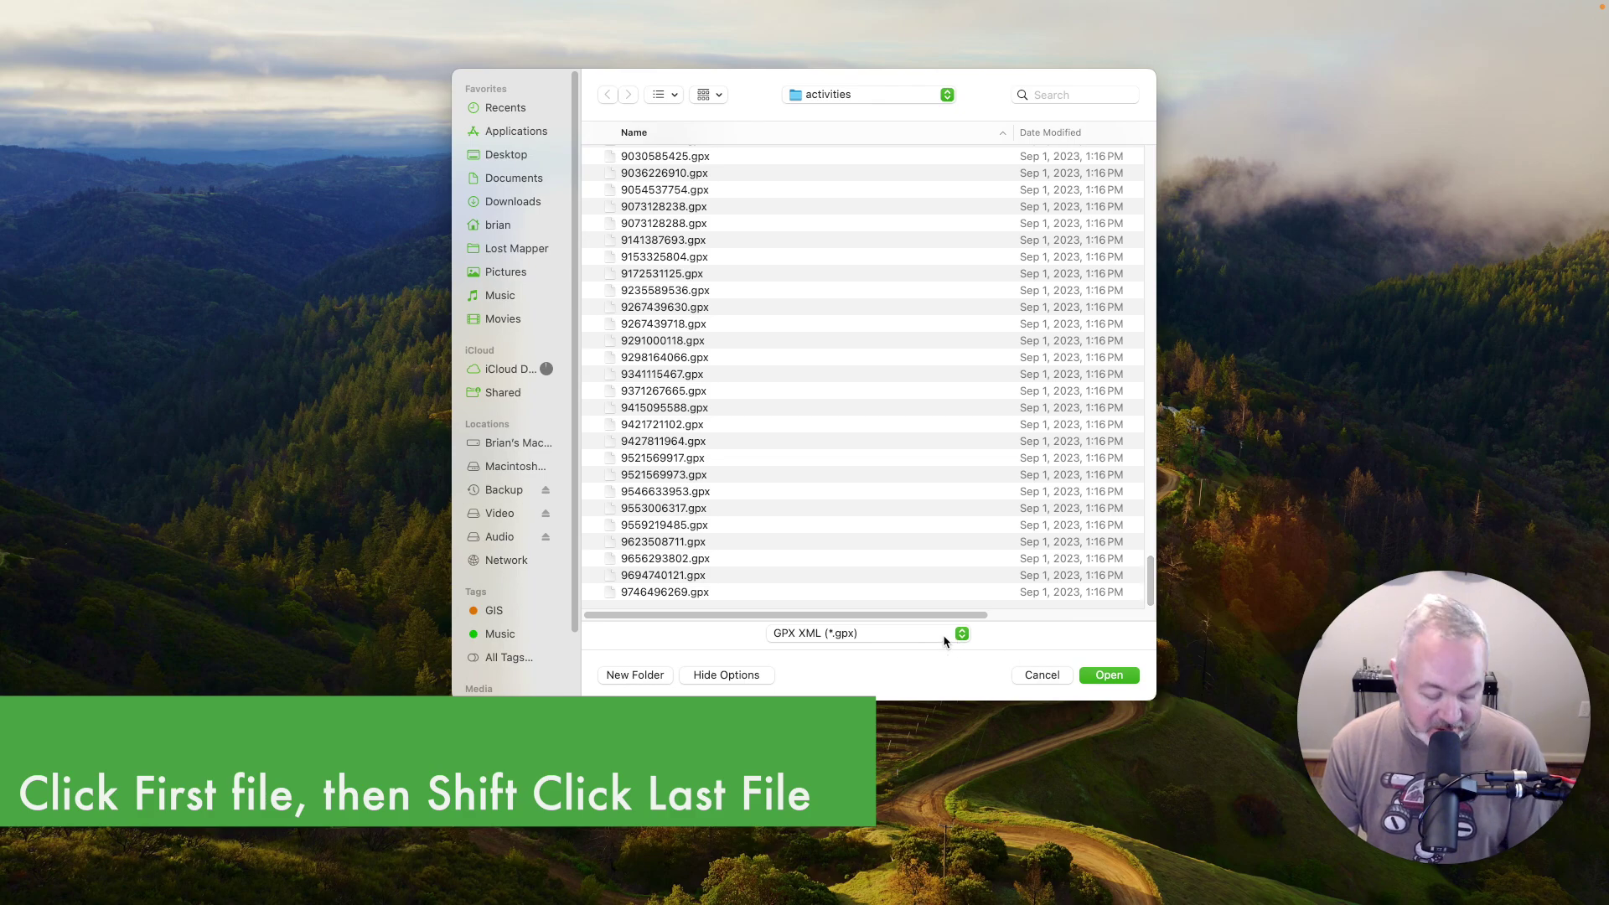
left_click(661, 593, "shift")
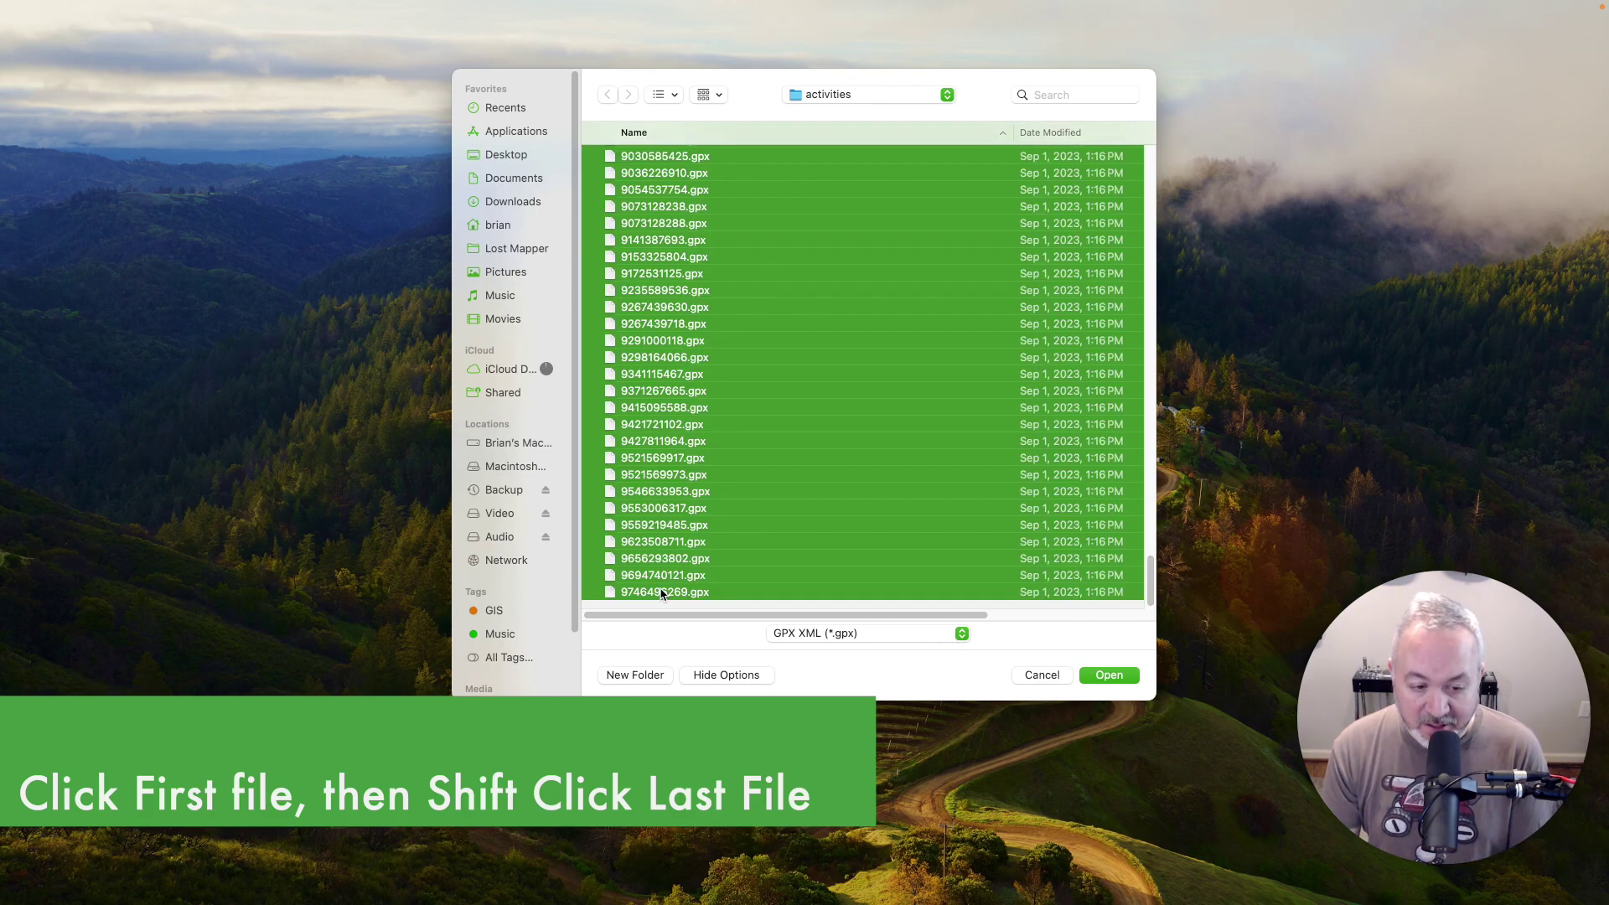
left_click(1109, 676)
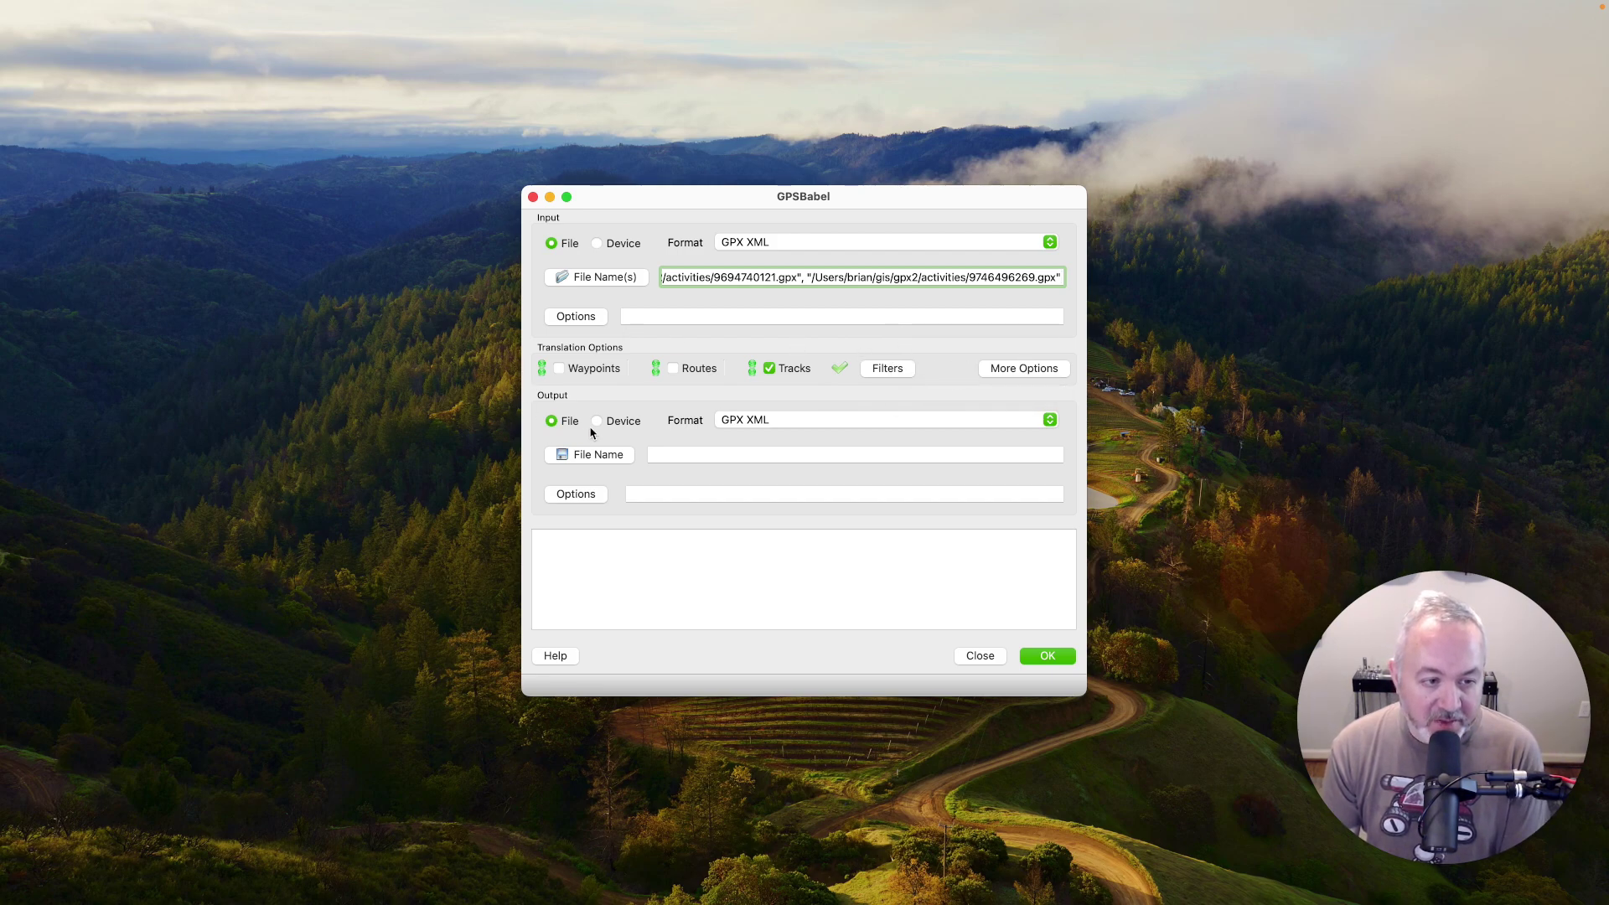
- Set the output to a GPX XML file named babel-merged in the gpx2 folder and run the conversion
left_click(551, 421)
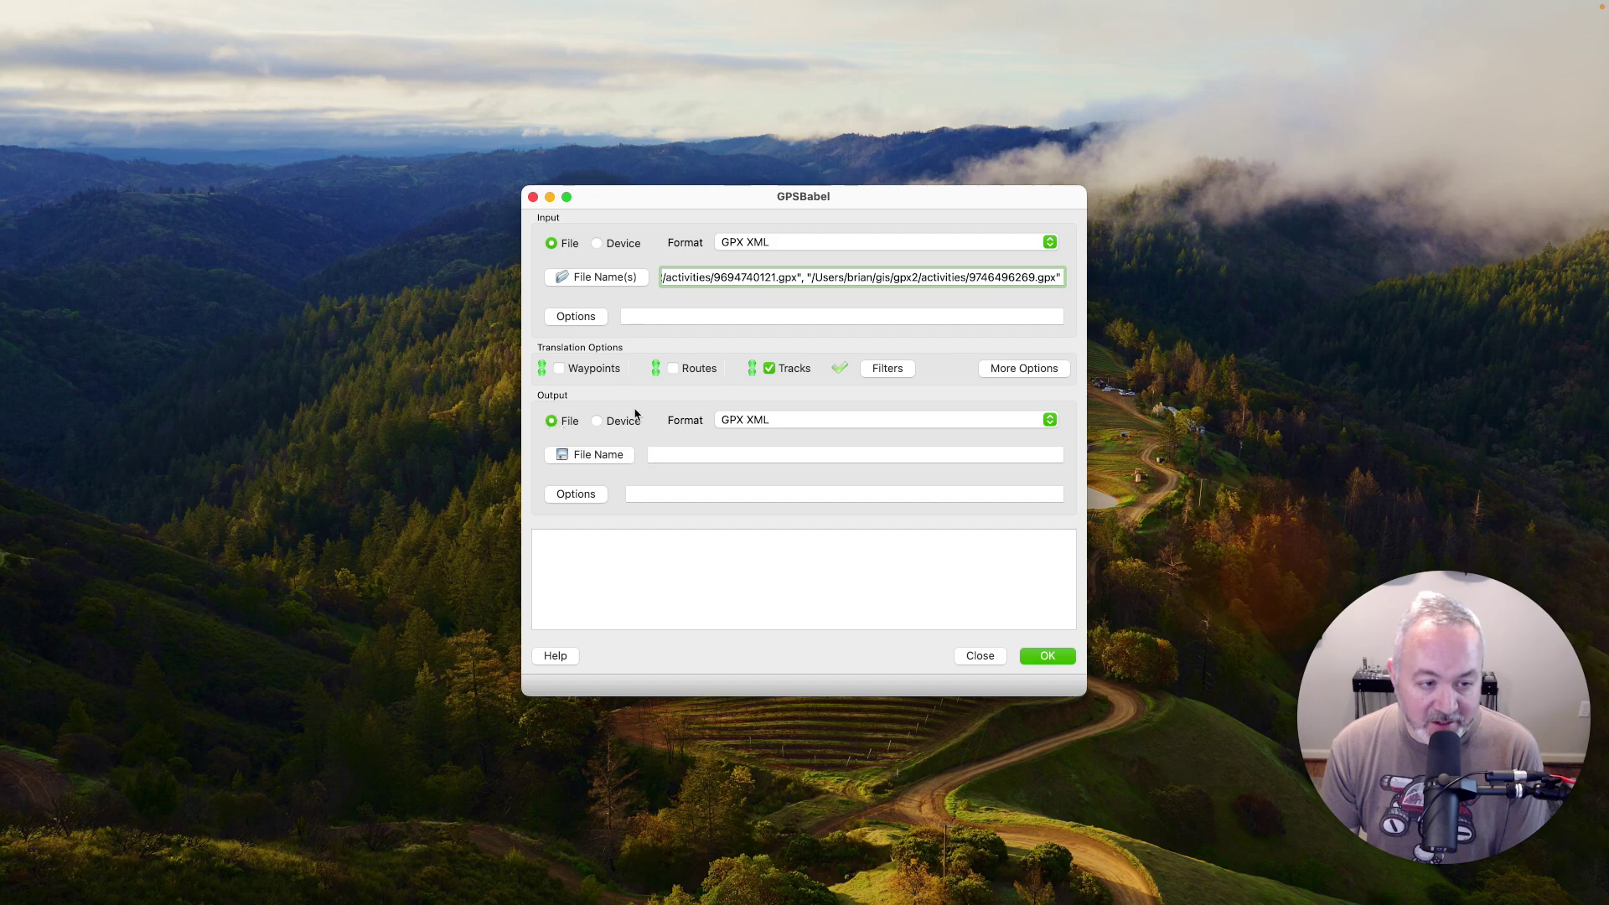
left_click(756, 424)
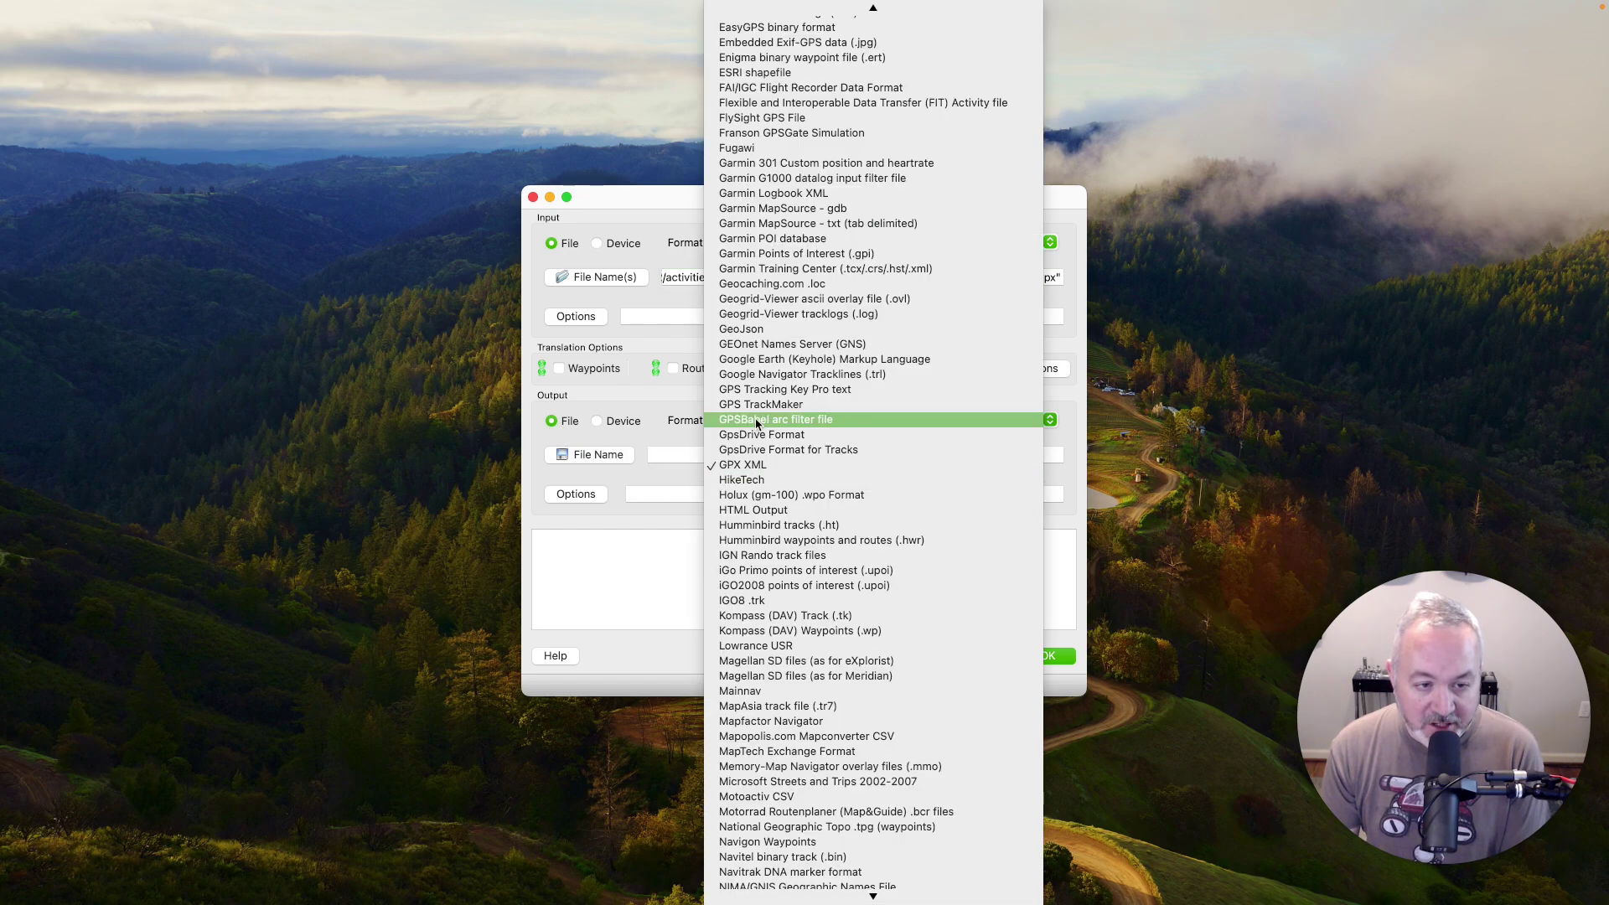
left_click(759, 442)
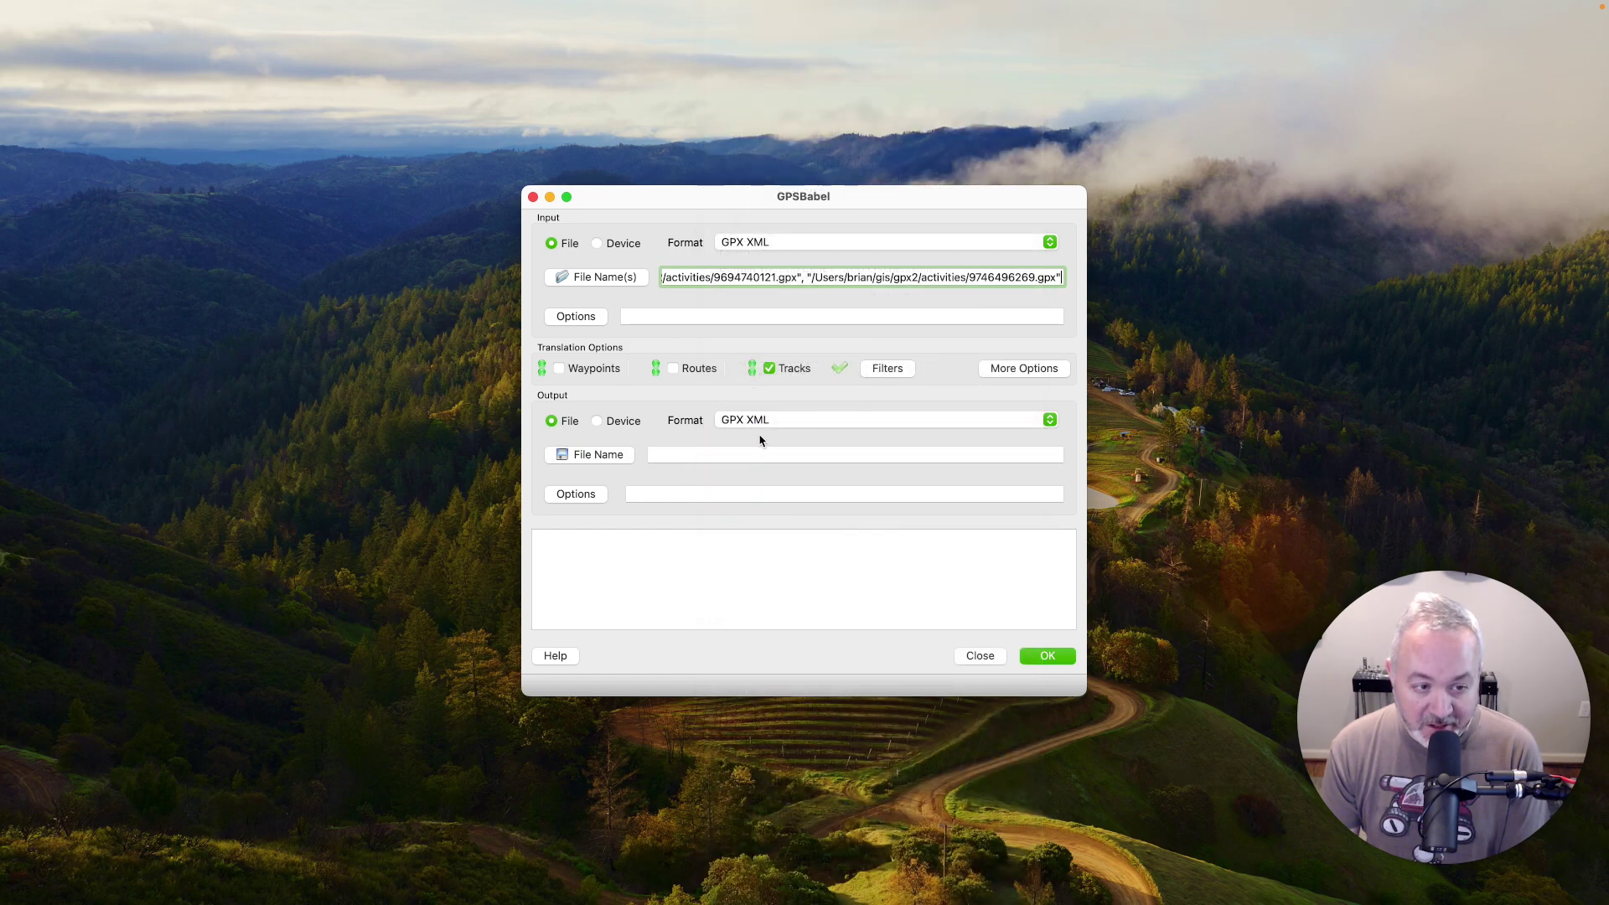
left_click(610, 455)
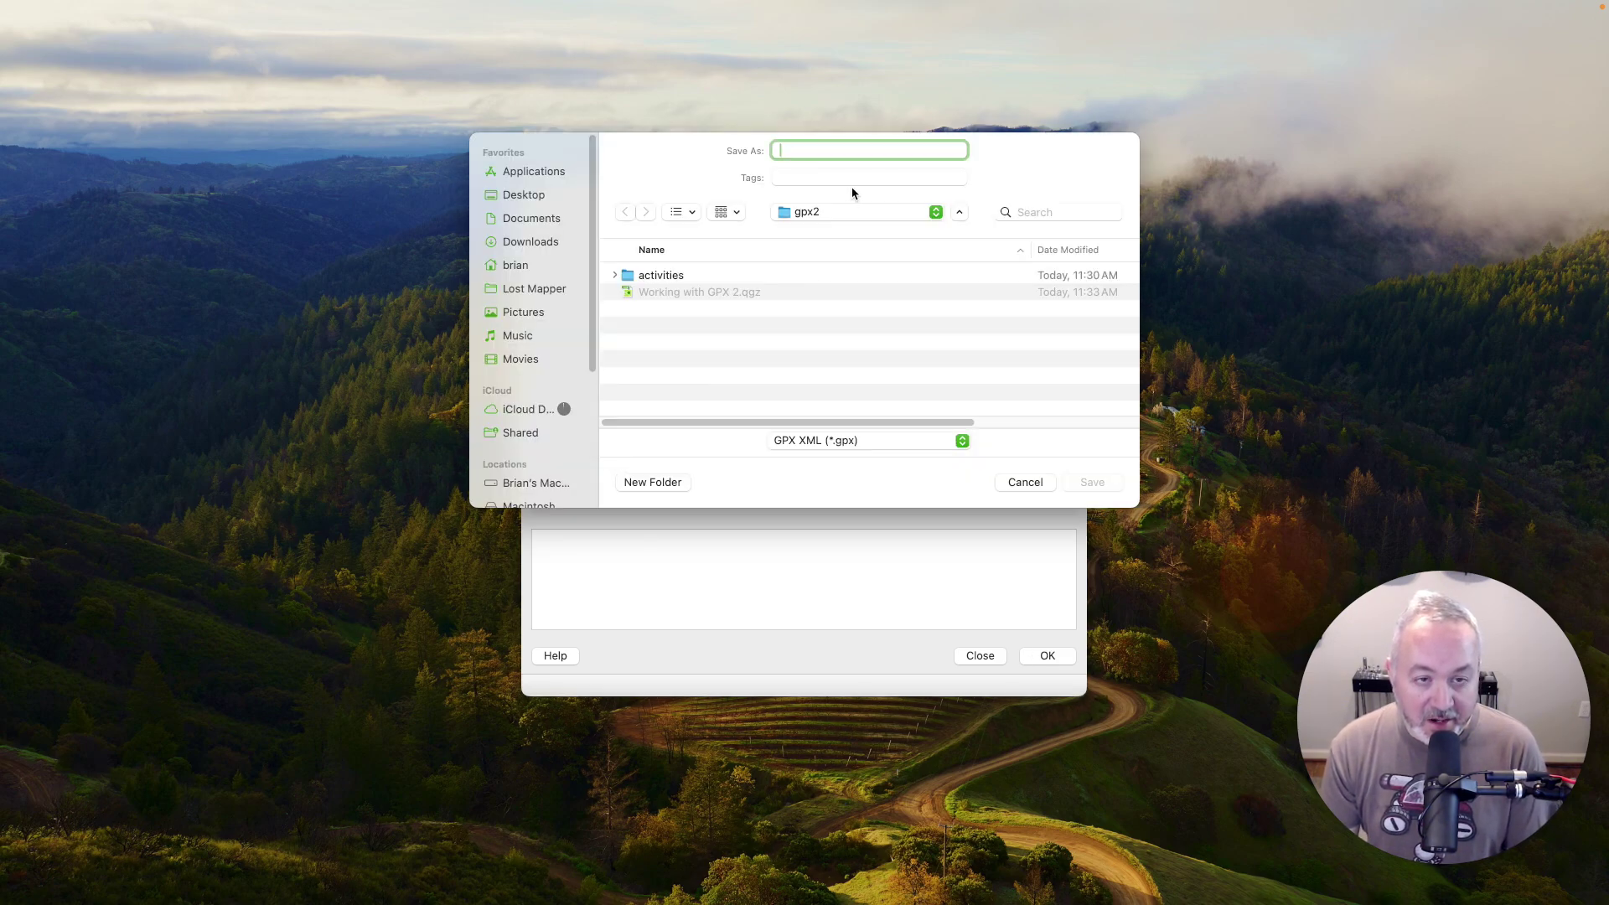
type("babel-")
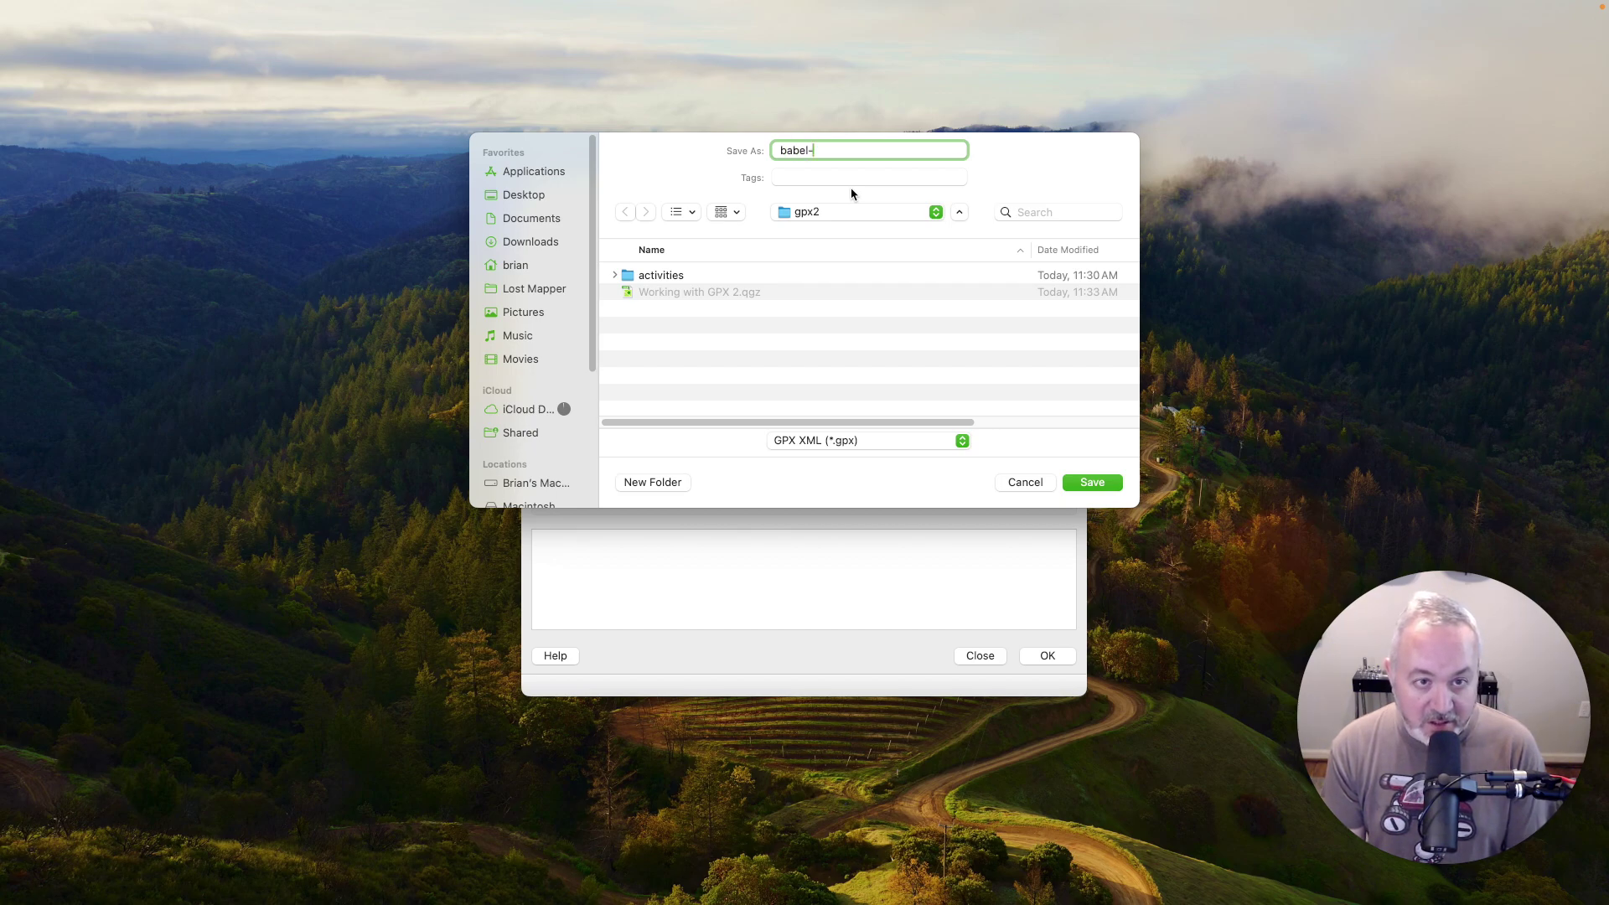
type("merged")
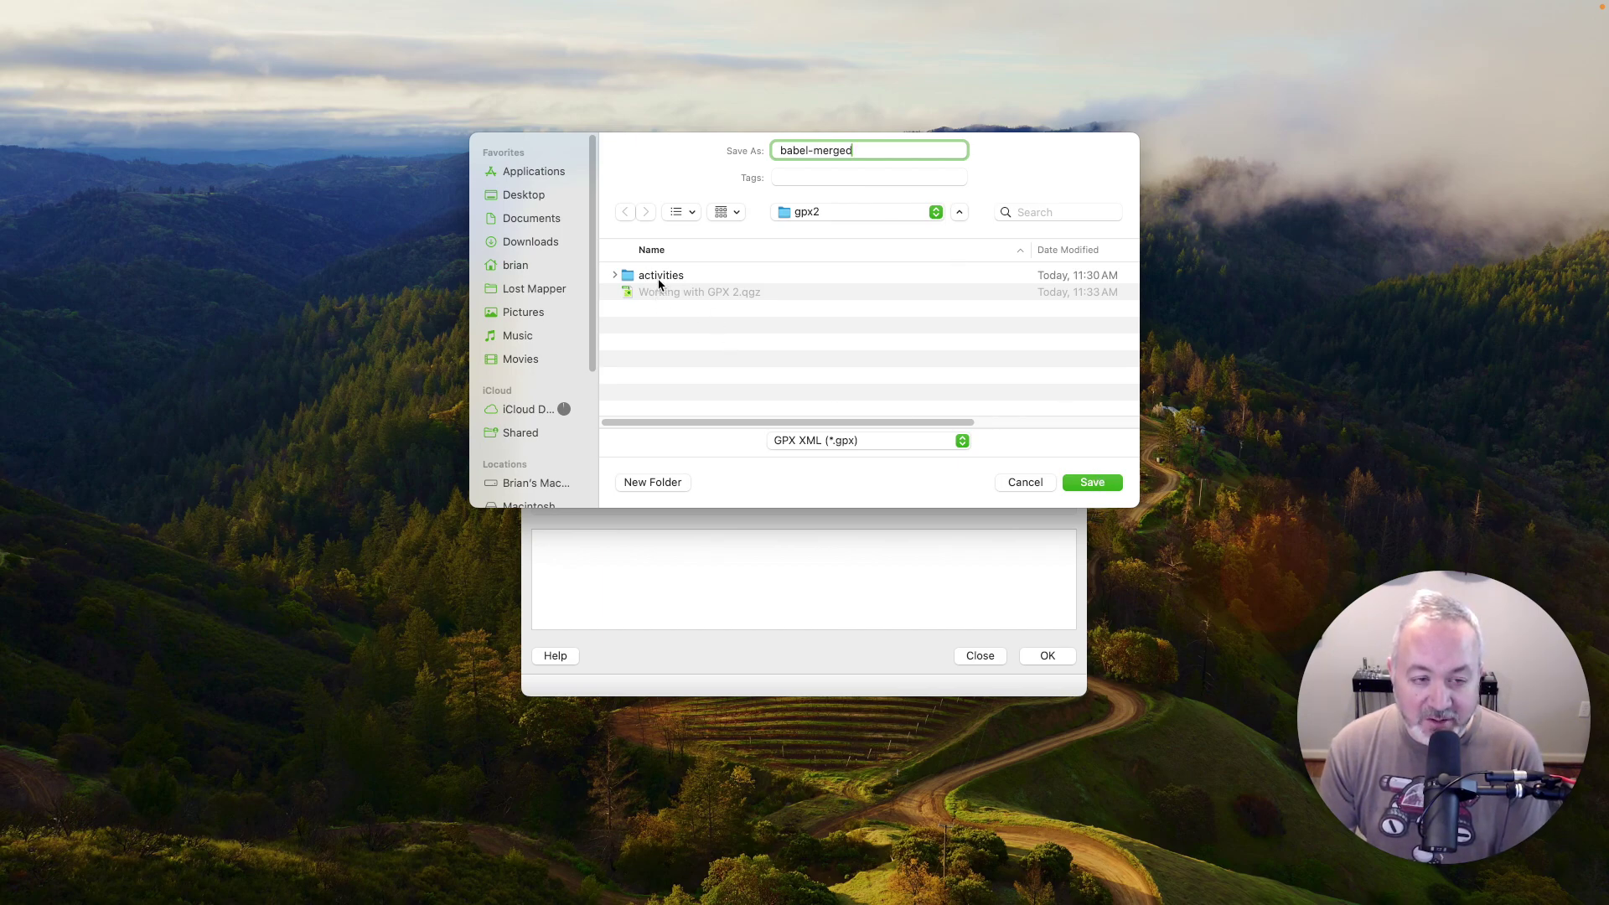
left_click(1087, 484)
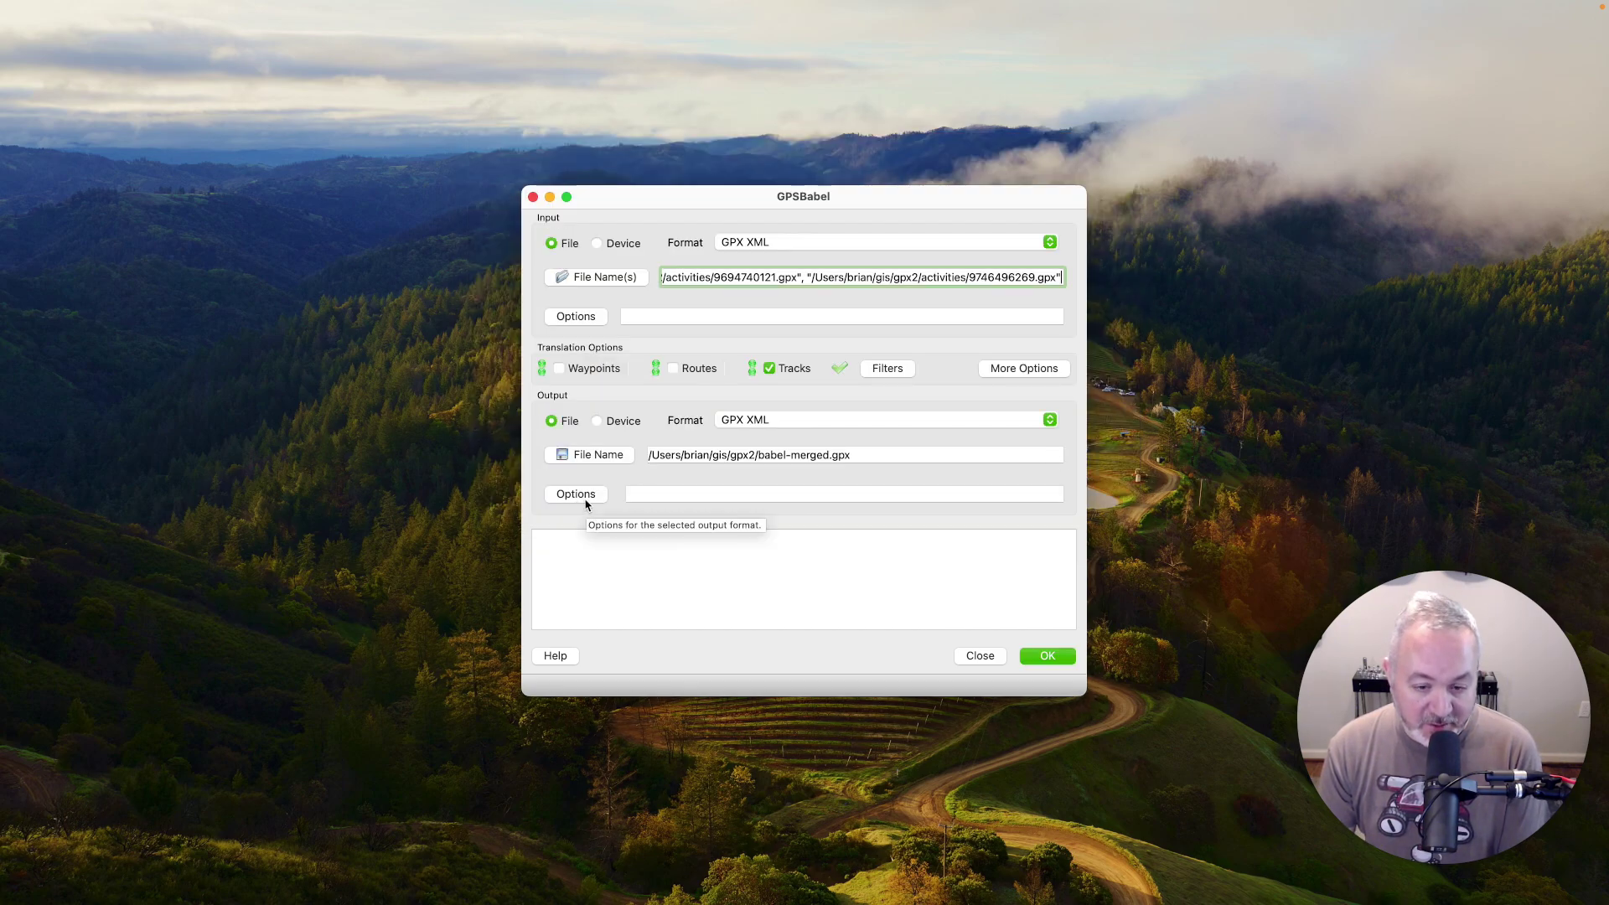
left_click(1049, 657)
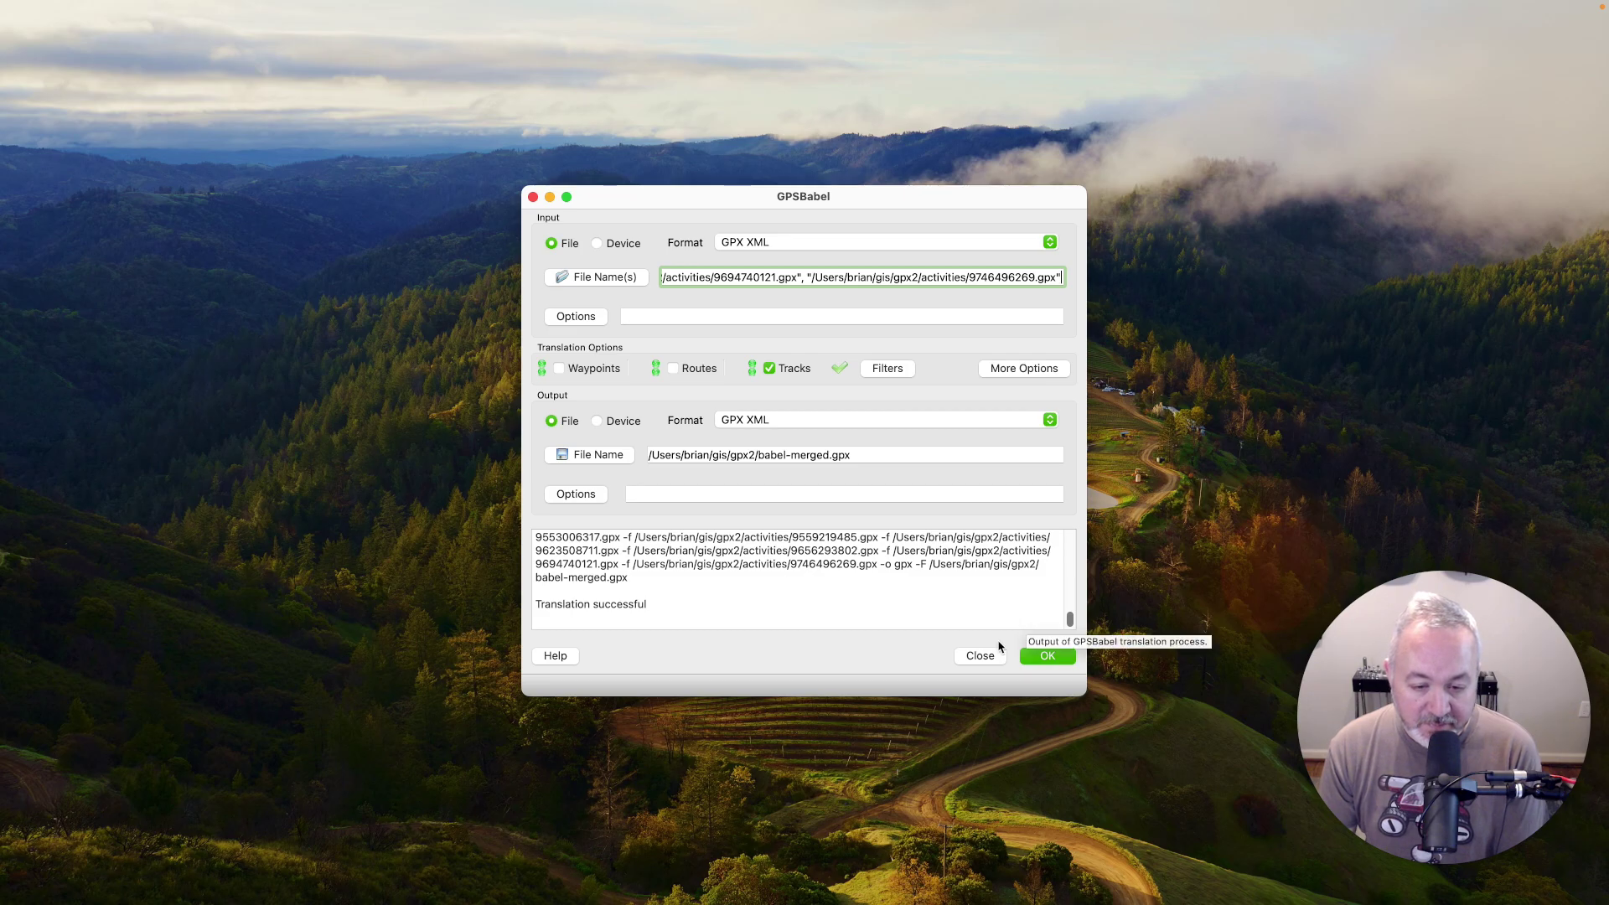
left_click(981, 656)
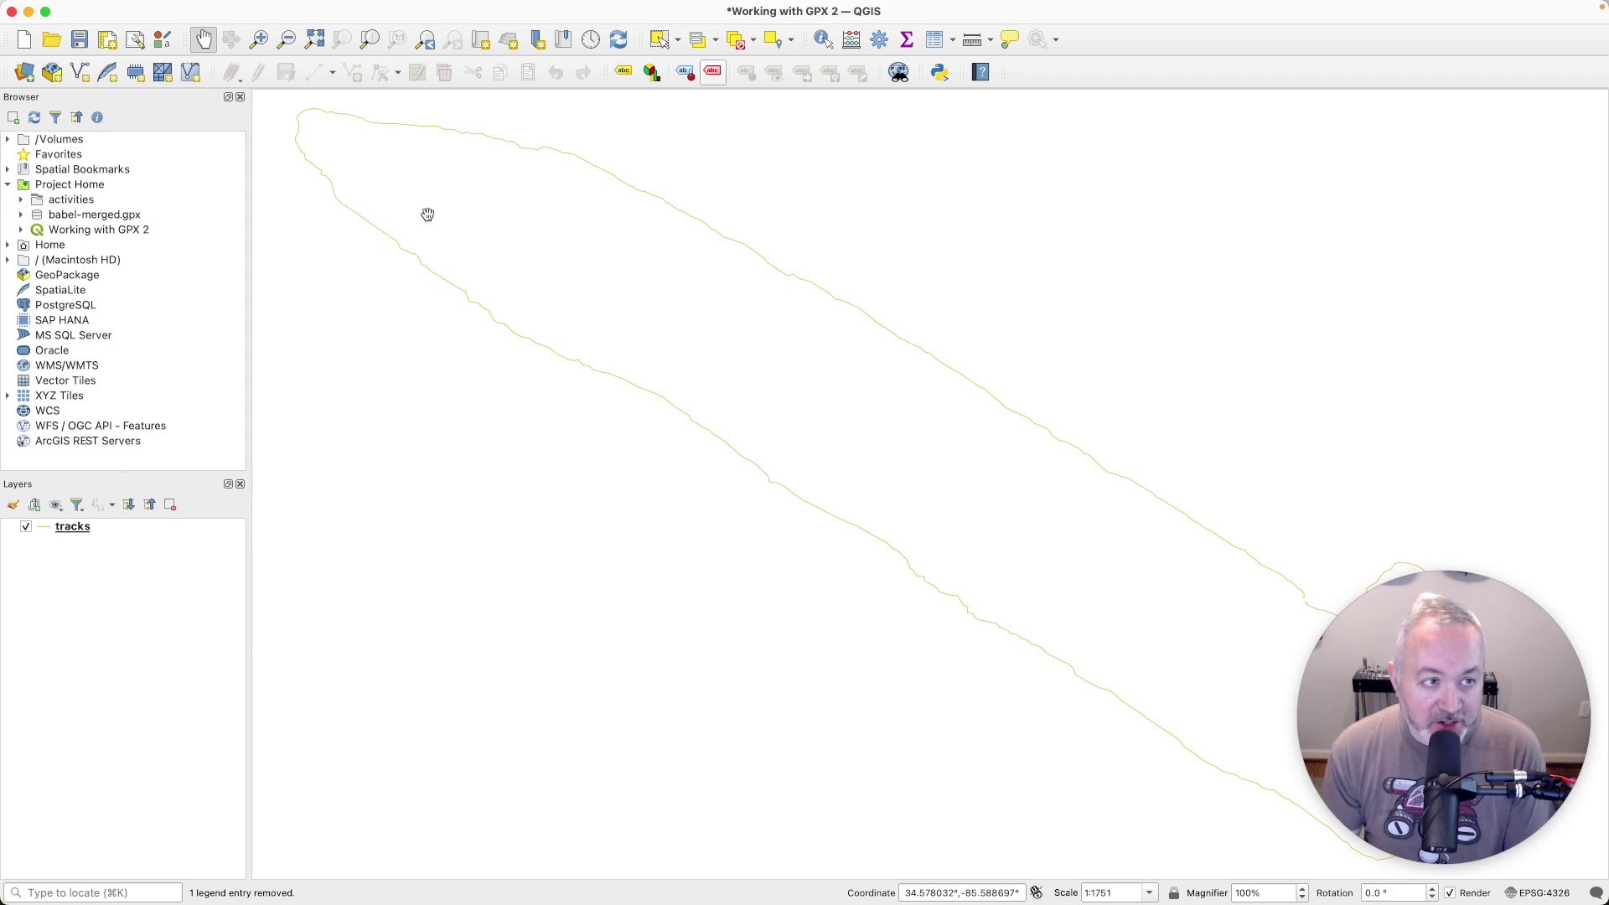
- Switch to QGIS and add babel-merged.gpx from the project home to the project, importing only its tracks item
left_click(63, 186)
left_click(99, 217)
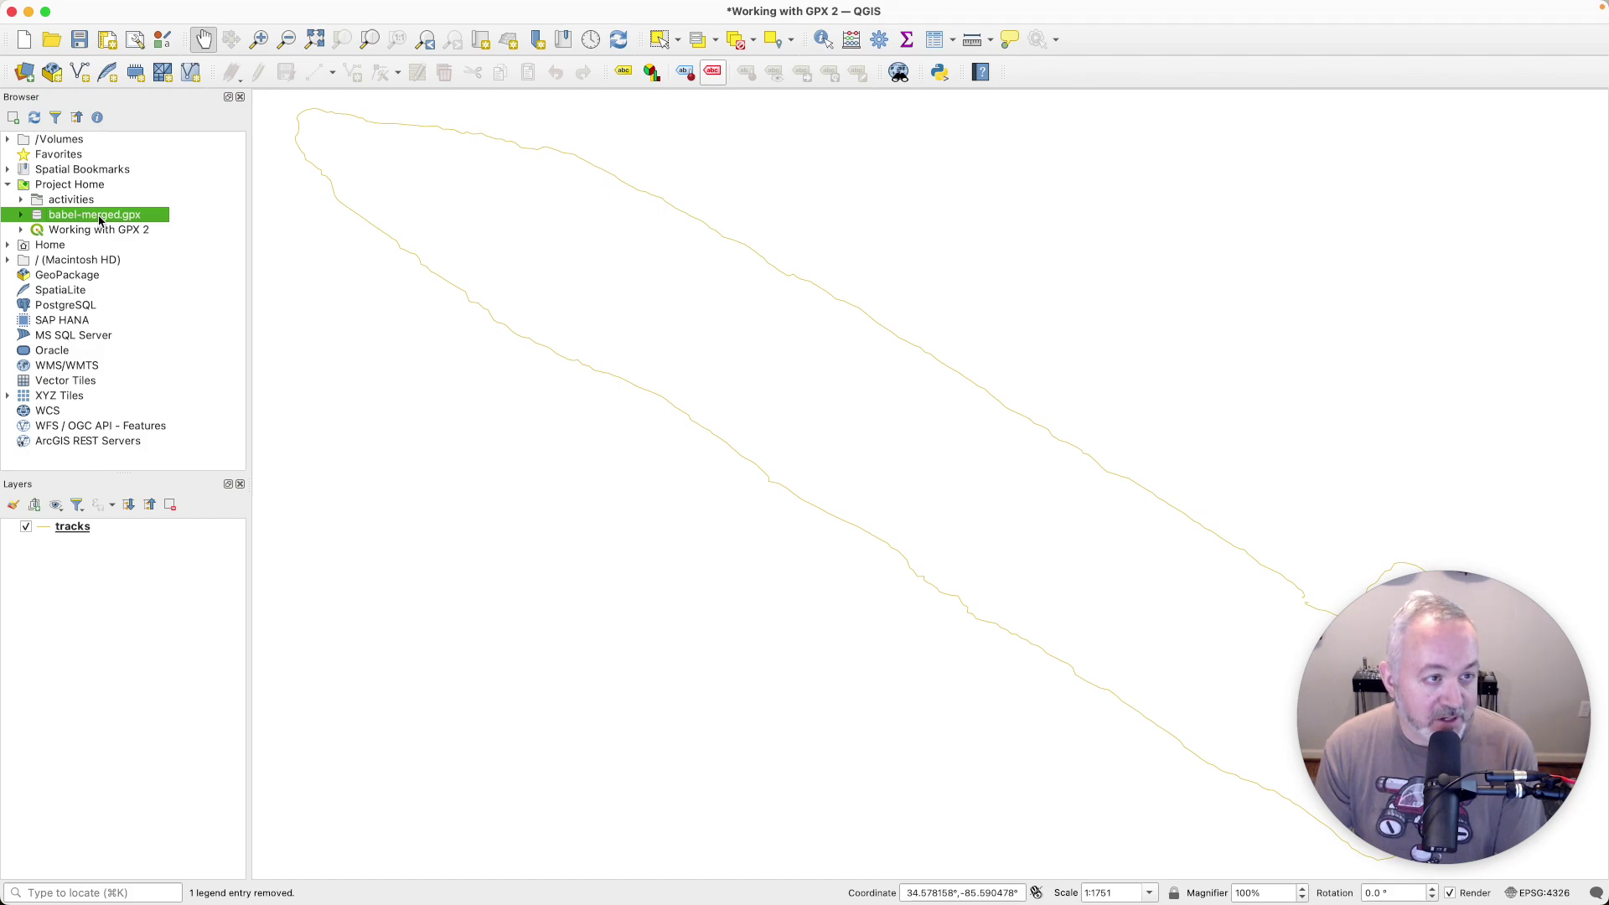
left_click(21, 214)
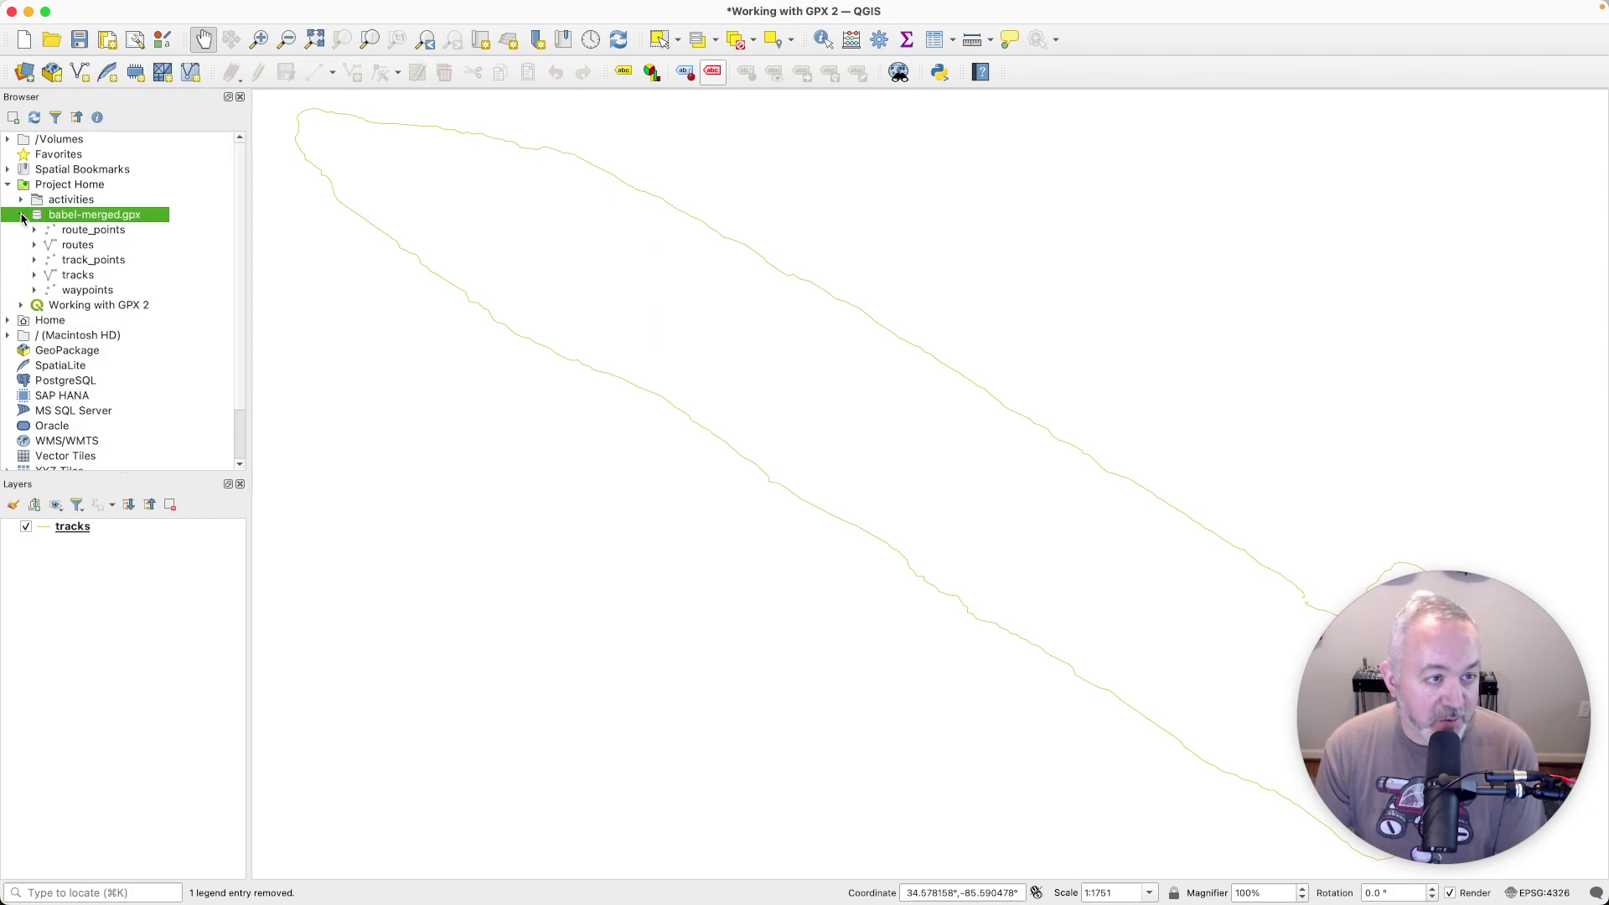
left_click(87, 277)
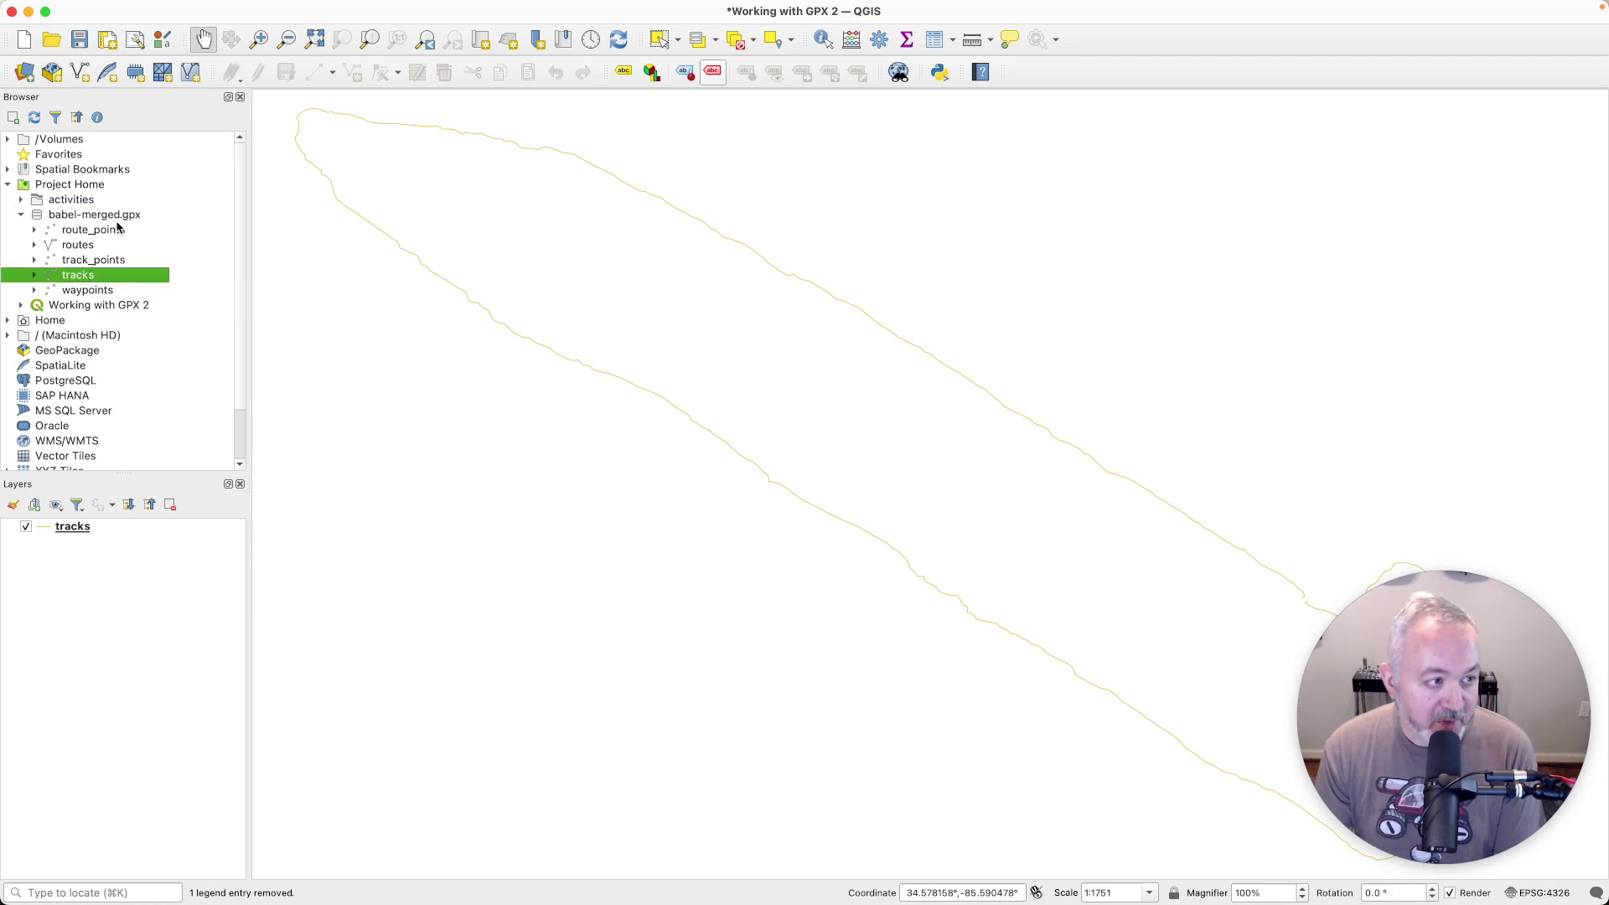
left_click(84, 216)
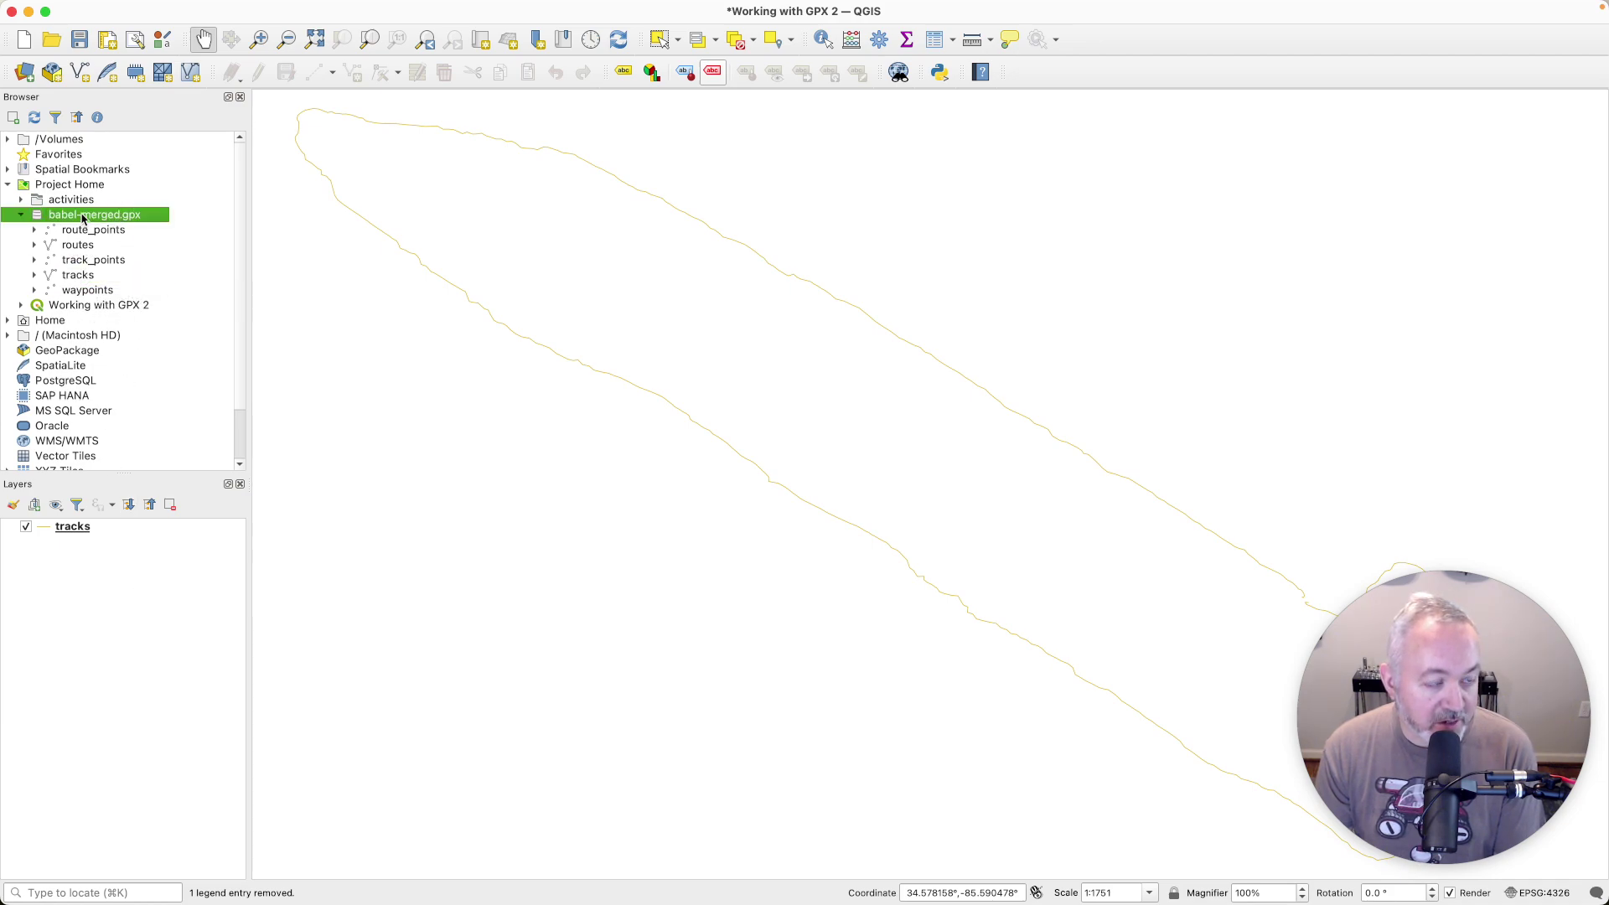
left_click_drag(84, 216, 142, 593)
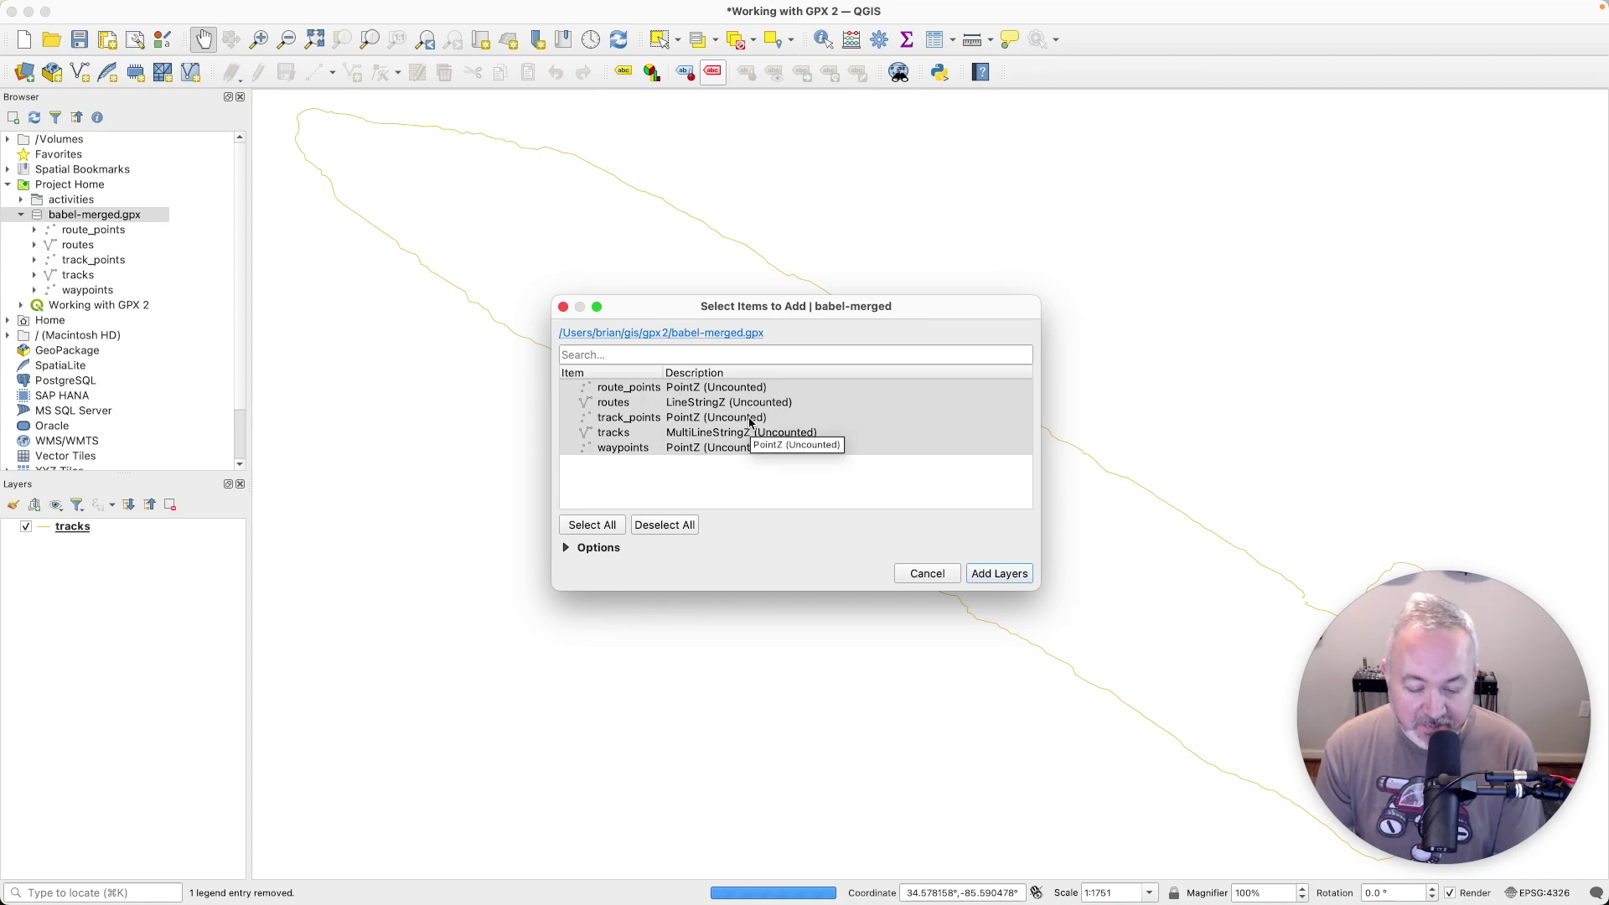
left_click(603, 432)
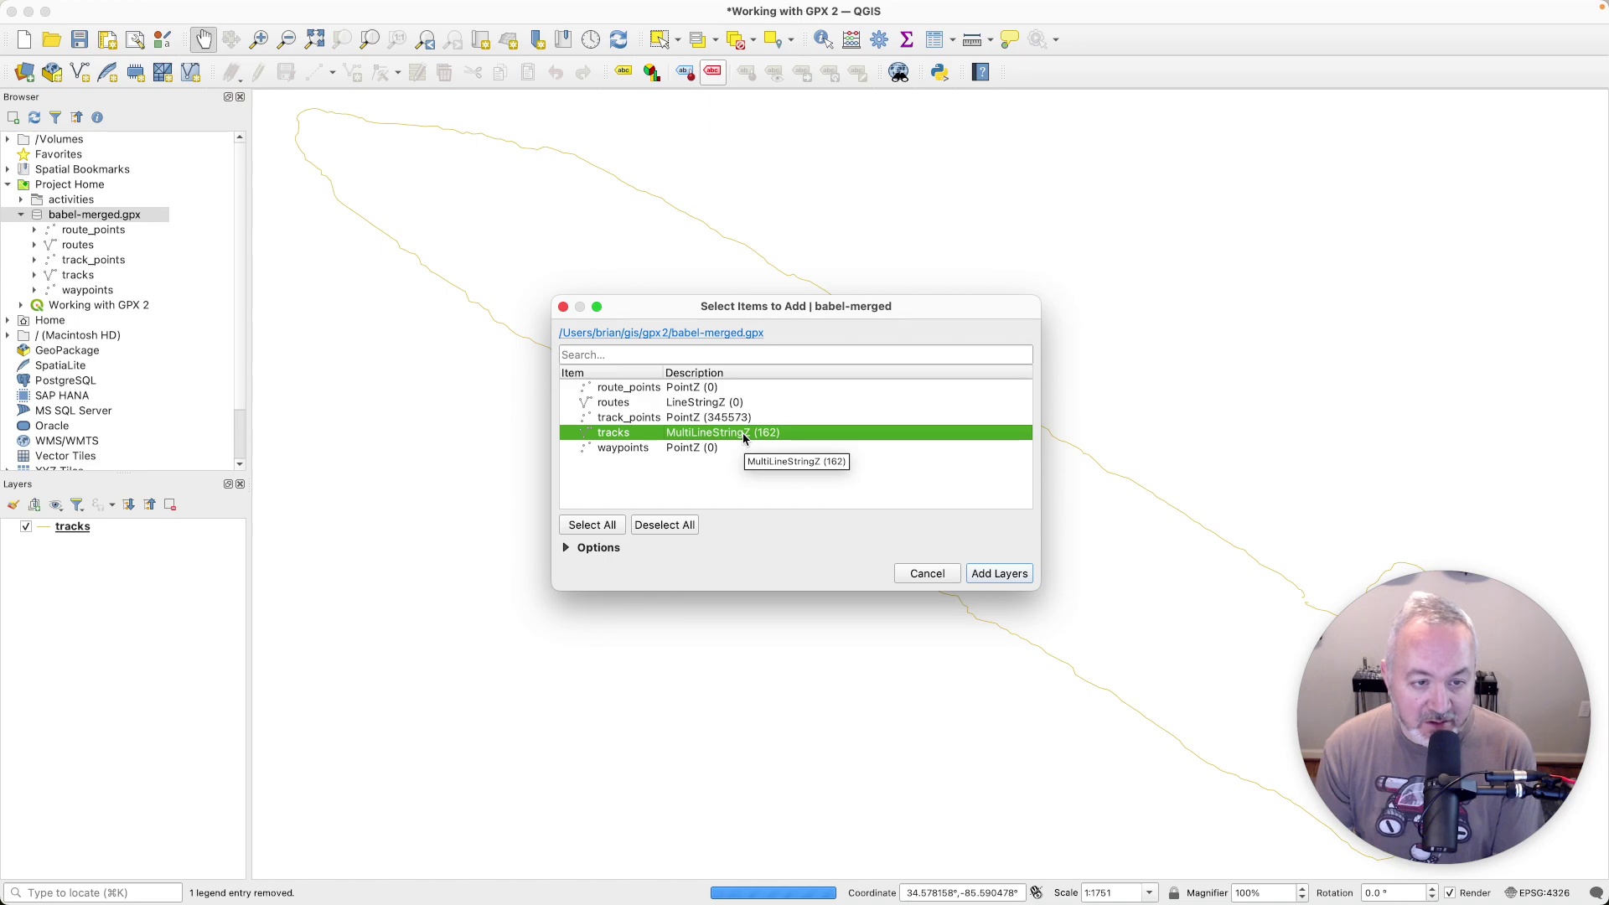
left_click(1000, 573)
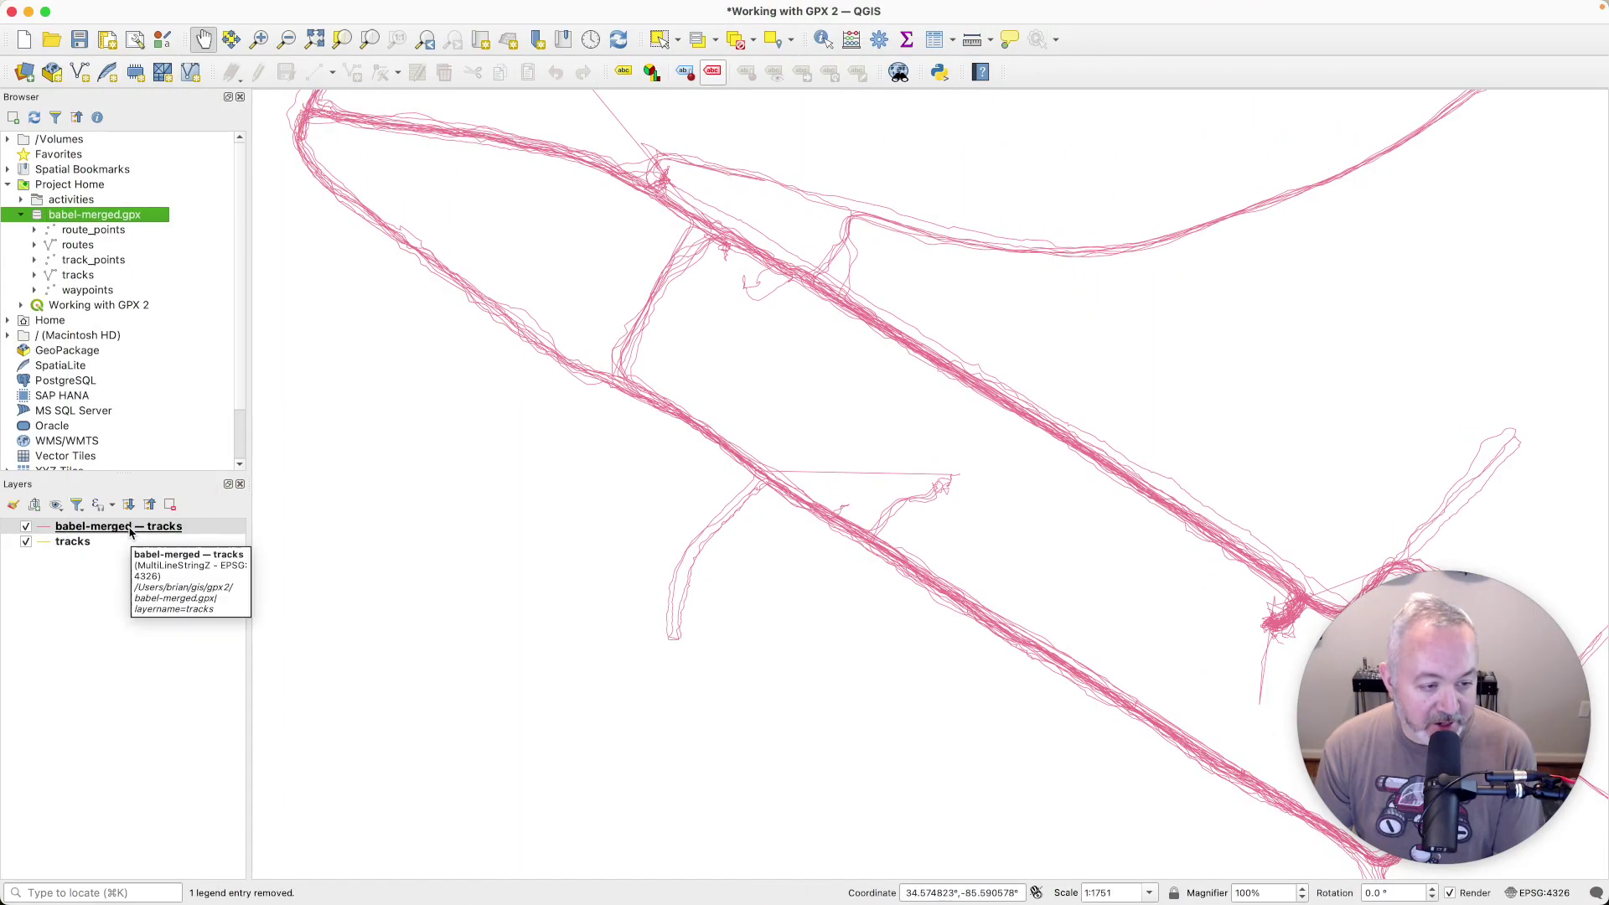
- Open the attribute table of the babel-merged tracks layer, dock it below the map and make it taller
right_click(134, 528)
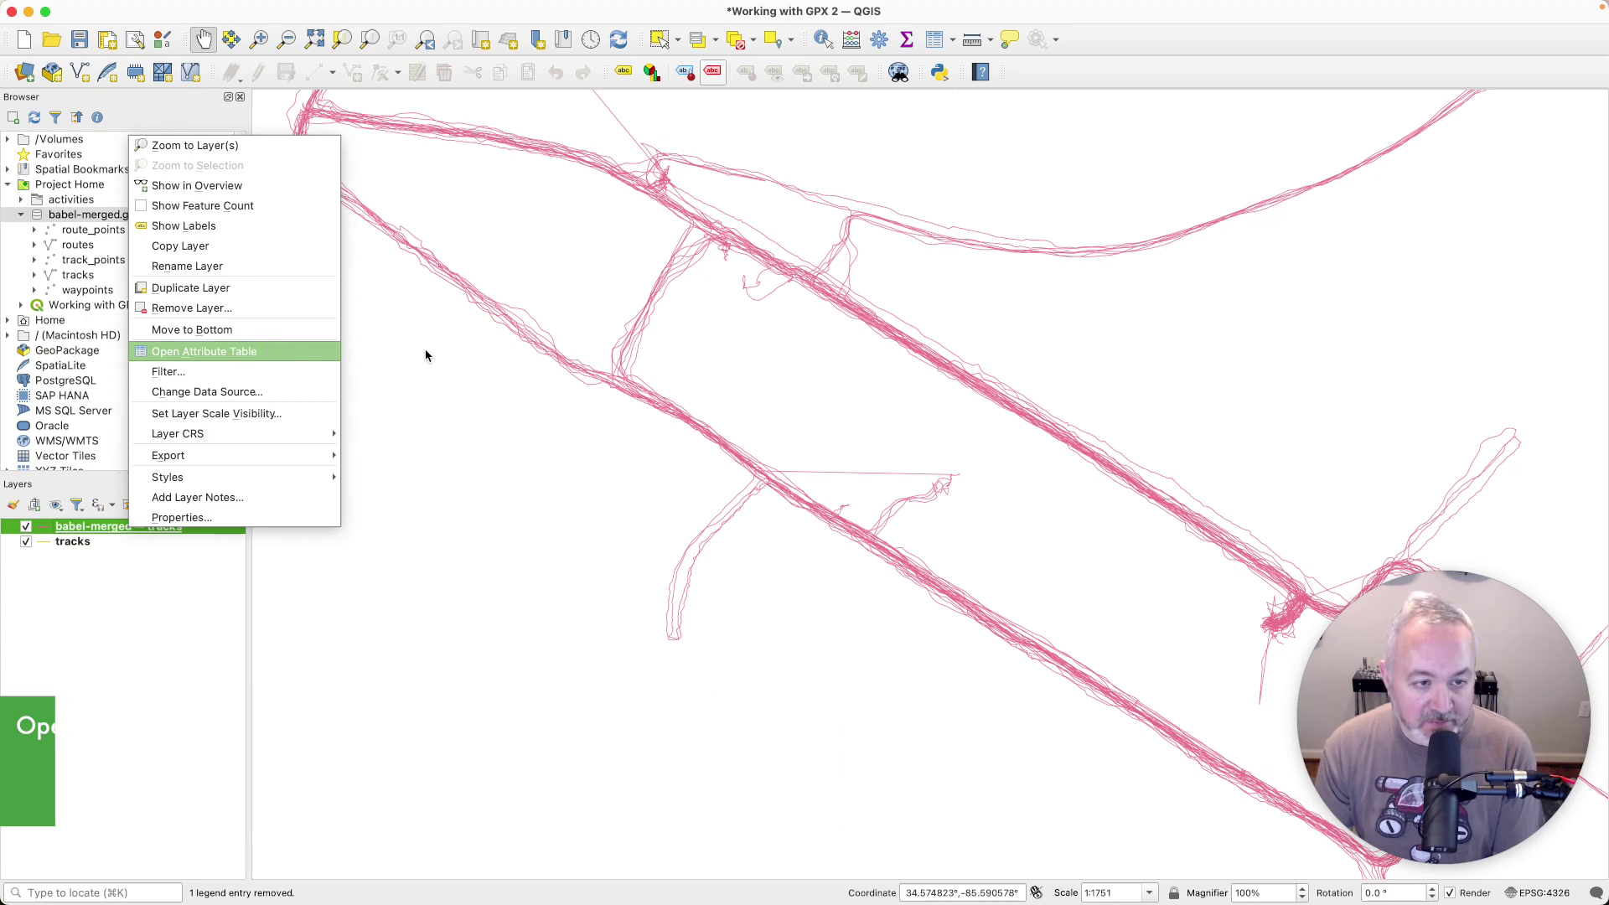
left_click(251, 353)
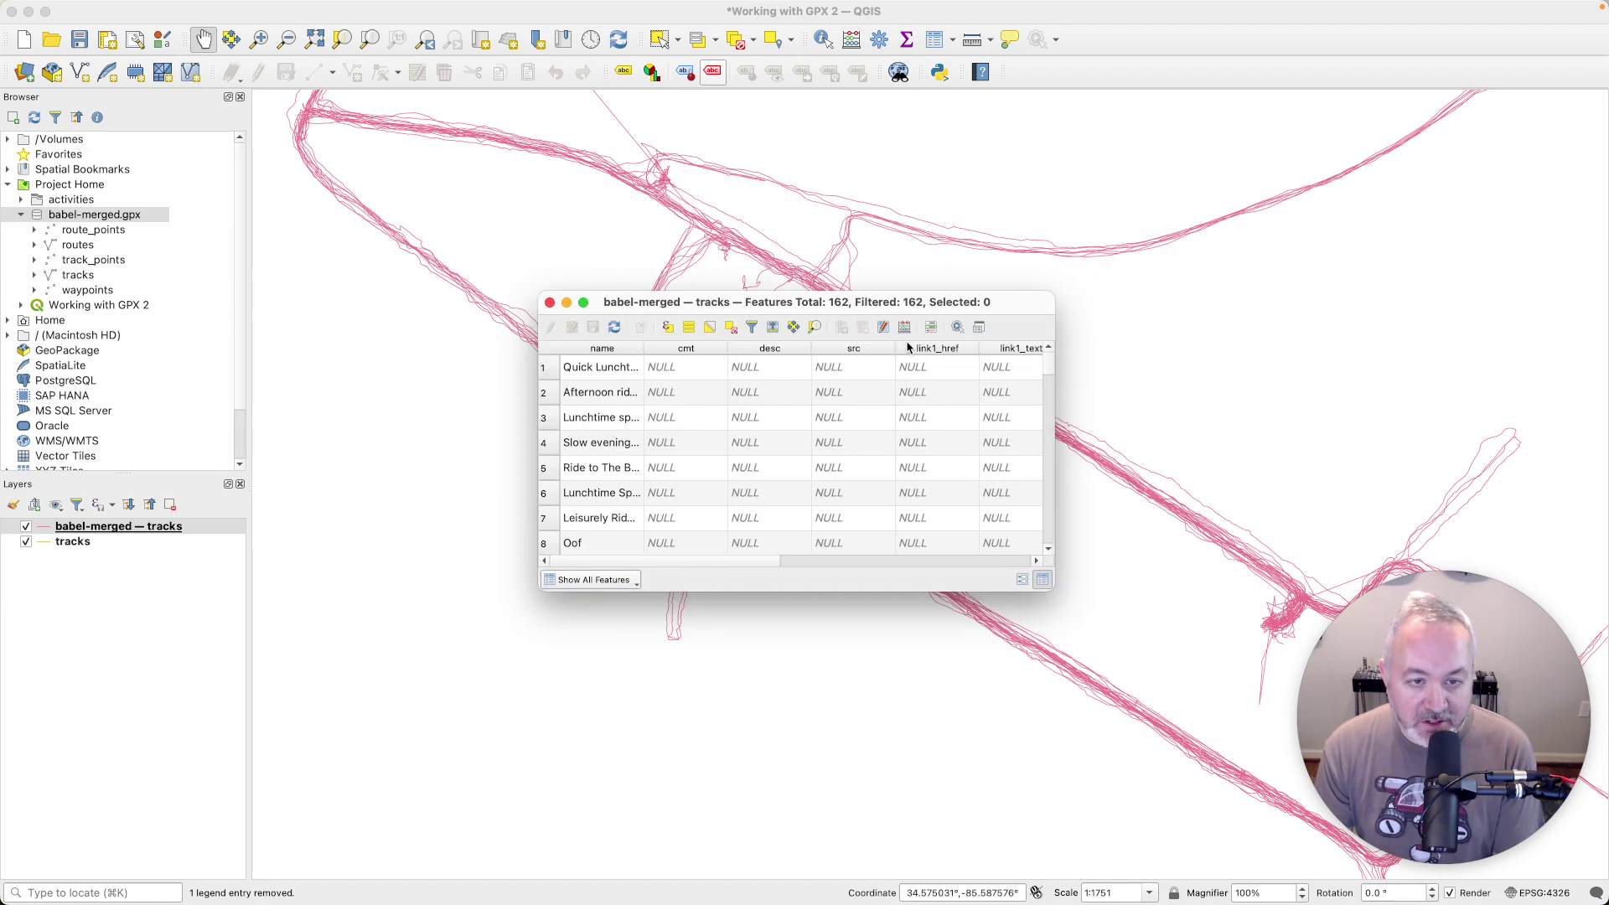
left_click(979, 328)
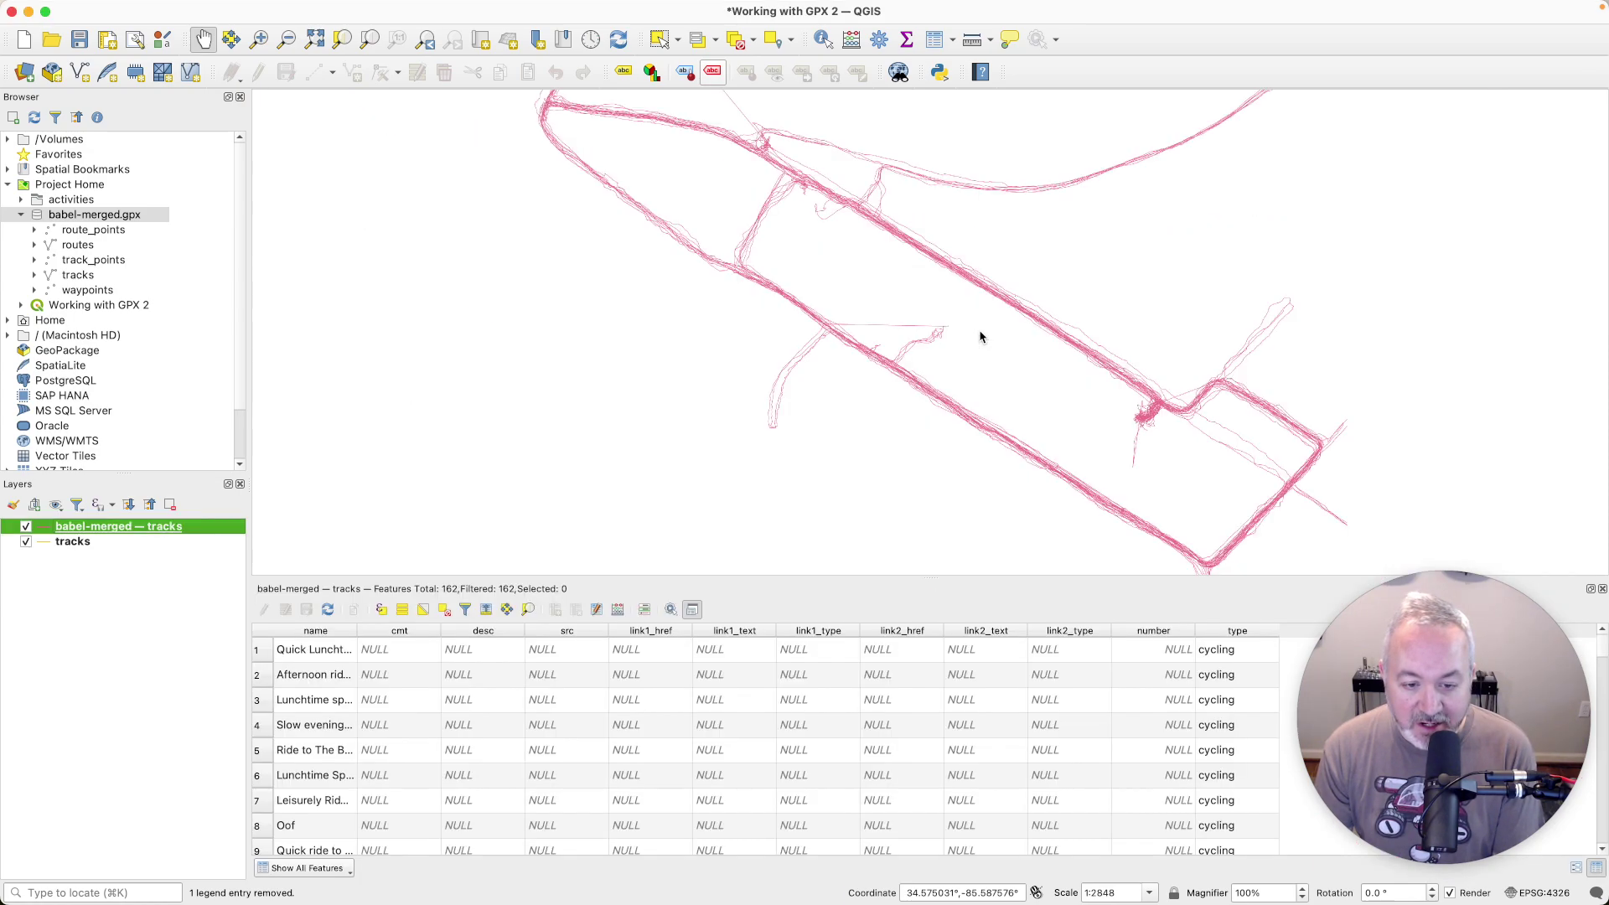
left_click_drag(802, 568, 809, 494)
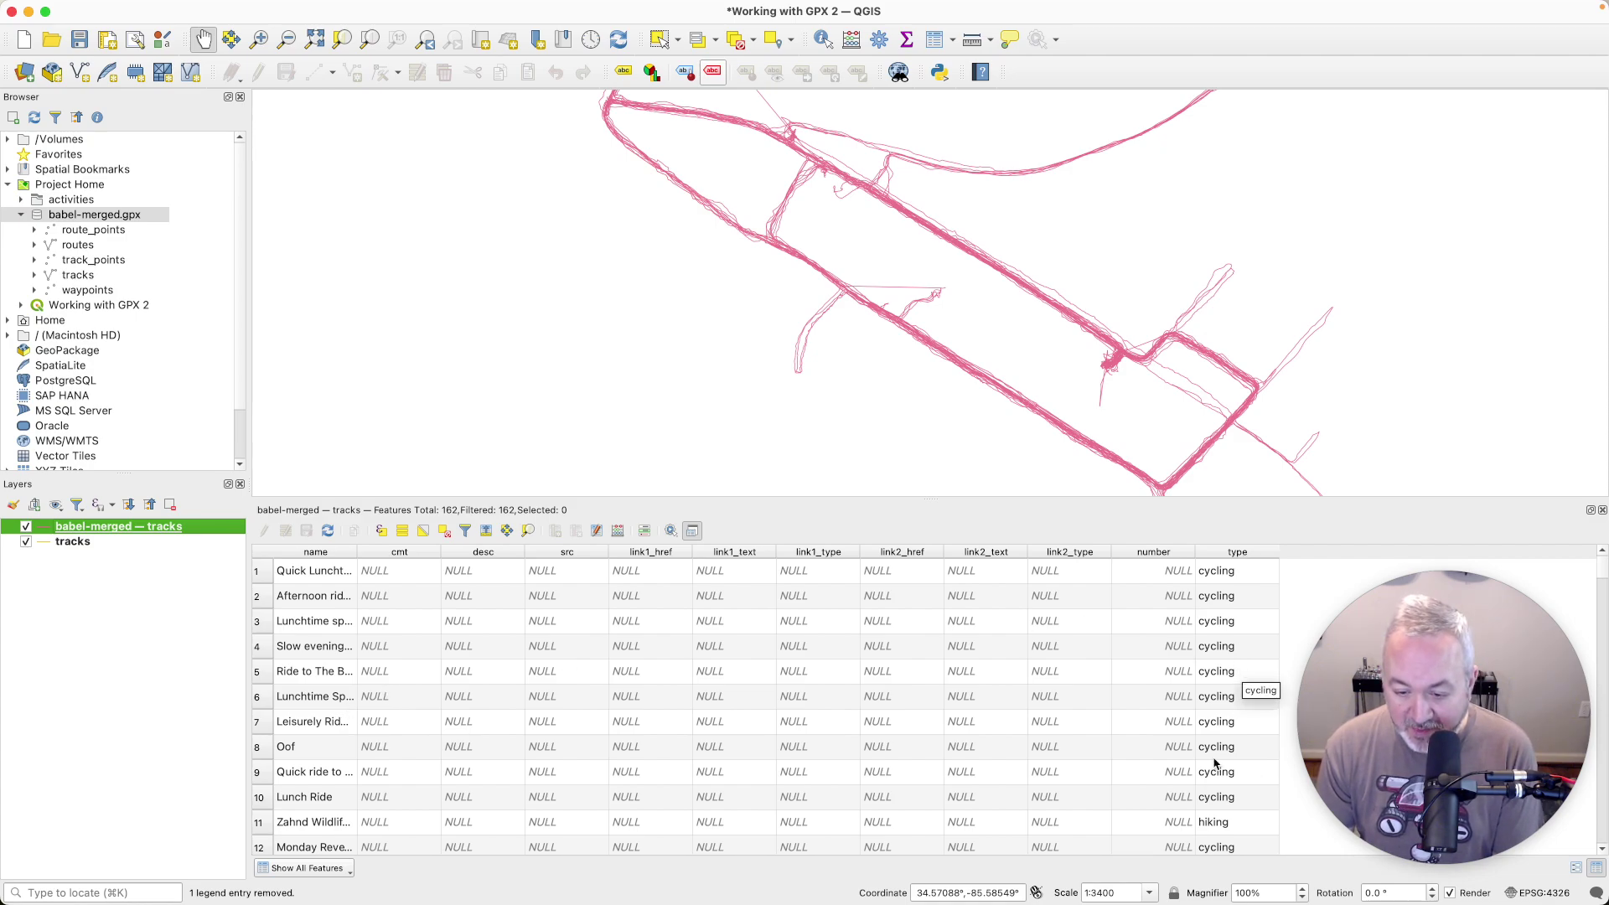
- Sort the attribute table by the type column in ascending order and look through the track records
scroll(1223, 767, "down", 1)
scroll(1266, 815, "down", 11)
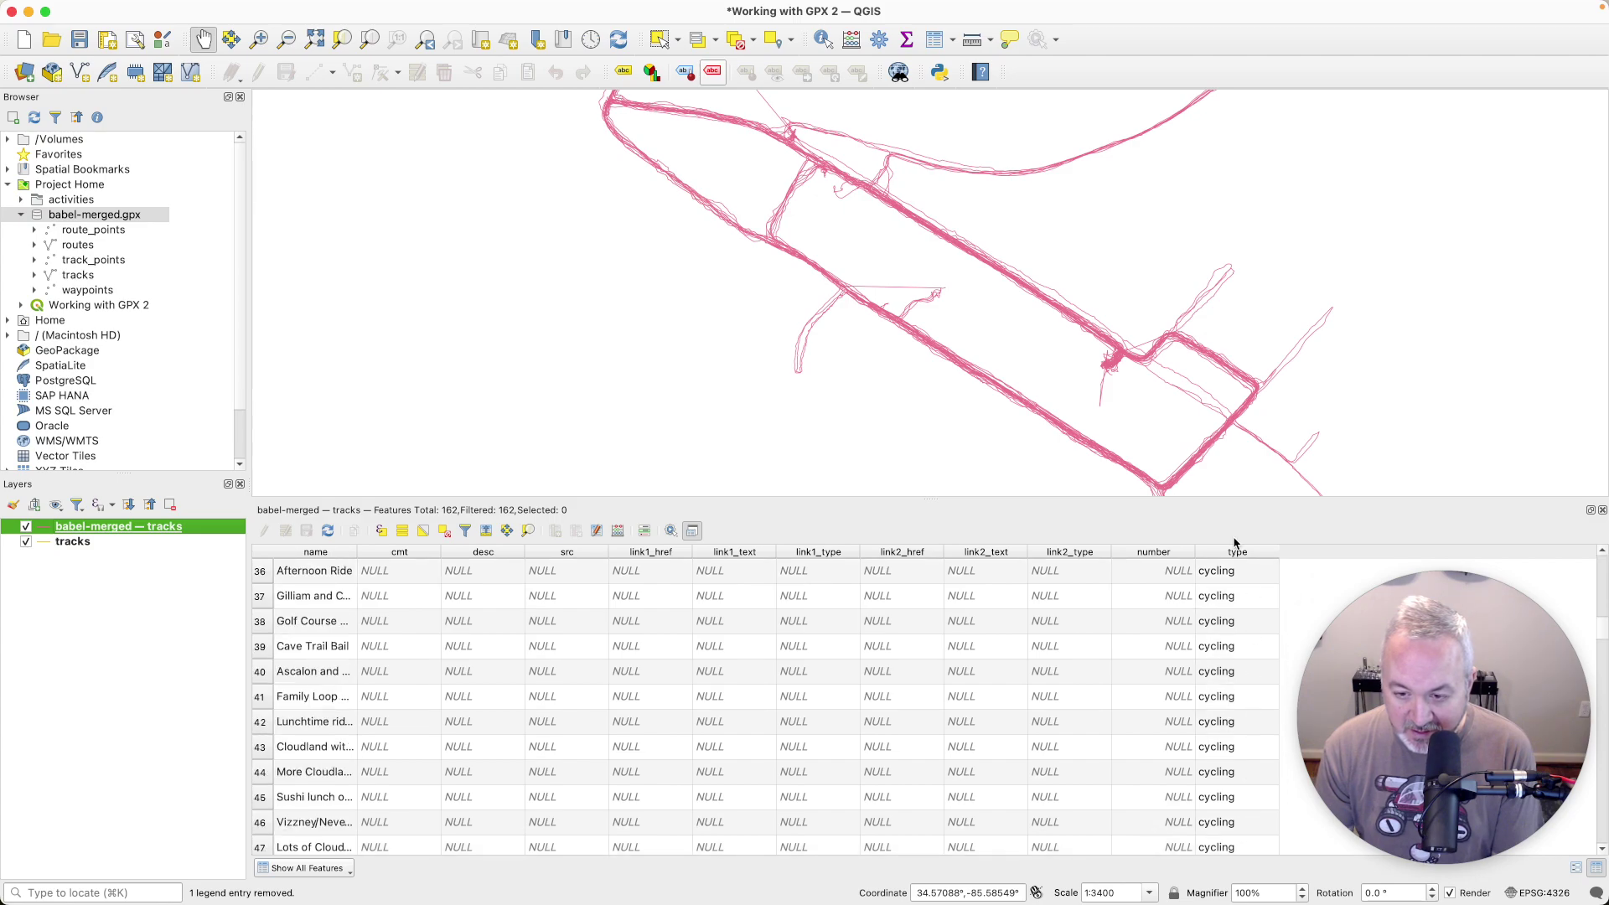
left_click(1226, 554)
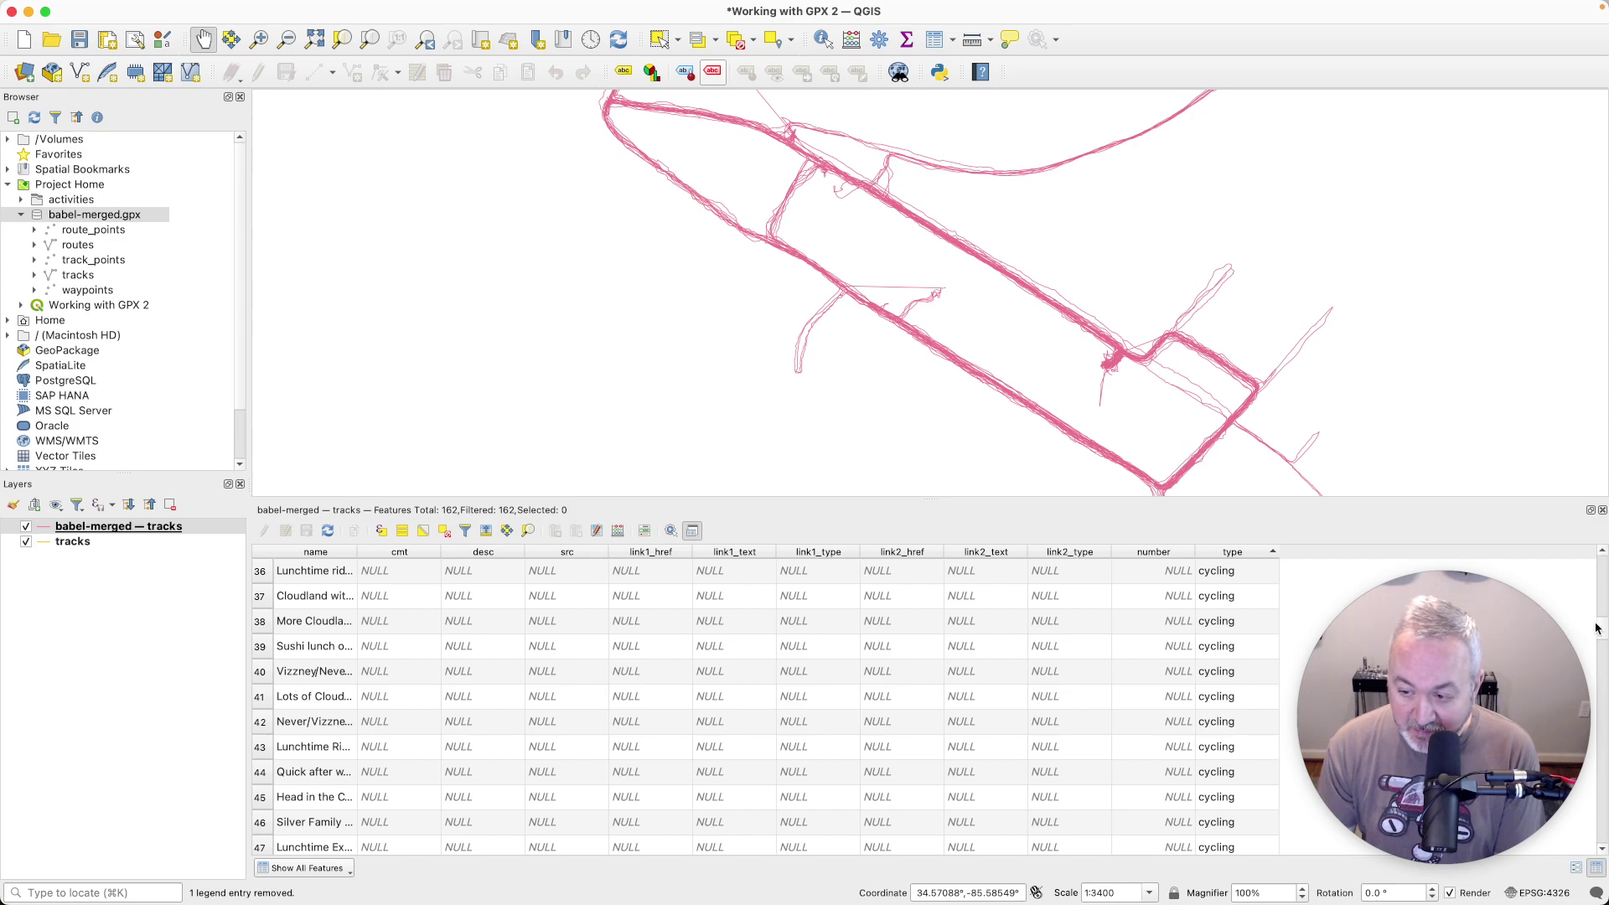
left_click_drag(1597, 628, 1602, 528)
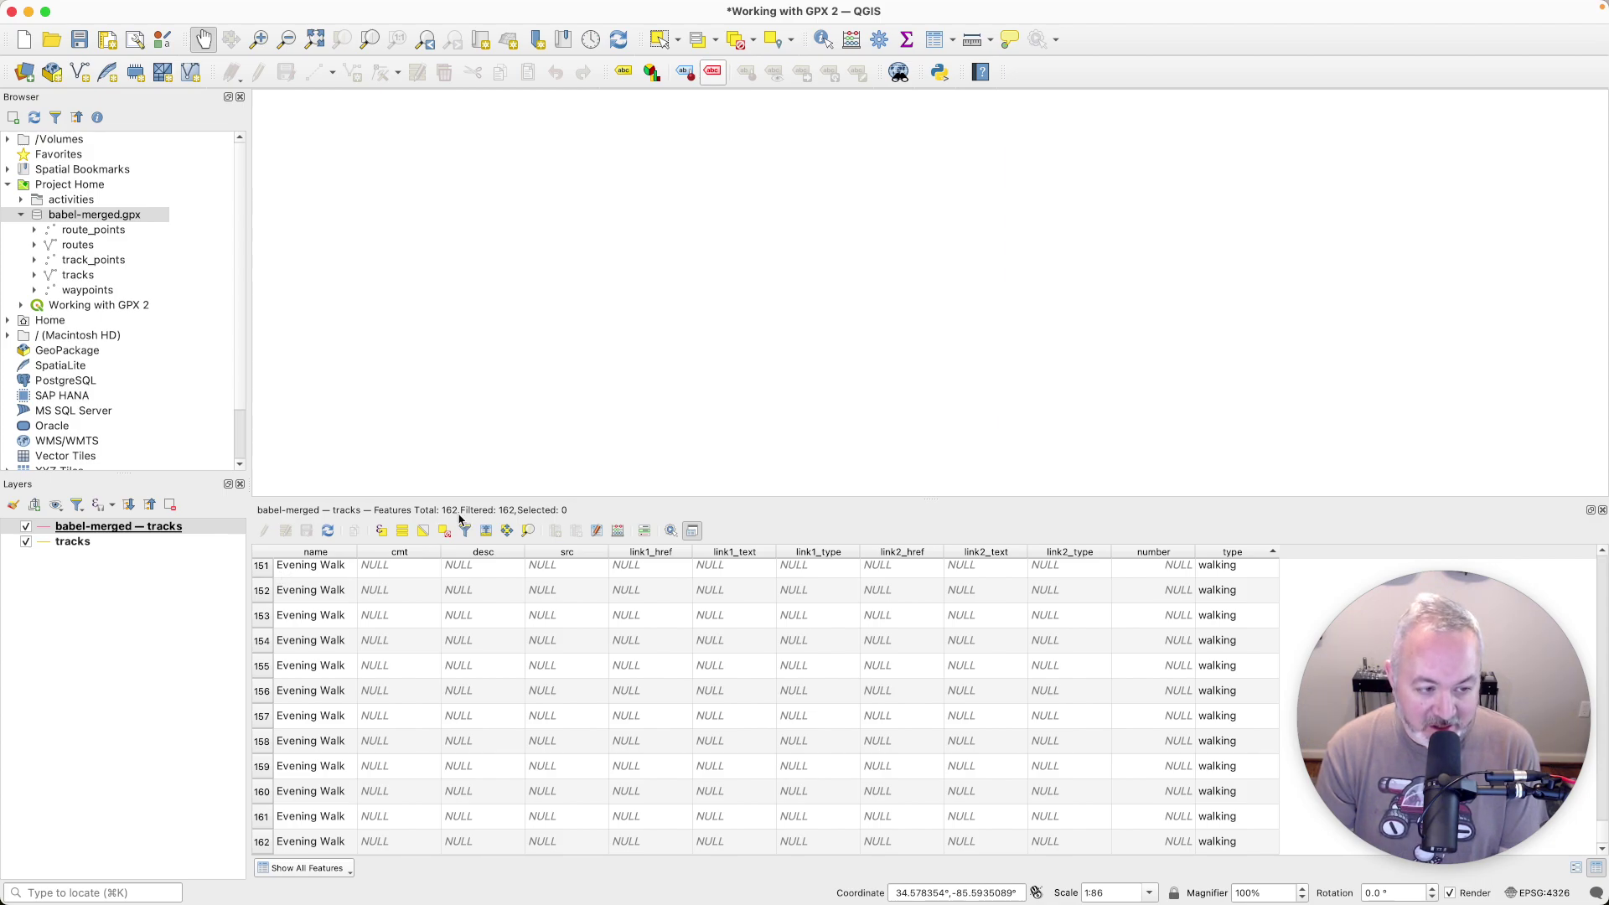
scroll(301, 642, "up", 20)
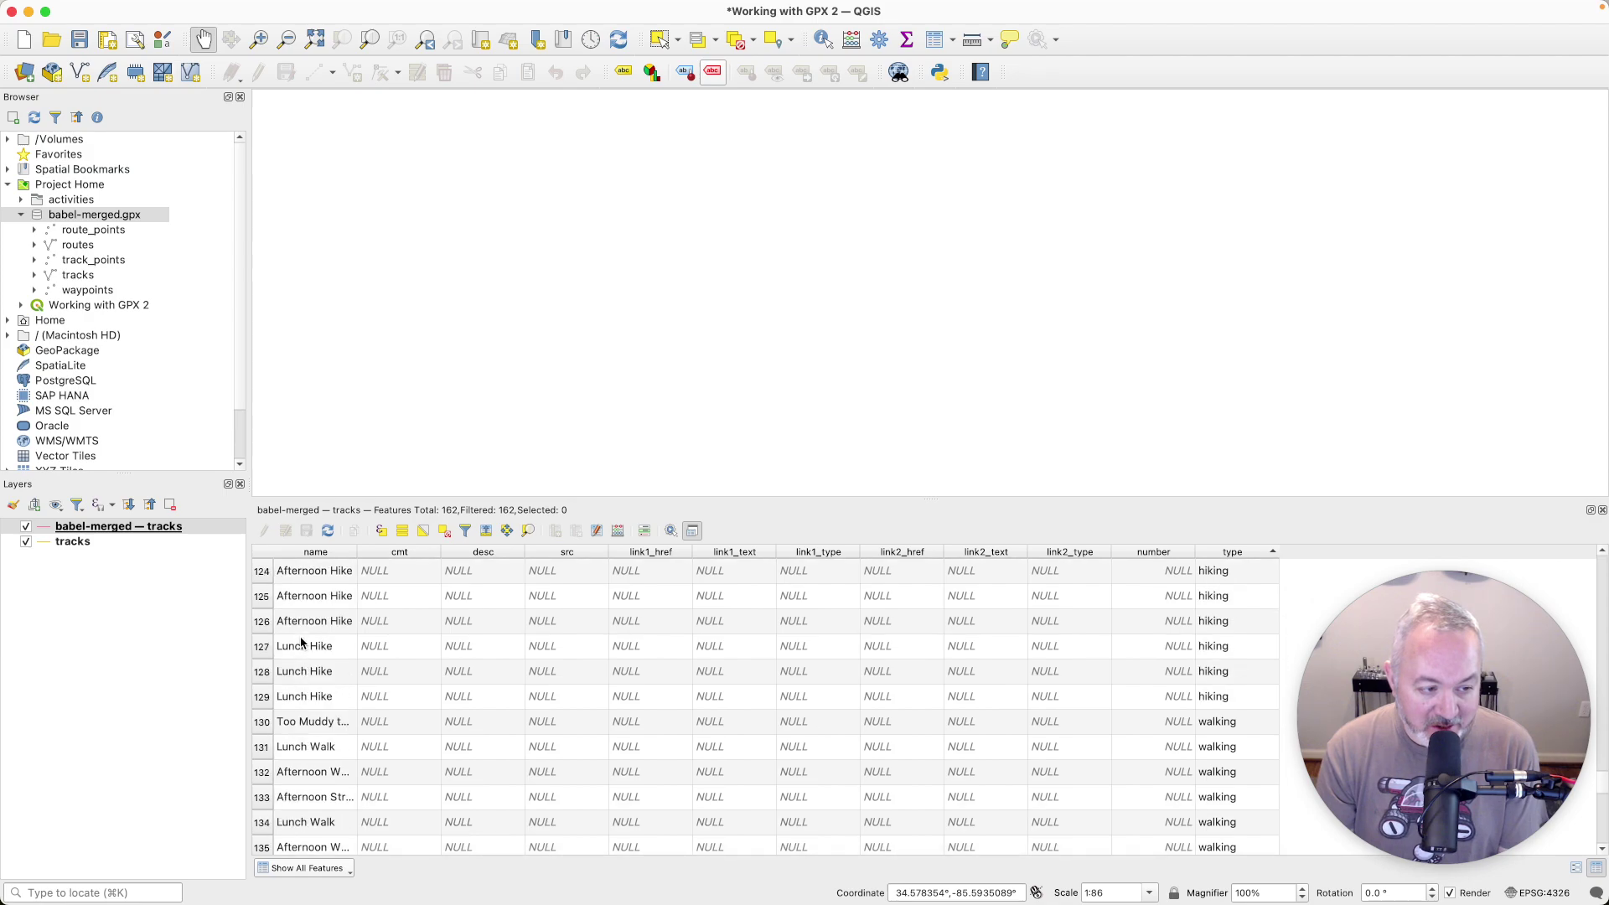
scroll(302, 643, "up", 20)
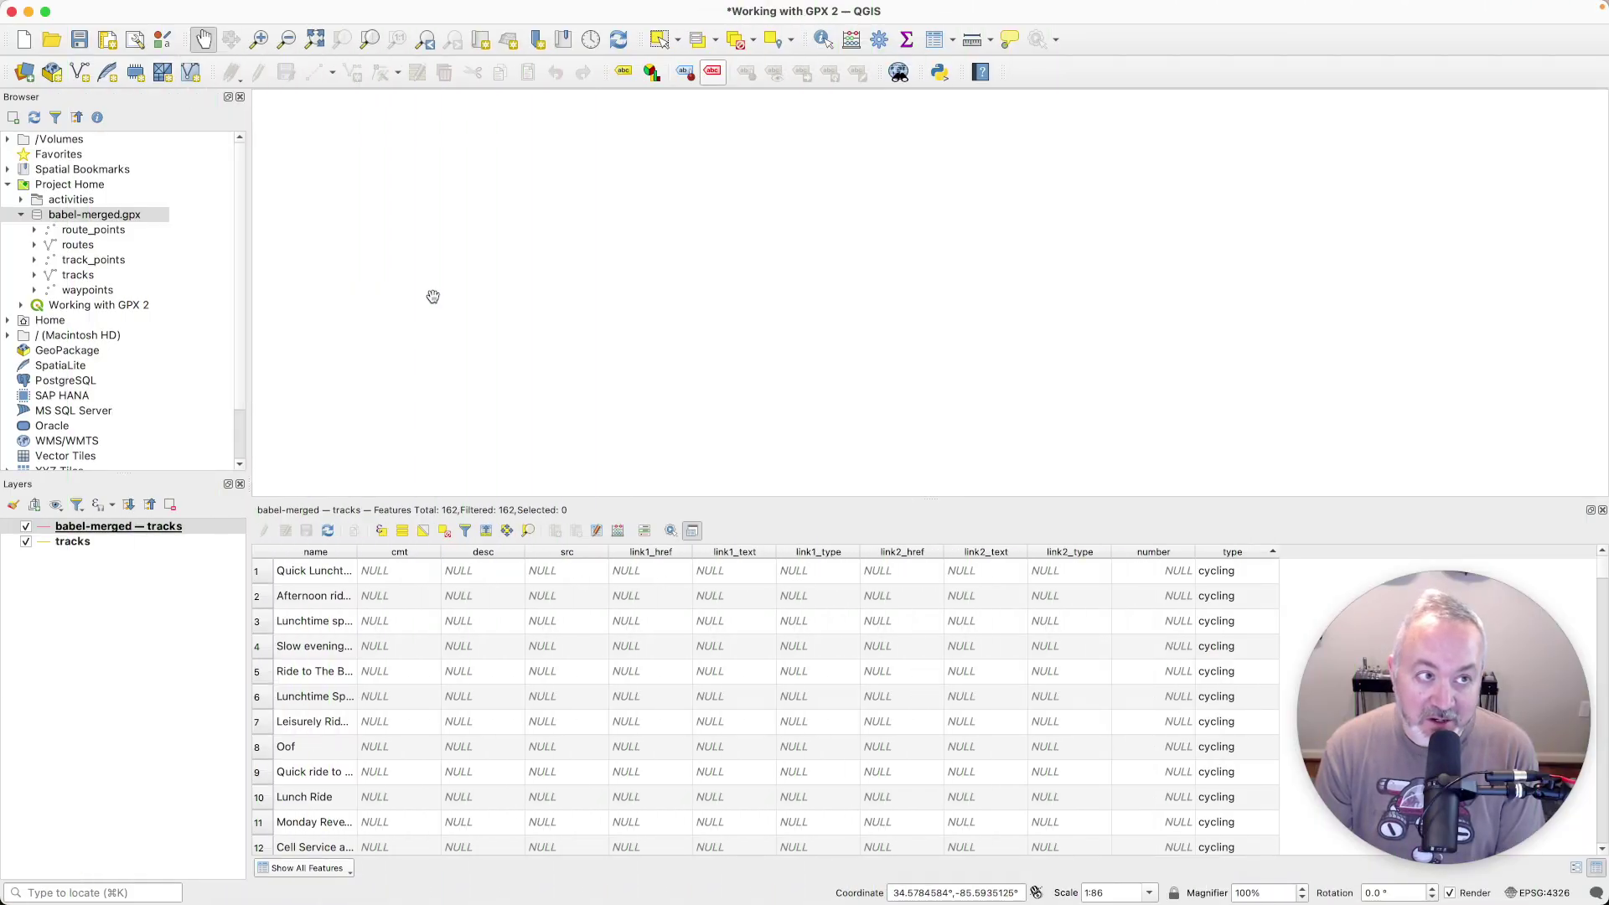
- Search the not-yet-installed plugins for "batch gps", install the Batch GPS Importer plugin and close the plugin manager
left_click(355, 10)
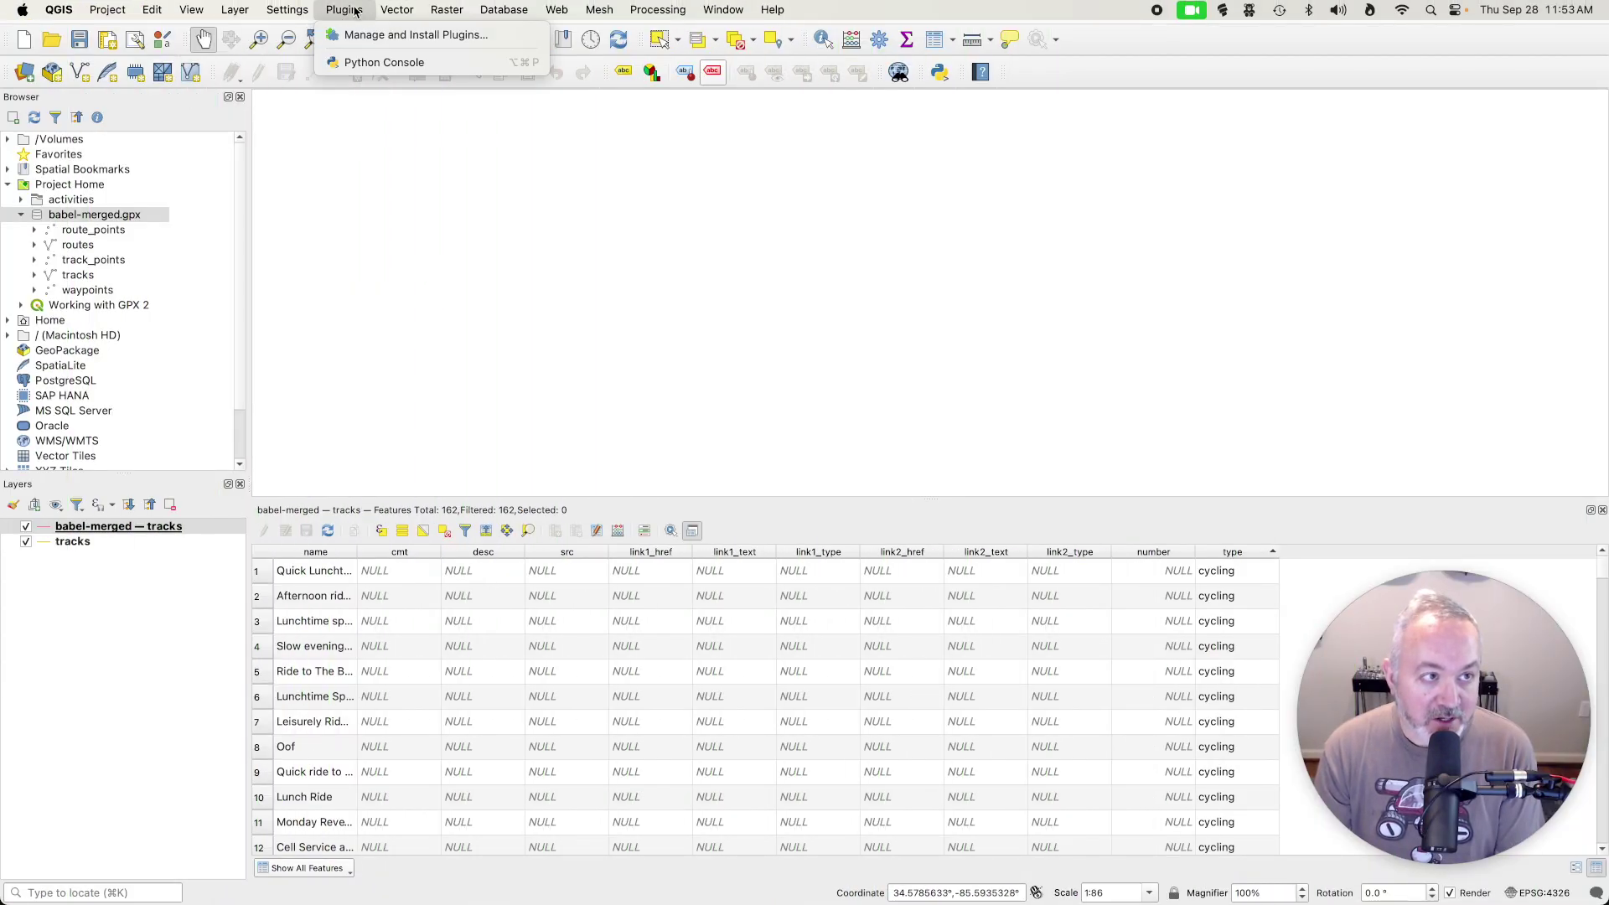
left_click(348, 38)
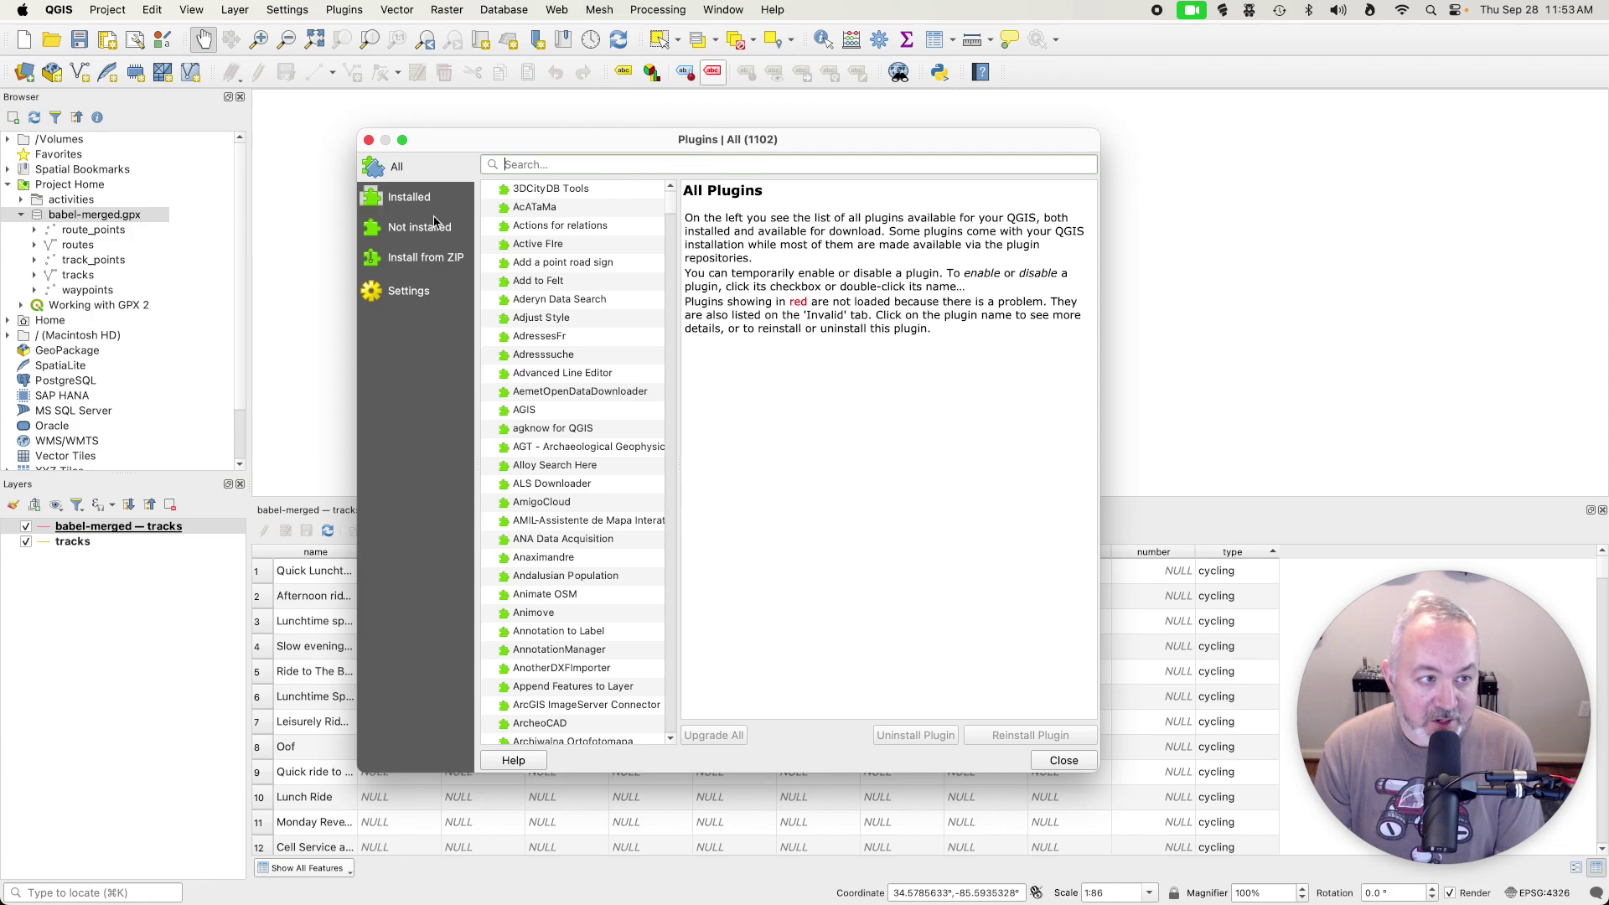
left_click(419, 228)
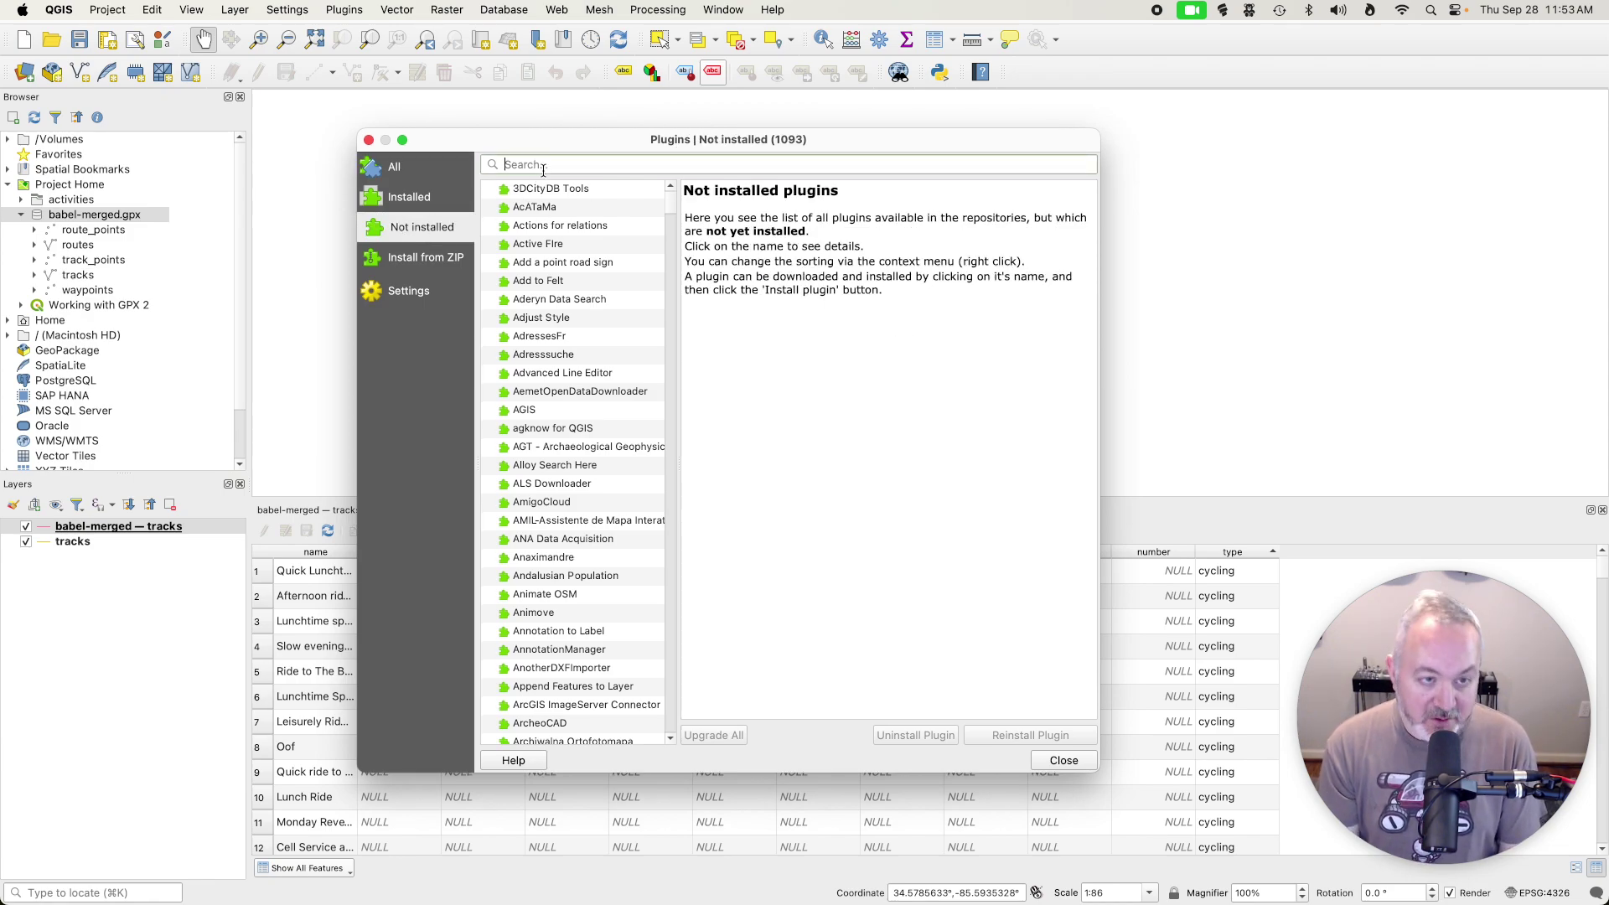
type("bst")
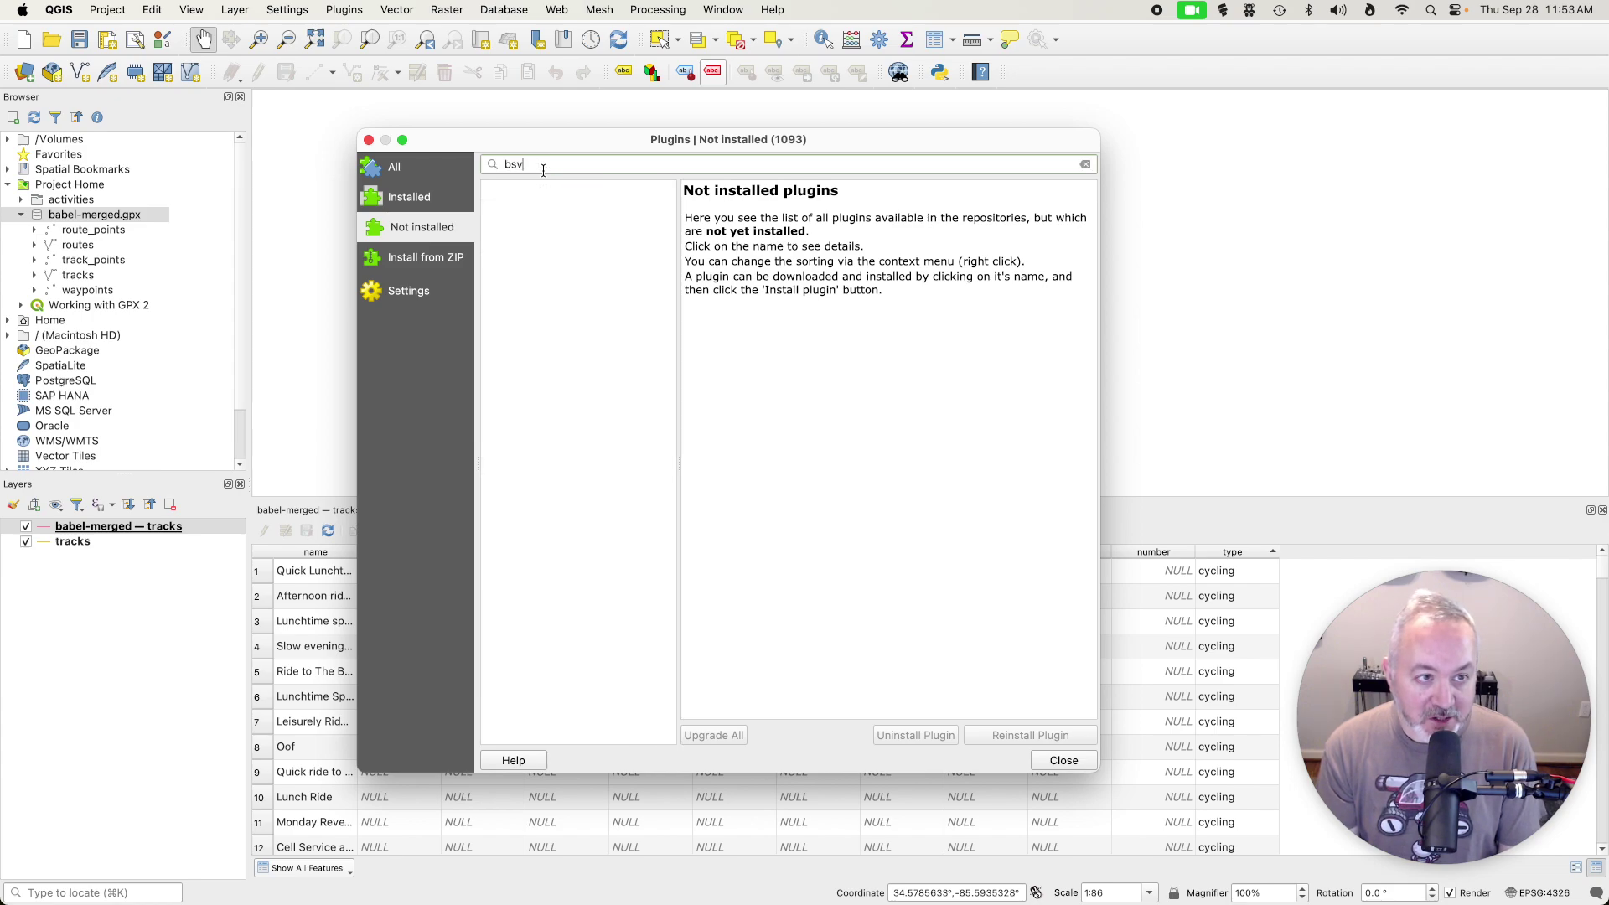
key("BackSpace")
key("BackSpace")
type("atch gpx")
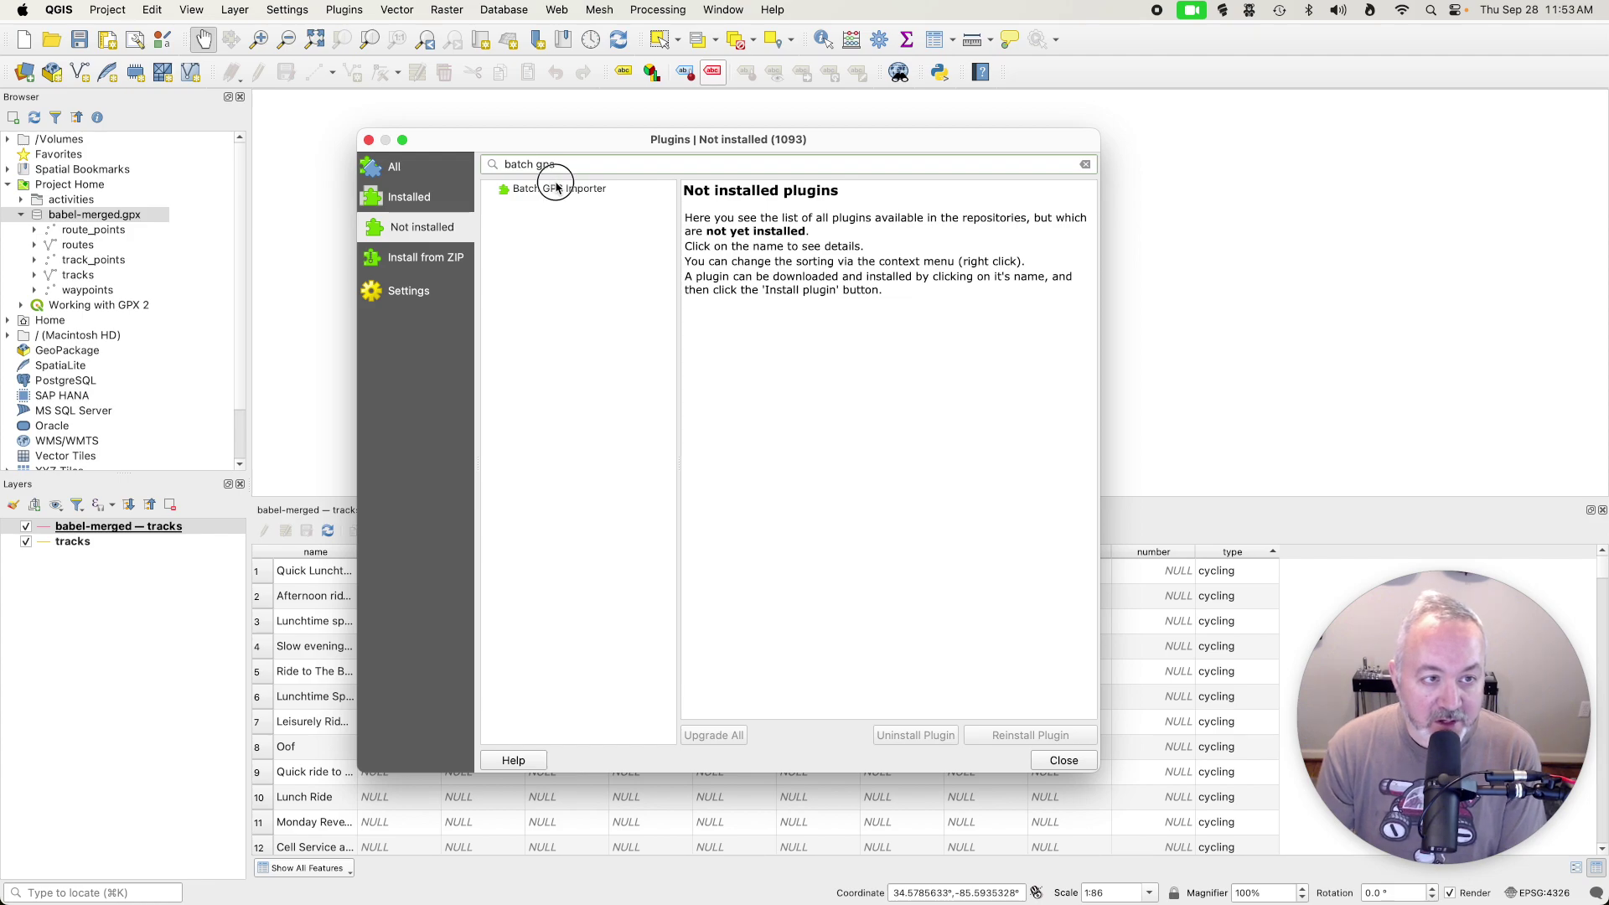
left_click(558, 188)
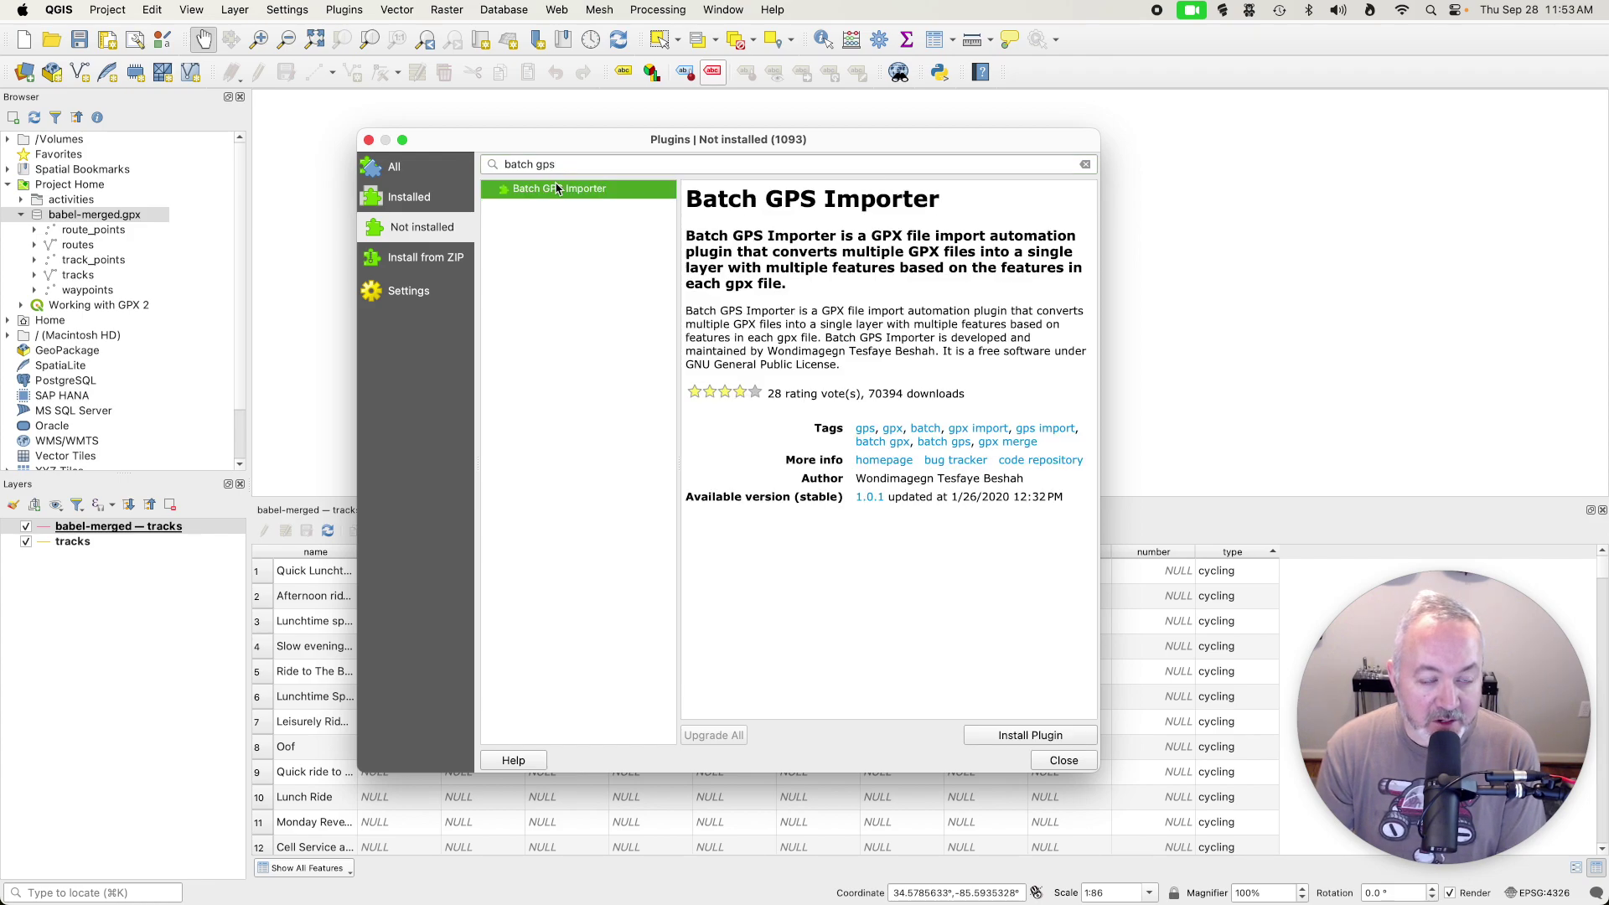
left_click(1007, 736)
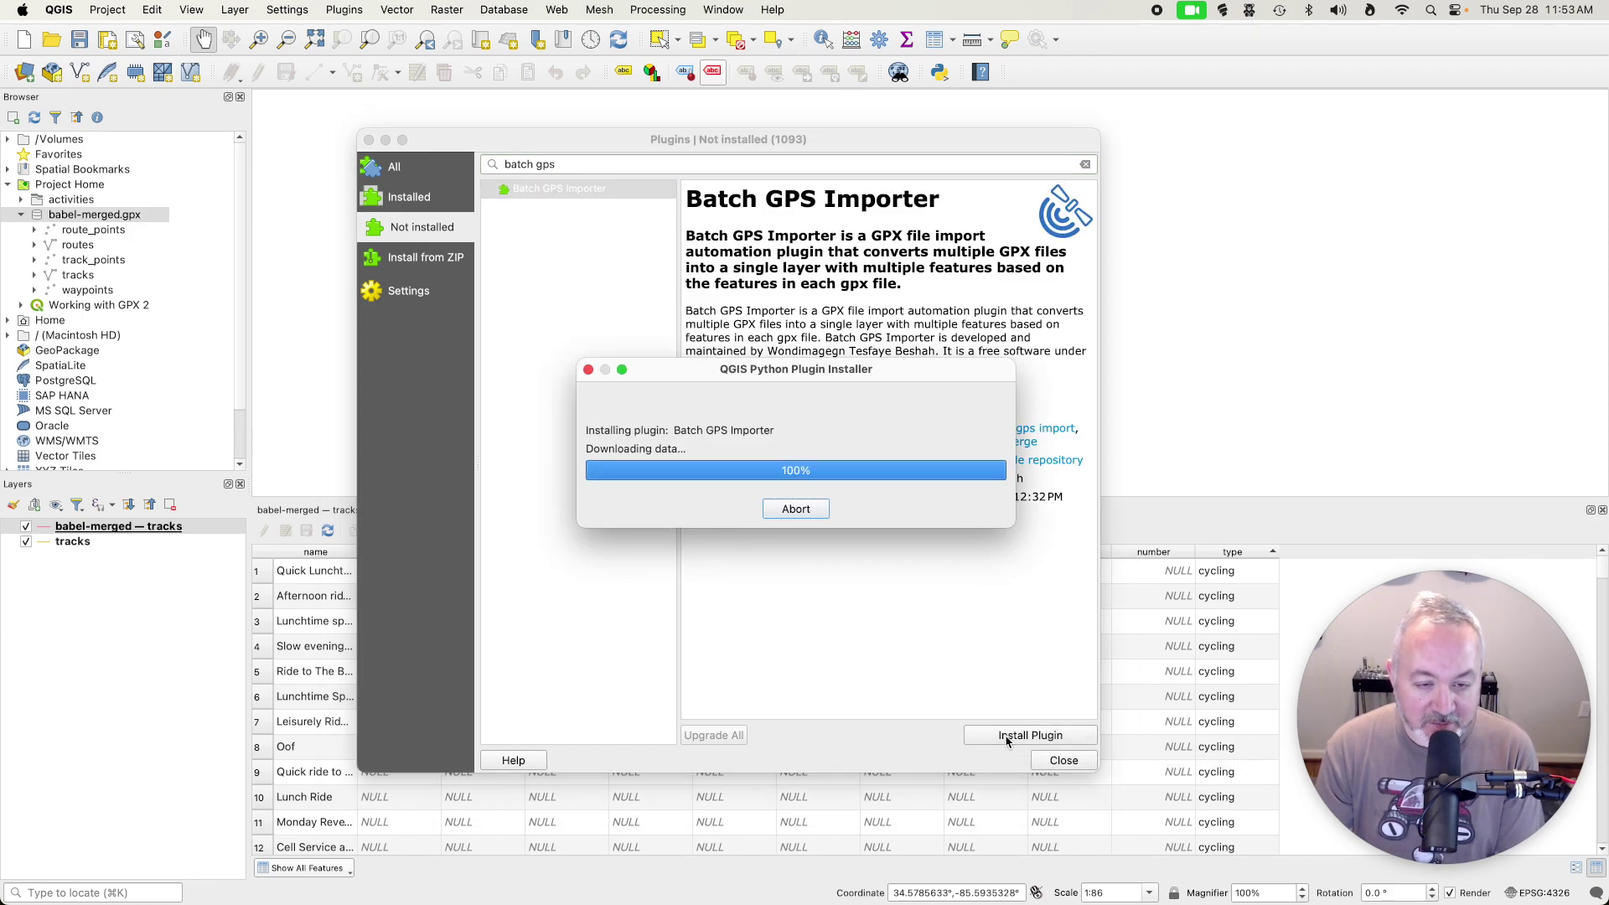
left_click(1061, 760)
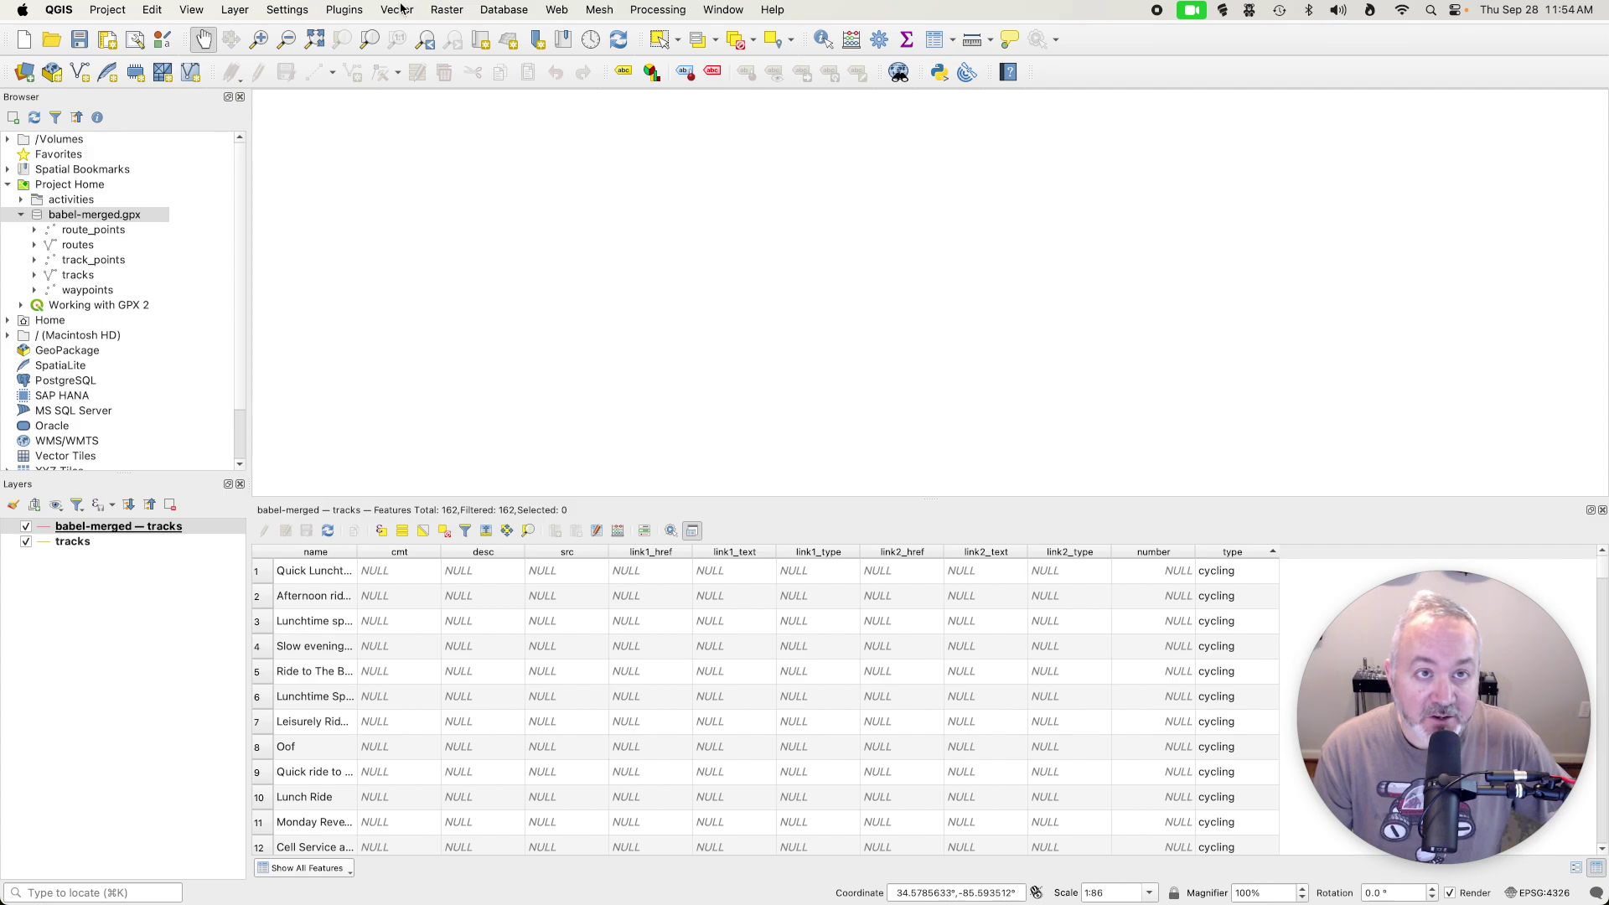
- Open the Batch GPS Importer and set its GPX folder to the activities folder inside gpx2
left_click(398, 9)
mouse_move(414, 34)
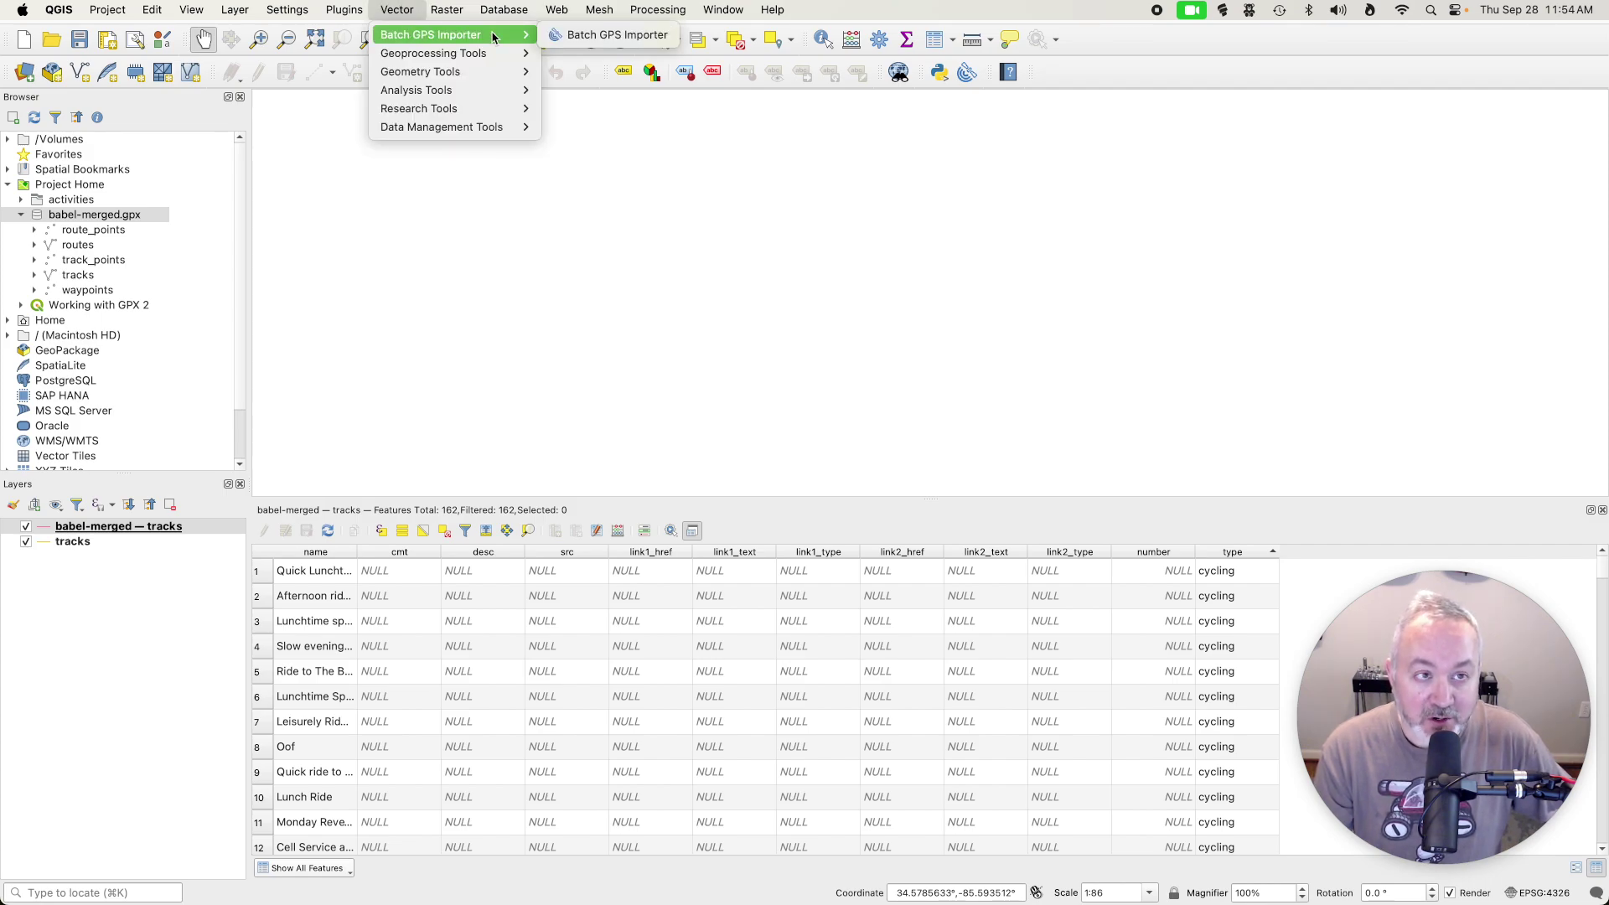
left_click(619, 38)
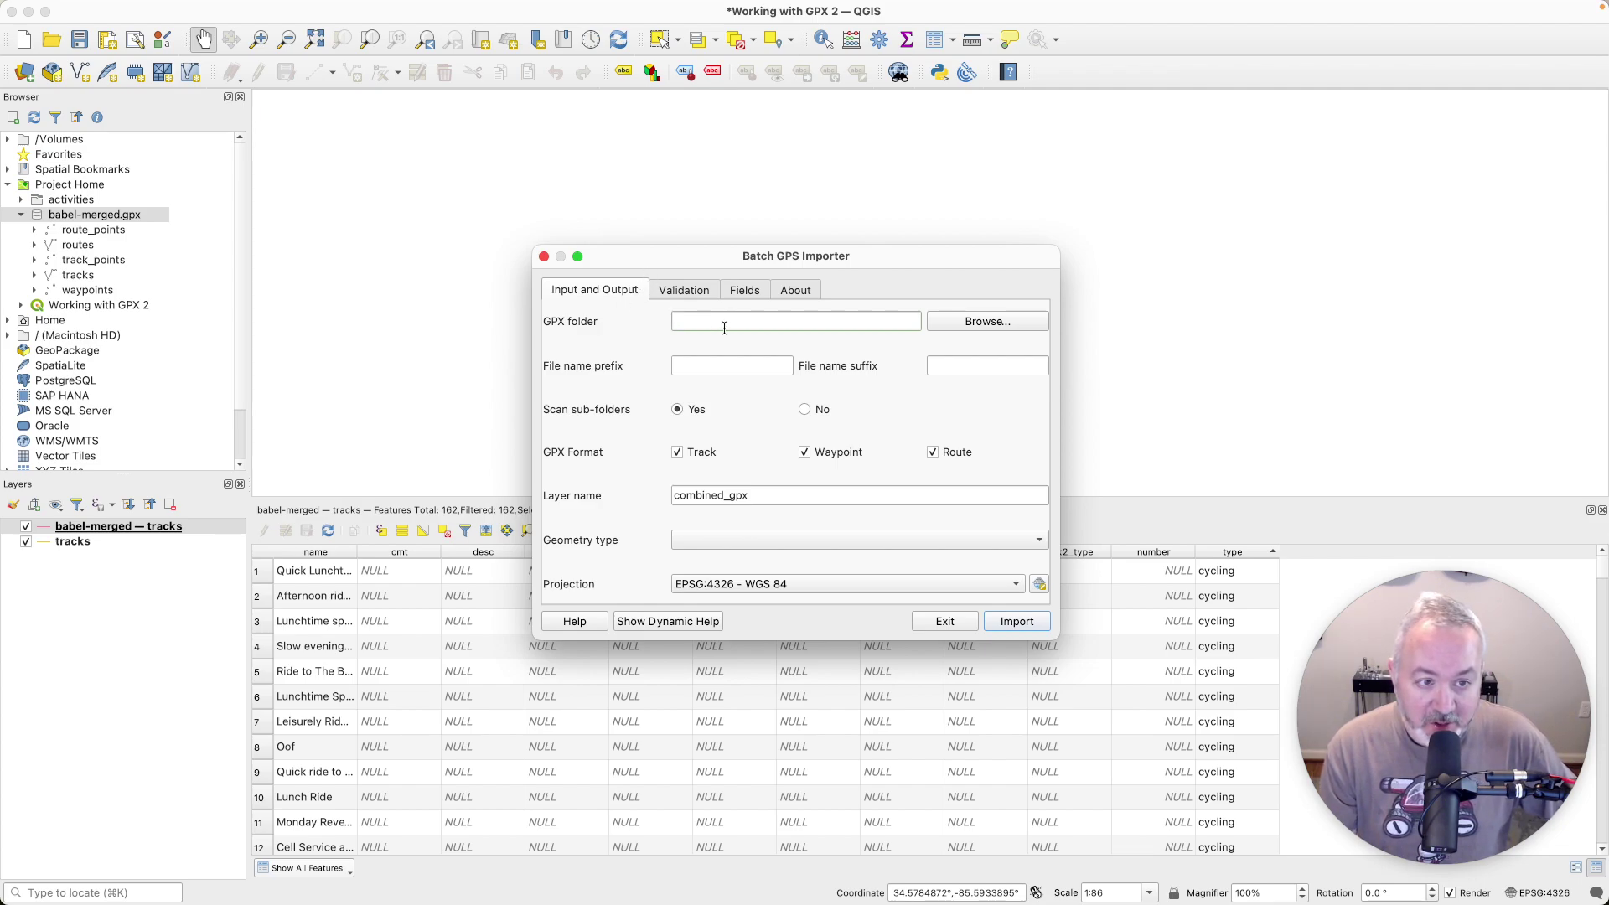
left_click(989, 324)
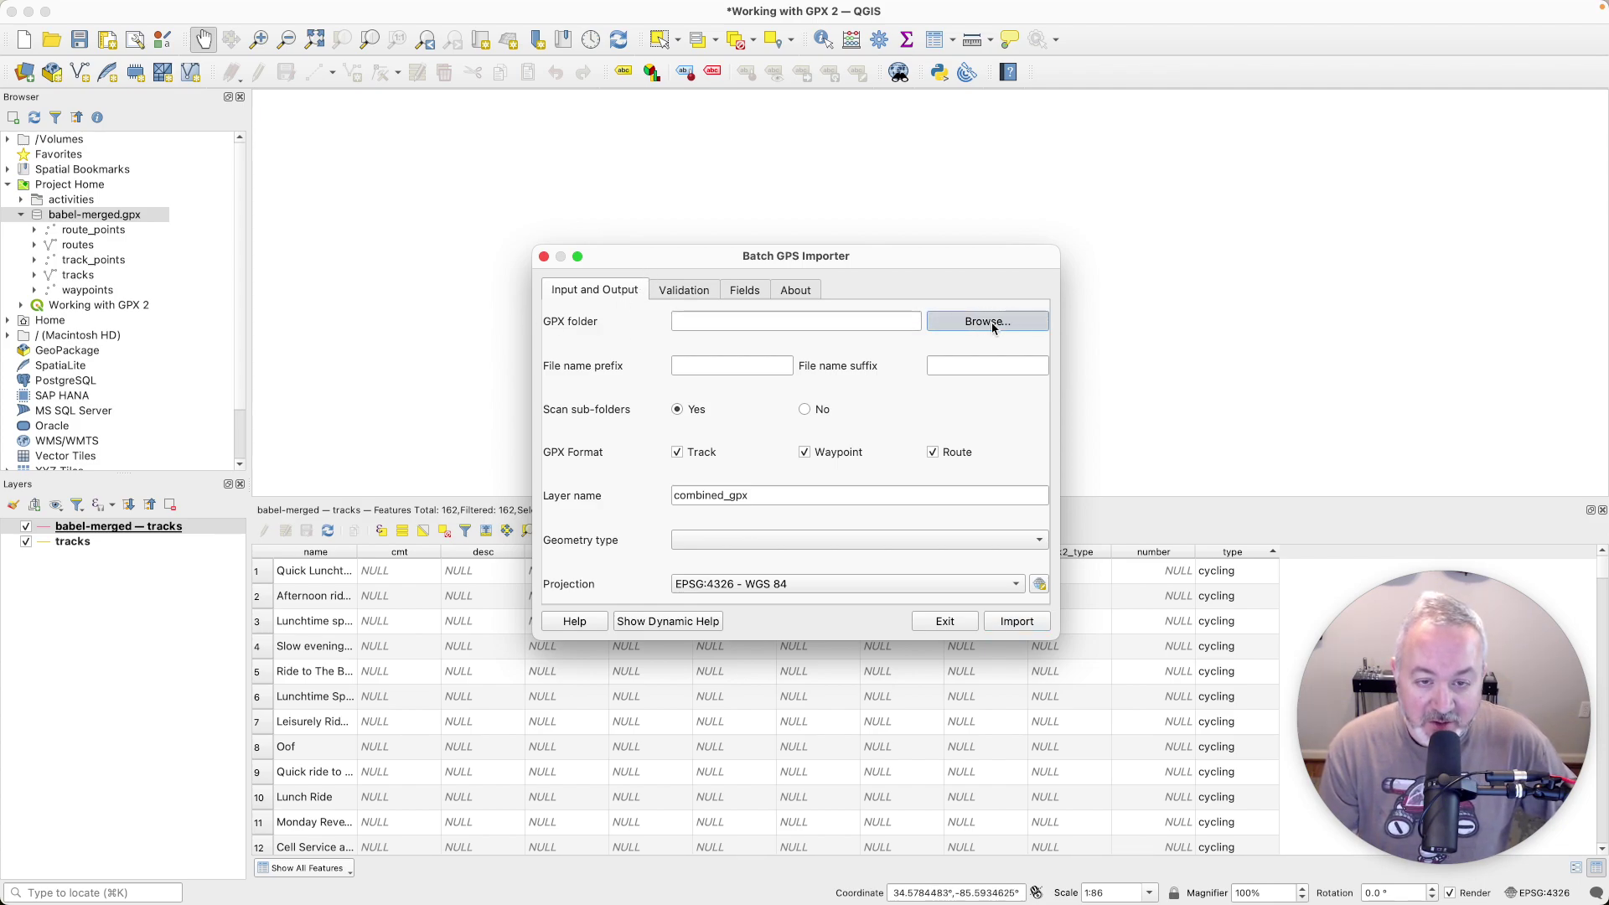
left_click(836, 165)
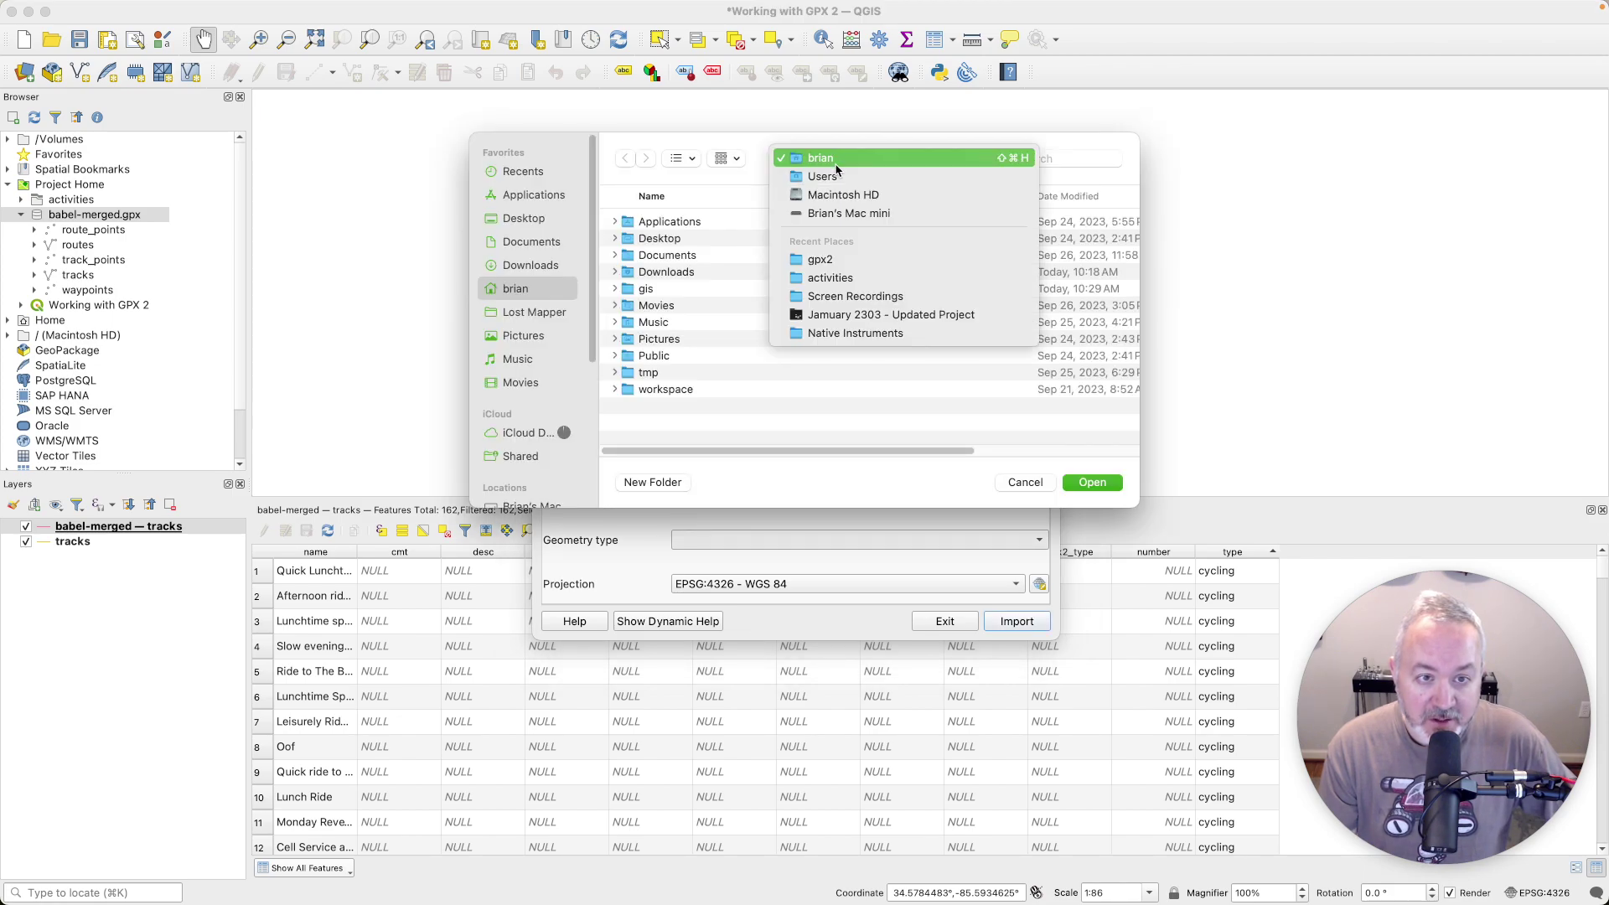
left_click(848, 278)
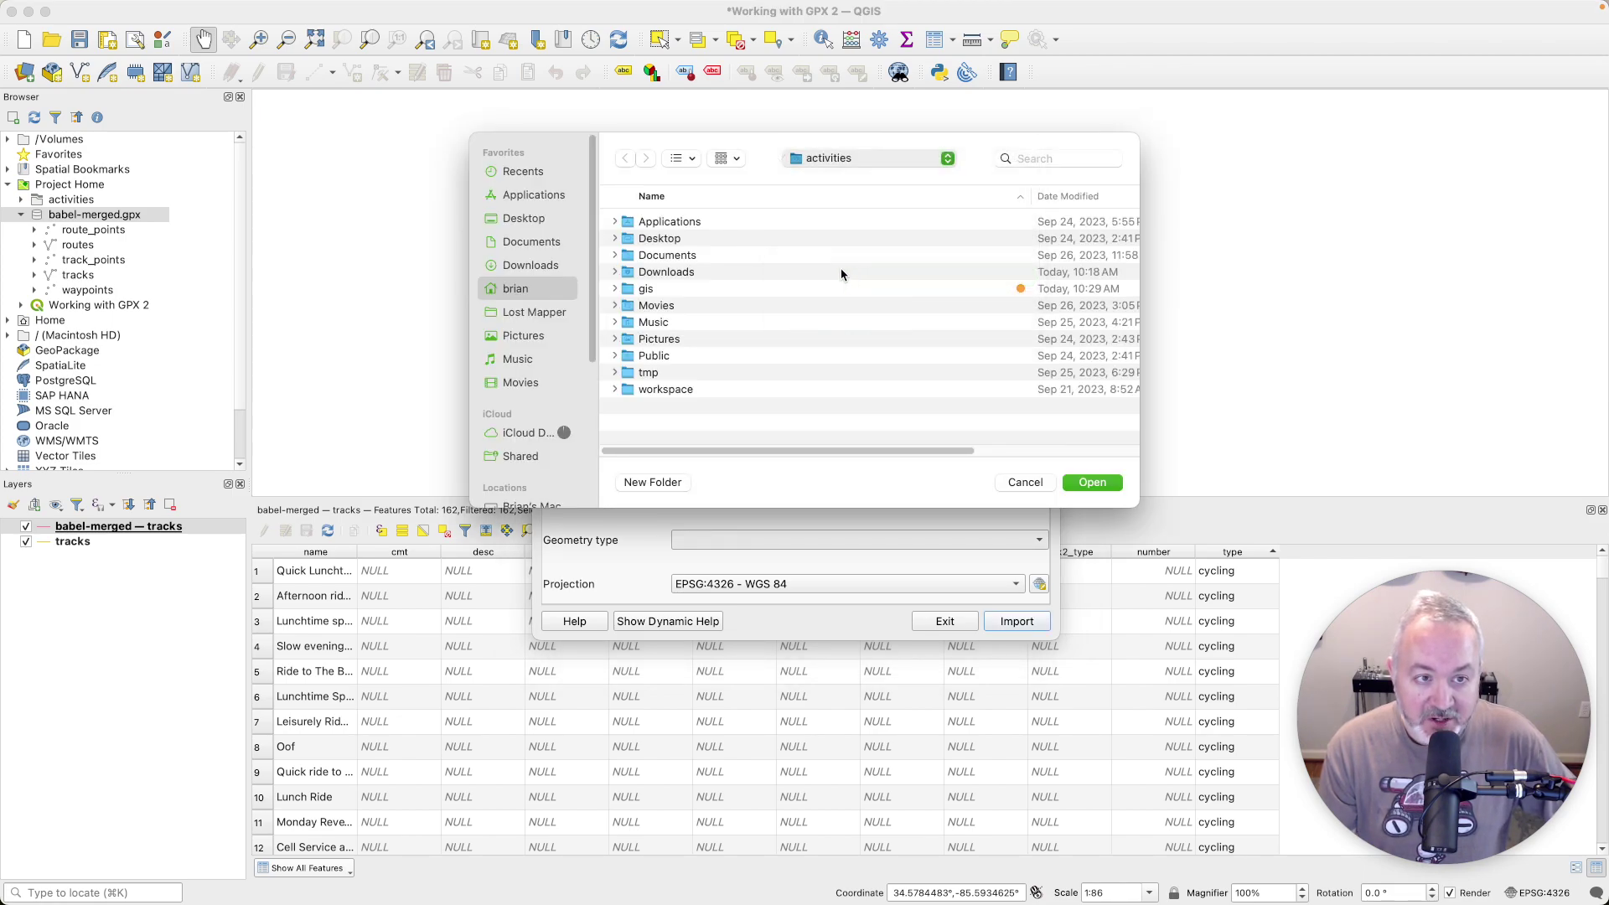
left_click(1091, 482)
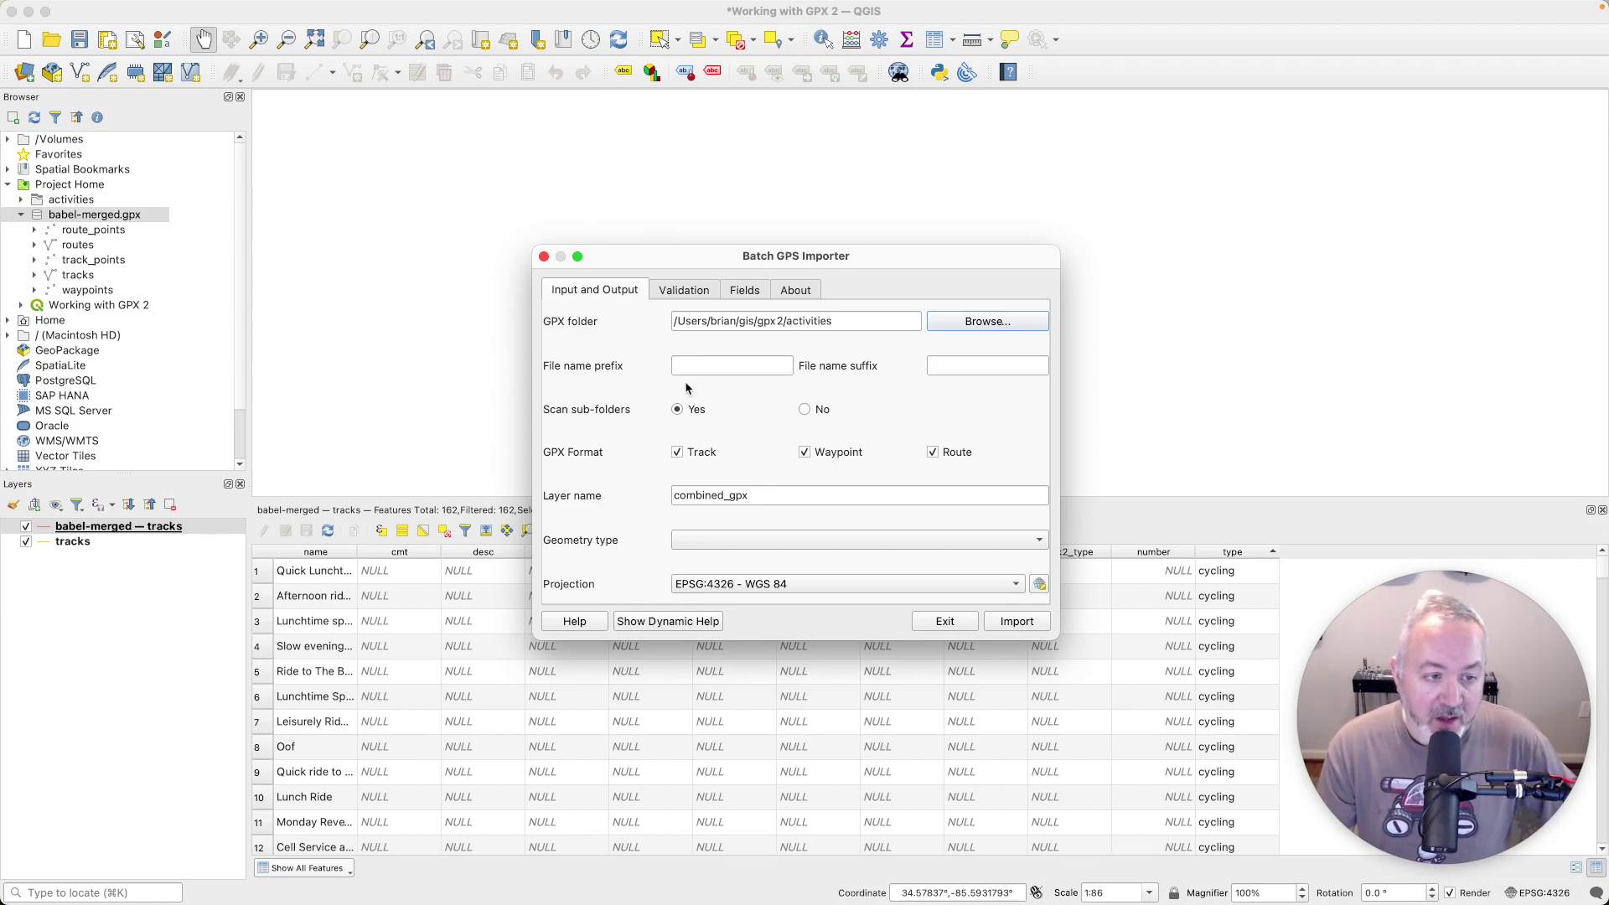
- Import only tracks as Line geometry into the combined_gpx layer, without scanning sub-folders and with waypoints and routes excluded
left_click(806, 409)
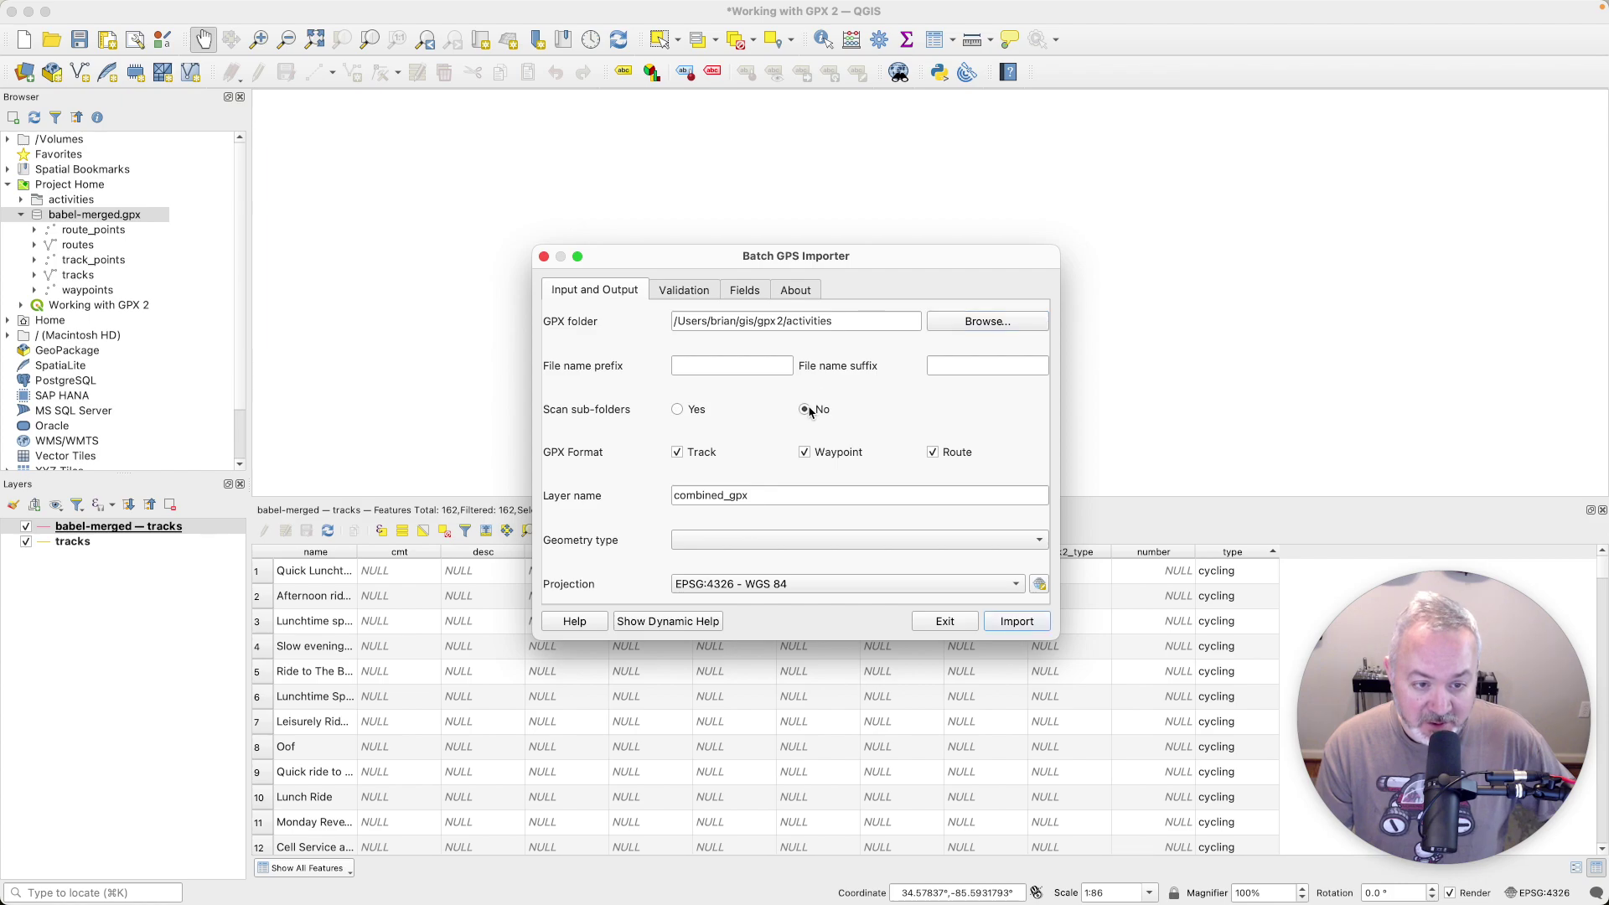
left_click(805, 453)
left_click(934, 454)
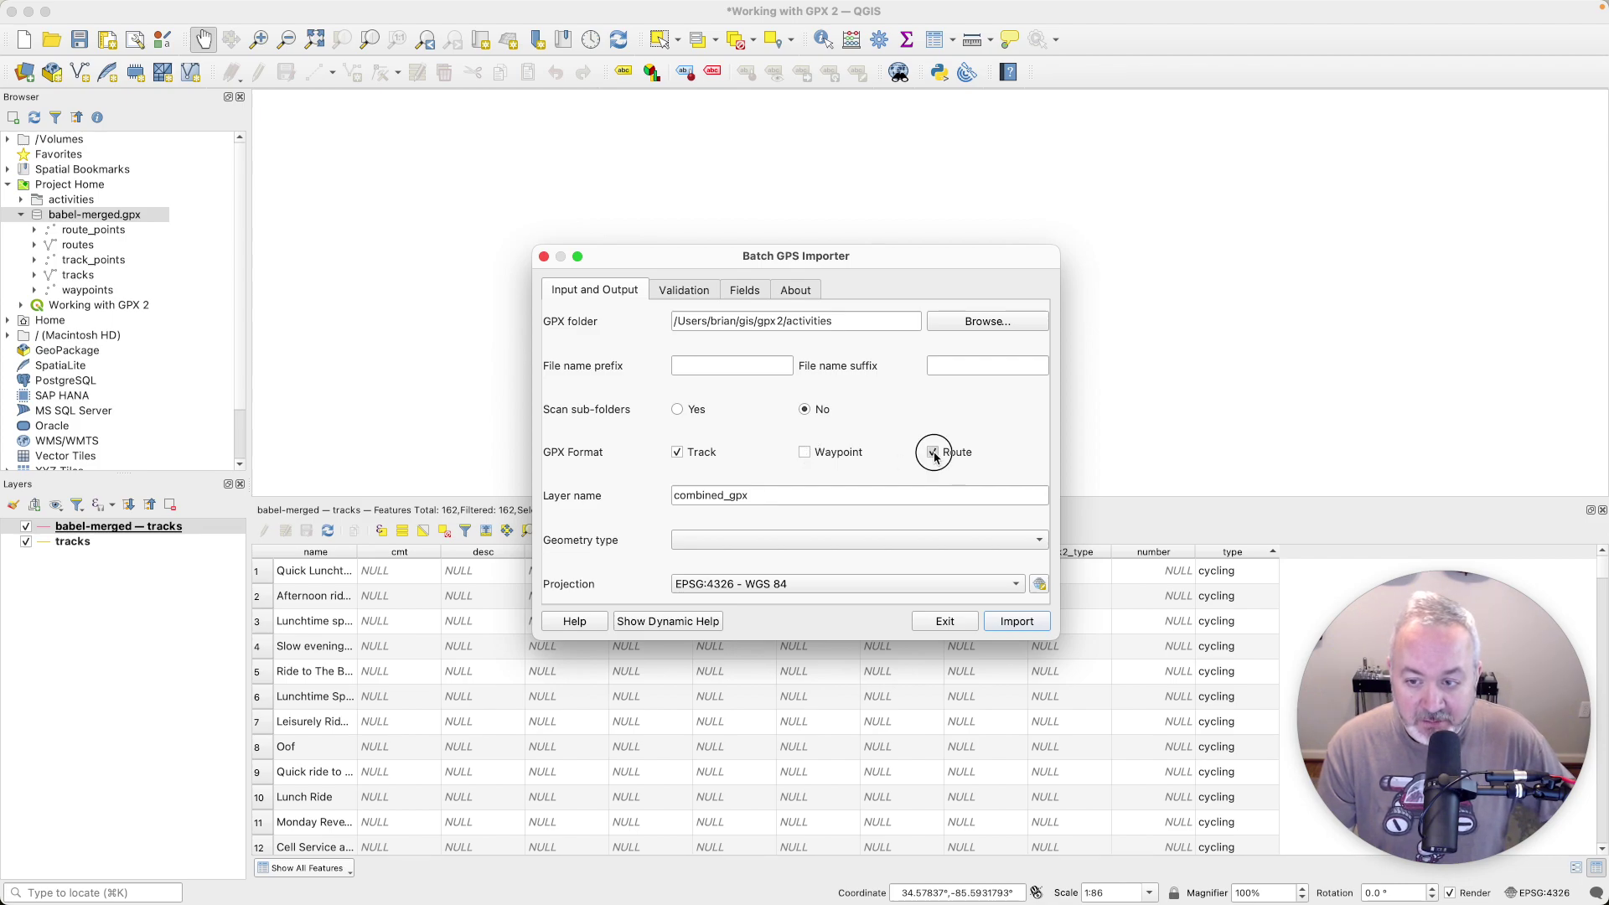
left_click(784, 494)
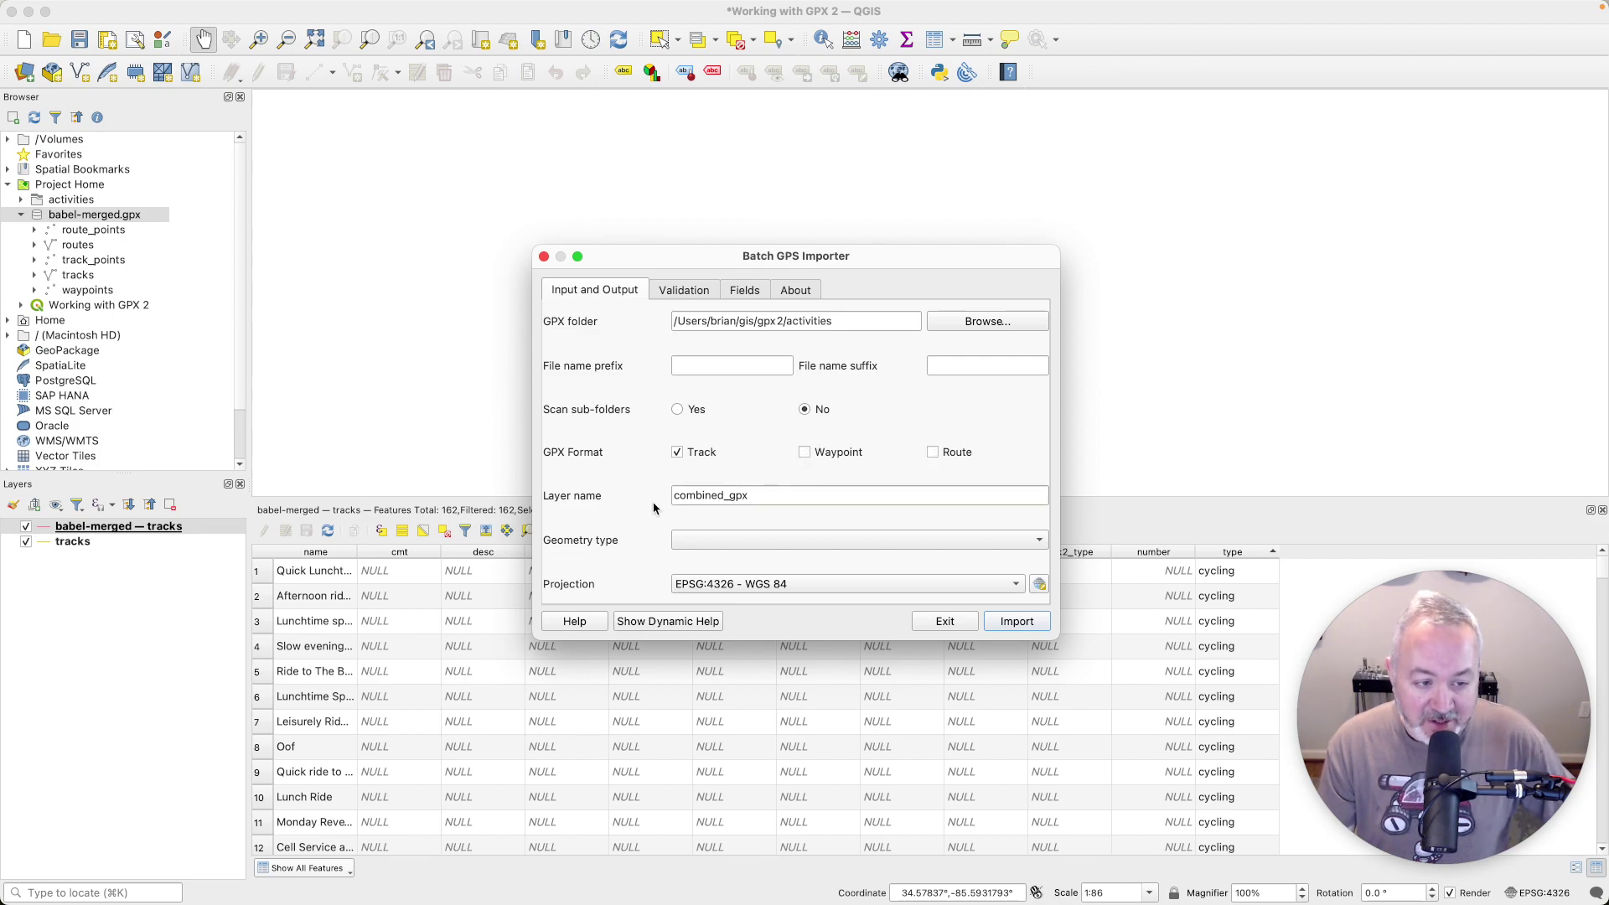
left_click(1024, 541)
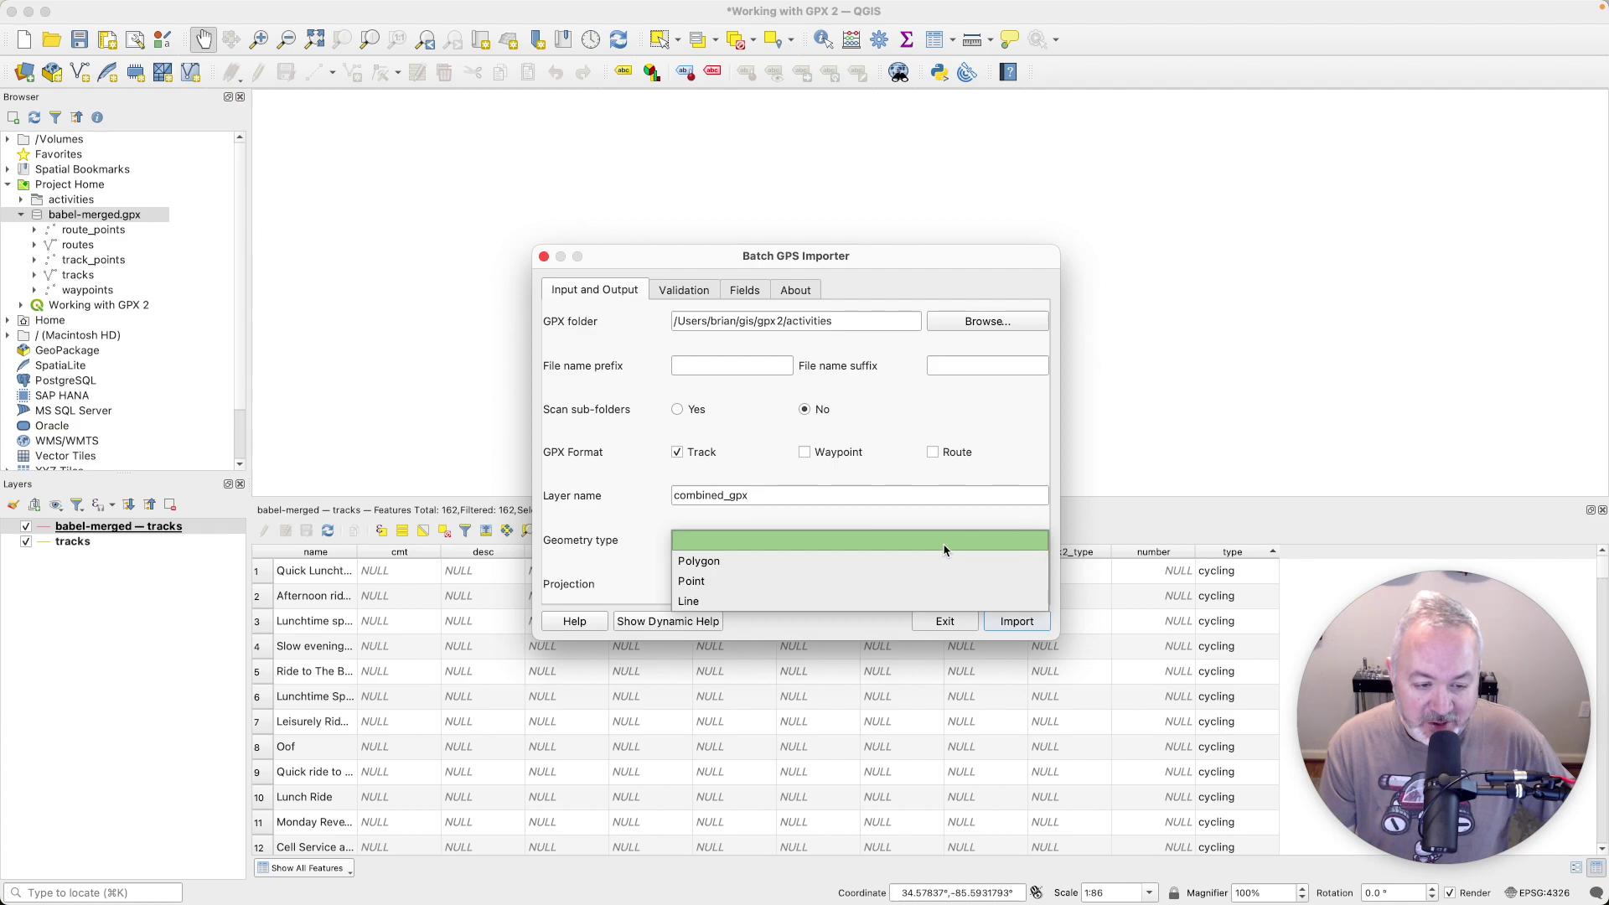
left_click(729, 601)
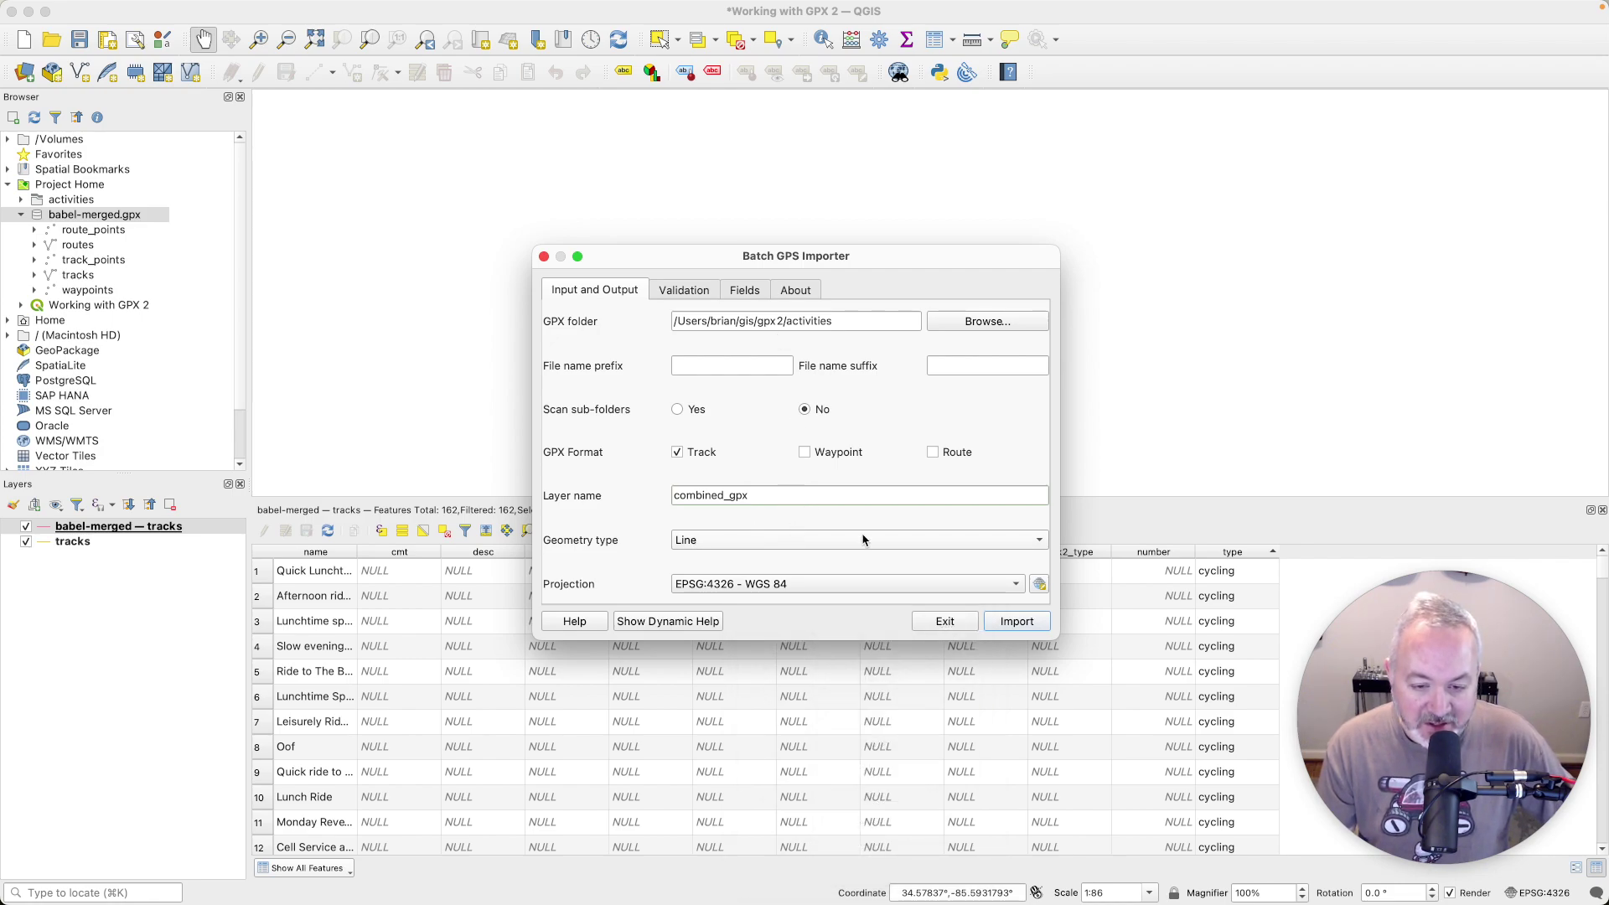
left_click(1010, 621)
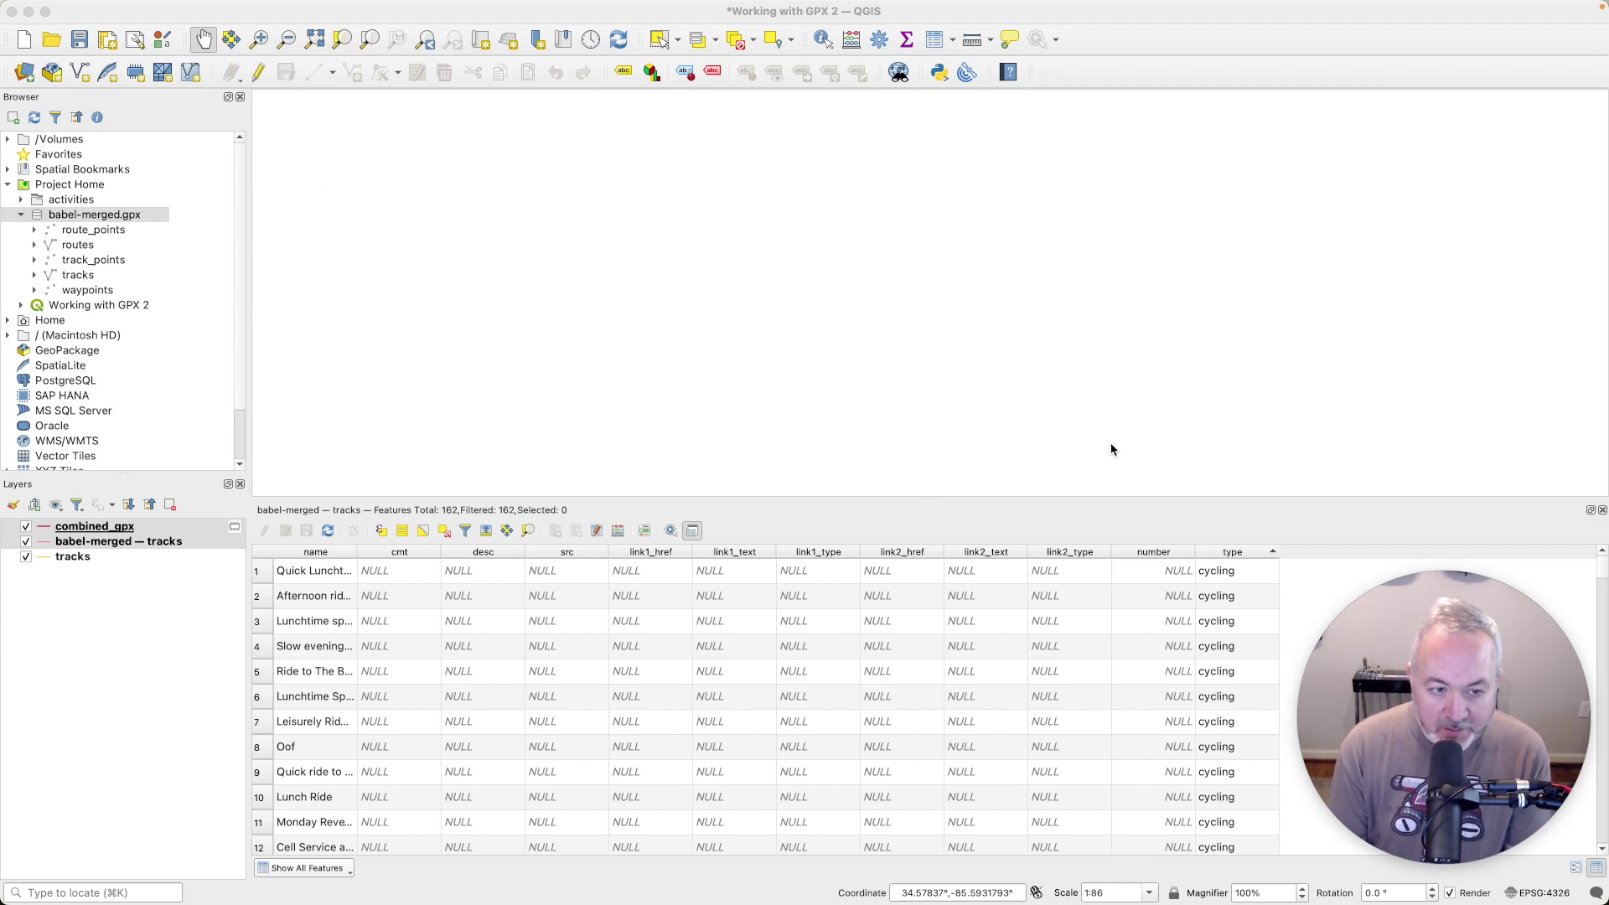
- Close the babel-merged attribute table, then open the combined_gpx layer's table and dock it below the map
left_click(1602, 511)
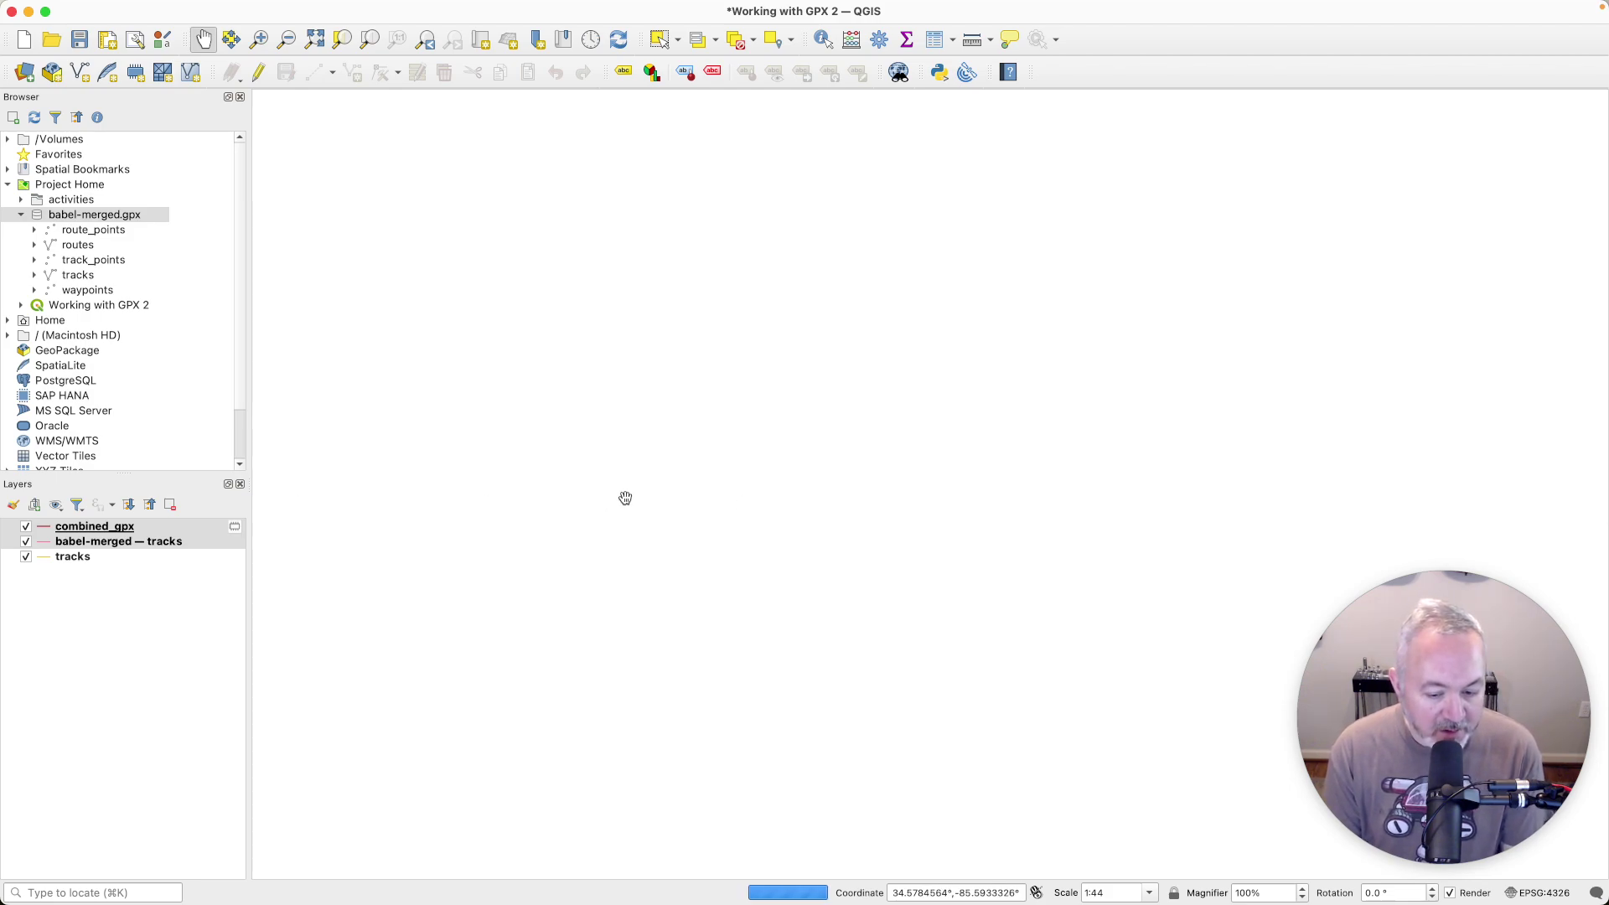
left_click(129, 528)
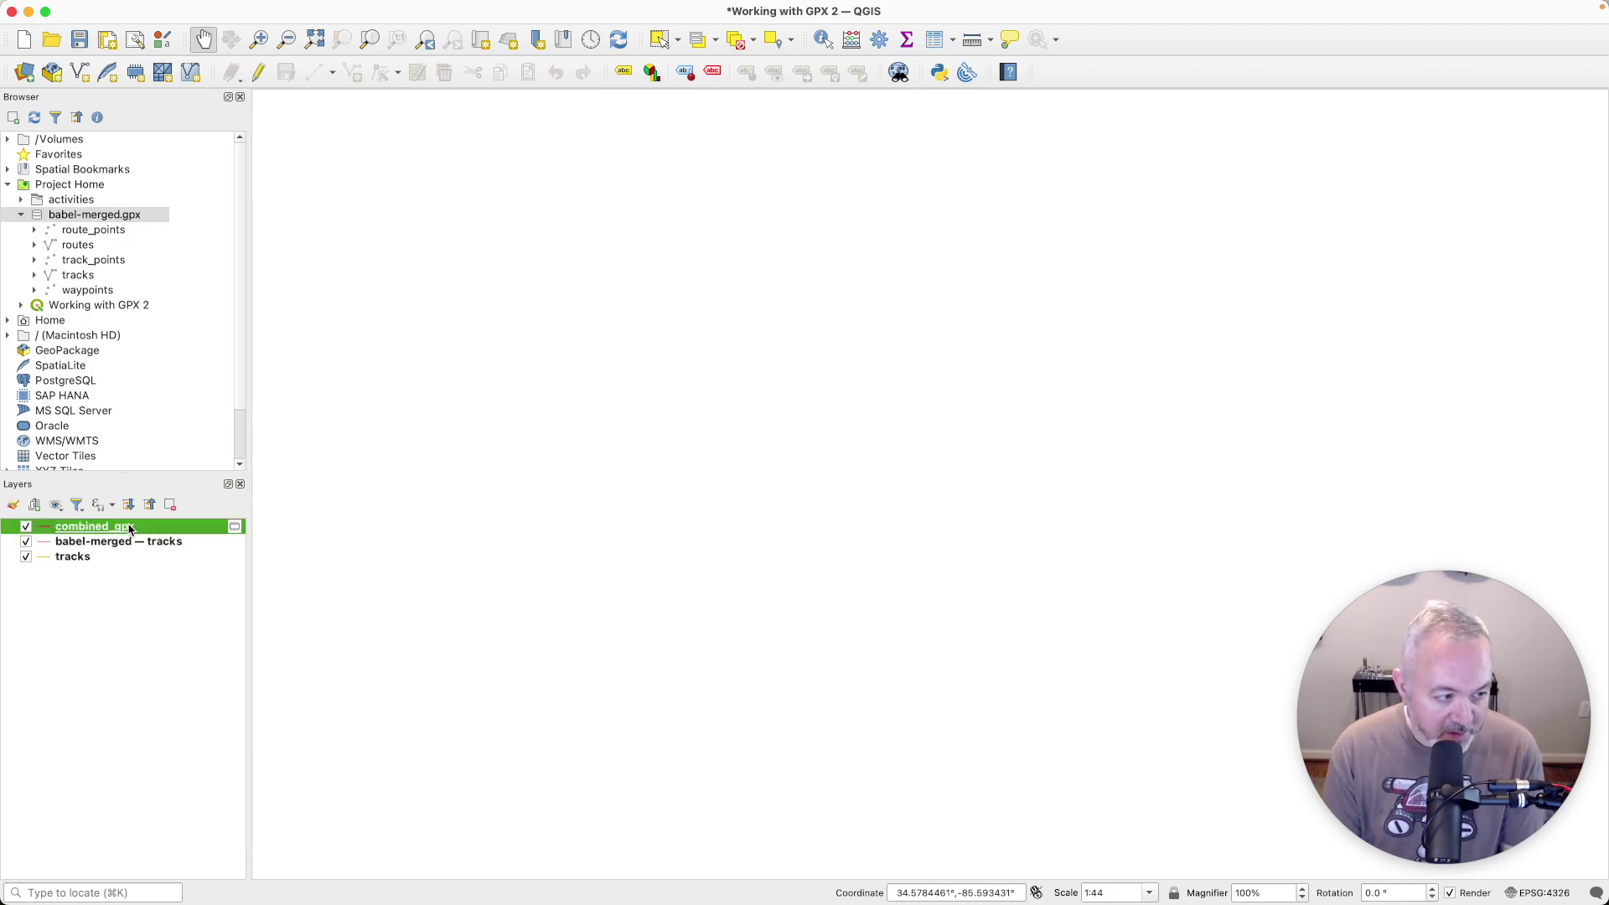
right_click(97, 531)
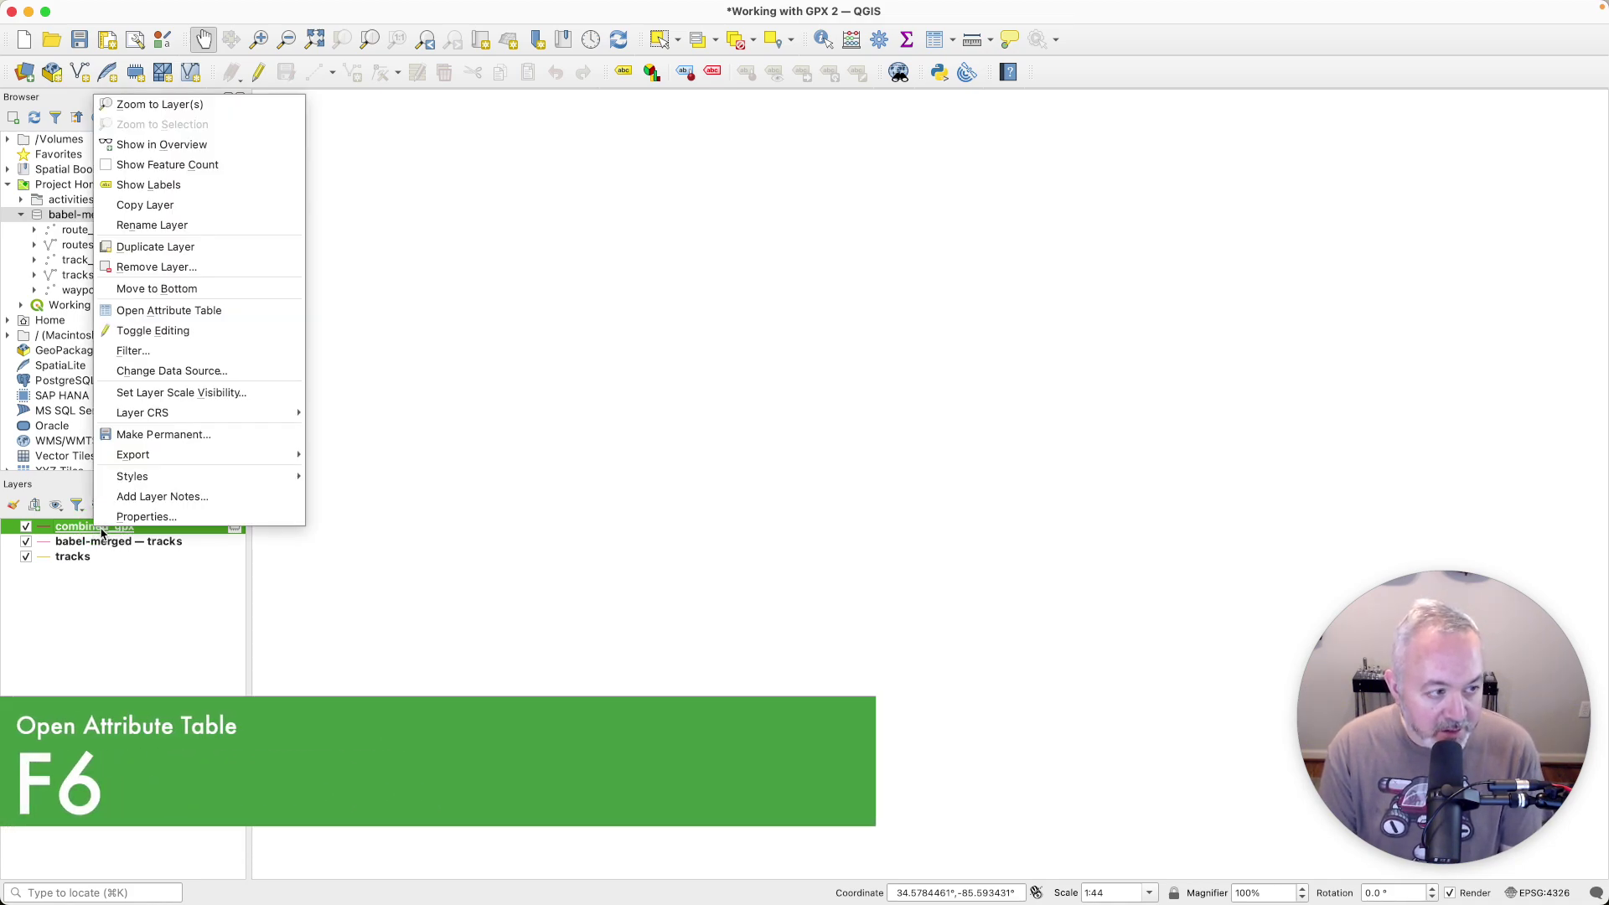
left_click(186, 313)
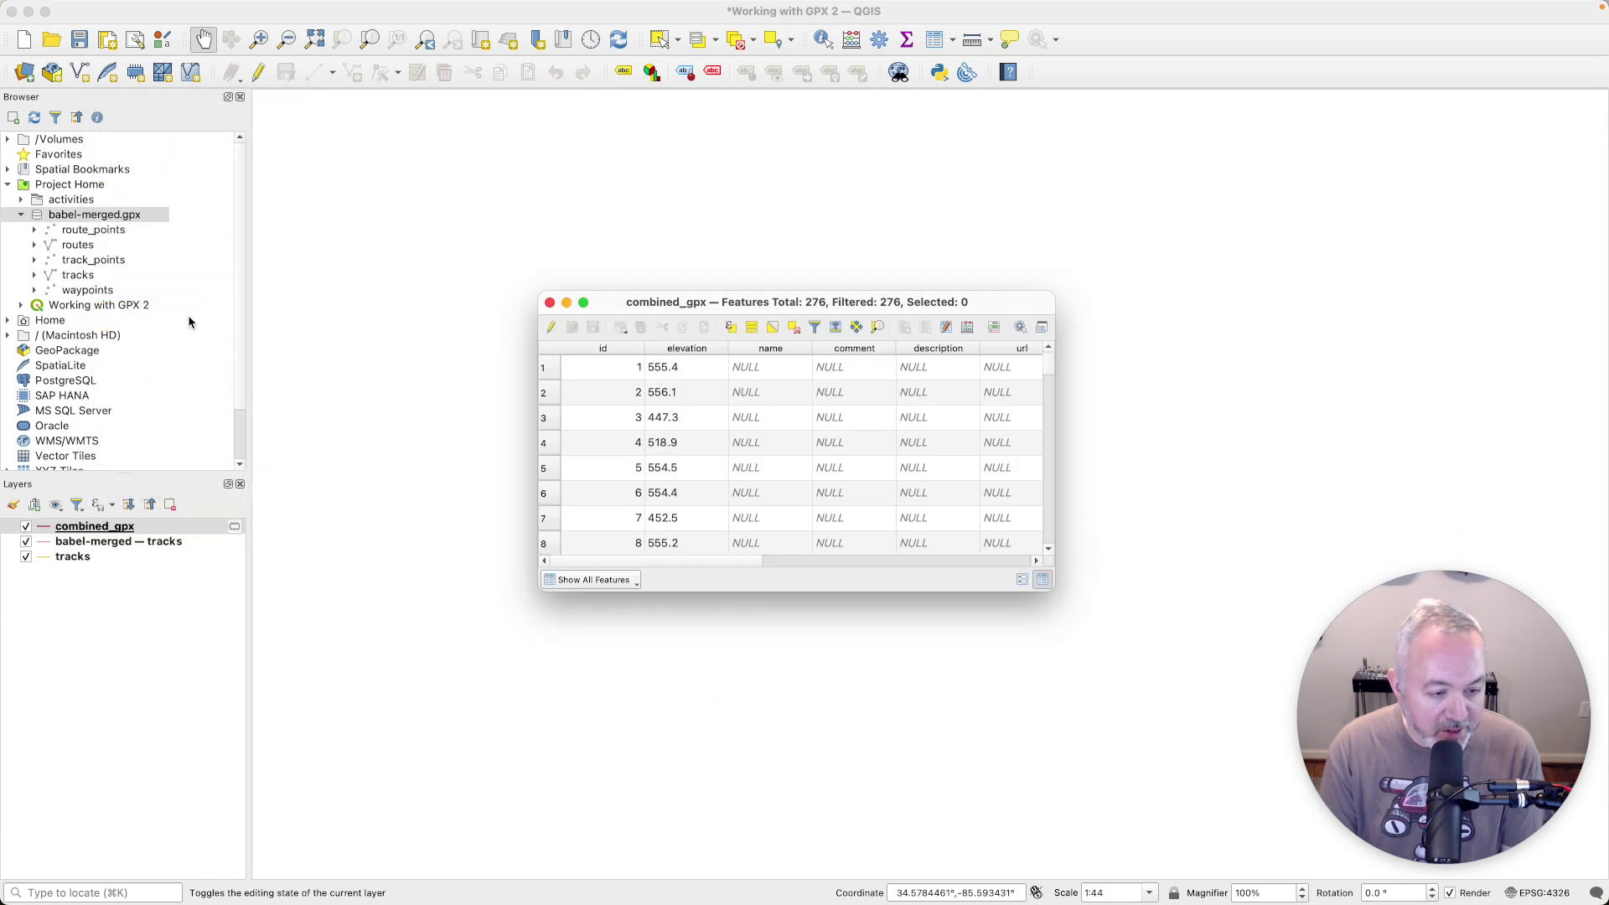
left_click(1042, 327)
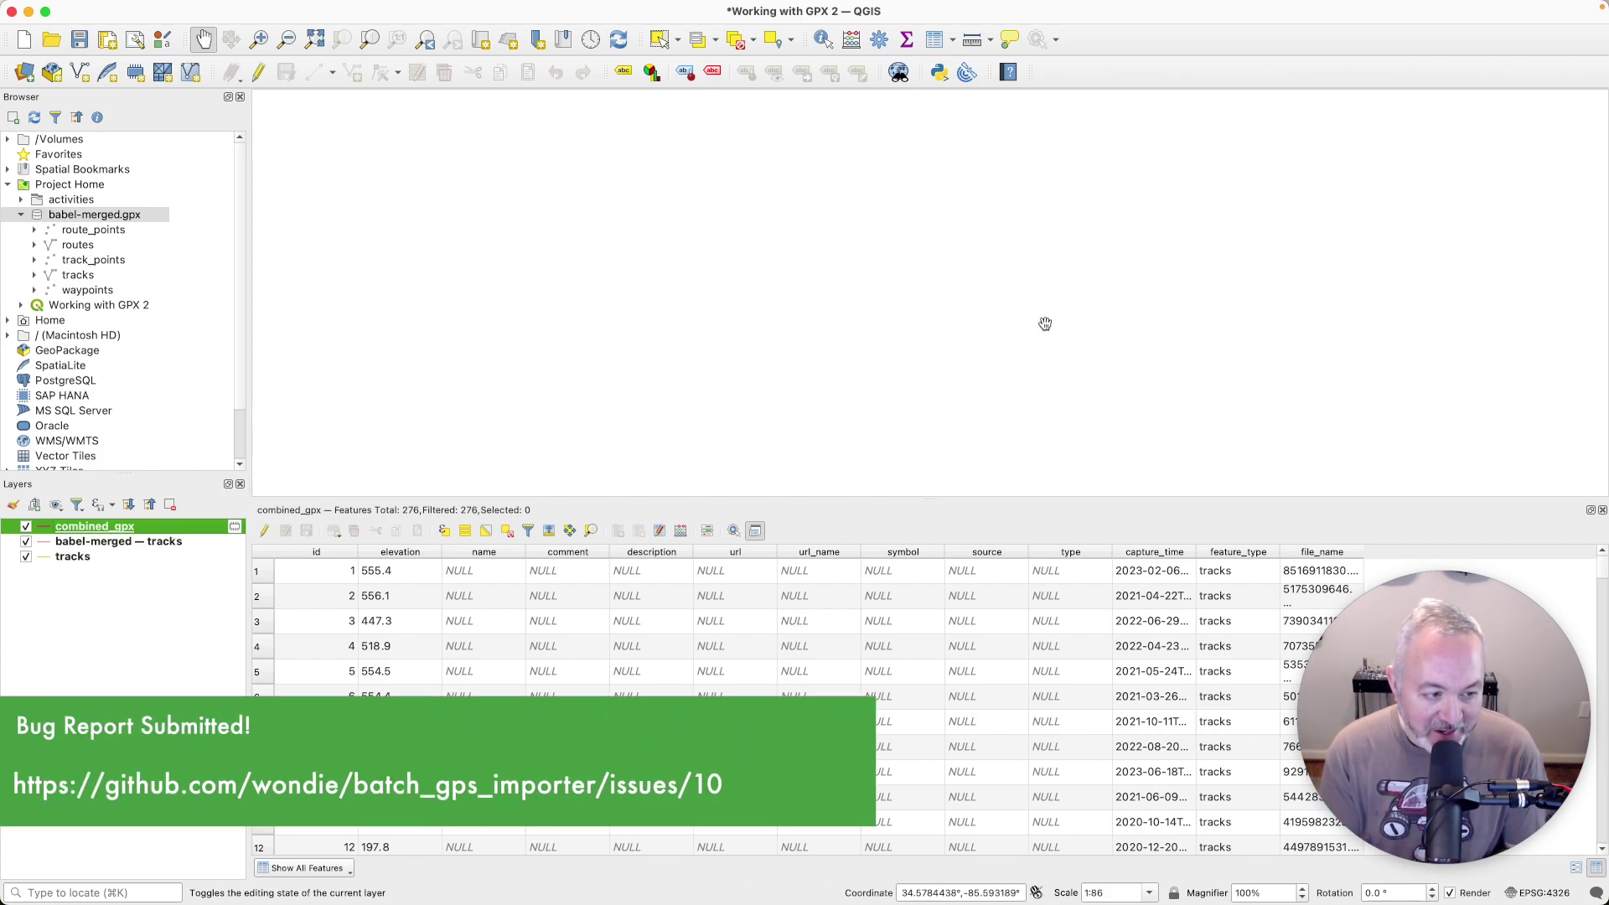
left_click(1089, 578)
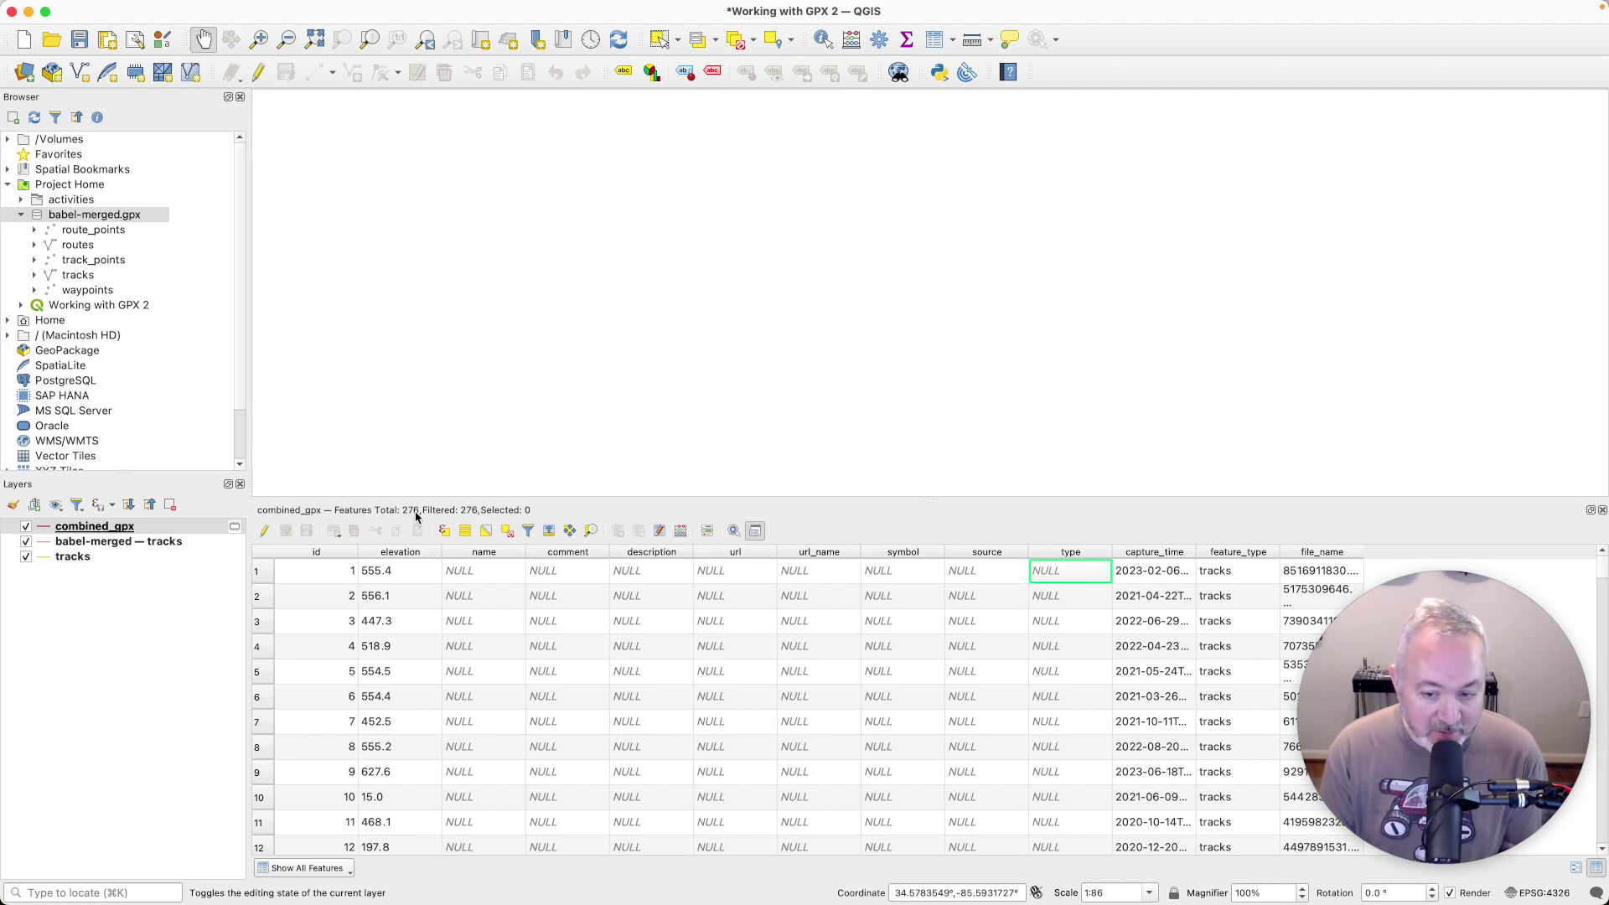
- Zoom the map to the combined_gpx layer, then in on the southern part of the northern group of tracks
left_click(93, 526)
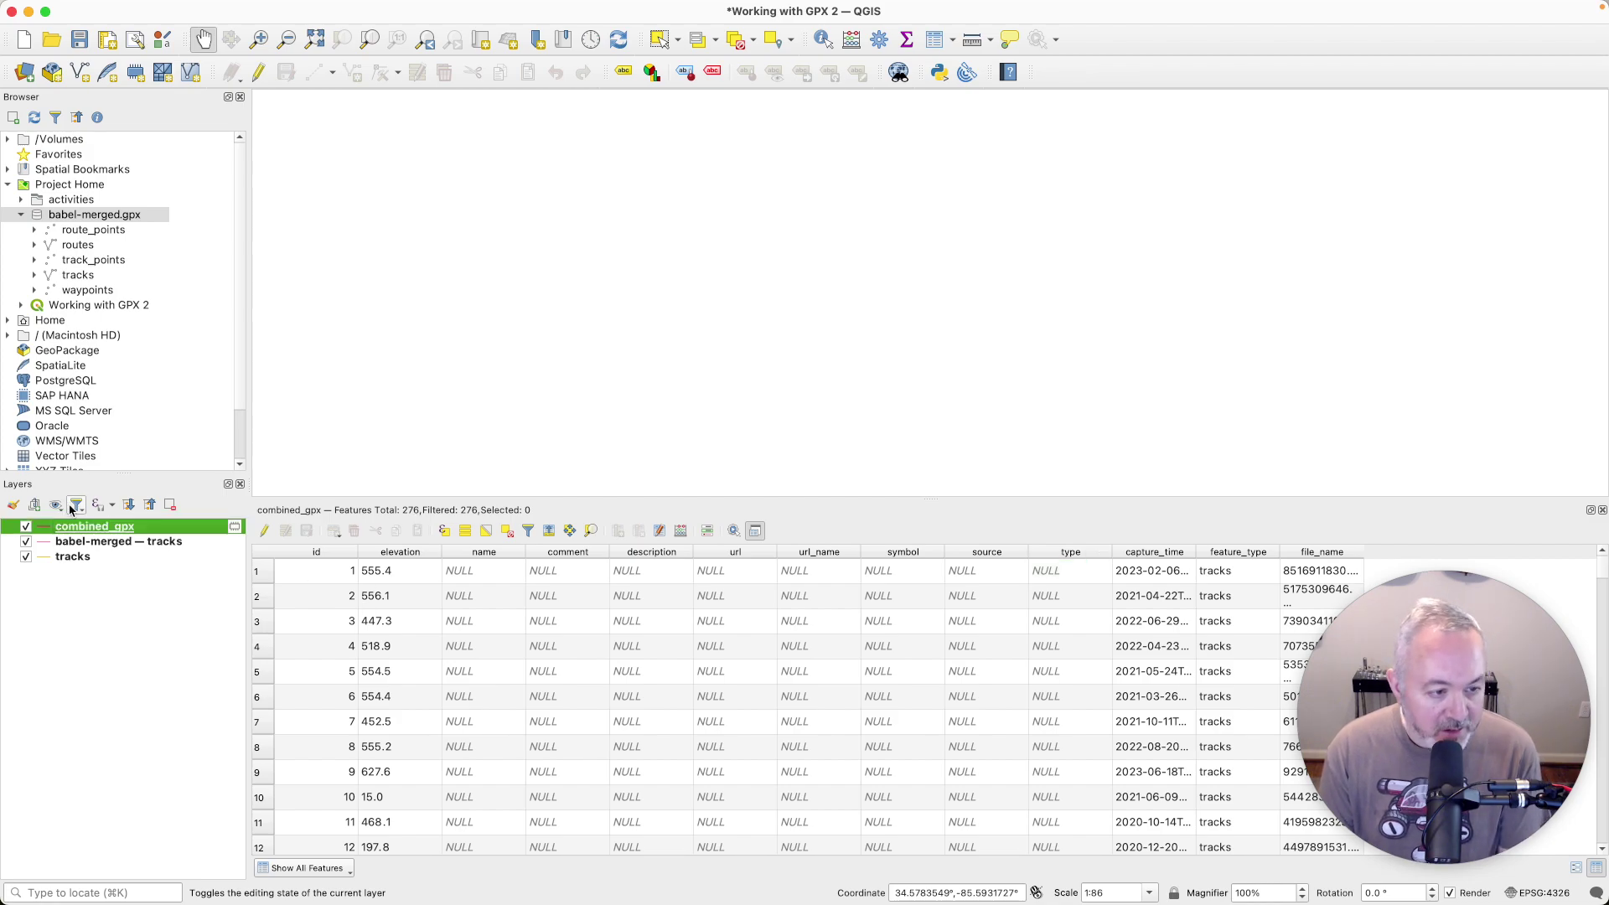
right_click(98, 531)
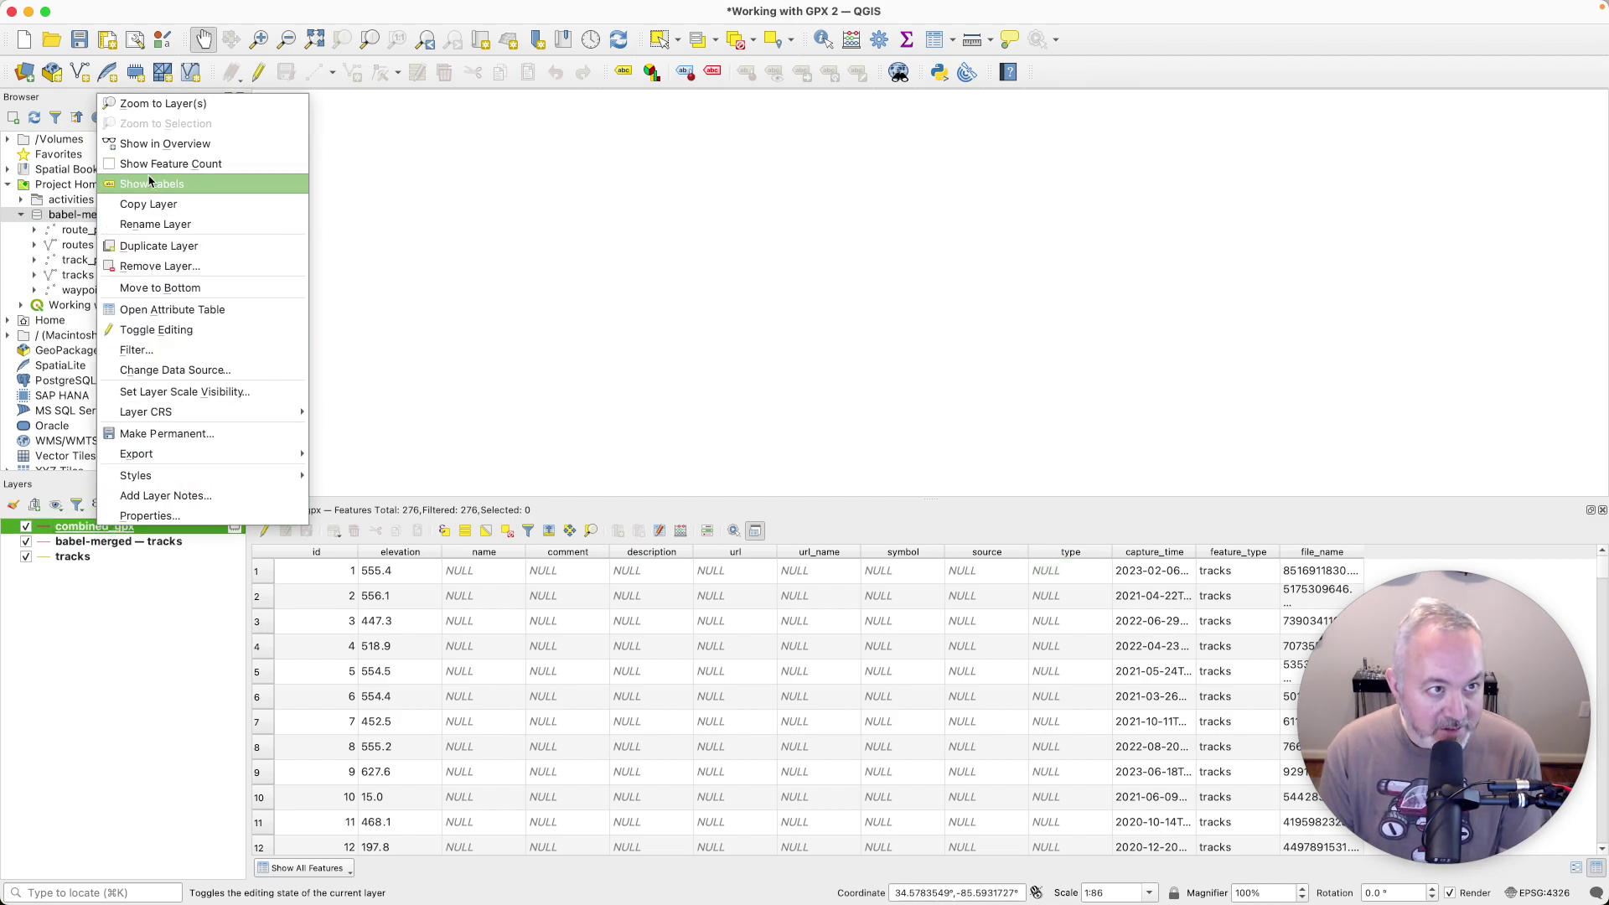
left_click(164, 104)
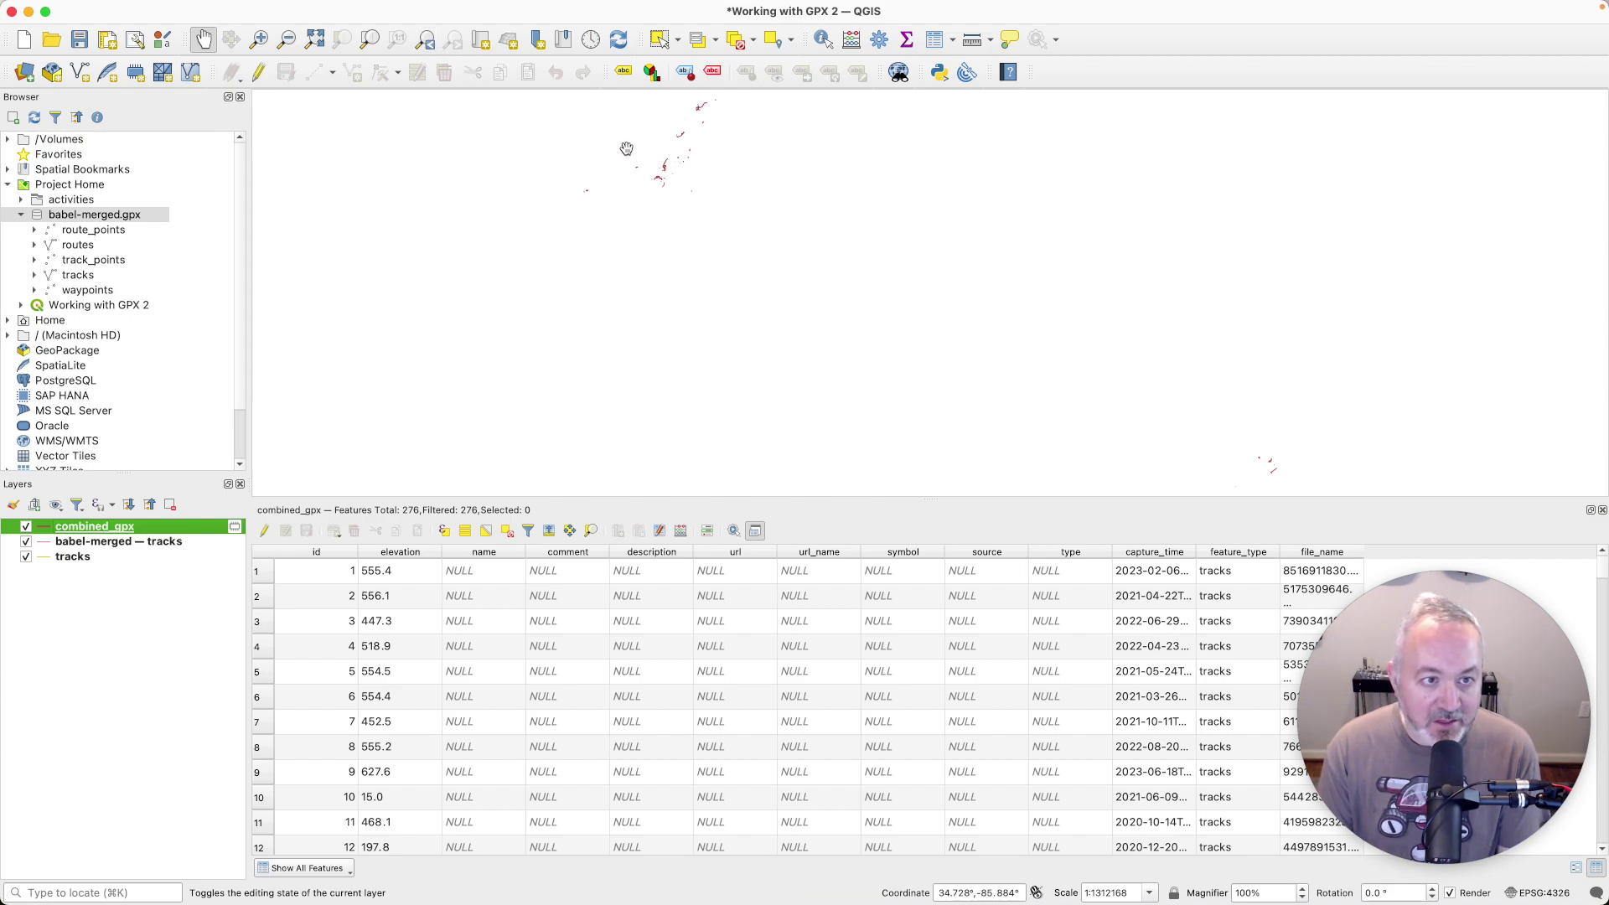
key("alt+super+plus")
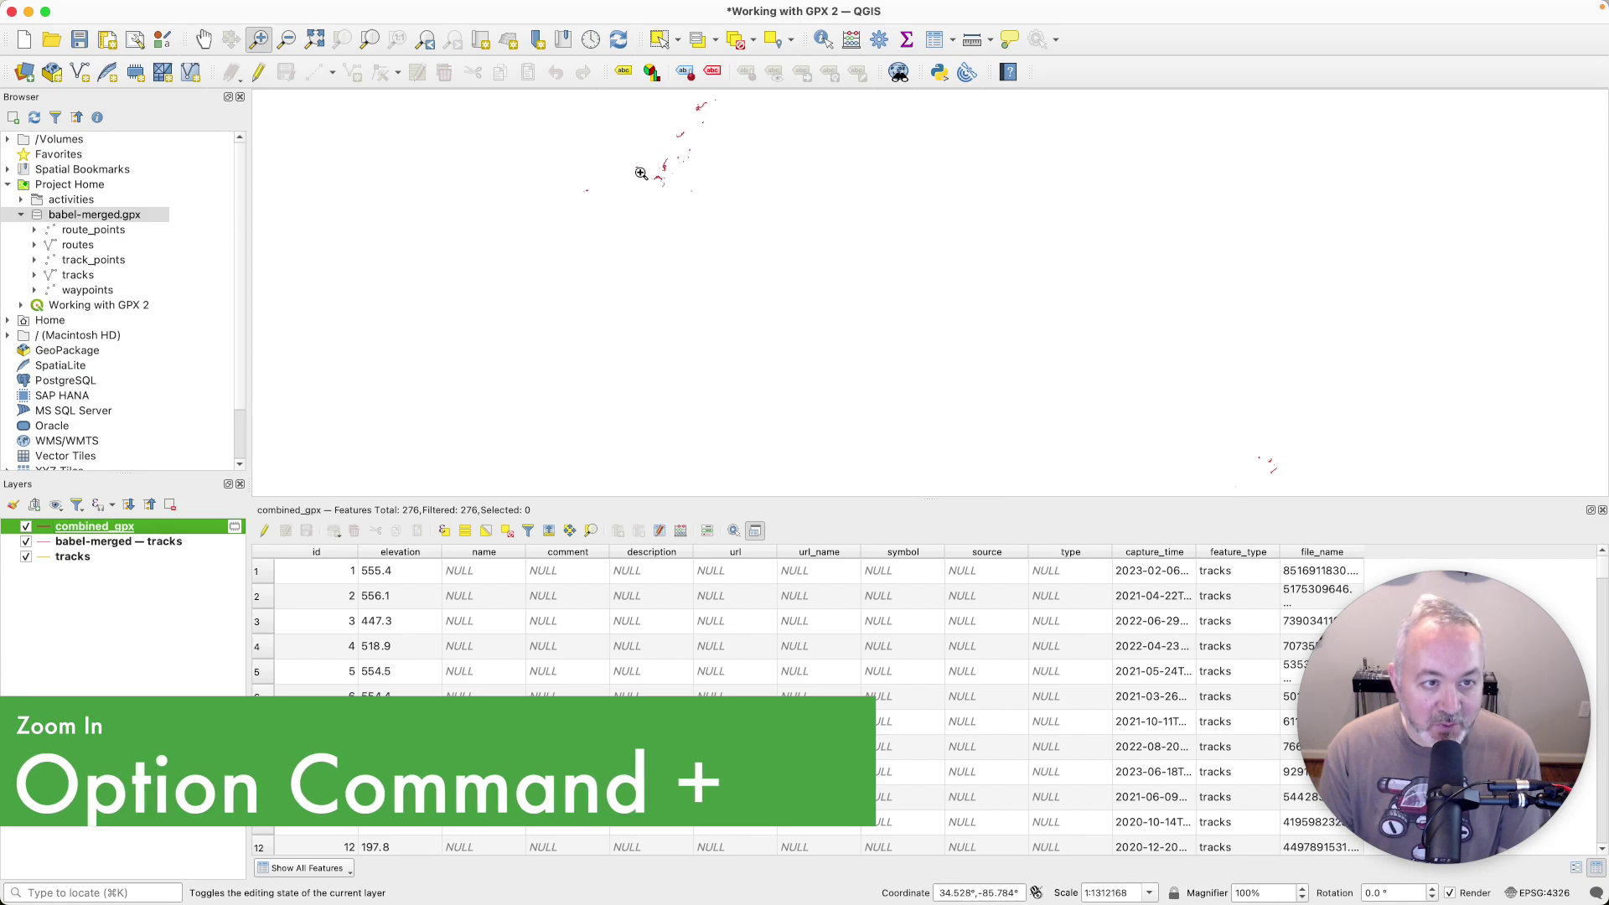
left_click_drag(645, 171, 668, 188)
- Add the OpenStreetMap XYZ tiles beneath all track layers and hide the tracks and babel-merged — tracks layers
scroll(122, 318, "down", 3)
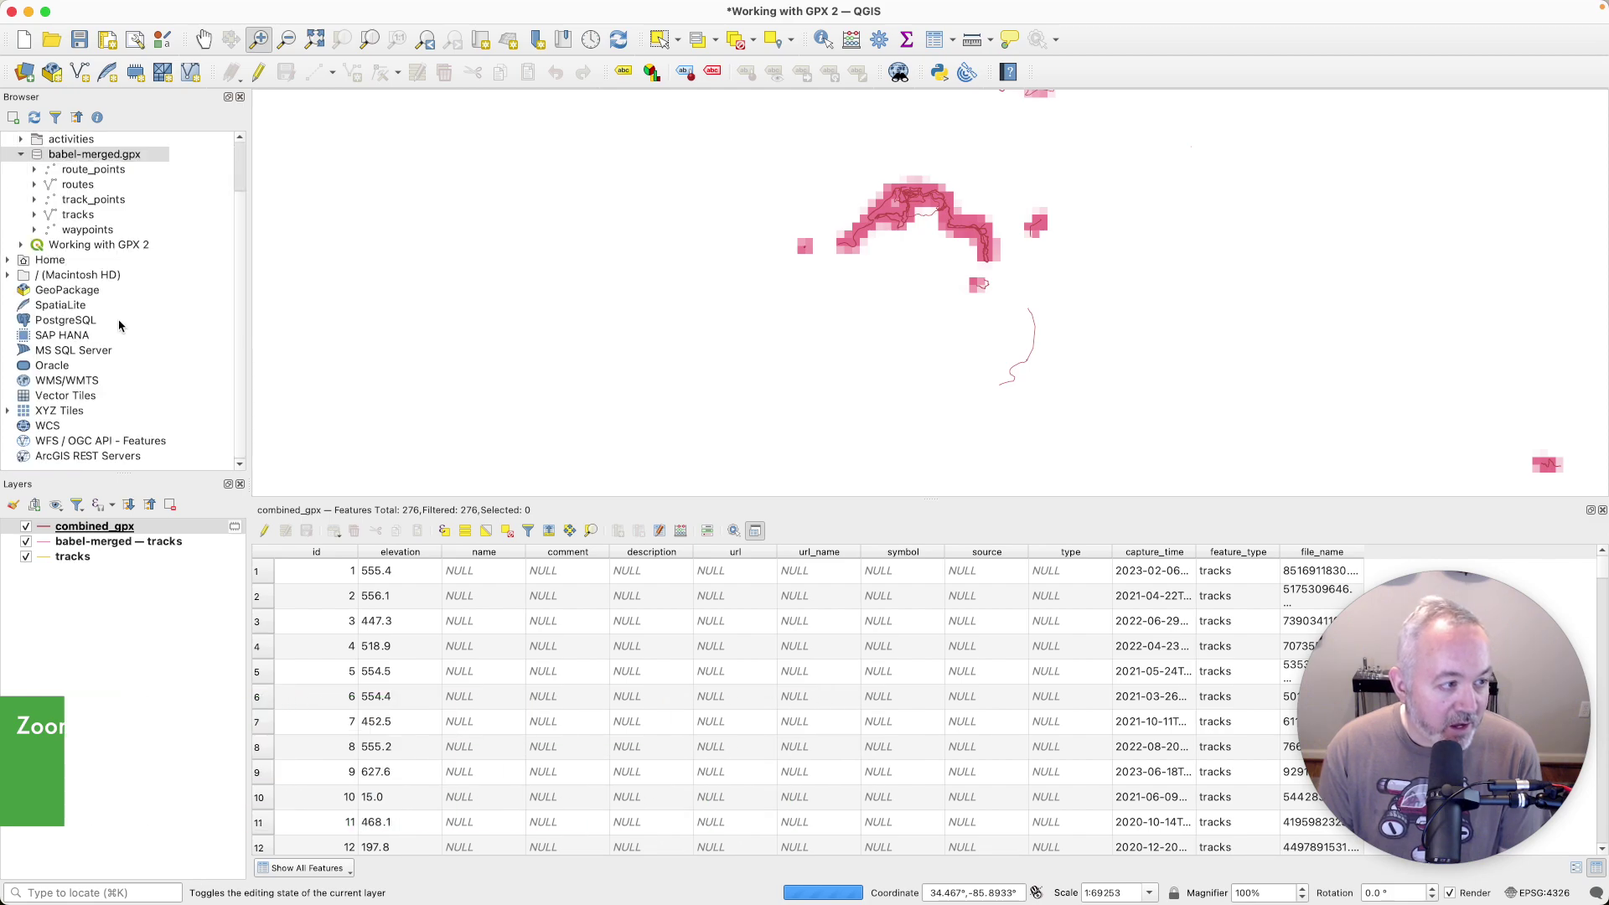
left_click(8, 411)
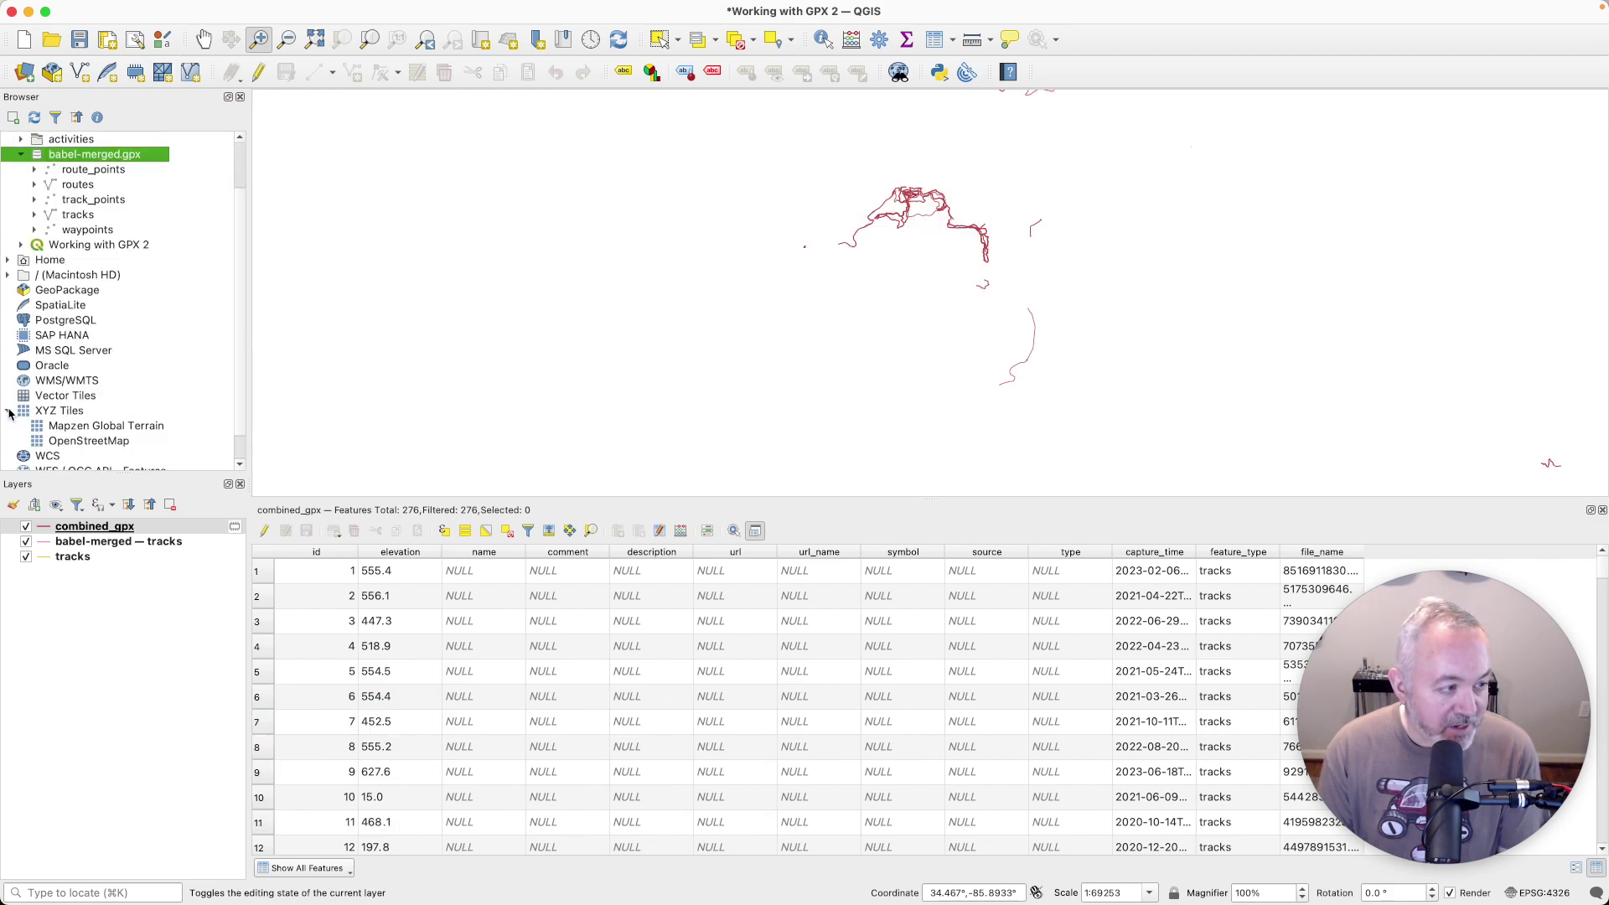
scroll(115, 428, "down", 1)
double_click(118, 410)
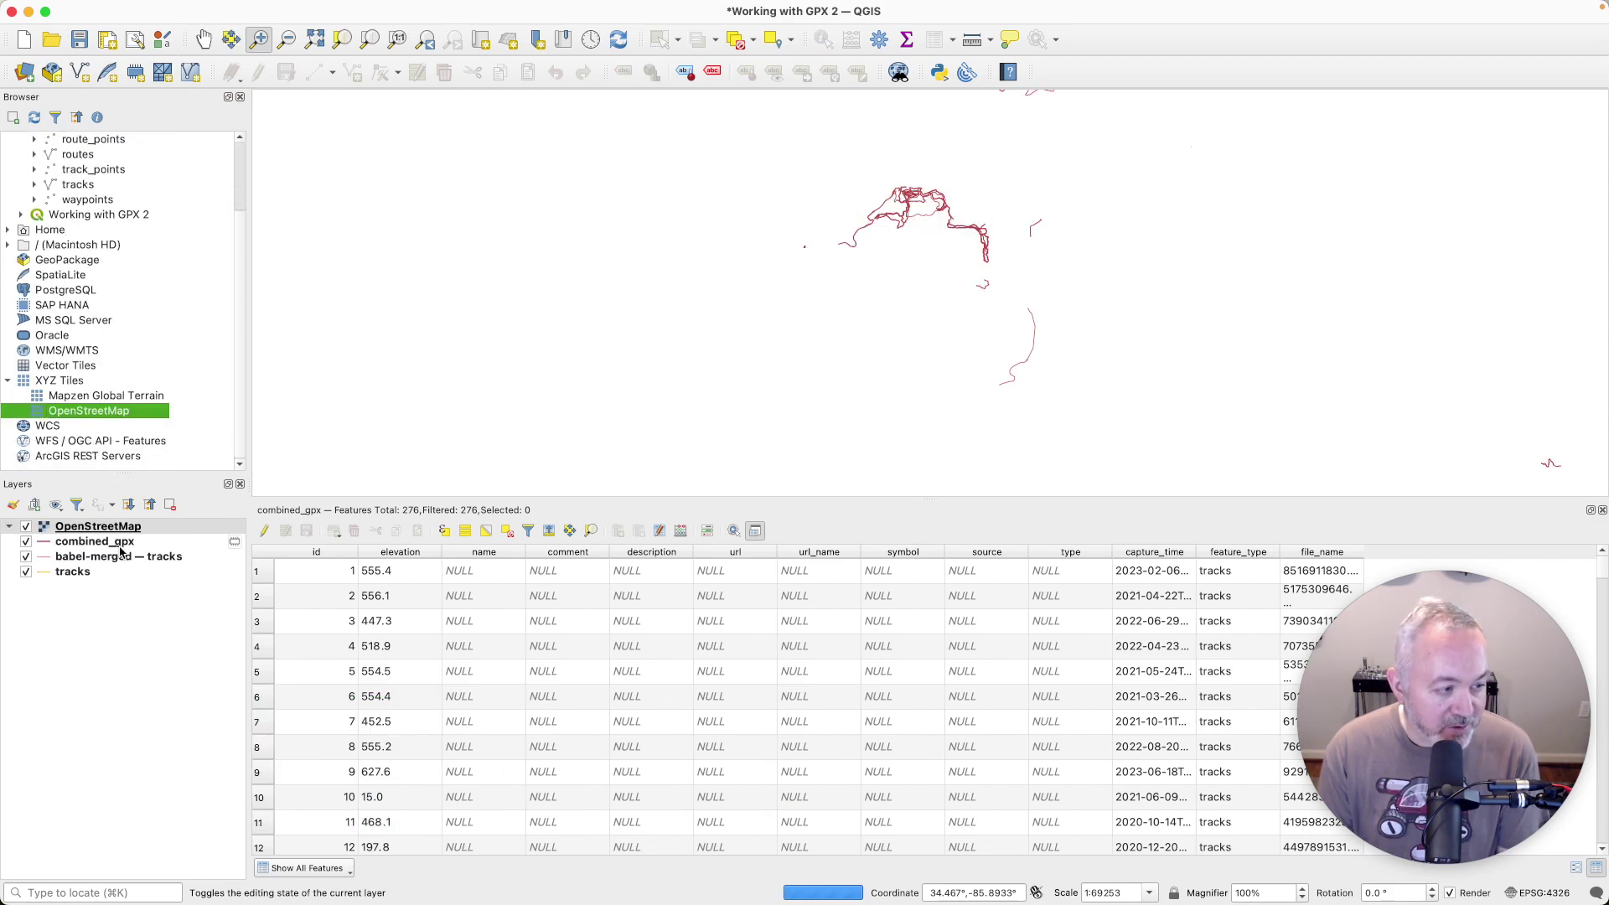
left_click_drag(101, 528, 100, 608)
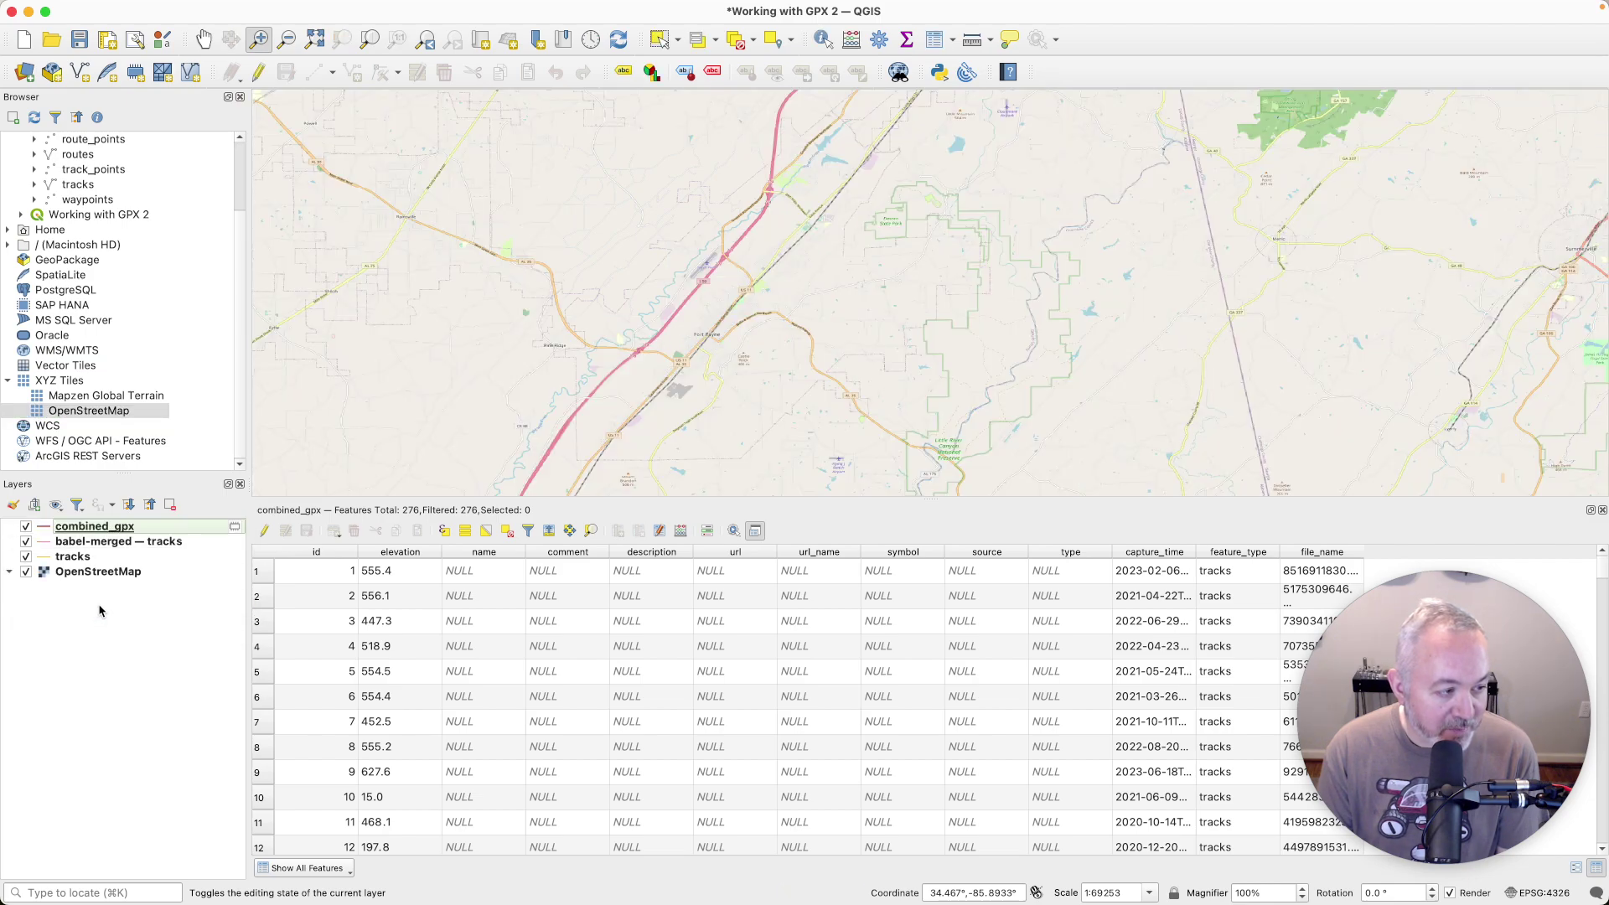
left_click(26, 557)
left_click(26, 543)
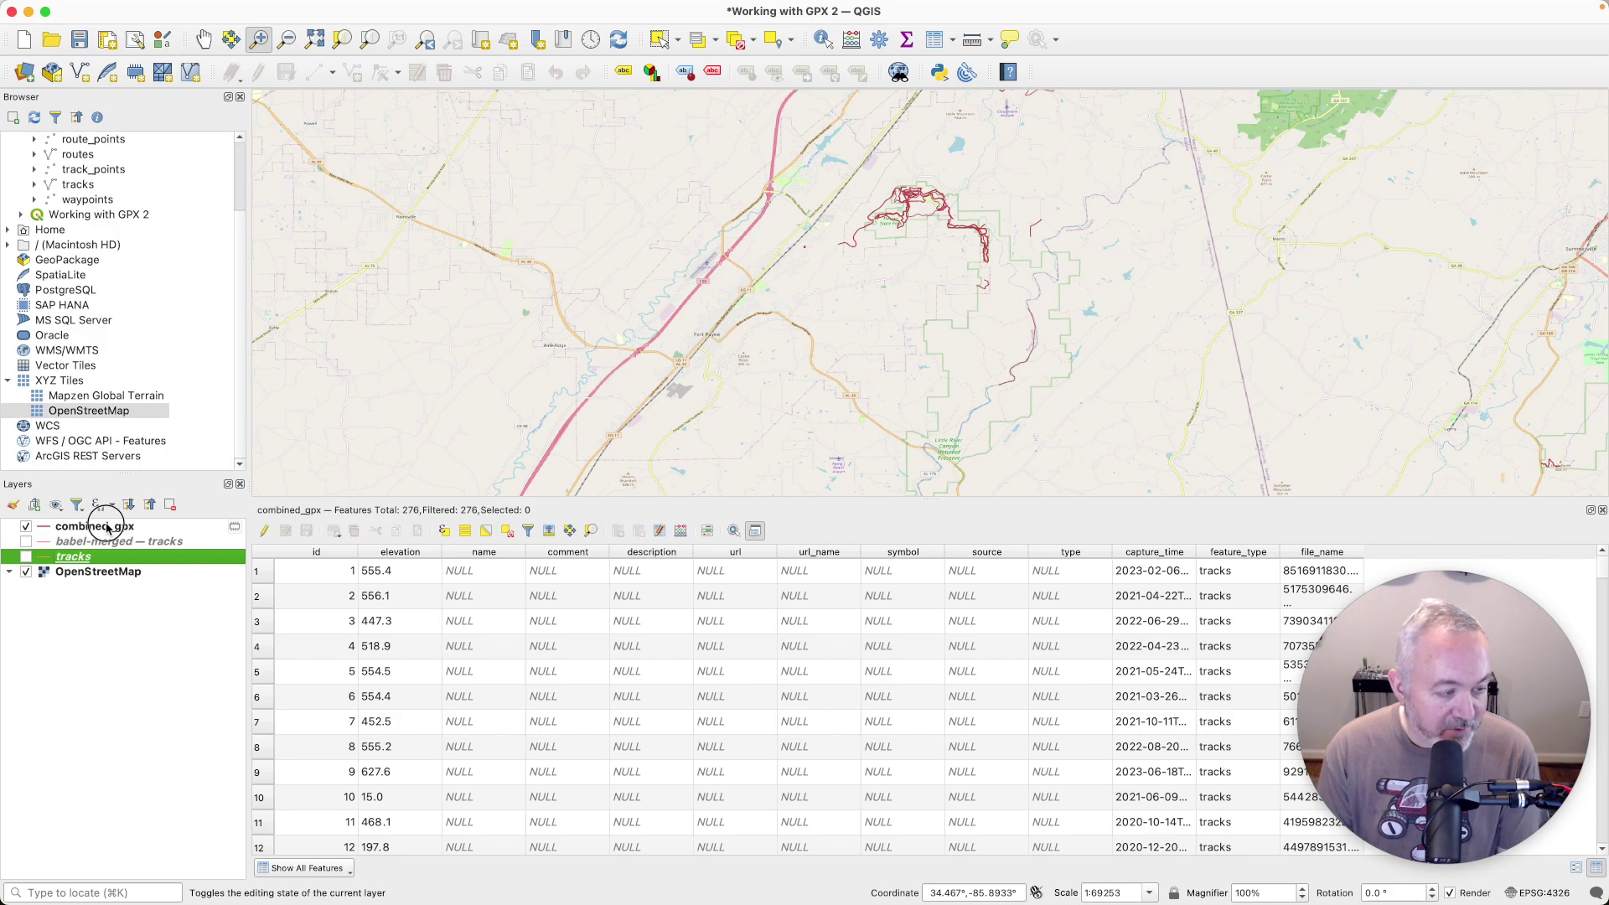
- Make combined_gpx the active layer and zoom the map in on its main cluster of tracks
left_click(109, 527)
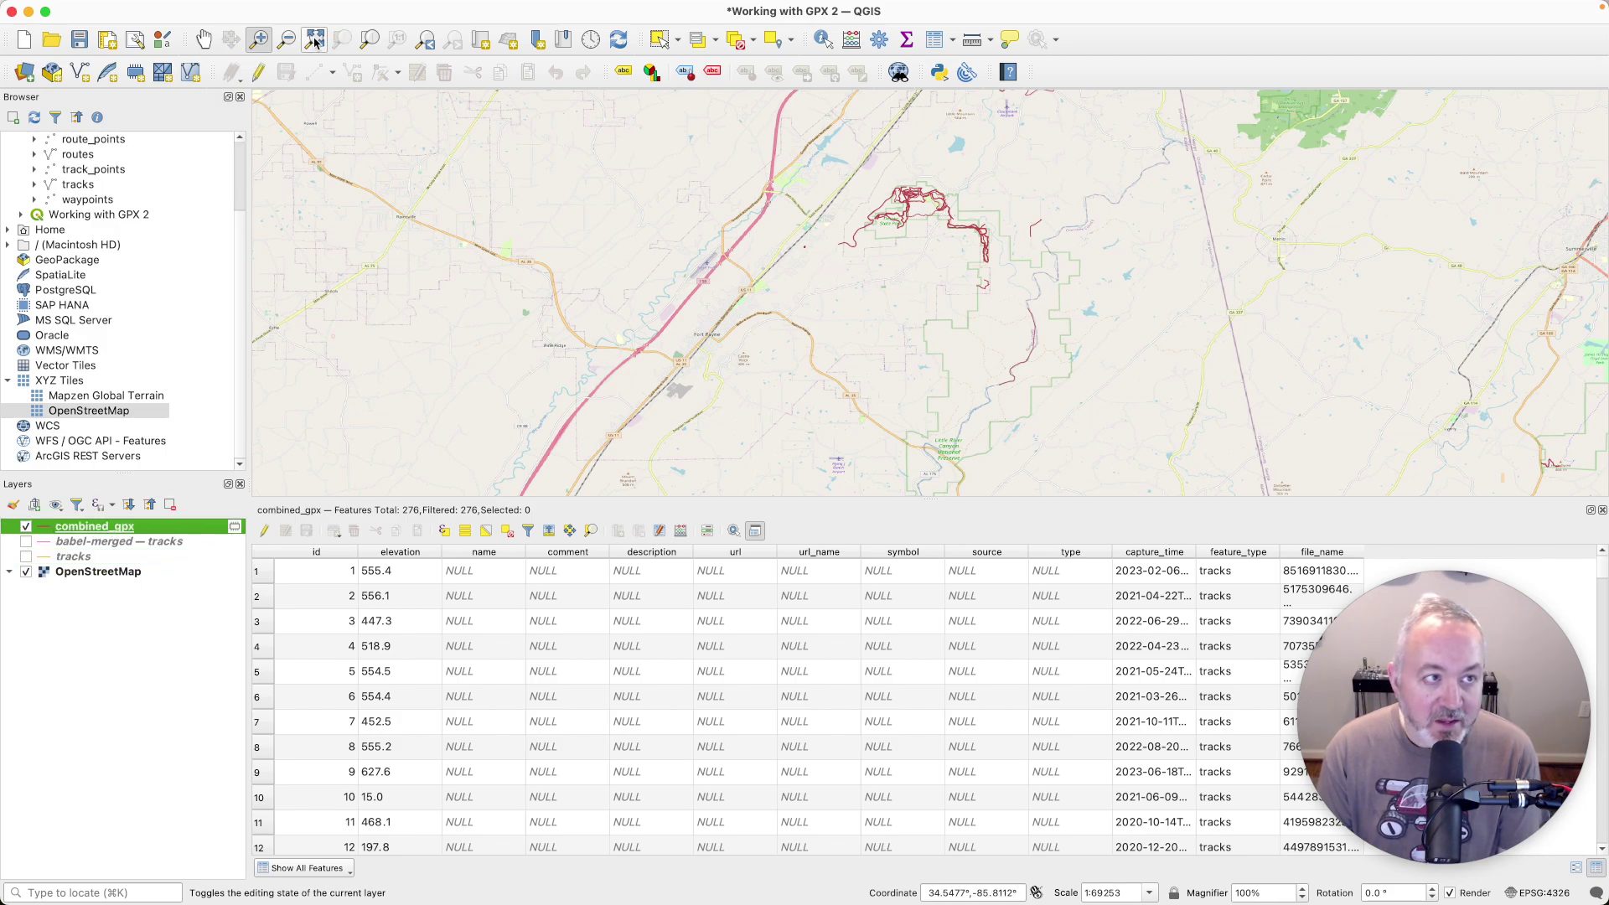
left_click_drag(808, 170, 1002, 259)
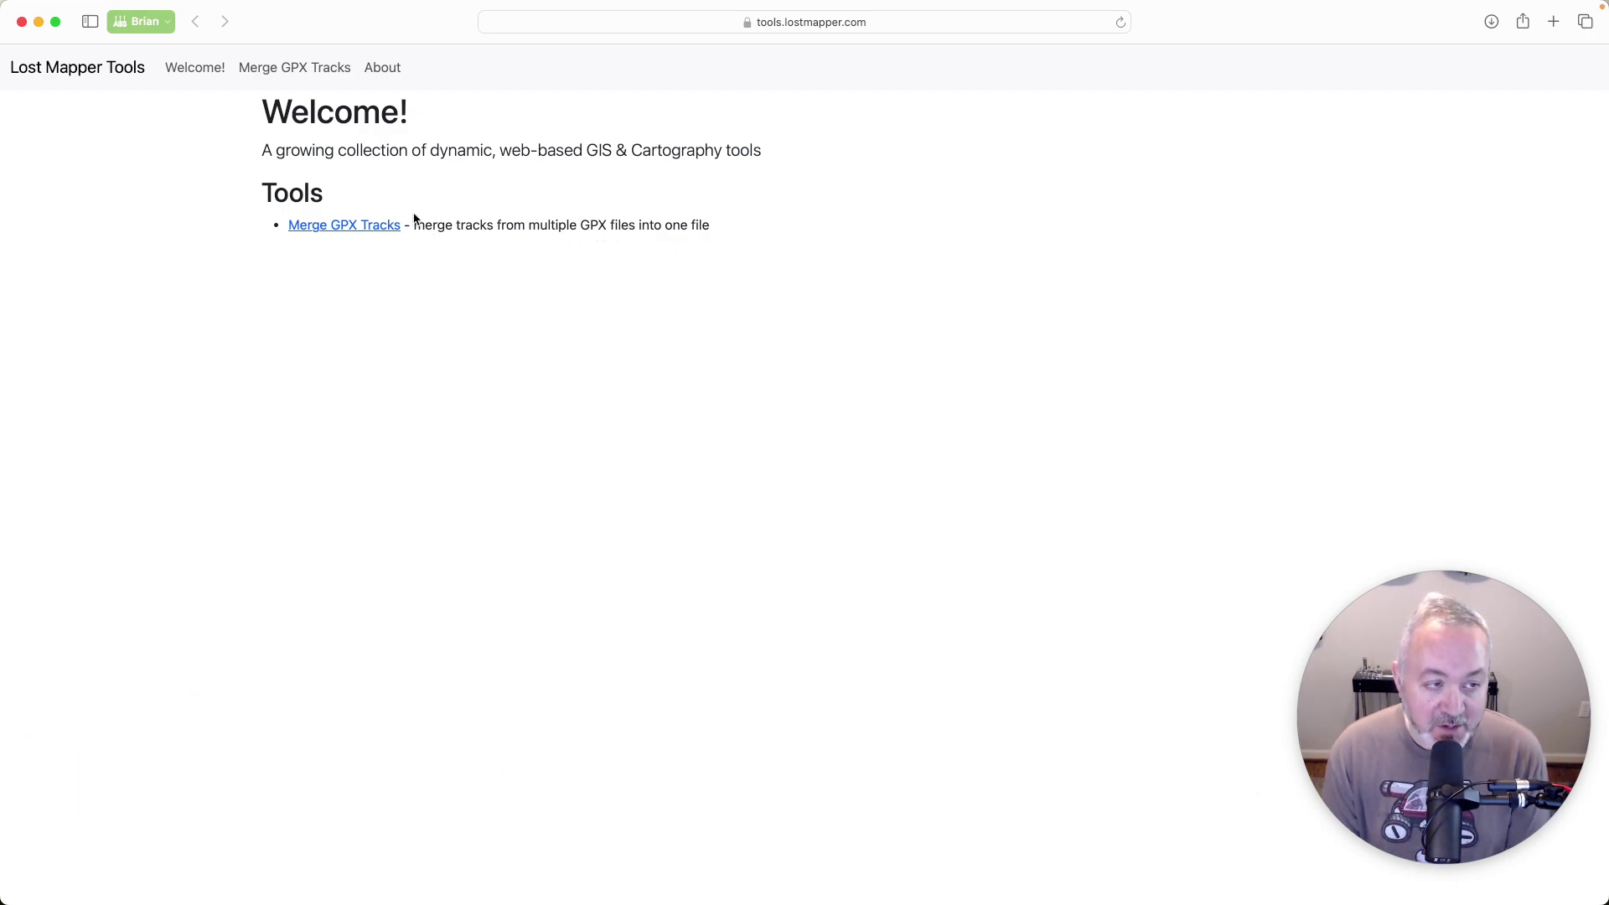
- In the browser's Lost Mapper Tools, merge all GPX files from the activities folder into merged.gpx in GPS Exchange Format
left_click(369, 231)
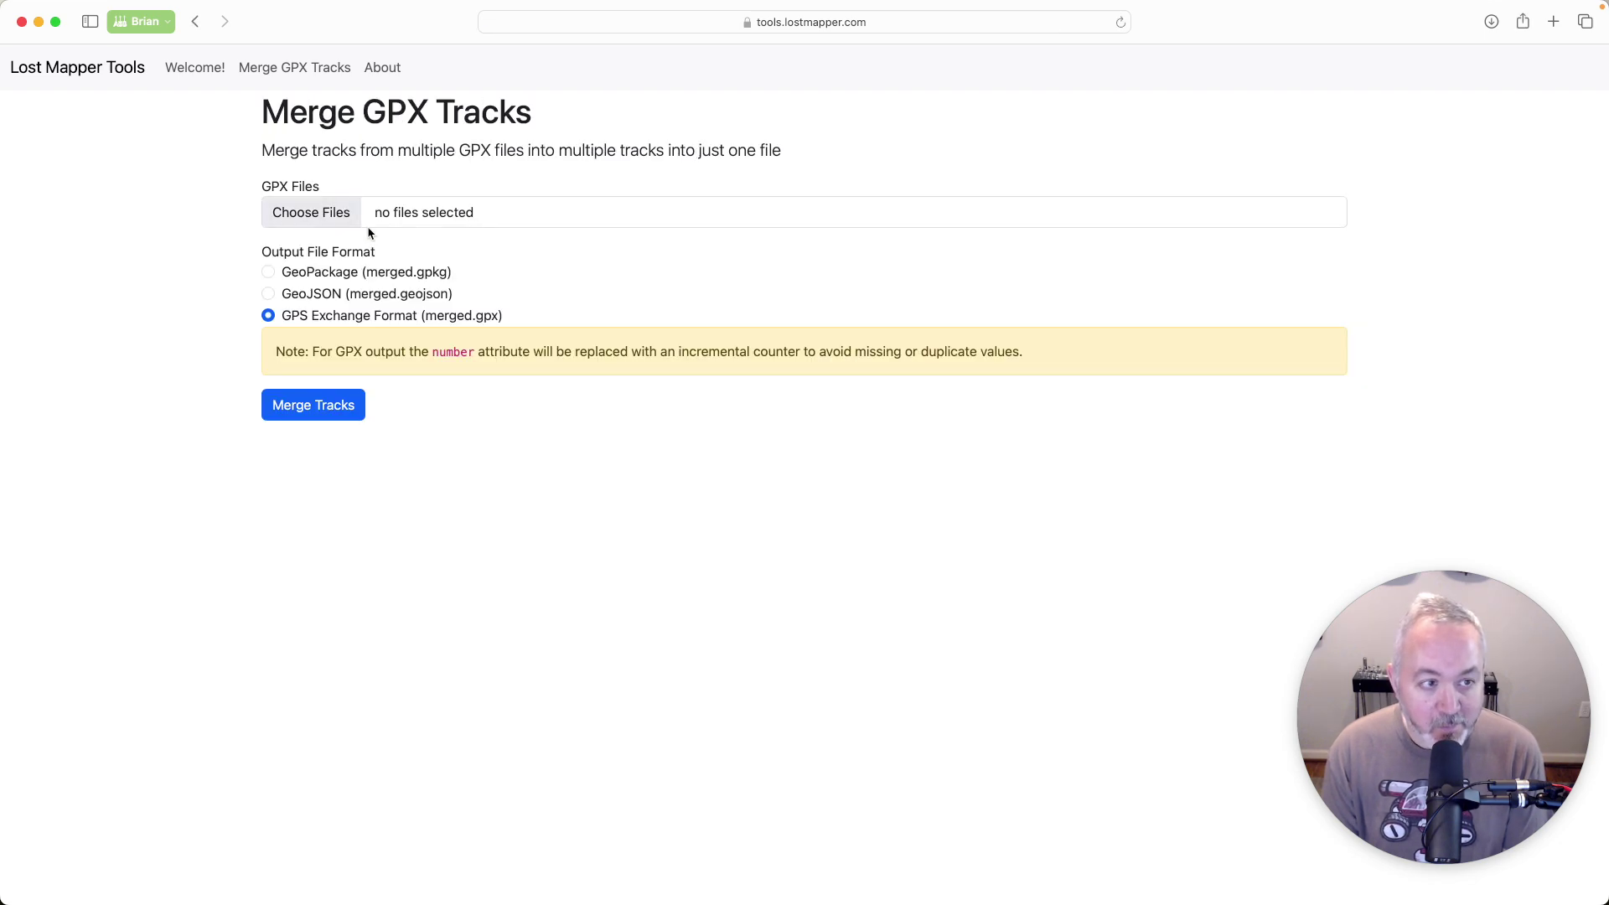
left_click(310, 216)
left_click(835, 321)
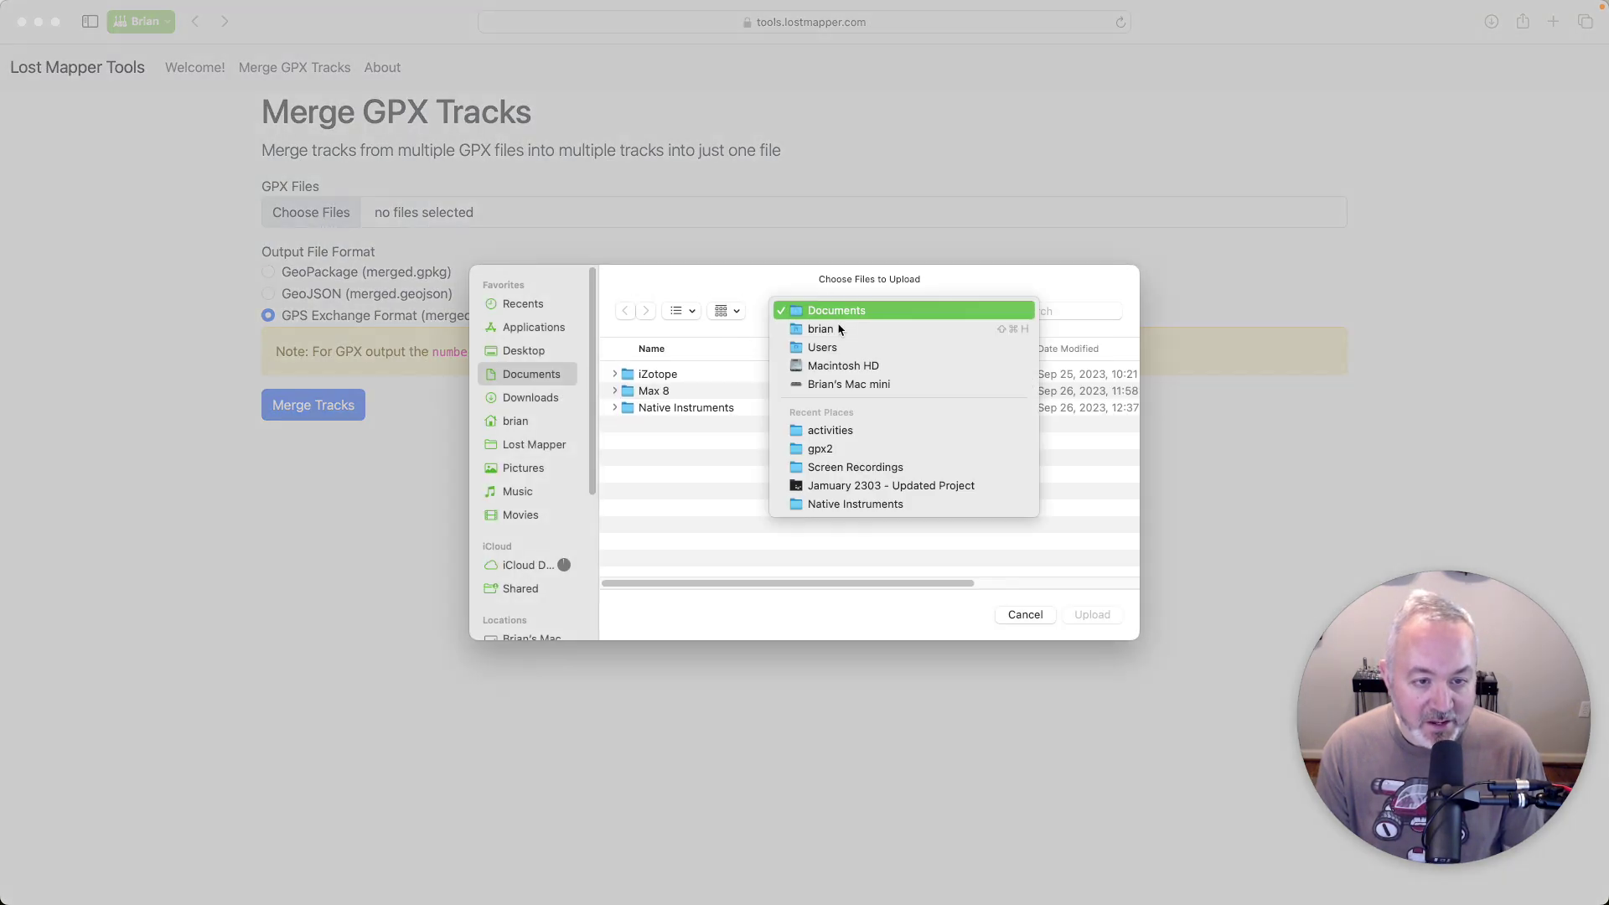
left_click(848, 436)
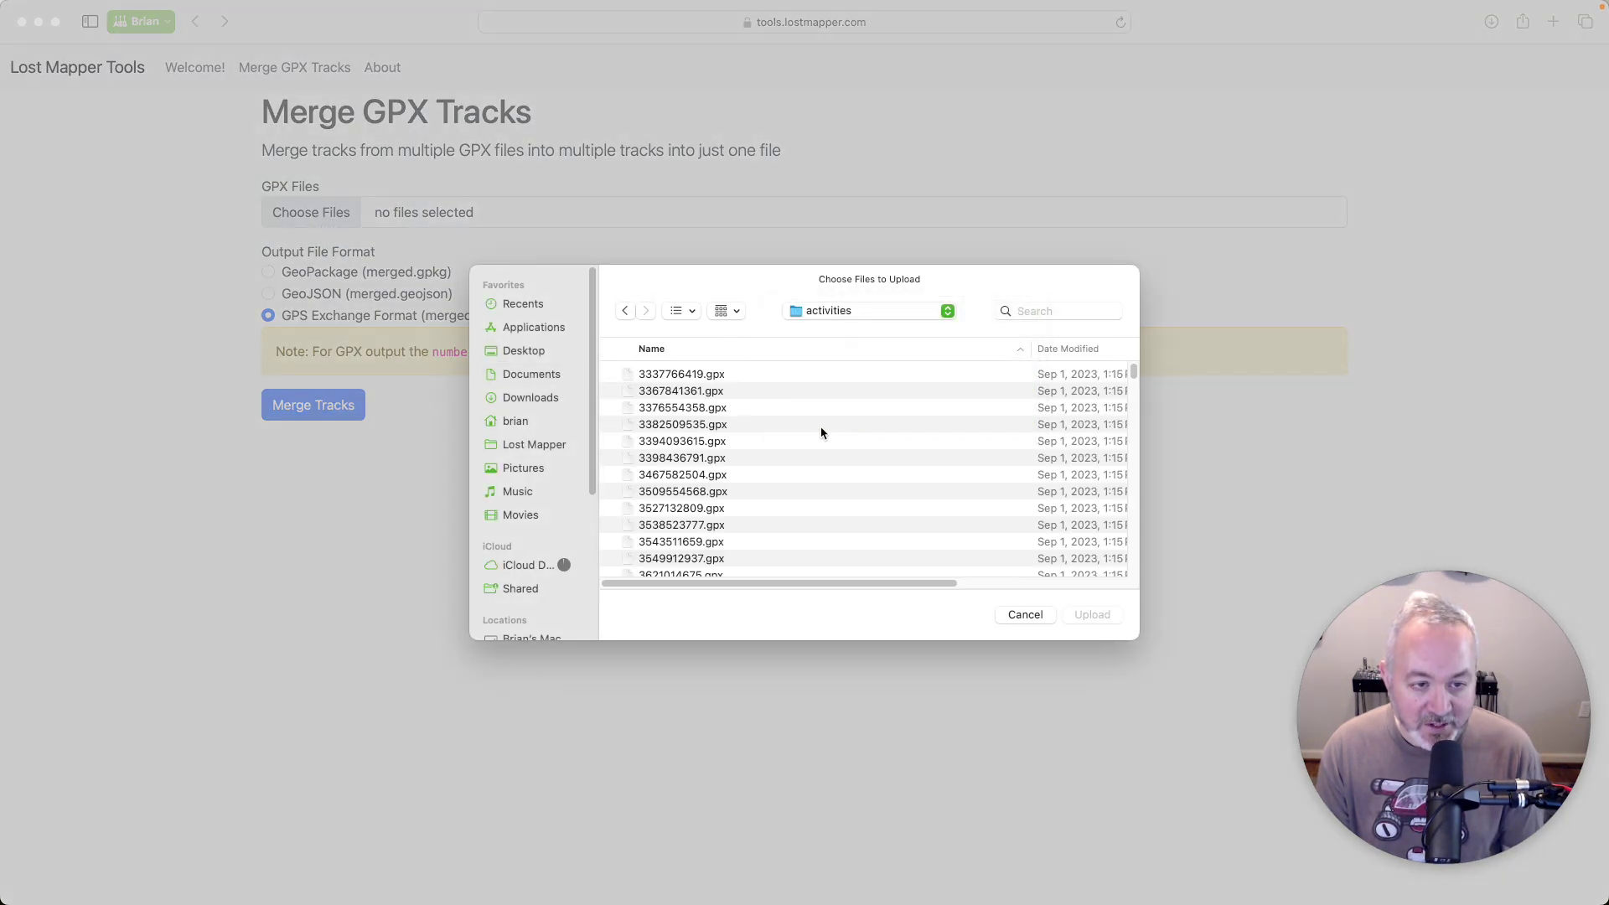
left_click(712, 375)
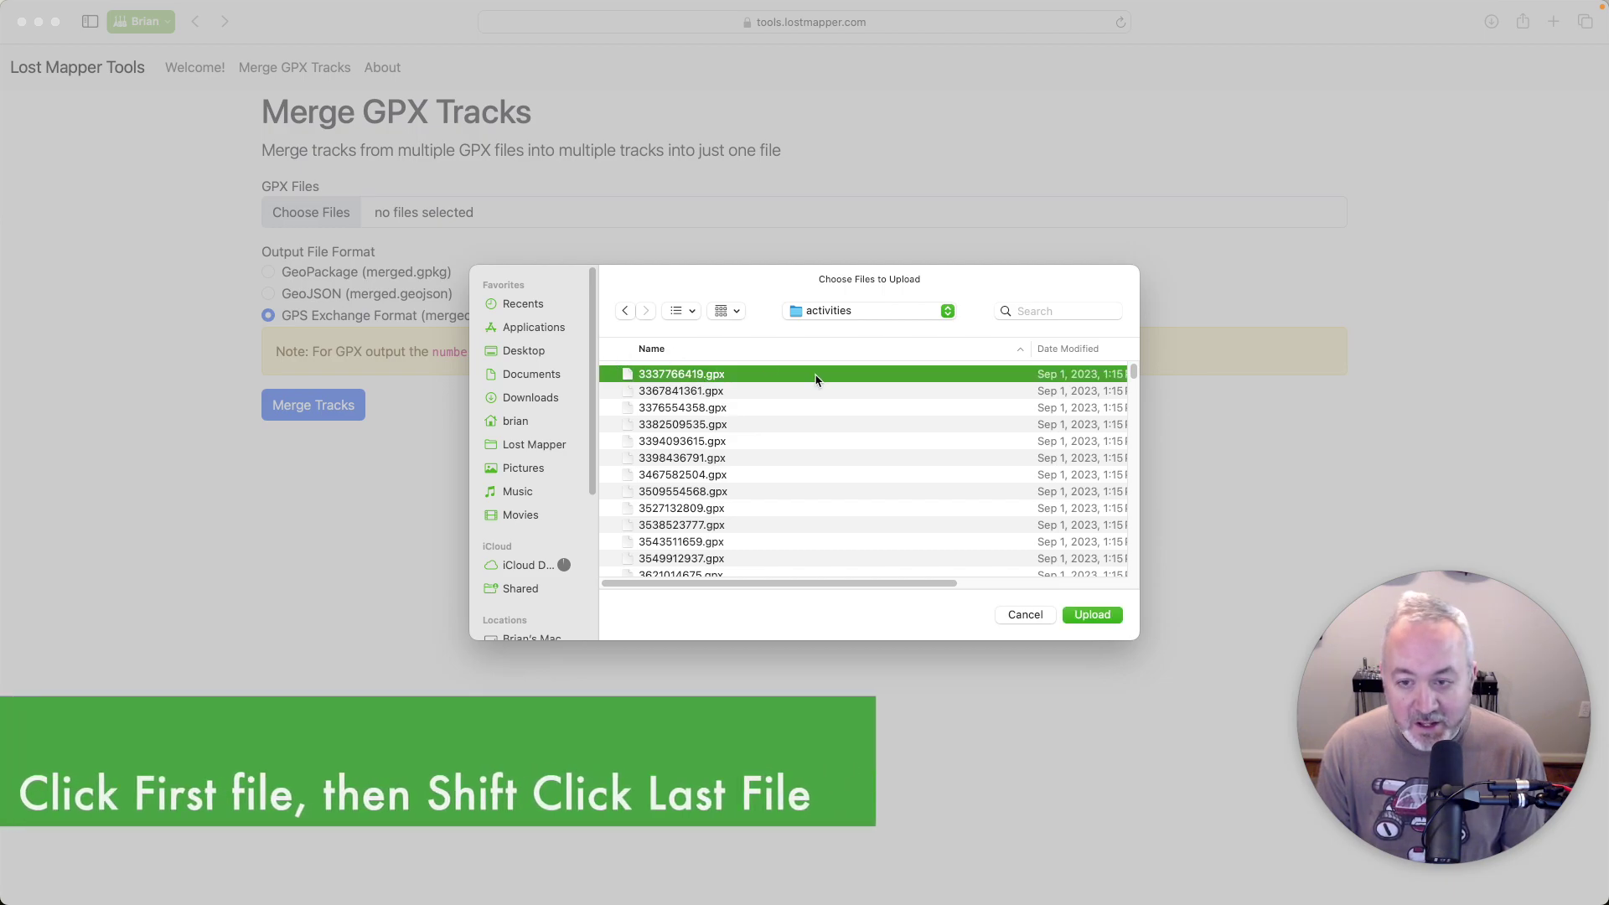
left_click_drag(1133, 374, 1133, 582)
left_click(700, 560, "shift")
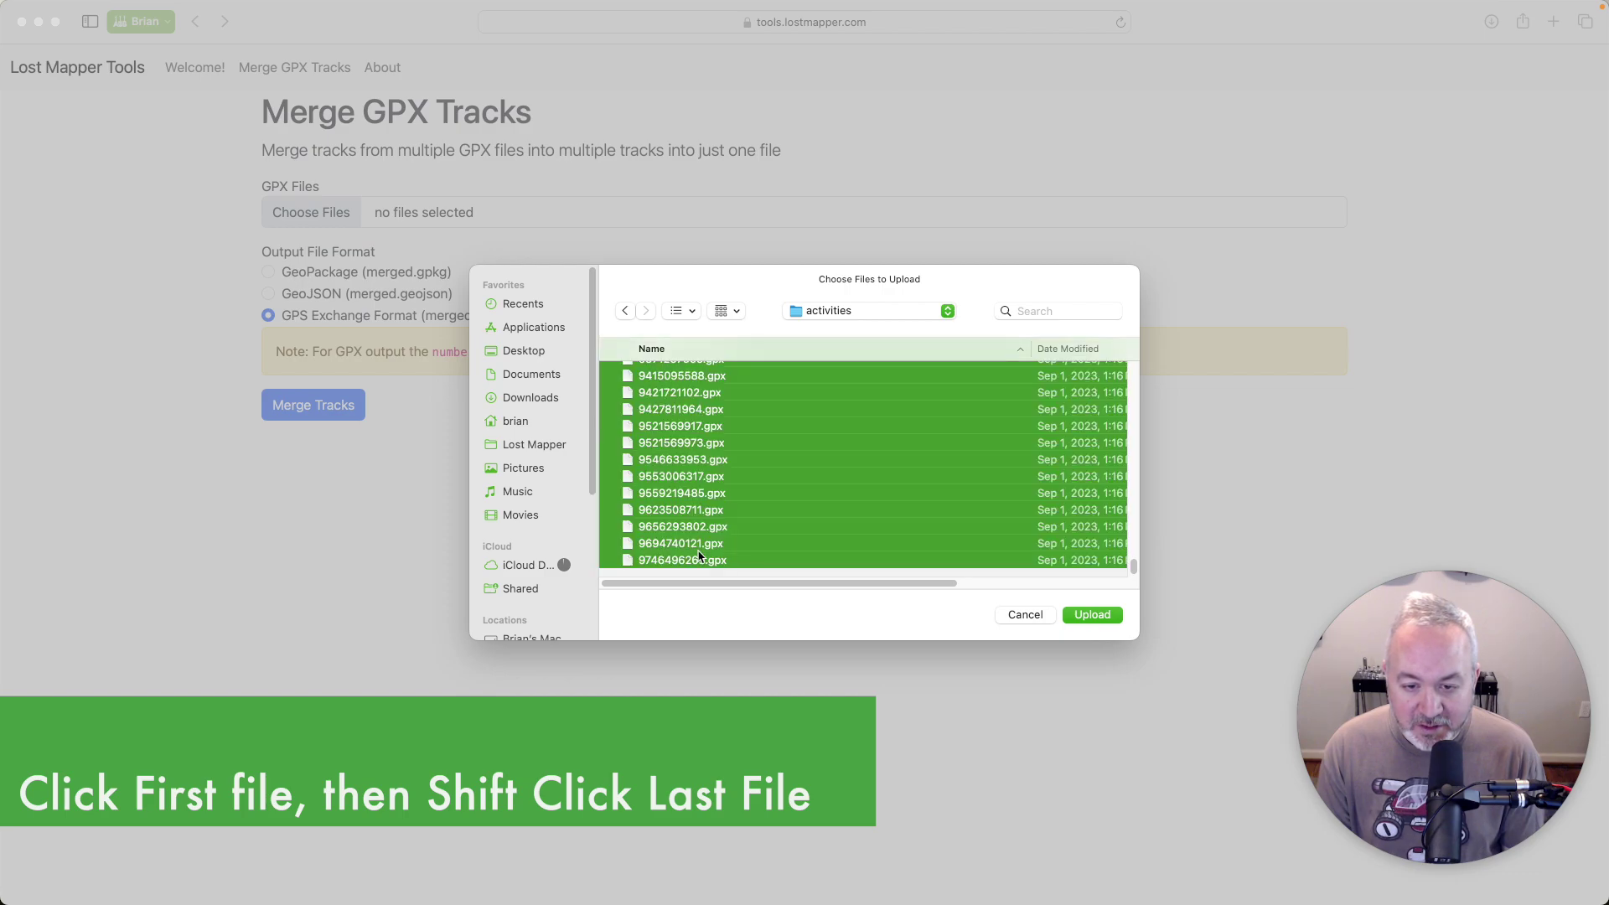
left_click(1092, 615)
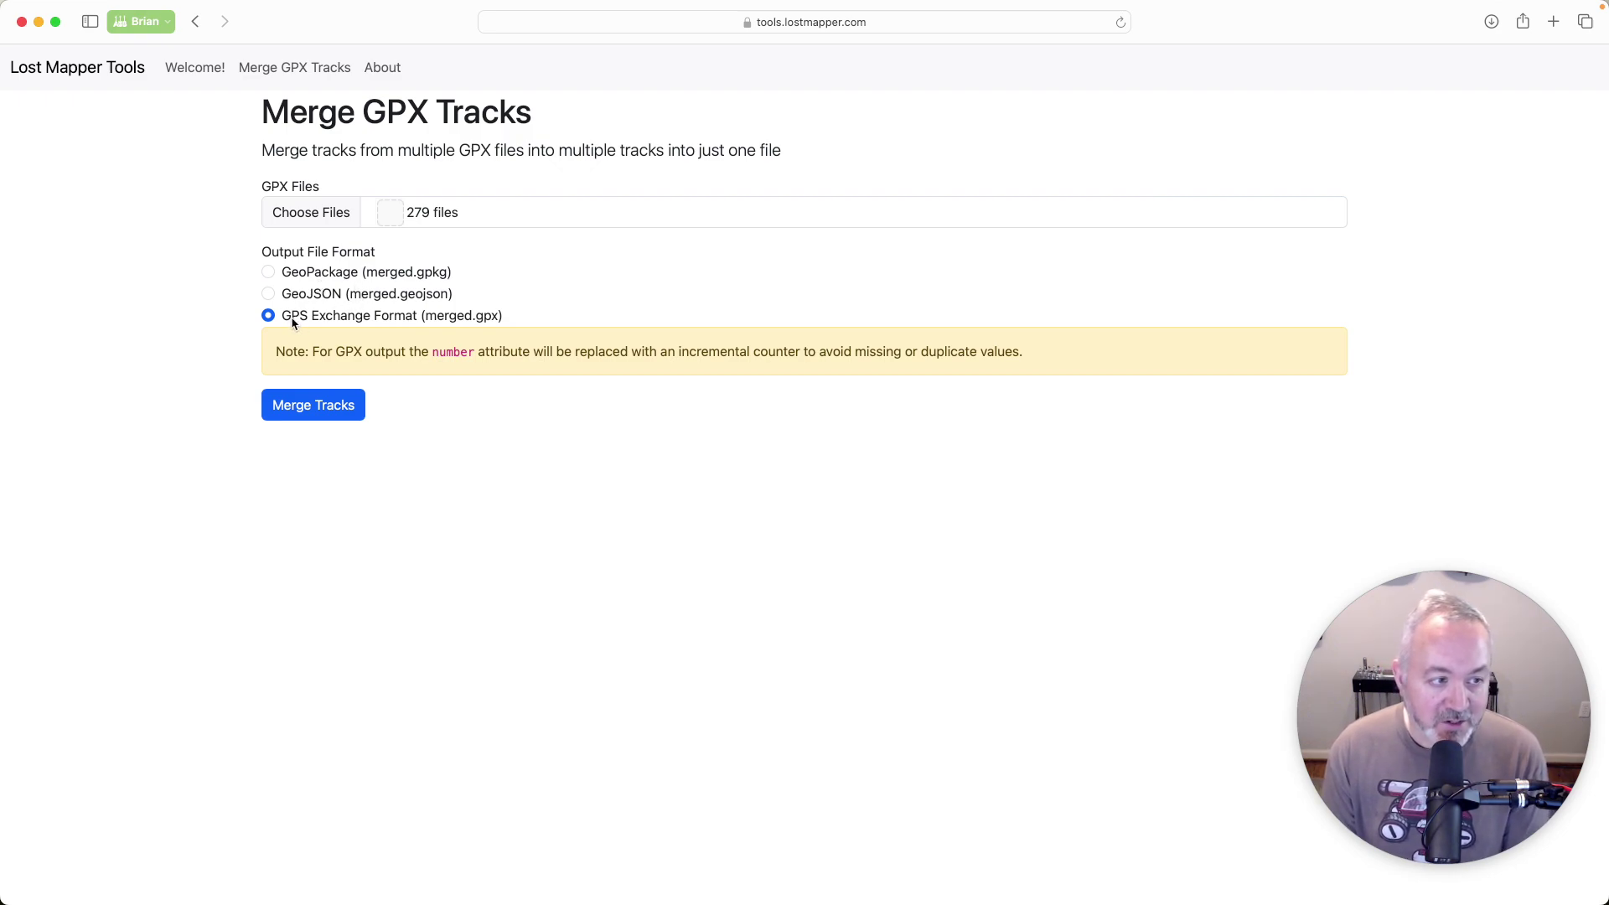
left_click(317, 406)
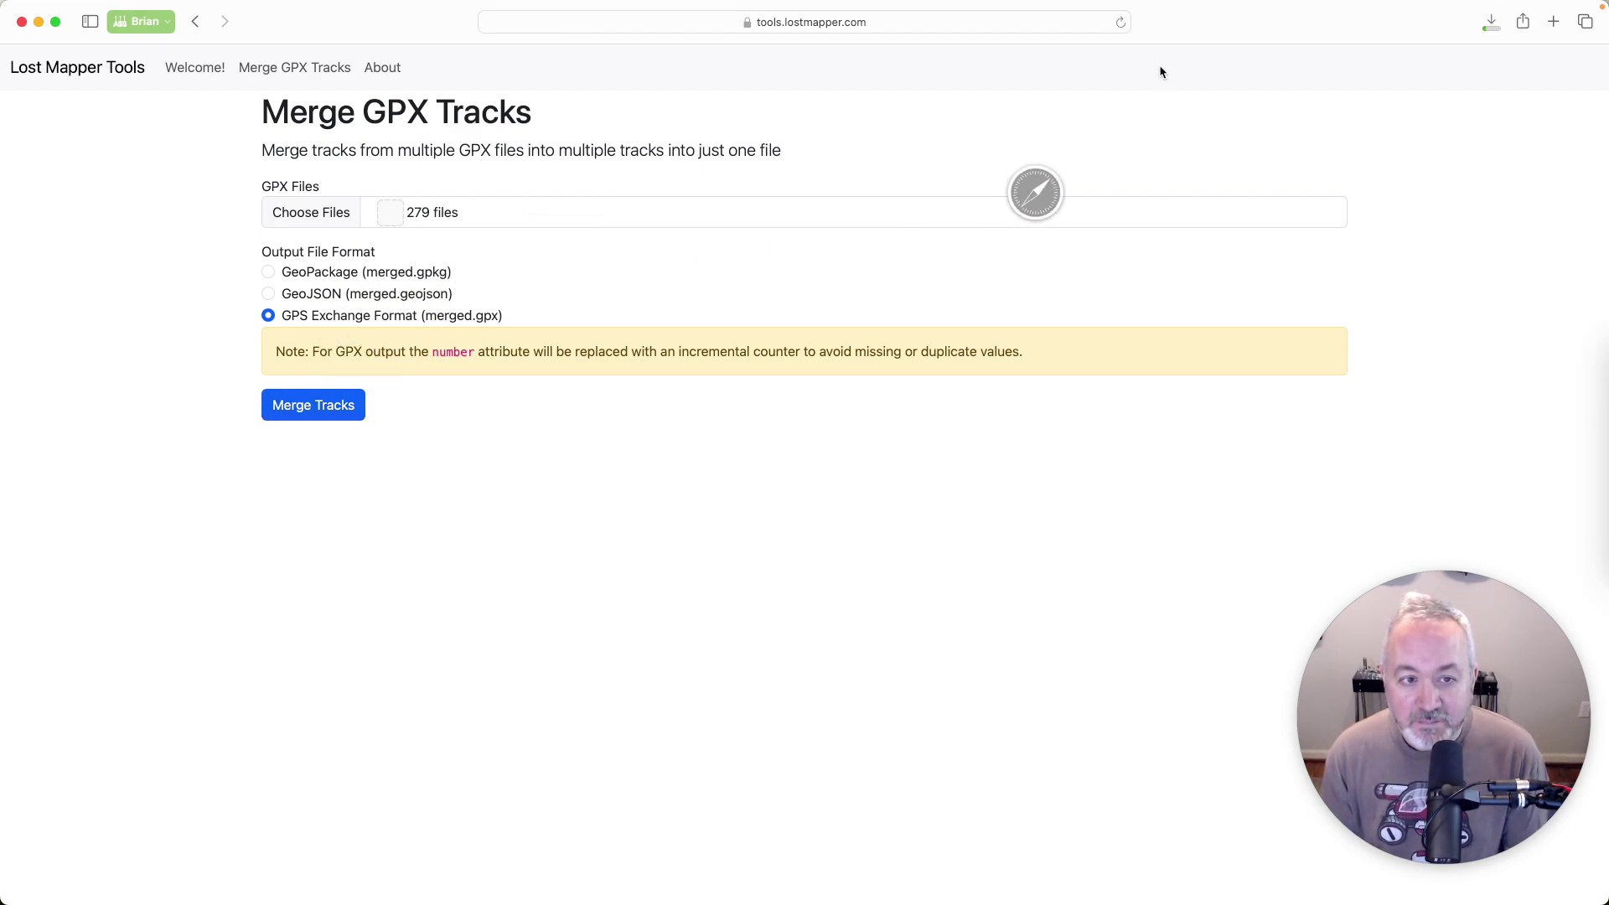
- Locate the downloaded merged.gpx in Finder and move it from Downloads into the gpx2 project folder
left_click(1485, 25)
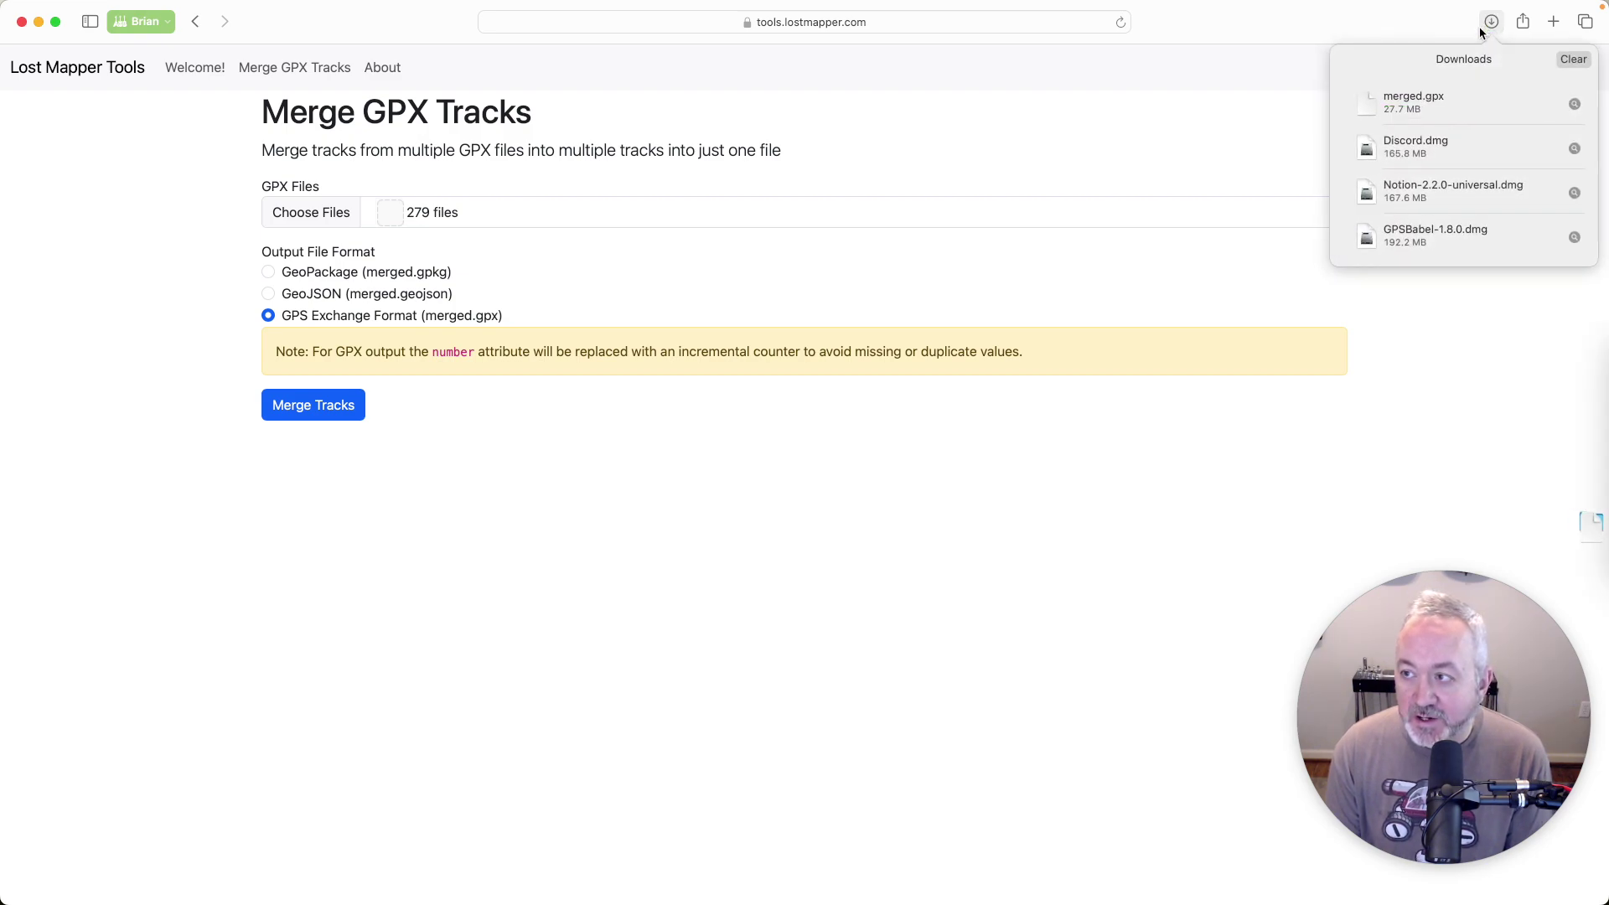
left_click(1574, 104)
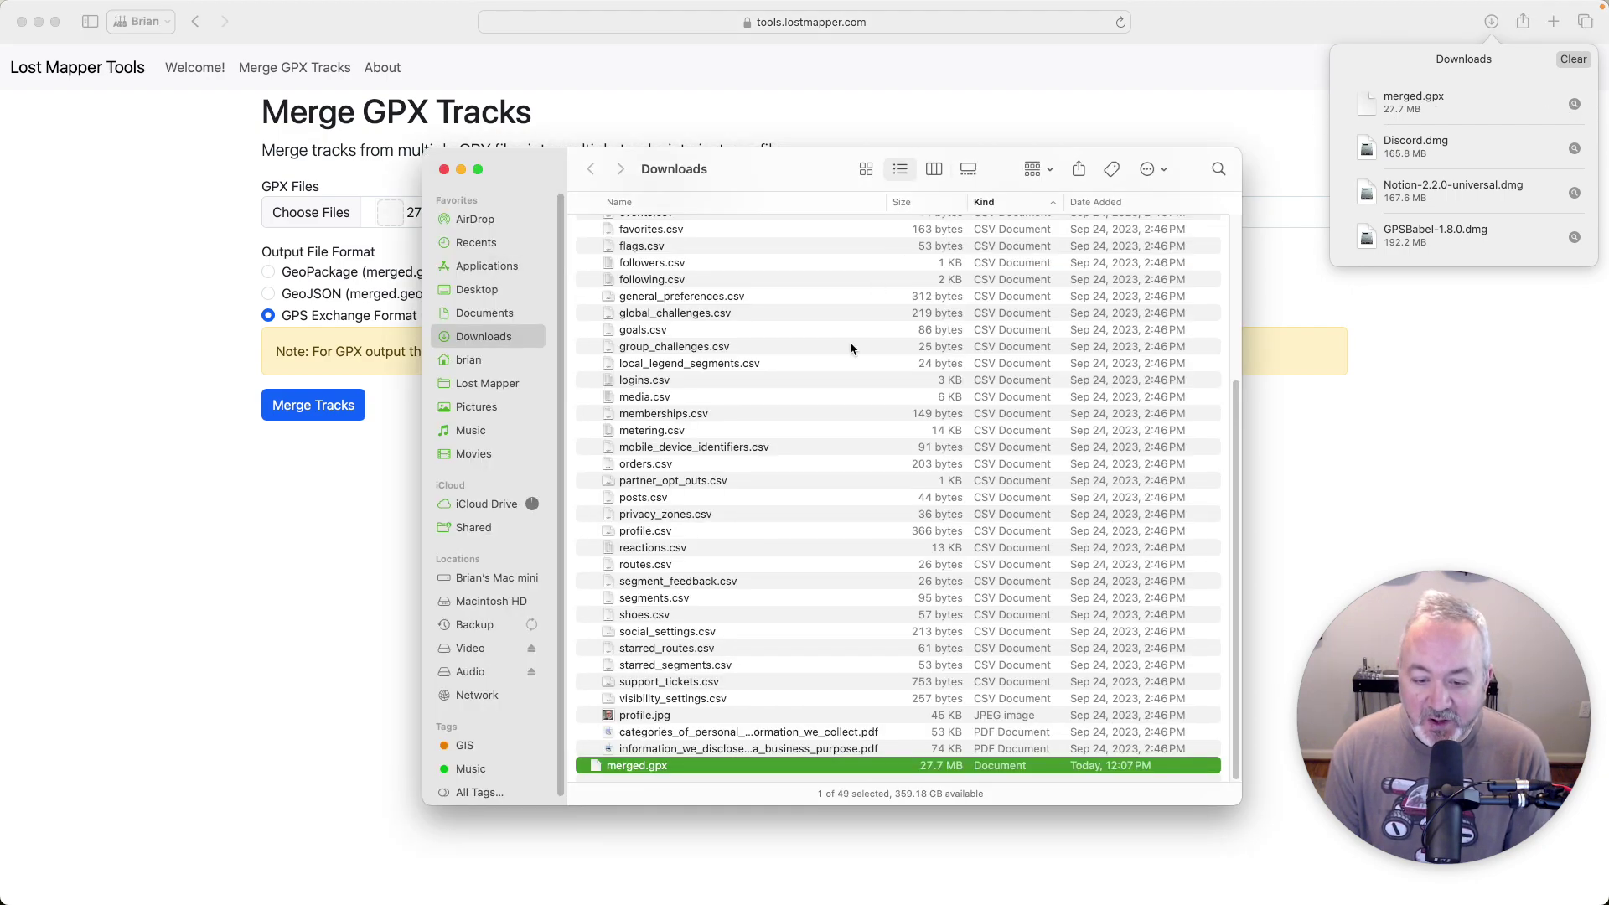
scroll(727, 289, "up", 10)
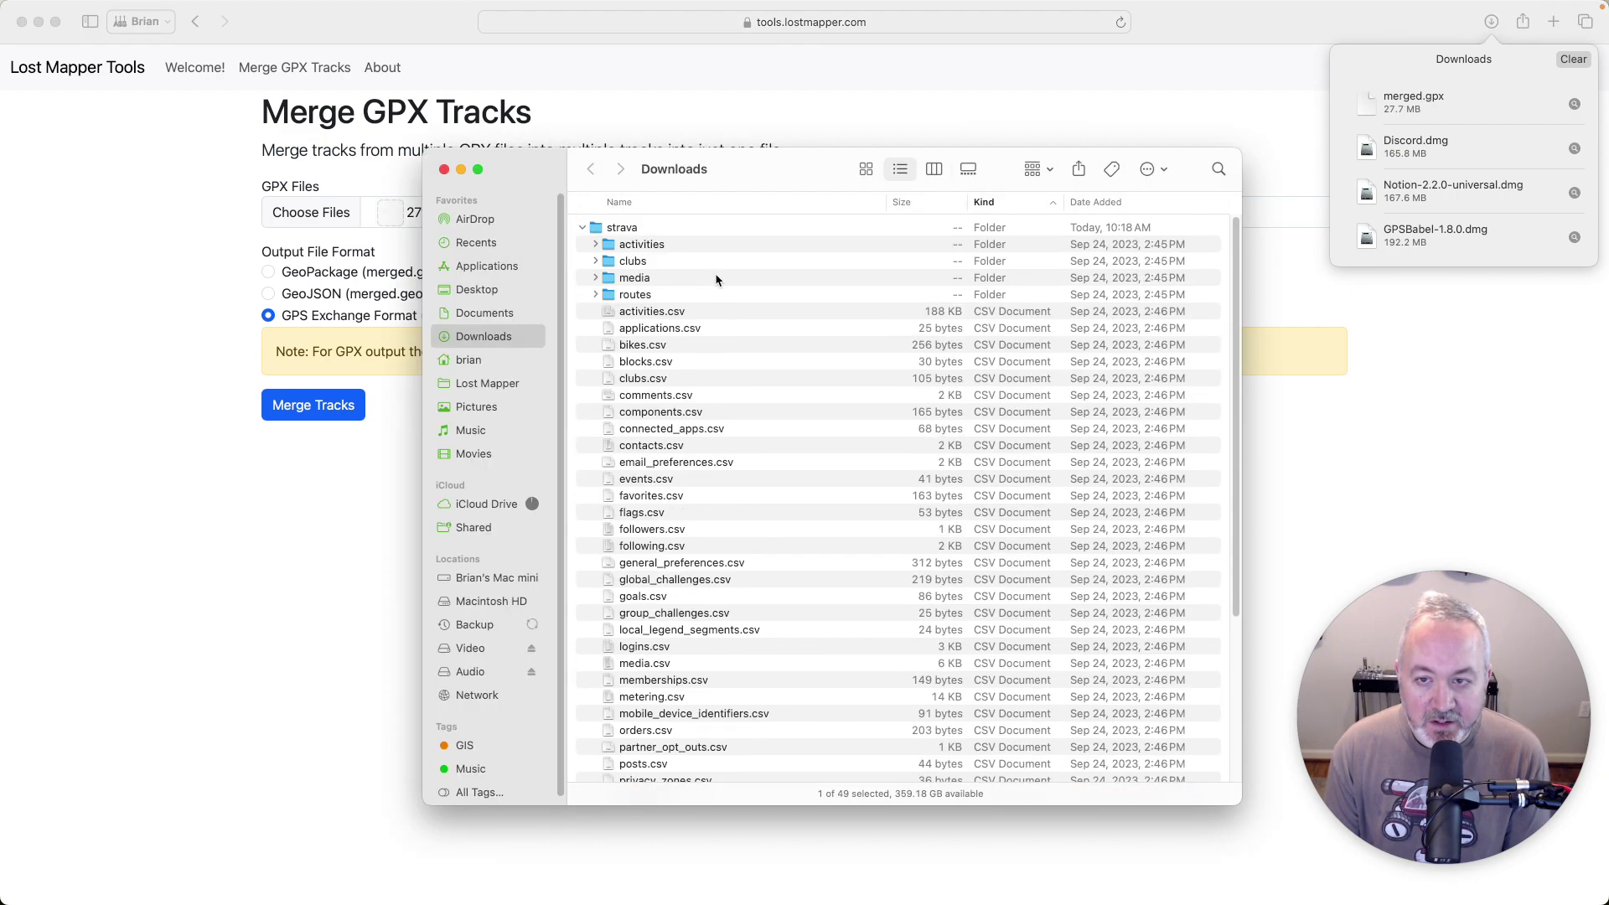
left_click(582, 228)
left_click_drag(828, 168, 1044, 112)
key("super+n")
left_click(1071, 359)
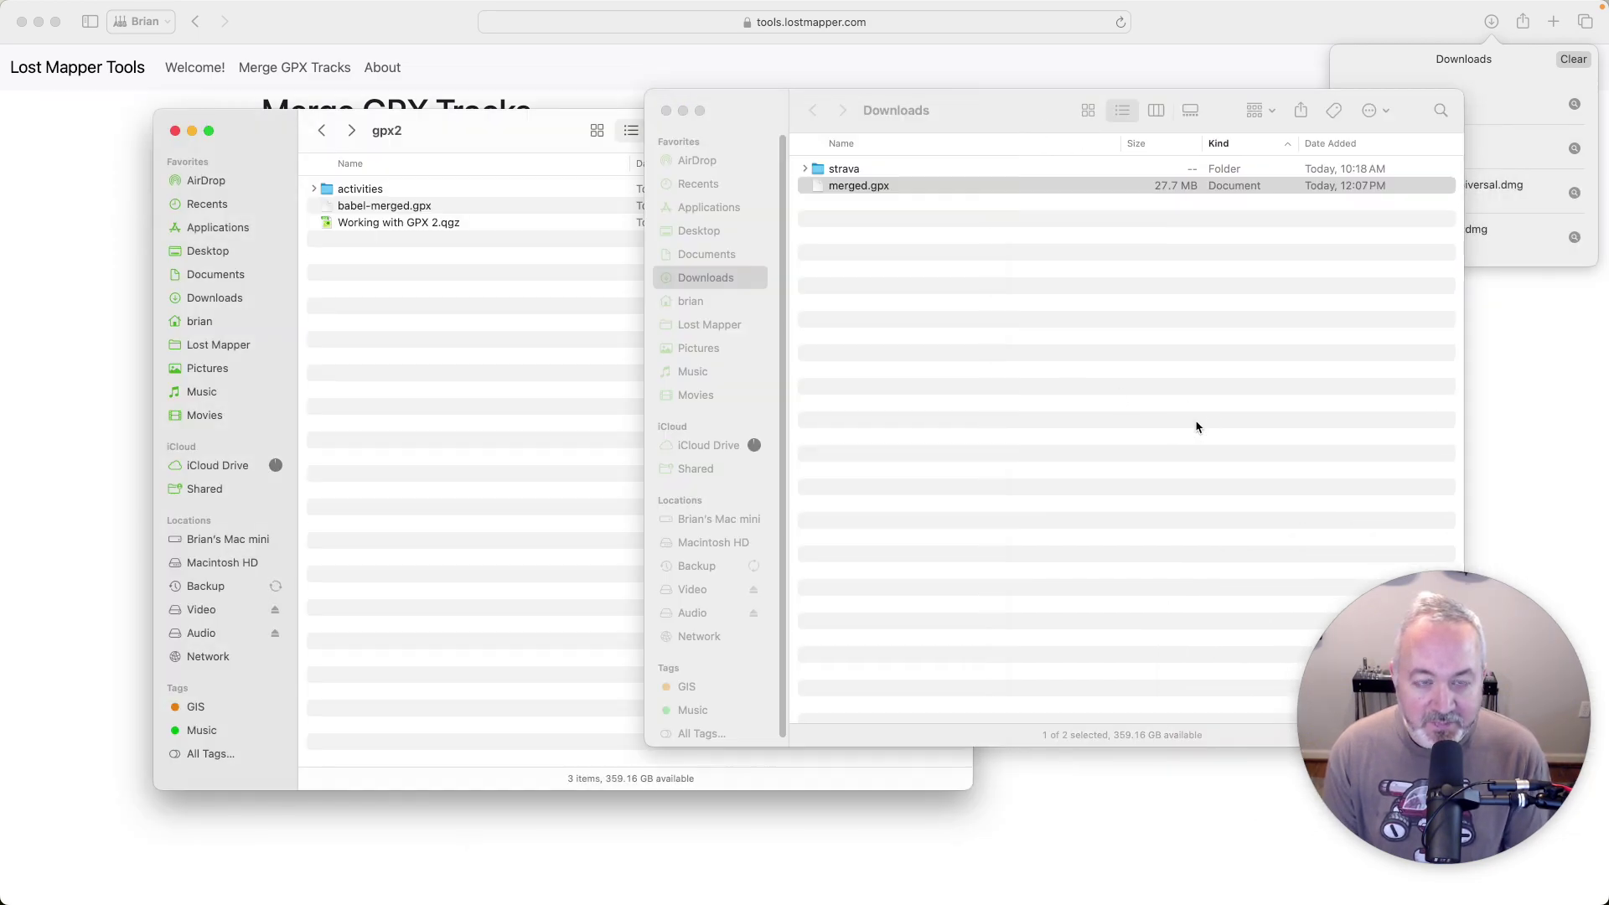
left_click_drag(861, 195, 457, 351)
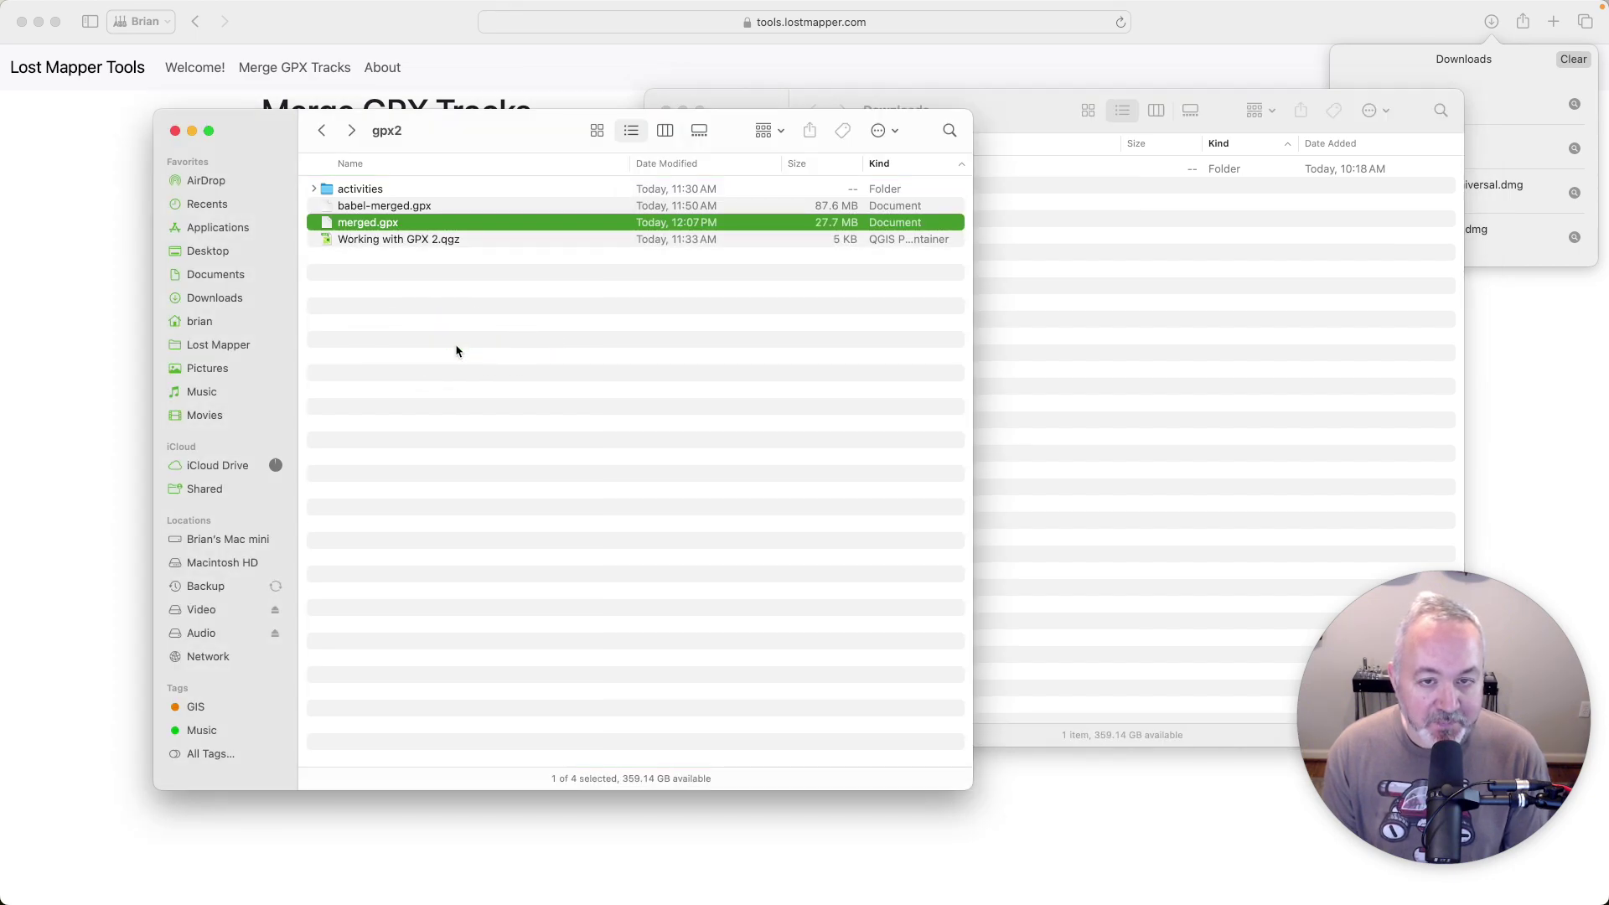
- Switch to QGIS and add only the tracks item of merged.gpx from Project Home to the map
key("super+Tab")
key("super+Tab")
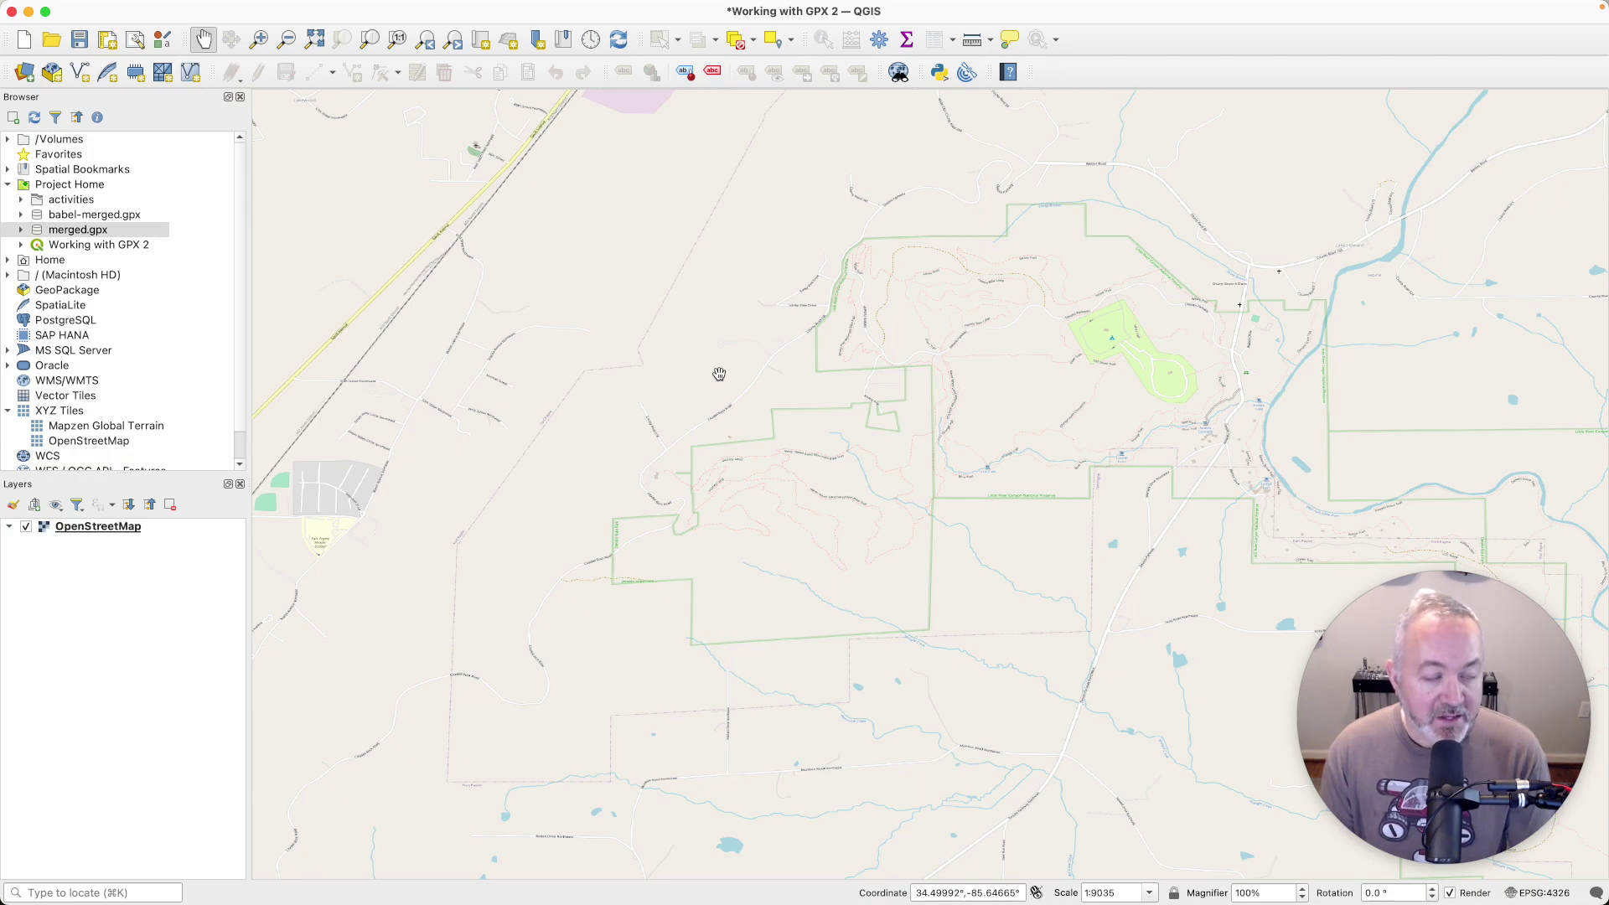
left_click(76, 231)
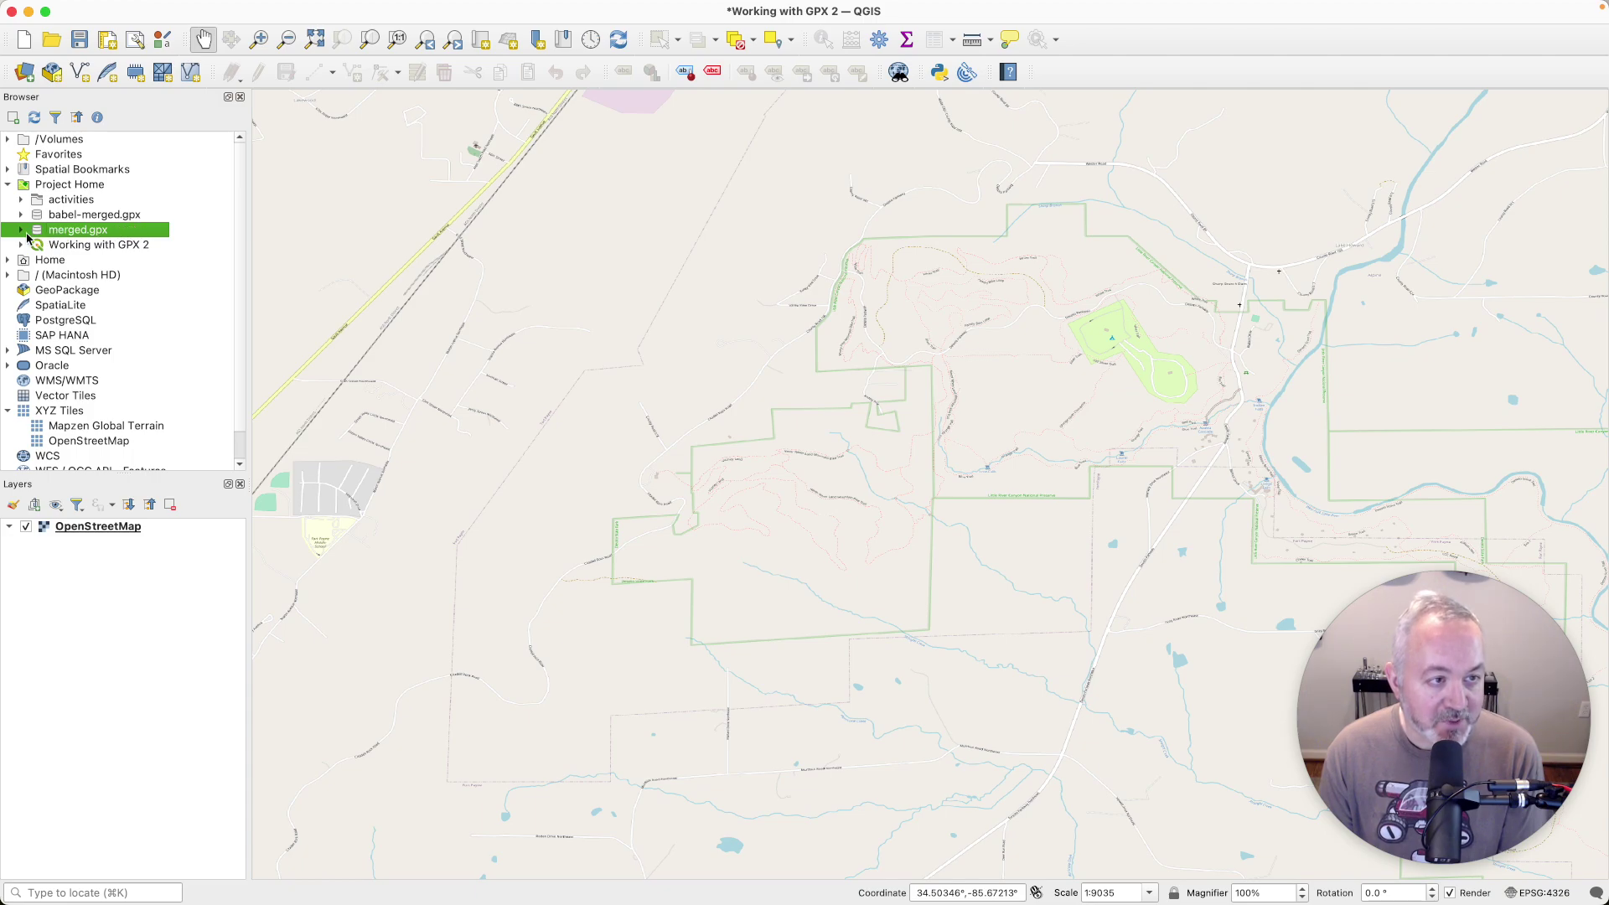
left_click_drag(29, 234, 99, 596)
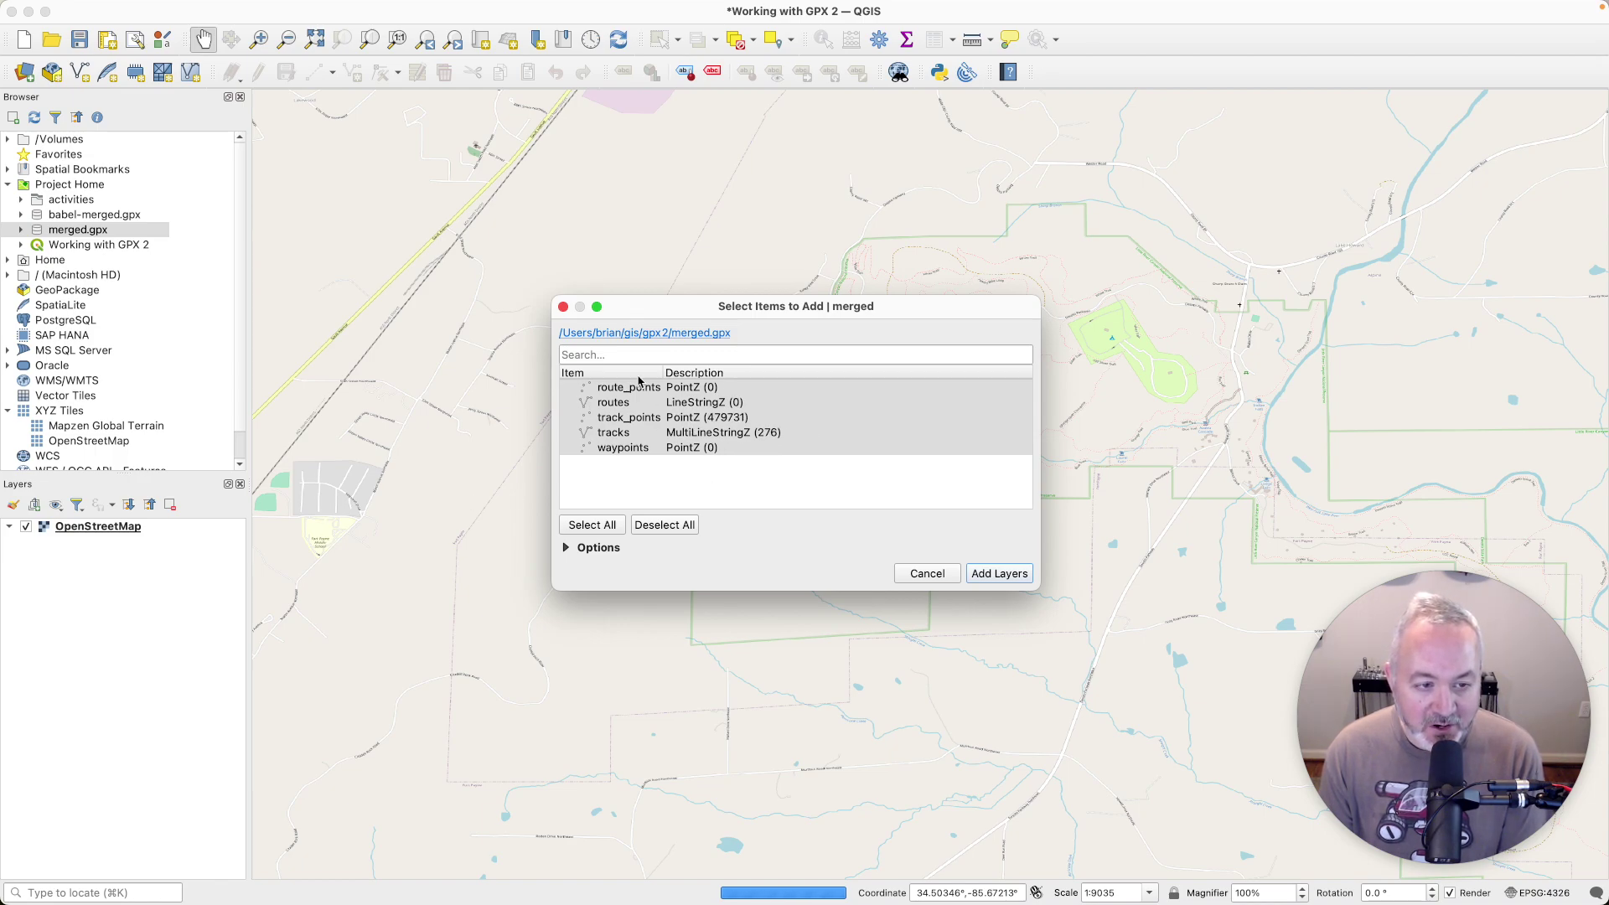
left_click(616, 434)
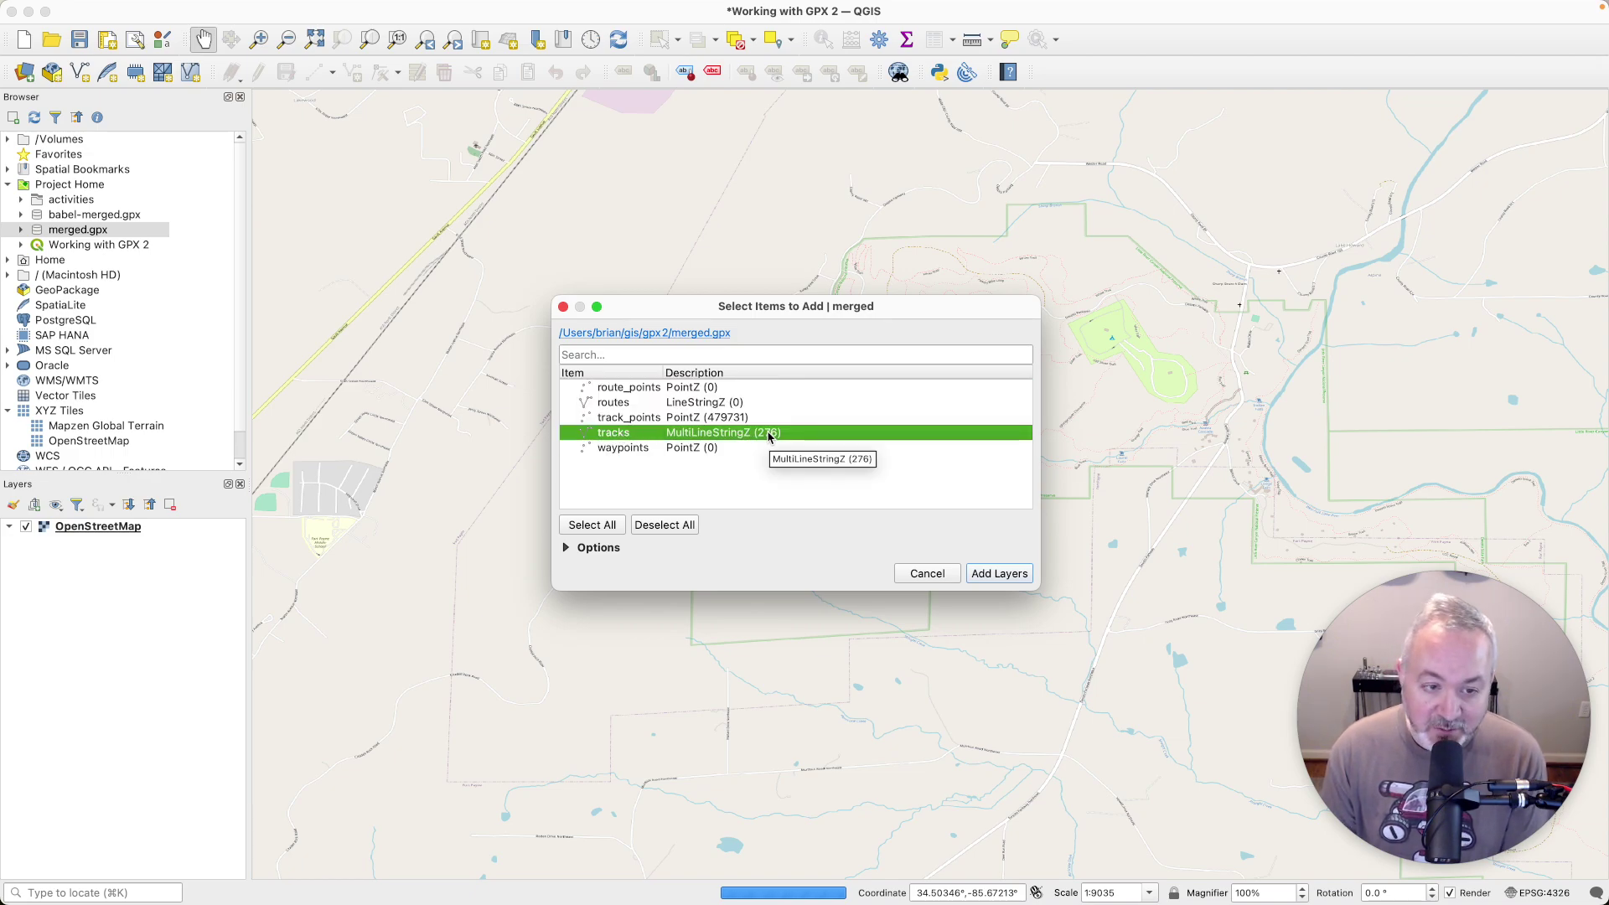
left_click(1012, 574)
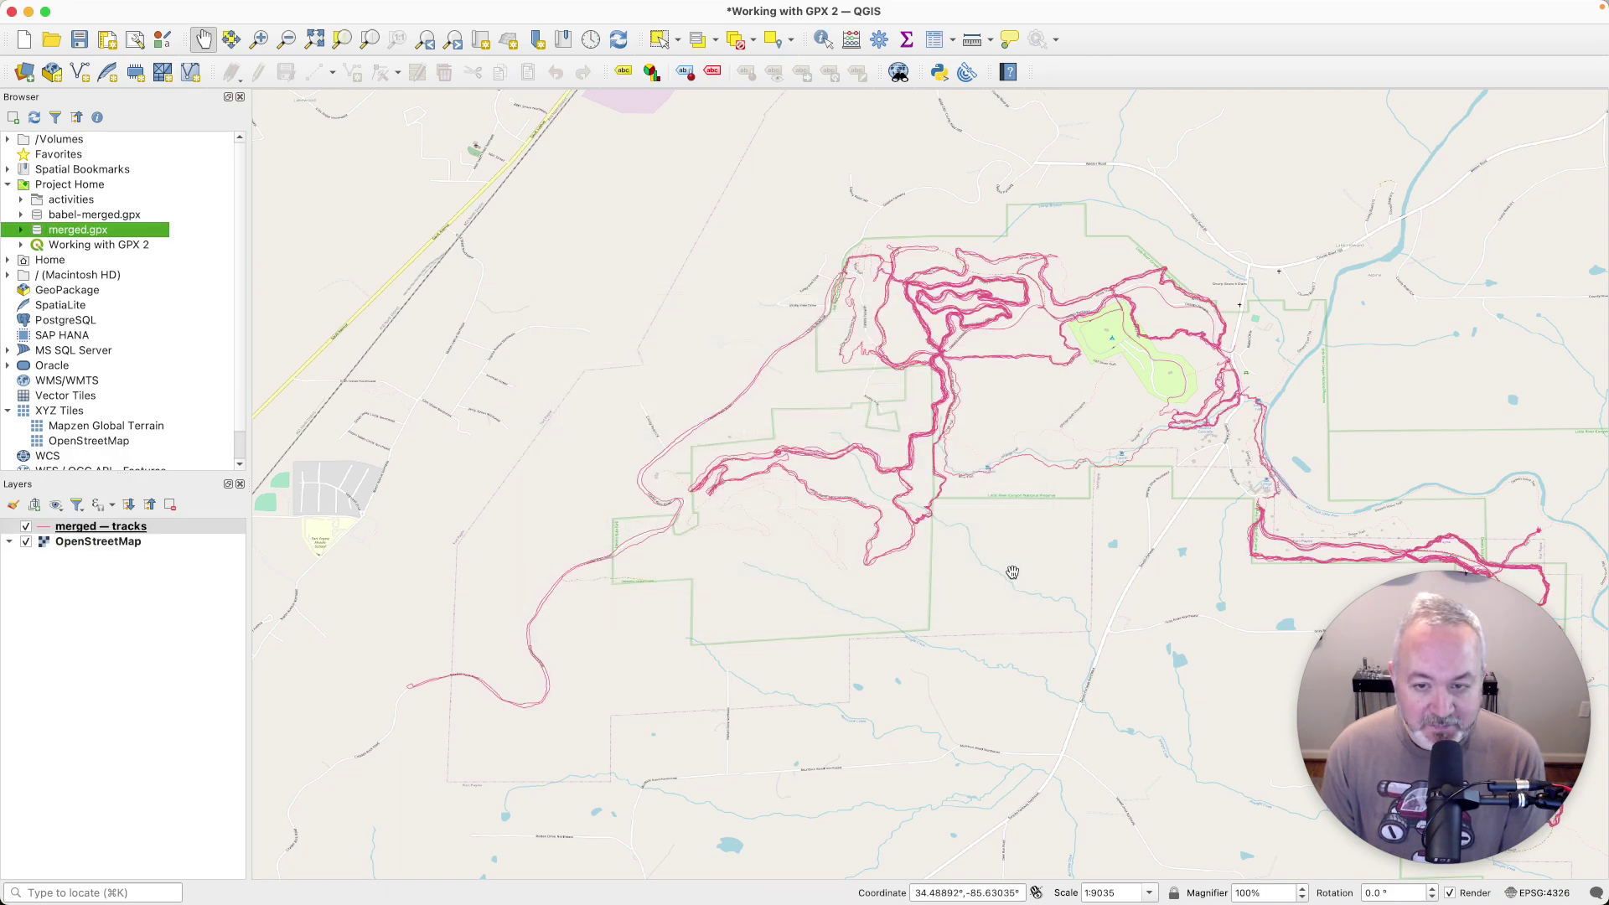
- Open the merged — tracks attribute table, dock it below the map and look through the values in the type column
right_click(125, 526)
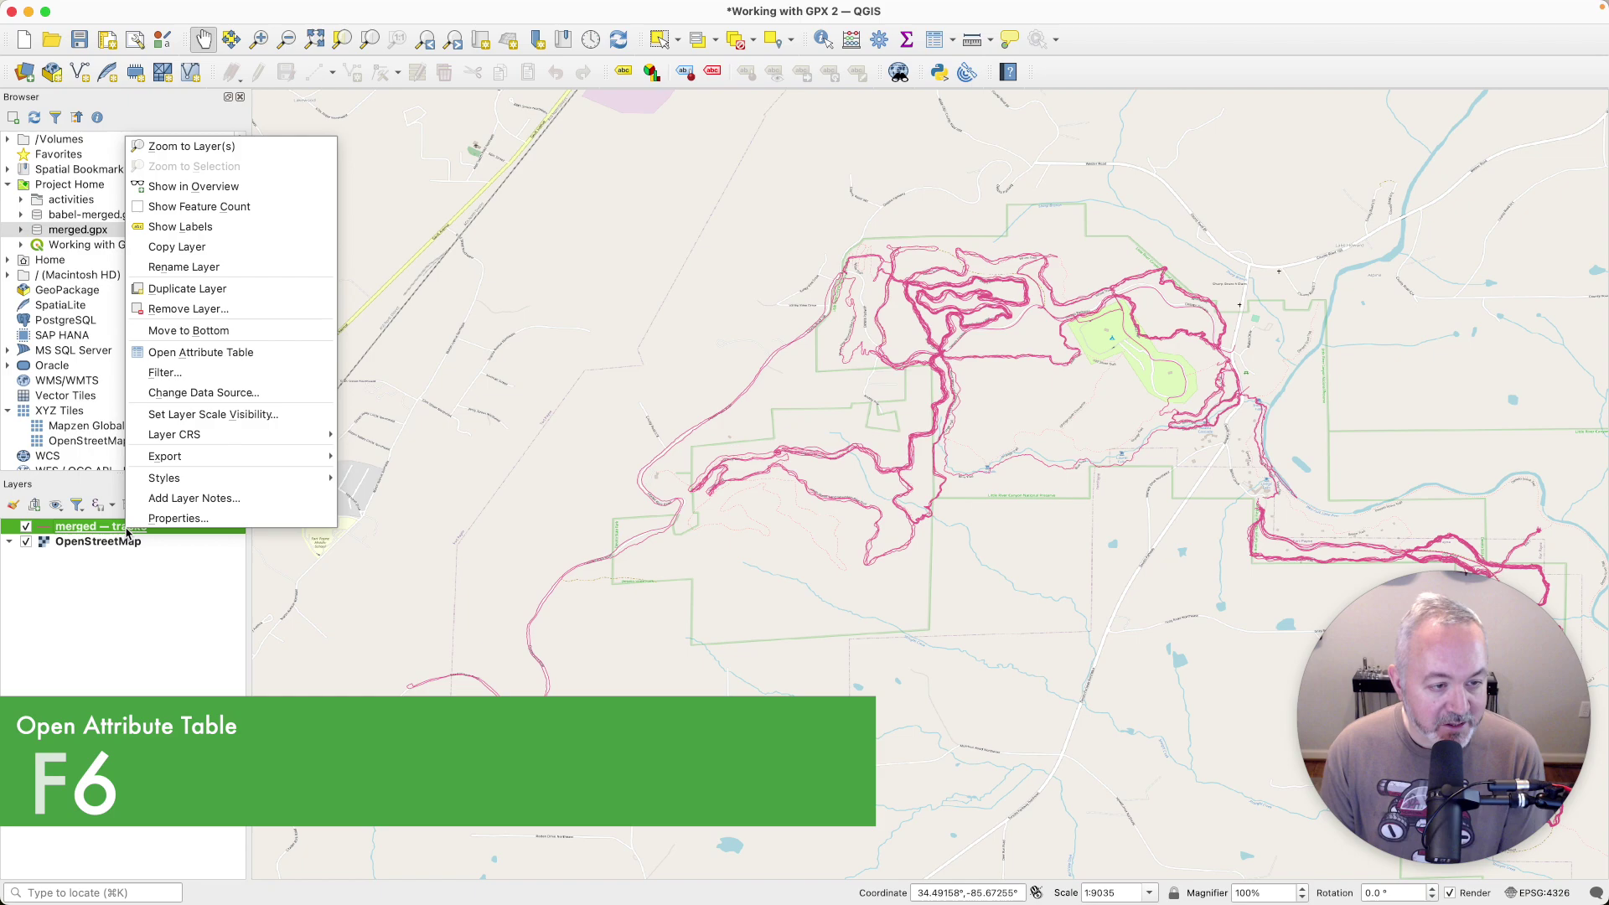
left_click(224, 353)
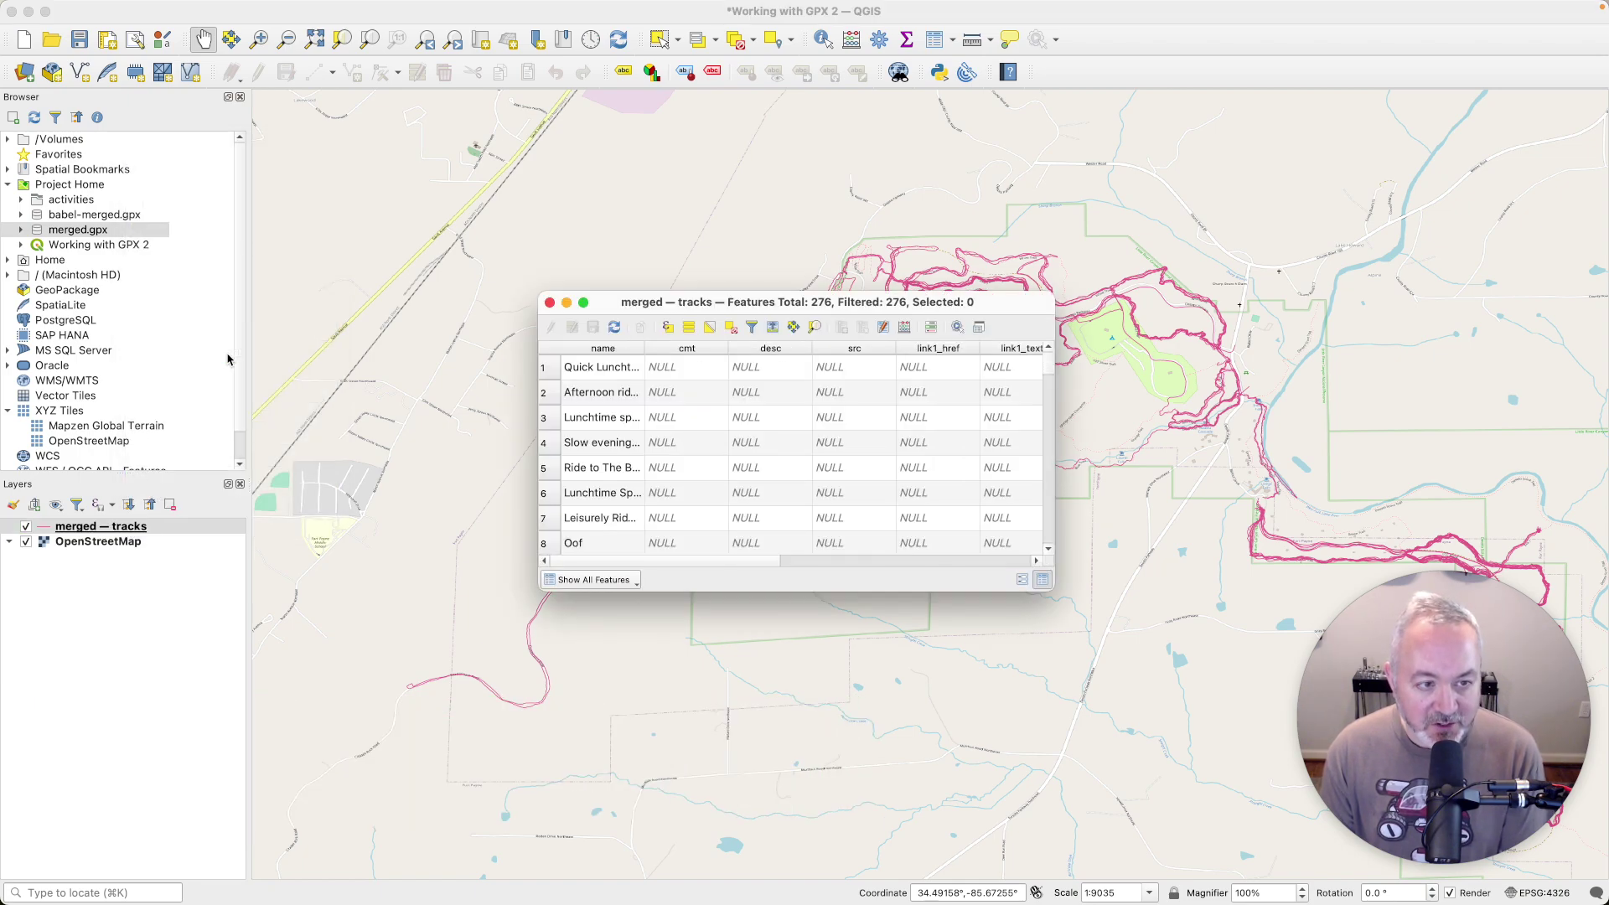
left_click(979, 328)
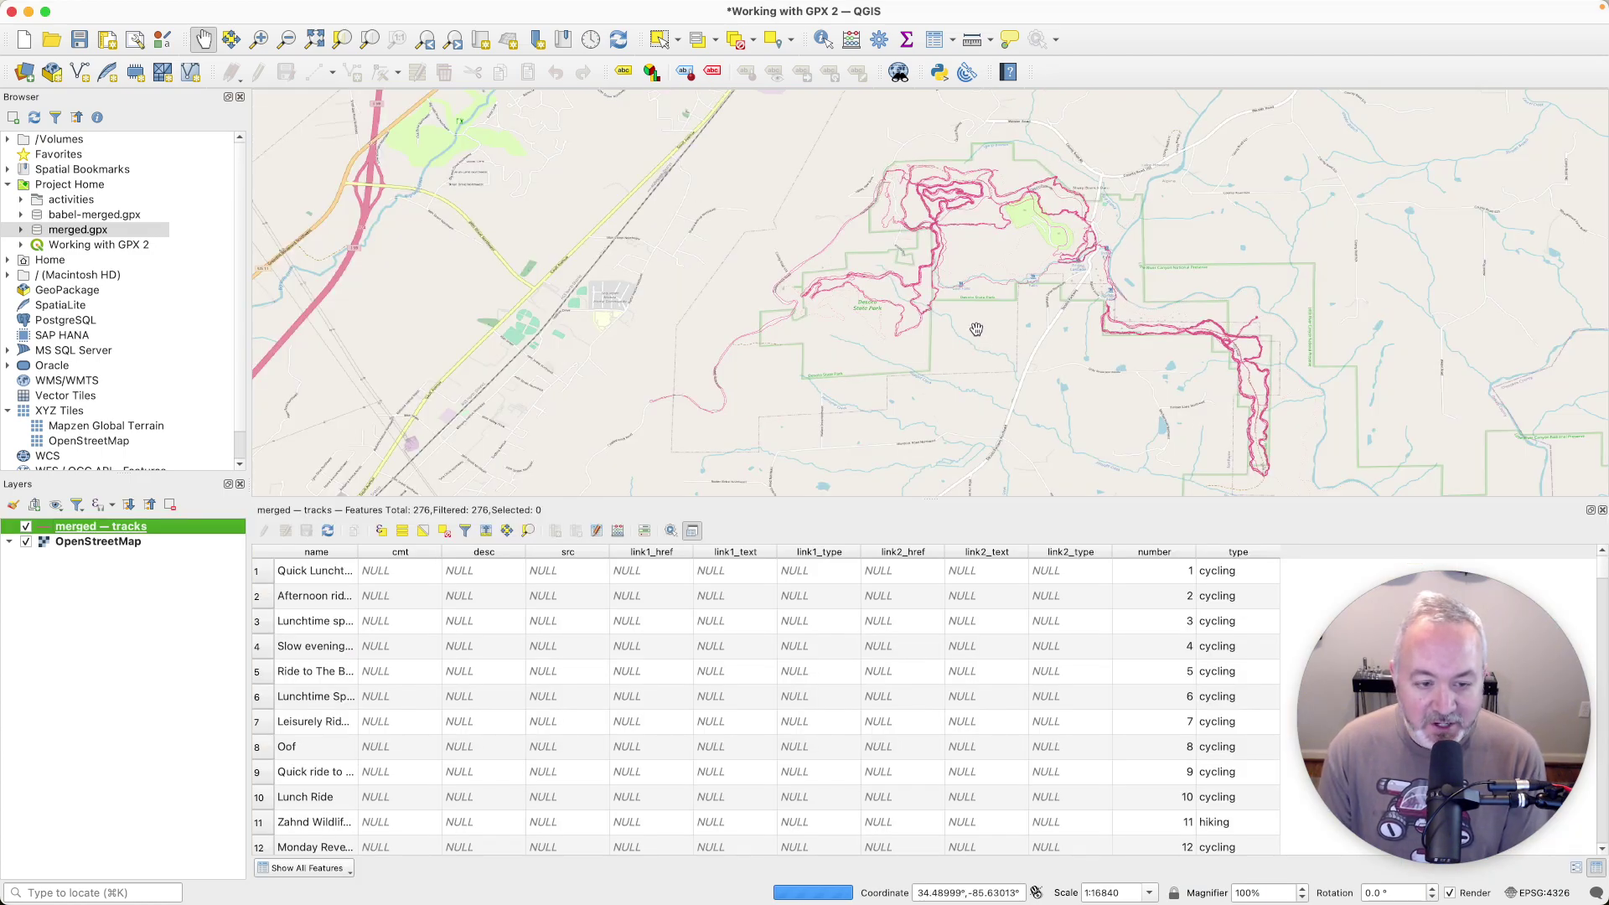
left_click(1235, 573)
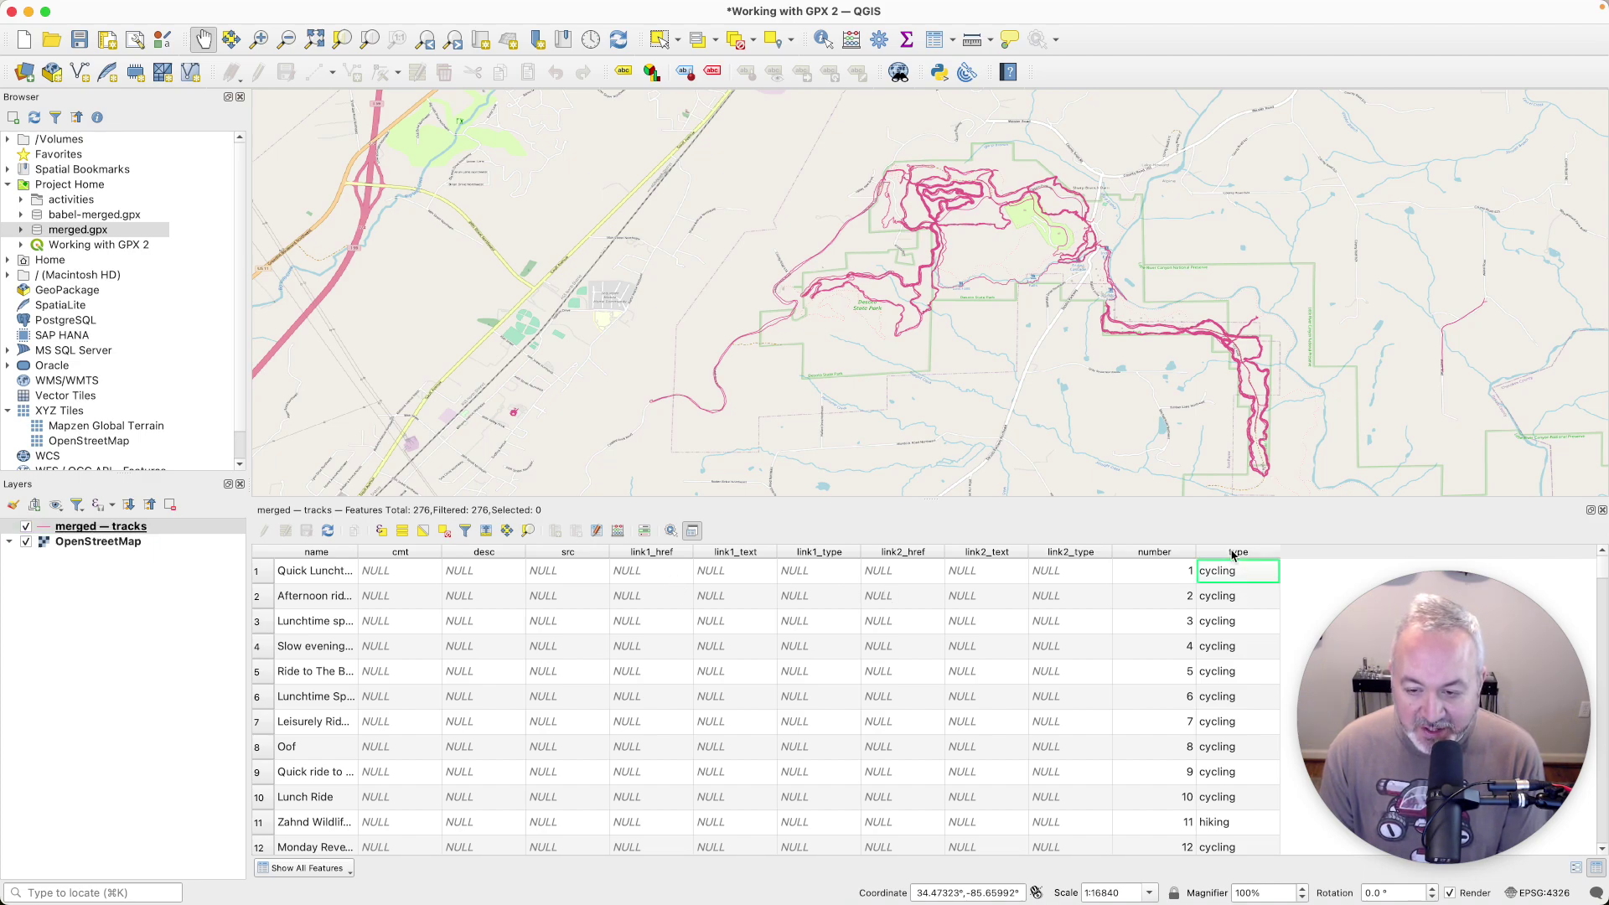
scroll(1241, 645, "down", 15)
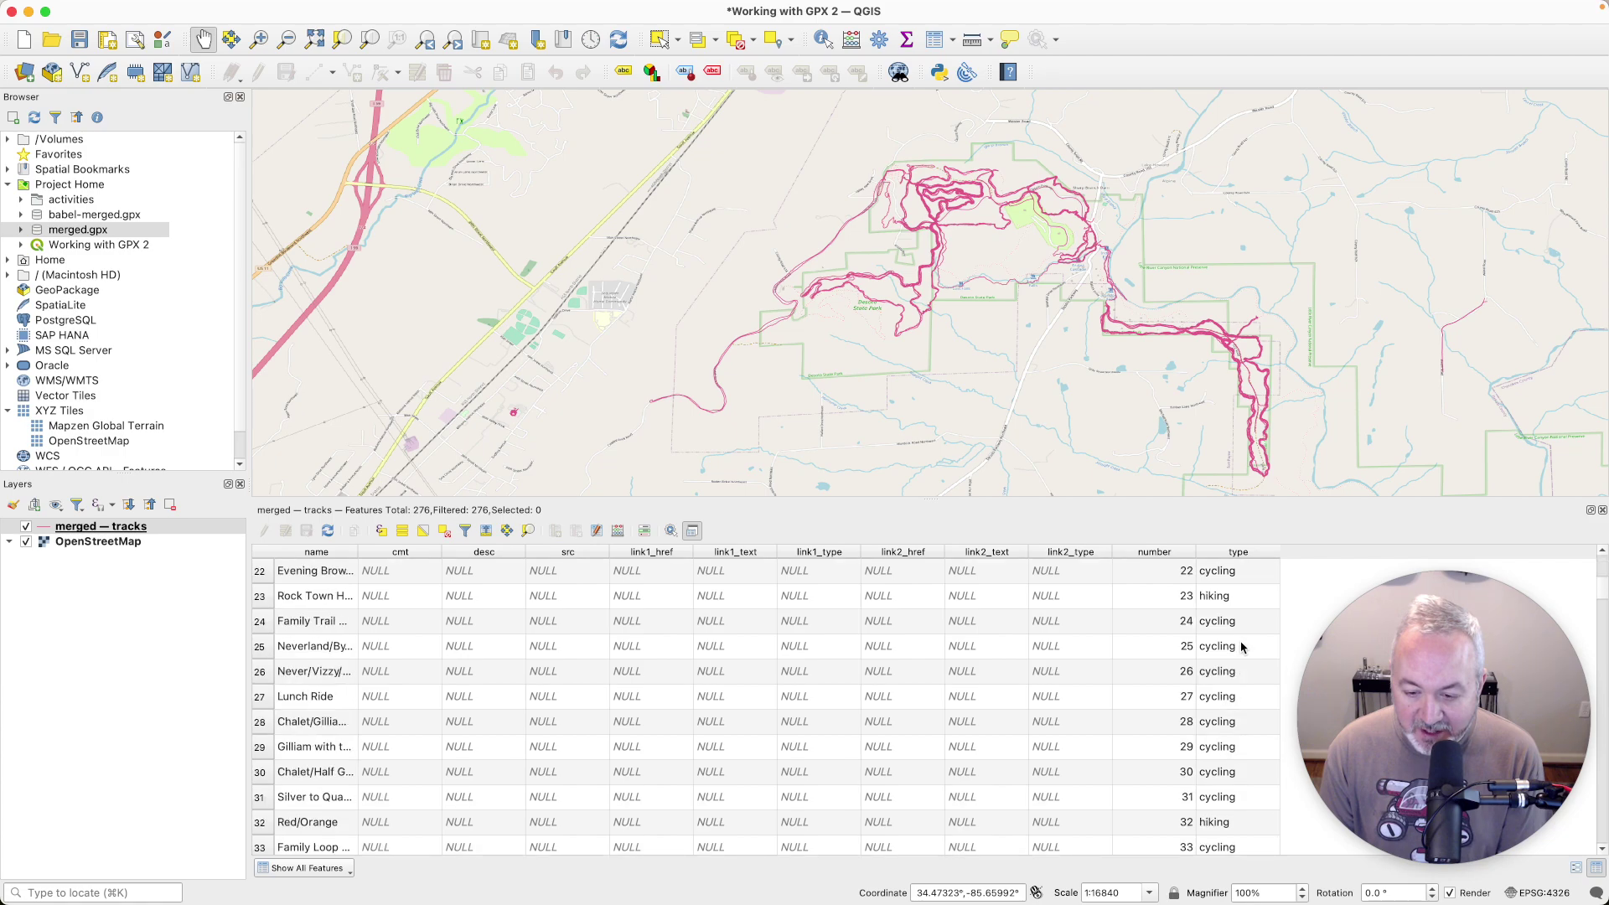
scroll(1241, 646, "down", 17)
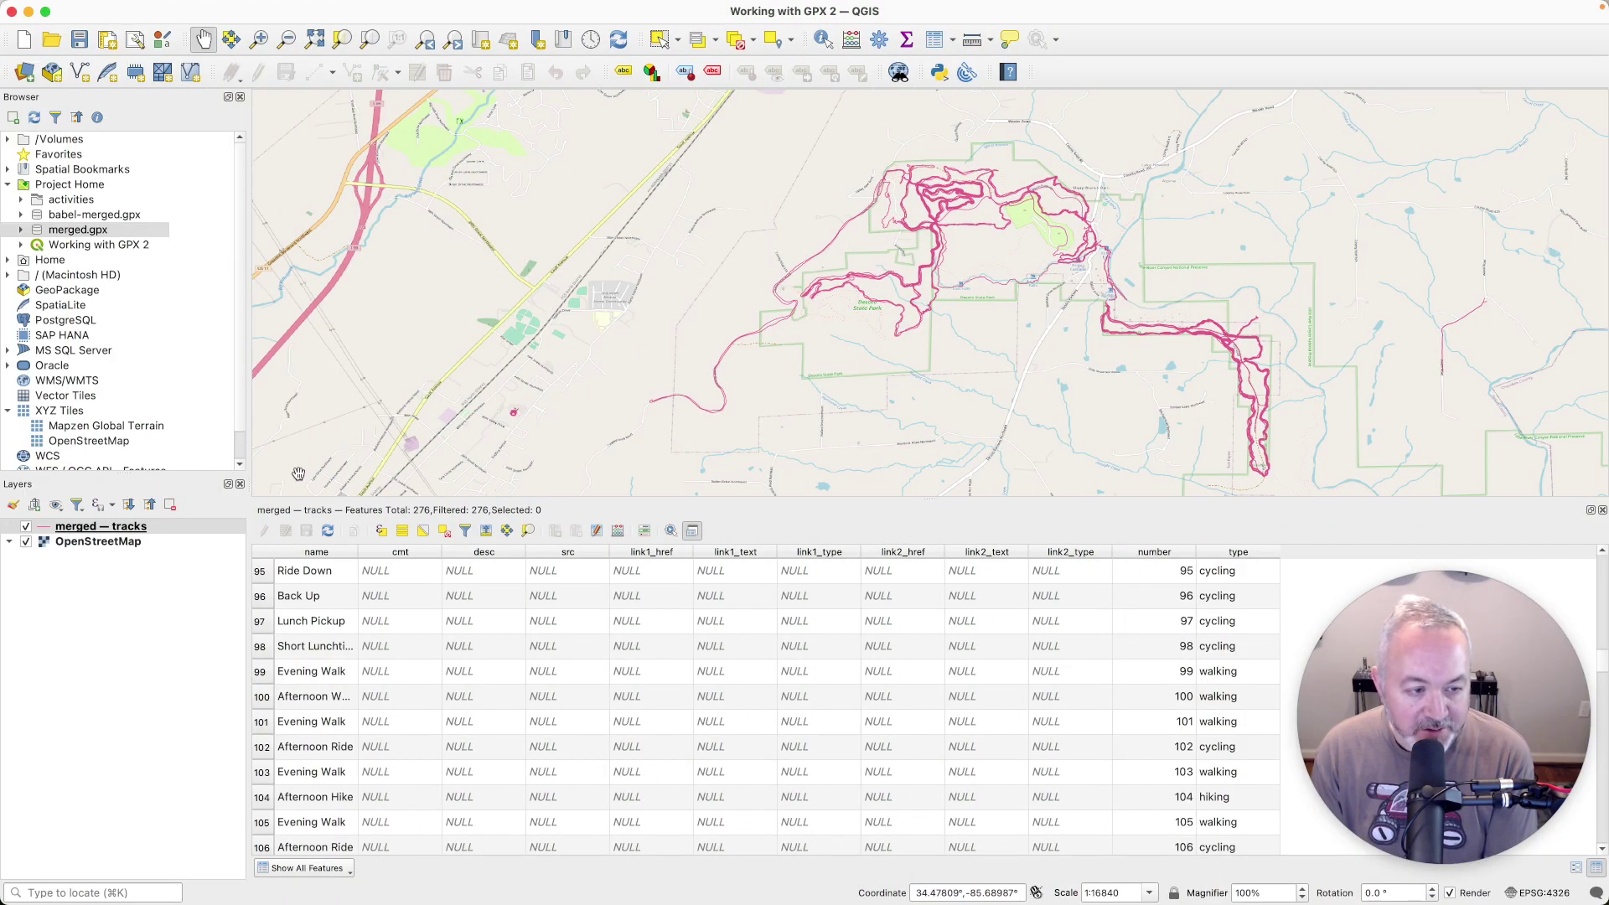
- Style the merged — tracks layer with the simple red line symbol
double_click(114, 529)
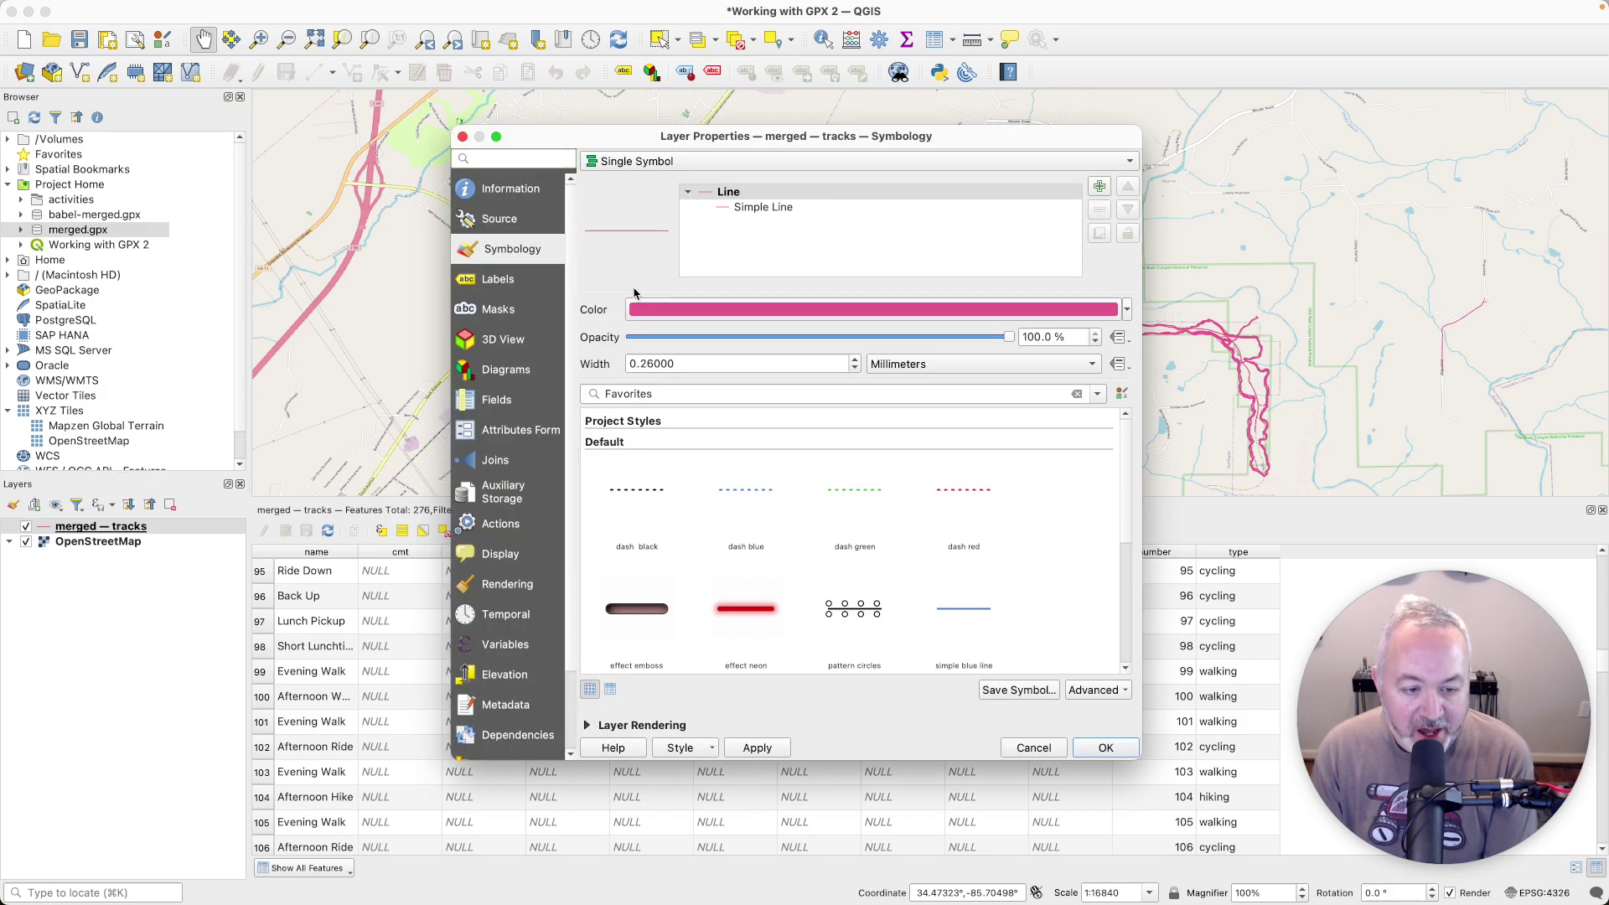
scroll(819, 538, "down", 5)
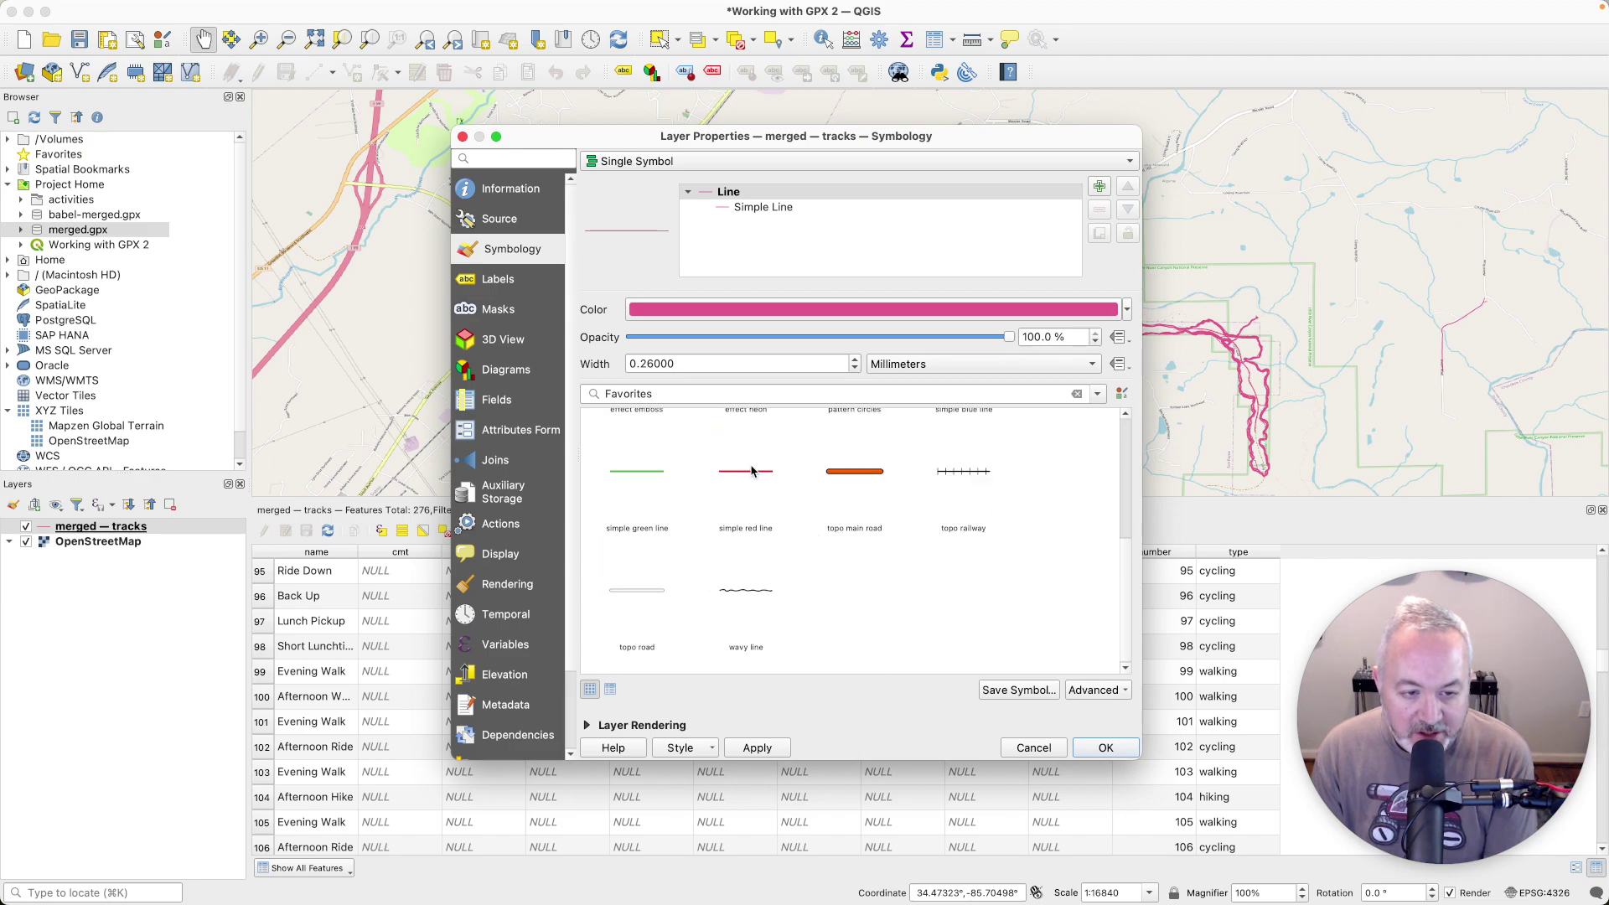
left_click(751, 472)
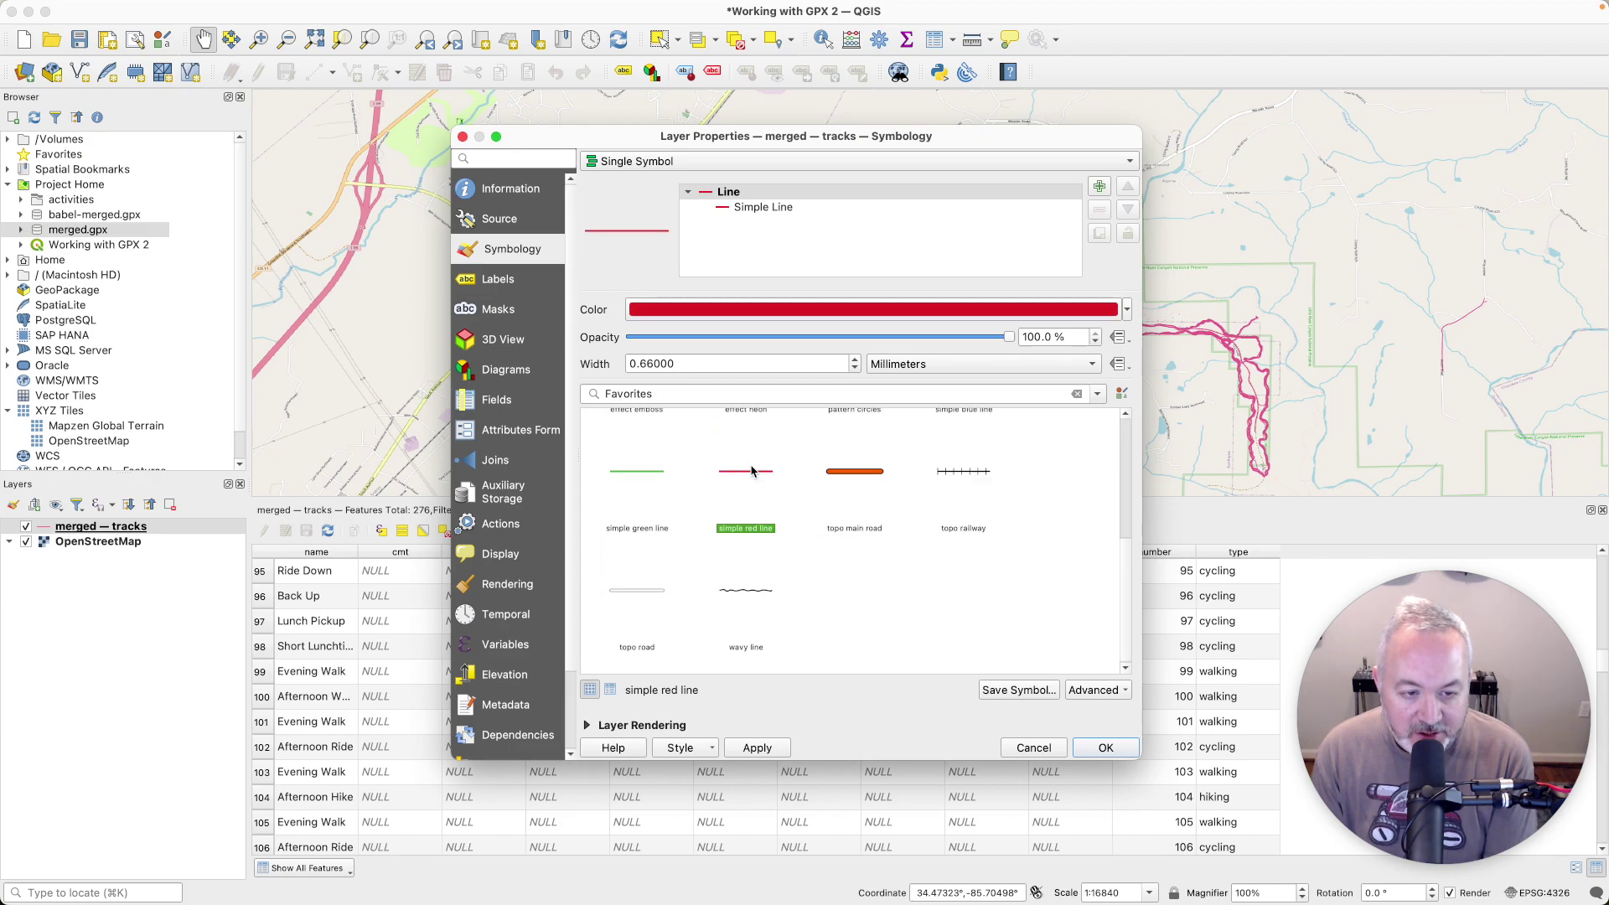
left_click(1083, 755)
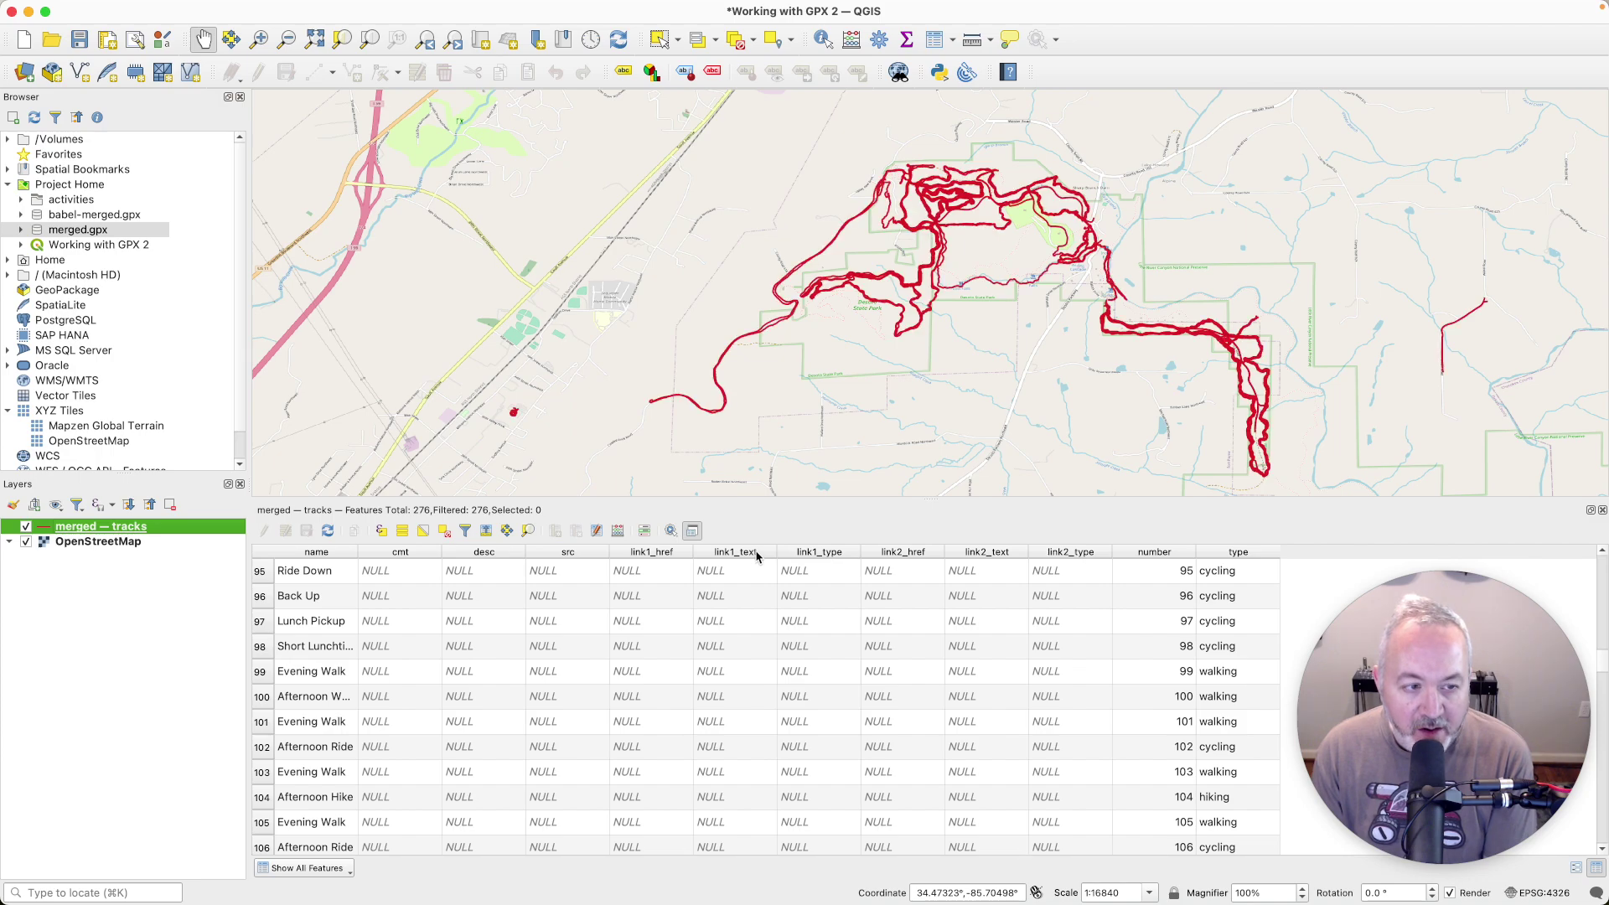
- Select the cluster of merged — tracks features around Desoto State Park with an area selection, leaving out the isolated tracks nearby
right_click(130, 530)
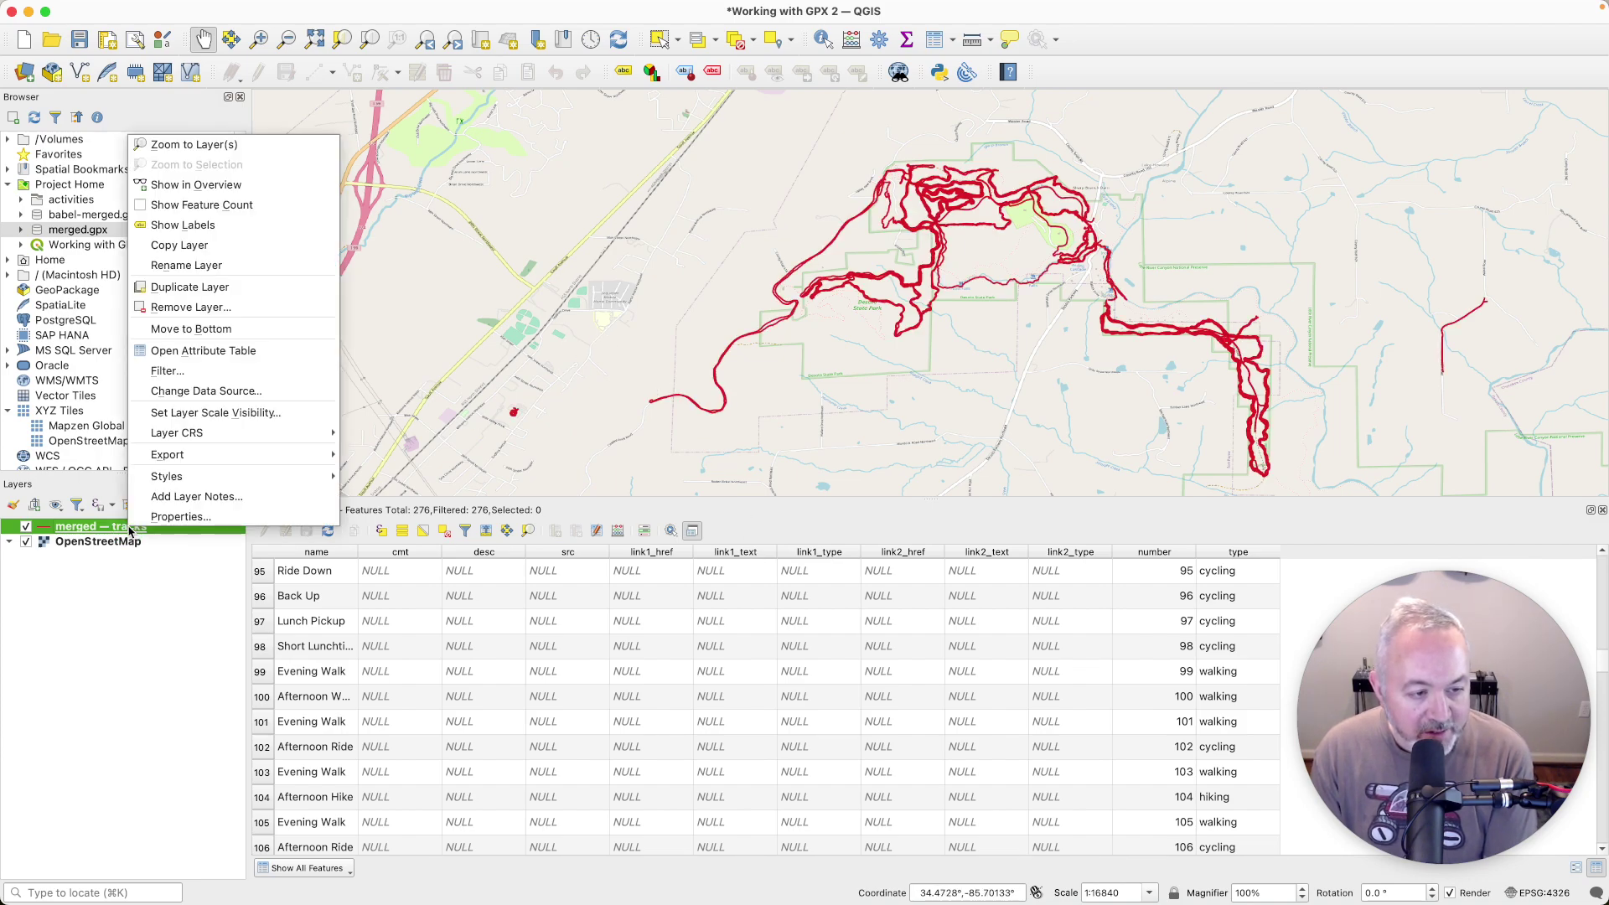
left_click(196, 145)
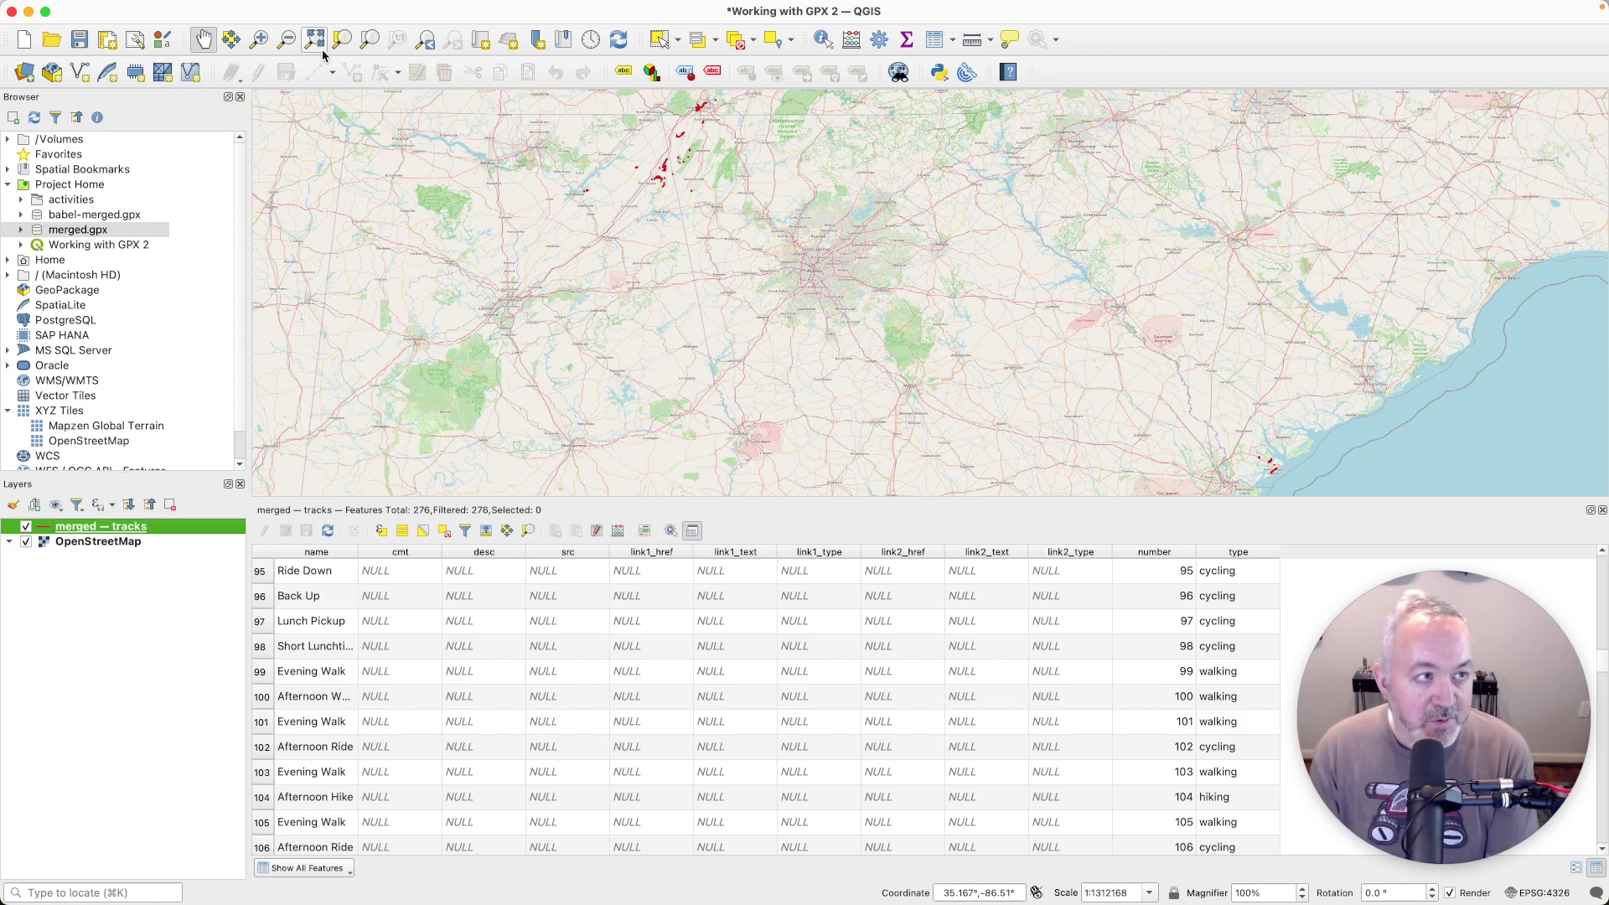
left_click(259, 40)
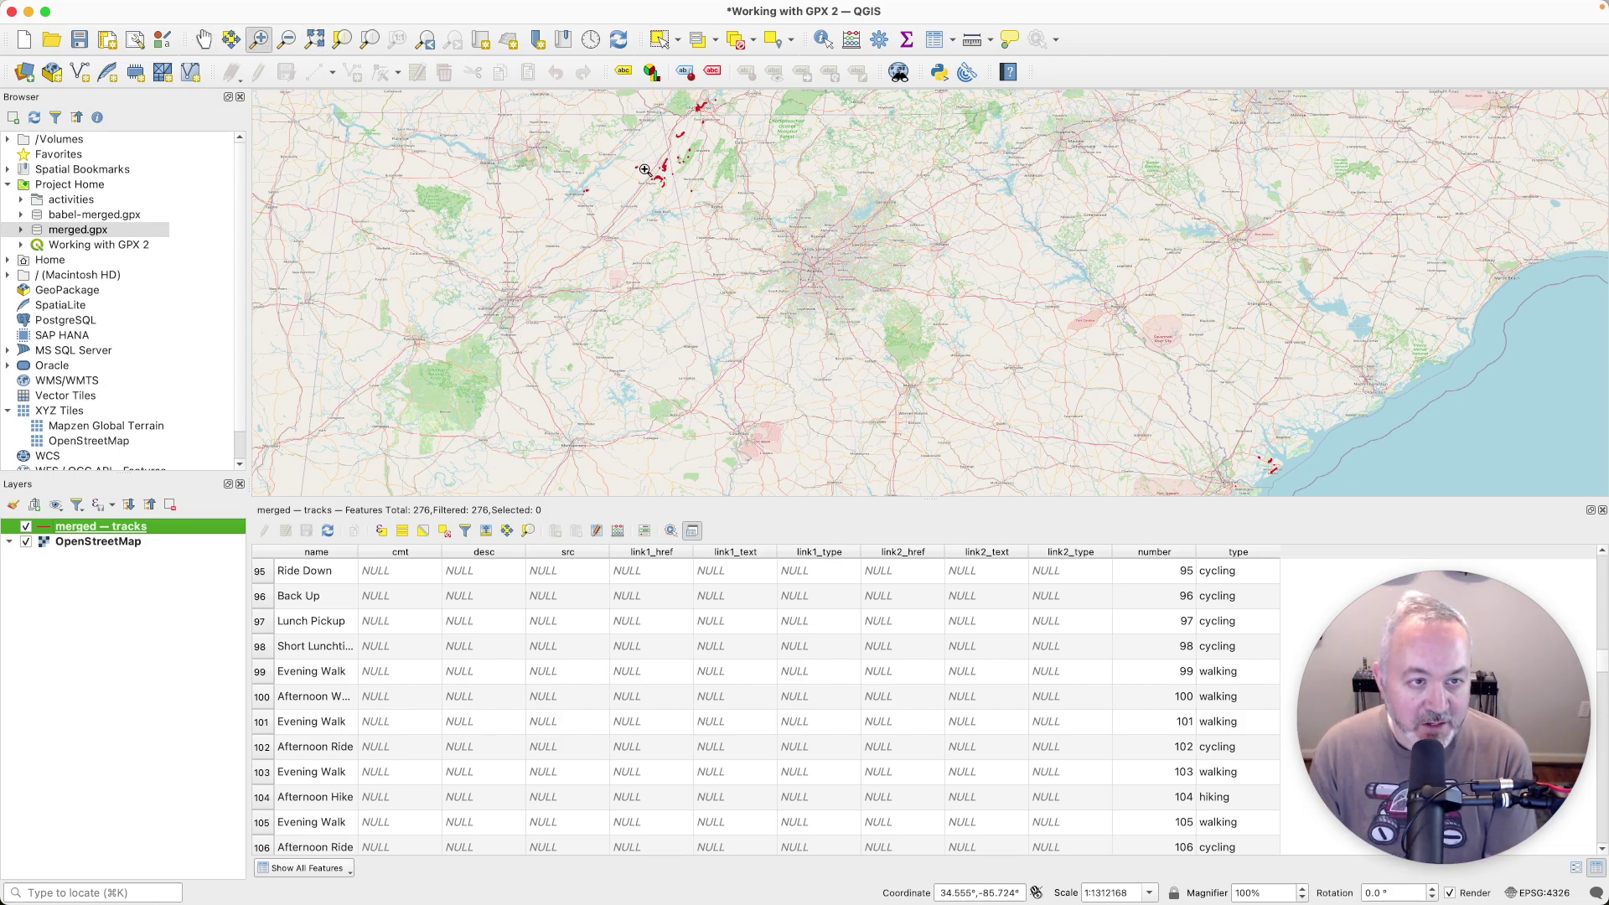
left_click_drag(644, 170, 684, 201)
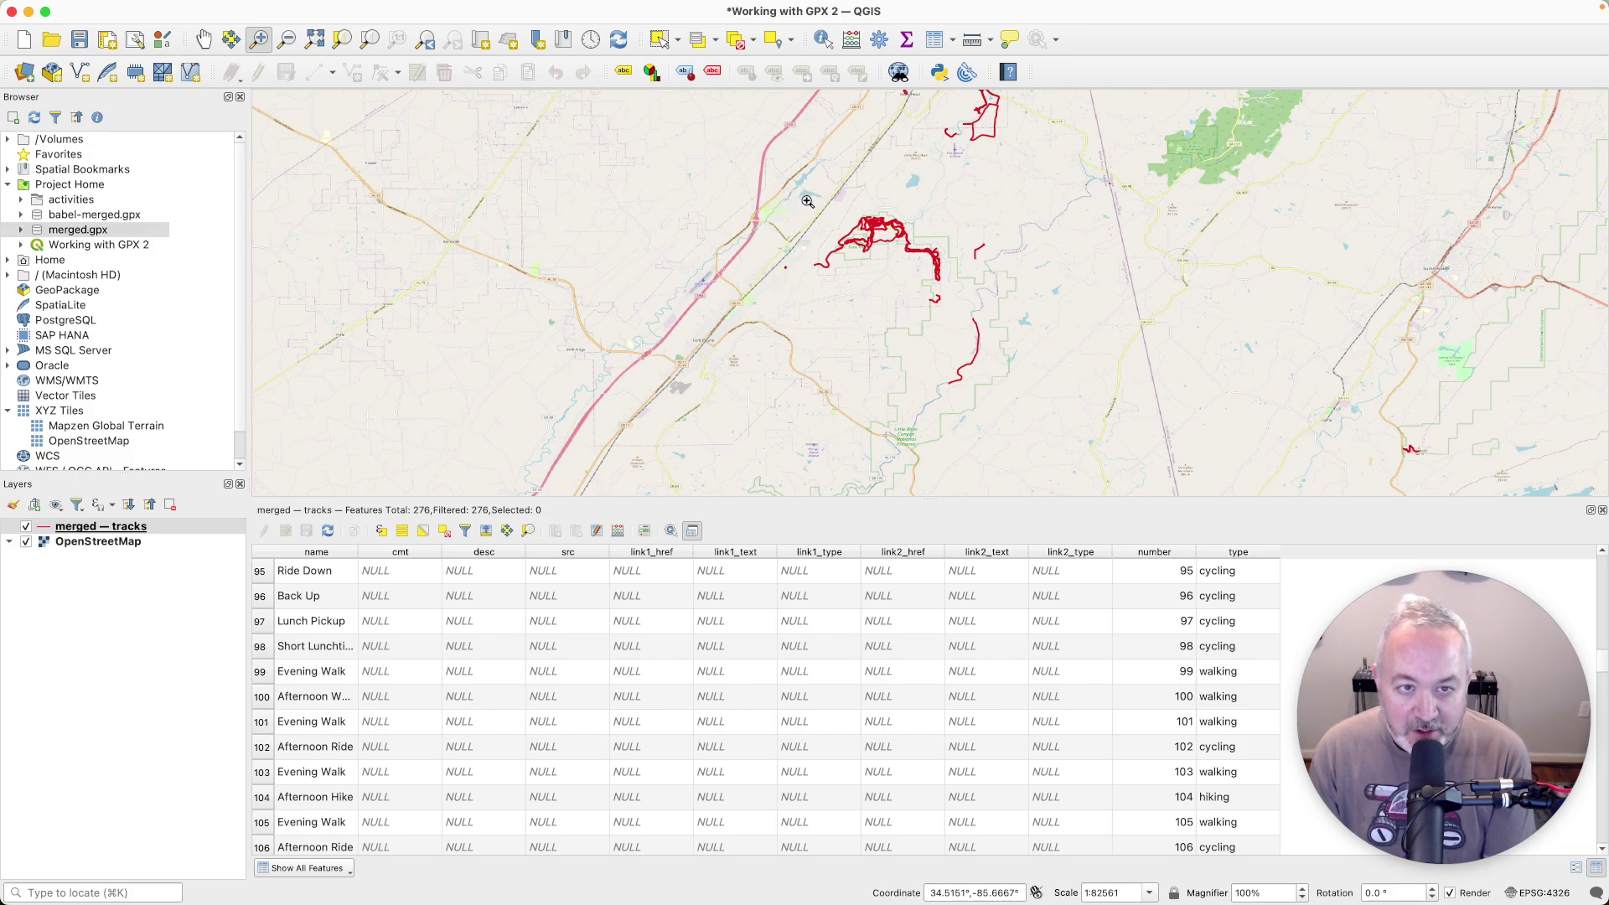
left_click_drag(806, 202, 954, 309)
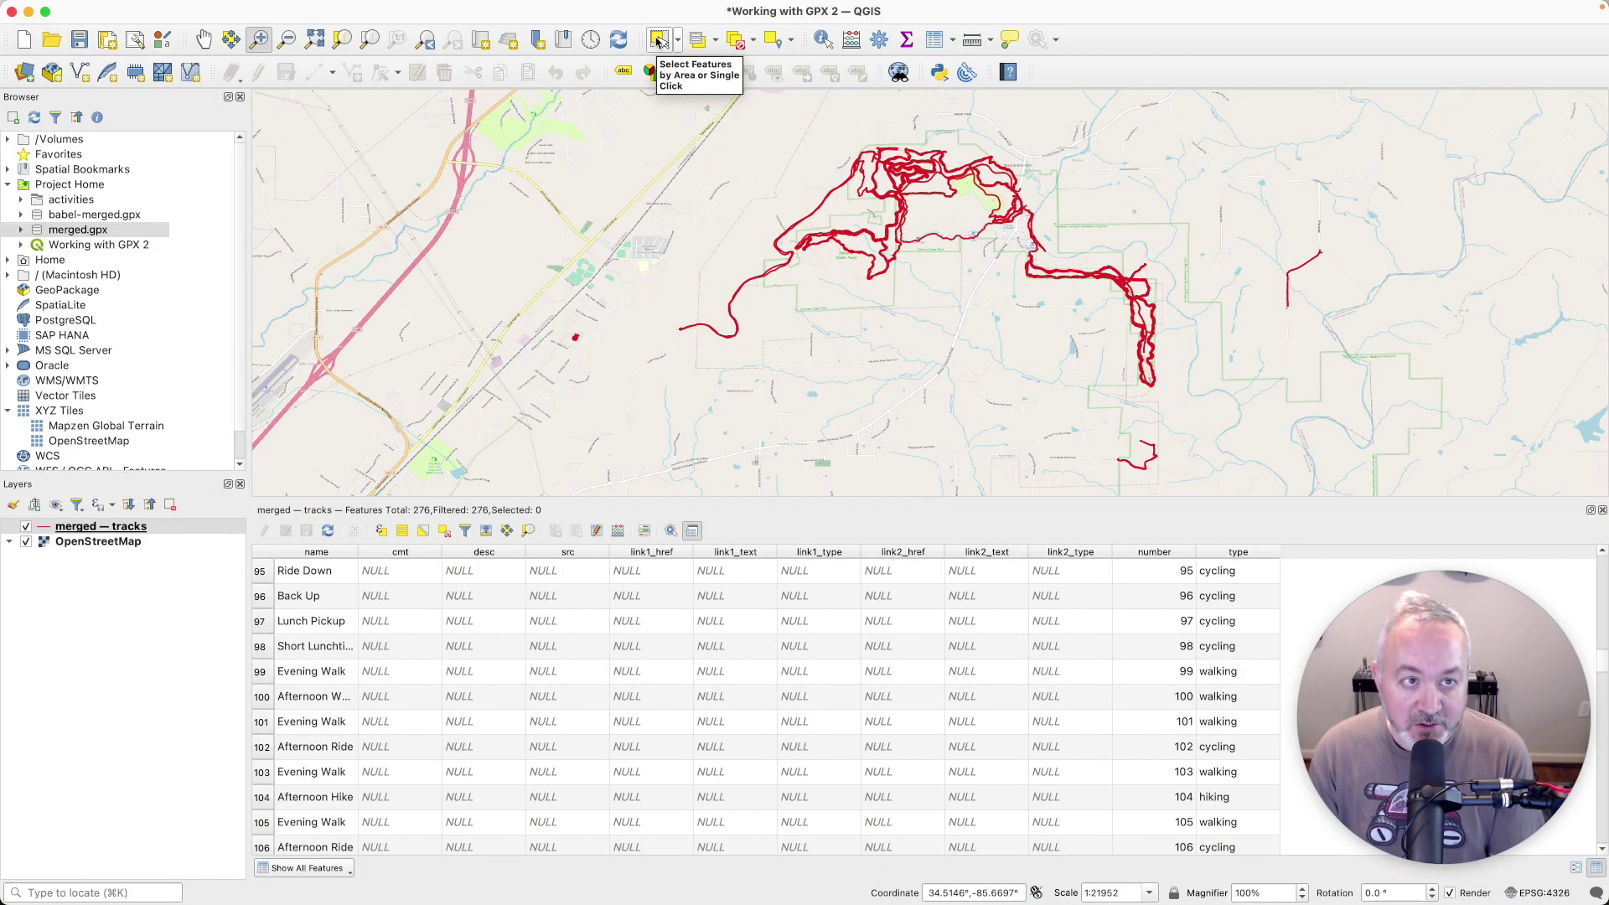
left_click(659, 40)
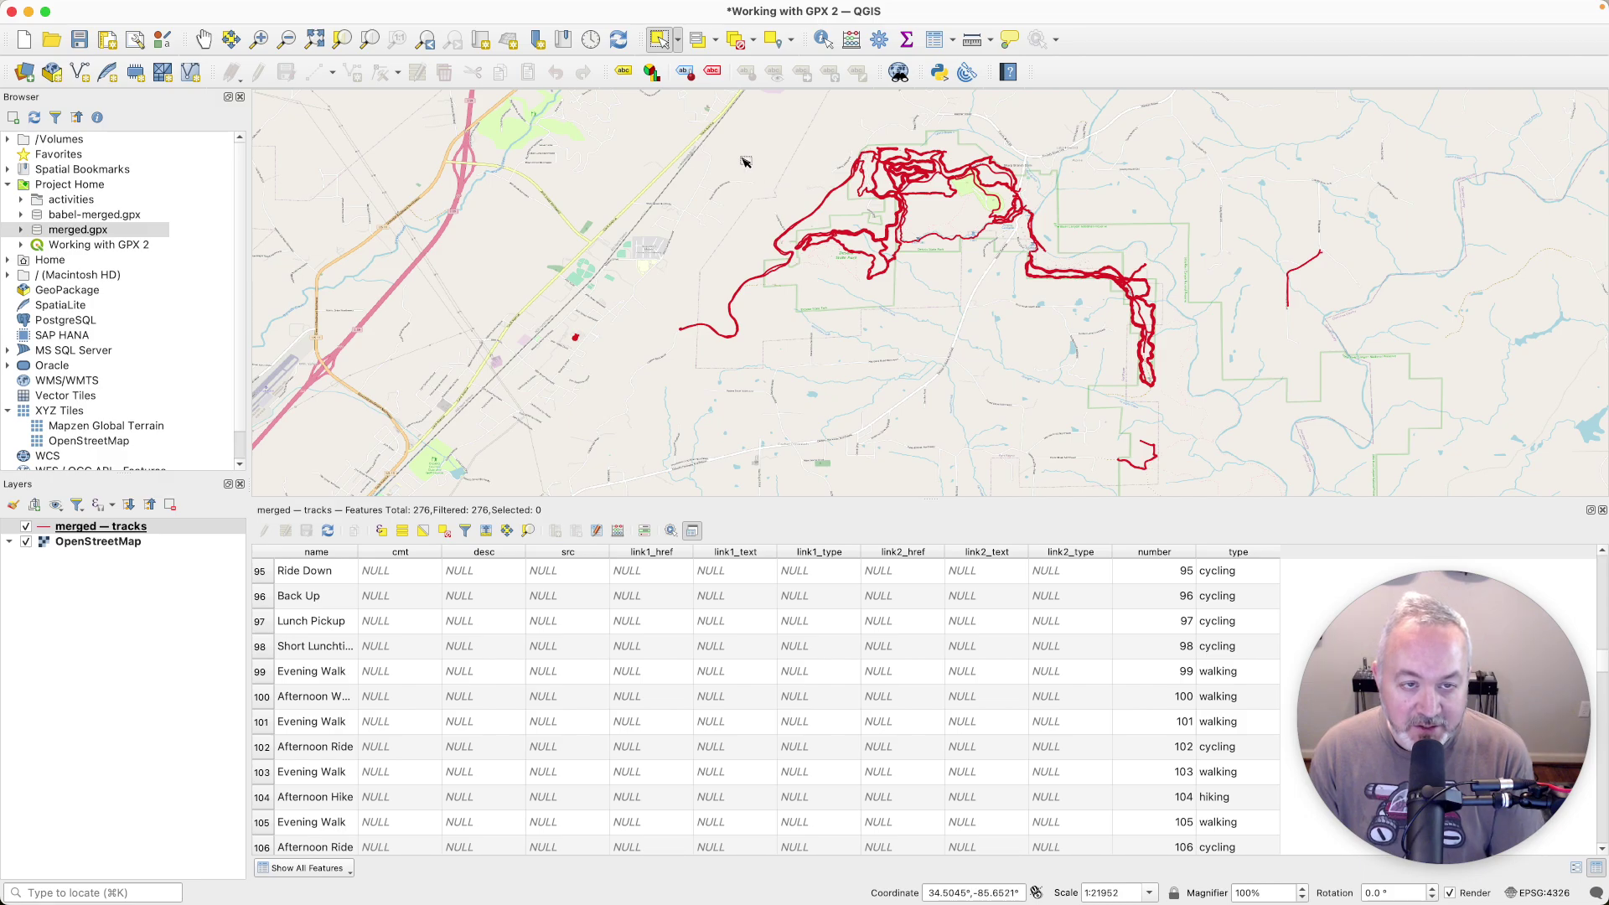
mouse_move(652, 123)
left_mouse_down()
mouse_move(1031, 381)
mouse_move(1177, 413)
left_mouse_up()
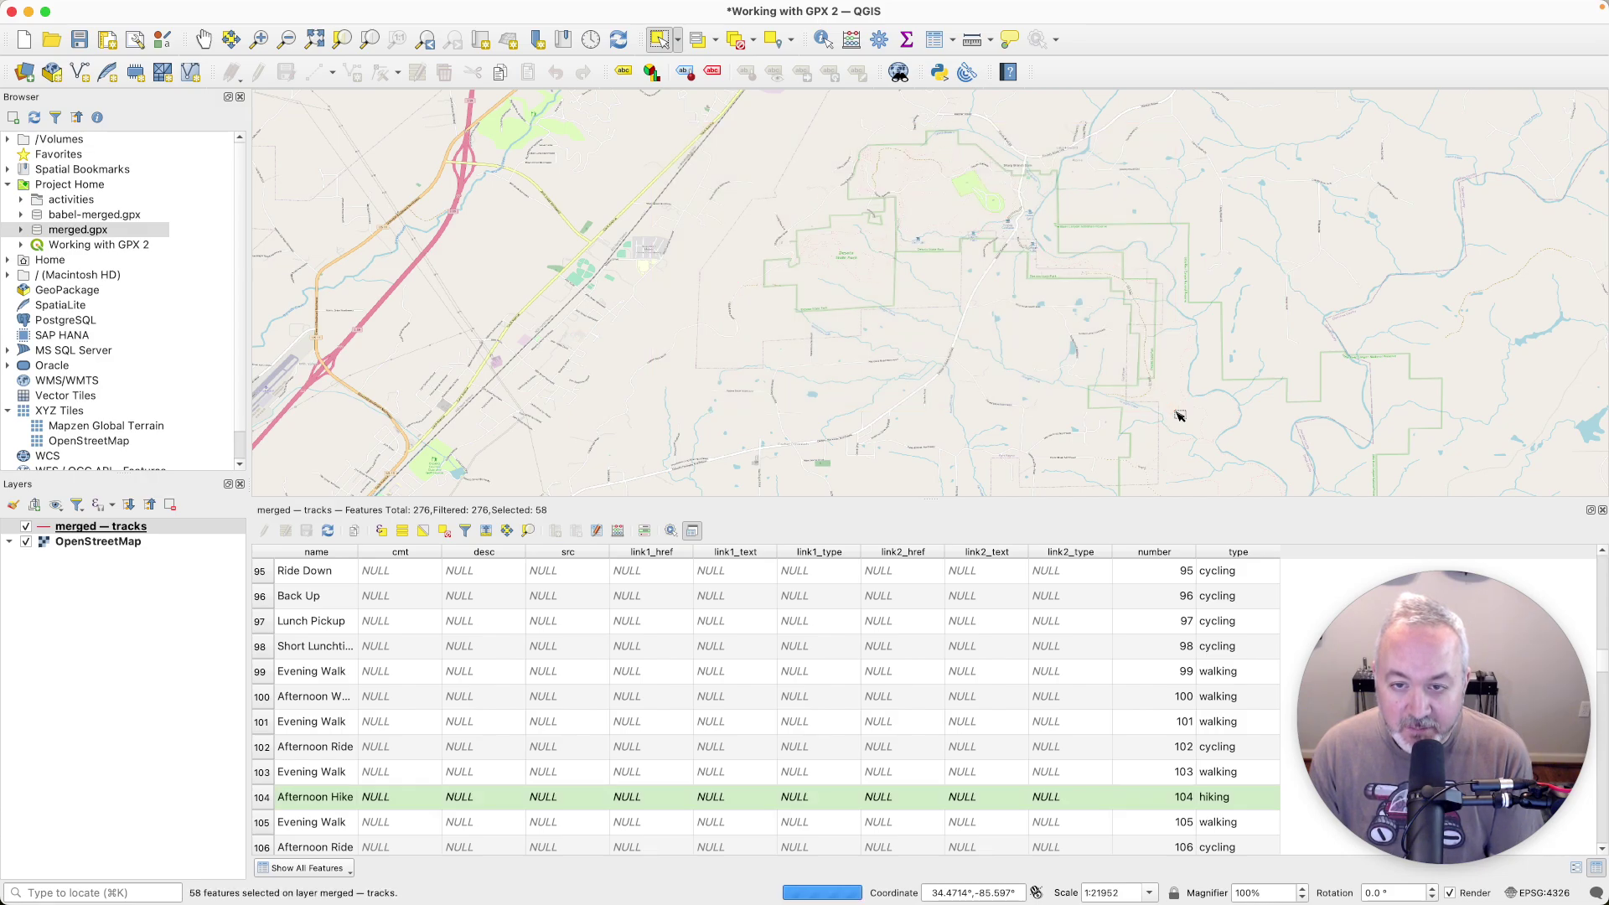
right_click(1177, 413)
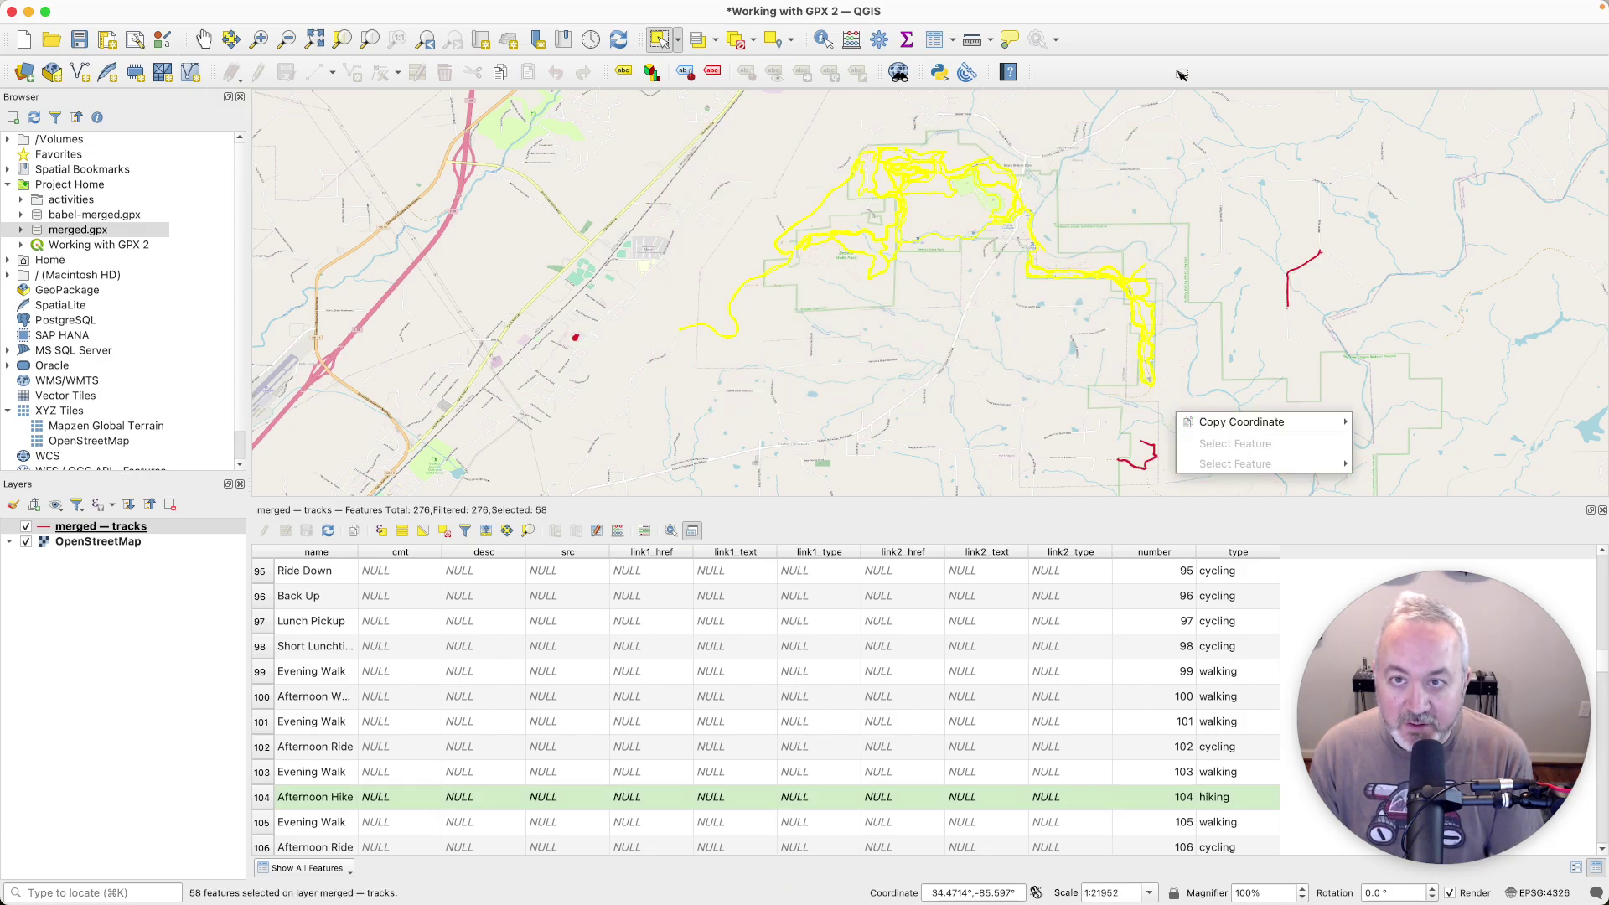
left_click(1238, 86)
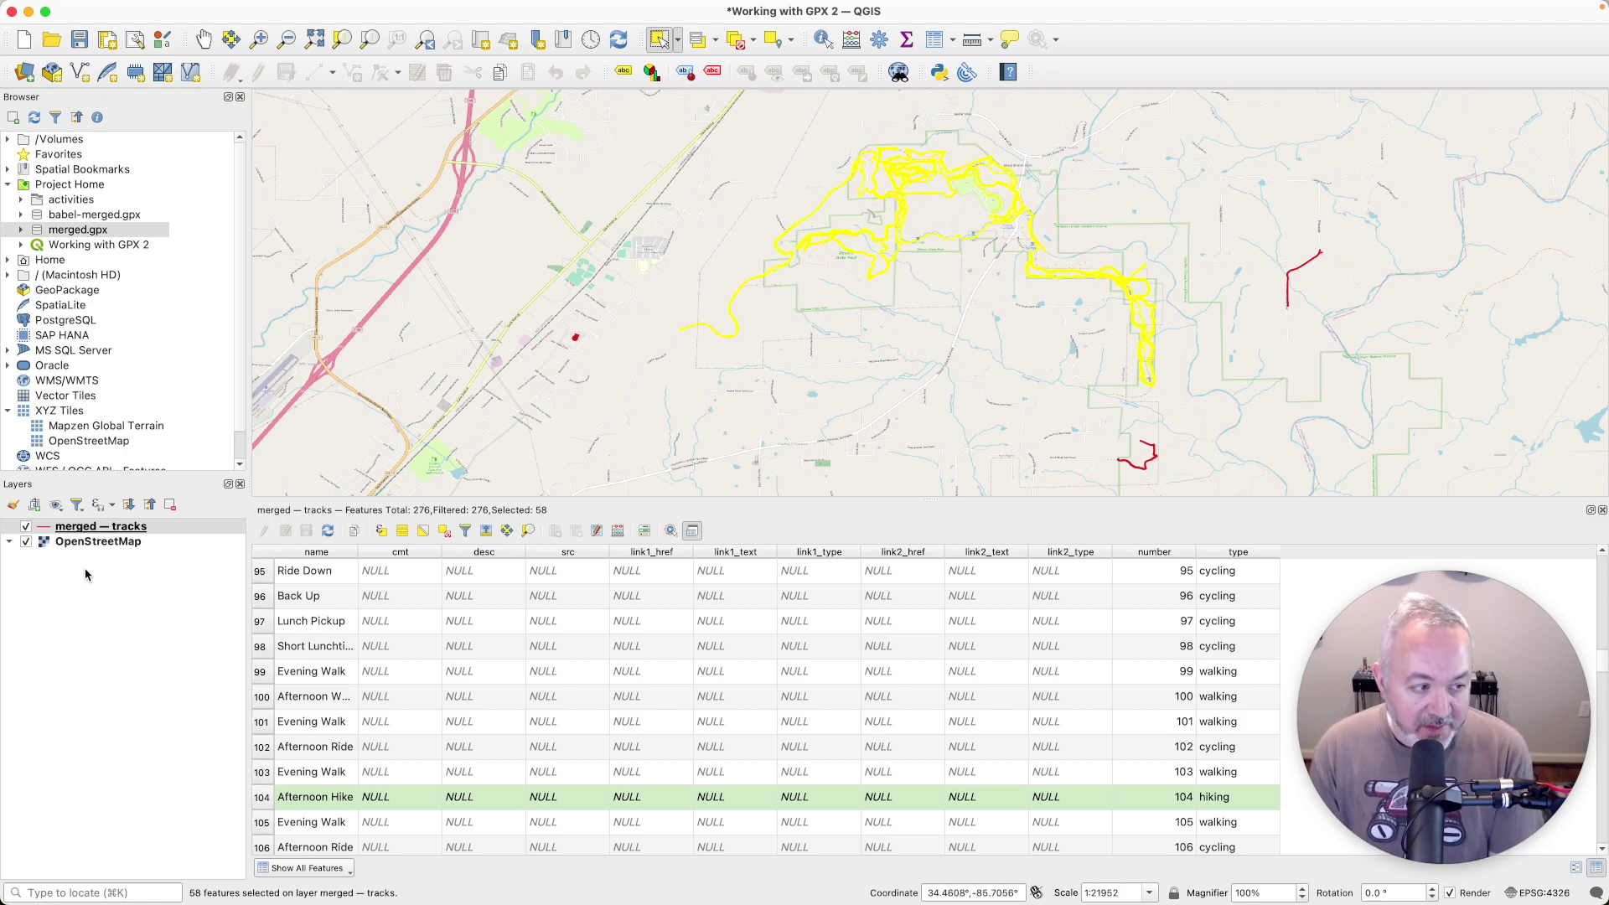
- Start exporting only the selected features of merged — tracks, with GPS eXchange Format [GPX] as the format
right_click(110, 529)
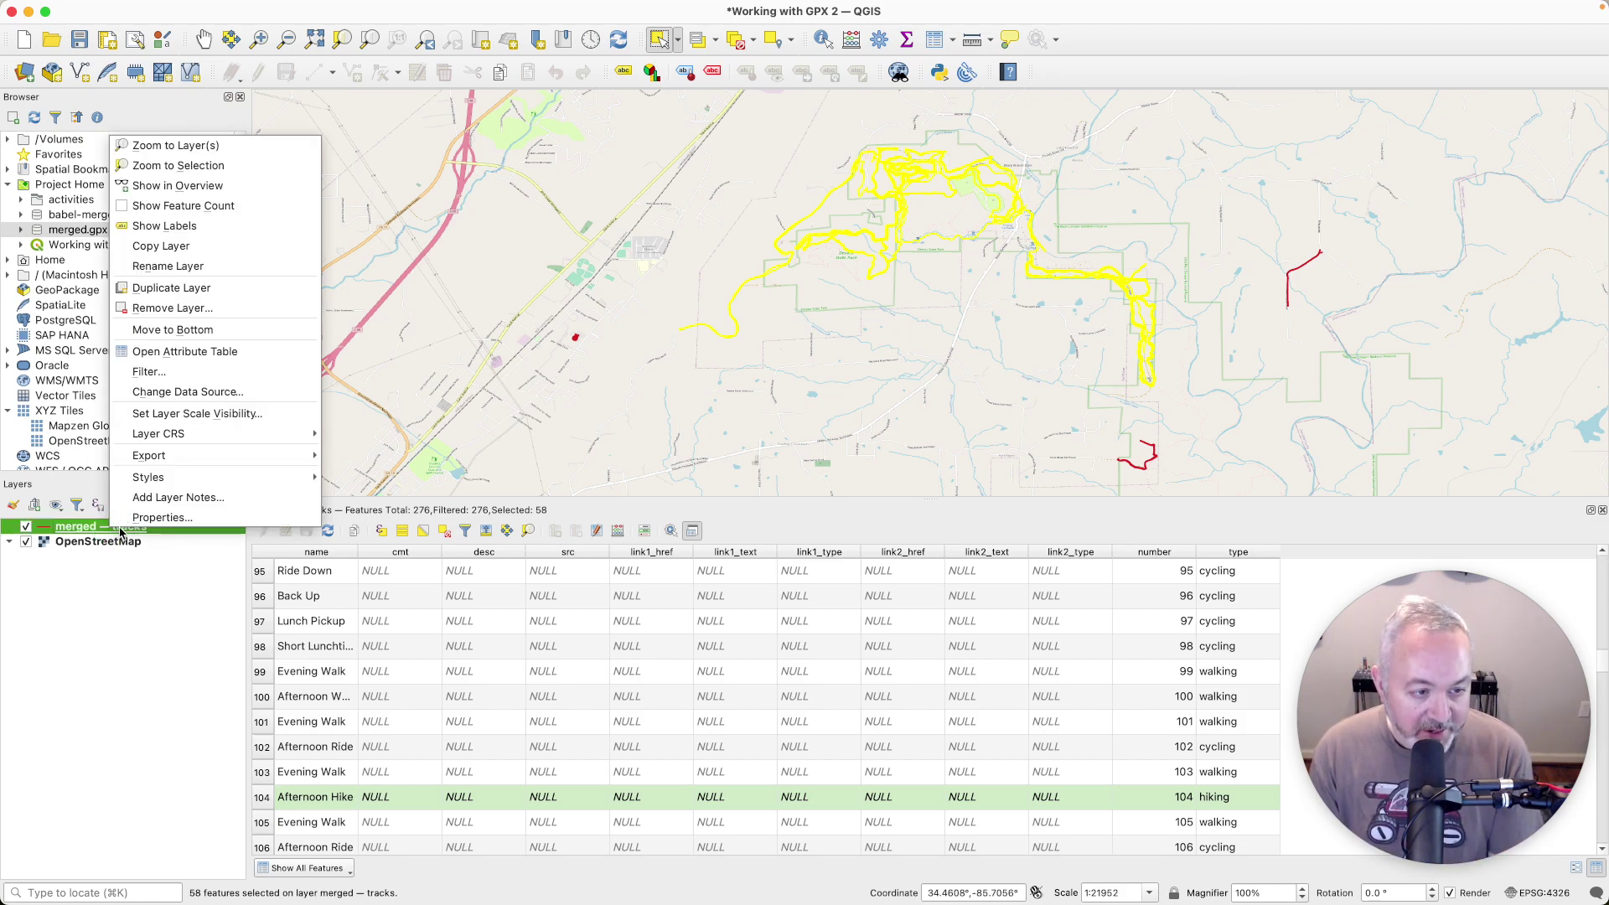
mouse_move(247, 455)
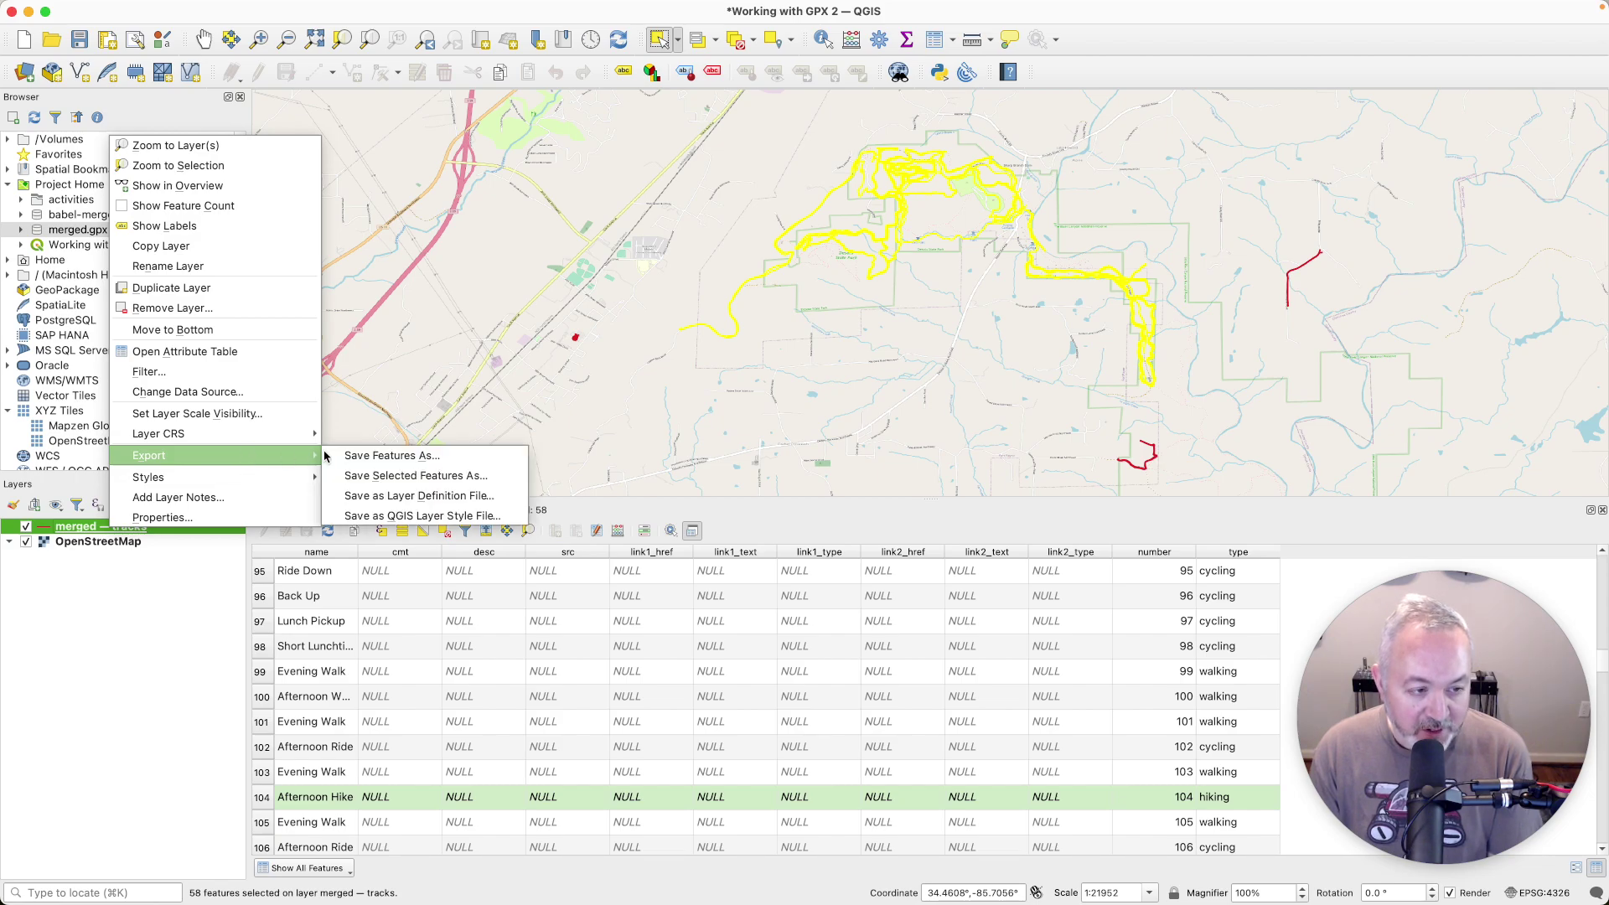
left_click(410, 476)
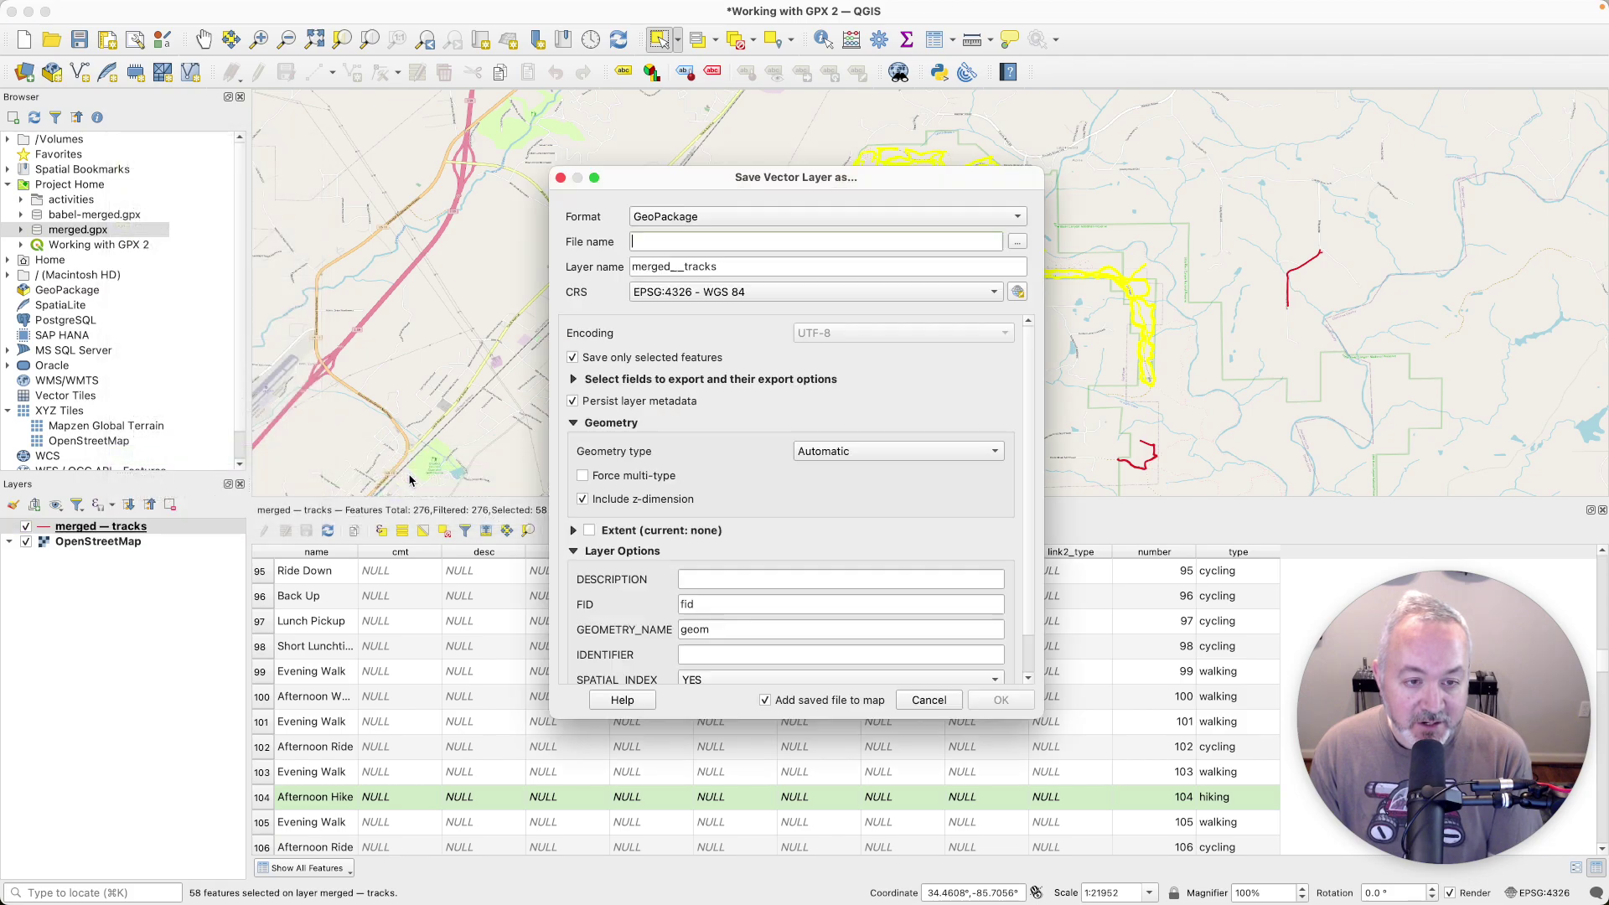
left_click(755, 219)
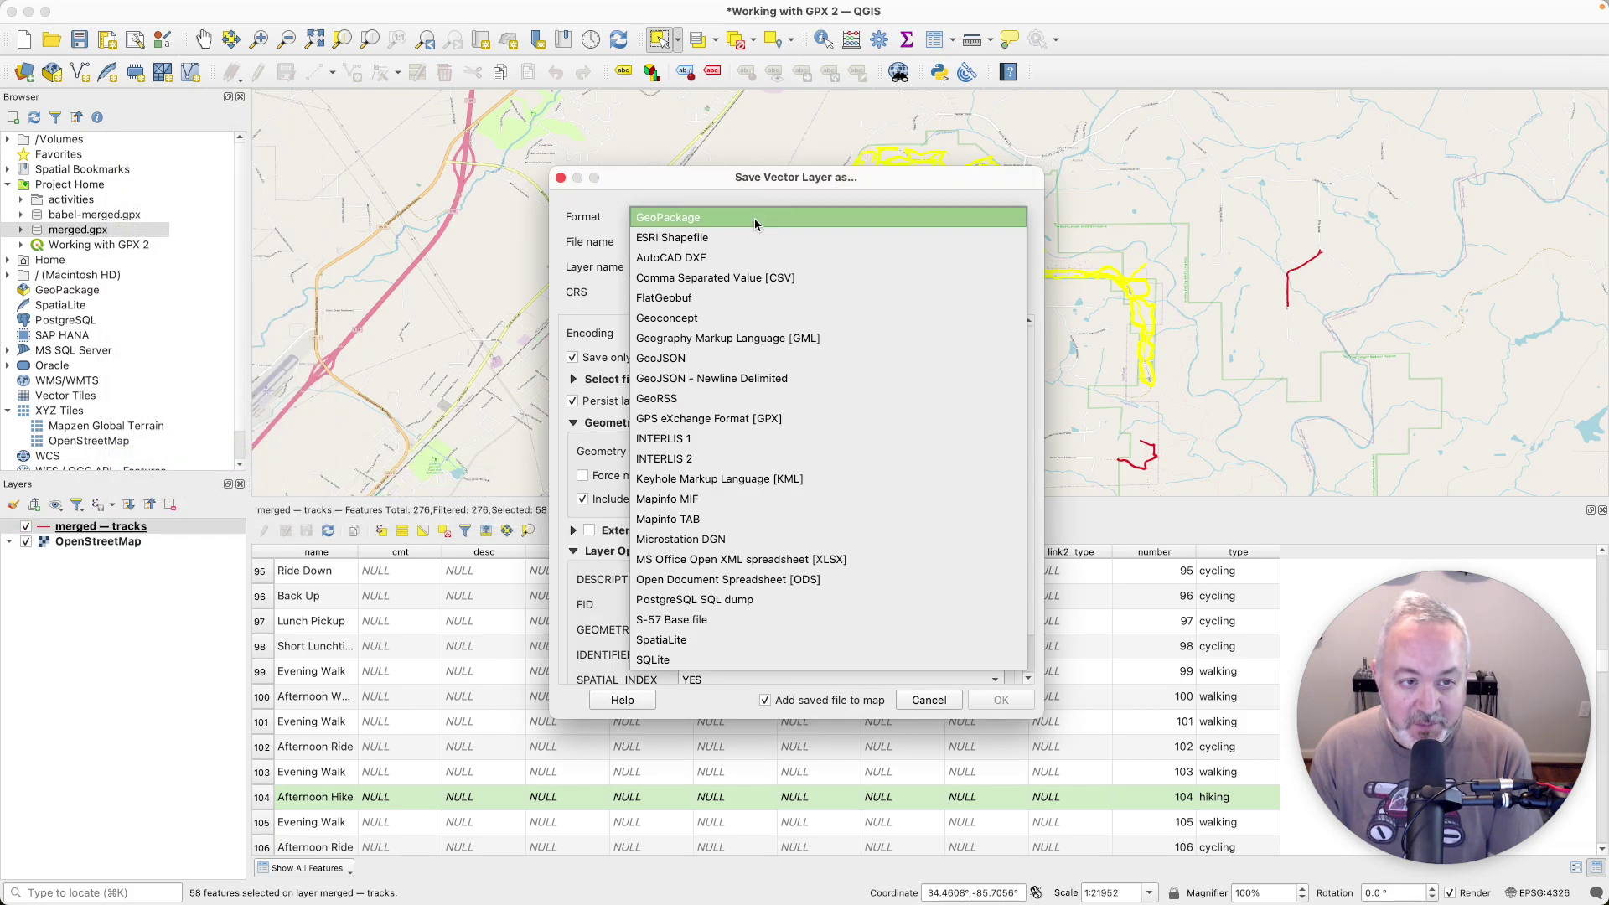
left_click(683, 419)
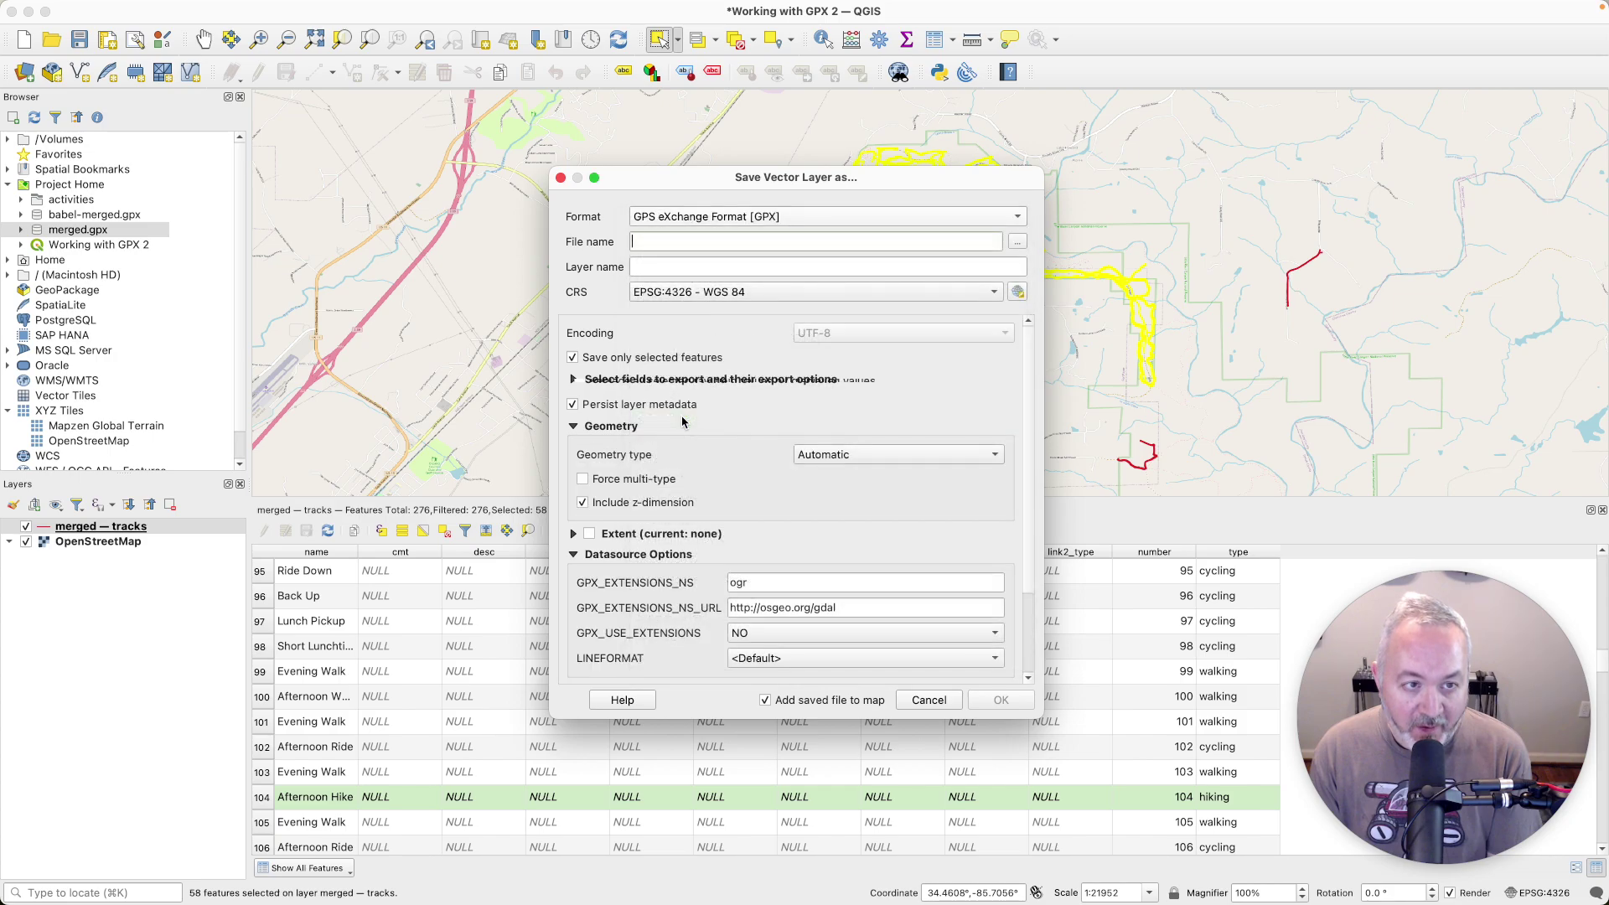
- Set the export's output file to desoto in the gpx2 project folder
left_click(1017, 242)
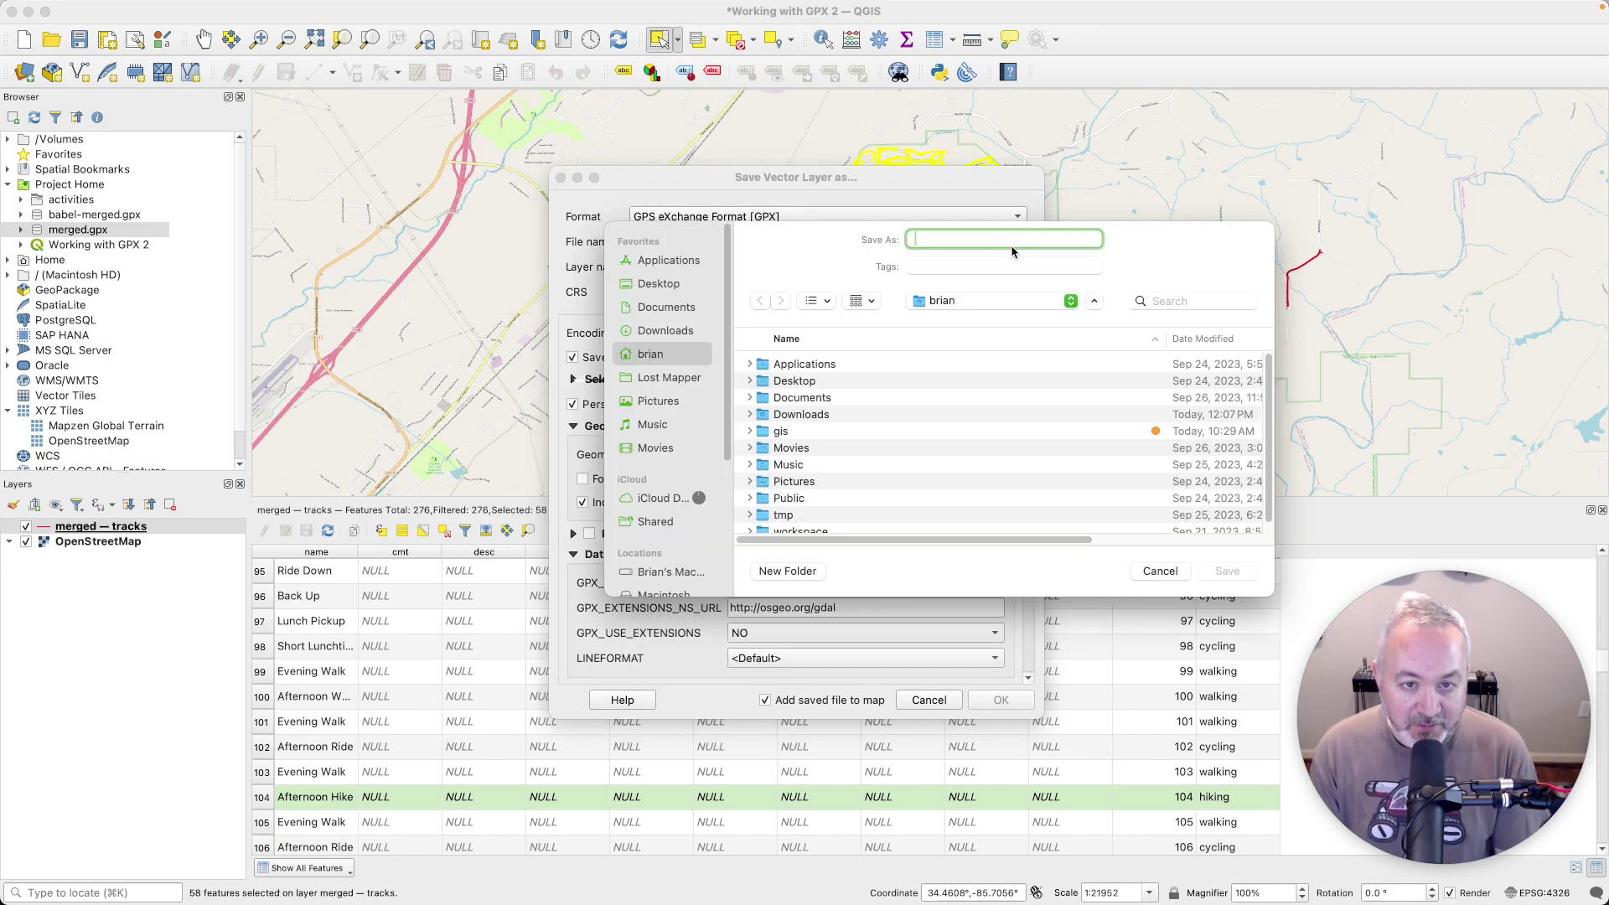
left_click(962, 303)
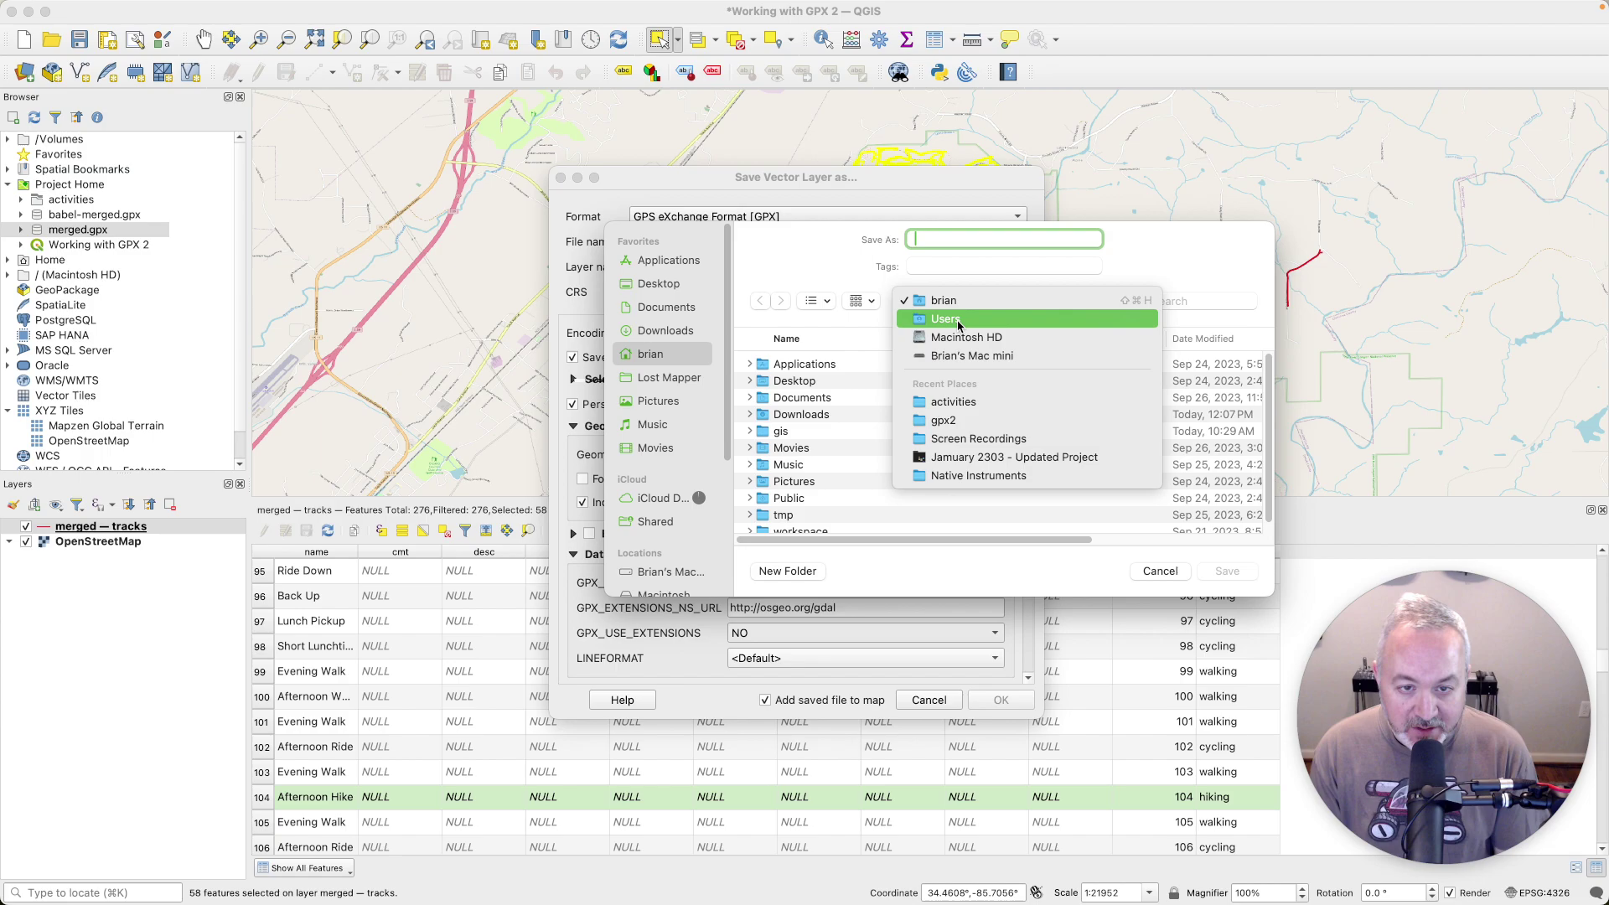
left_click(965, 419)
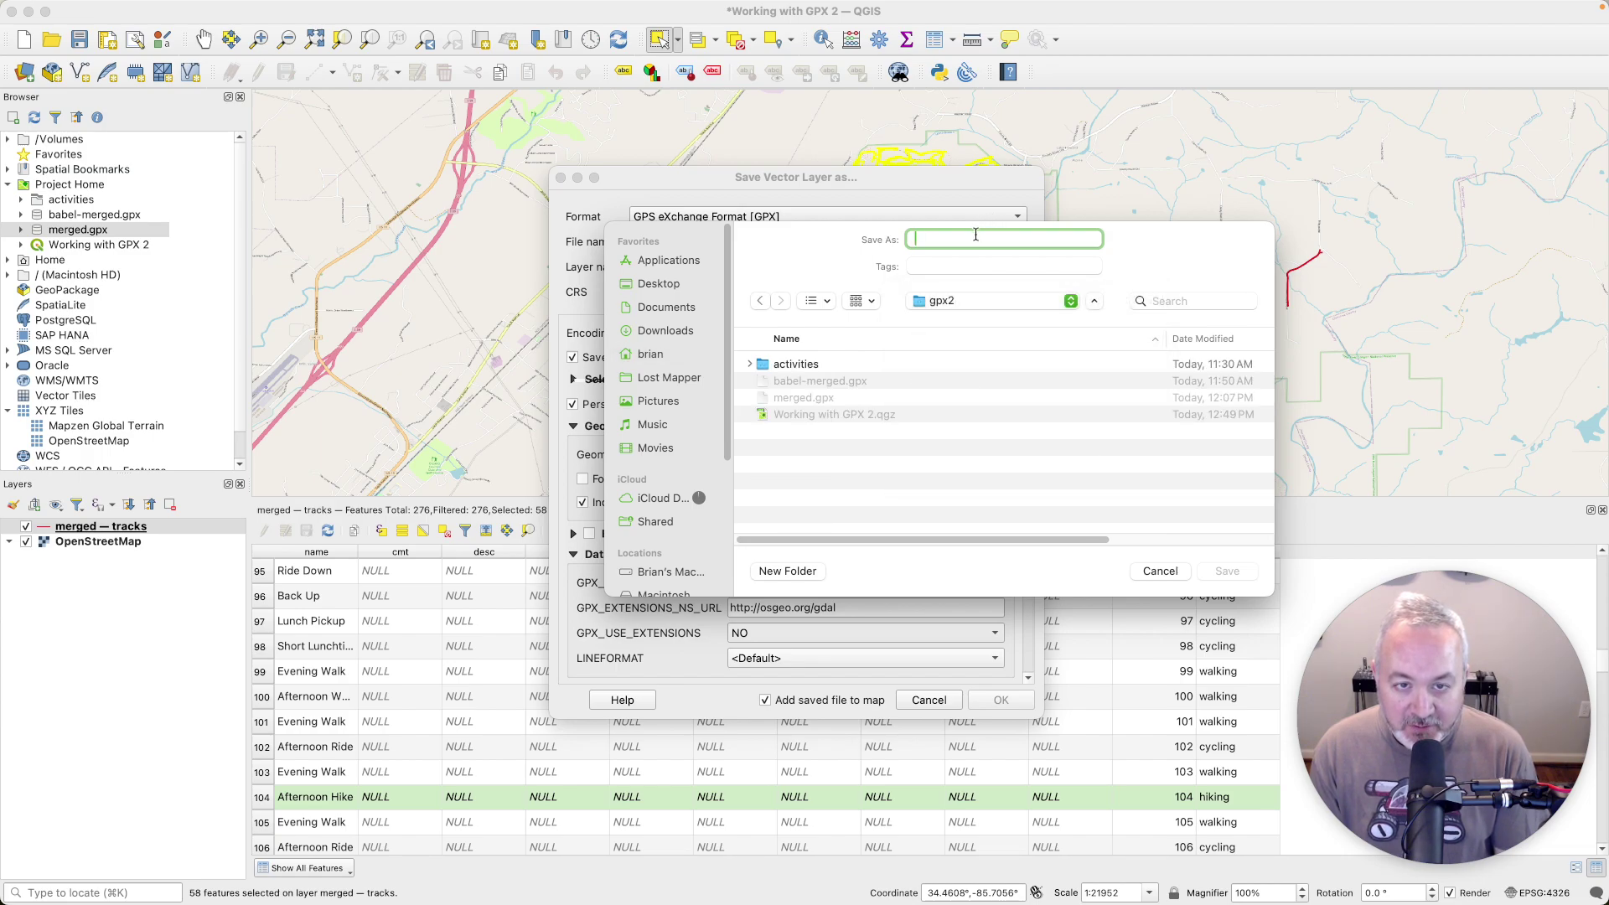
type("desoto")
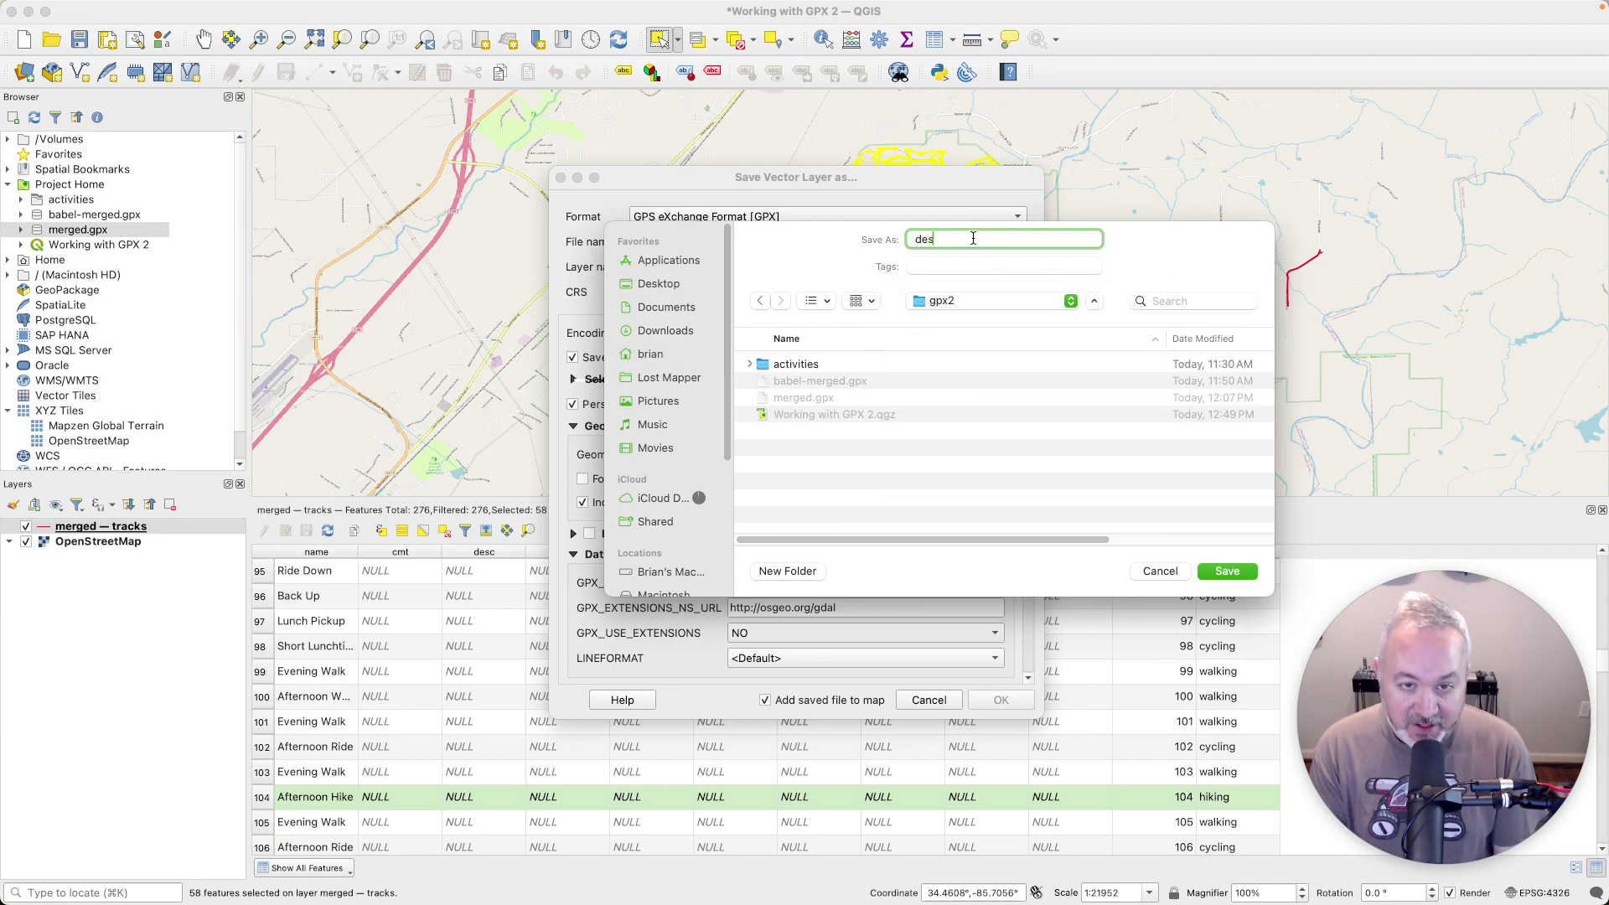
left_click(1232, 573)
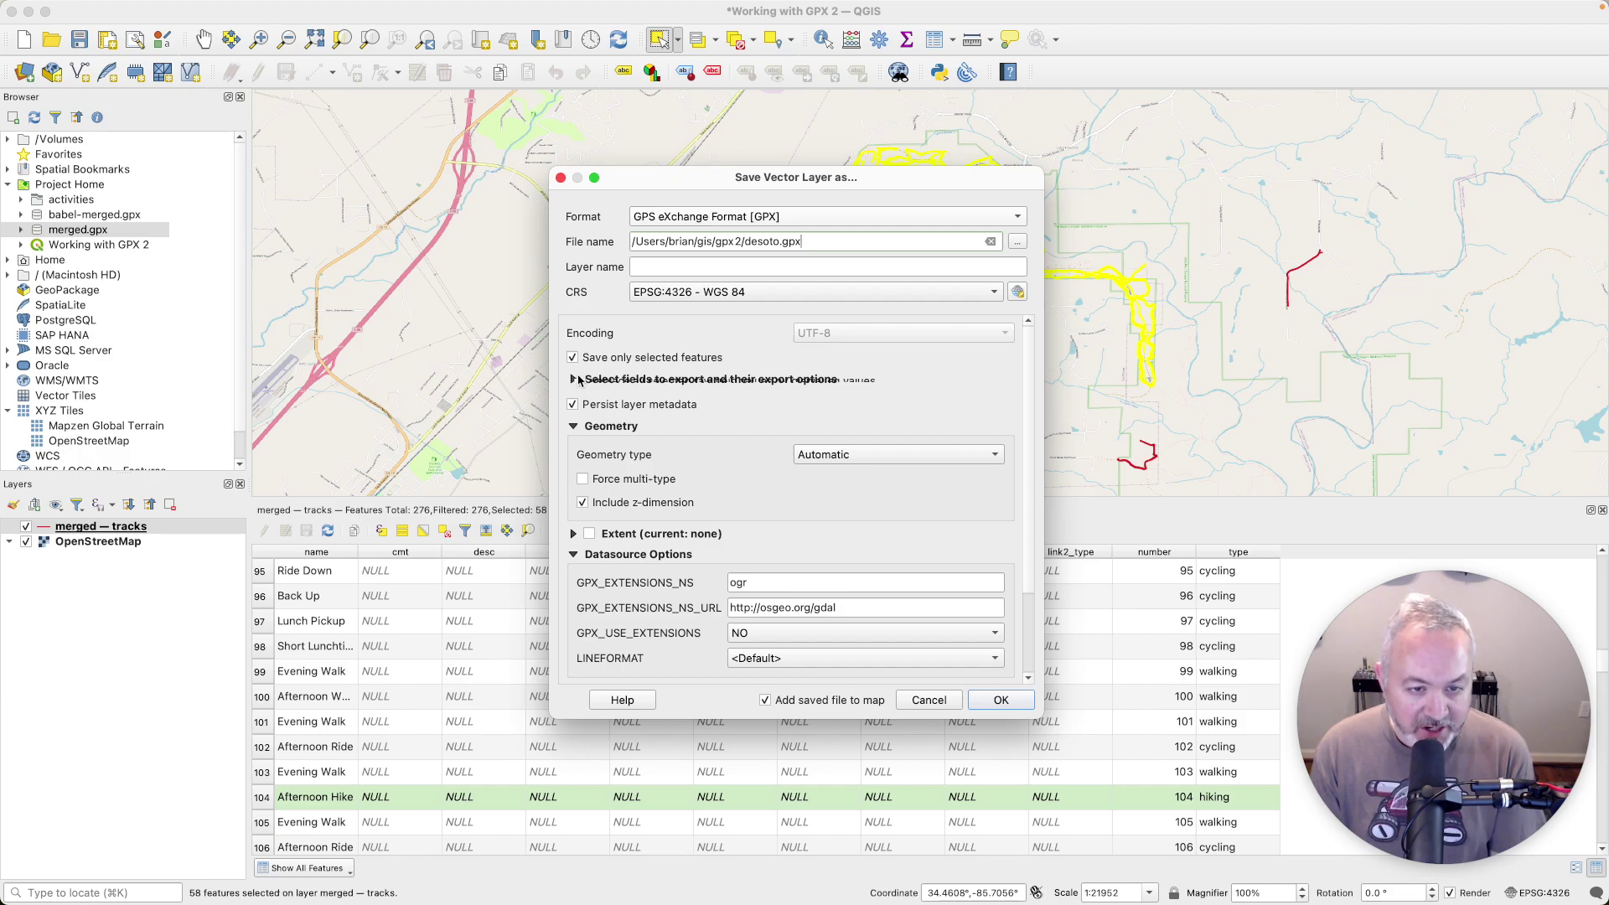
- Enlarge the export dialog, review the fields to export and the GPX options, and run the export with the saved file added to the map
left_click_drag(709, 184, 699, 161)
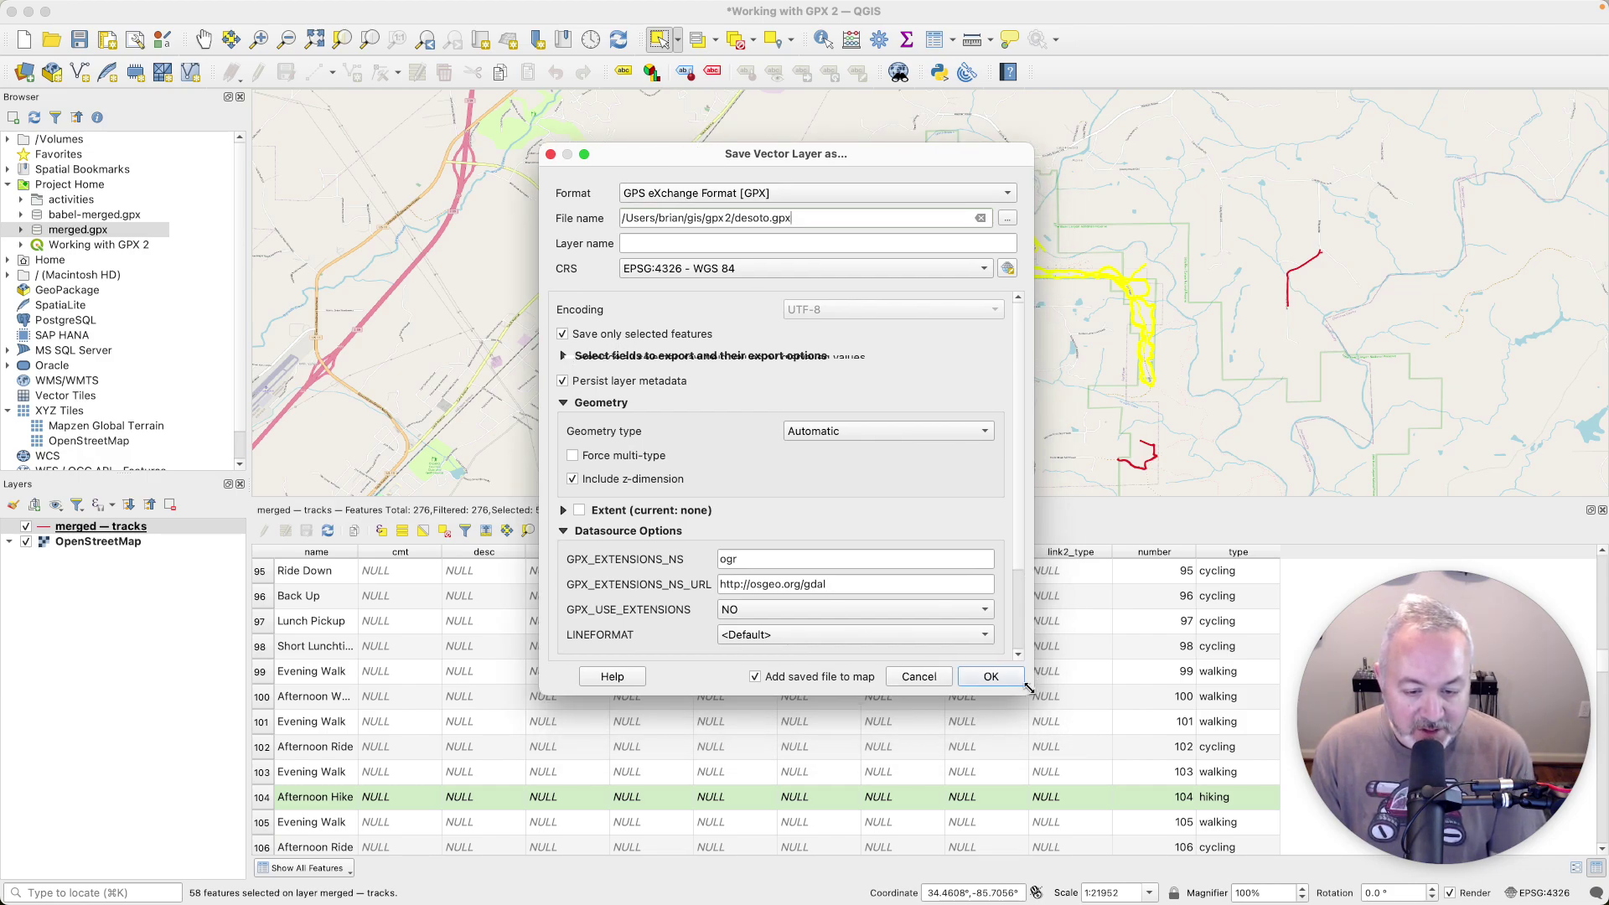
left_click_drag(1027, 688, 1152, 778)
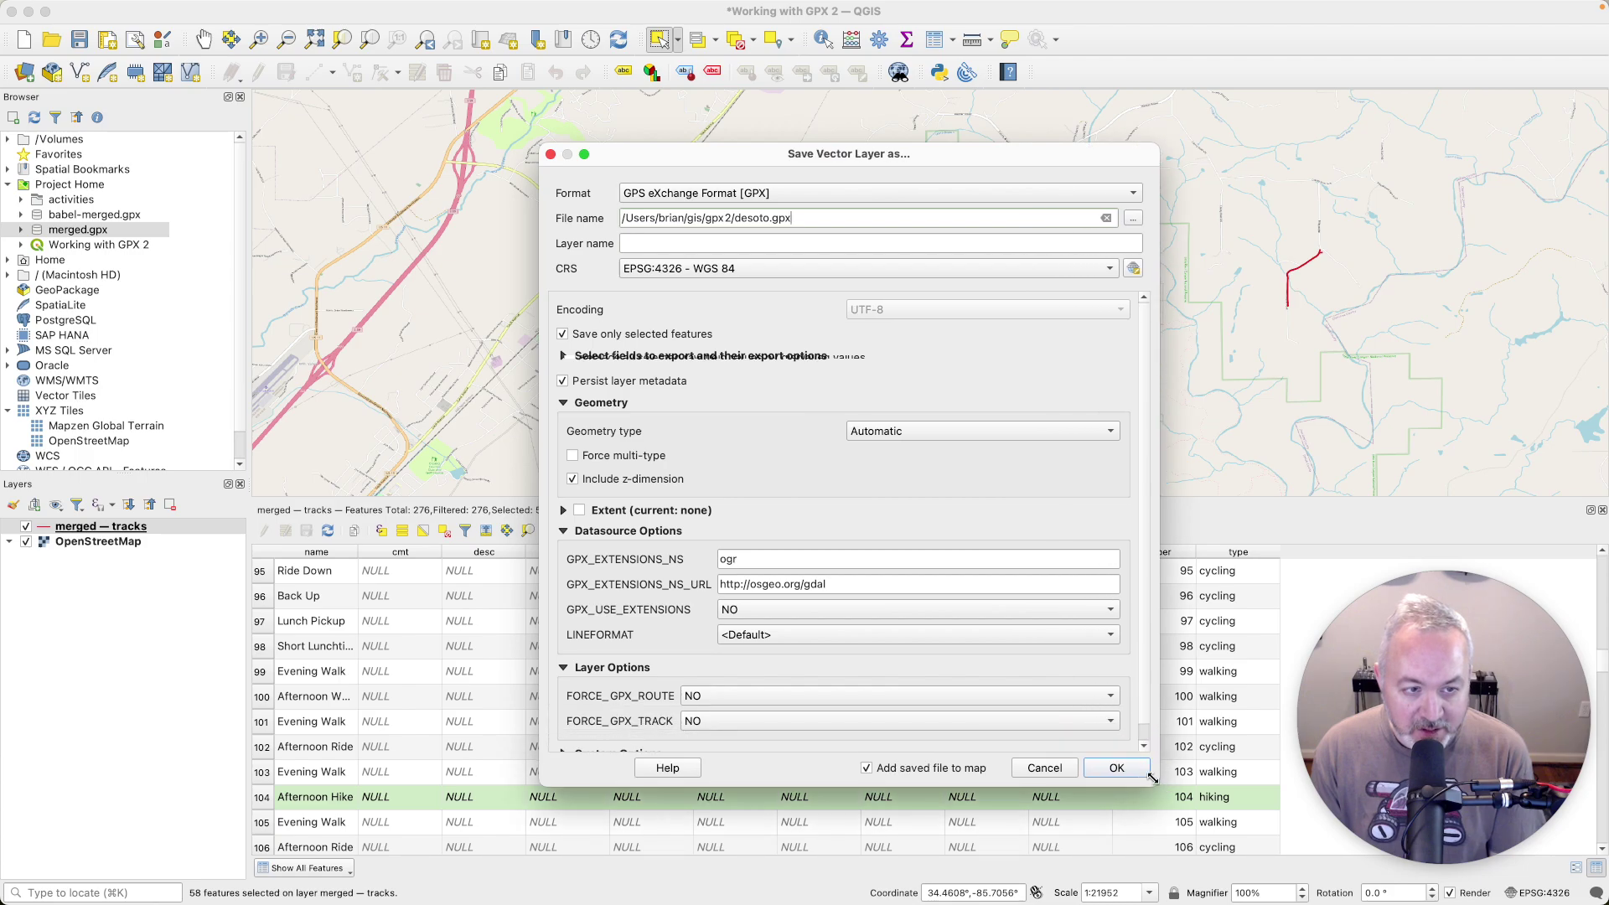
left_click(563, 356)
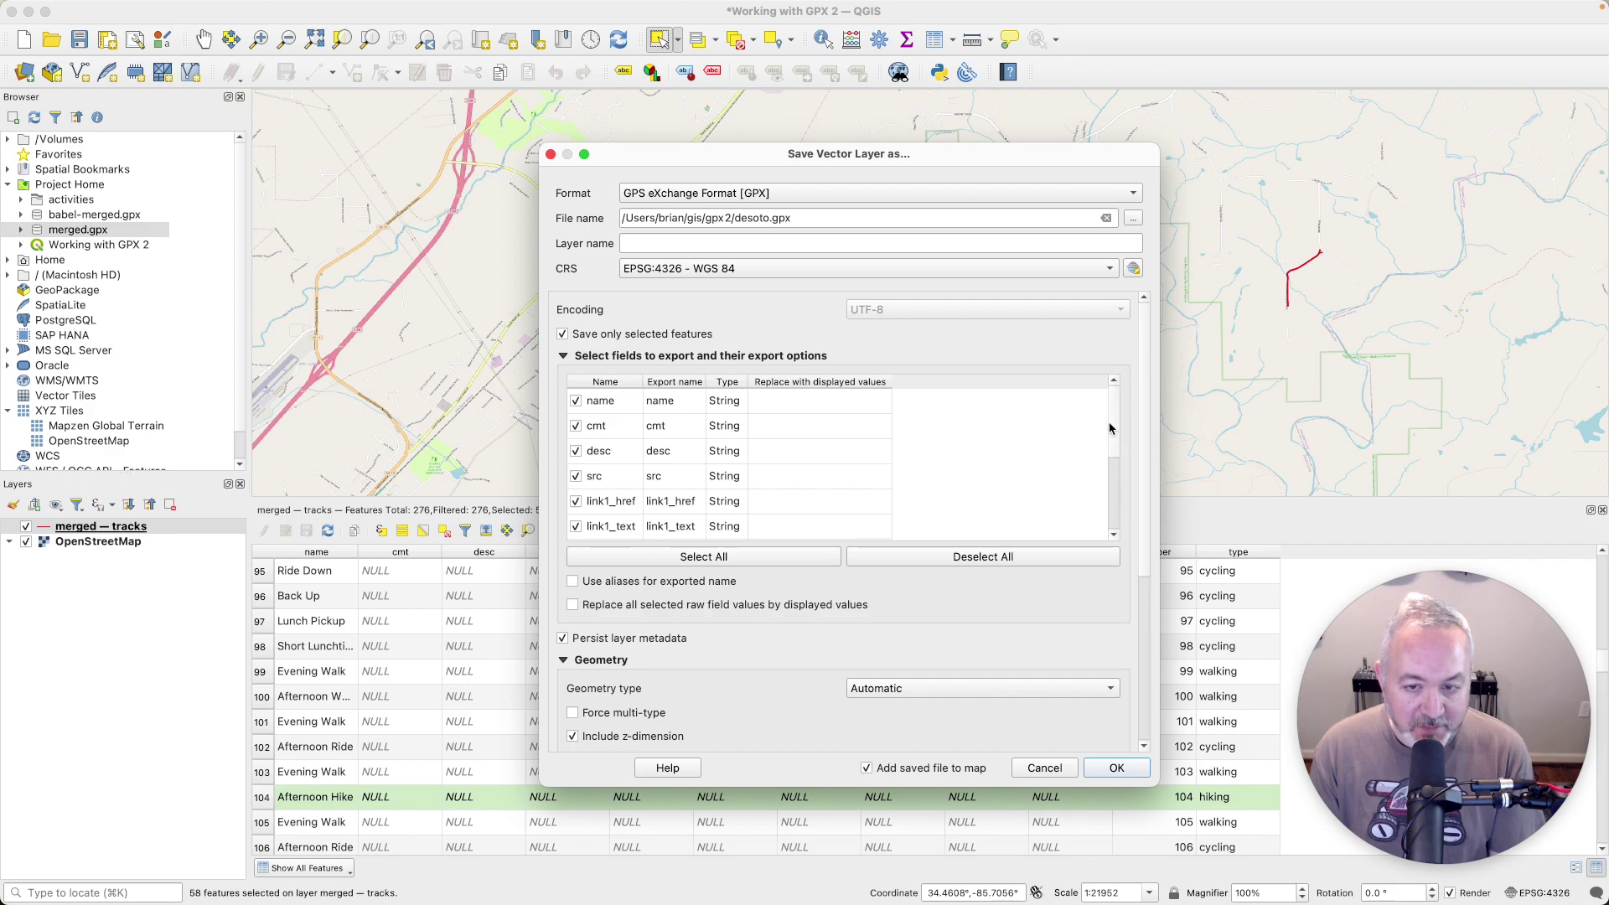
left_click_drag(1110, 428, 1112, 496)
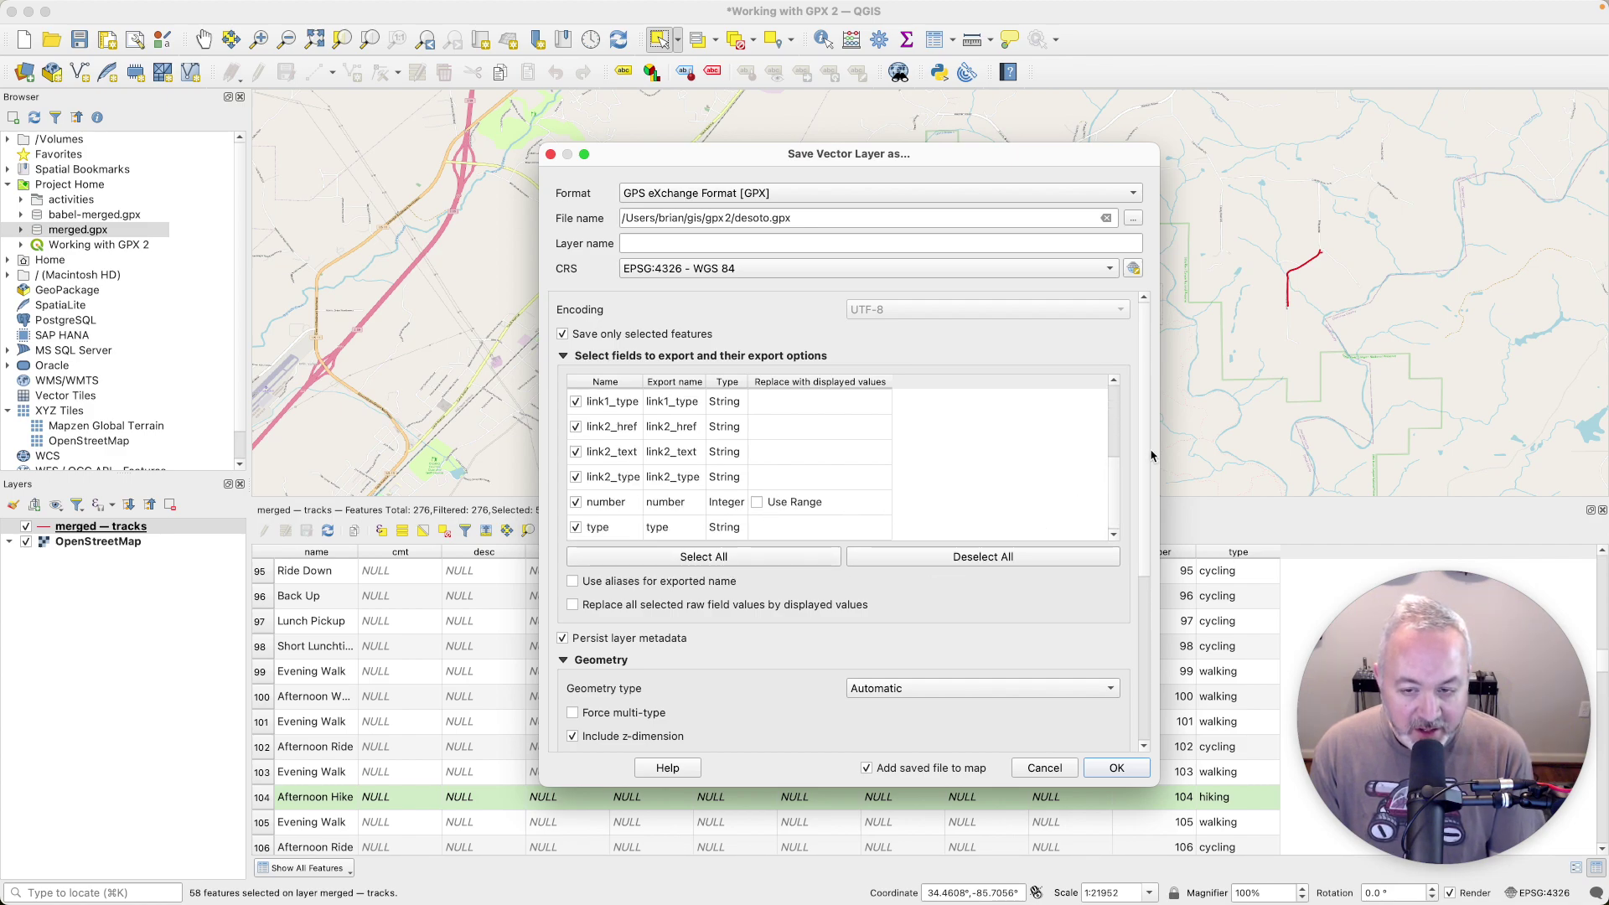
left_click_drag(1146, 463, 1142, 582)
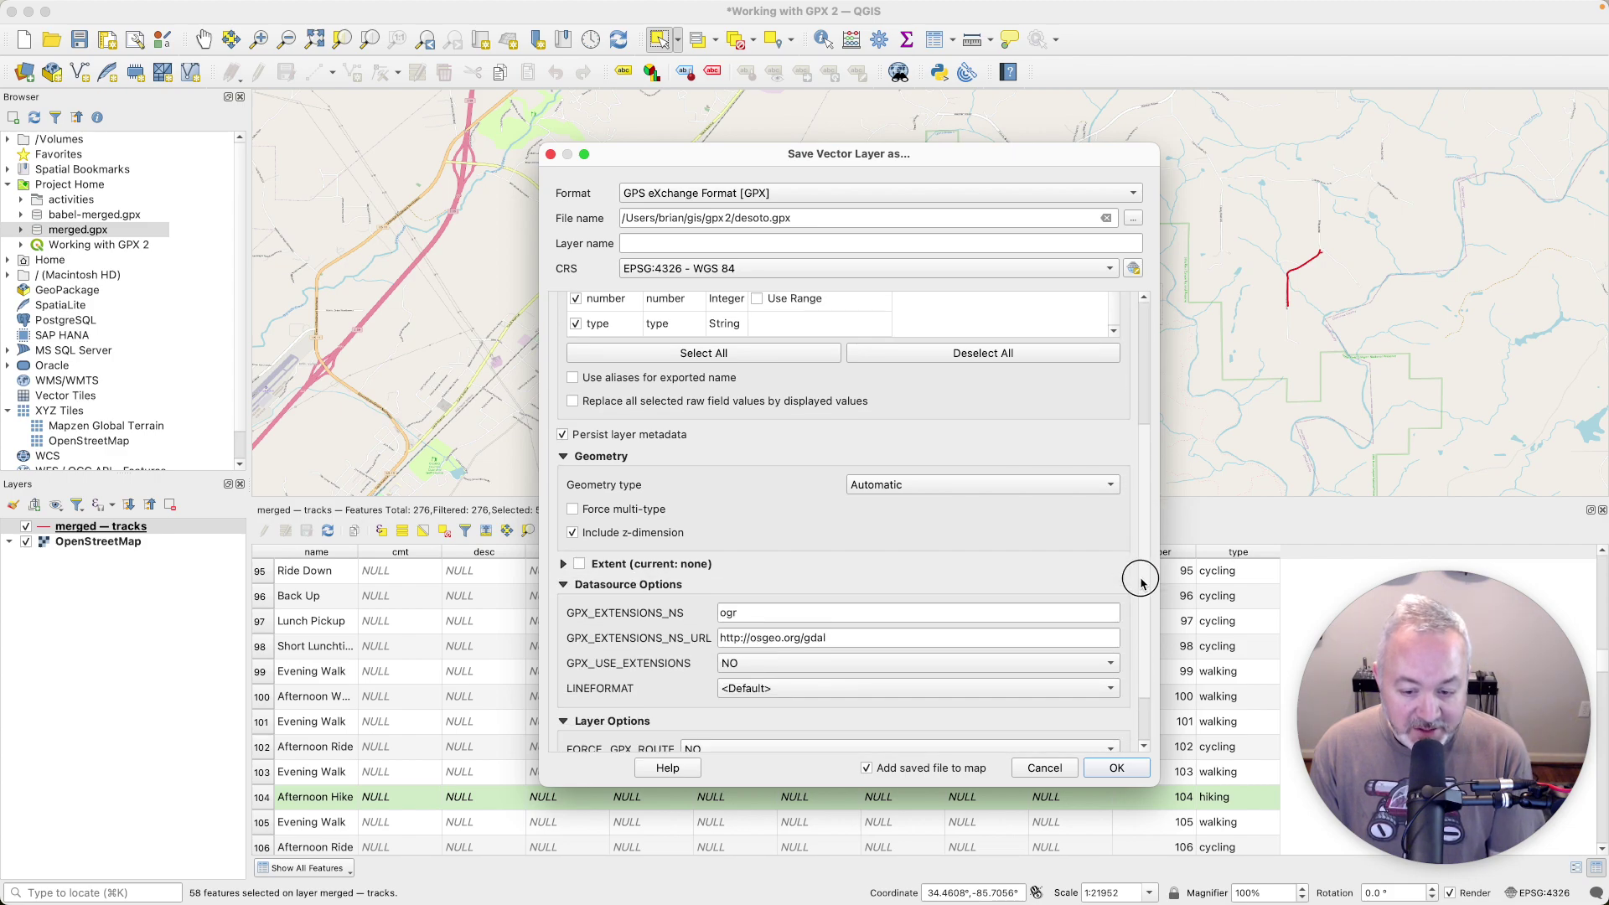
left_click(1104, 769)
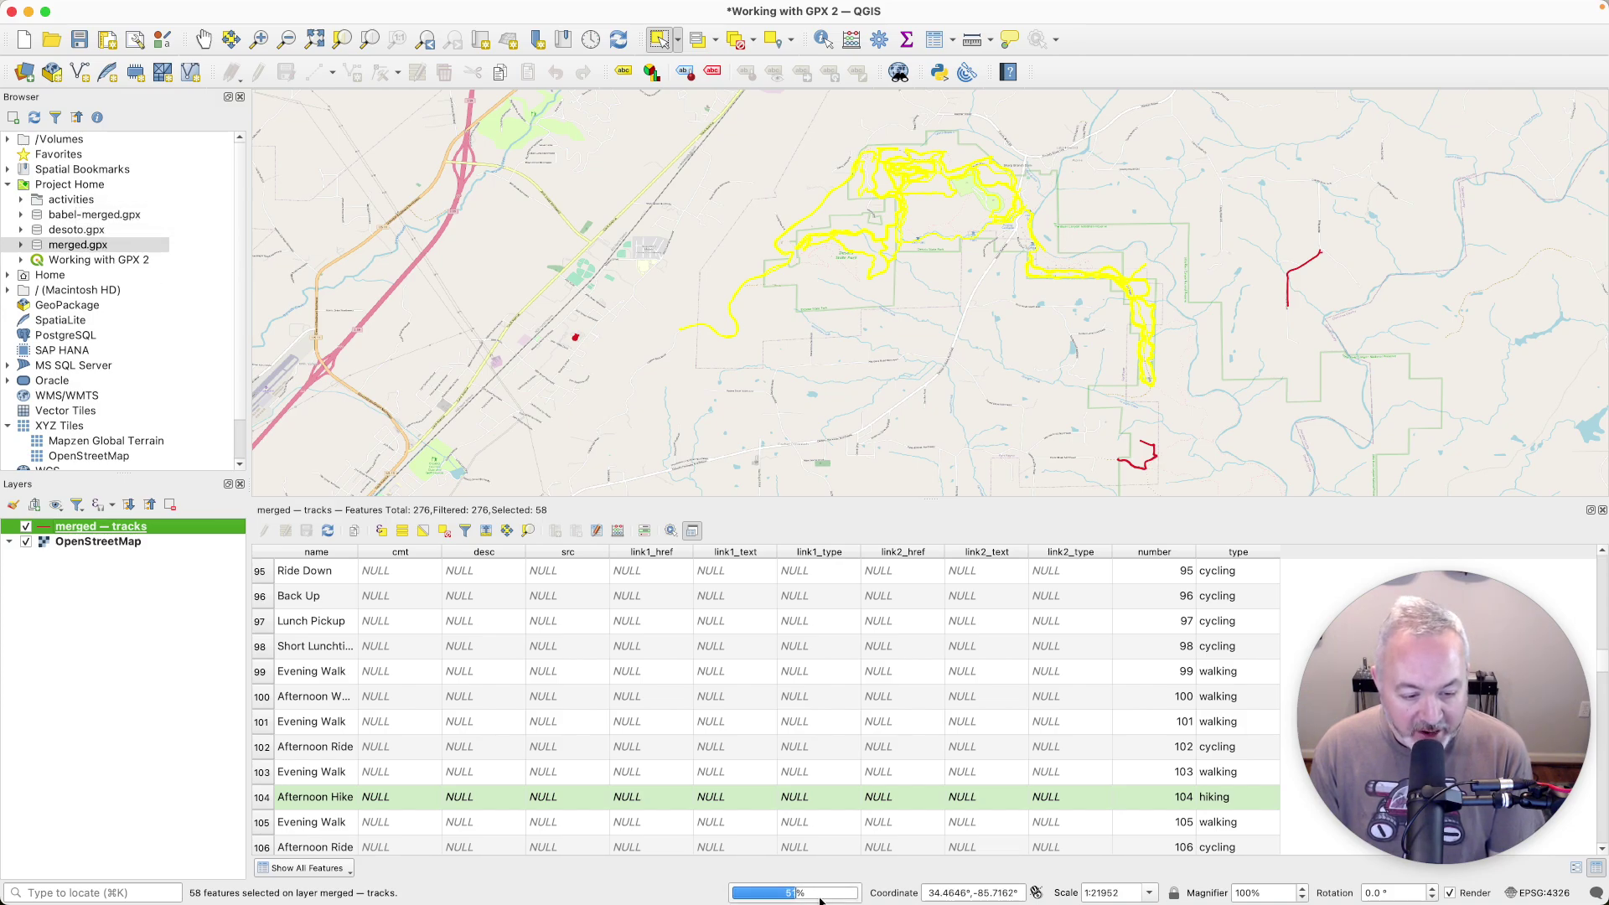
mouse_move(781, 900)
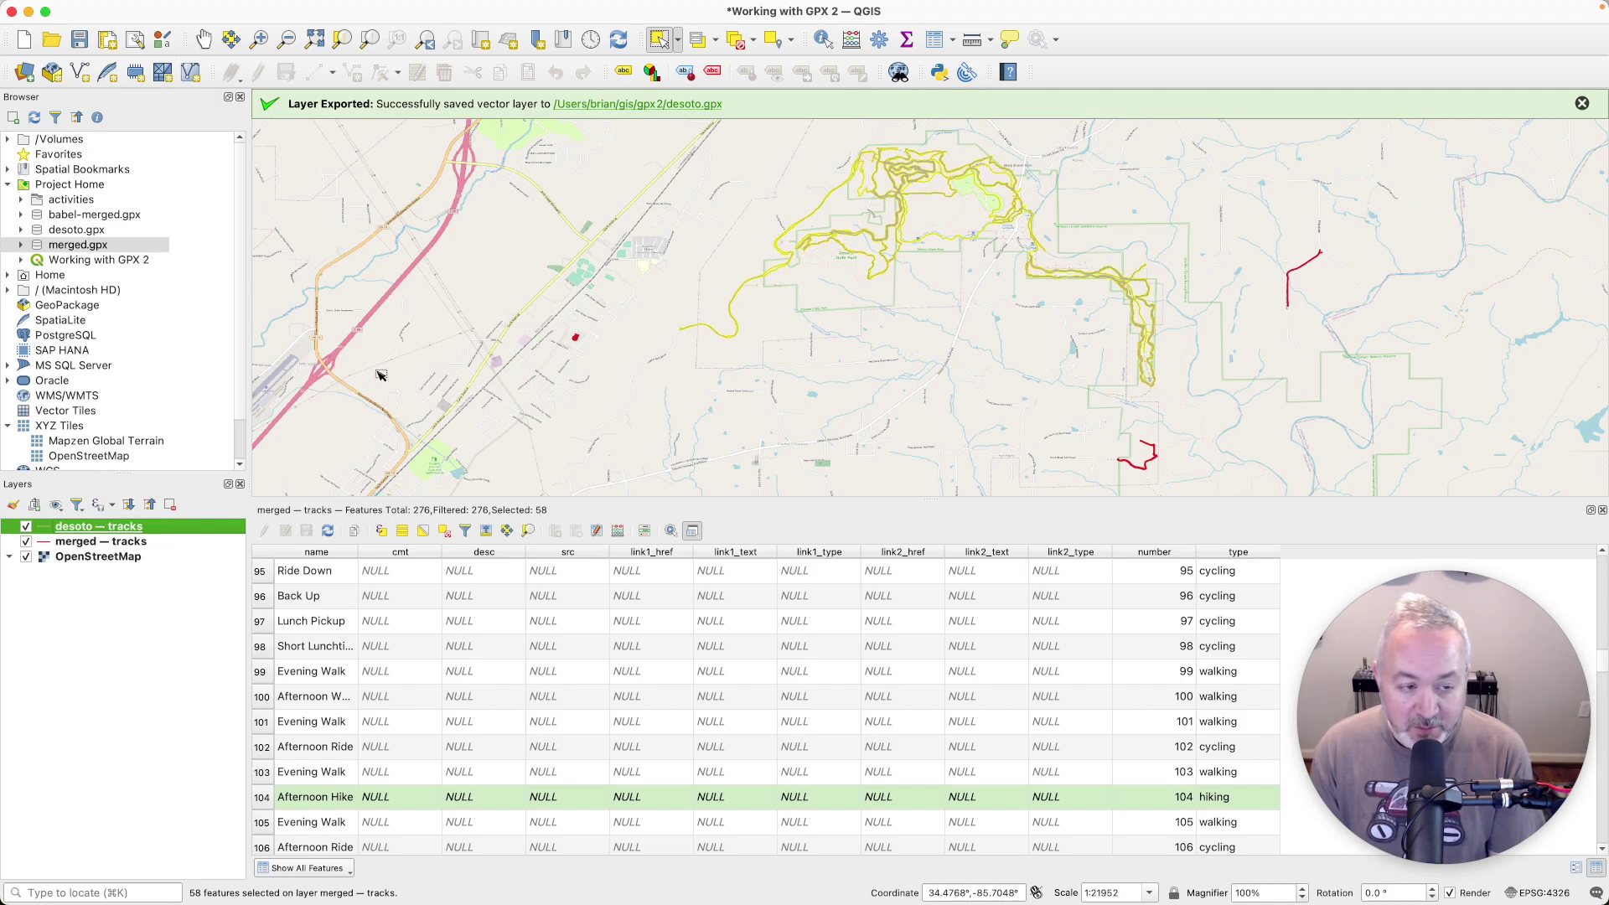
- Hide the merged — tracks layer and close its attribute table
left_click(26, 542)
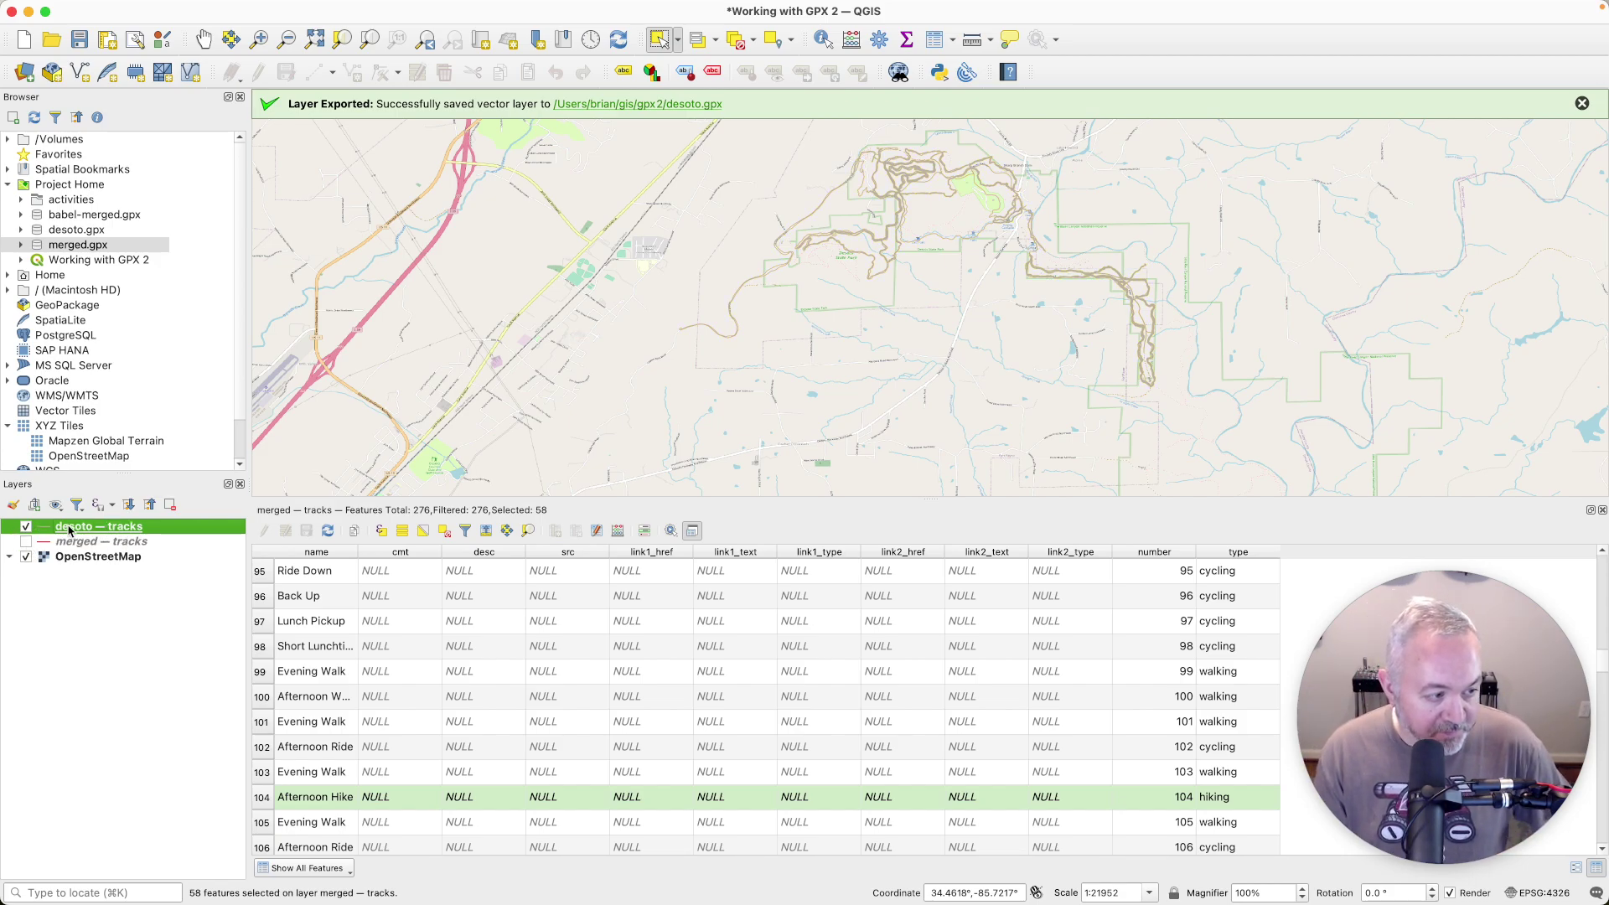
mouse_move(1604, 514)
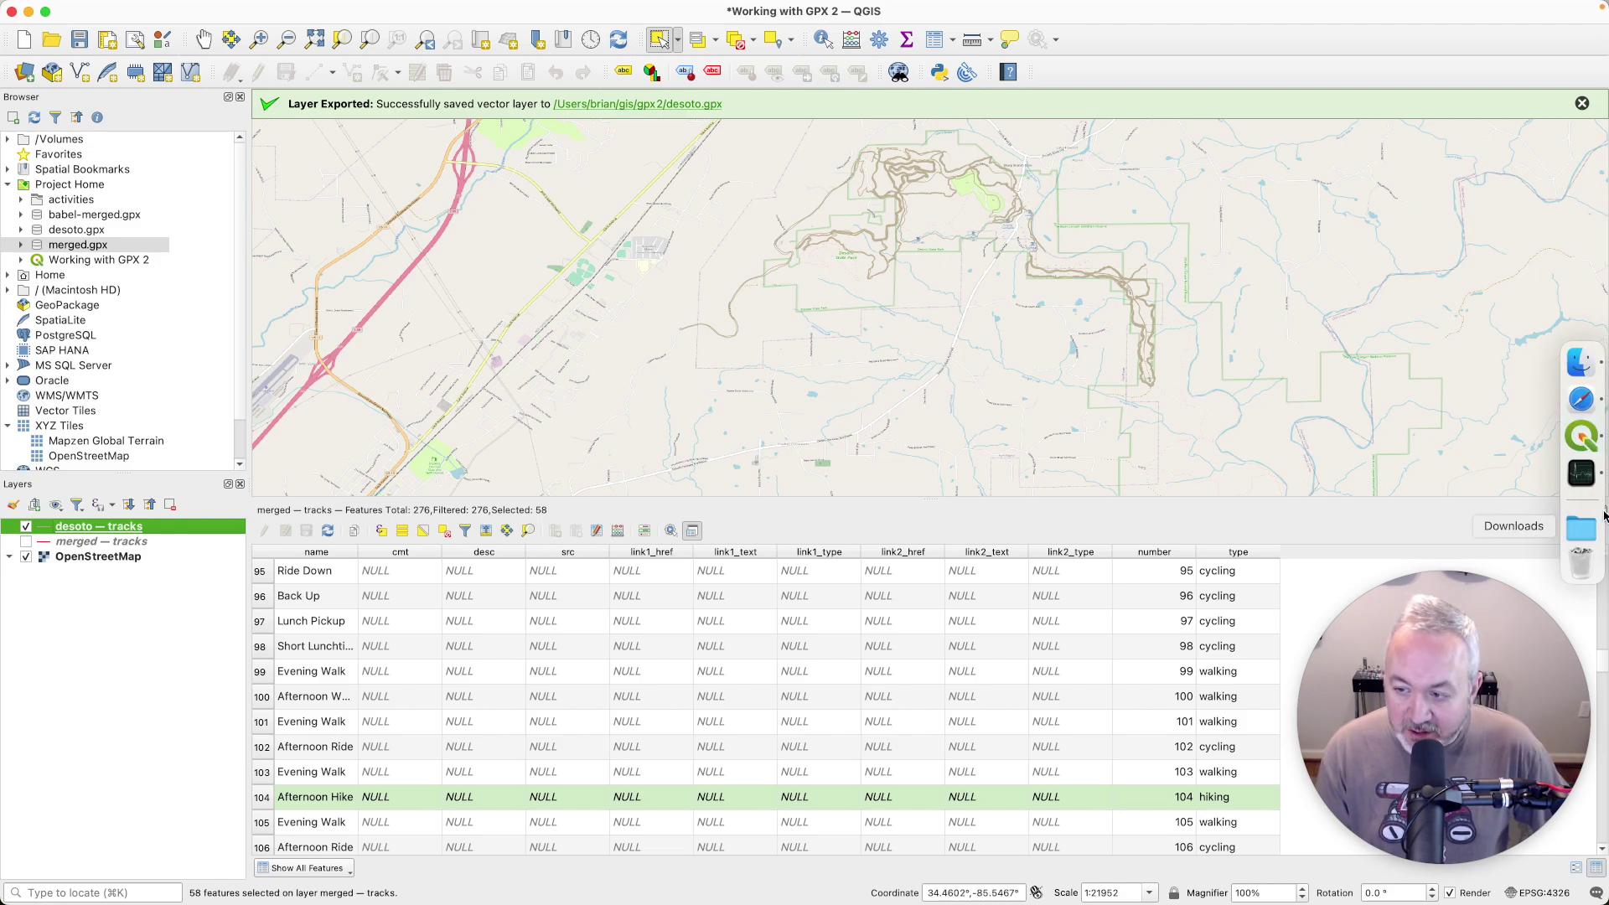
left_click(1603, 510)
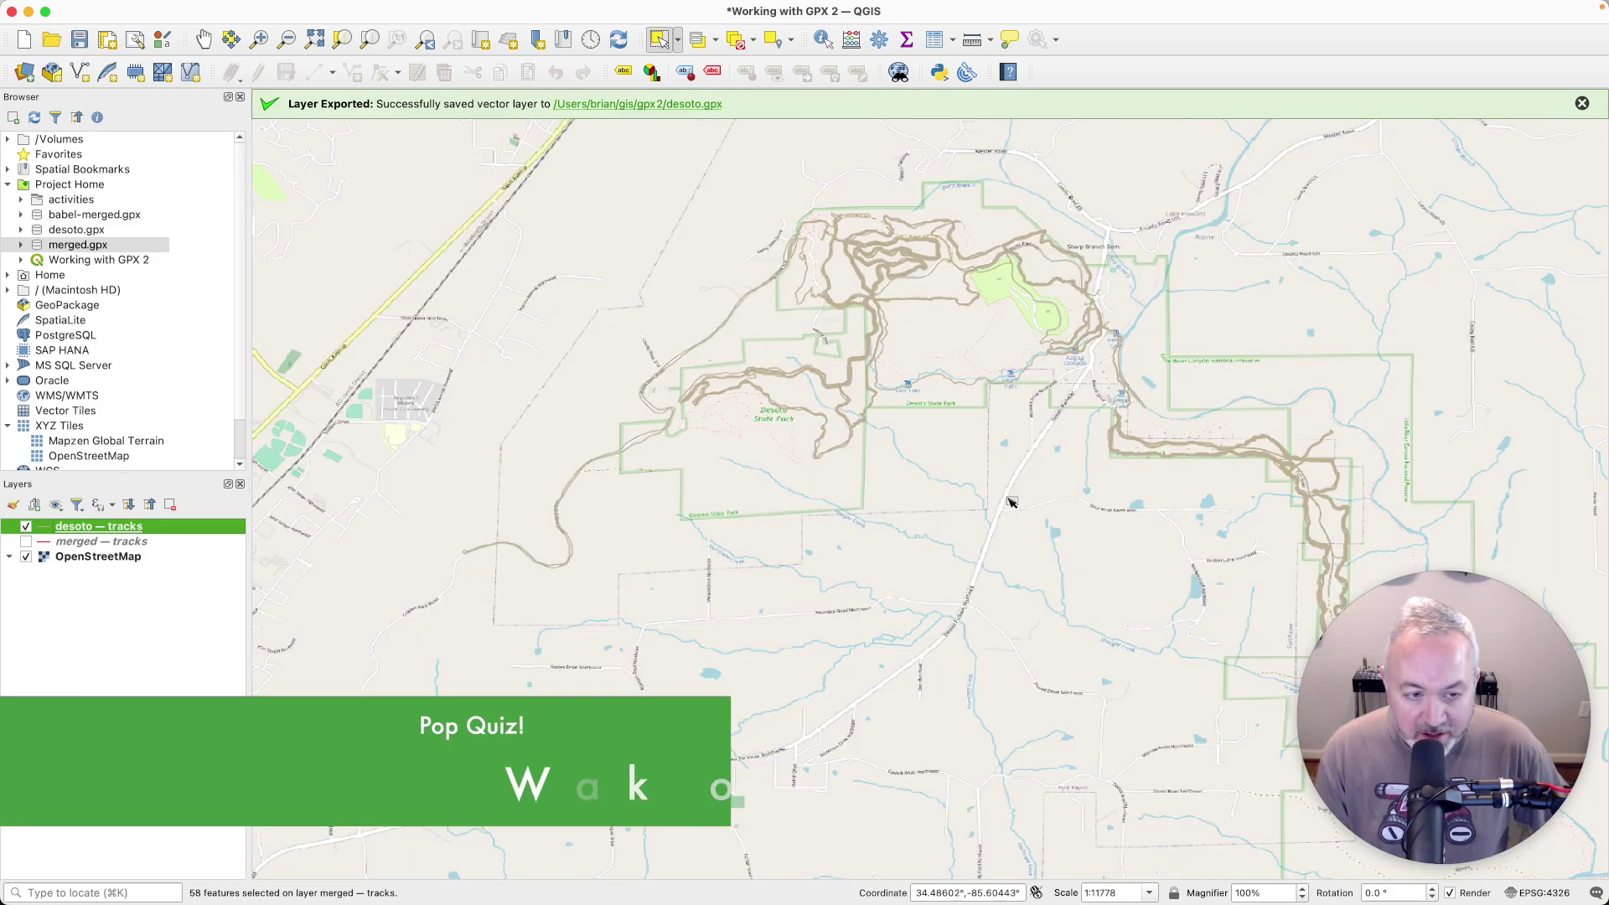
- Open the desoto — tracks attribute table, dock it below the map, check the exported names and types, and close it
right_click(110, 535)
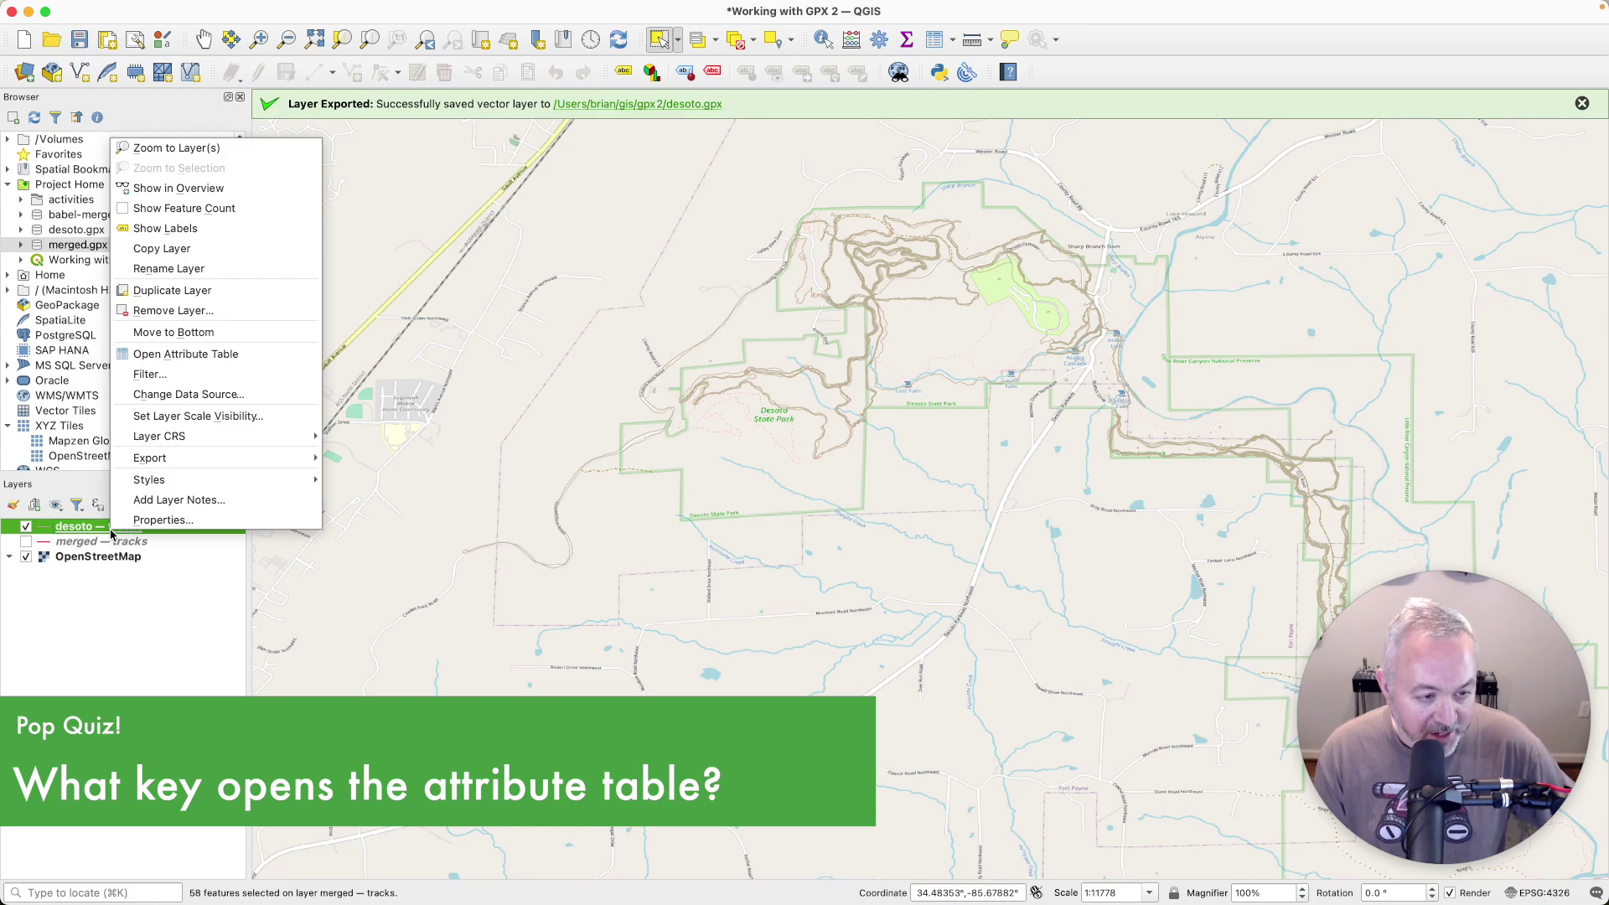
left_click(192, 355)
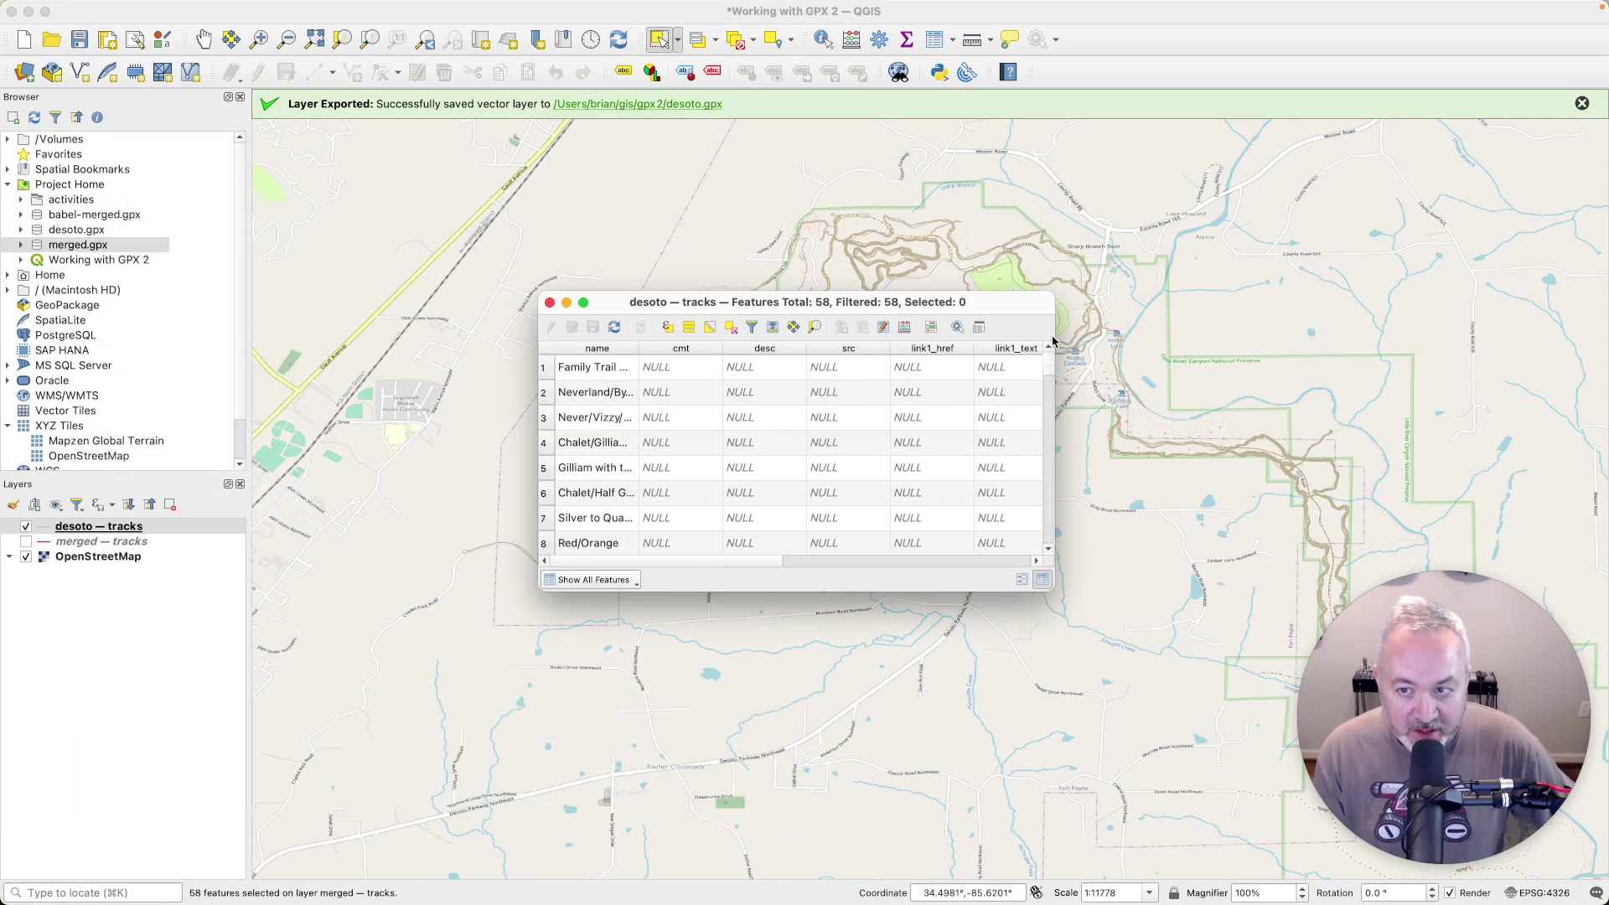
left_click(979, 327)
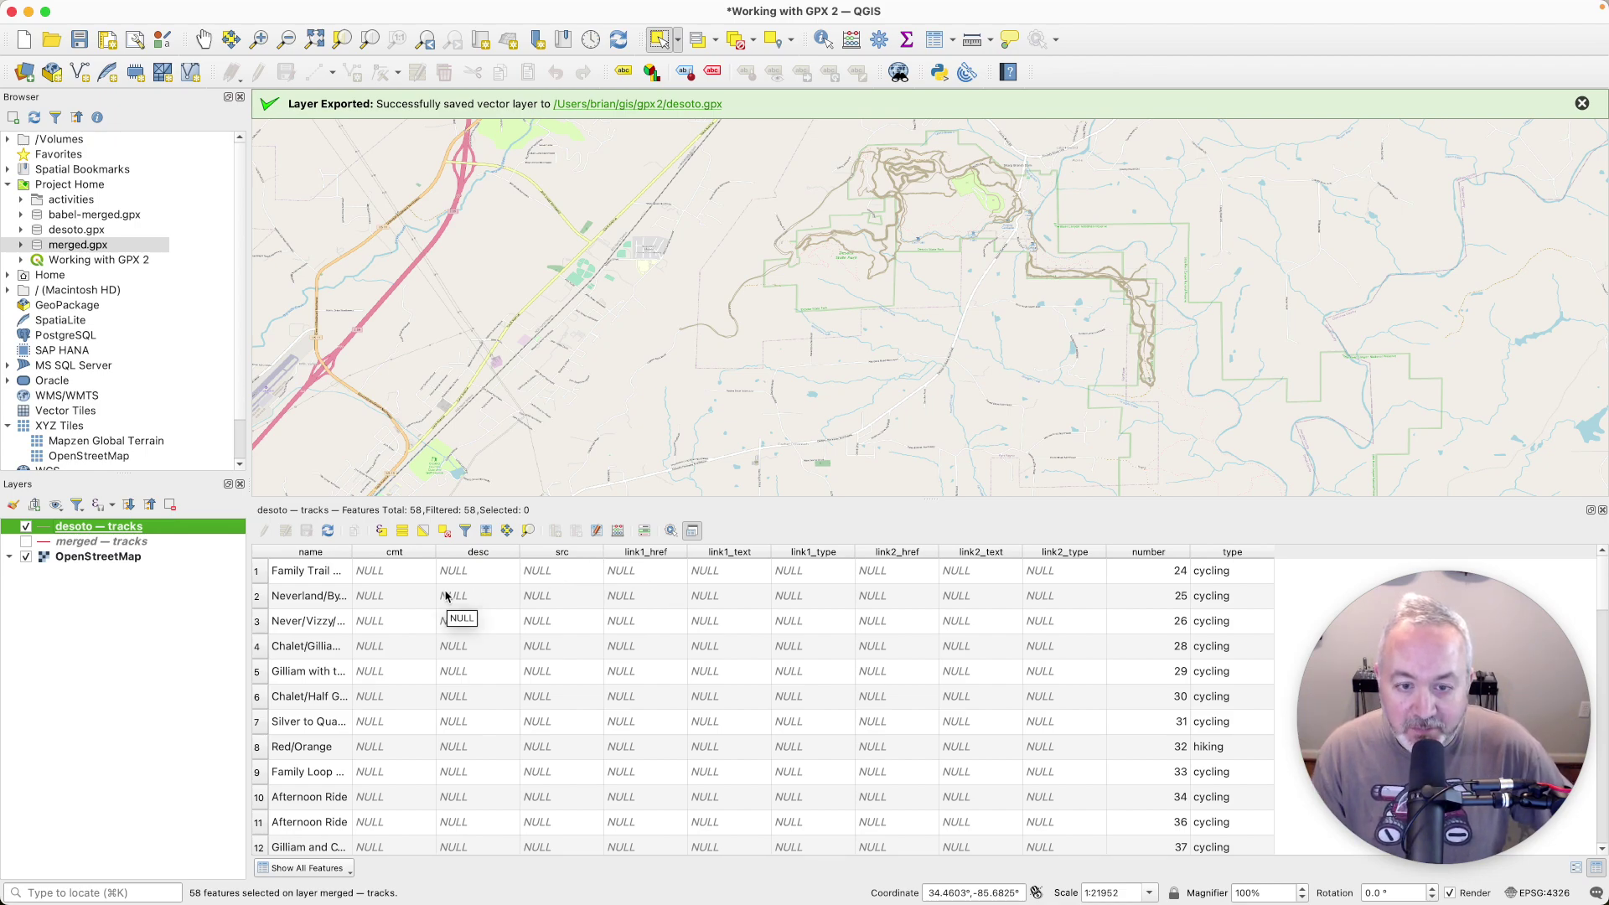
left_click(1600, 510)
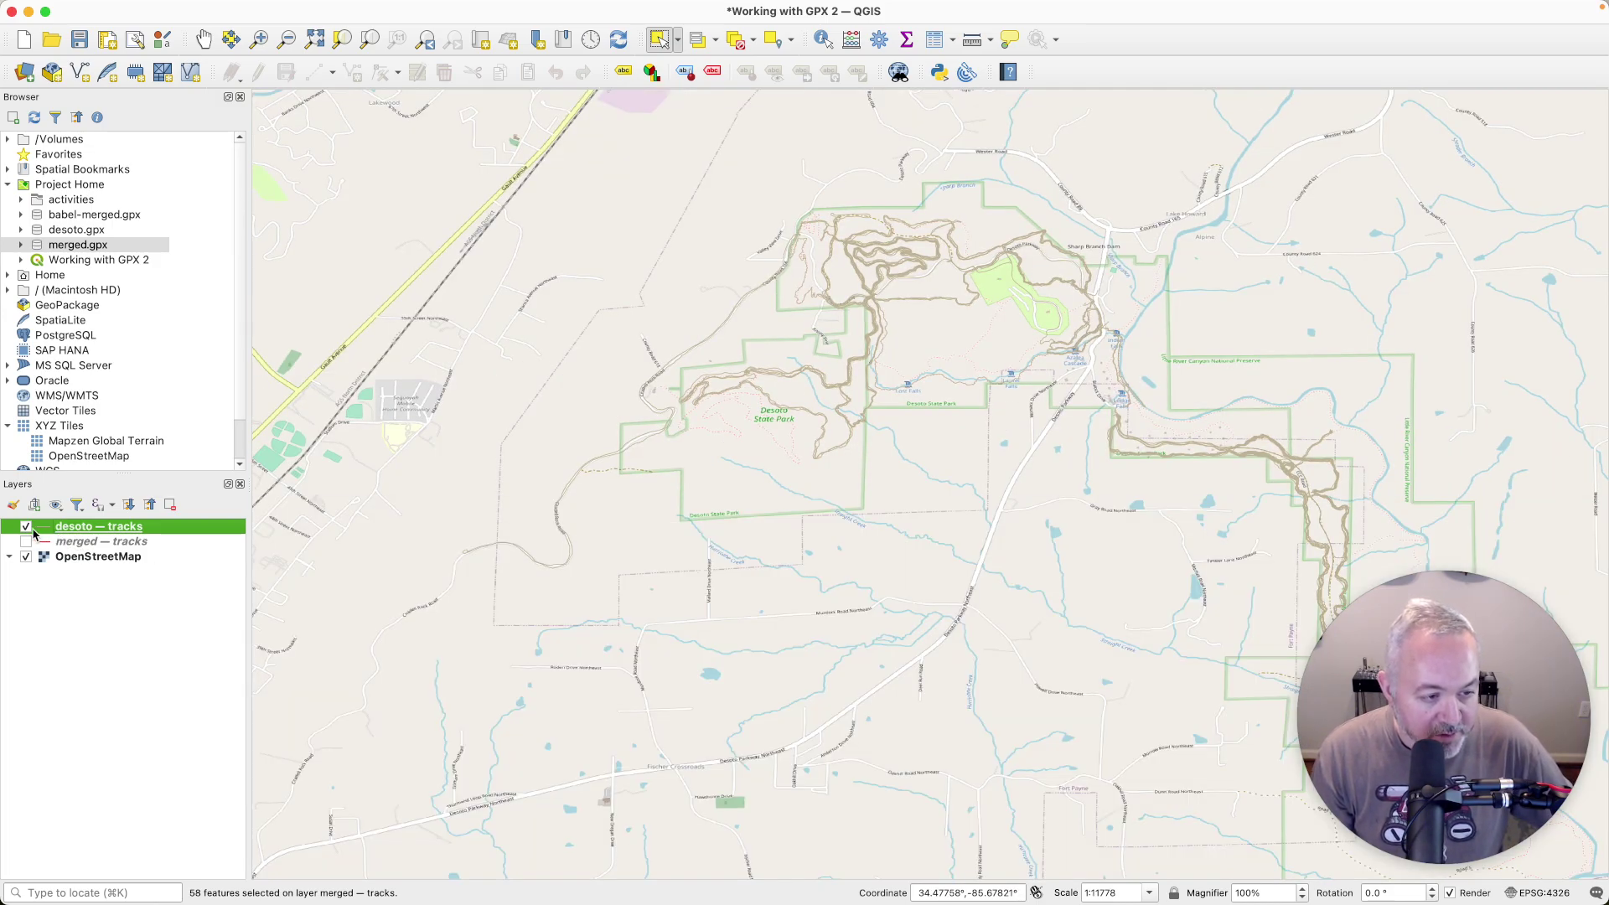
- Remove the desoto — tracks layer from the project and show merged — tracks again
left_click(171, 512)
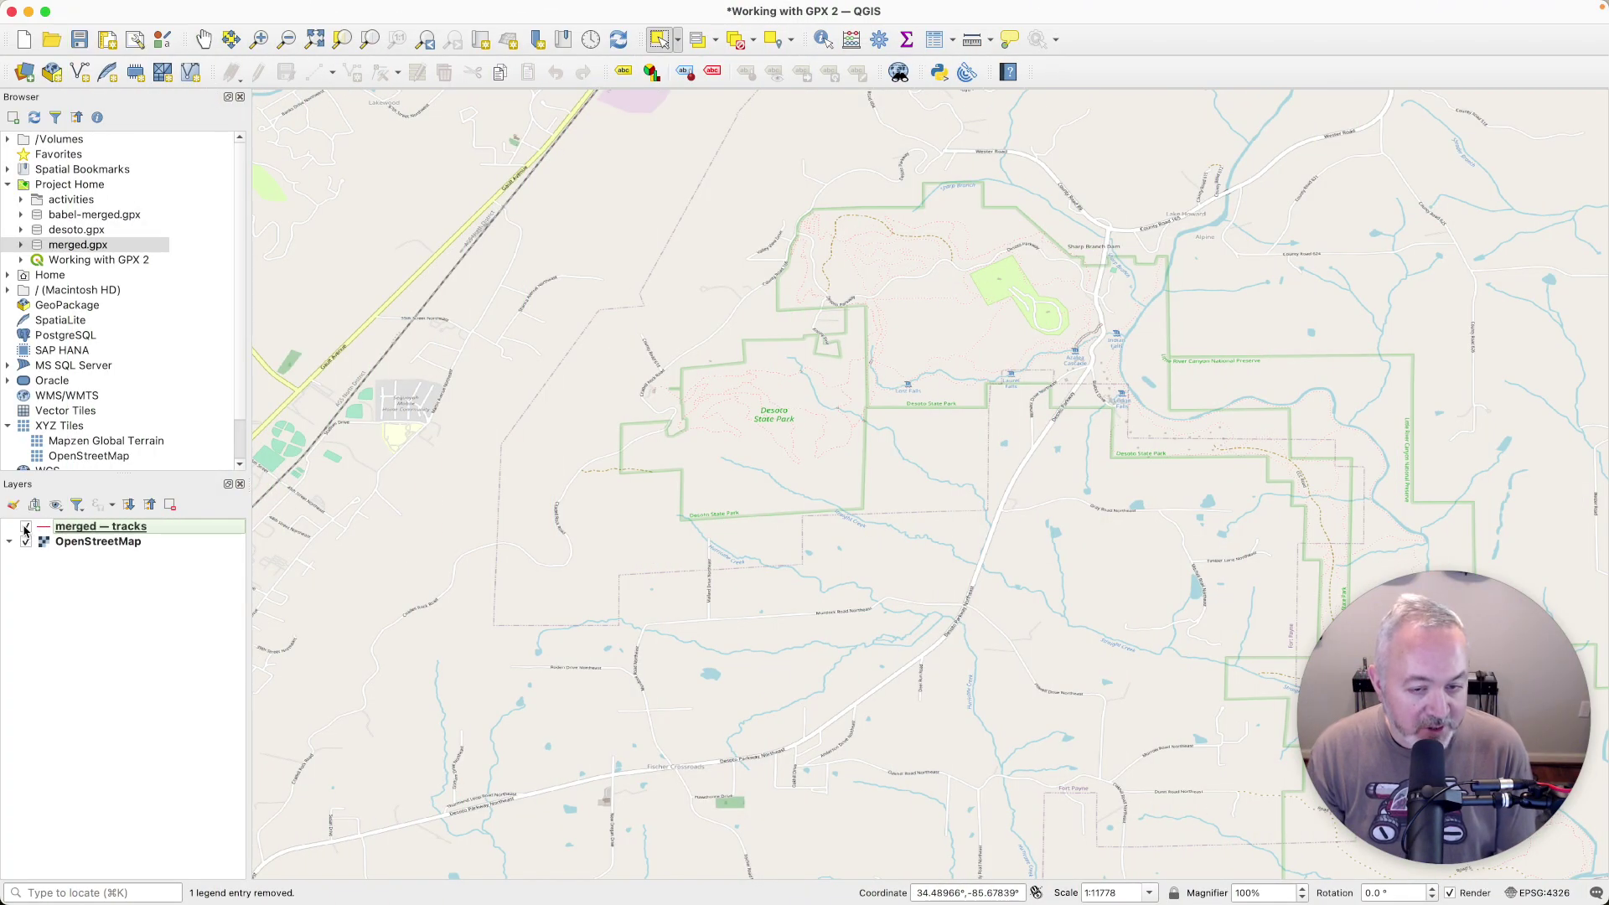
left_click(26, 527)
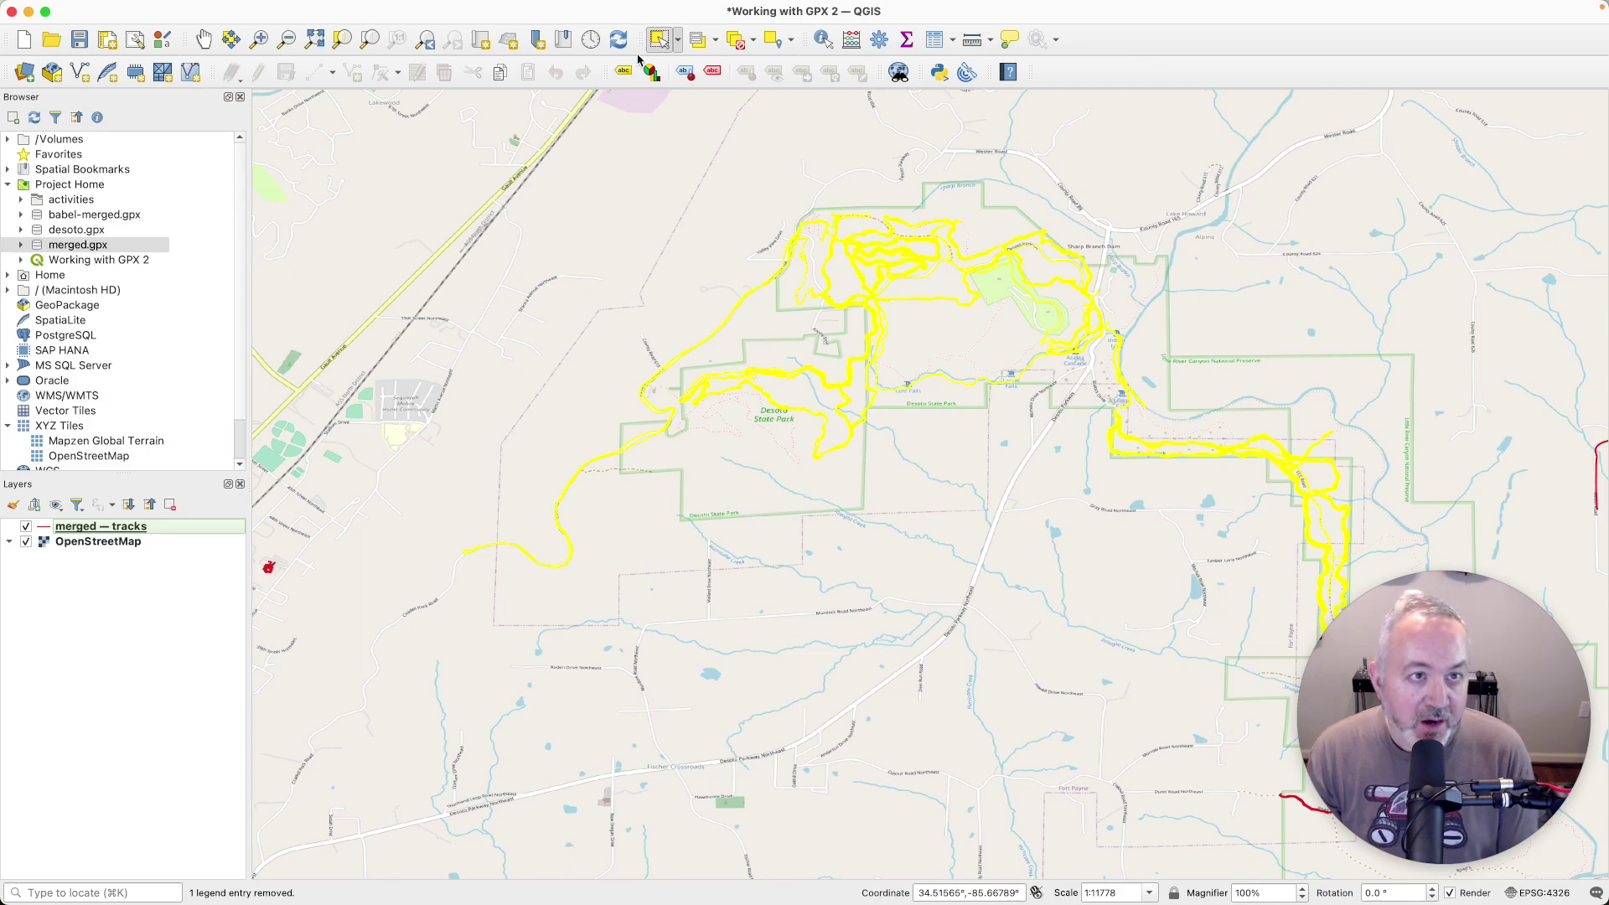
- Clear the track selection and create a temporary scratch layer named clip with Polygon geometry in EPSG:4326 - WGS 84
left_click(731, 44)
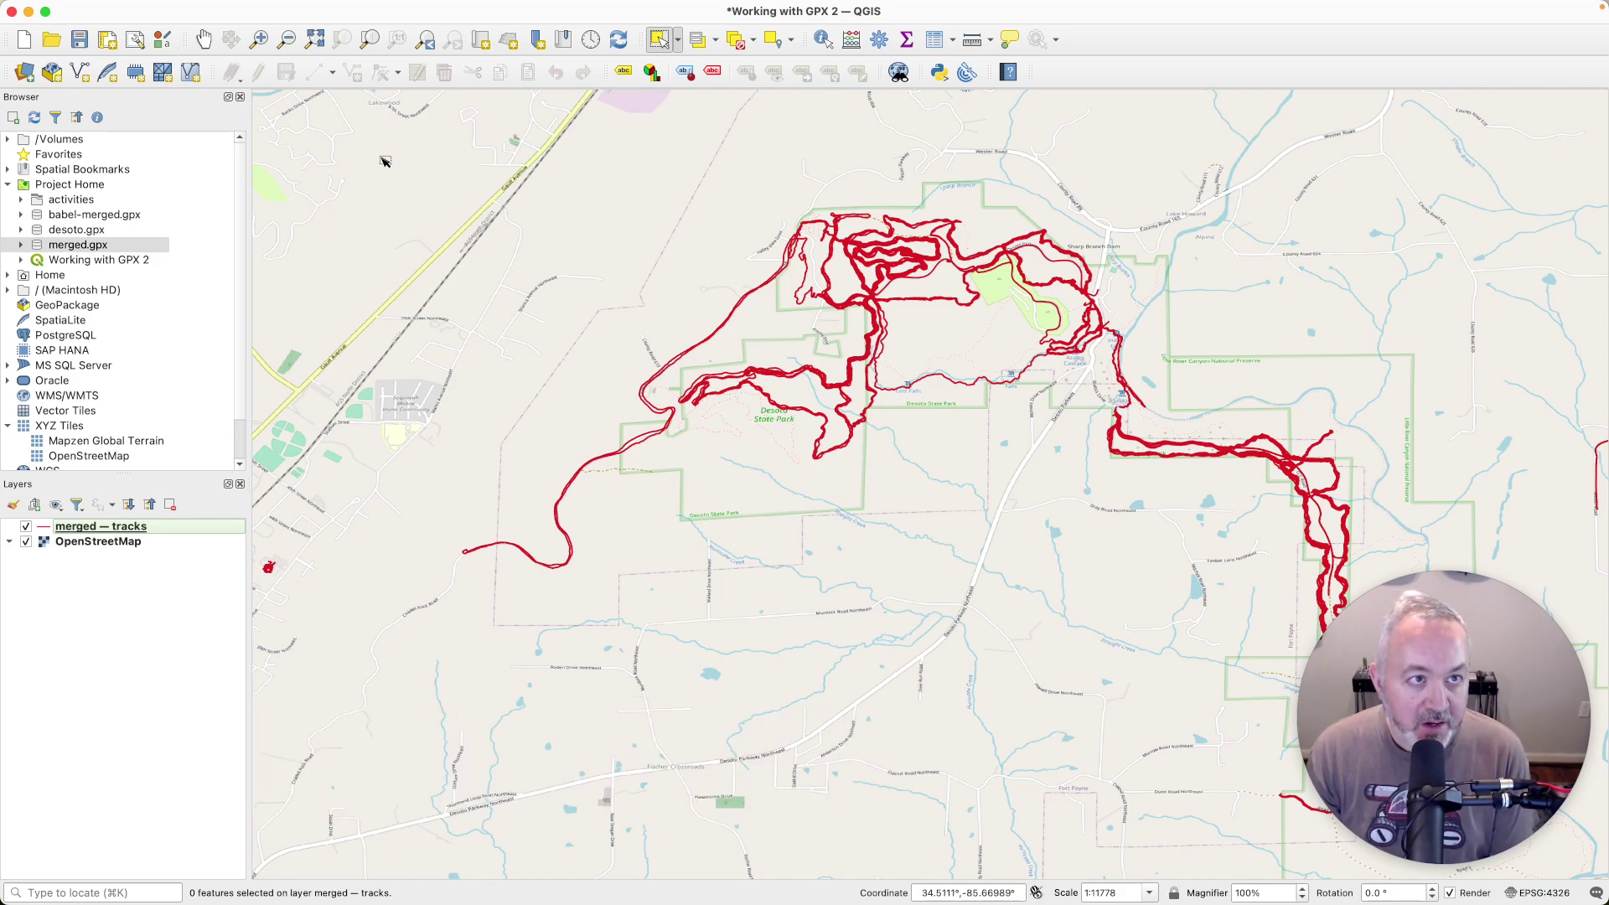
mouse_move(371, 18)
left_click(236, 9)
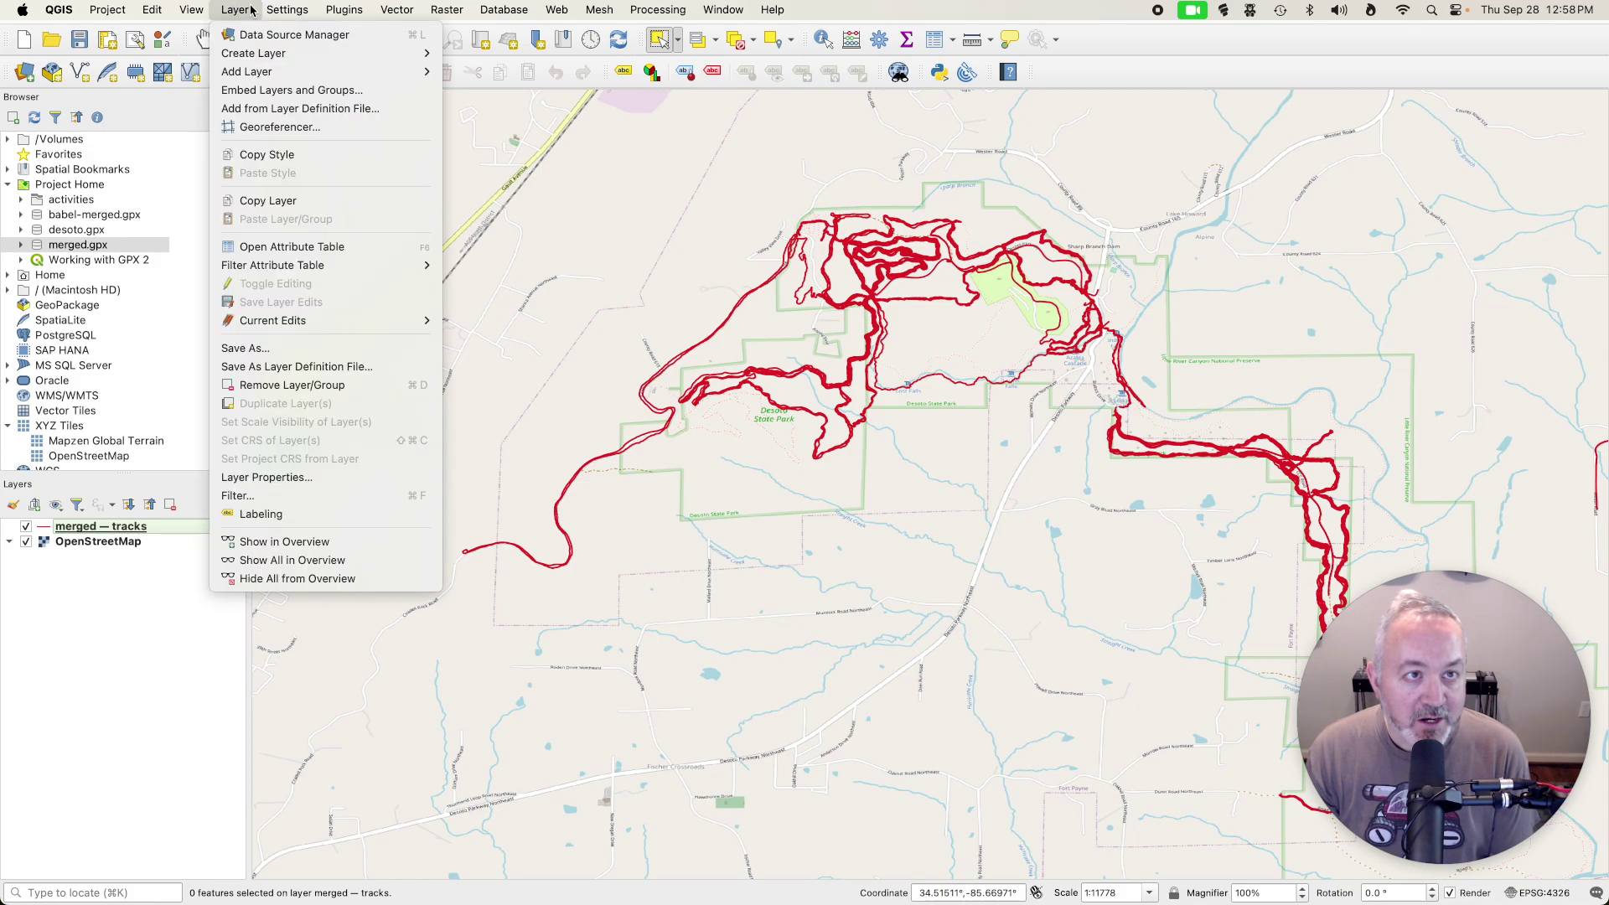
mouse_move(360, 53)
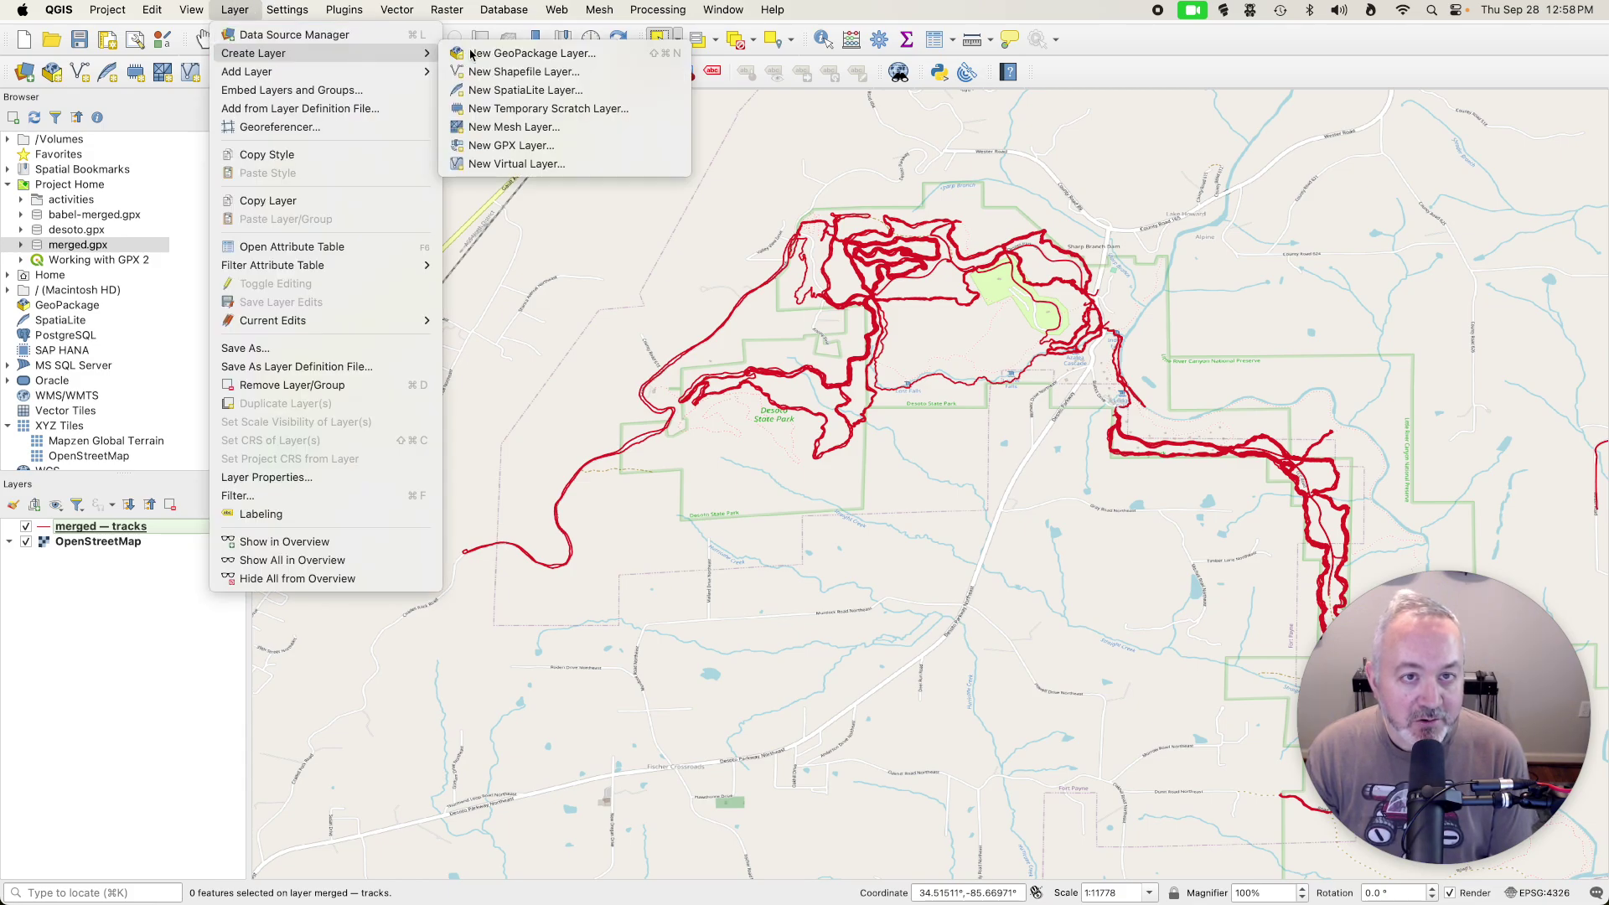
left_click(567, 113)
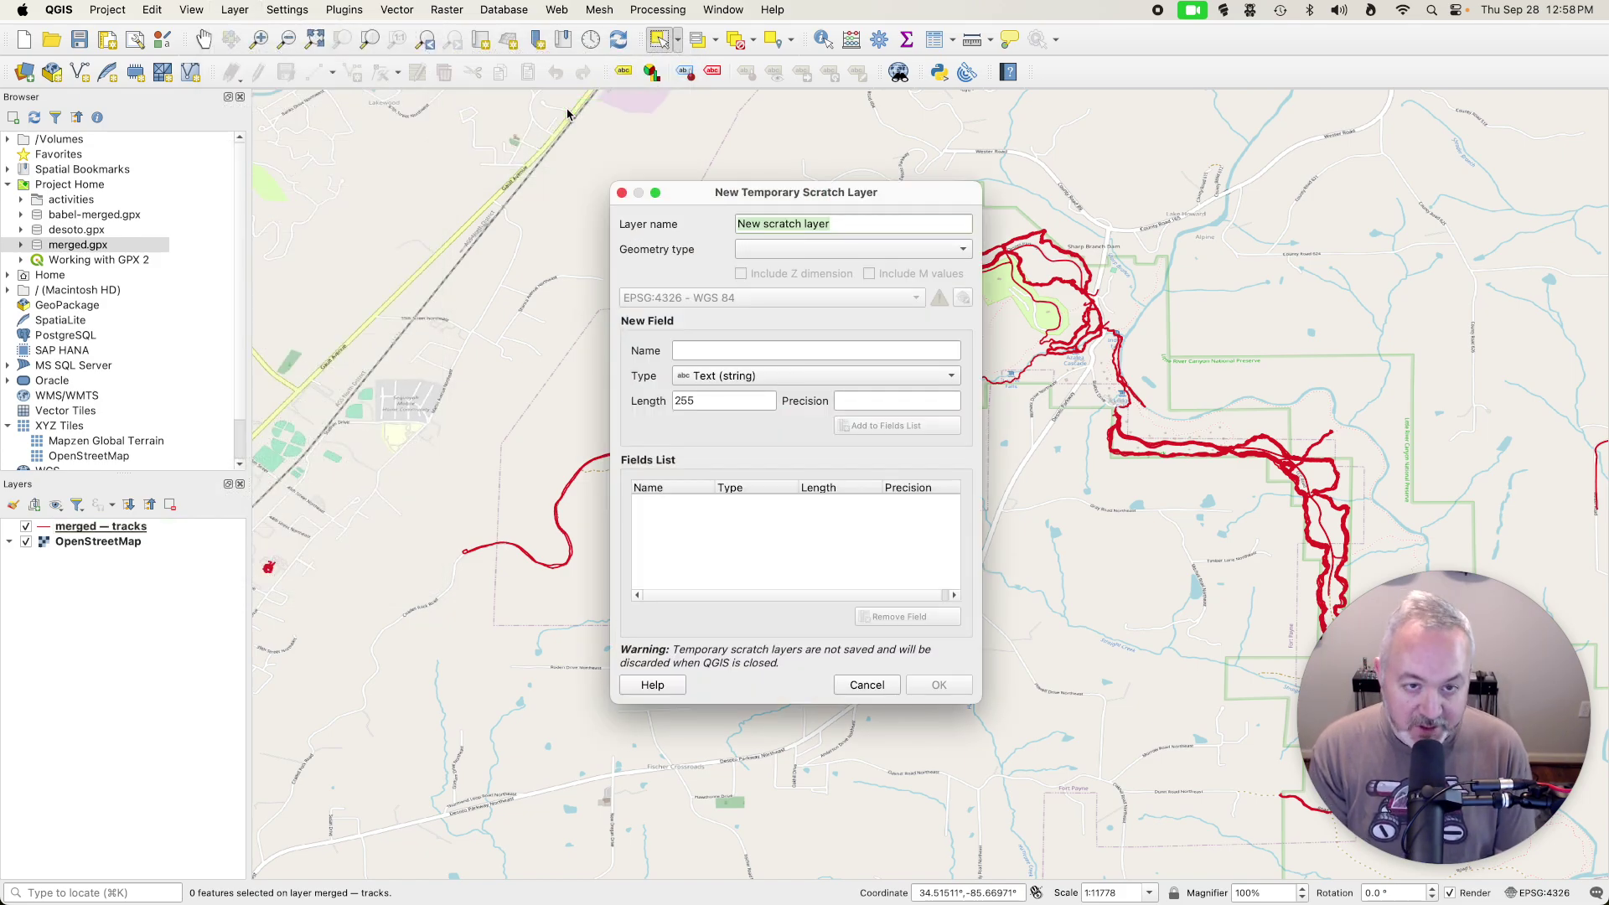
type("clip")
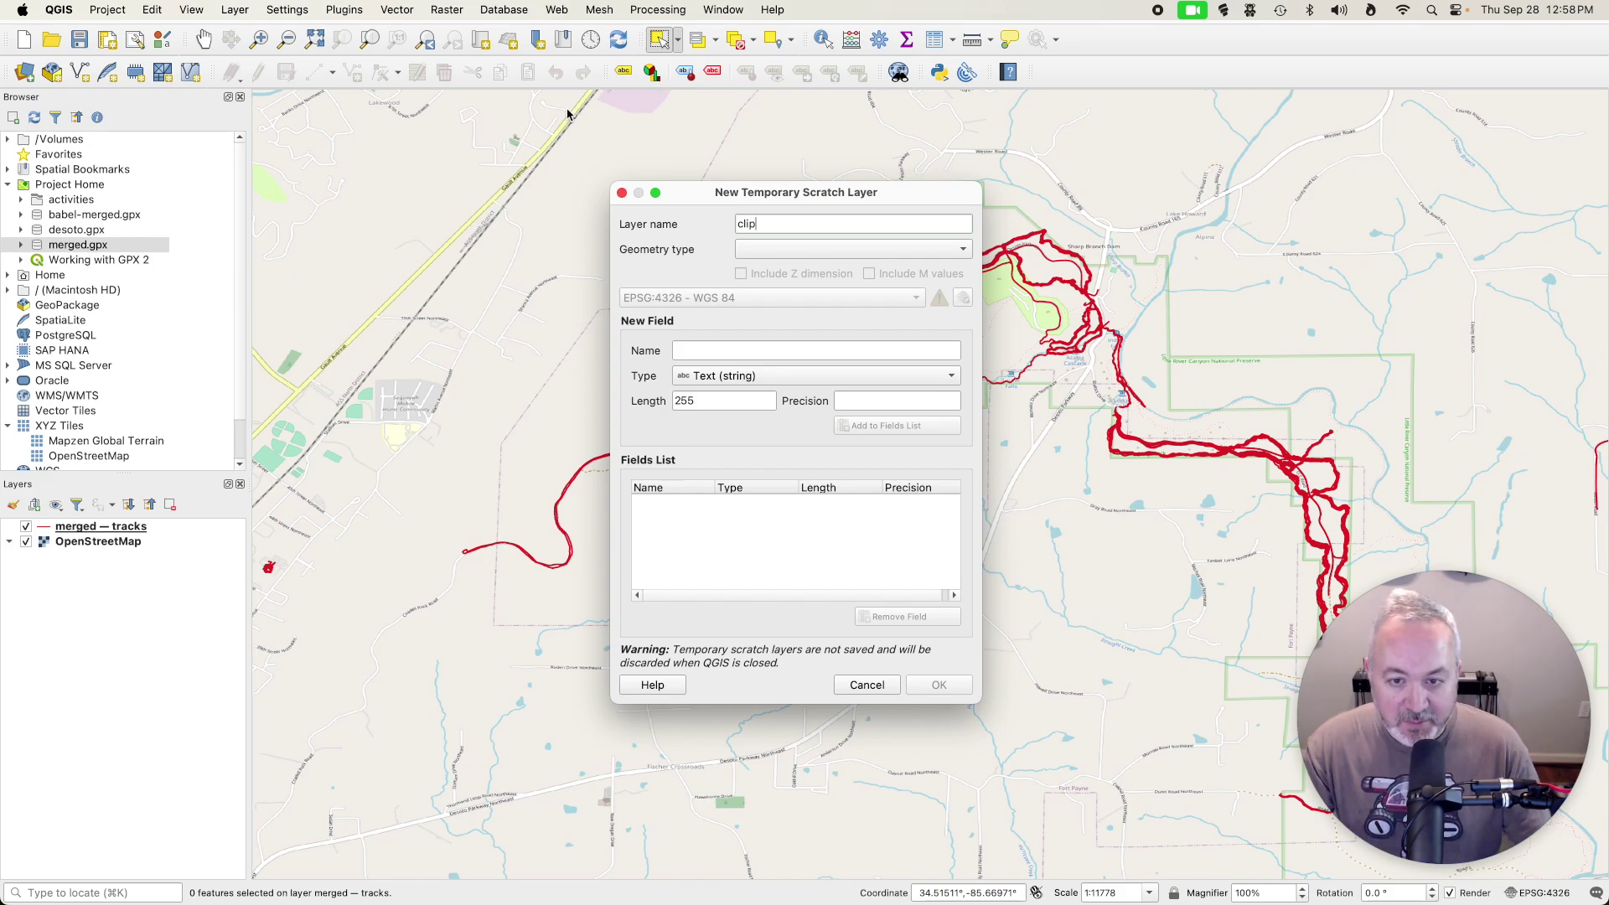
left_click(935, 249)
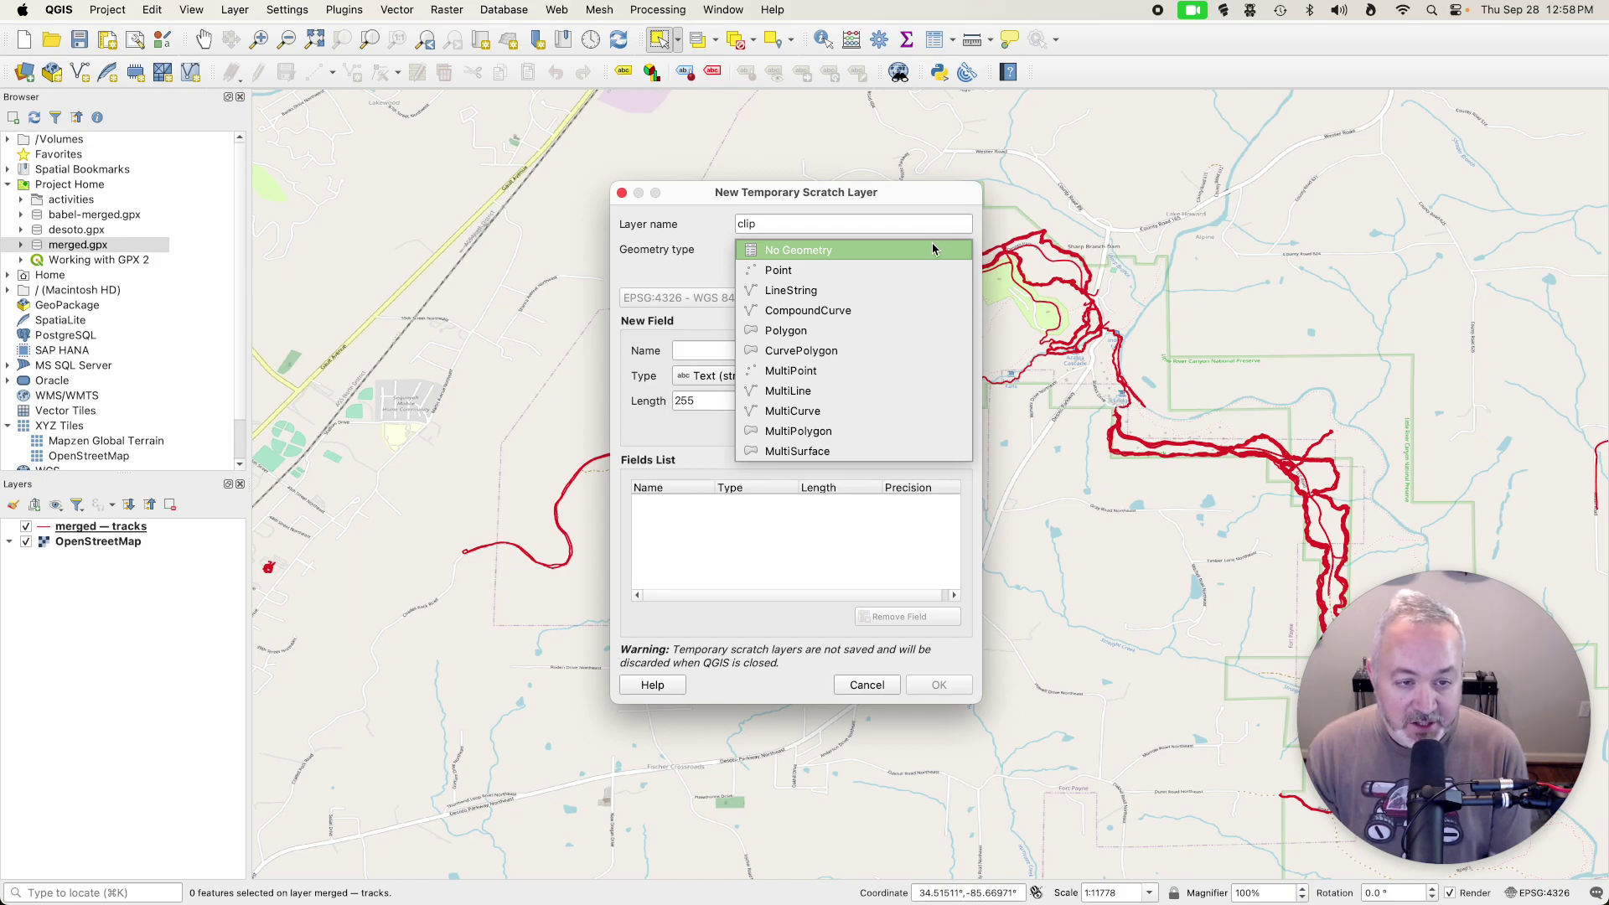
left_click(867, 333)
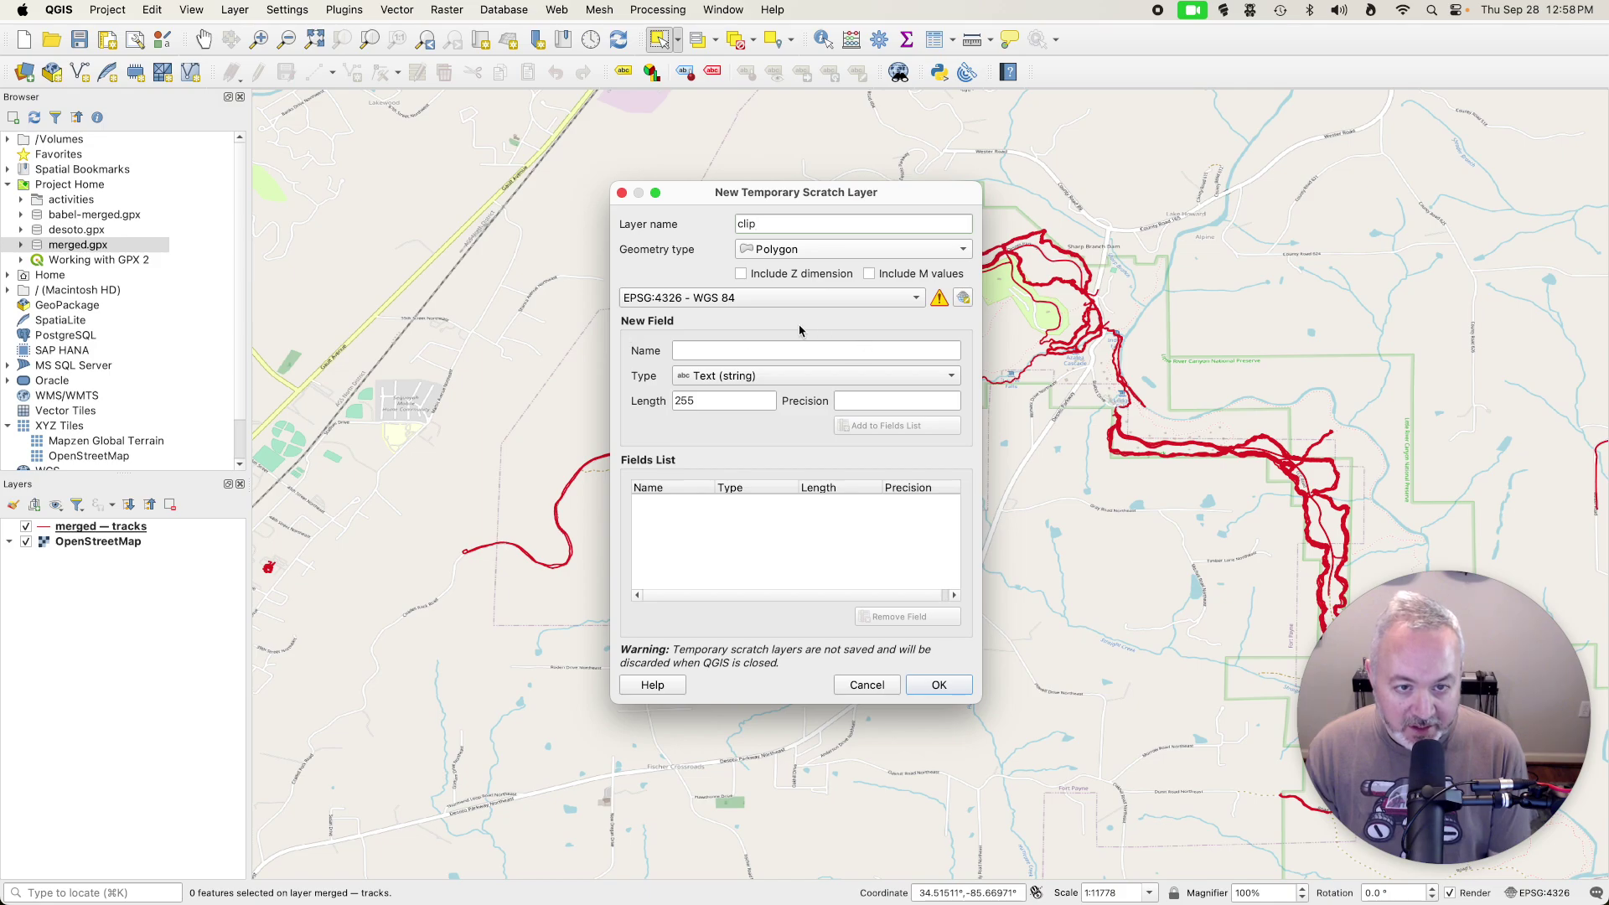
left_click(955, 692)
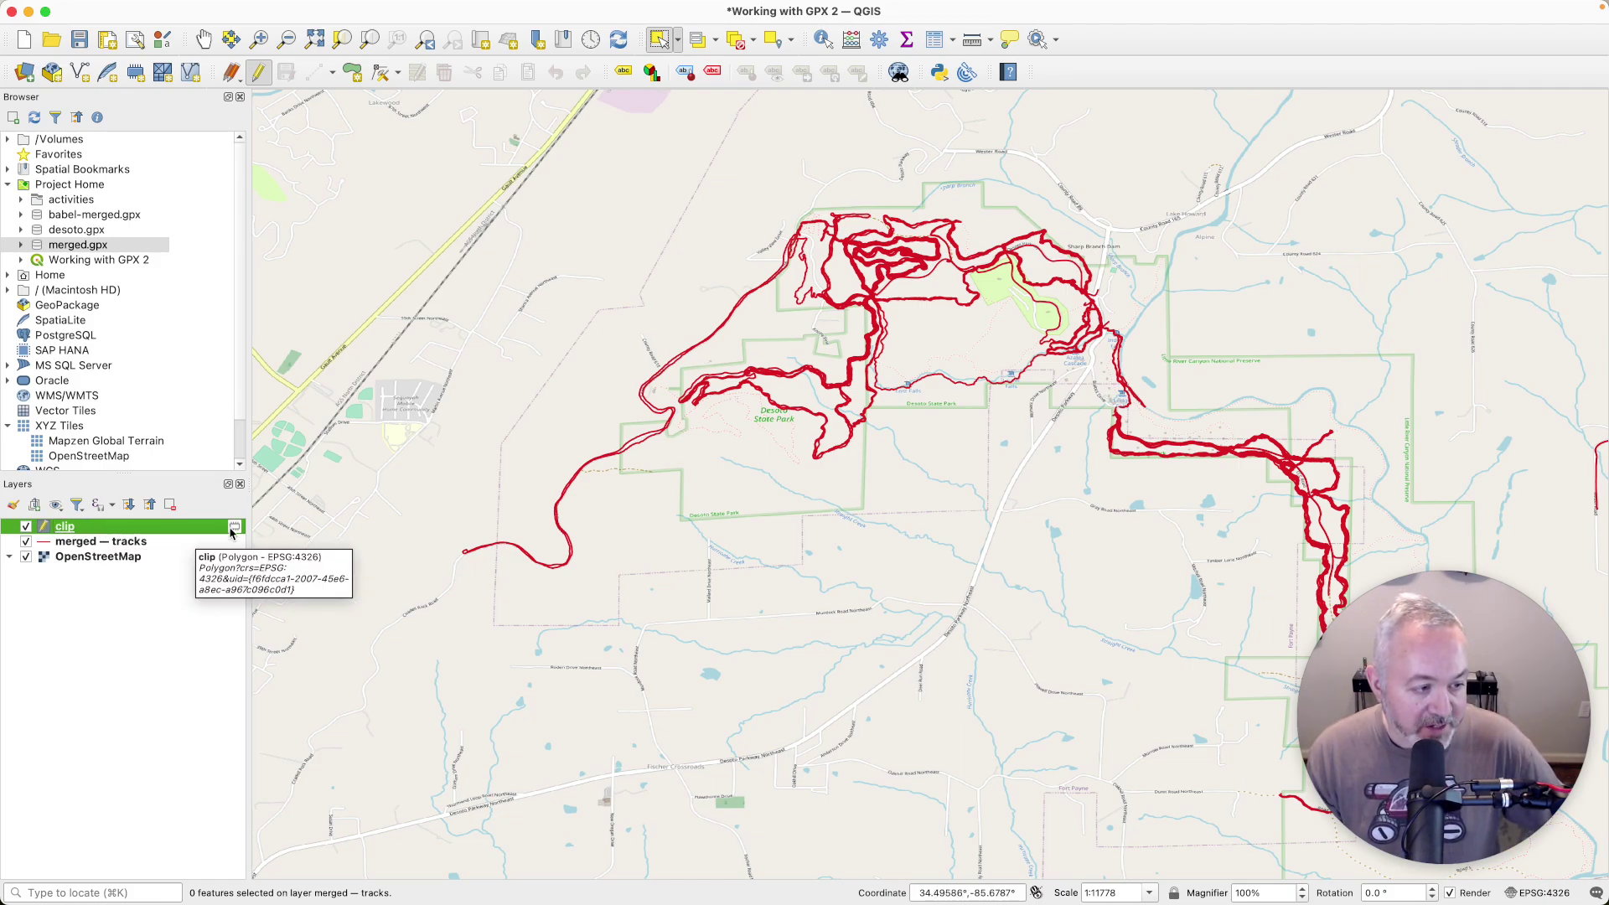
- Draw a four-cornered polygon on the clip layer around the tracks in the DeSoto State Park area, spanning most of the visible map
mouse_move(234, 531)
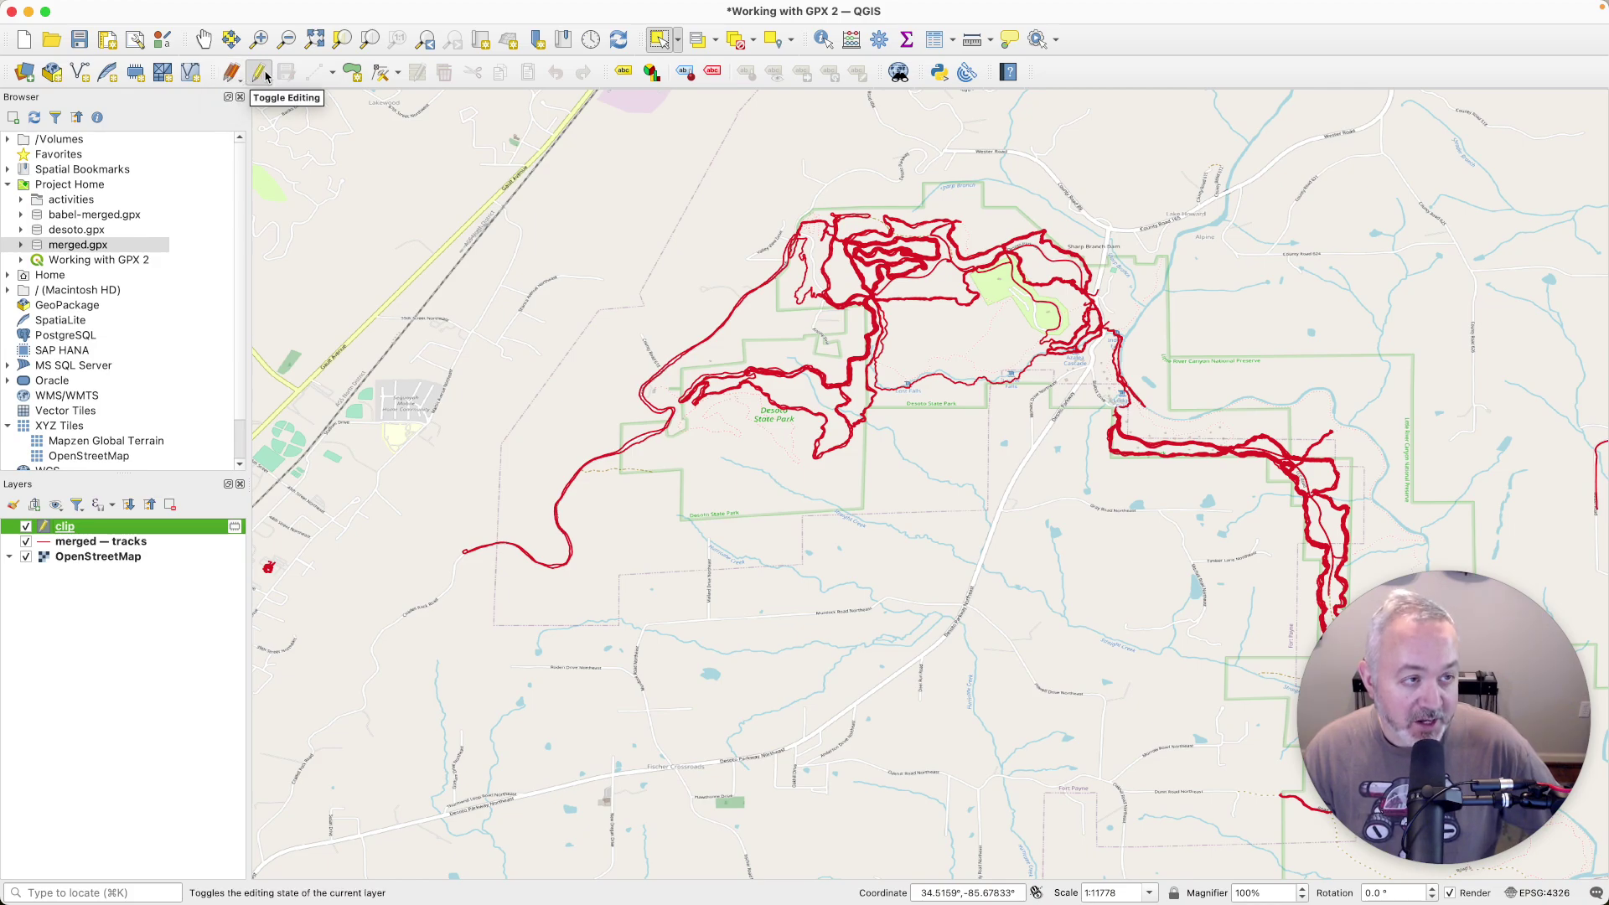
left_click(355, 73)
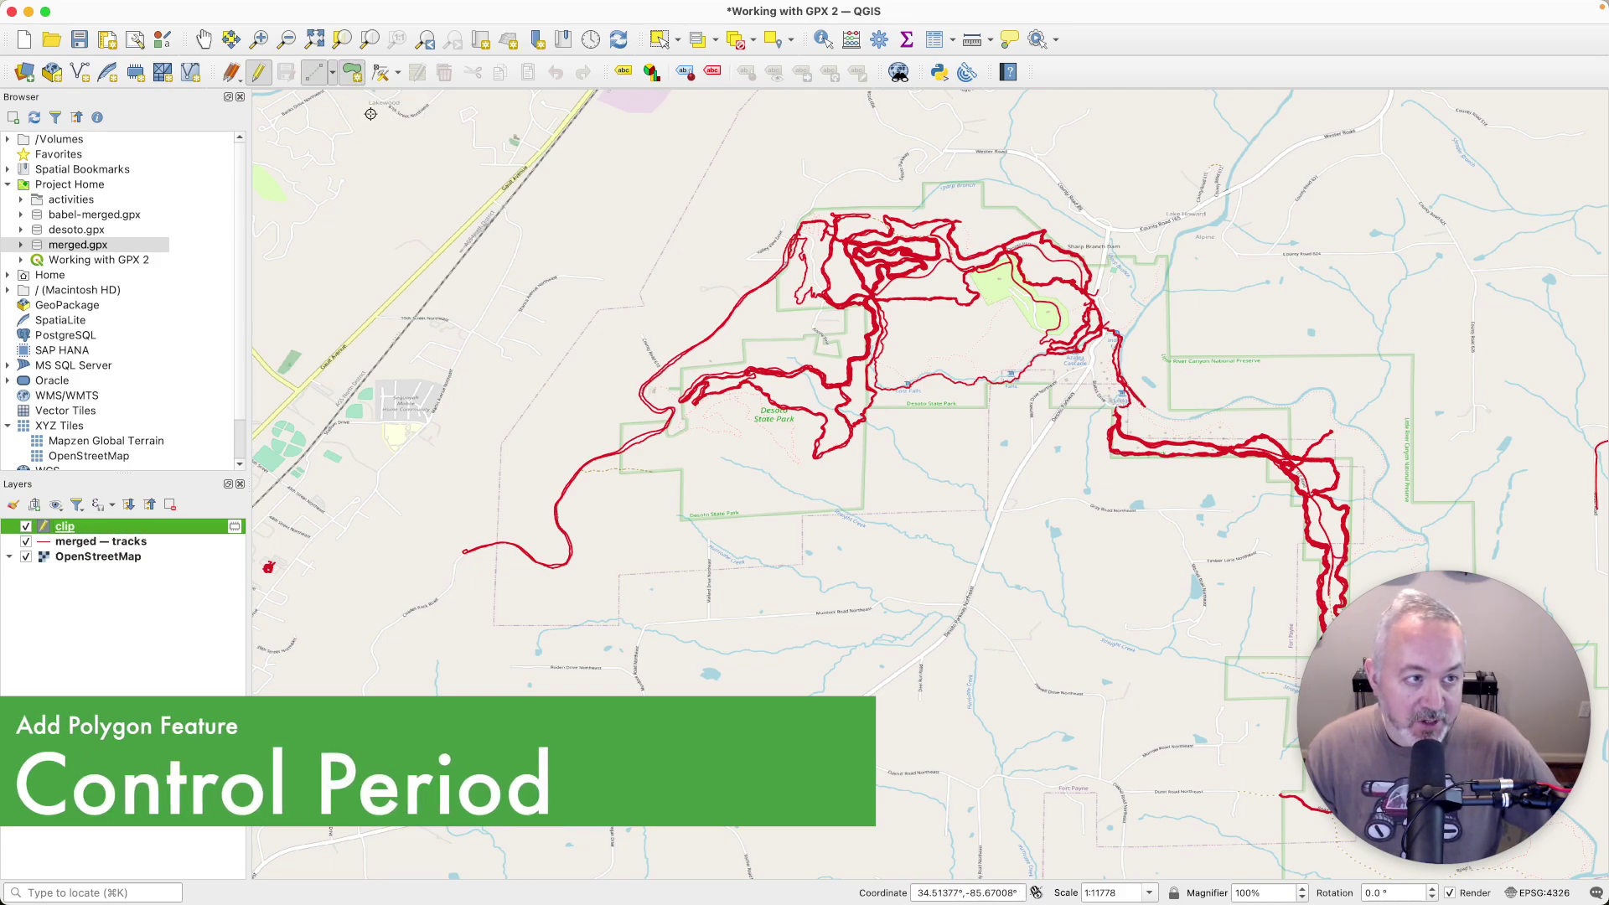
left_click(381, 100)
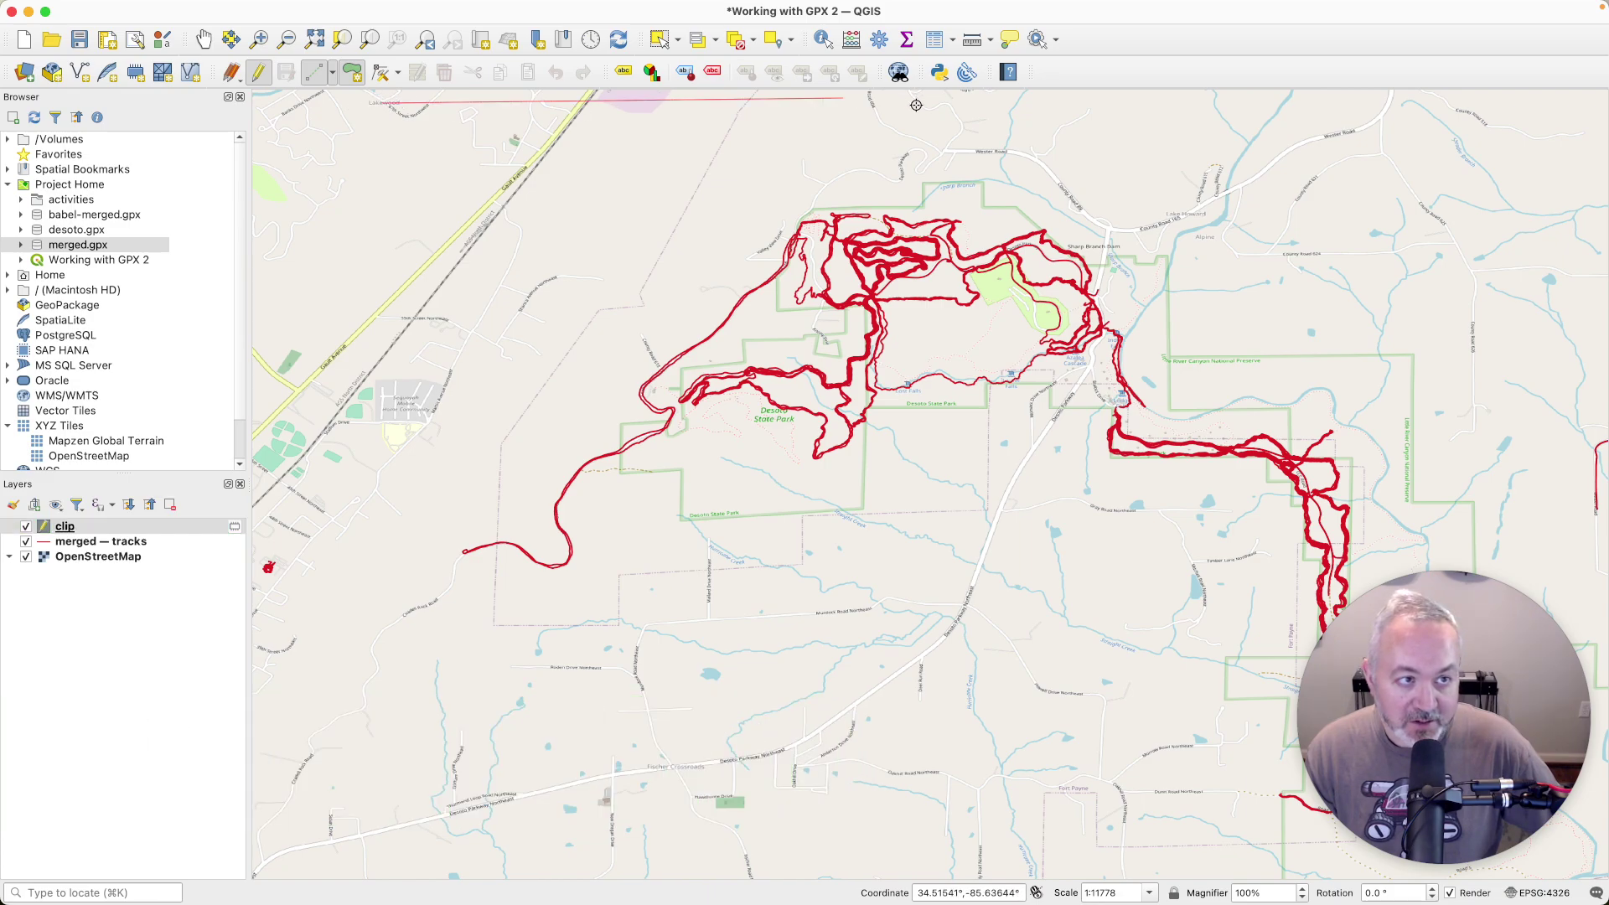
left_click(1557, 106)
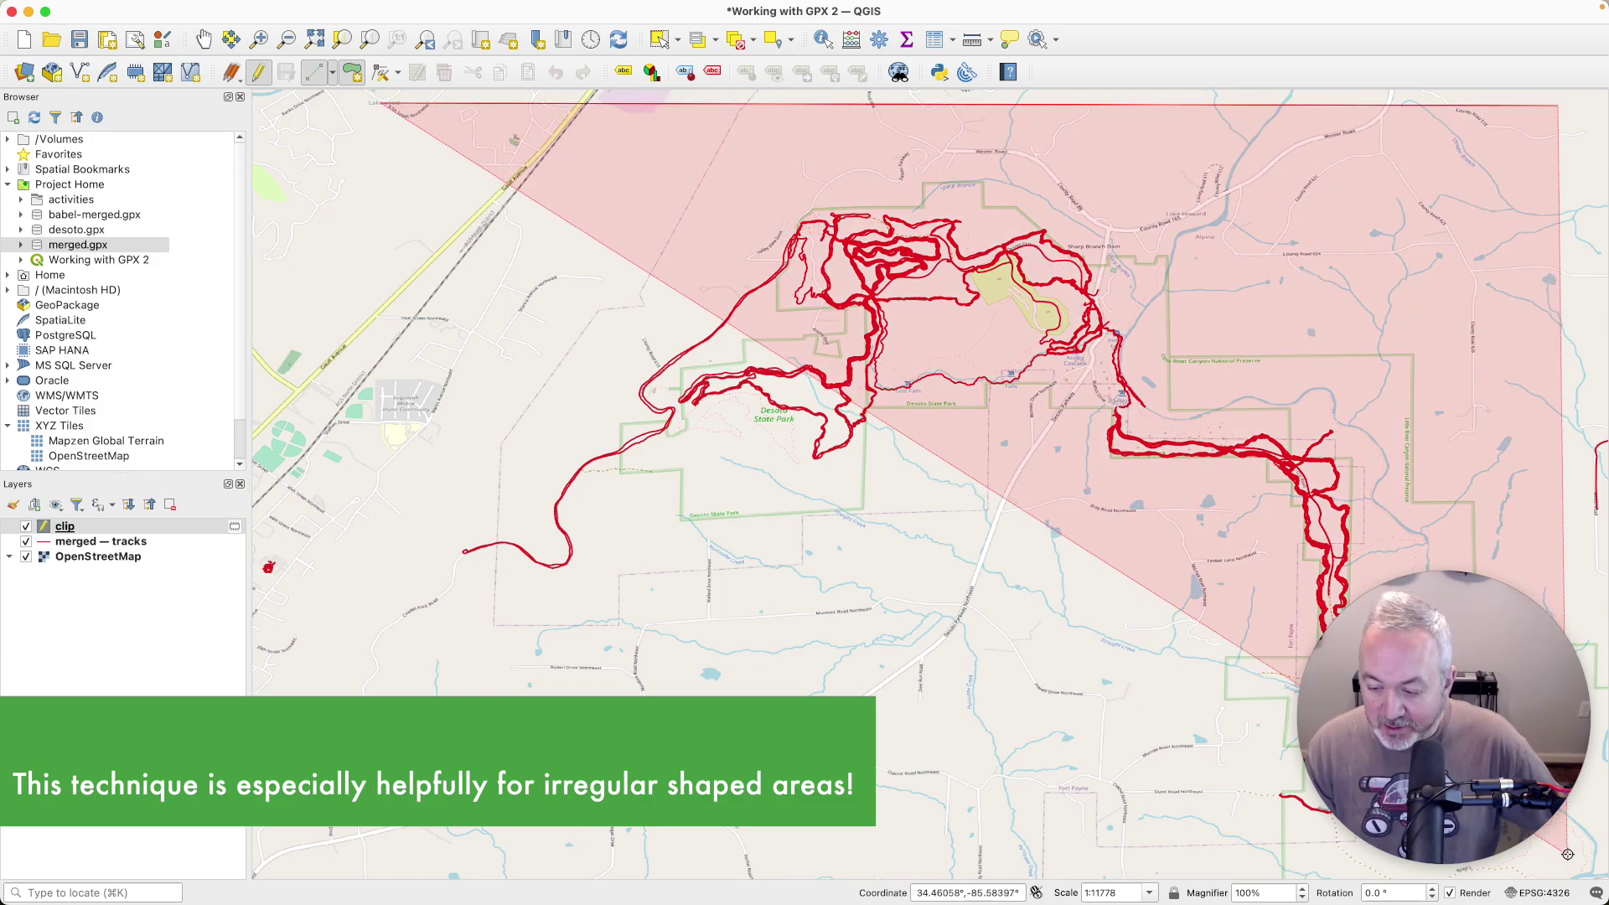
left_click(1568, 854)
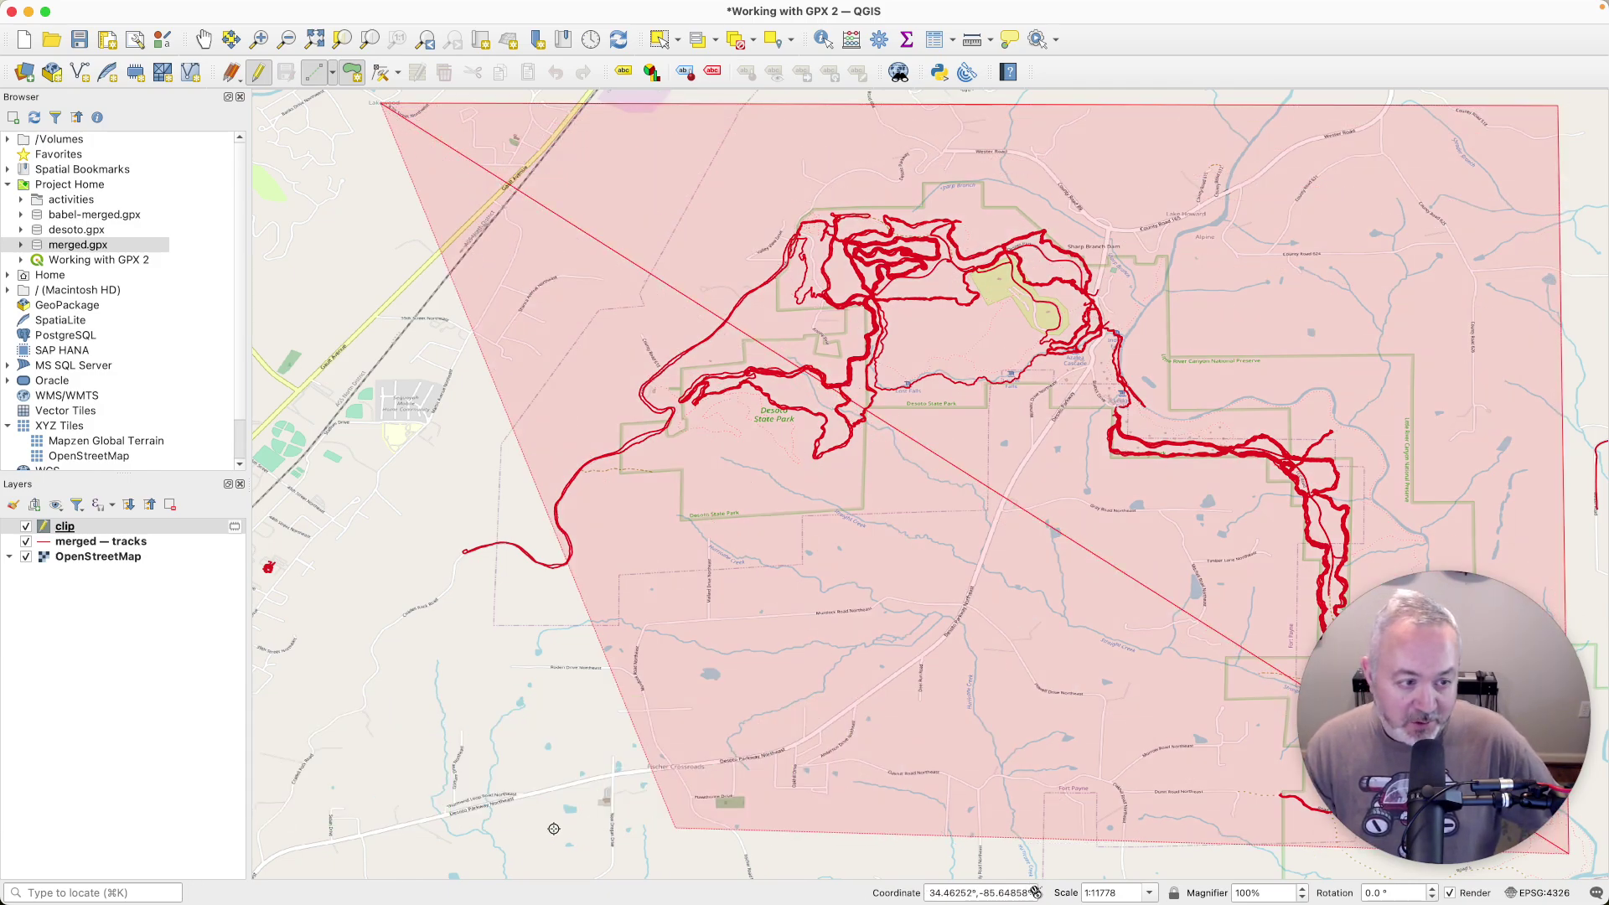
left_click(343, 849)
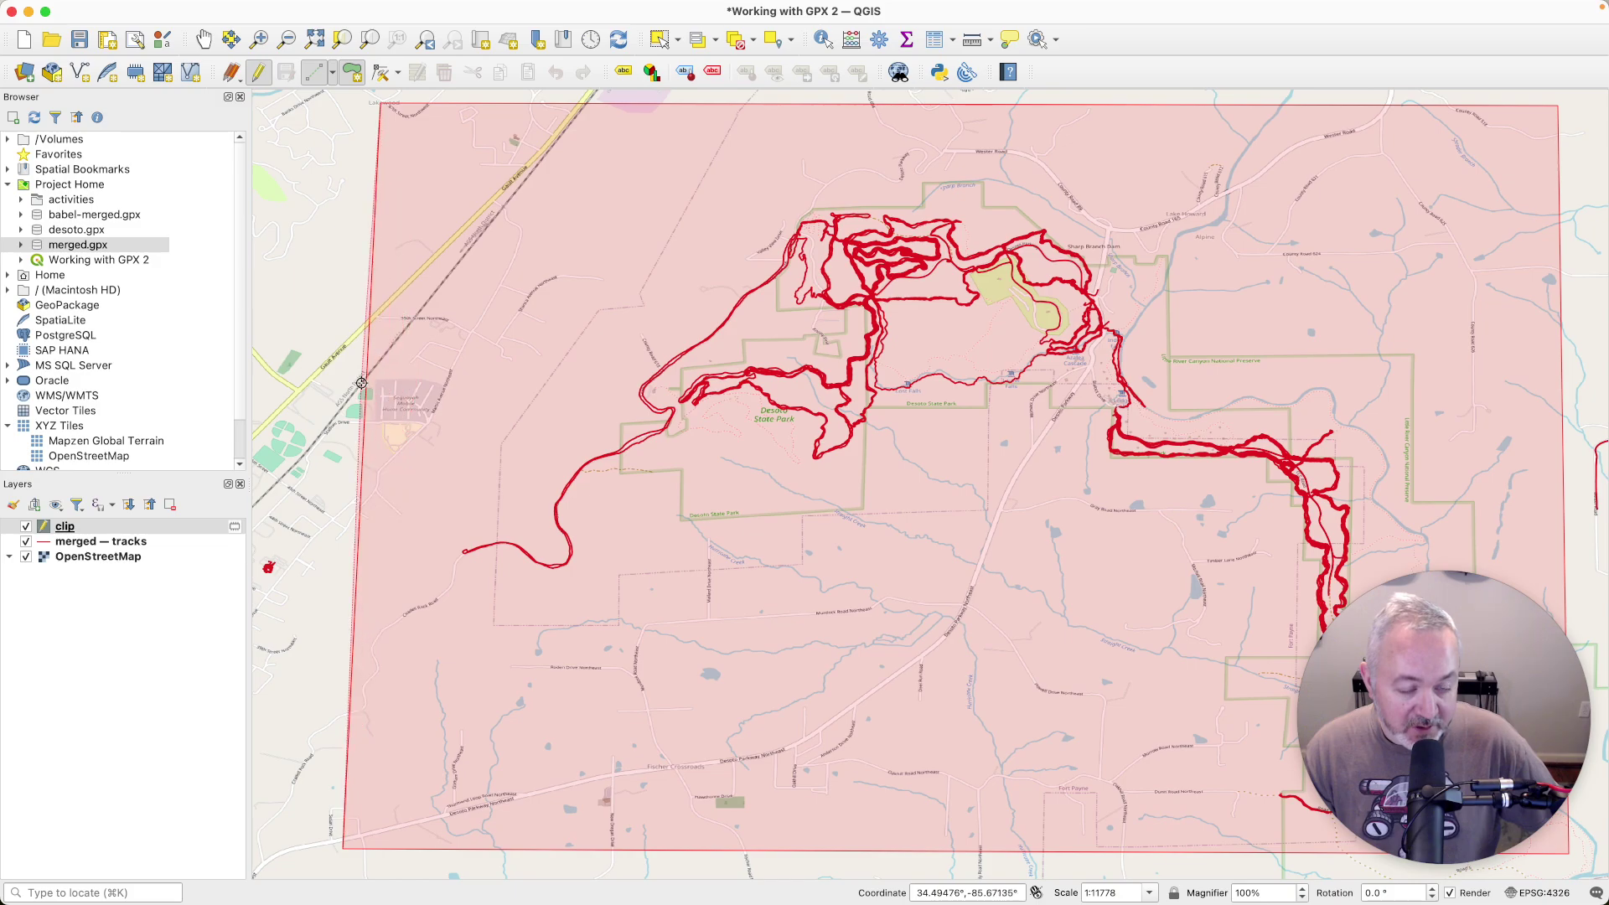
right_click(424, 382)
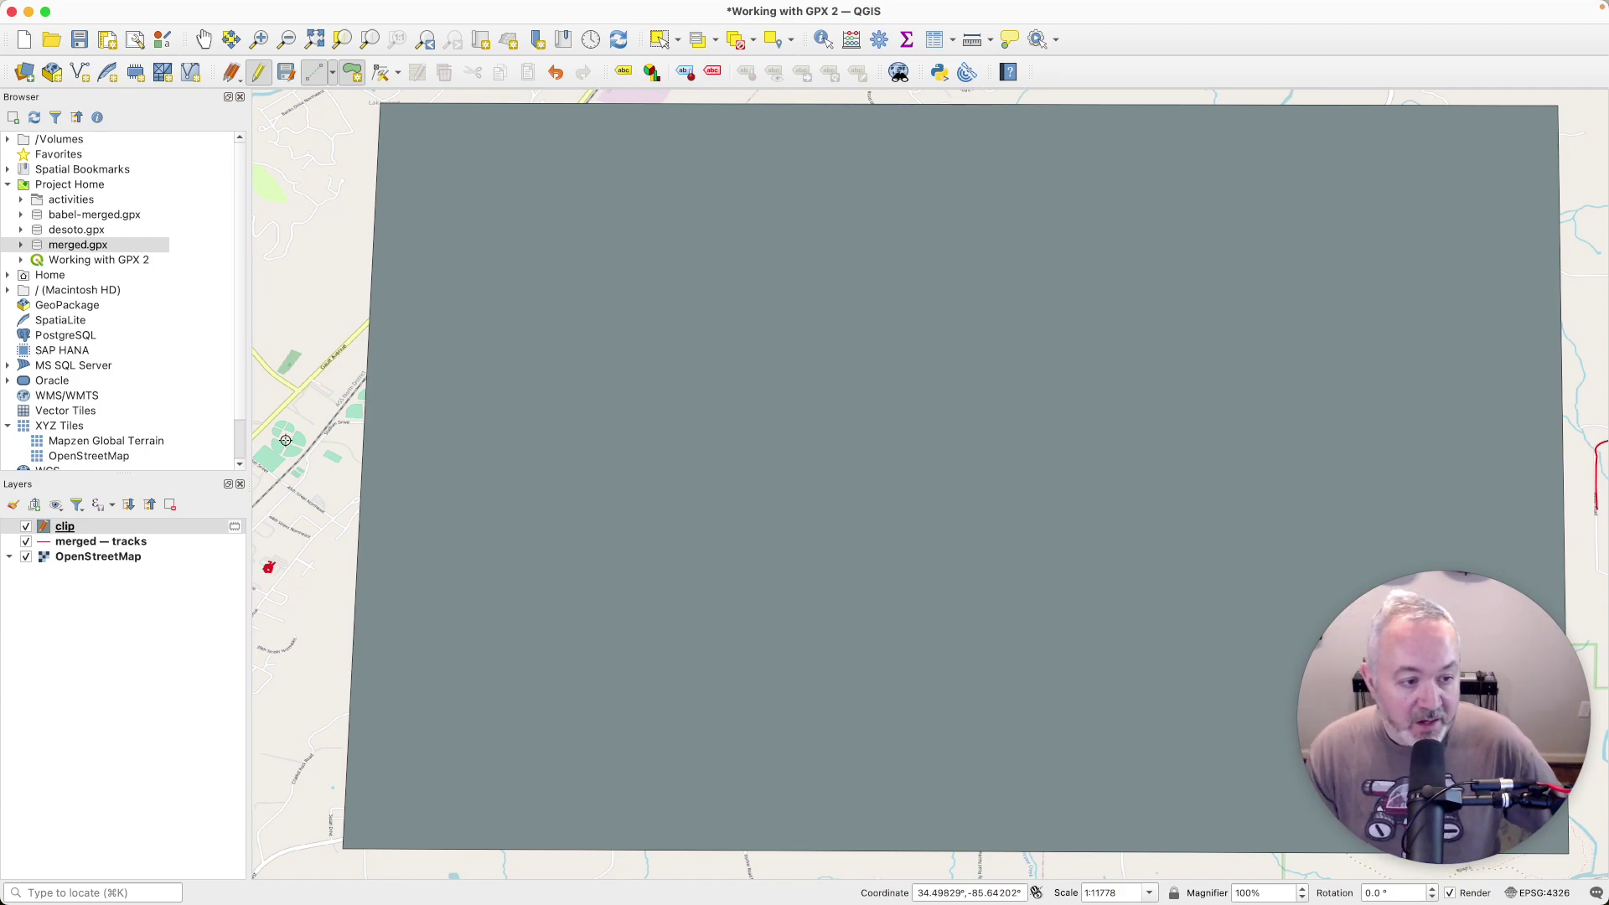
- Set the clip layer's fill style to No Brush, and end its editing session with the changes saved
double_click(117, 526)
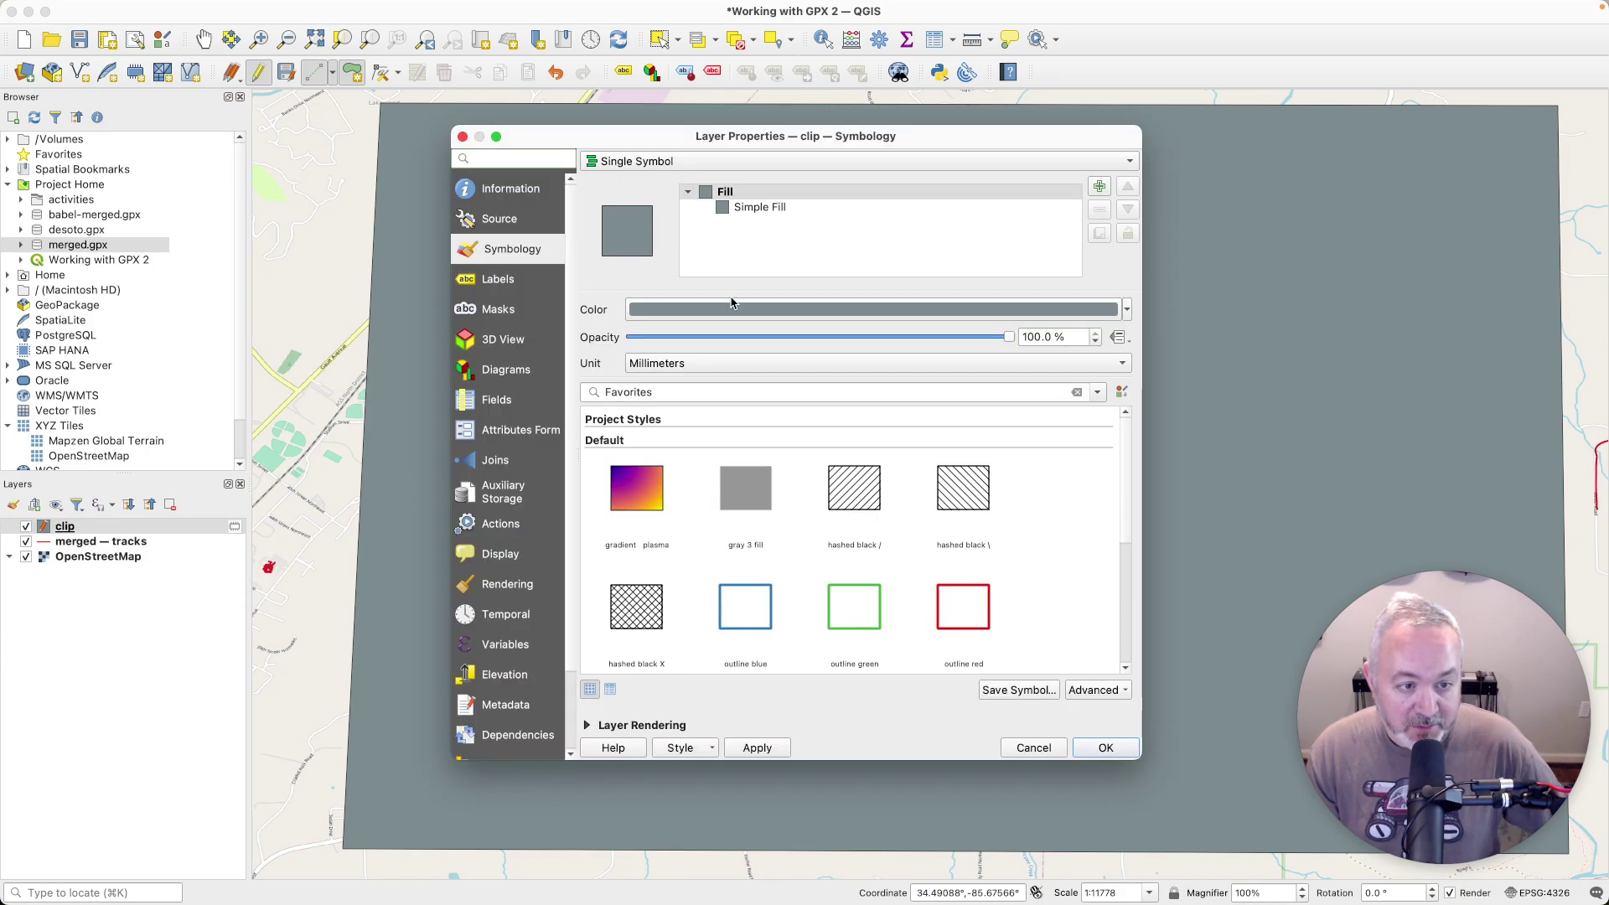
left_click(767, 209)
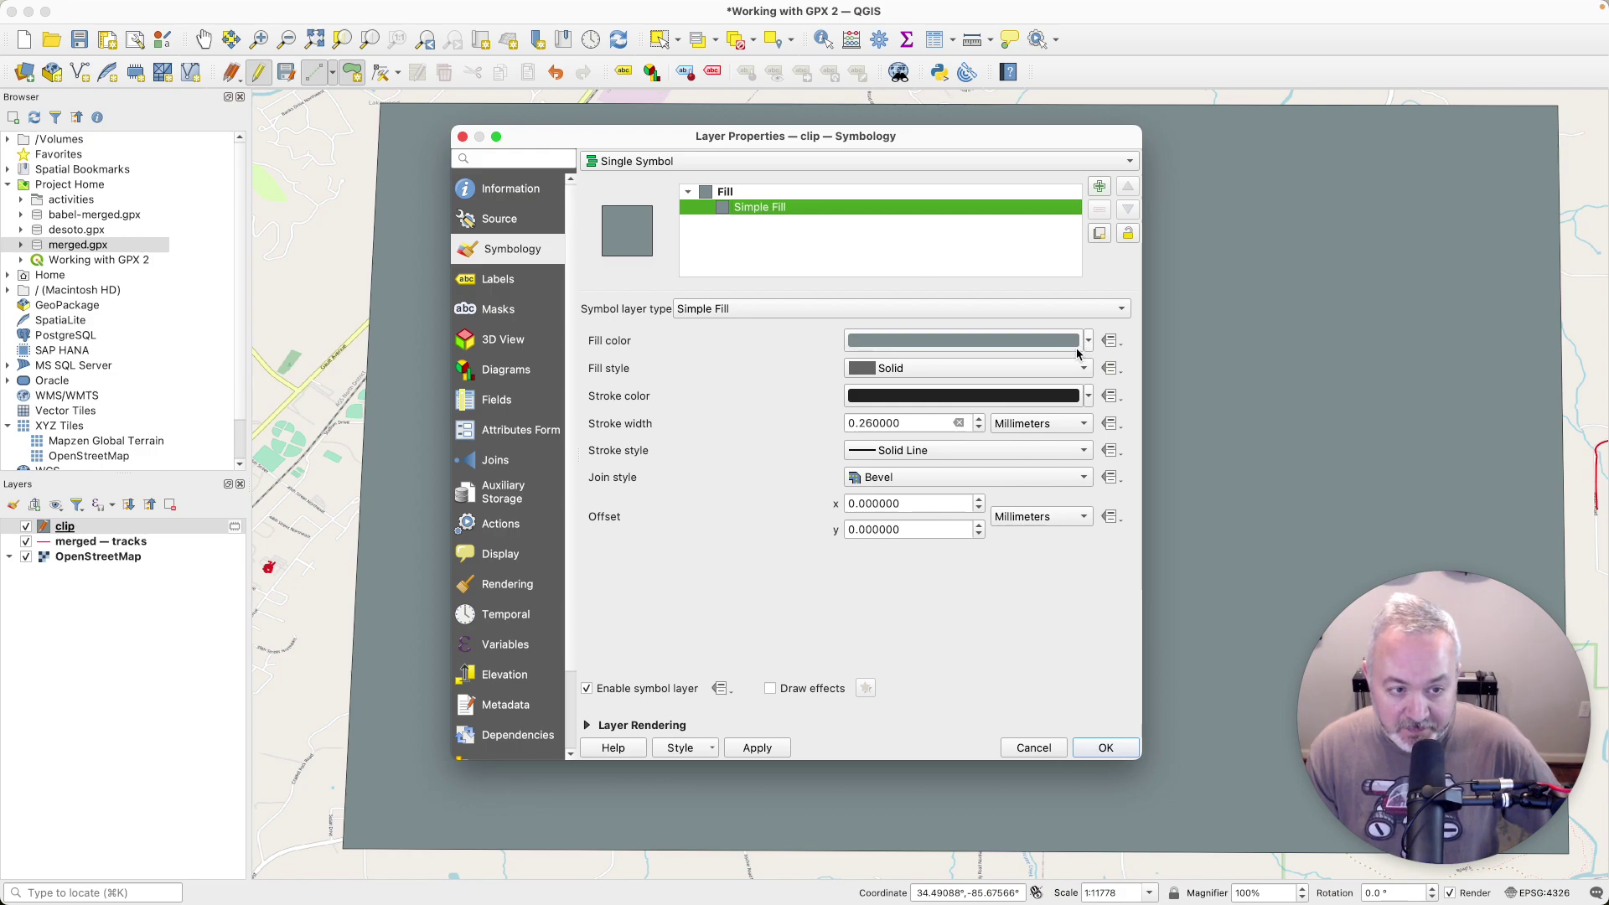
left_click(1074, 369)
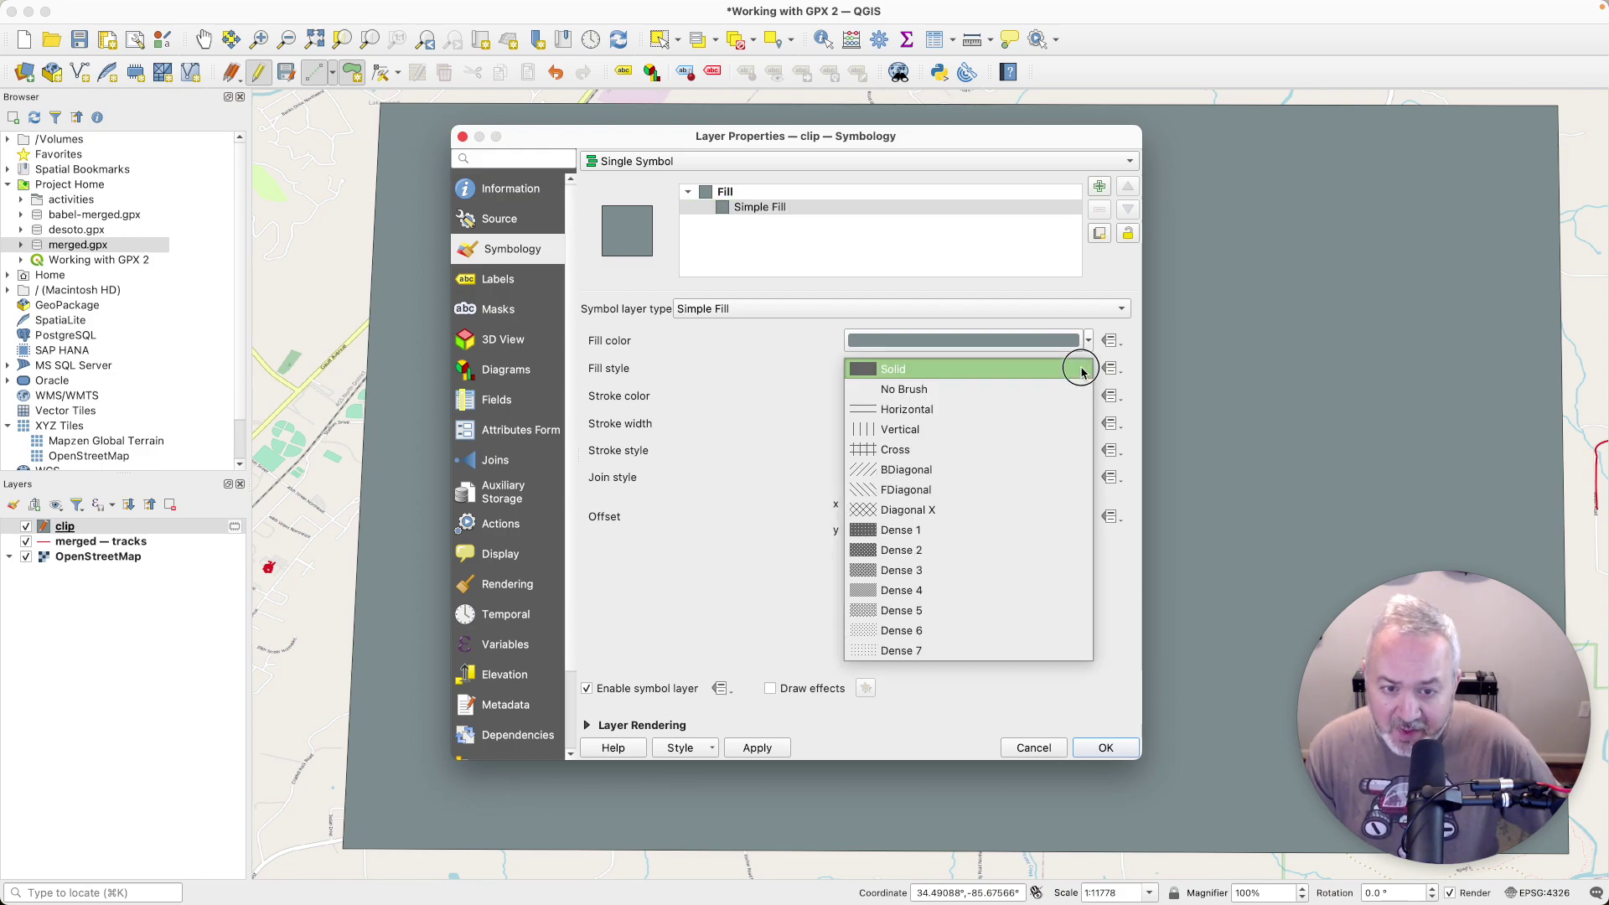
left_click(983, 391)
left_click(1086, 747)
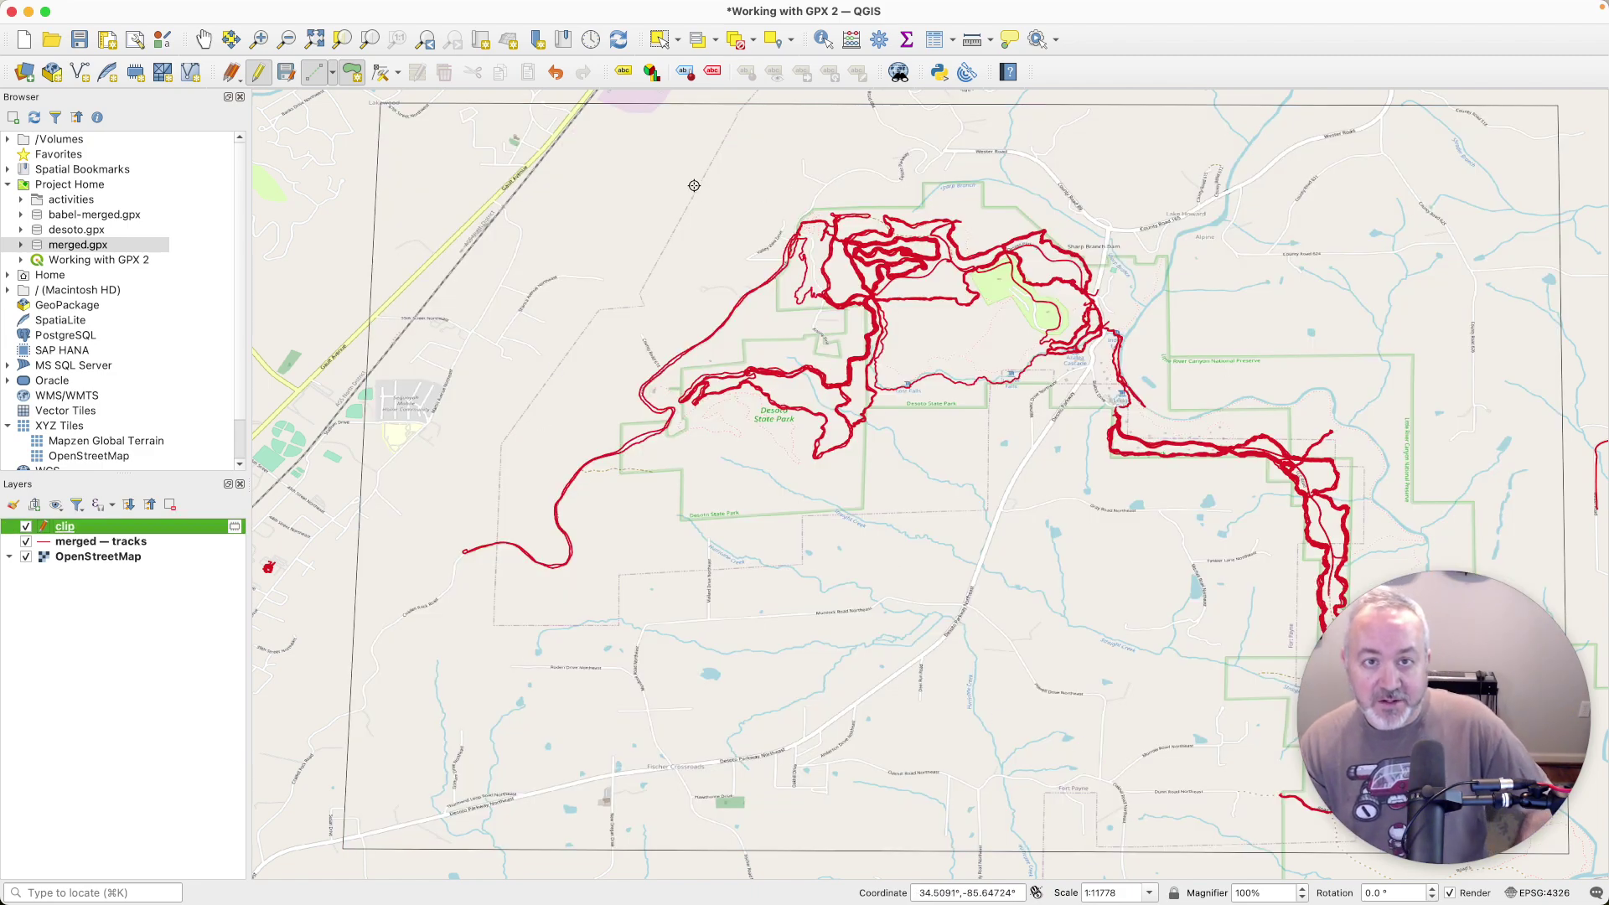
left_click(259, 74)
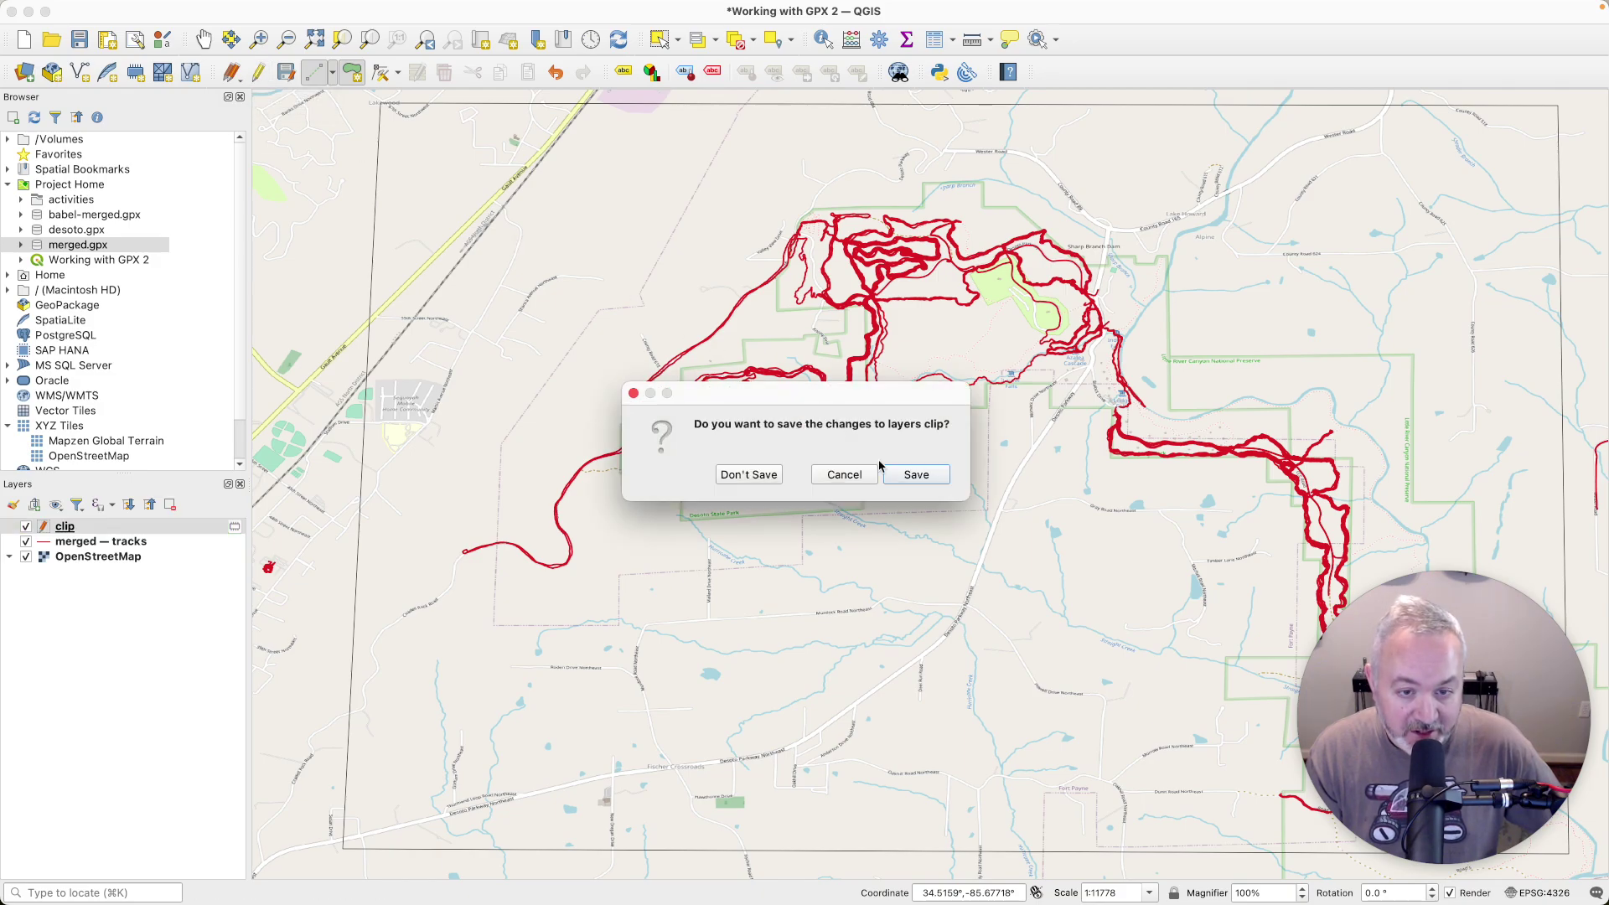
left_click(915, 475)
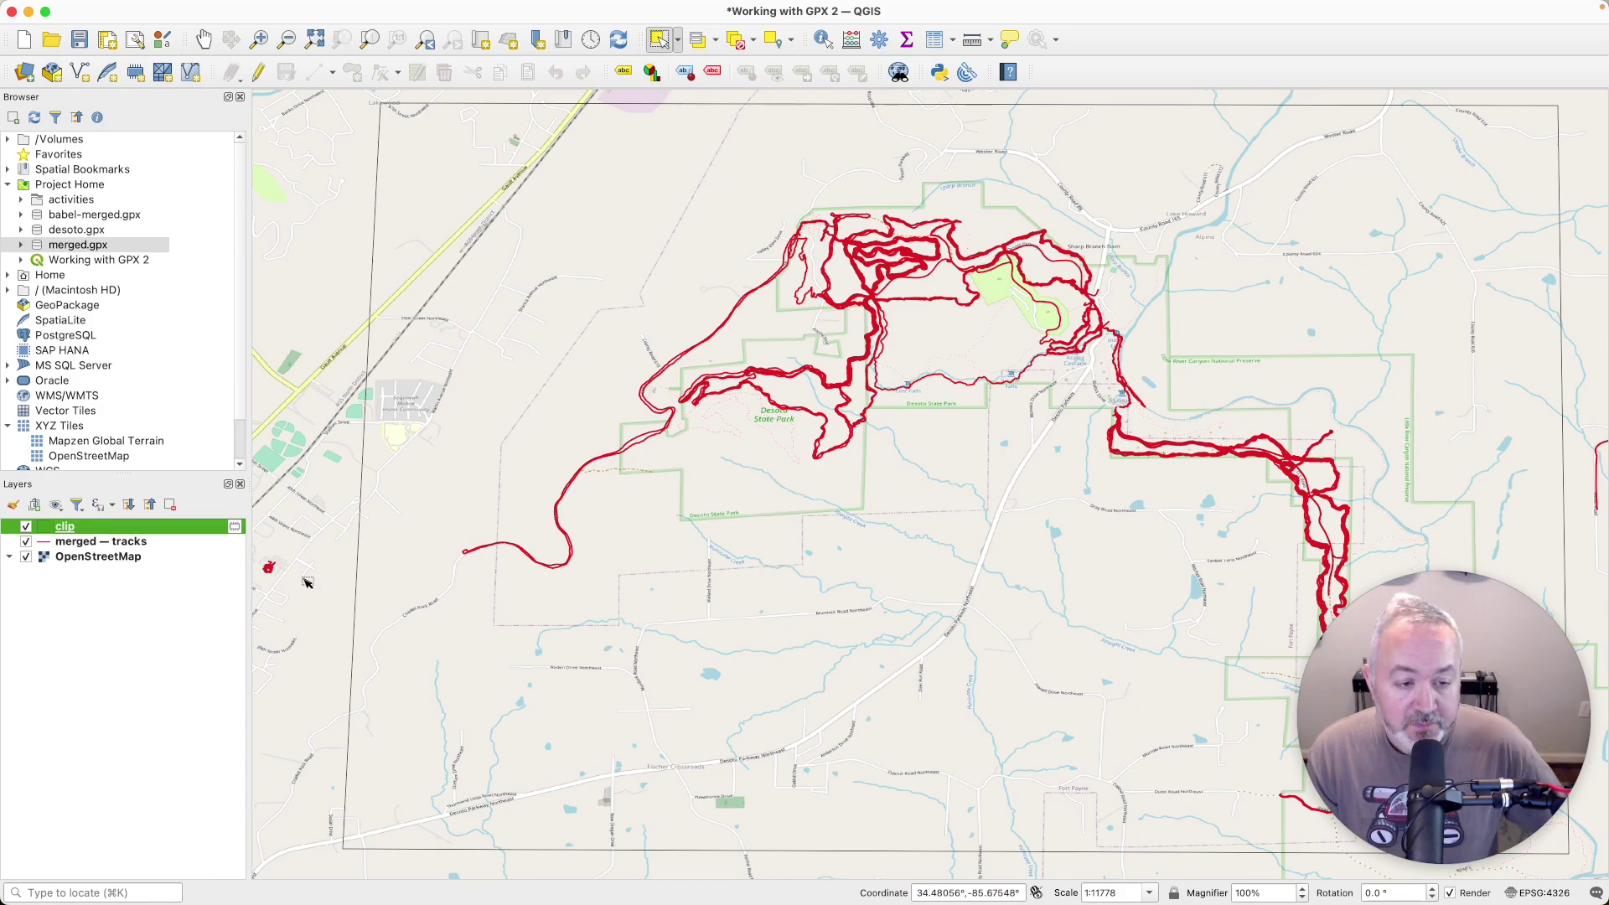
- Clip the merged — tracks layer with the clip layer as overlay into a temporary layer, and review the log's spatial index warning
left_click(94, 544)
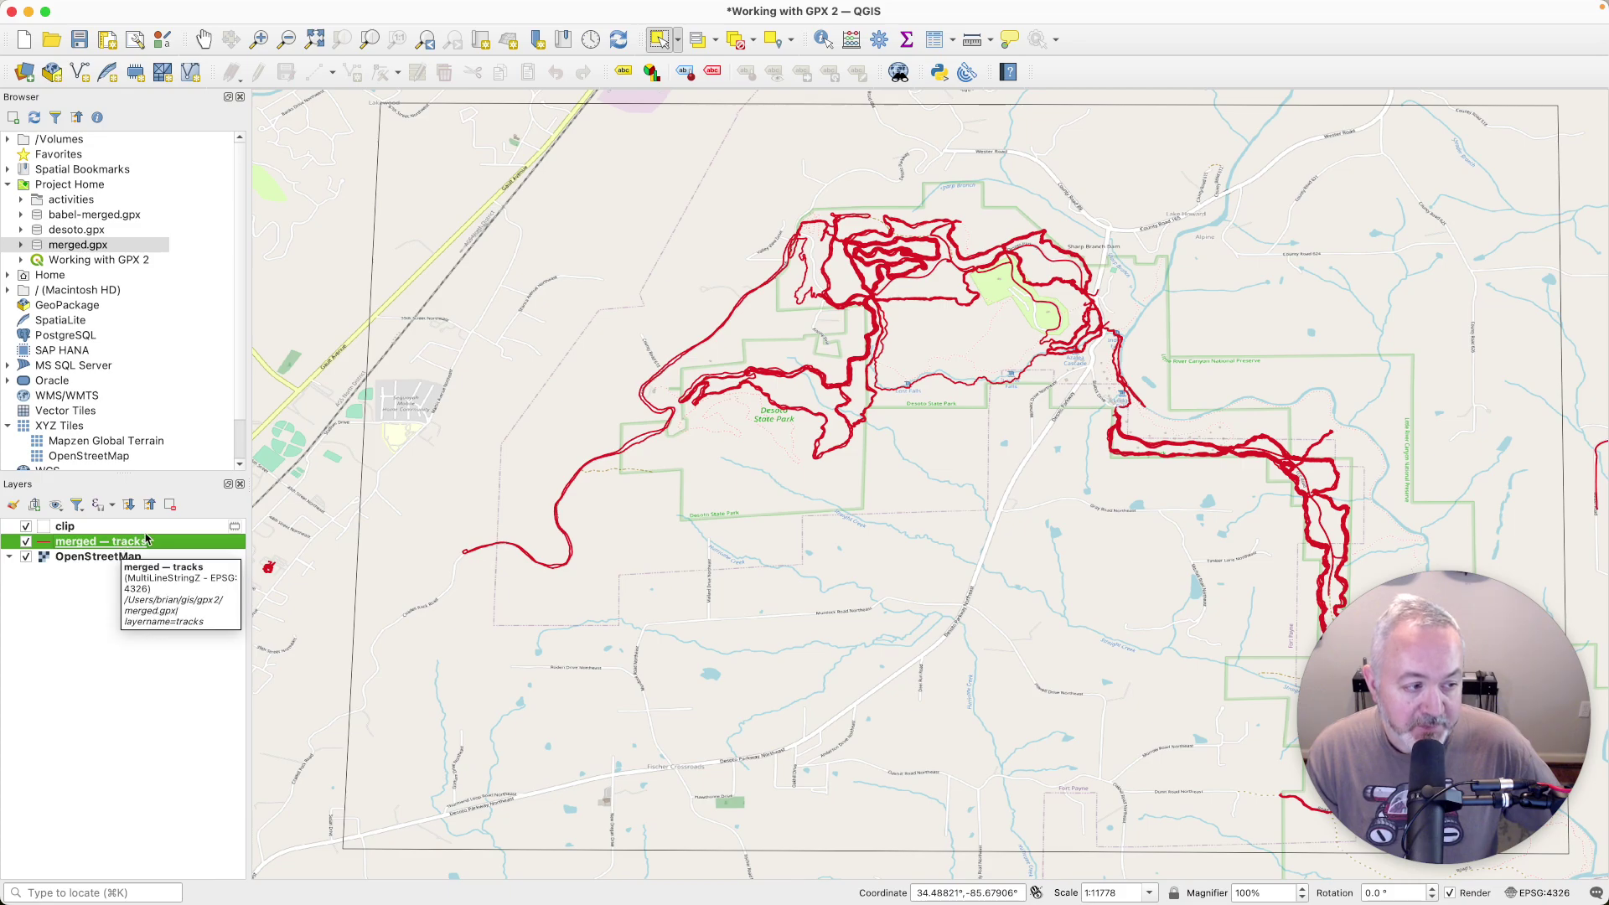
left_click(385, 10)
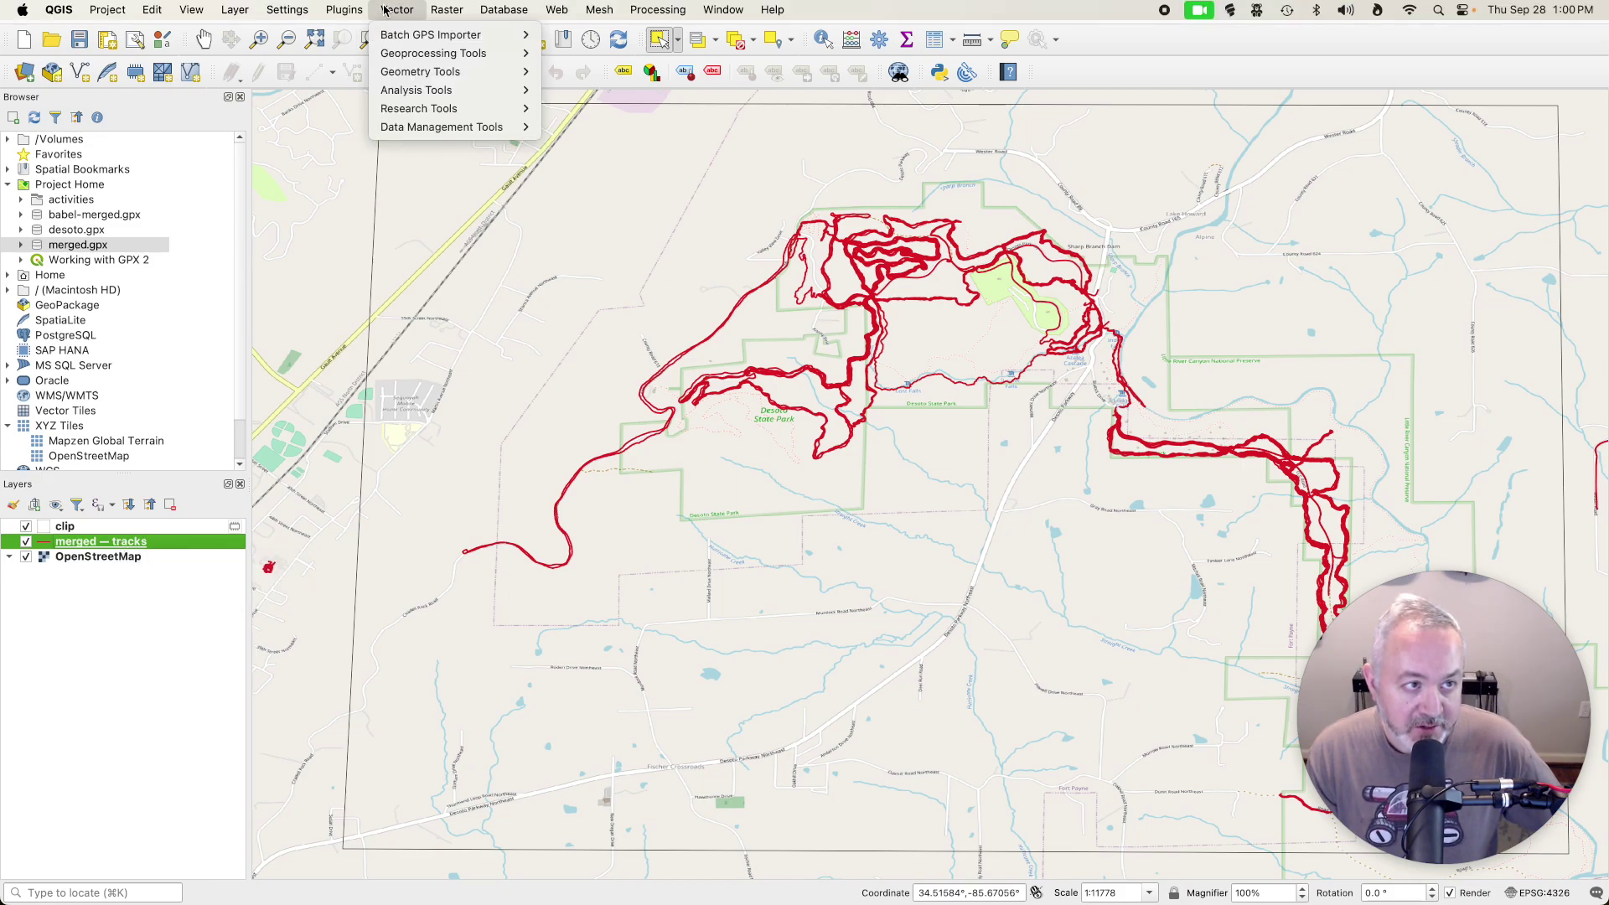
mouse_move(431, 56)
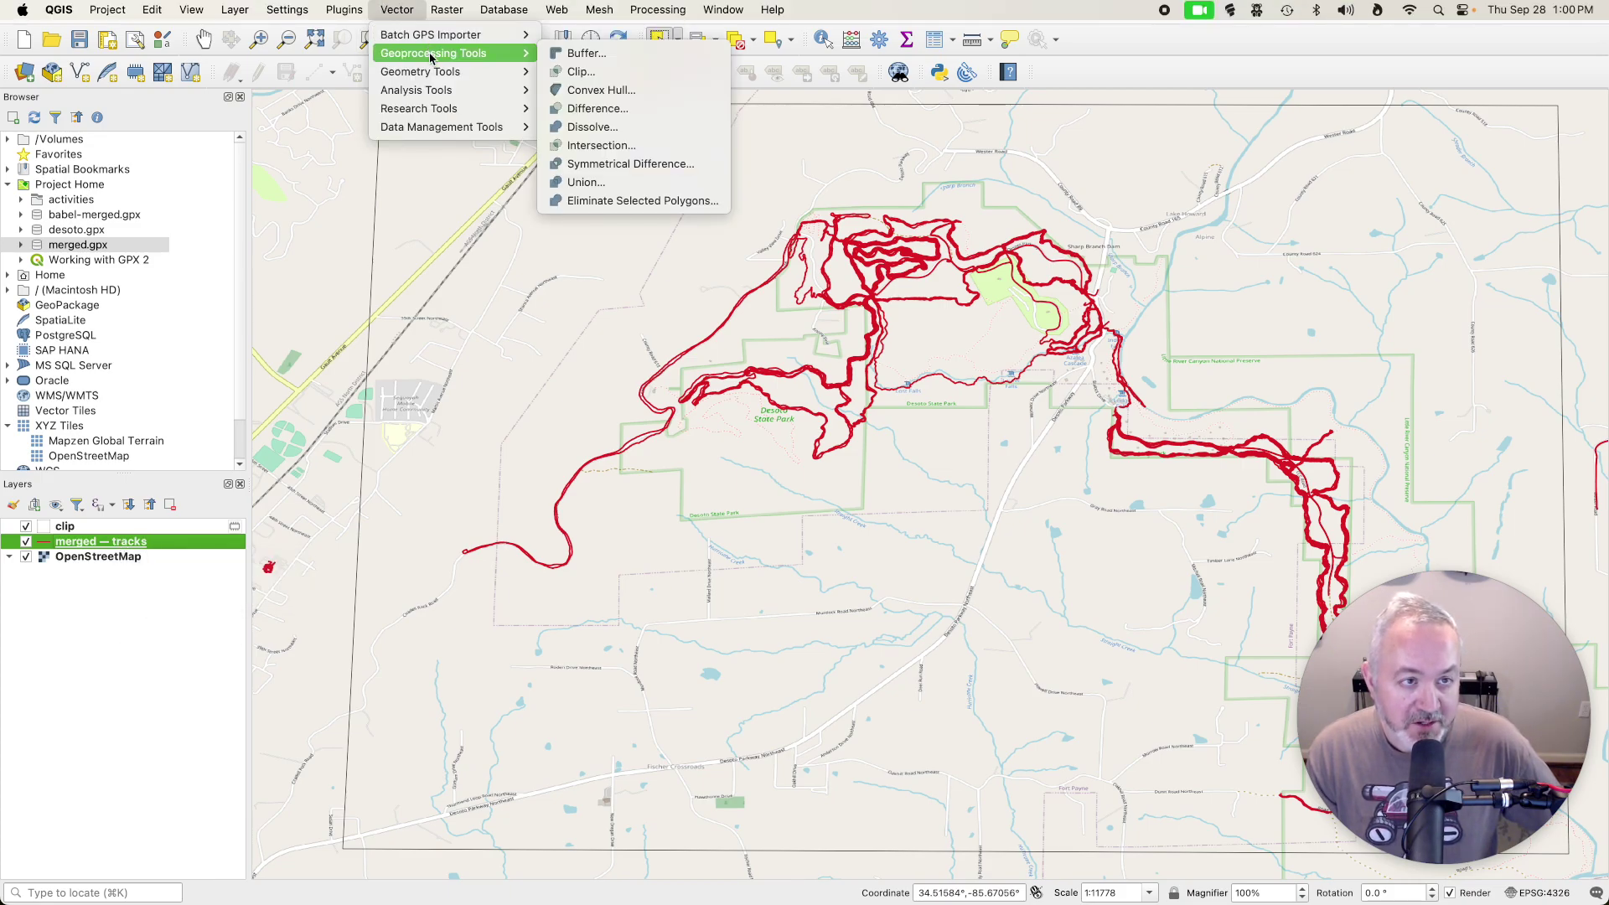
left_click(618, 73)
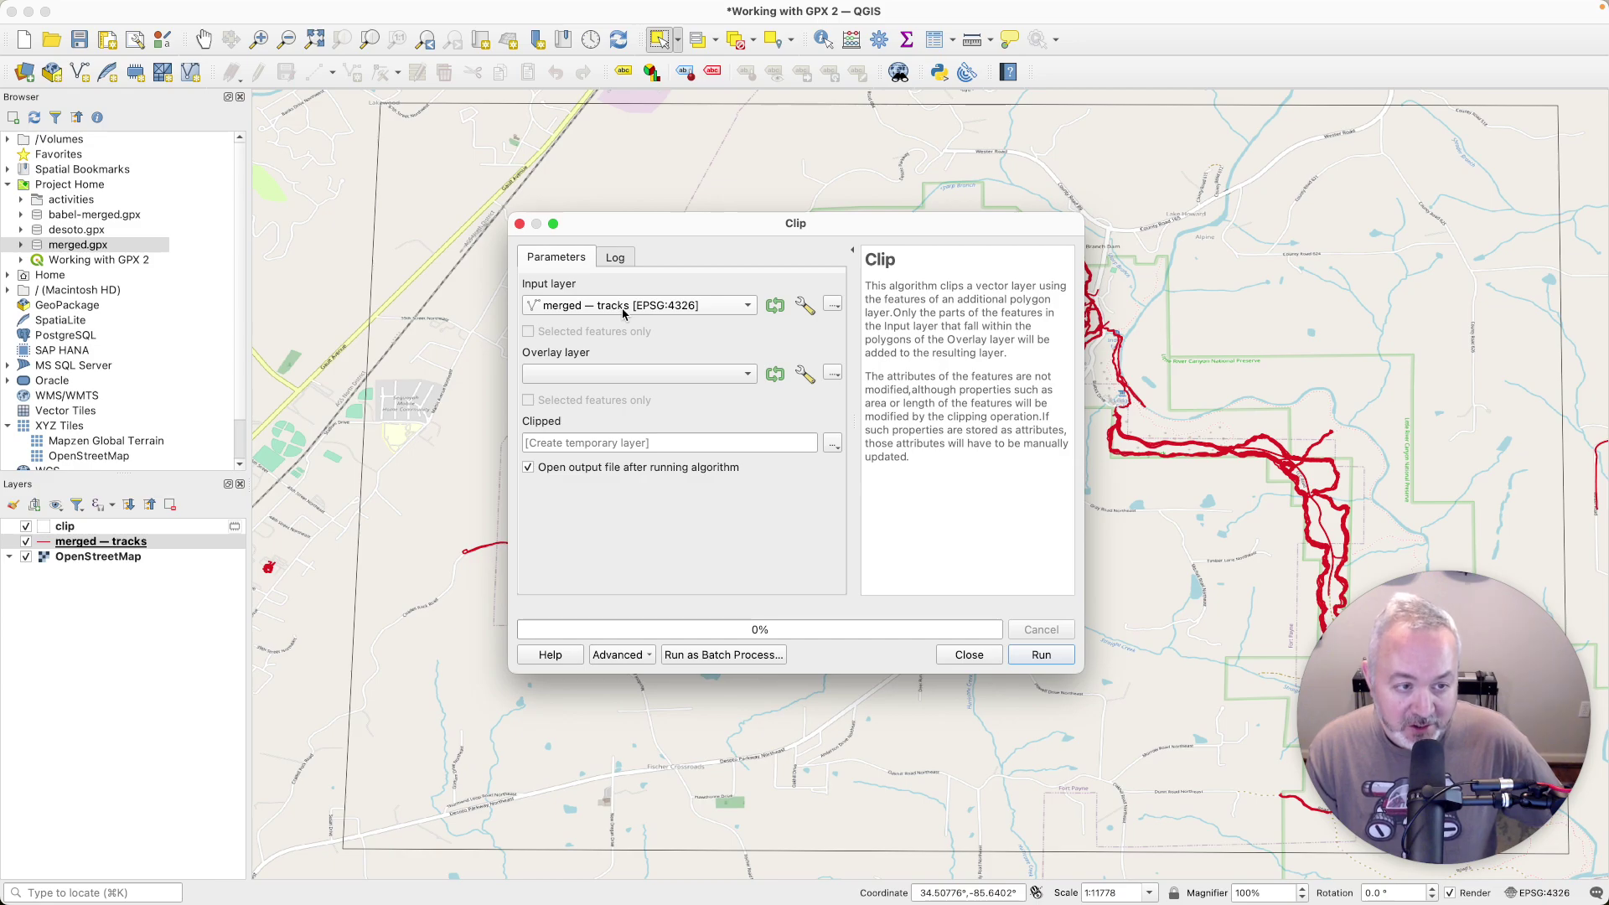
left_click(586, 374)
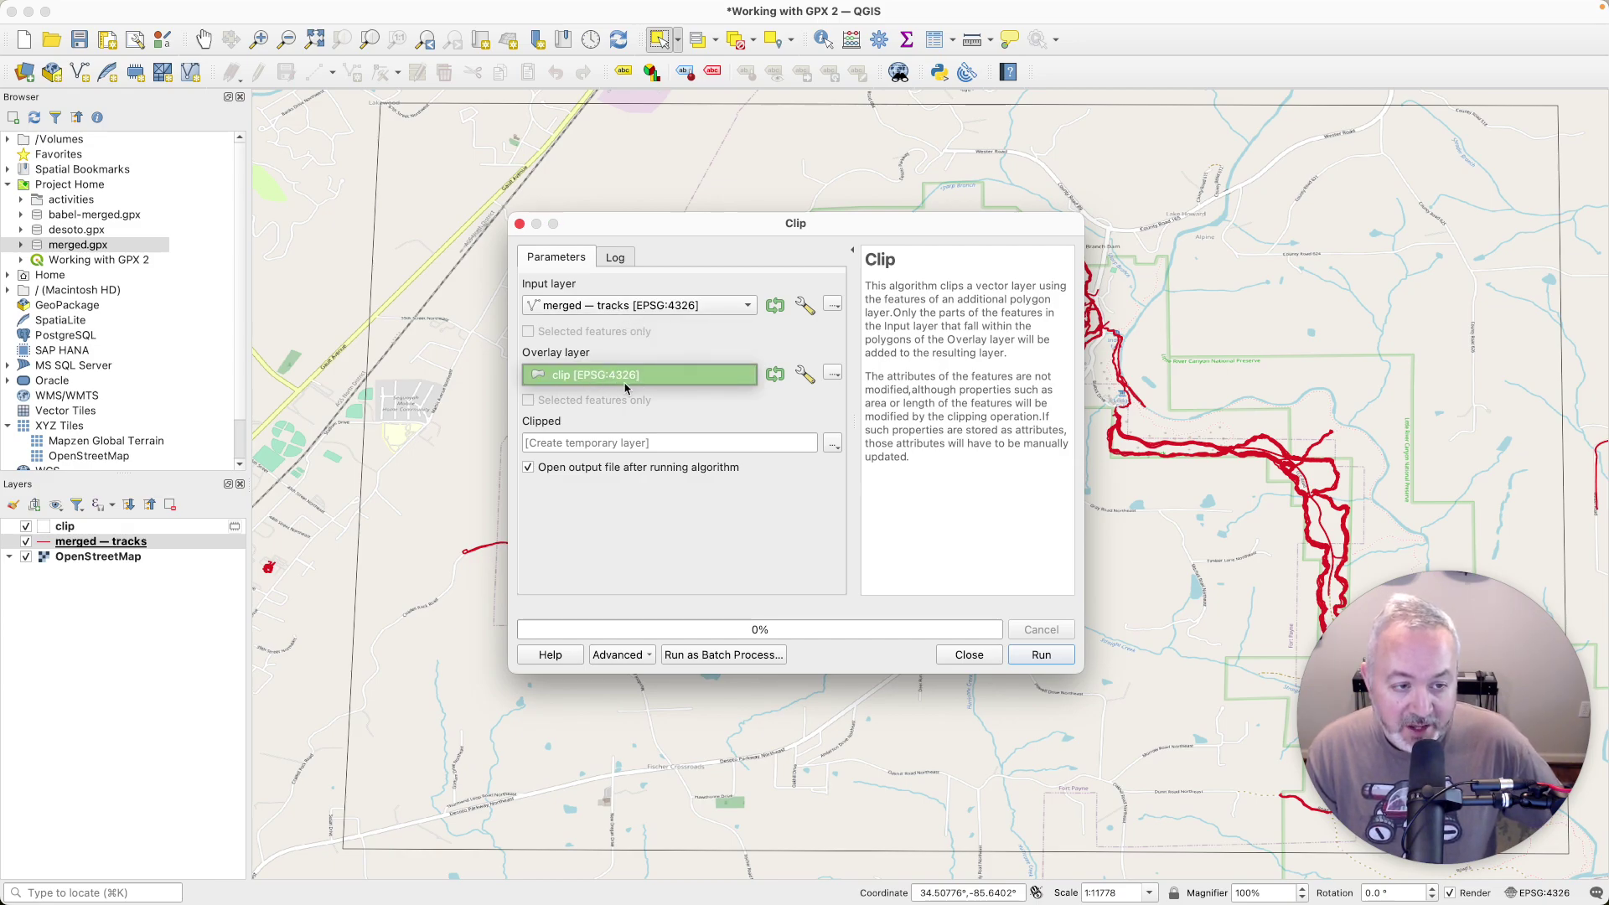
left_click(613, 383)
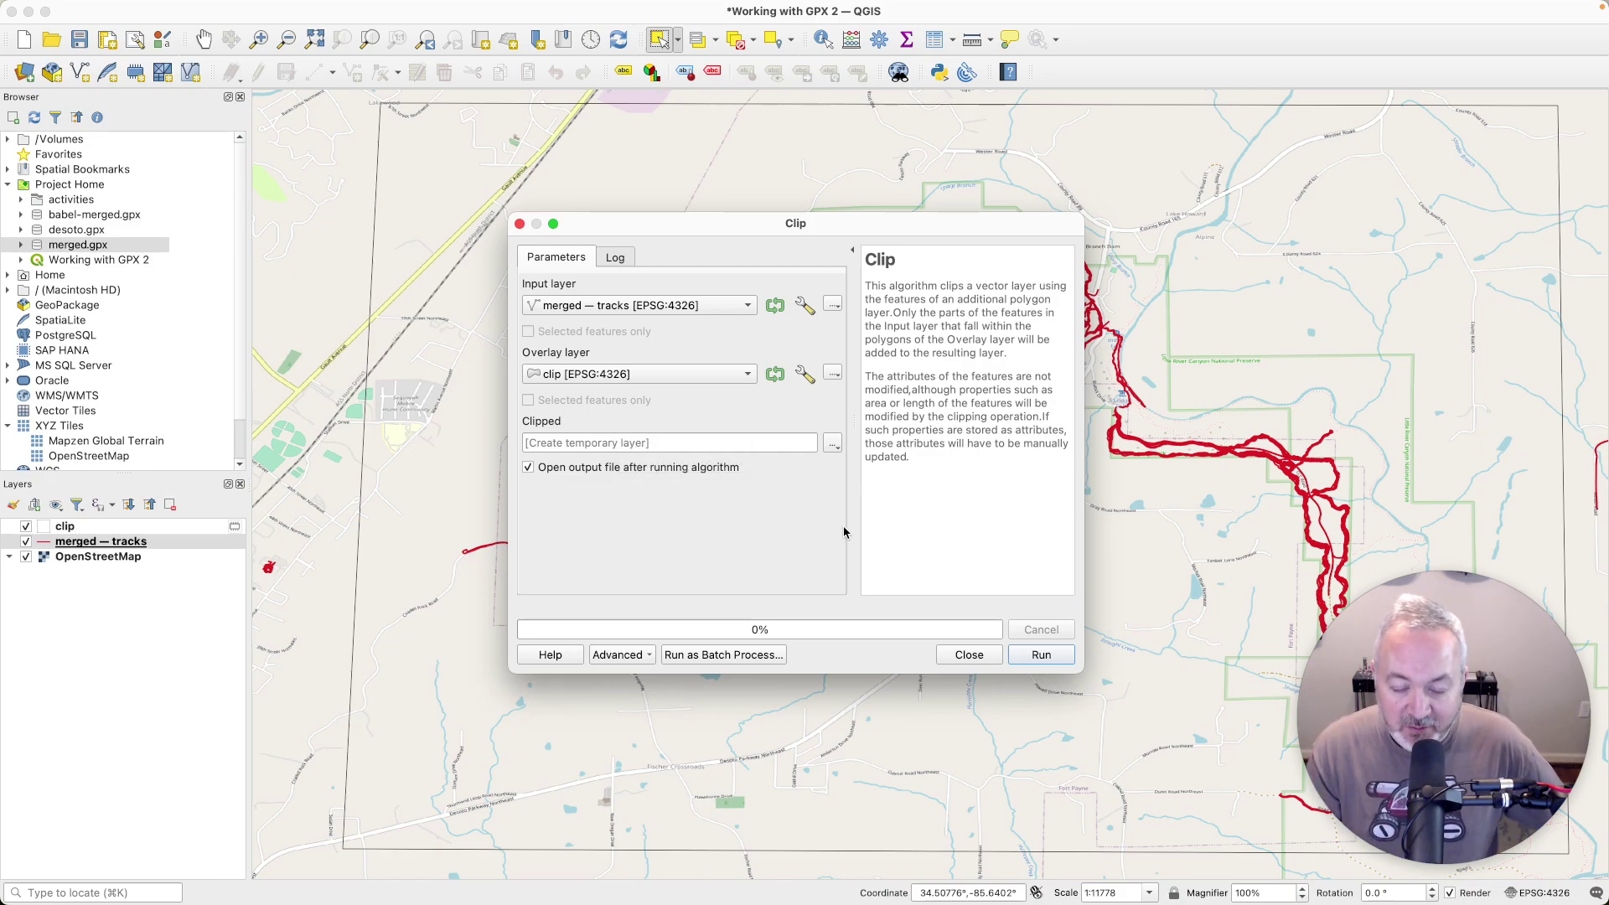
left_click(1048, 654)
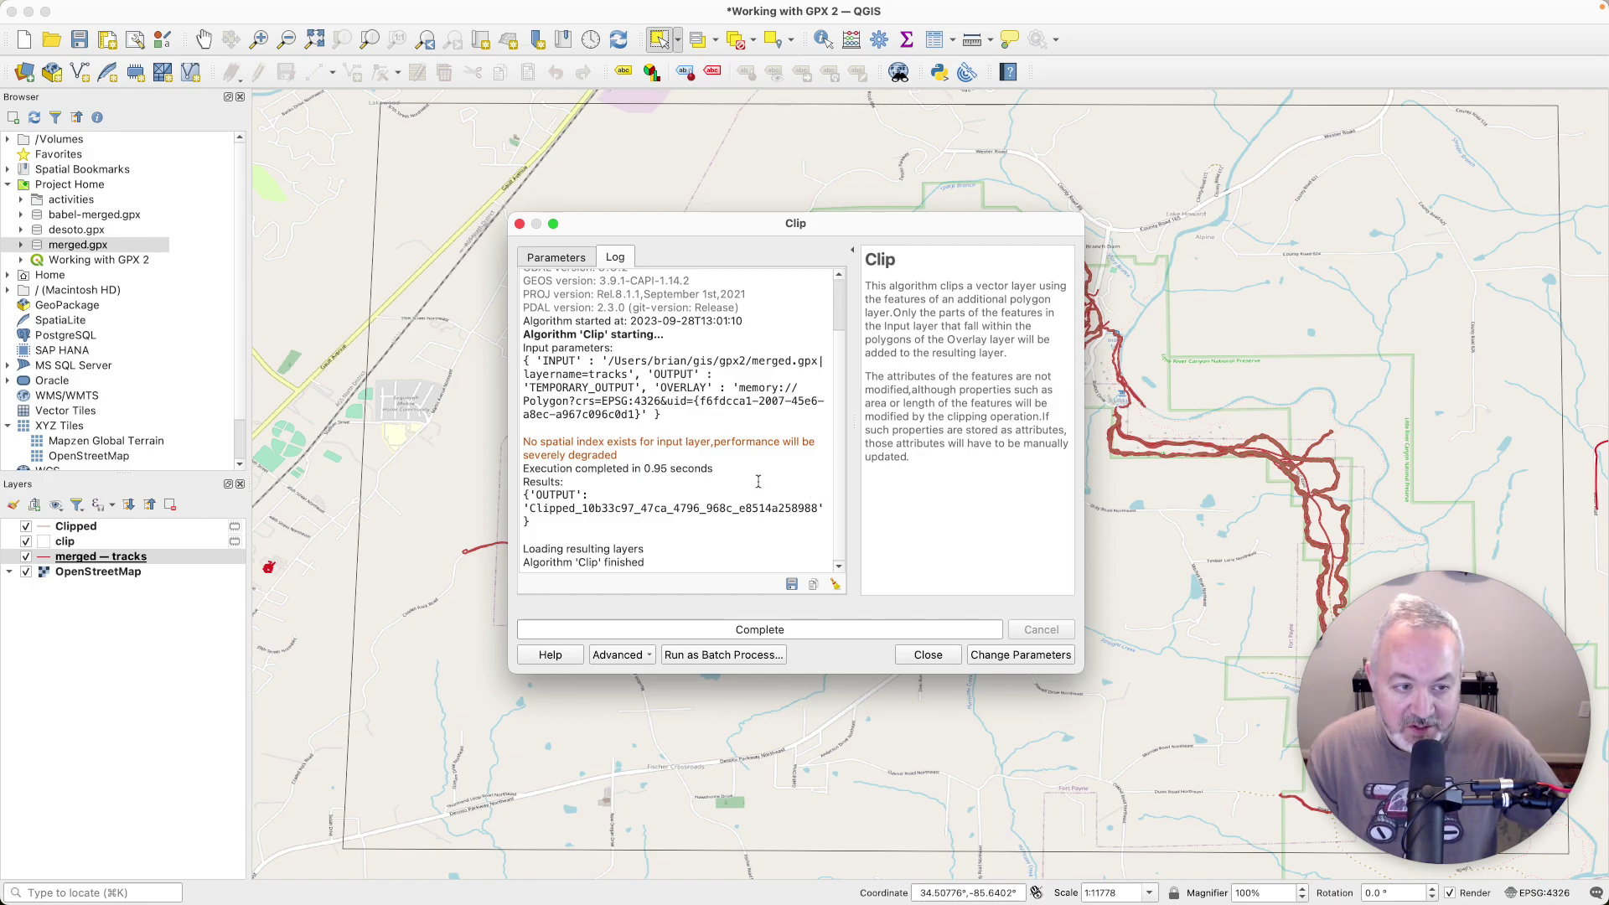
left_click_drag(630, 454, 519, 432)
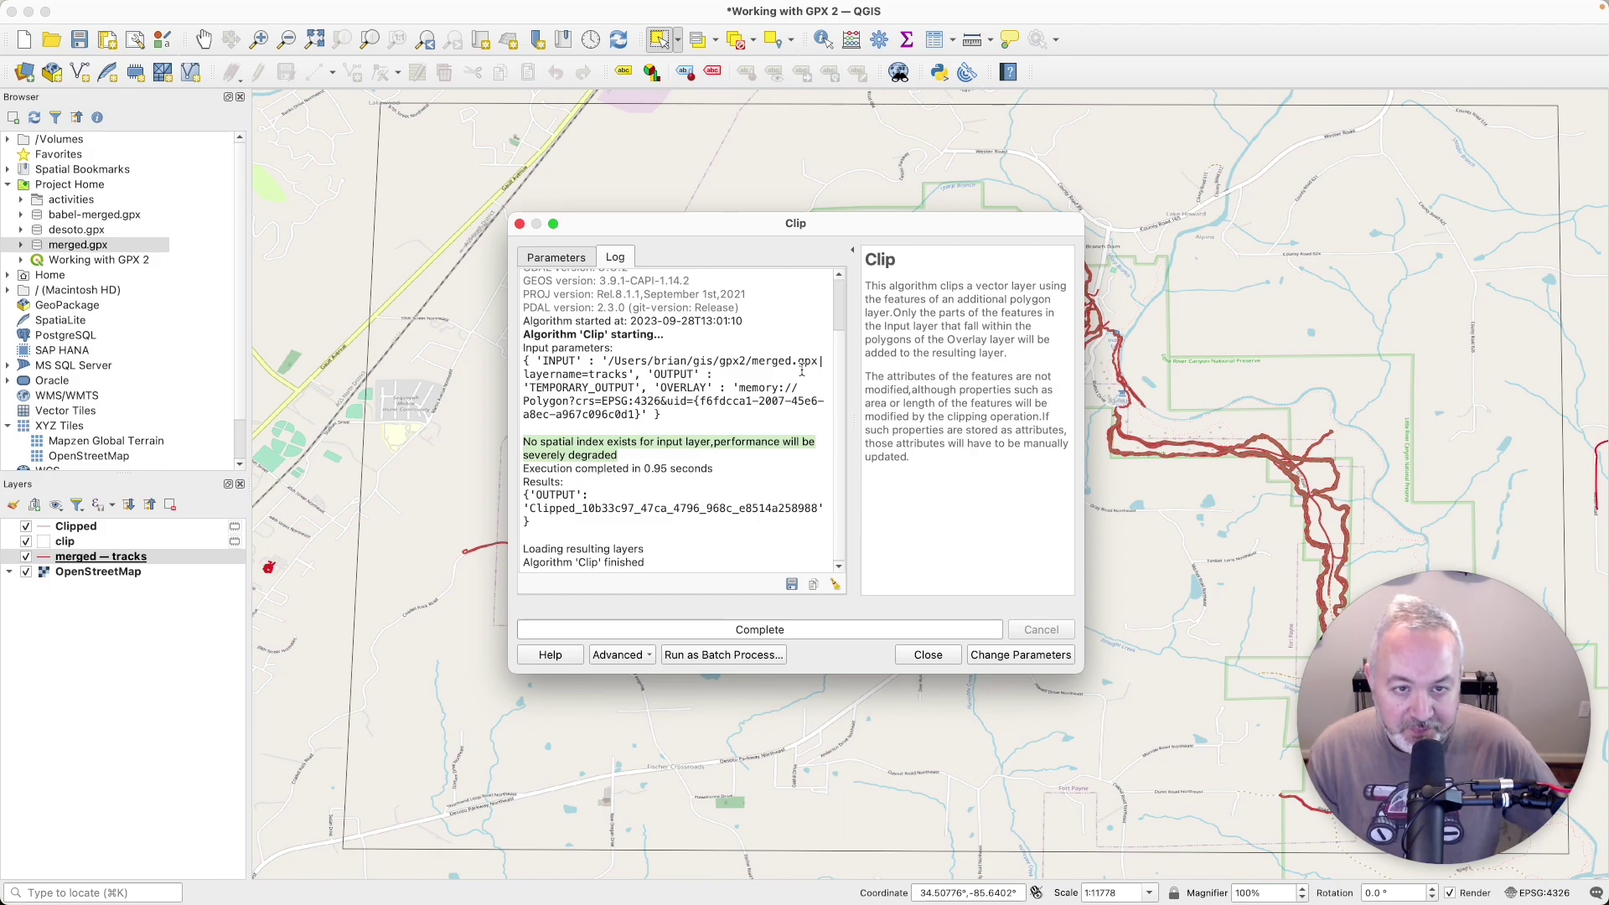
left_click(928, 655)
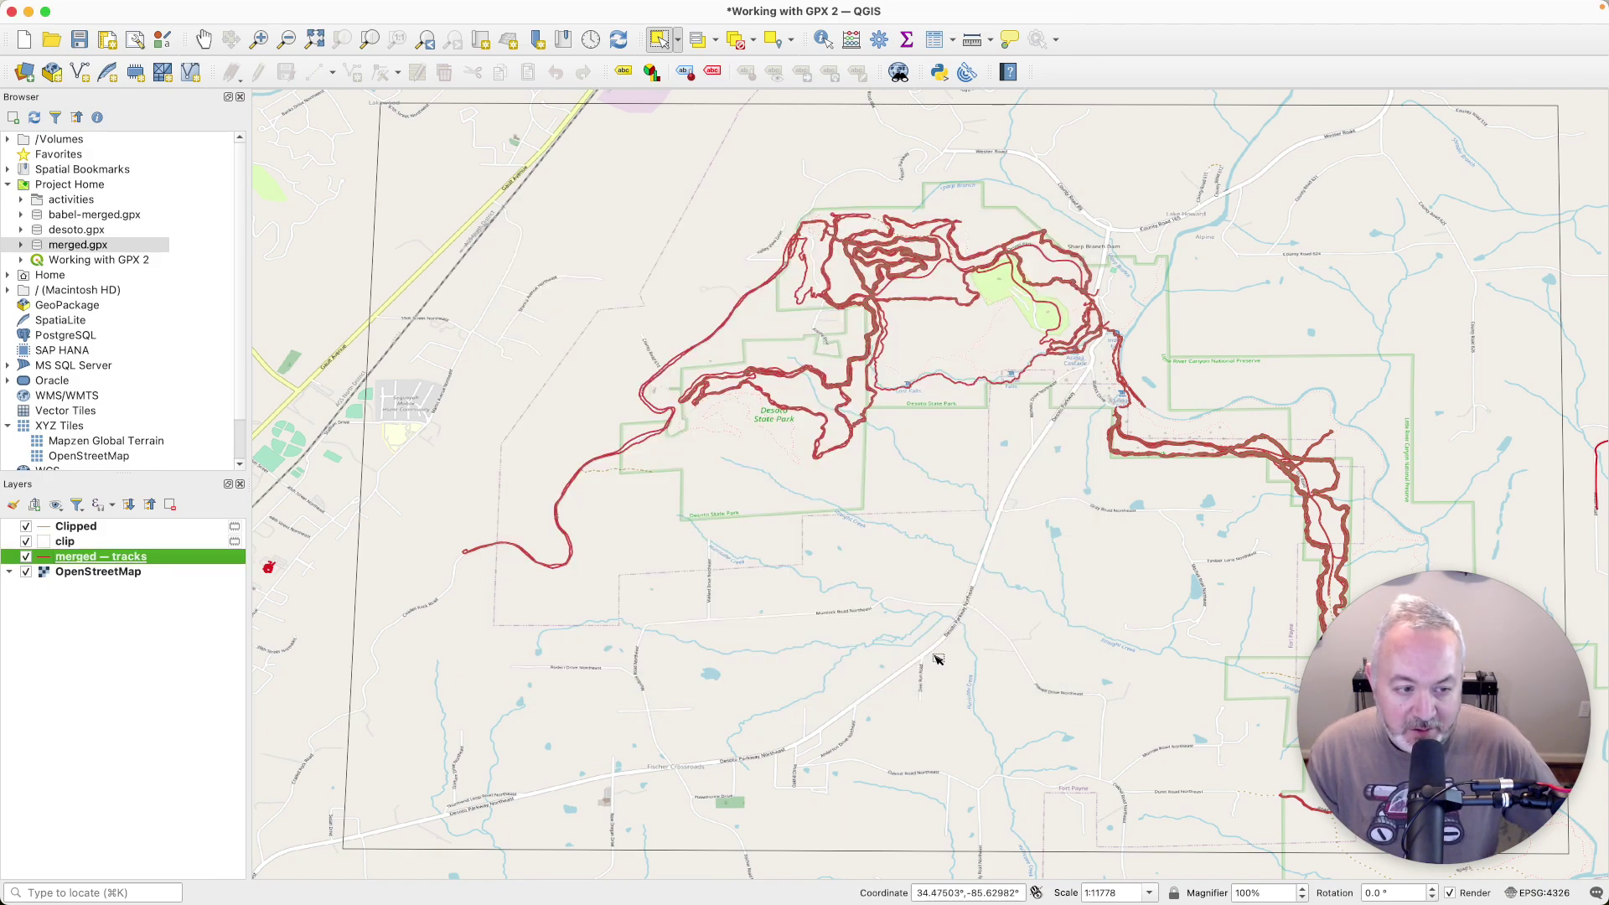
- Hide the merged — tracks and clip layers, and open the attribute table of the Clipped layer
left_click(26, 558)
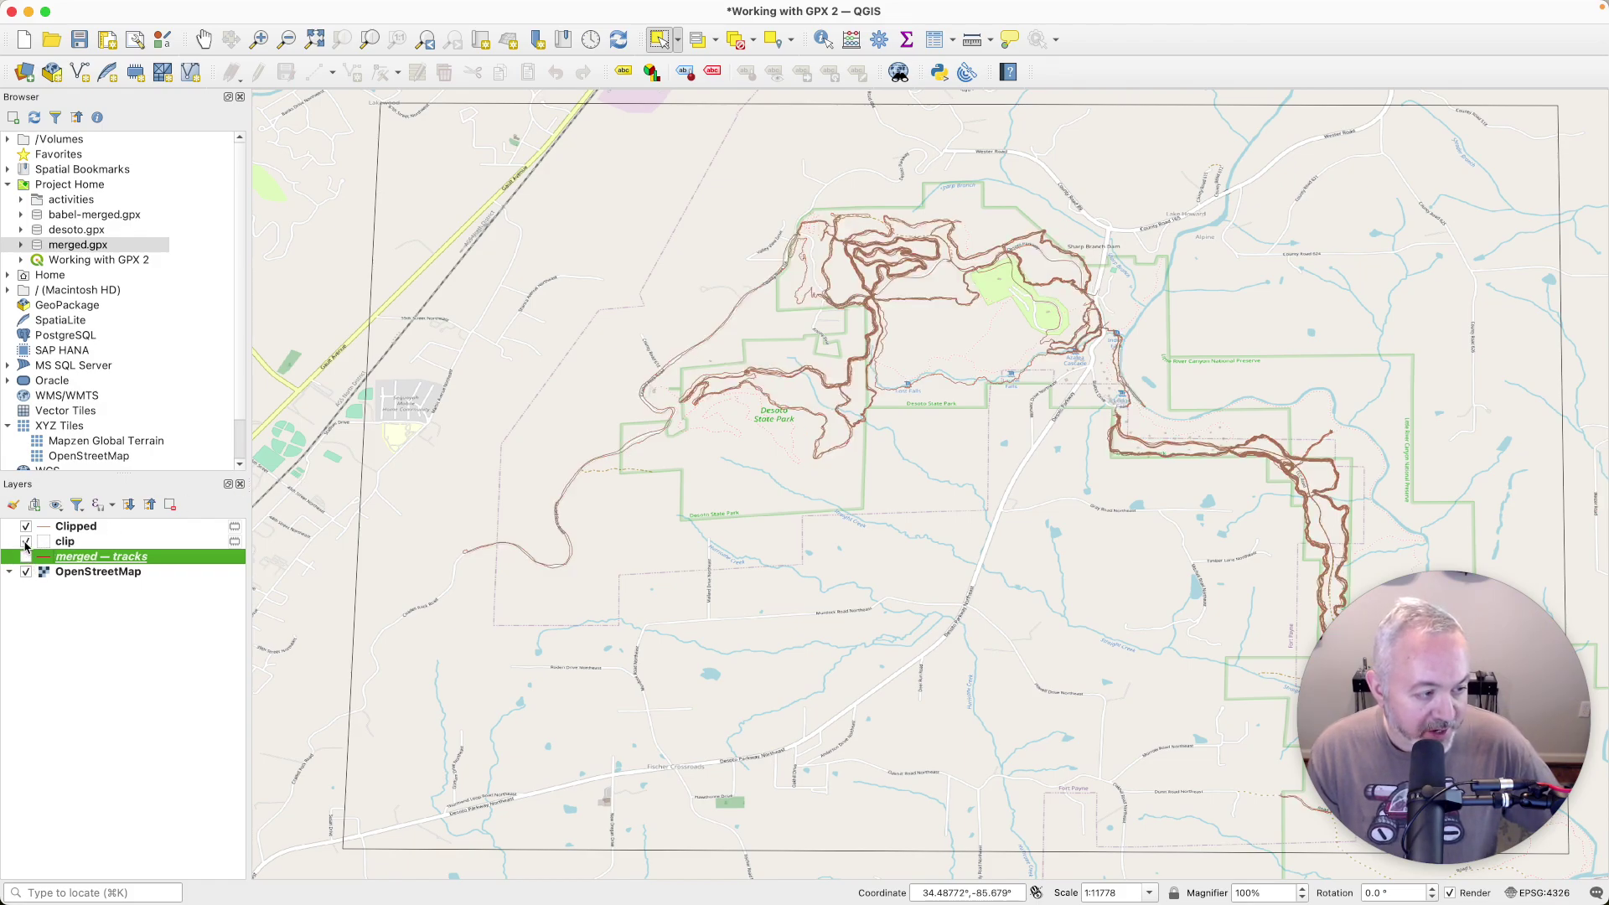
left_click(26, 543)
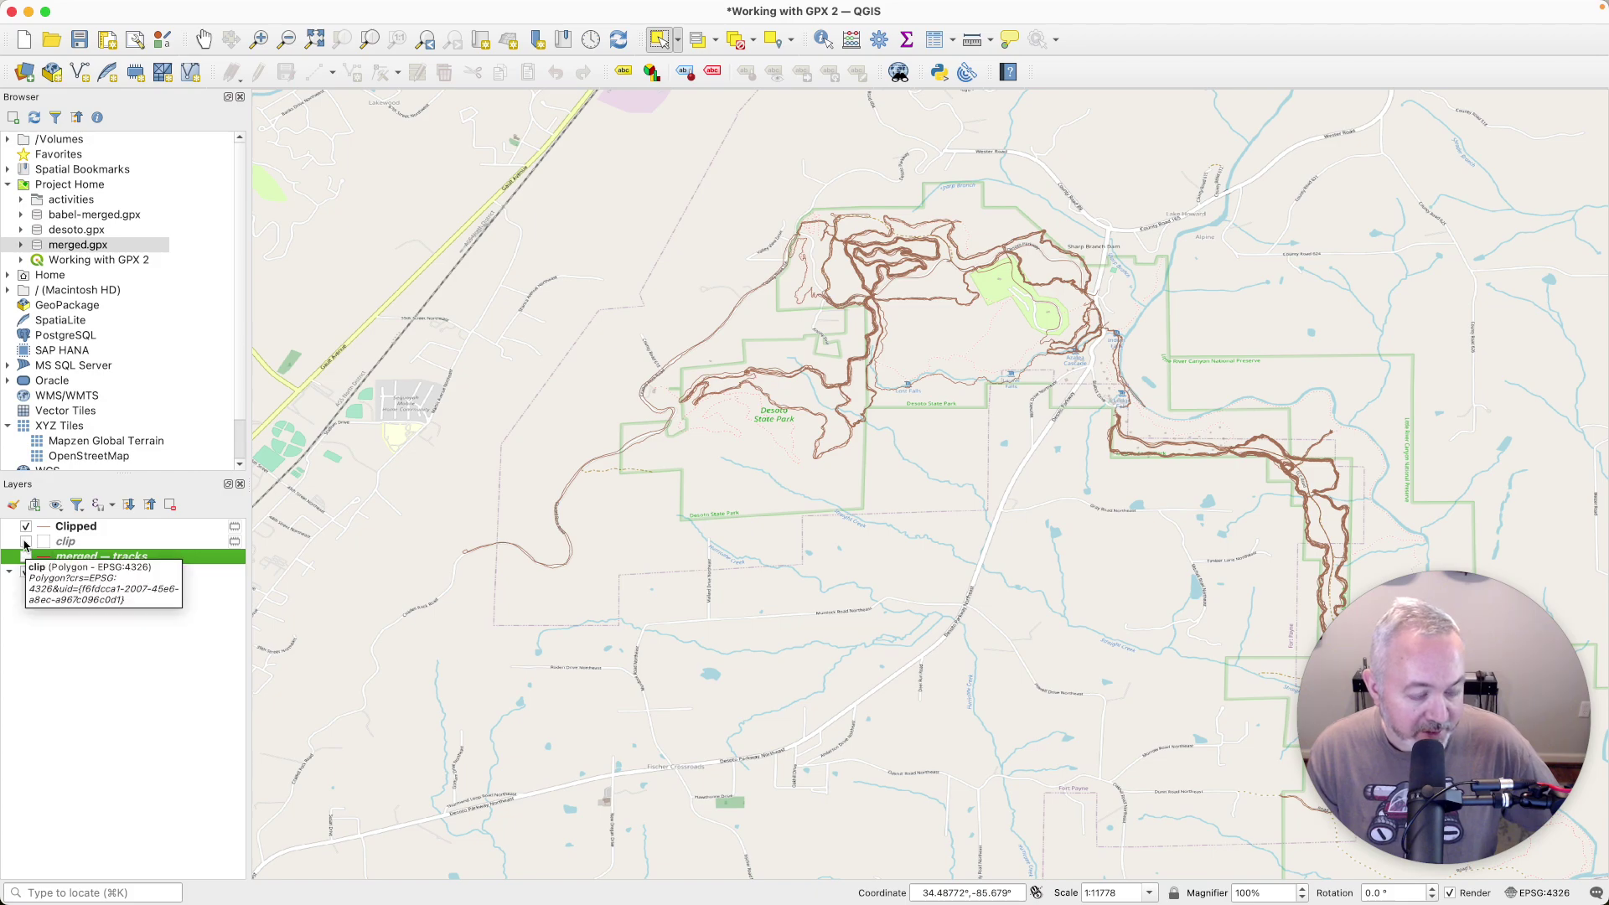
left_click(87, 528)
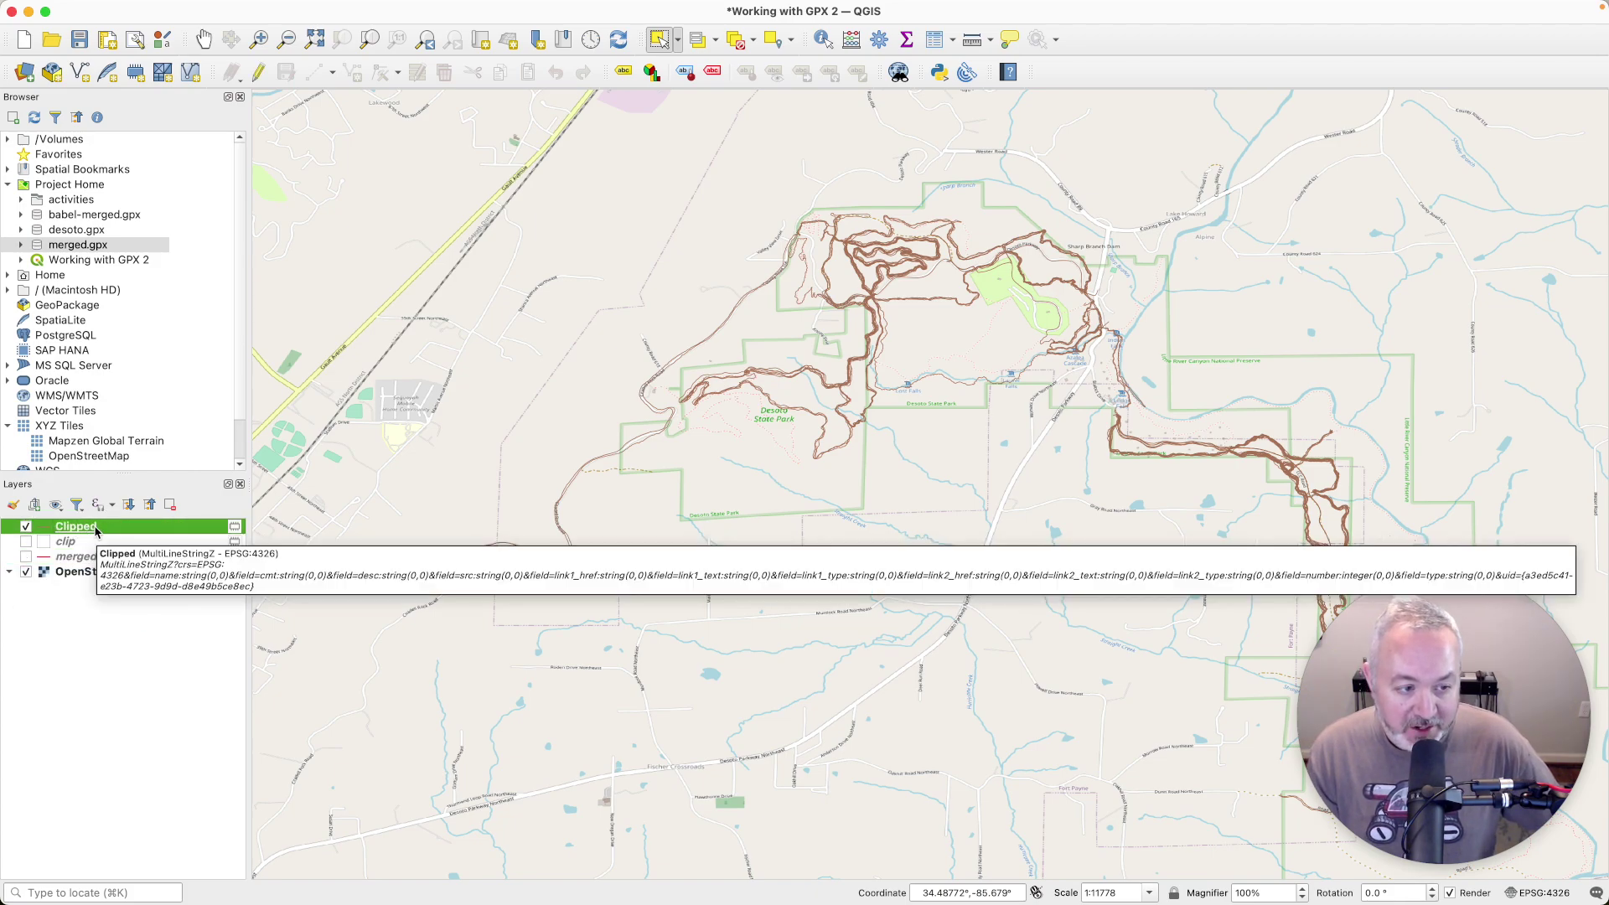
right_click(95, 530)
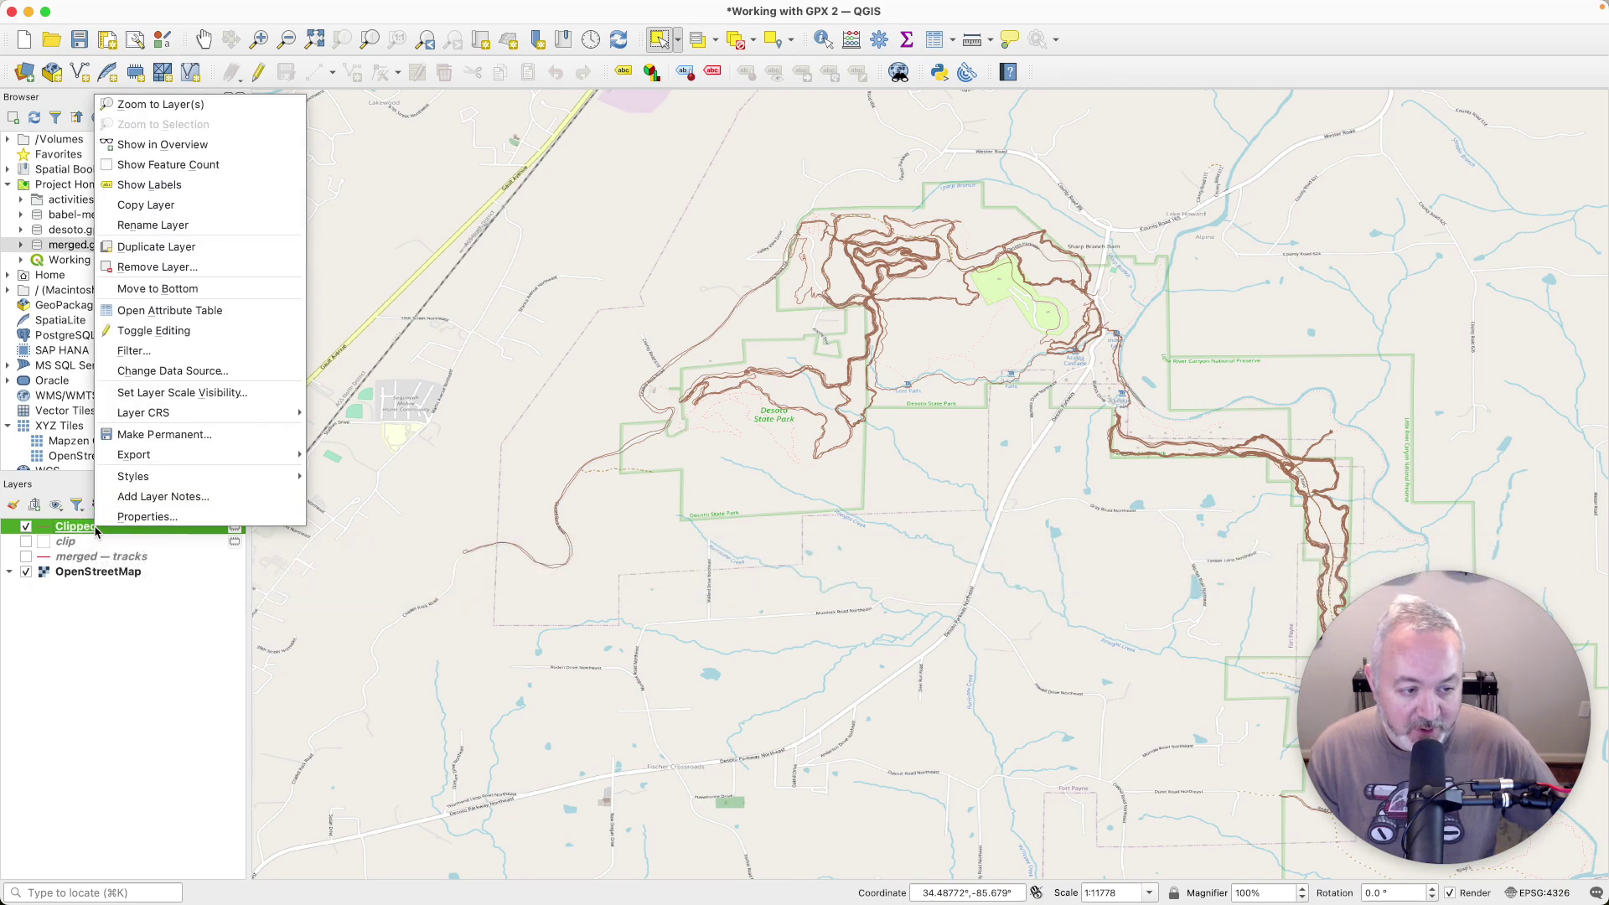
left_click(215, 310)
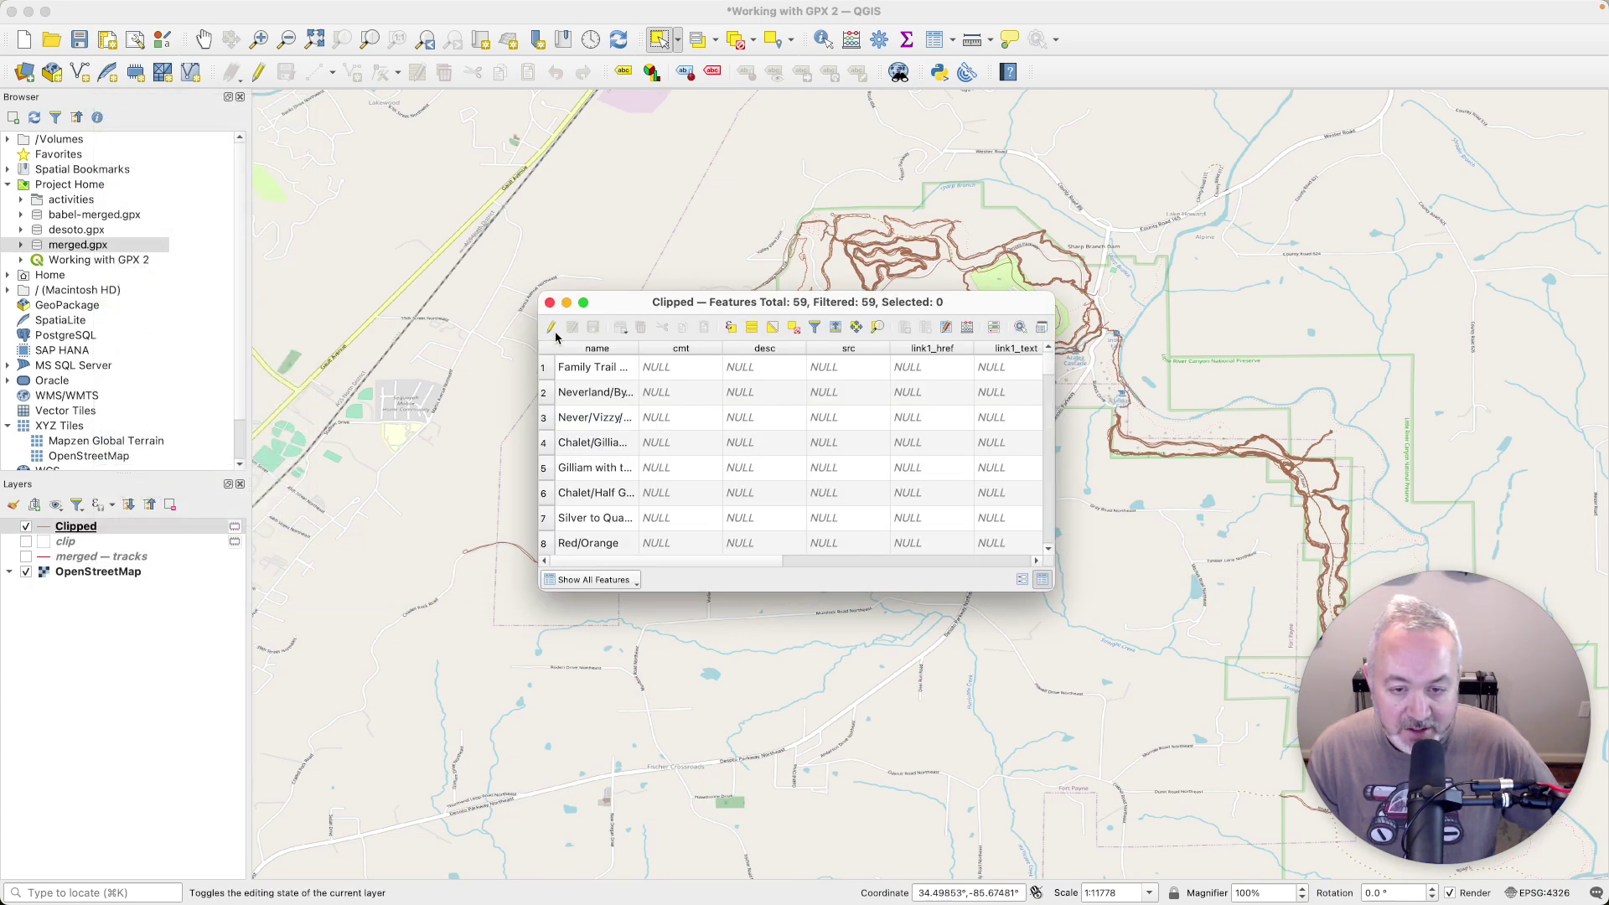
- Dock the Clipped attribute table, and make the temporary Clipped layer permanent as a GPX file named desoto-part2 in the gpx2 folder
left_click(1045, 335)
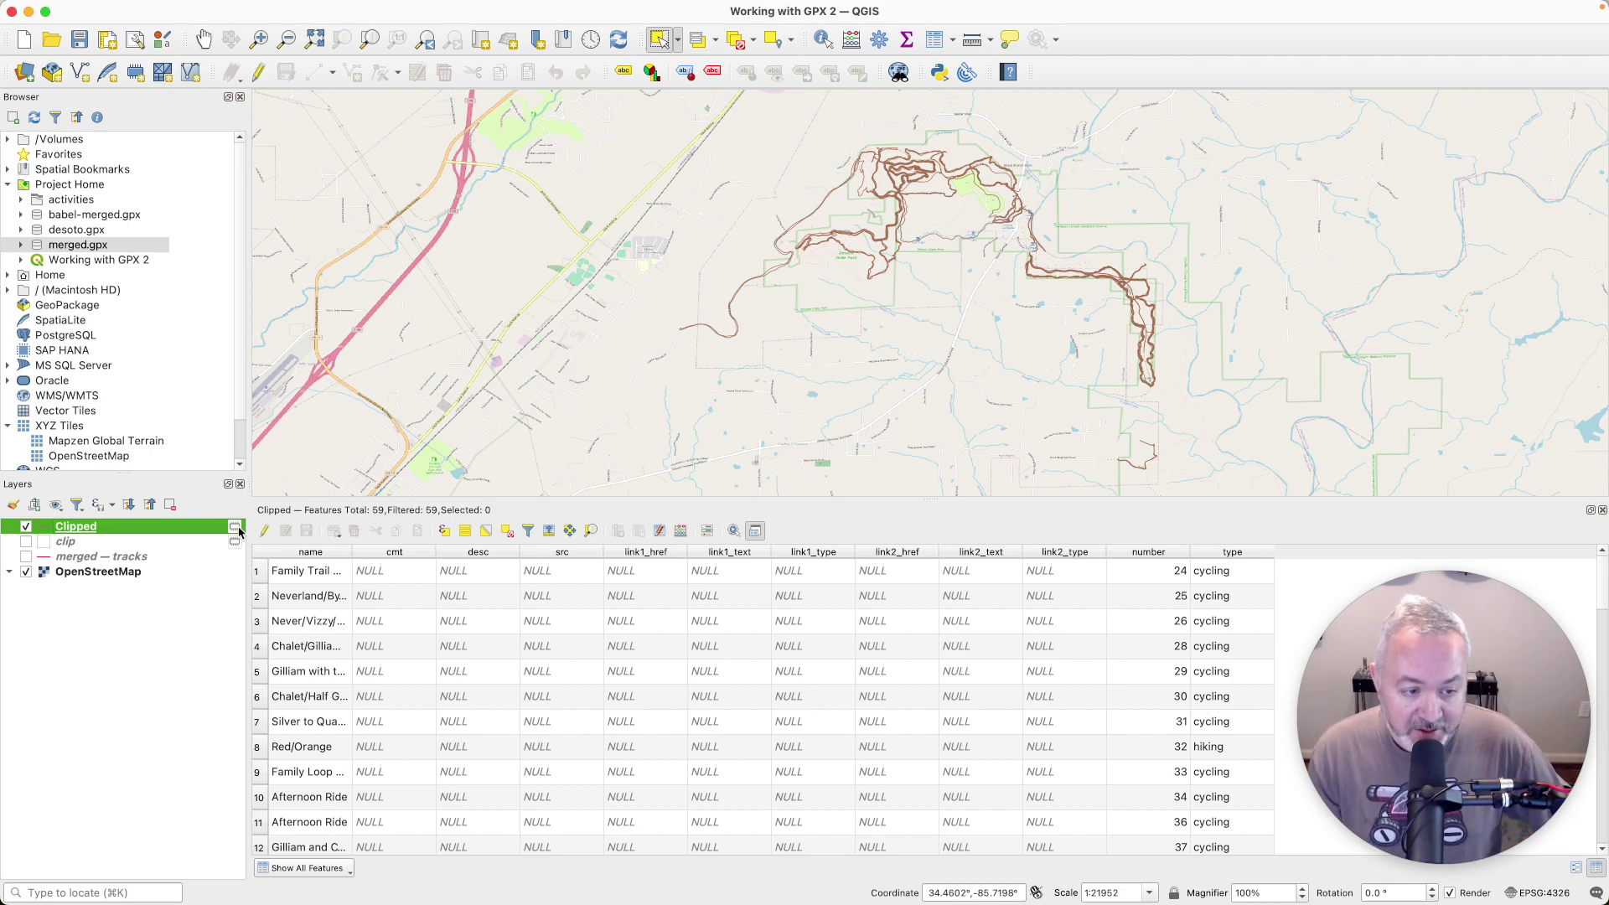
mouse_move(237, 543)
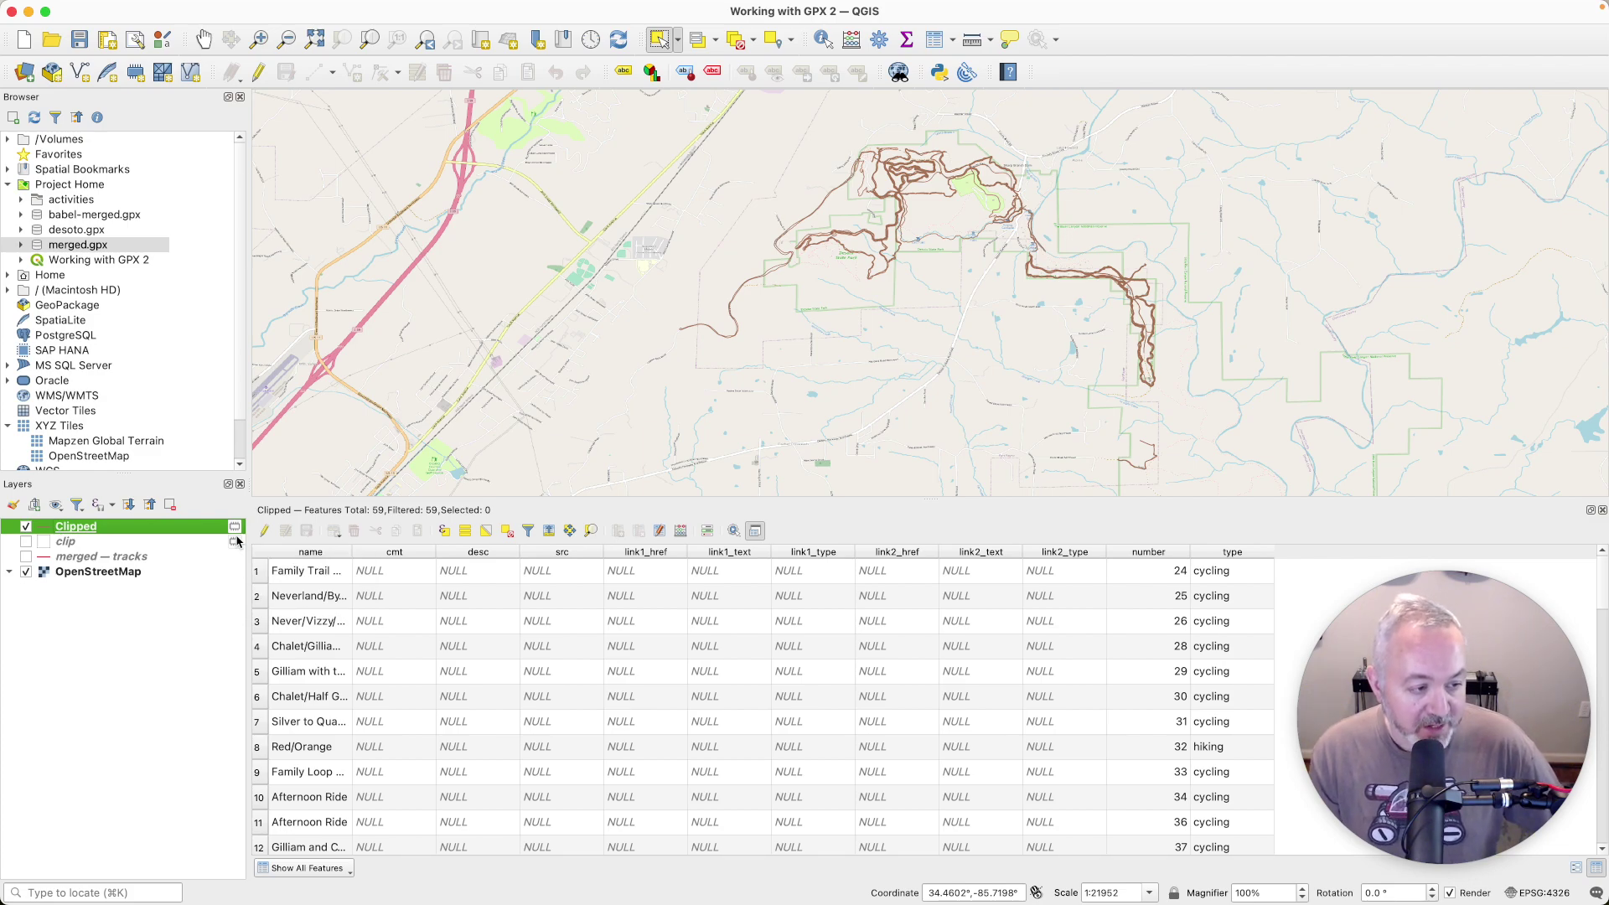
right_click(154, 533)
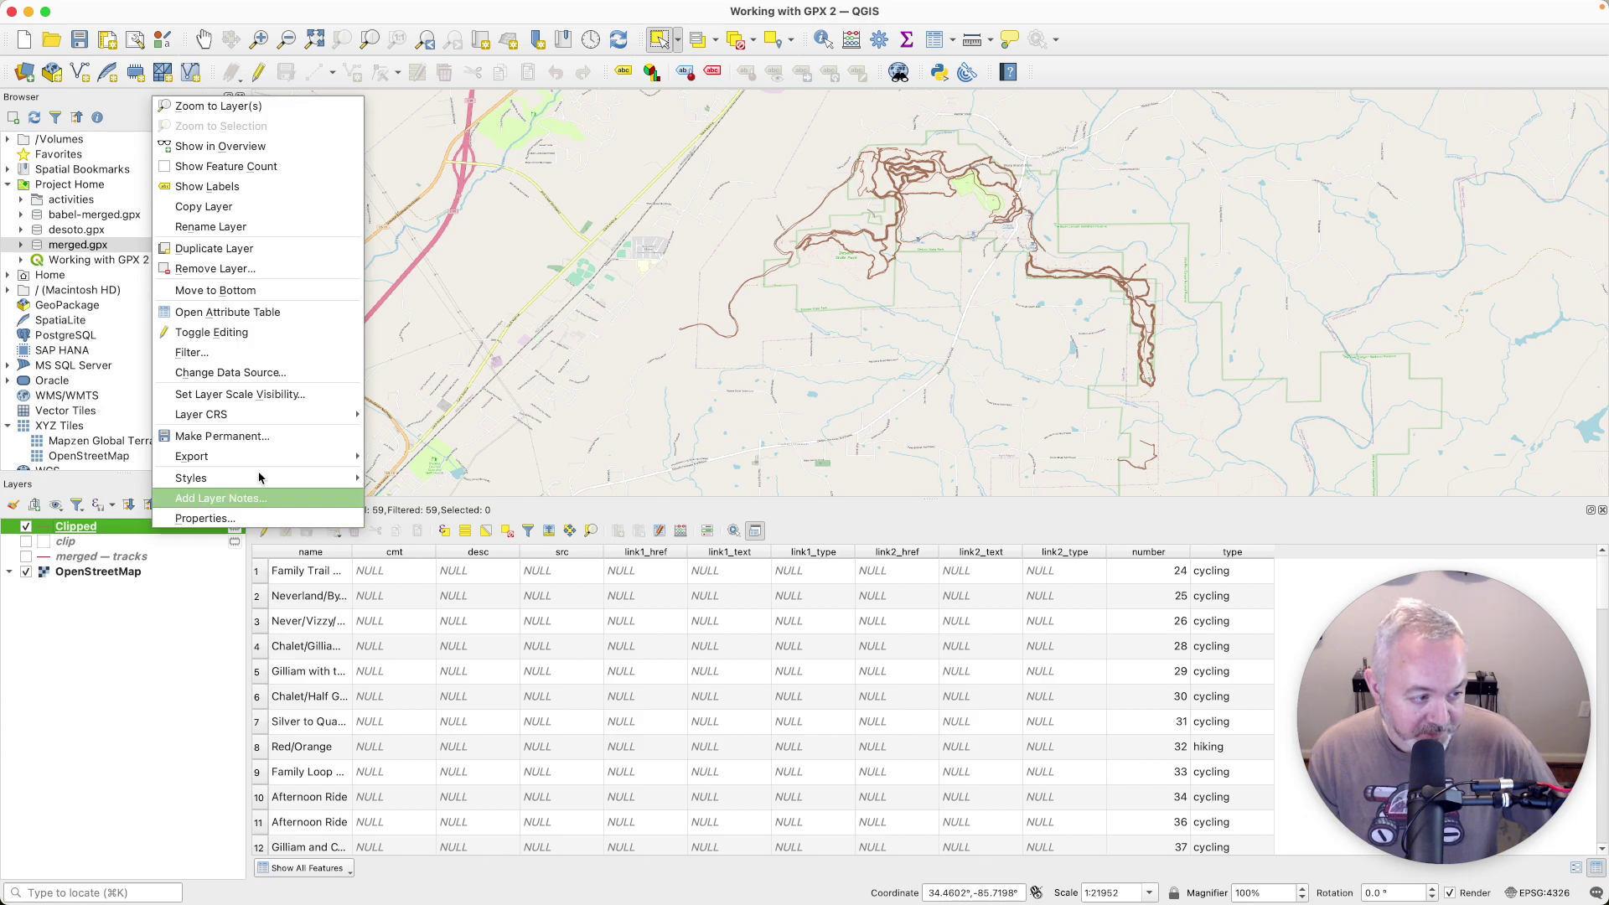
mouse_move(261, 463)
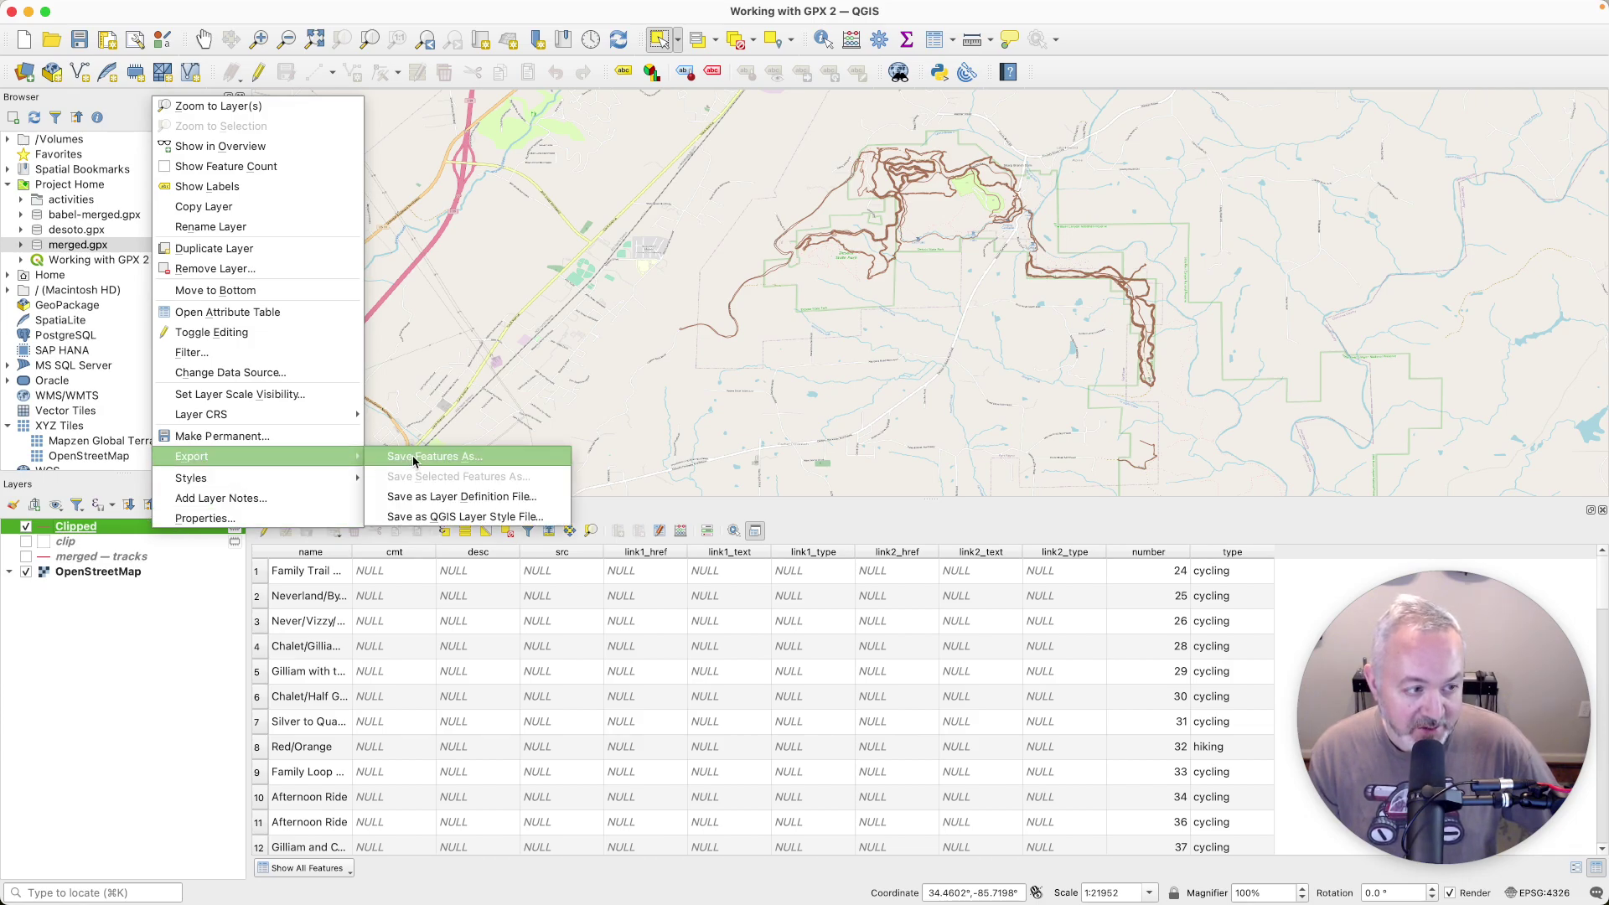
left_click(212, 437)
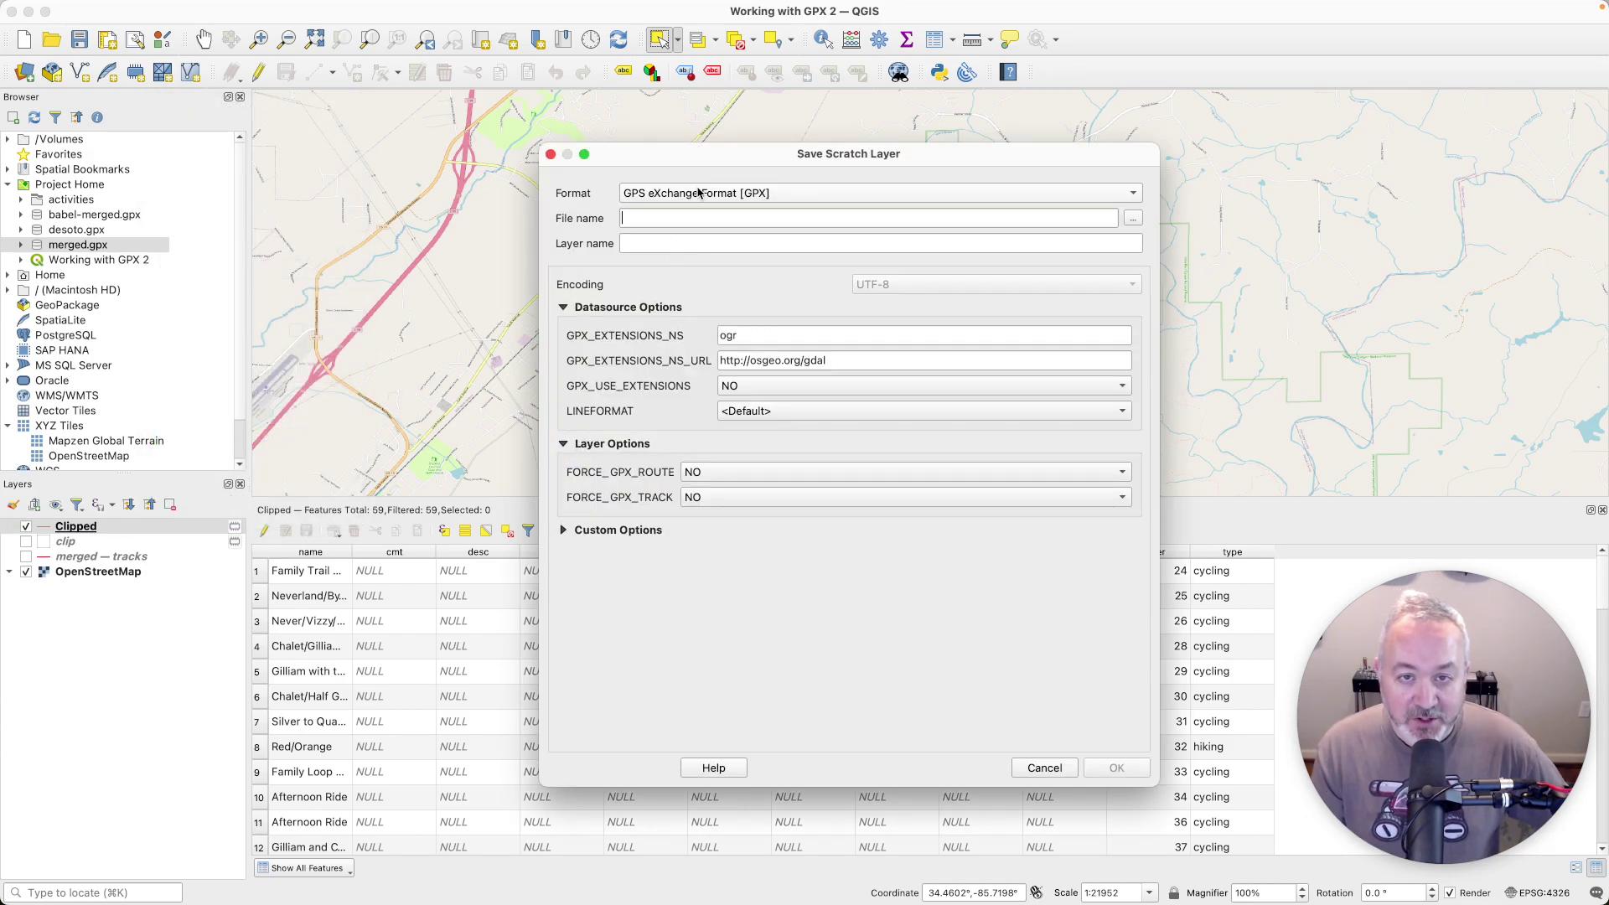
left_click(1133, 219)
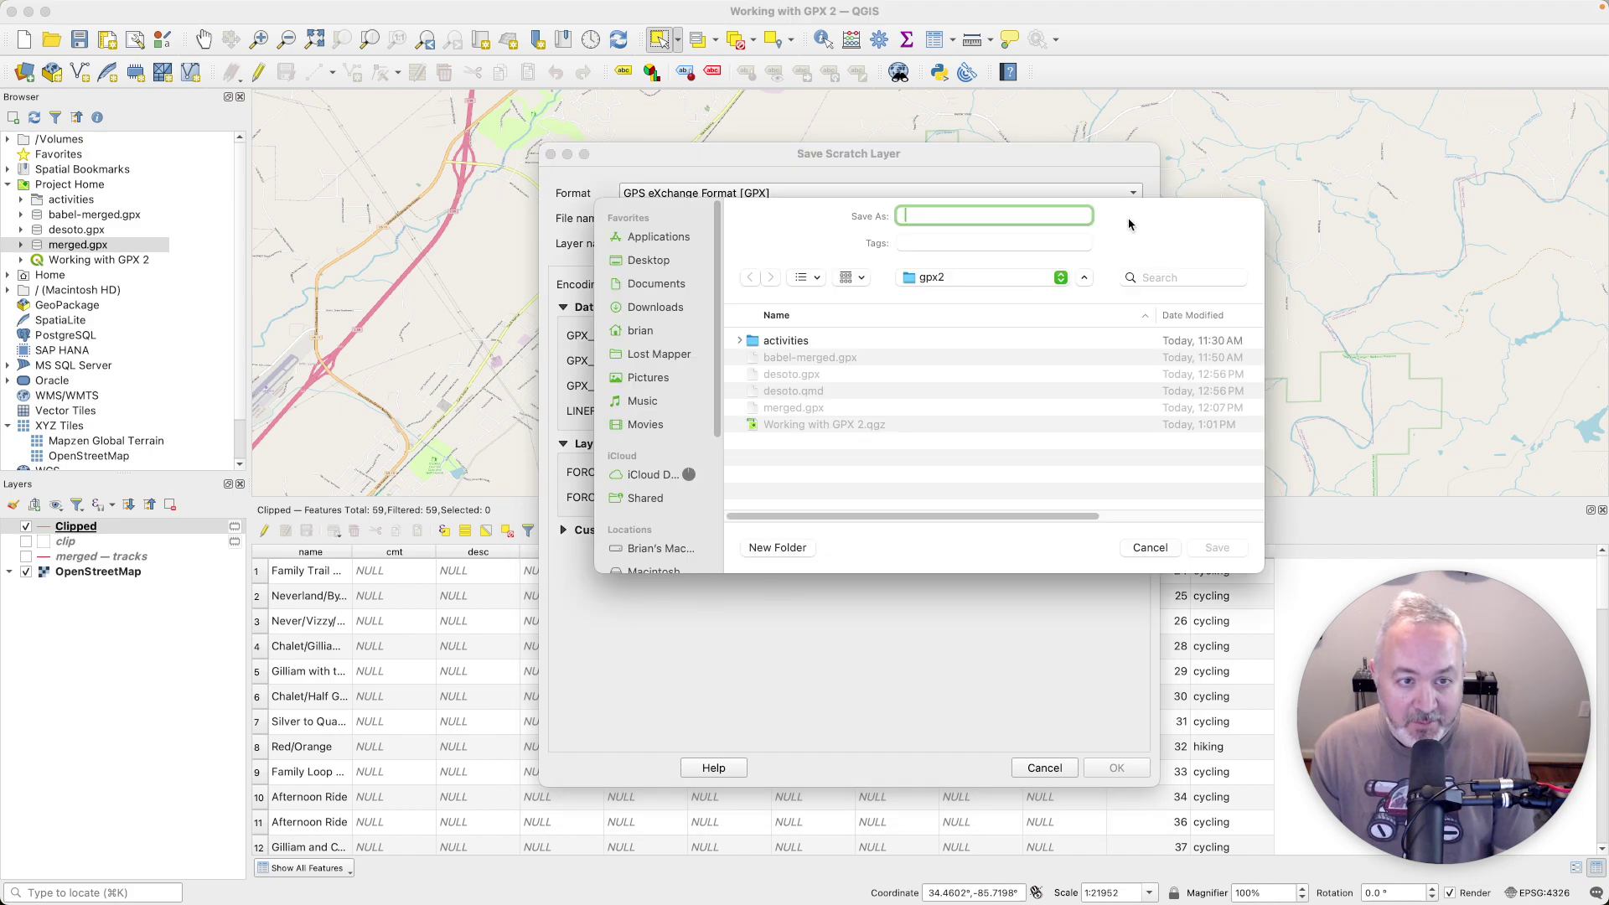
type("d")
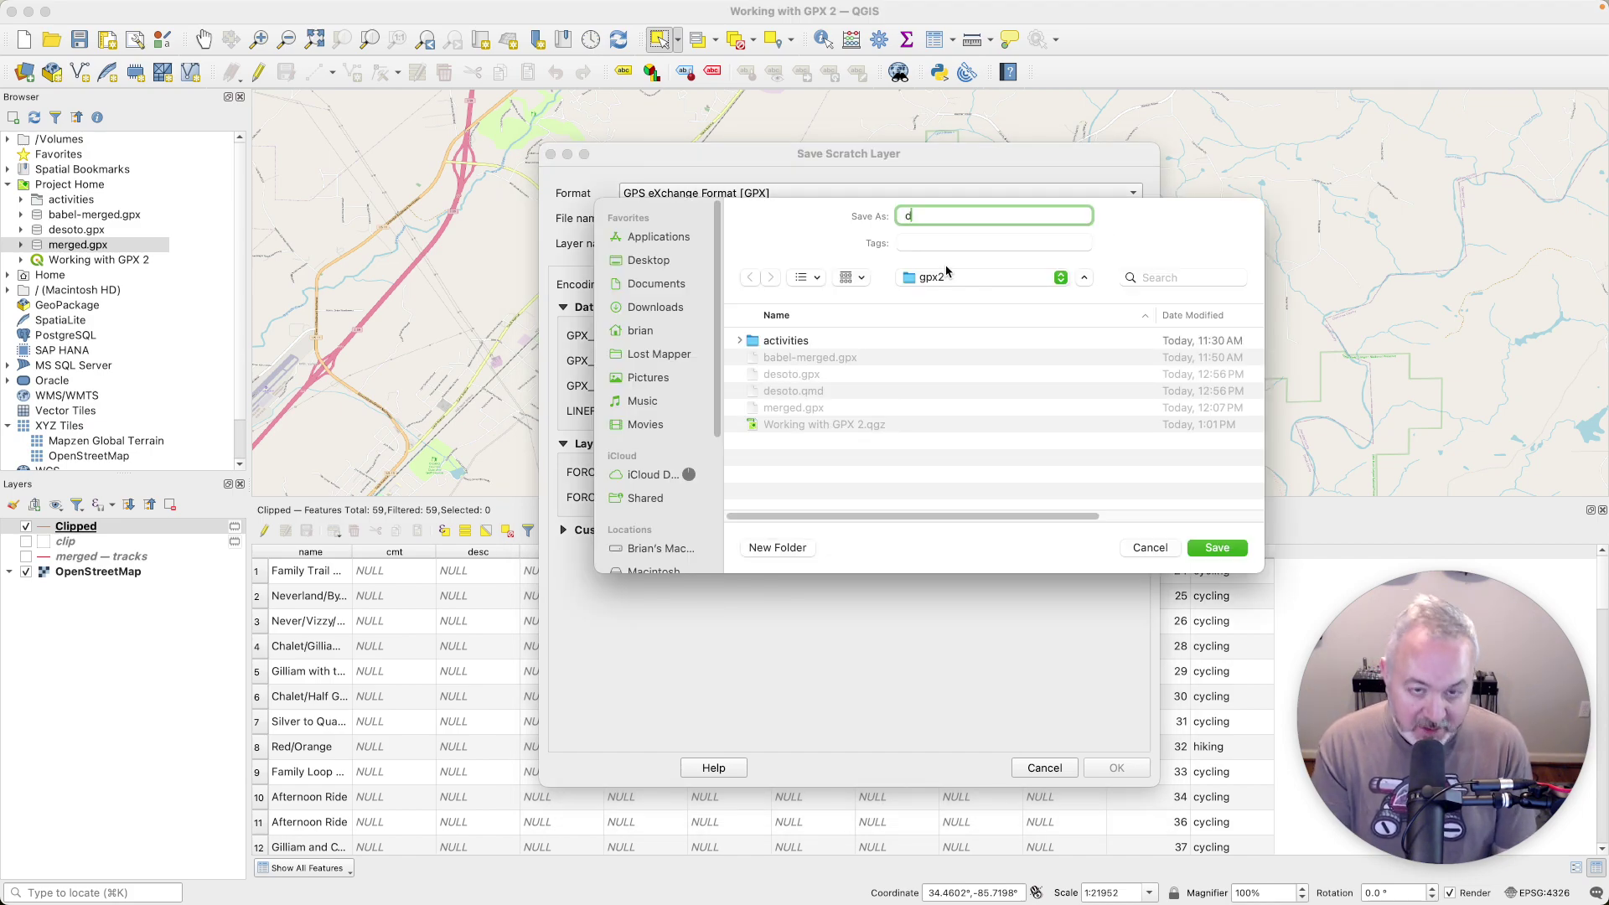
type("esoto-")
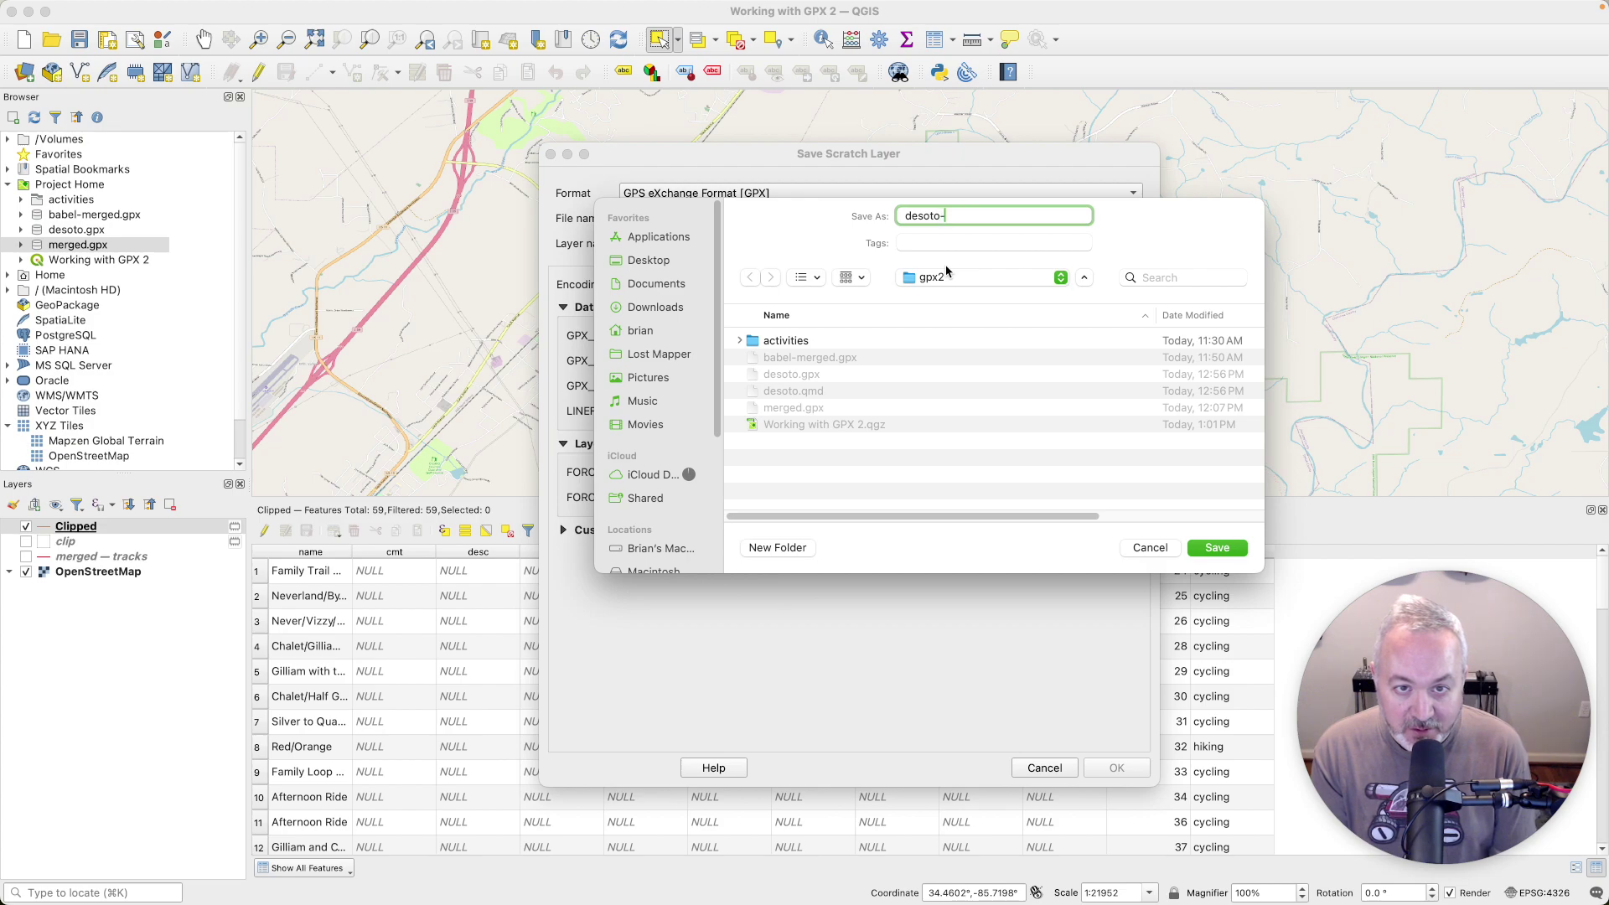
type("part2")
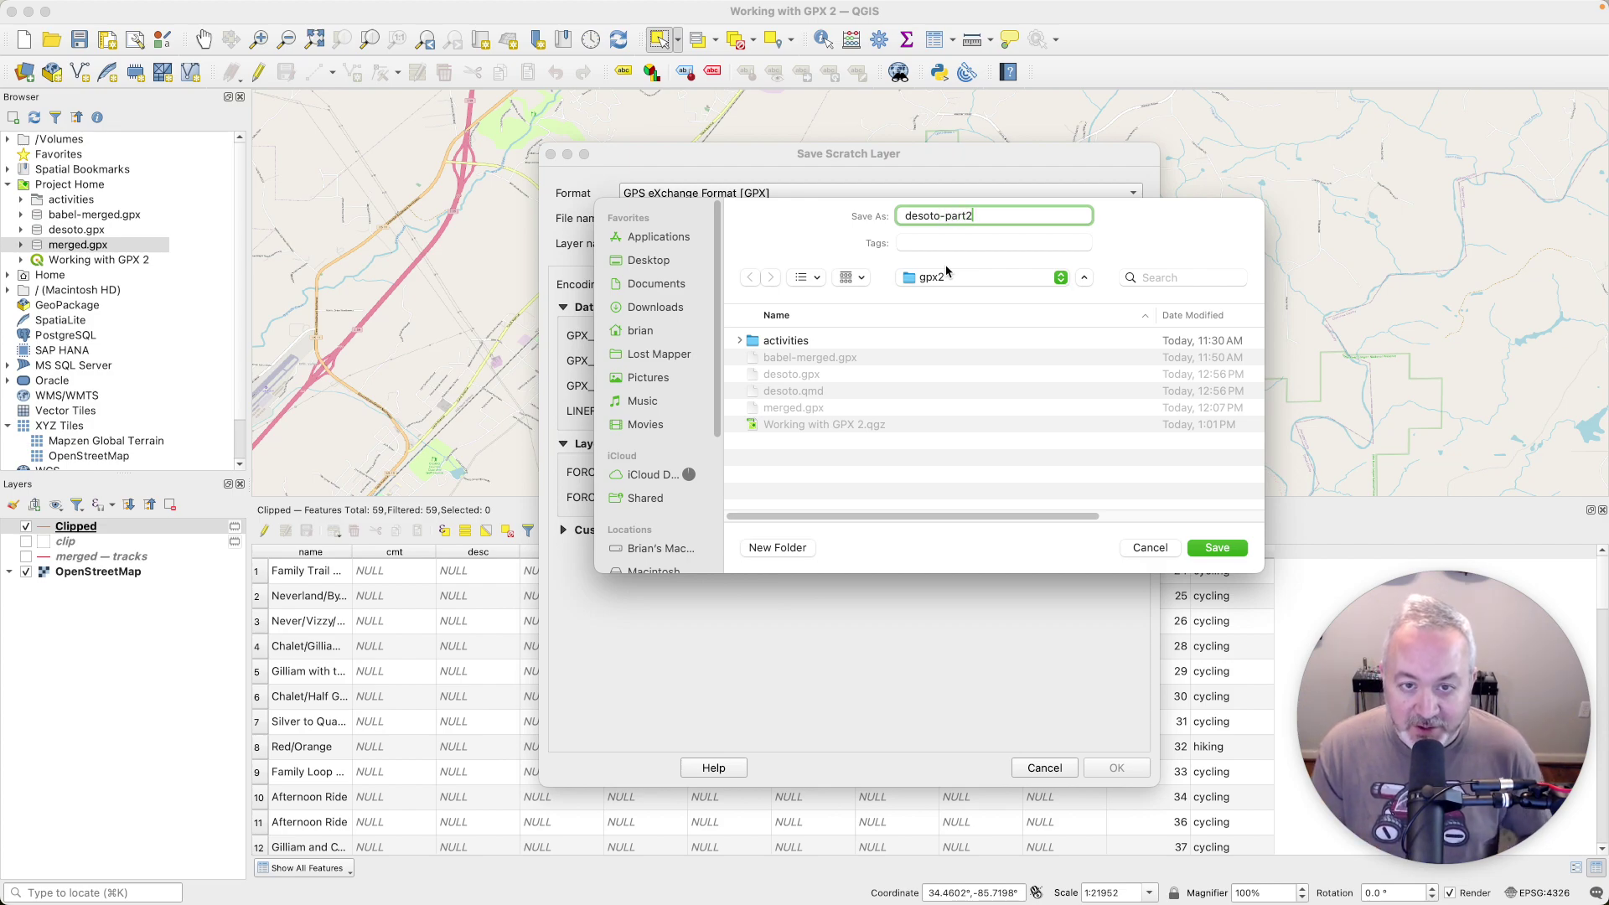
left_click(1217, 548)
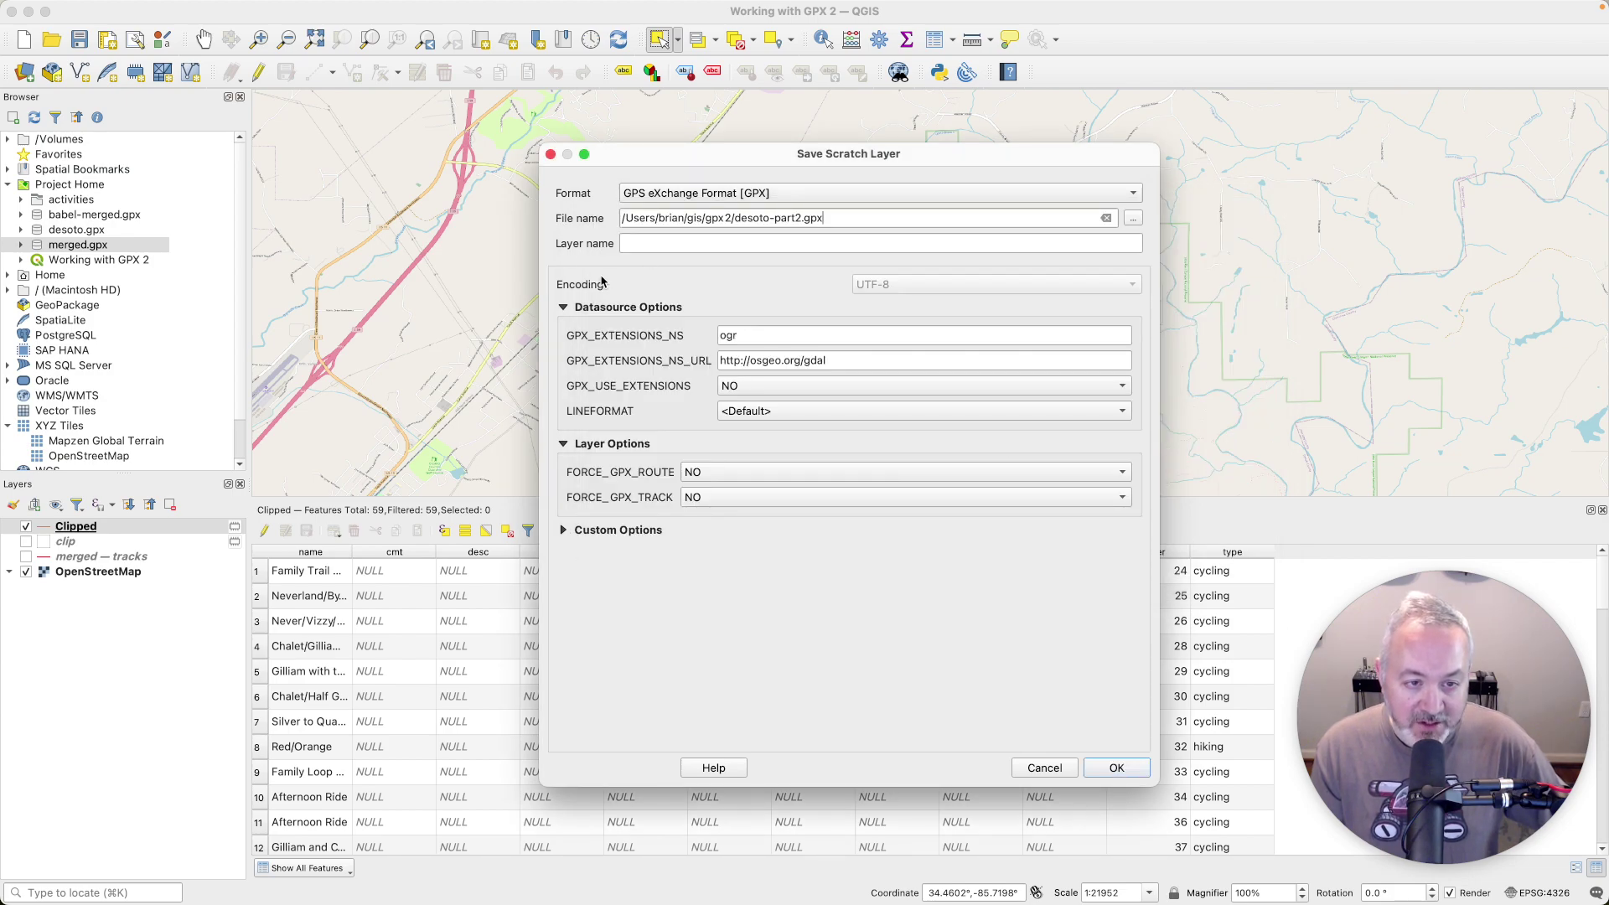
left_click(1118, 769)
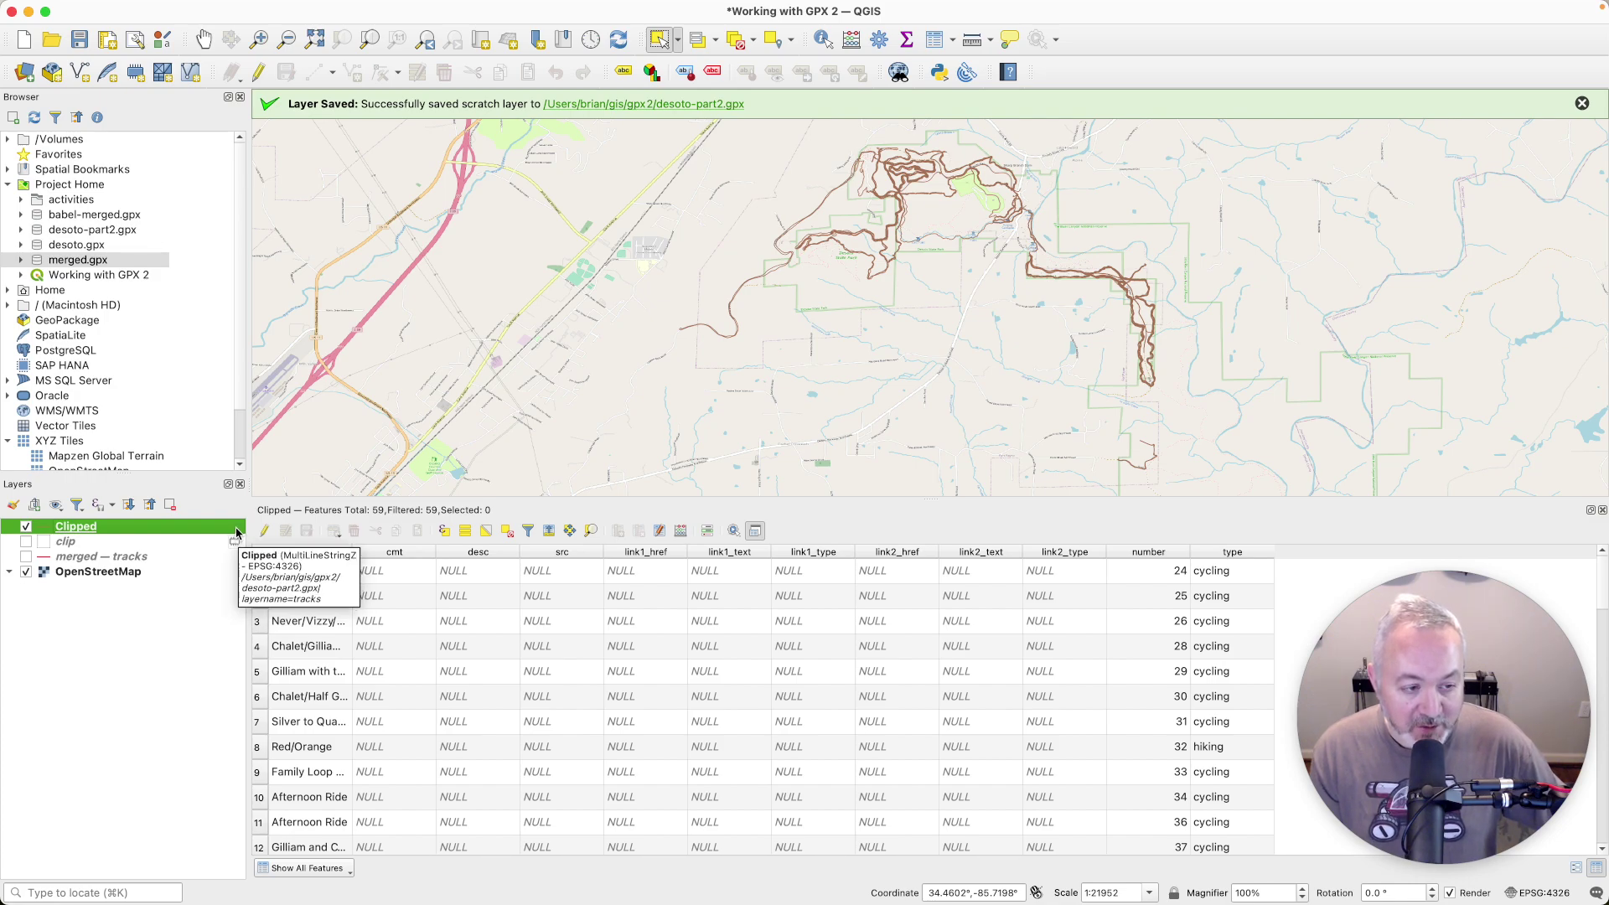
- Rename the Clipped layer as DeSoto
right_click(117, 528)
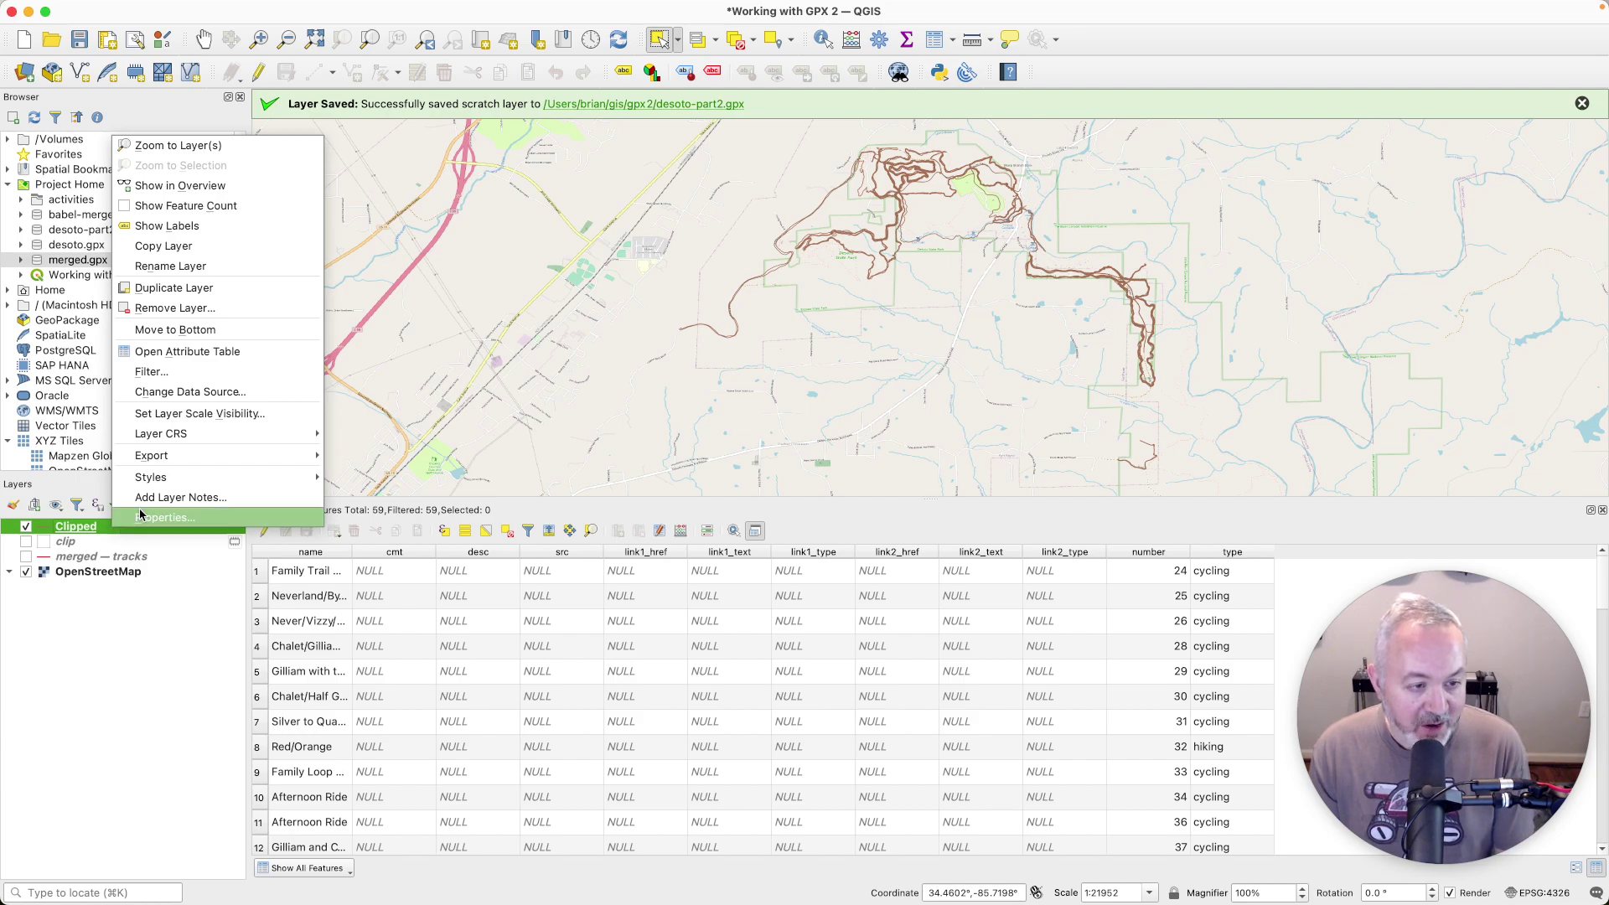
left_click(205, 266)
type("DeSo")
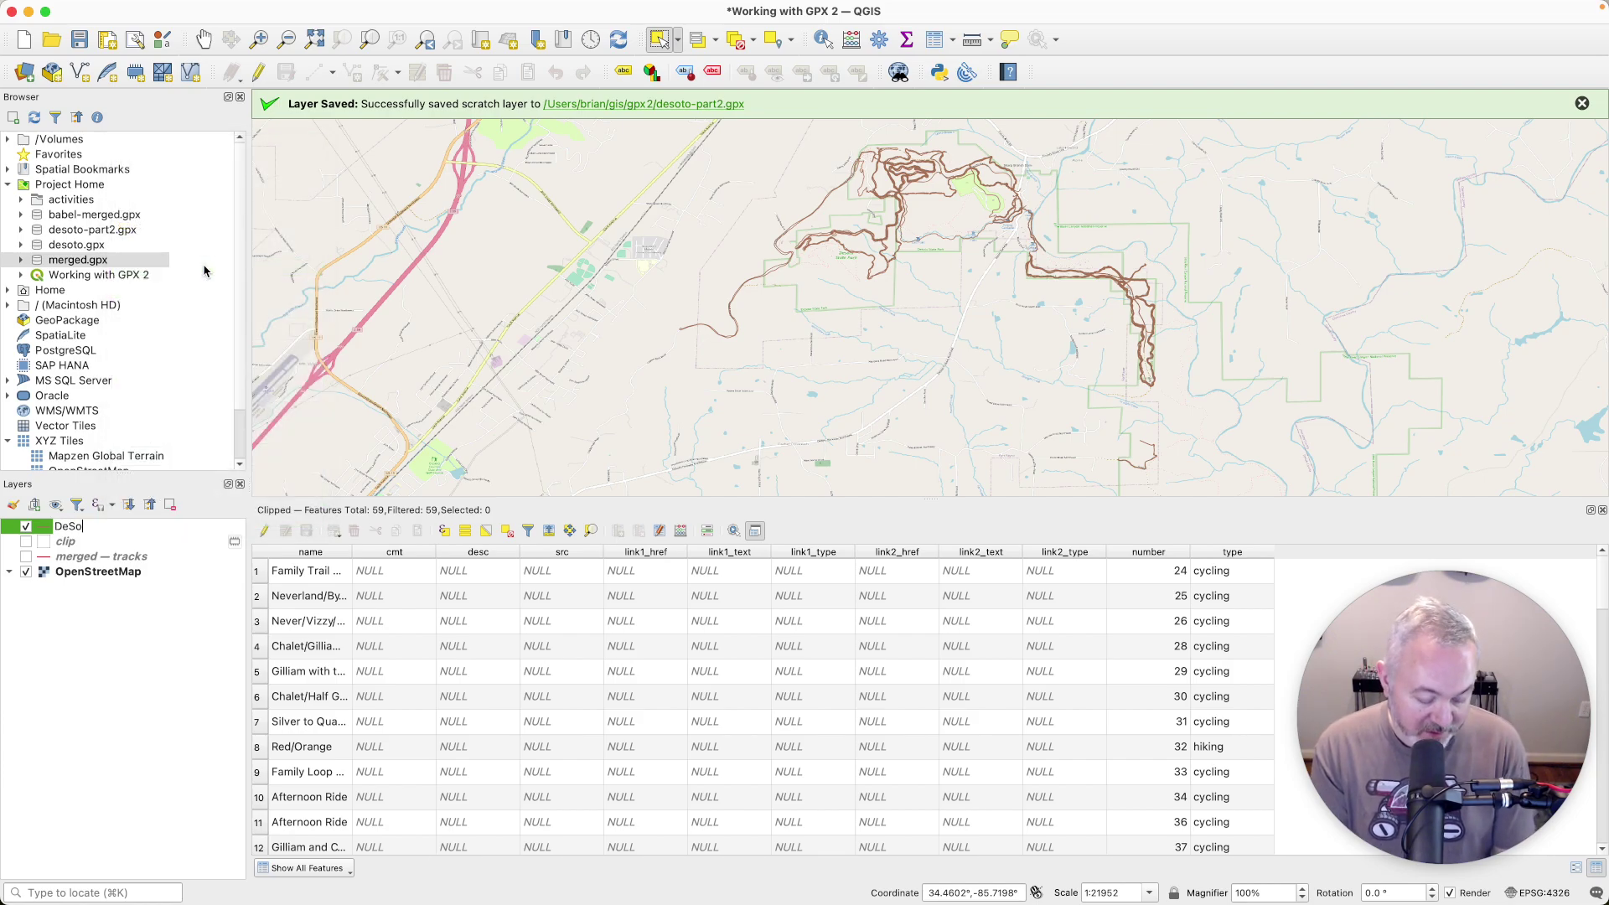
type("to")
key("Return")
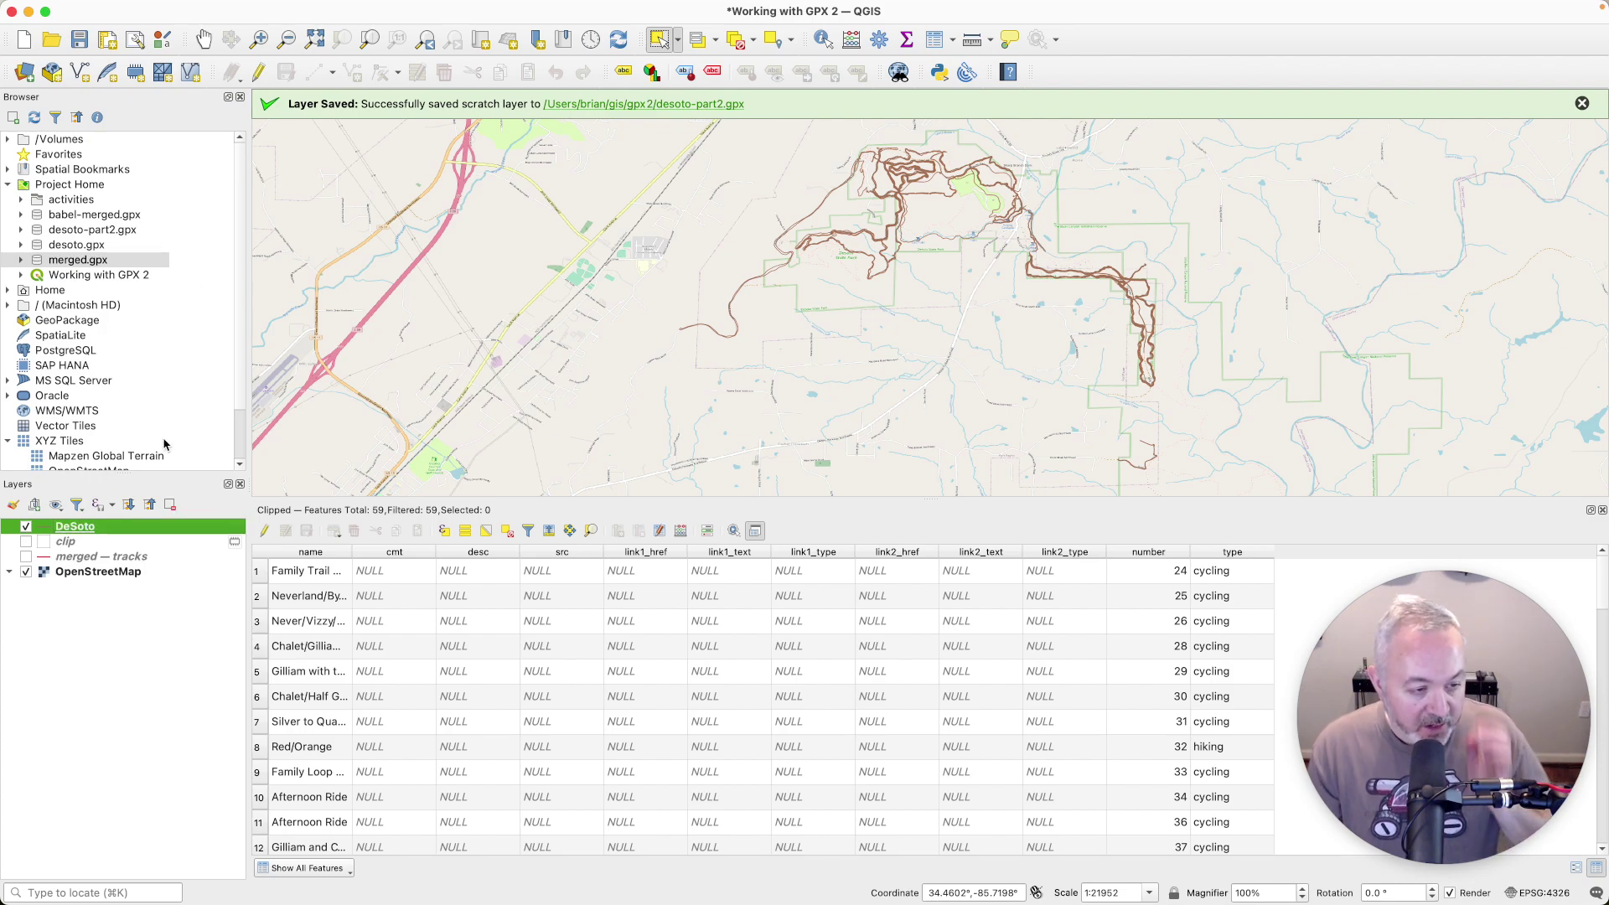
- Remove the clip and merged — tracks layers from the project
left_click(129, 543)
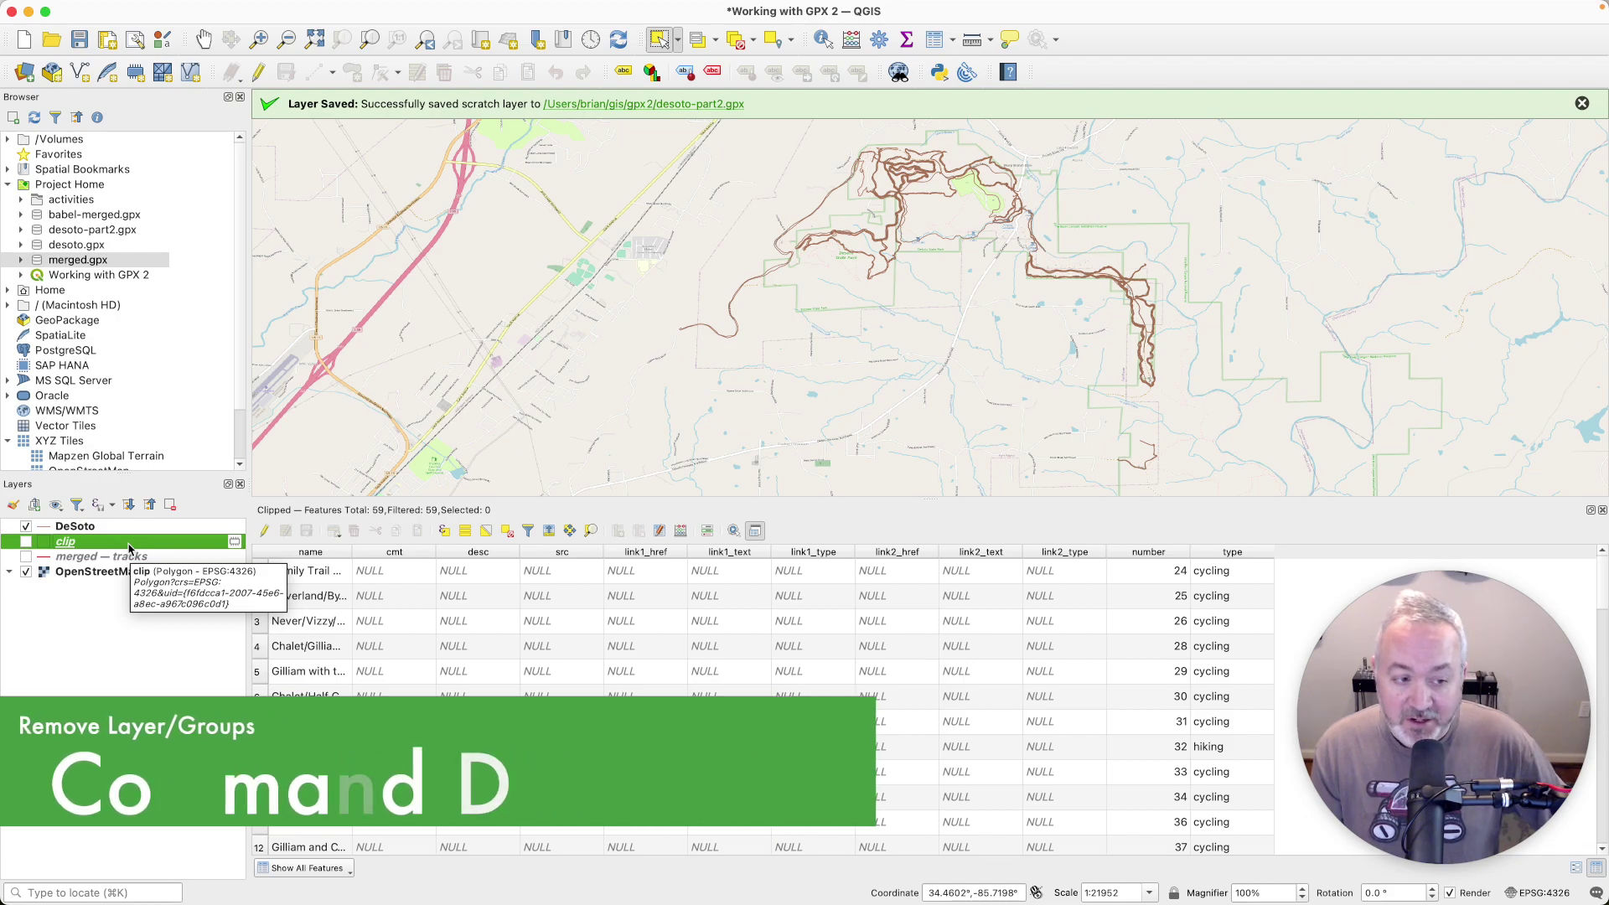
left_click(168, 507)
left_click(858, 476)
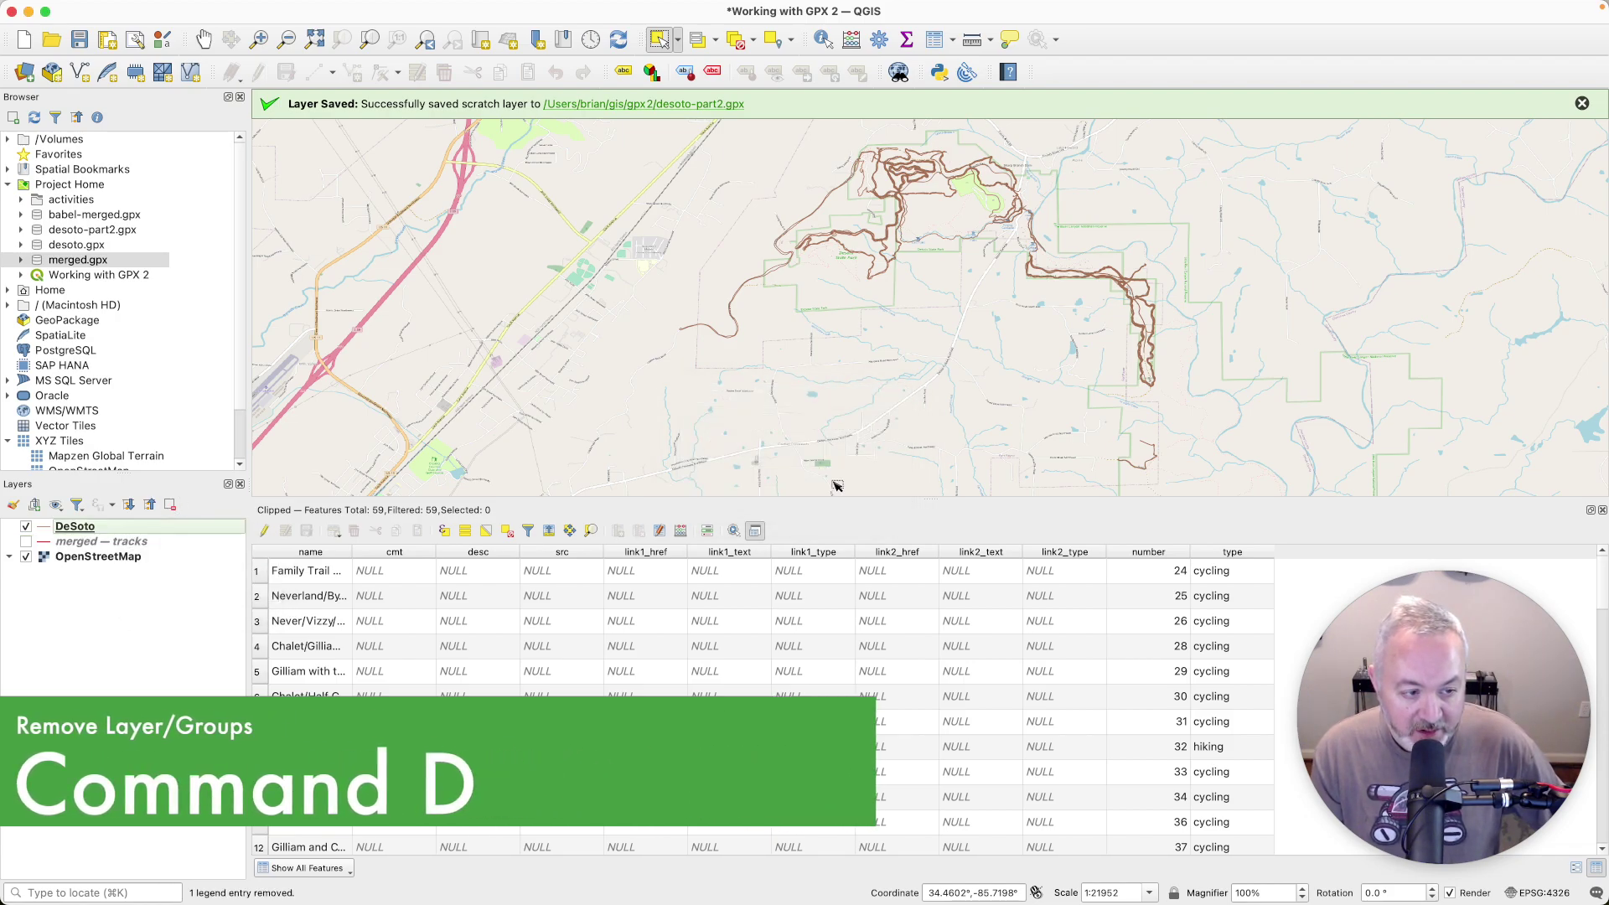
left_click(171, 506)
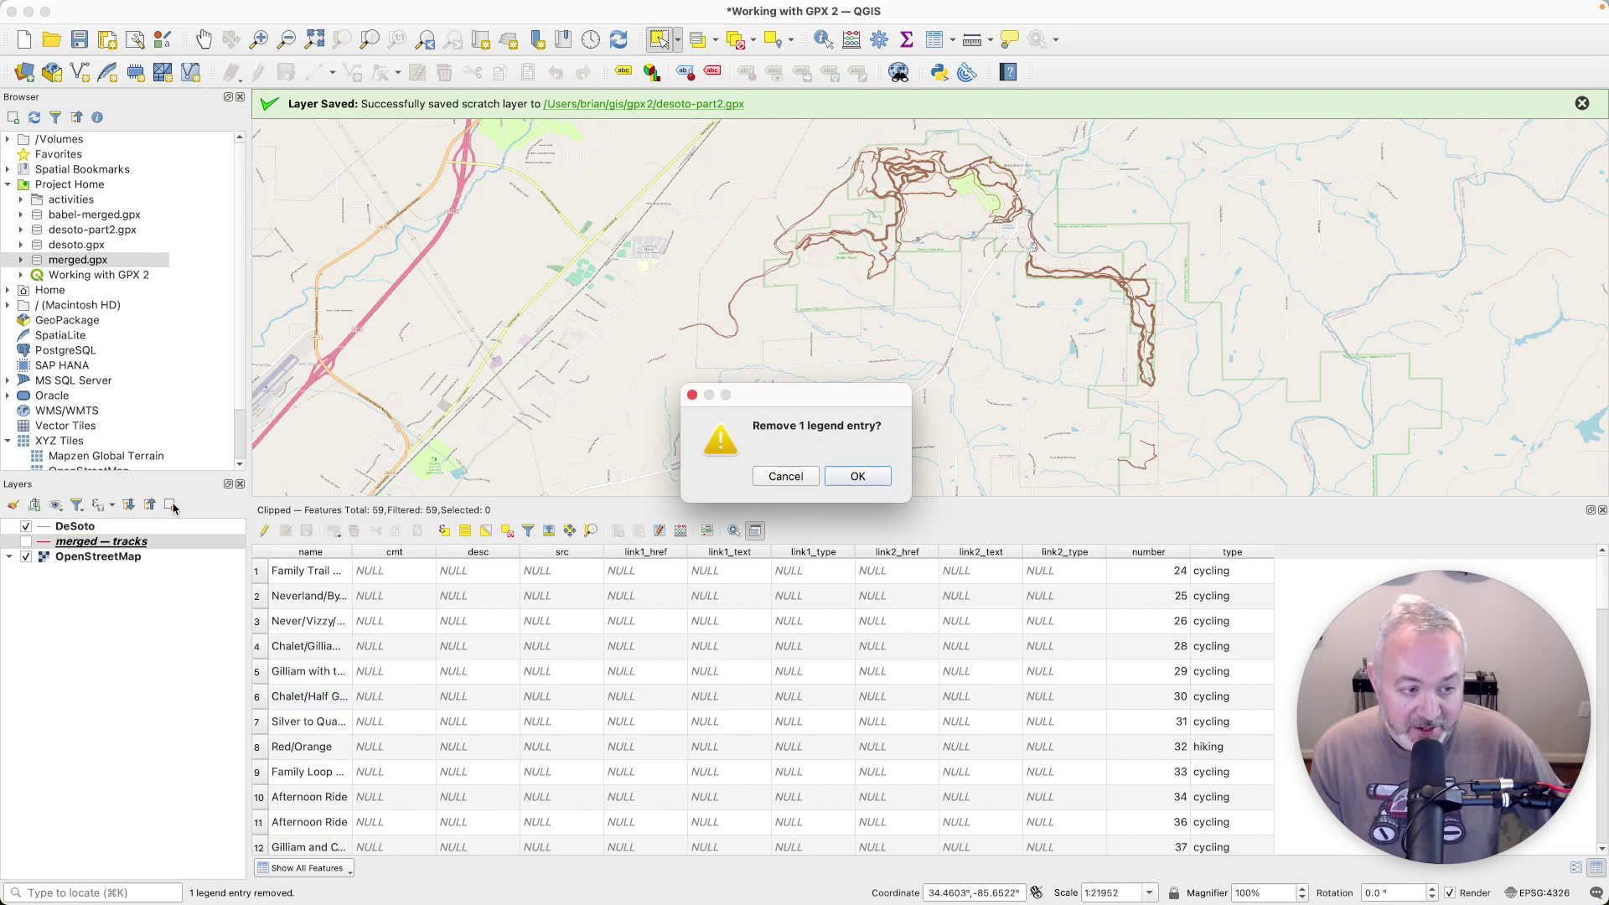
left_click(858, 481)
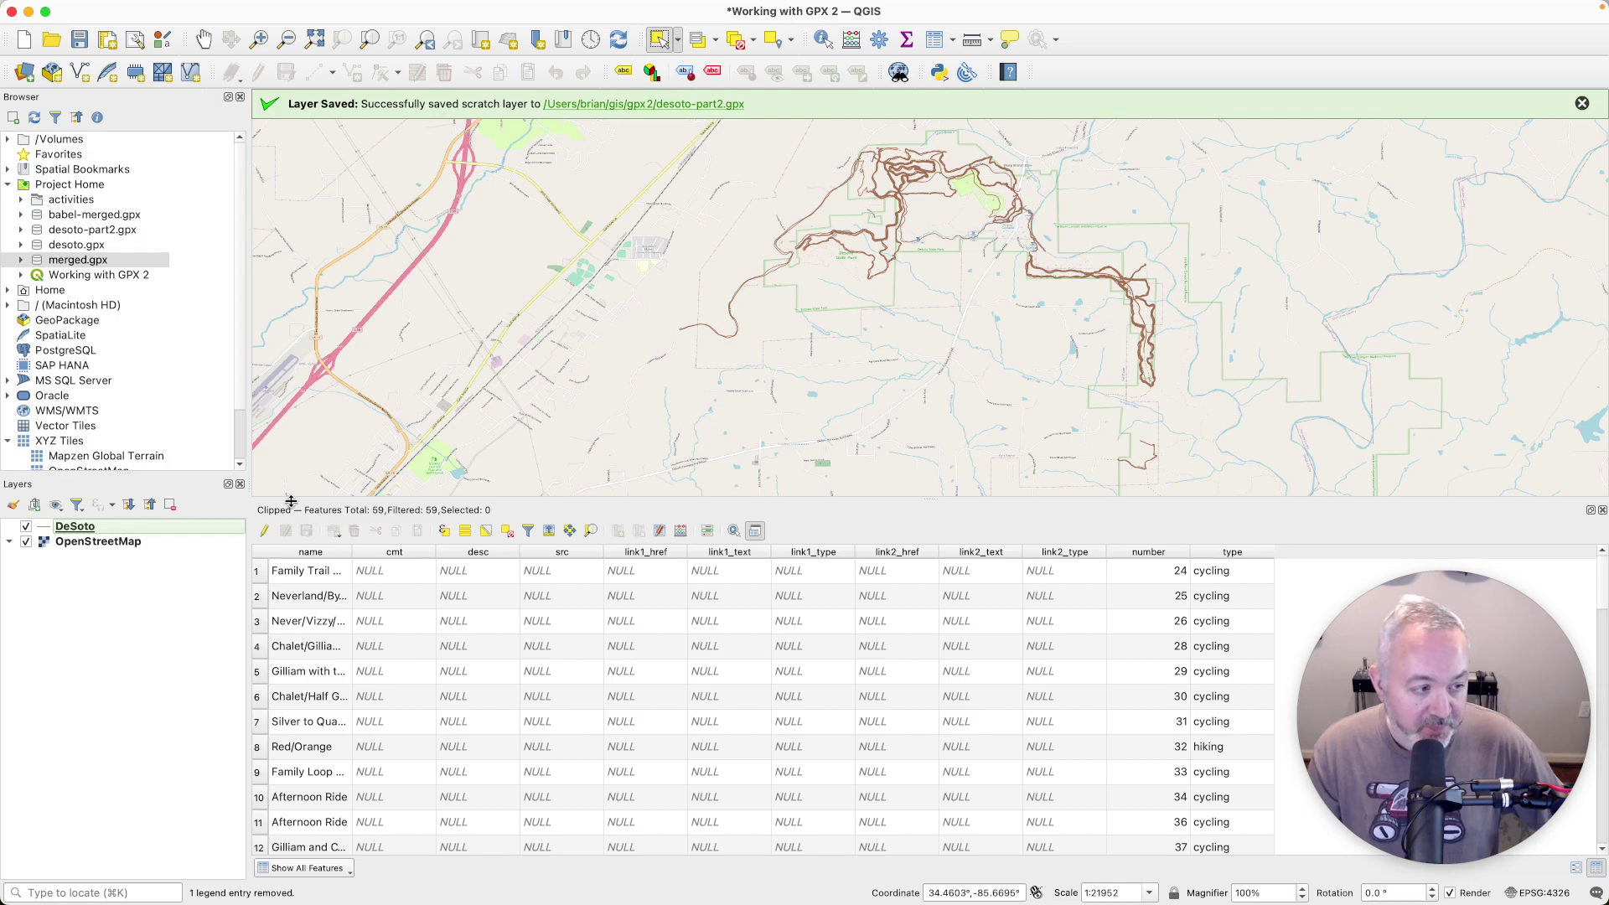
- Zoom the map to the extent of the DeSoto layer, and close the docked attribute table
right_click(98, 531)
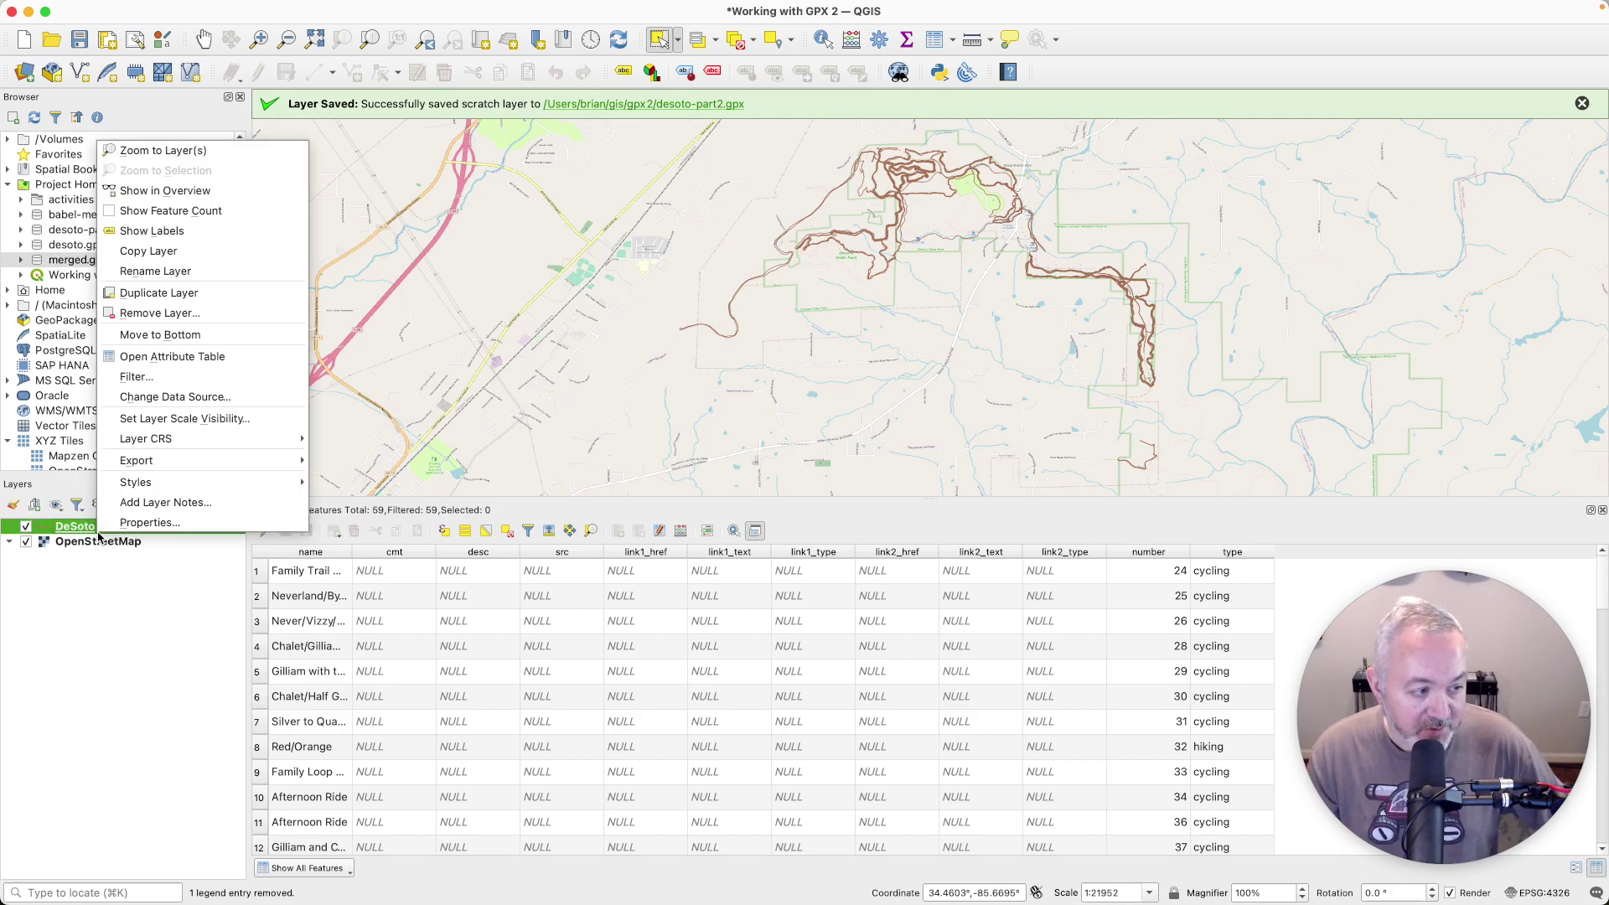
left_click(159, 152)
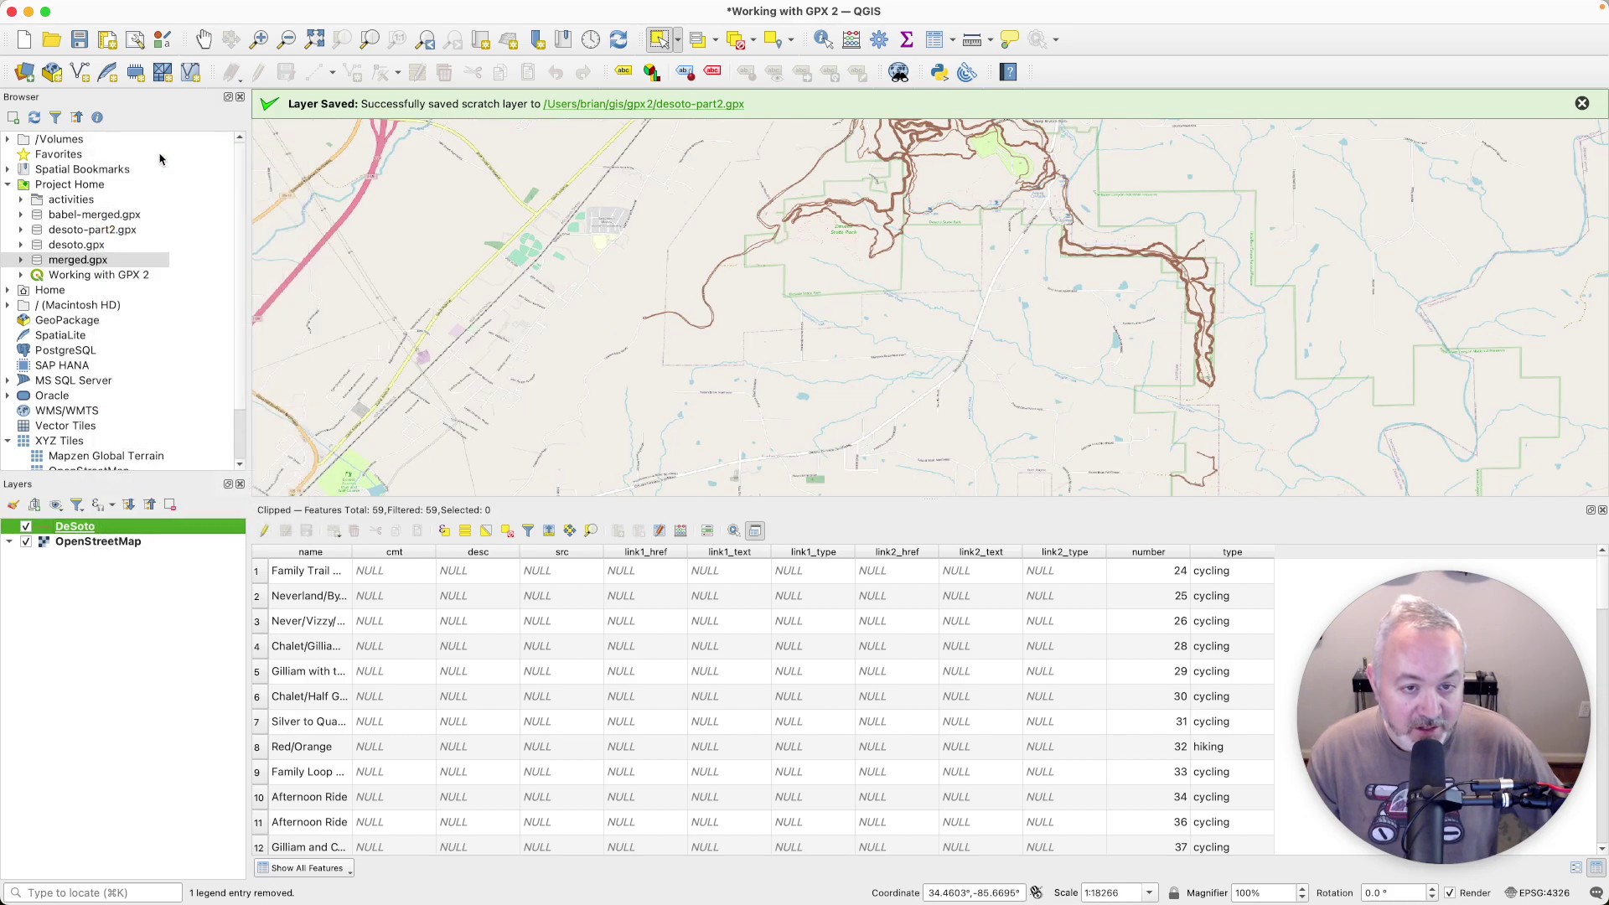
left_click(1602, 514)
scroll(1142, 513, "up", 1)
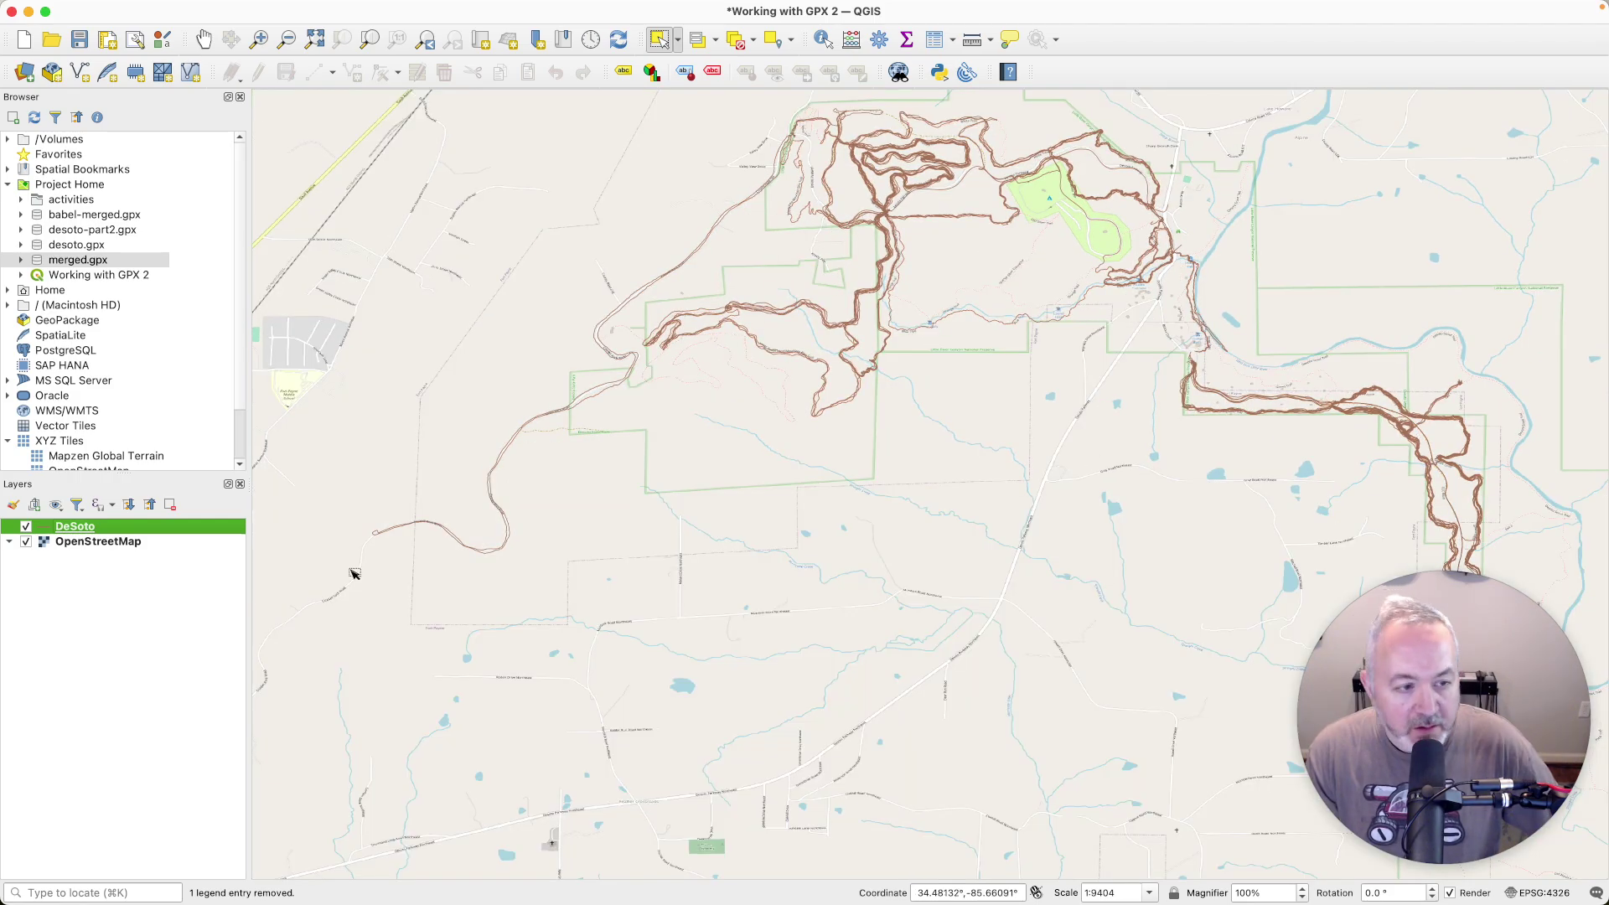
- Style the DeSoto layer's tracks with the simple red line preset symbol
double_click(97, 529)
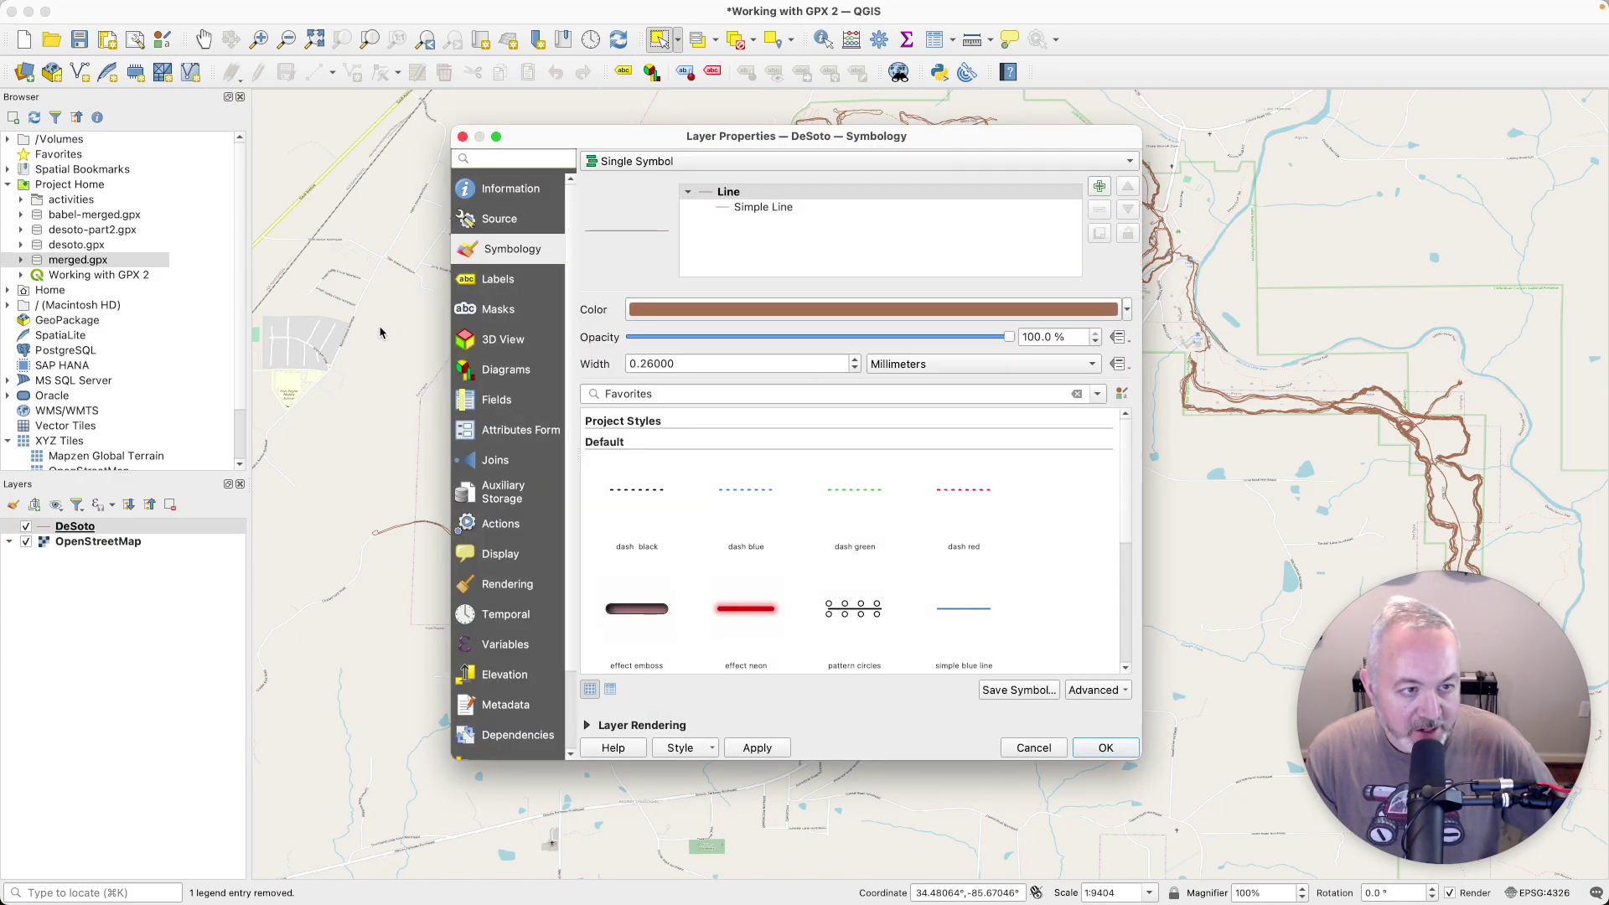
scroll(813, 578, "down", 3)
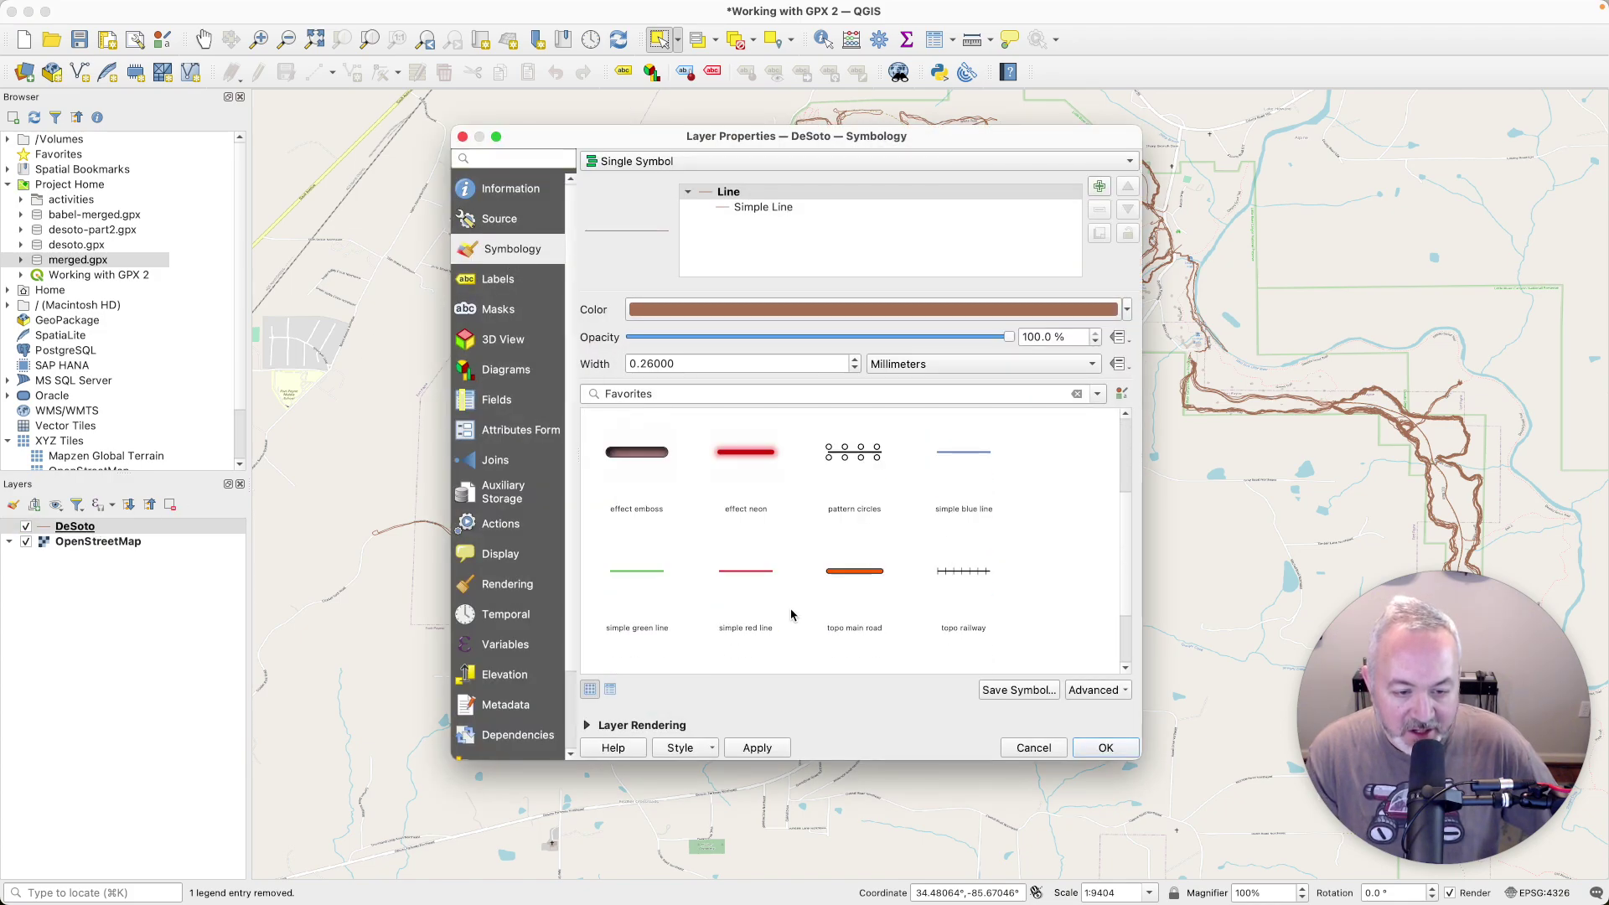
left_click(753, 576)
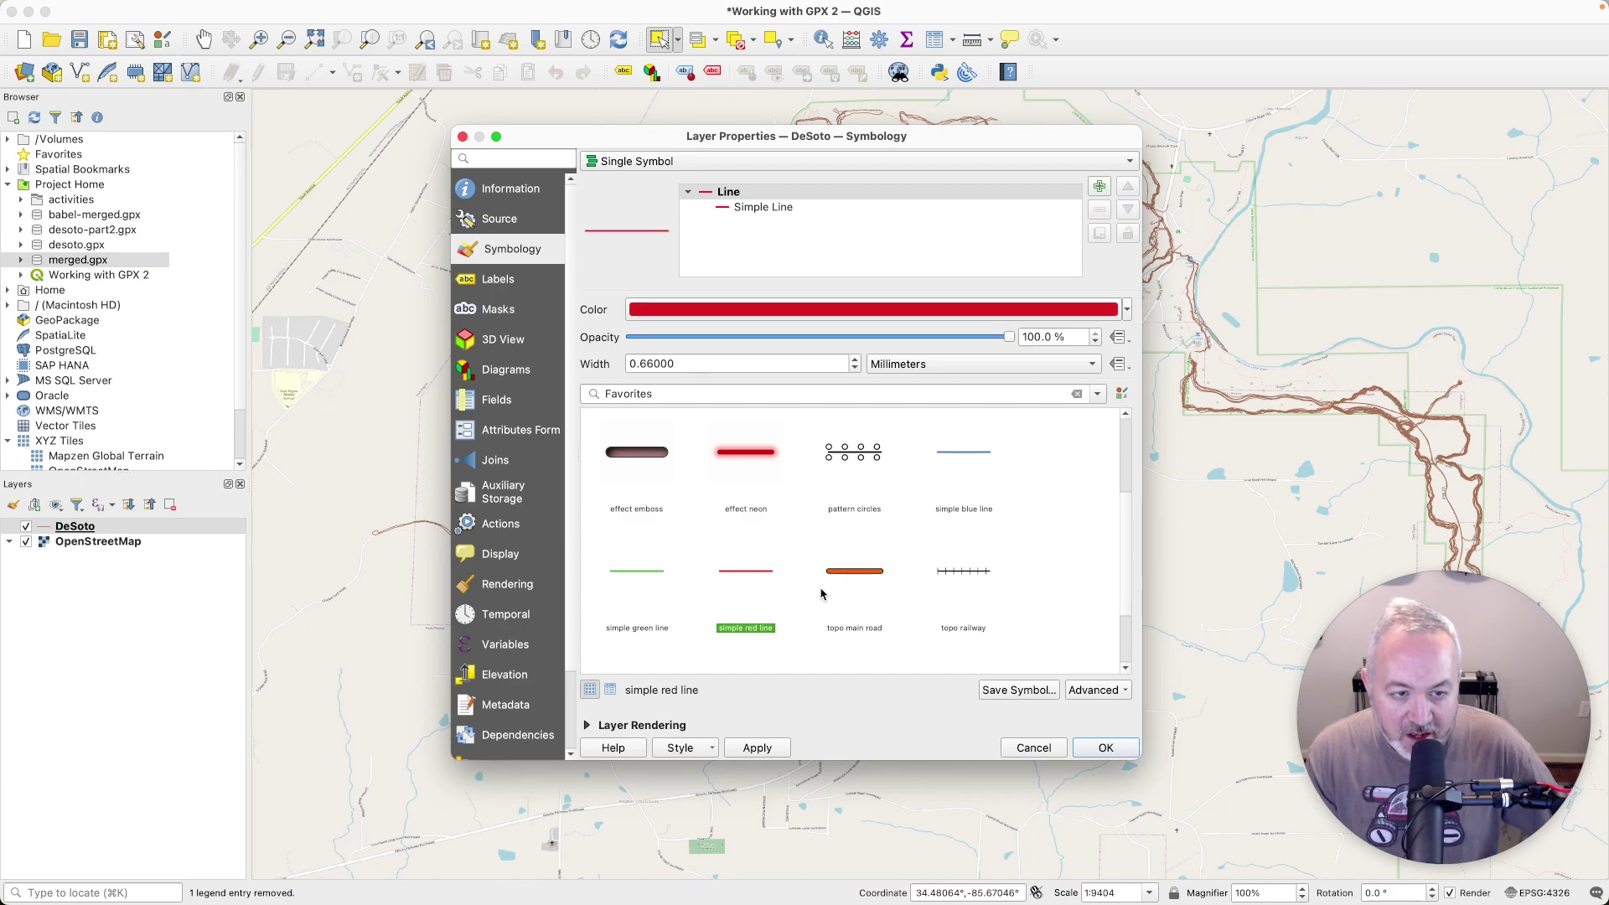
left_click(1105, 748)
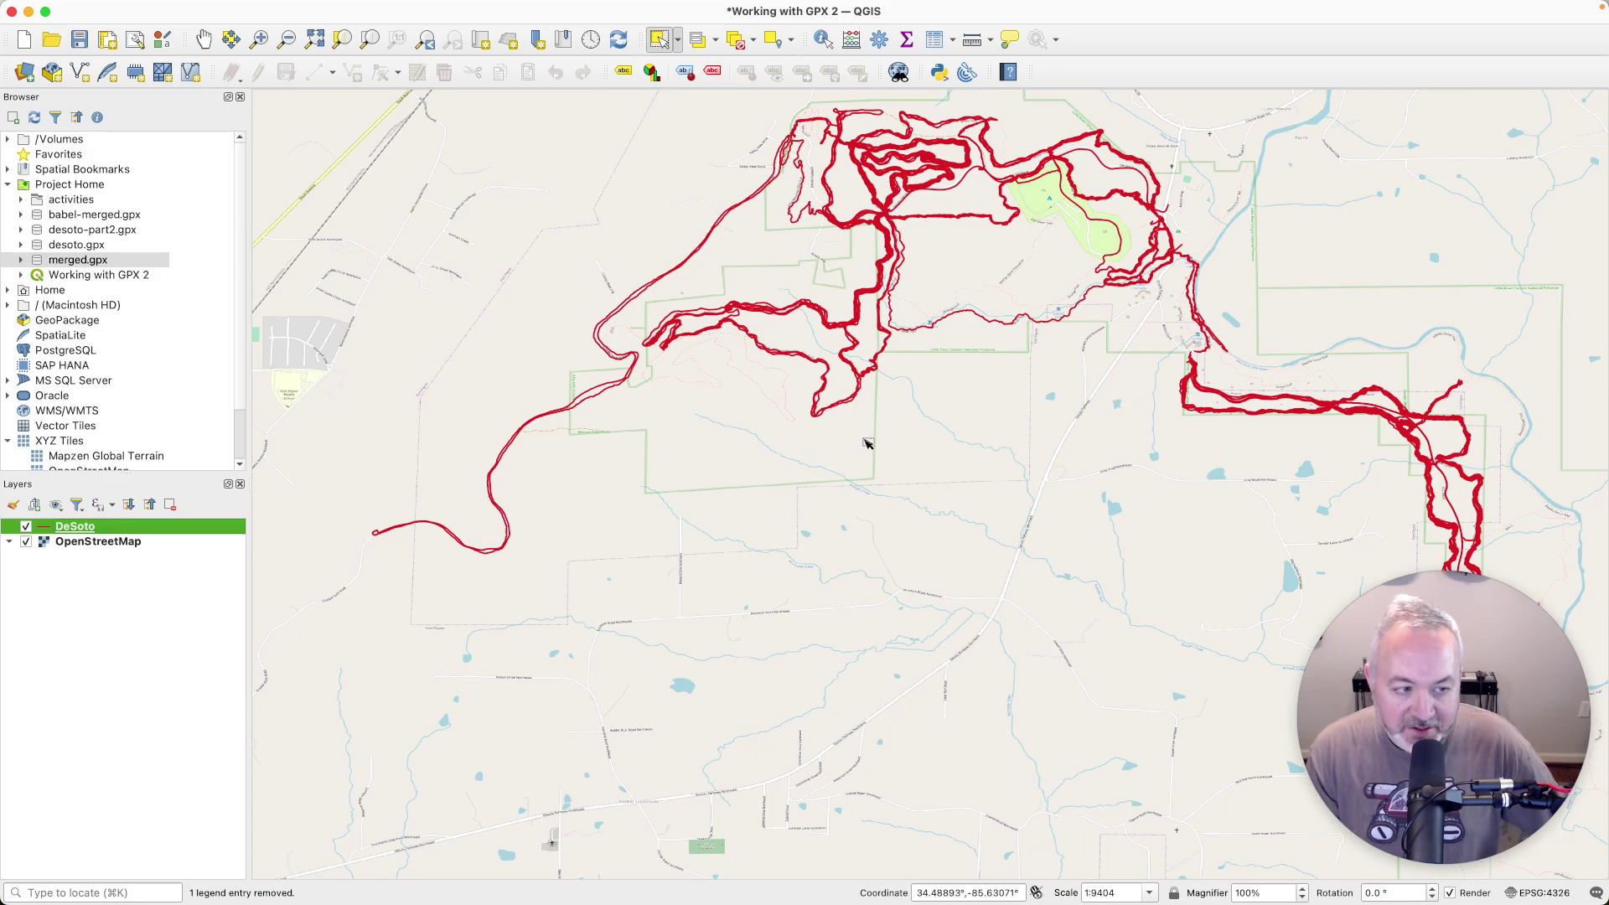
- Open the DeSoto layer's attribute table docked below the map, and sort it by the type field to review the activity types
right_click(170, 529)
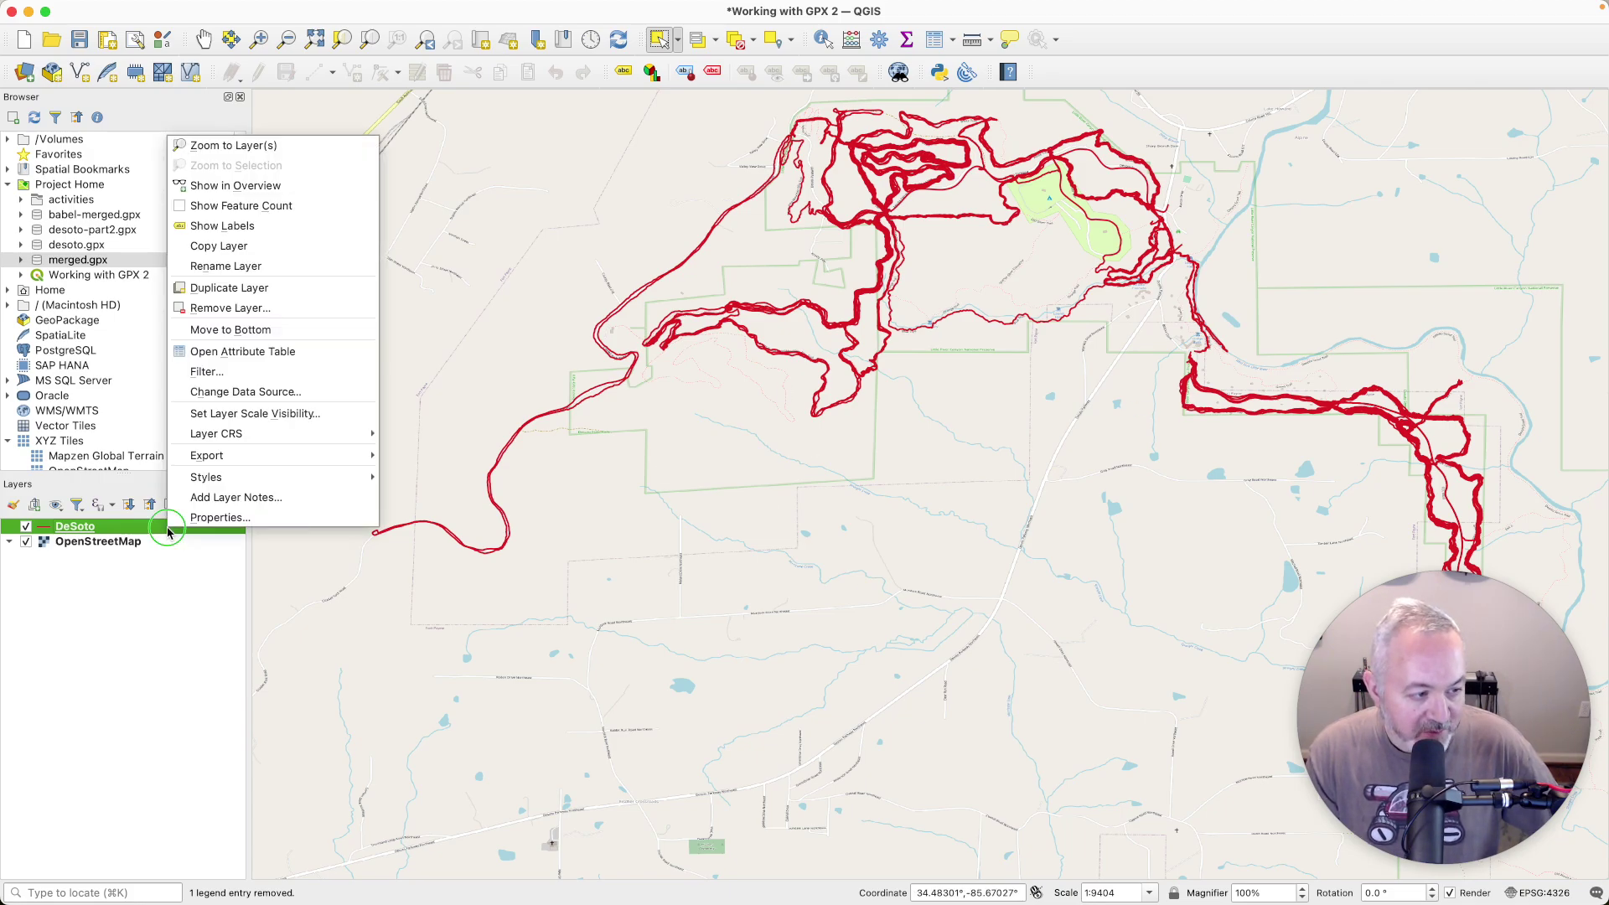
left_click(292, 351)
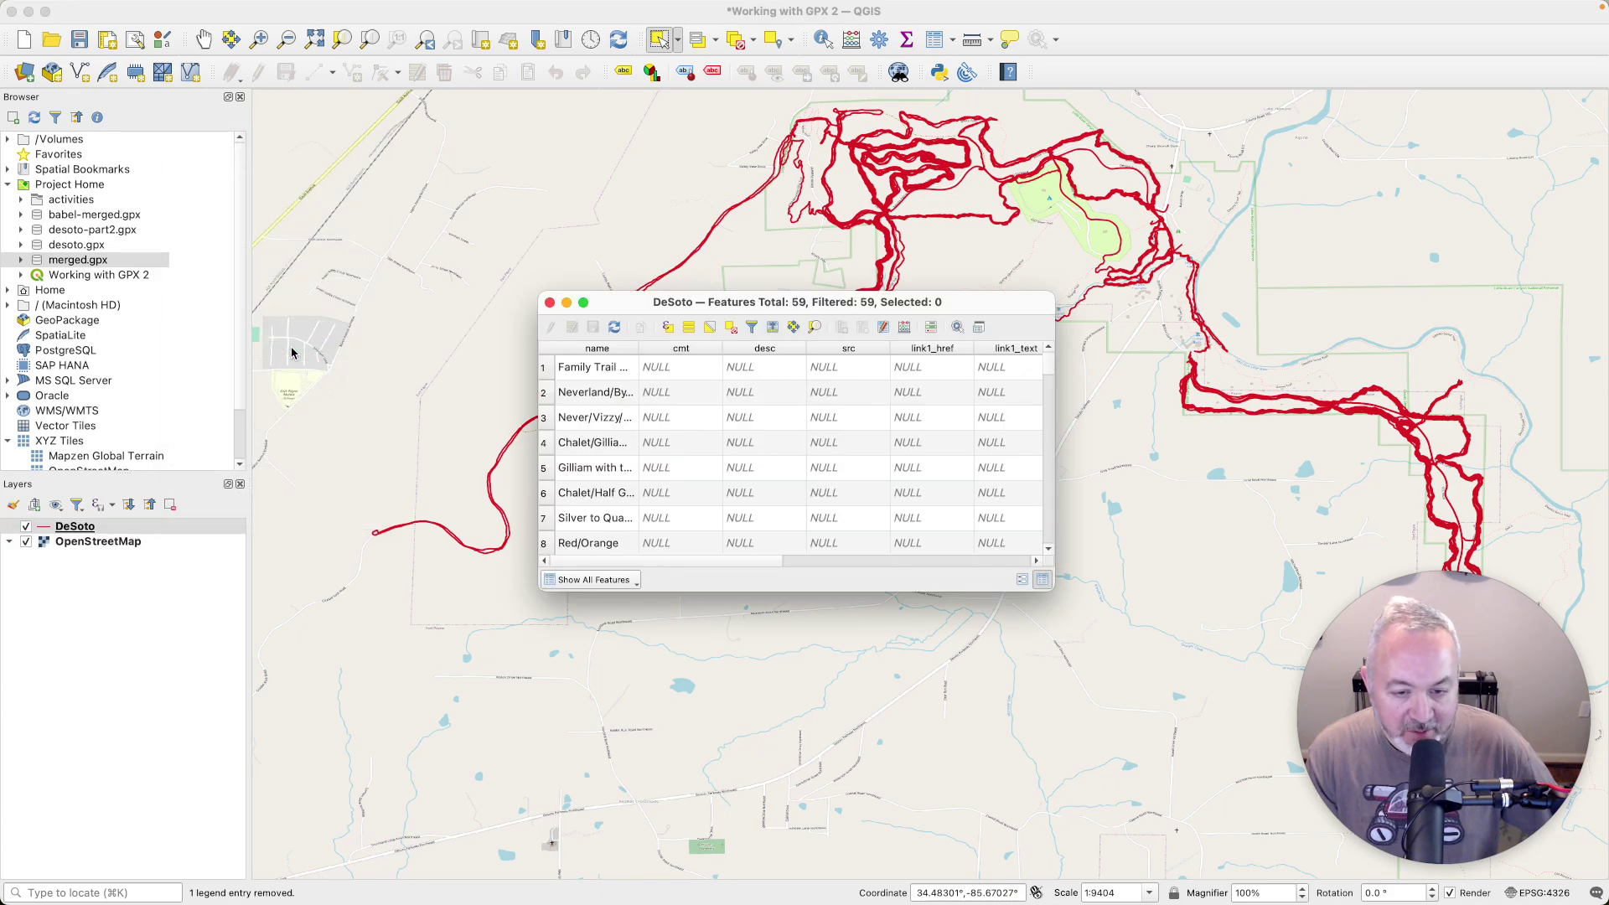
left_click(979, 326)
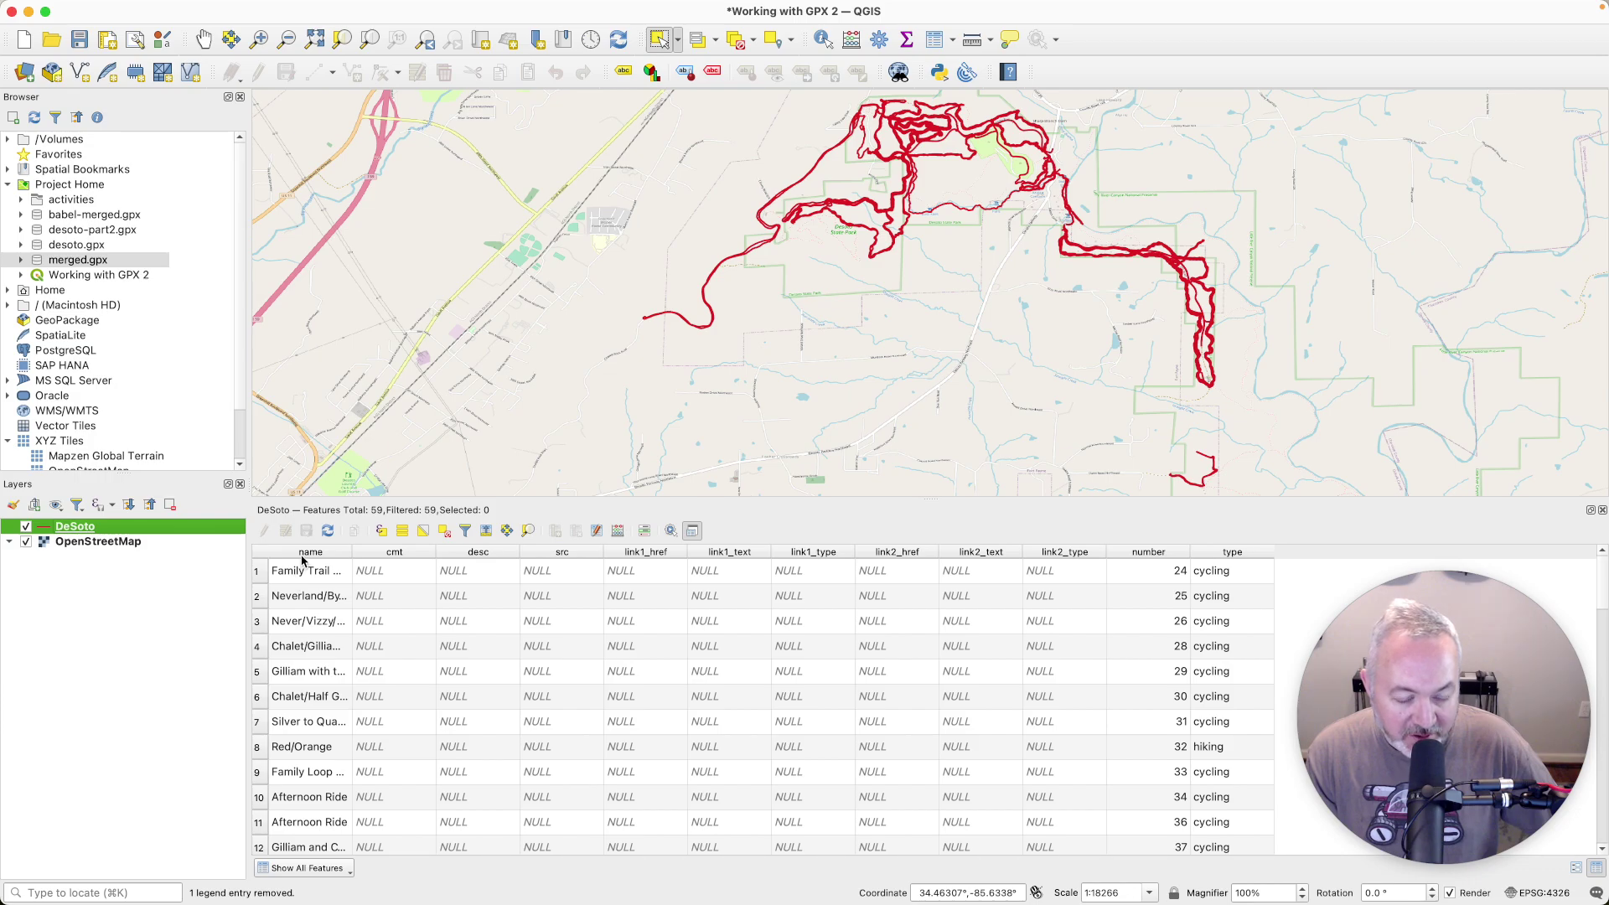
left_click(1223, 553)
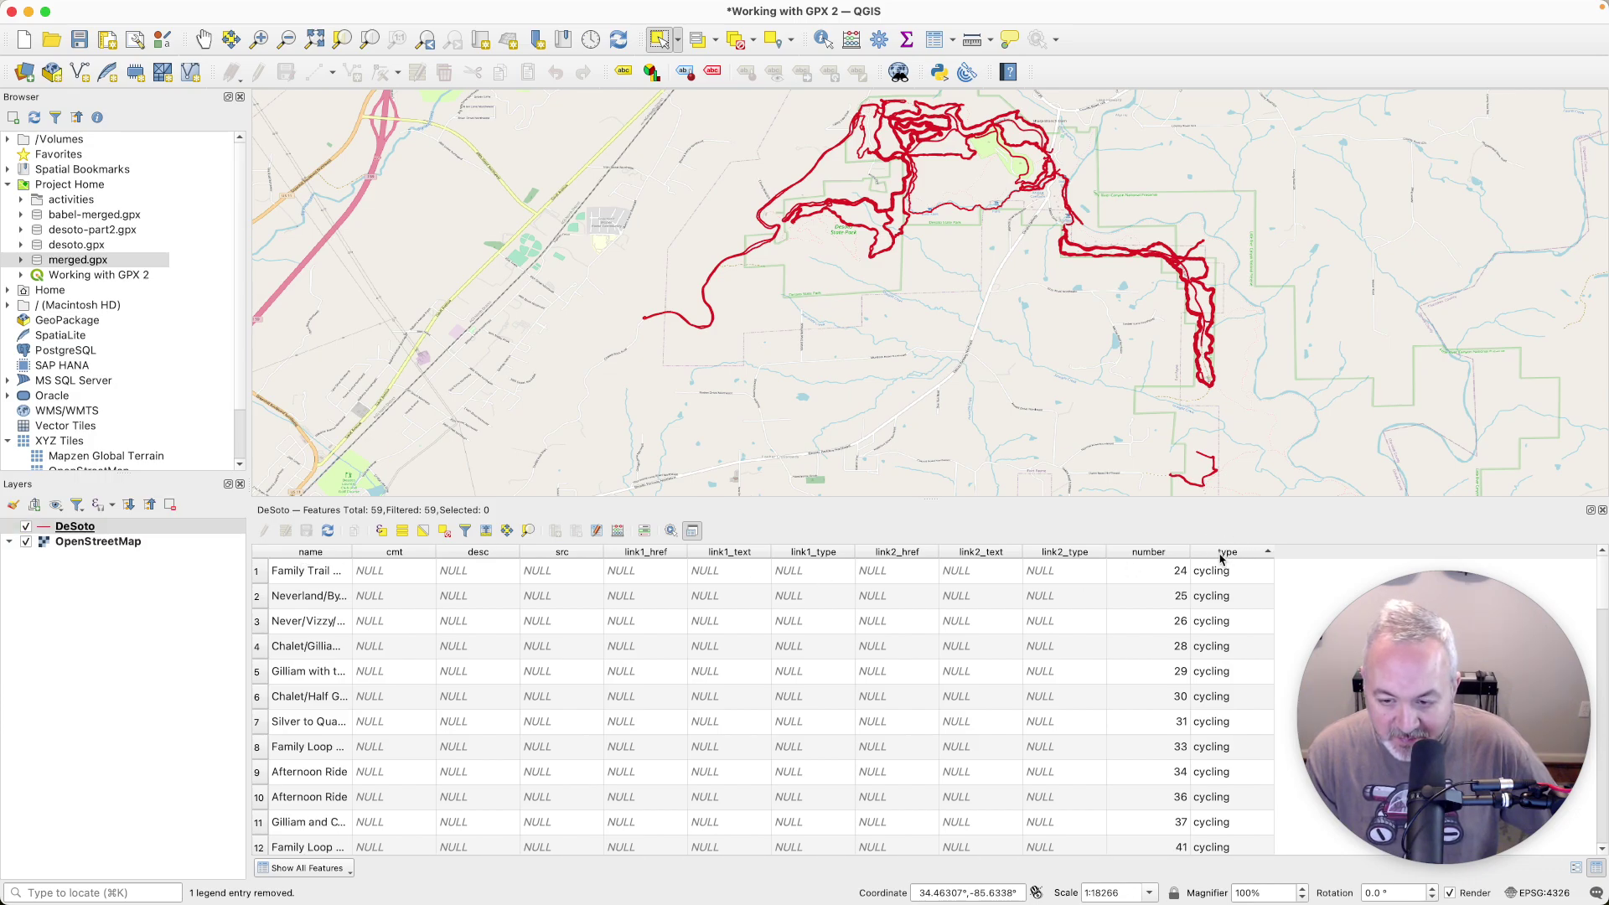
left_click(1598, 587)
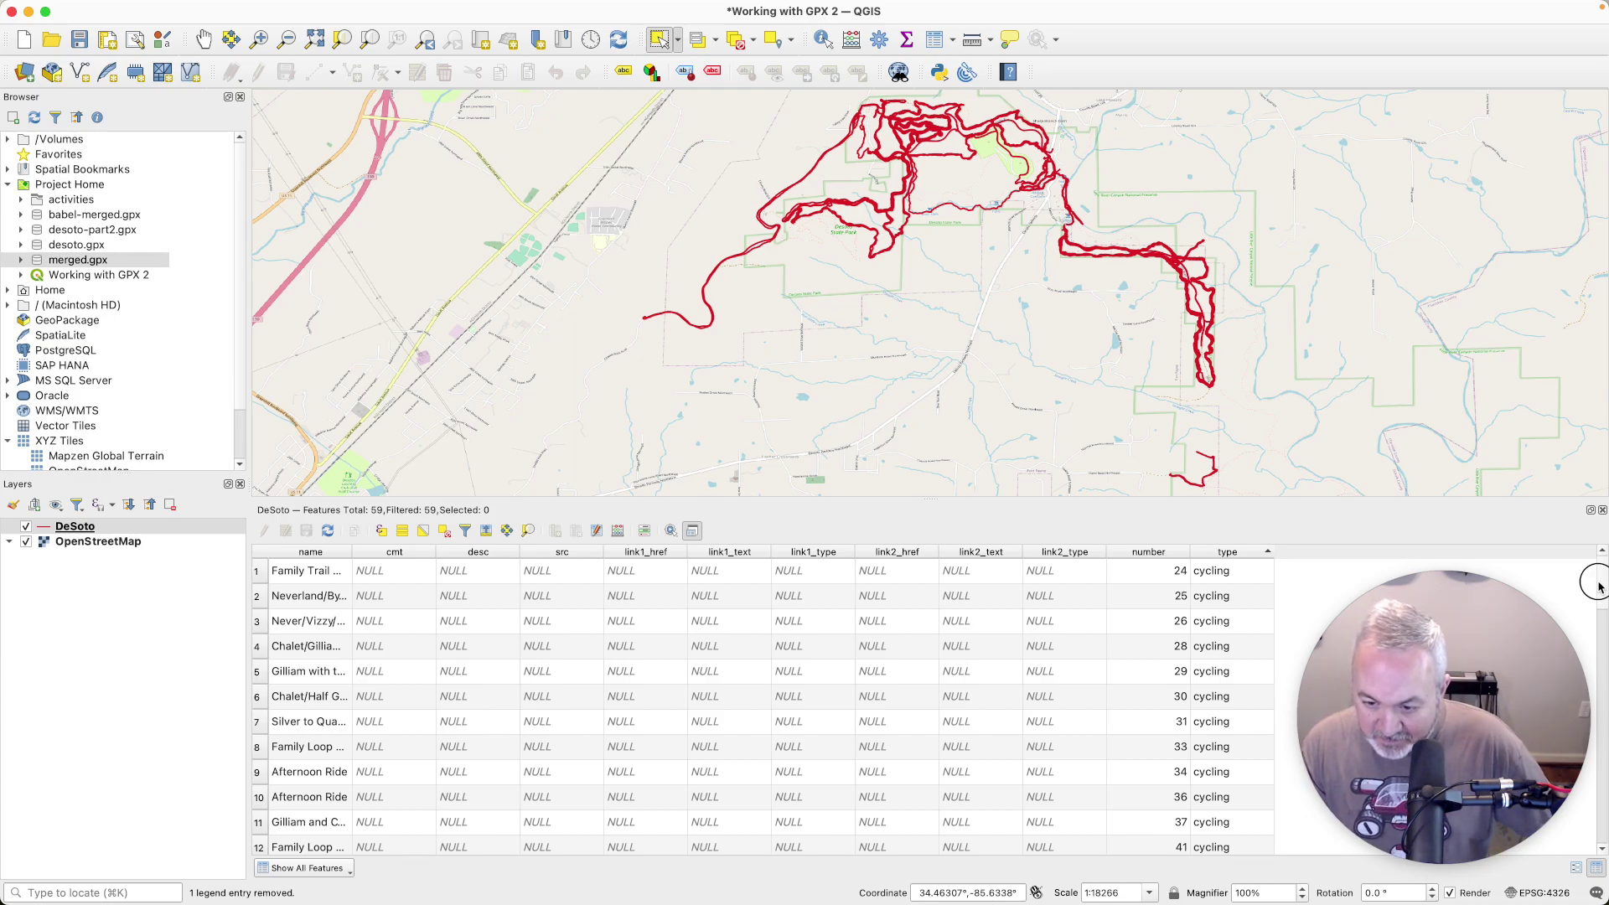
left_click_drag(1598, 588, 1592, 830)
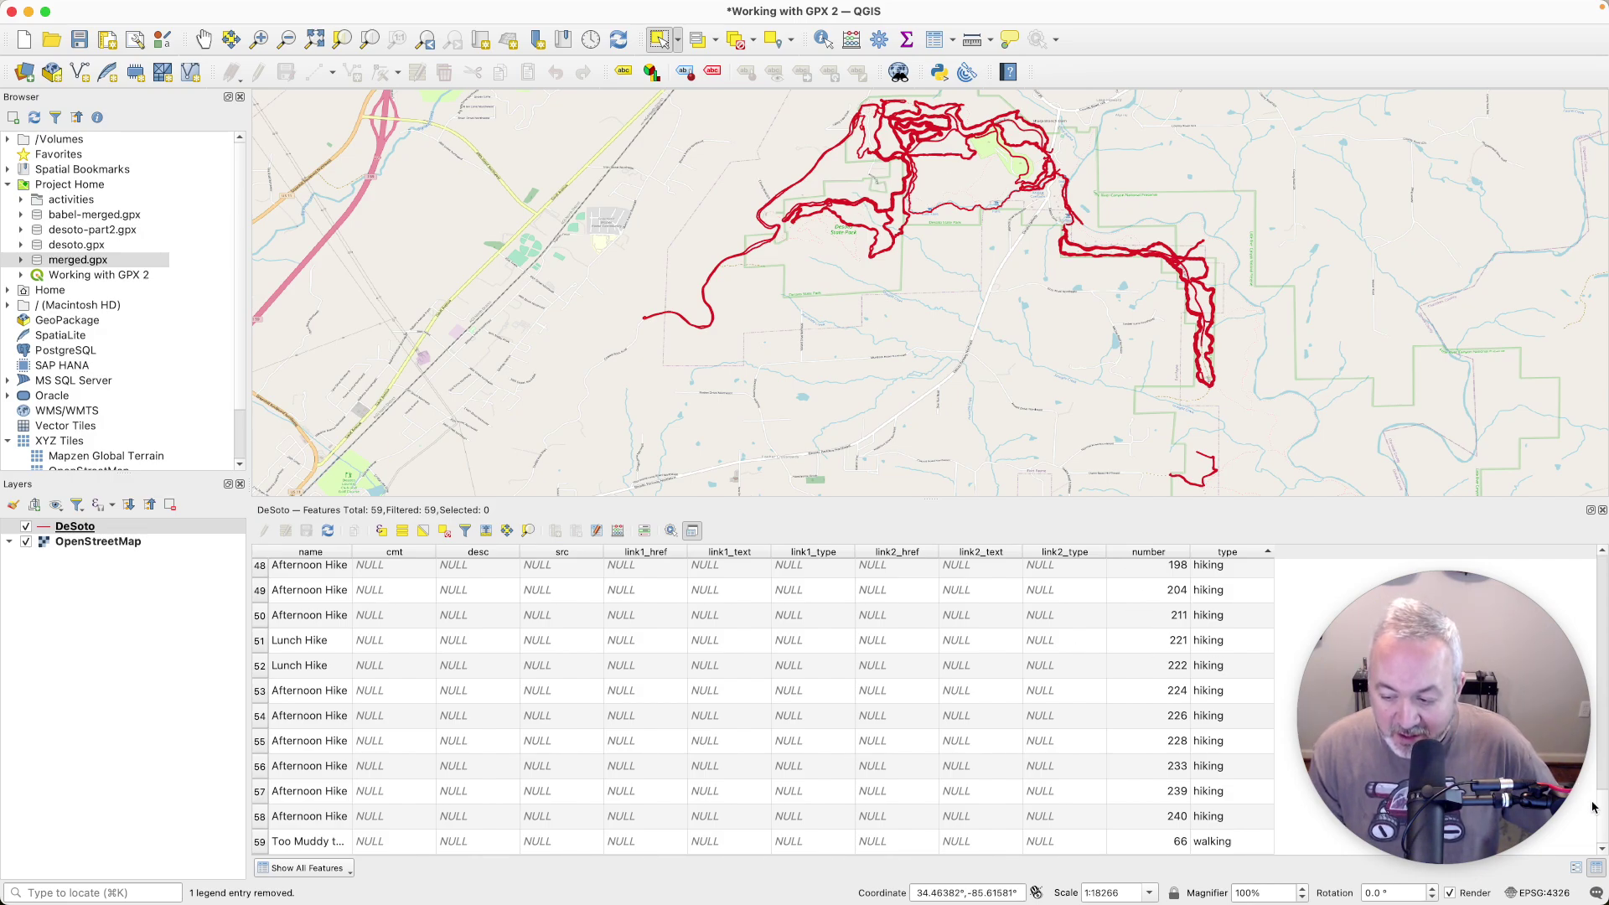
left_click_drag(1601, 811, 1601, 578)
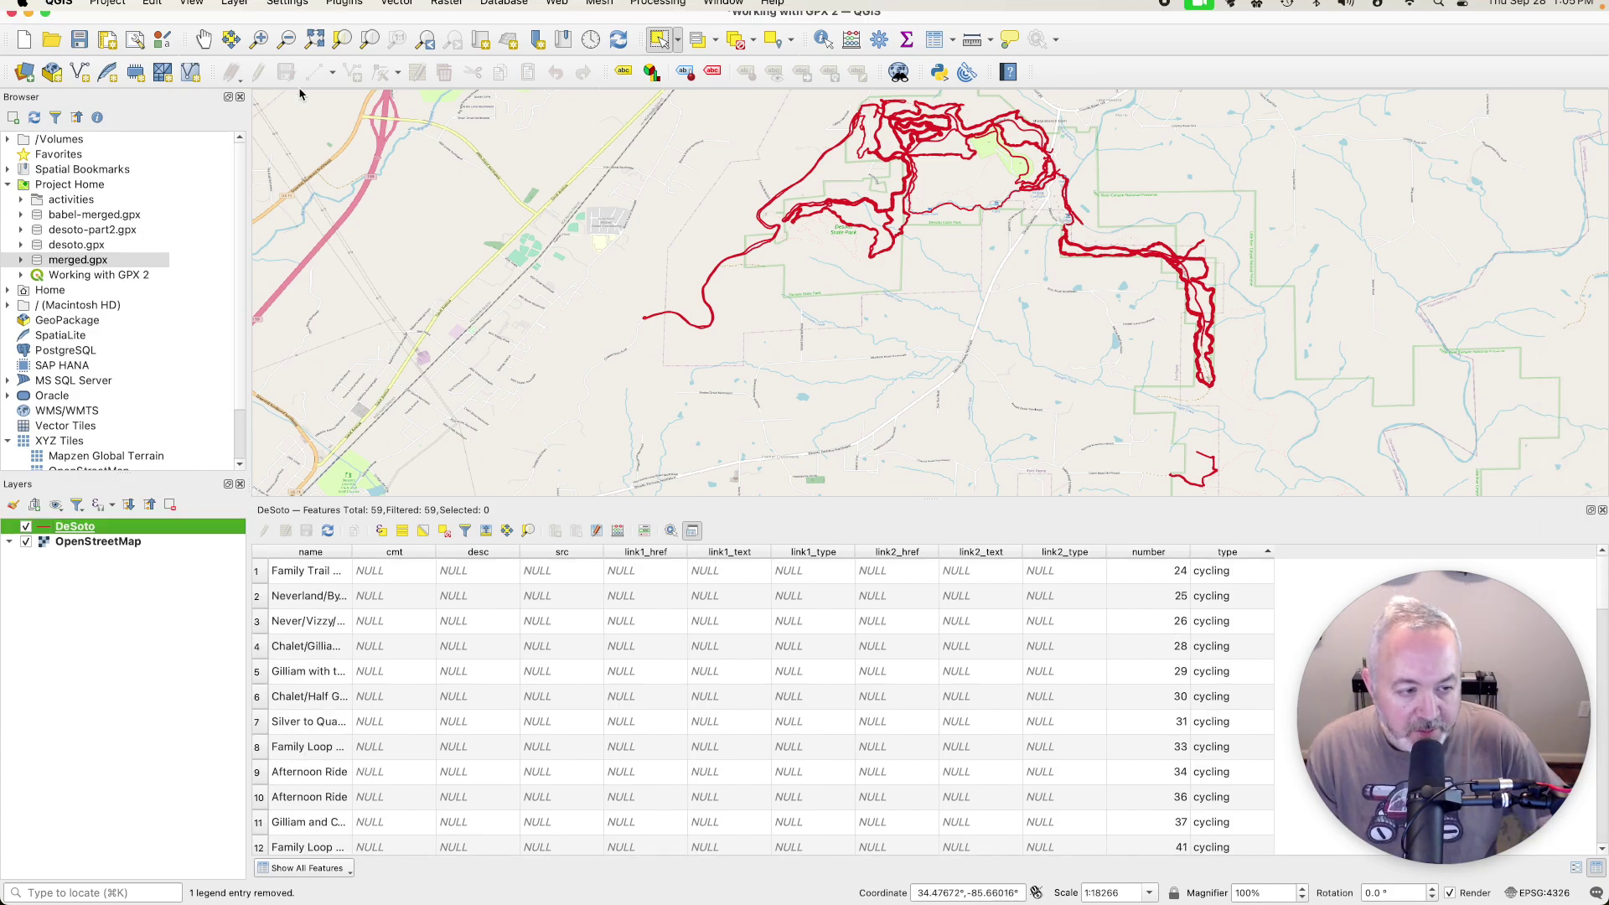
- Style the DeSoto layer with categorized symbols classified by the type field, and close the docked attribute table
left_click(117, 529)
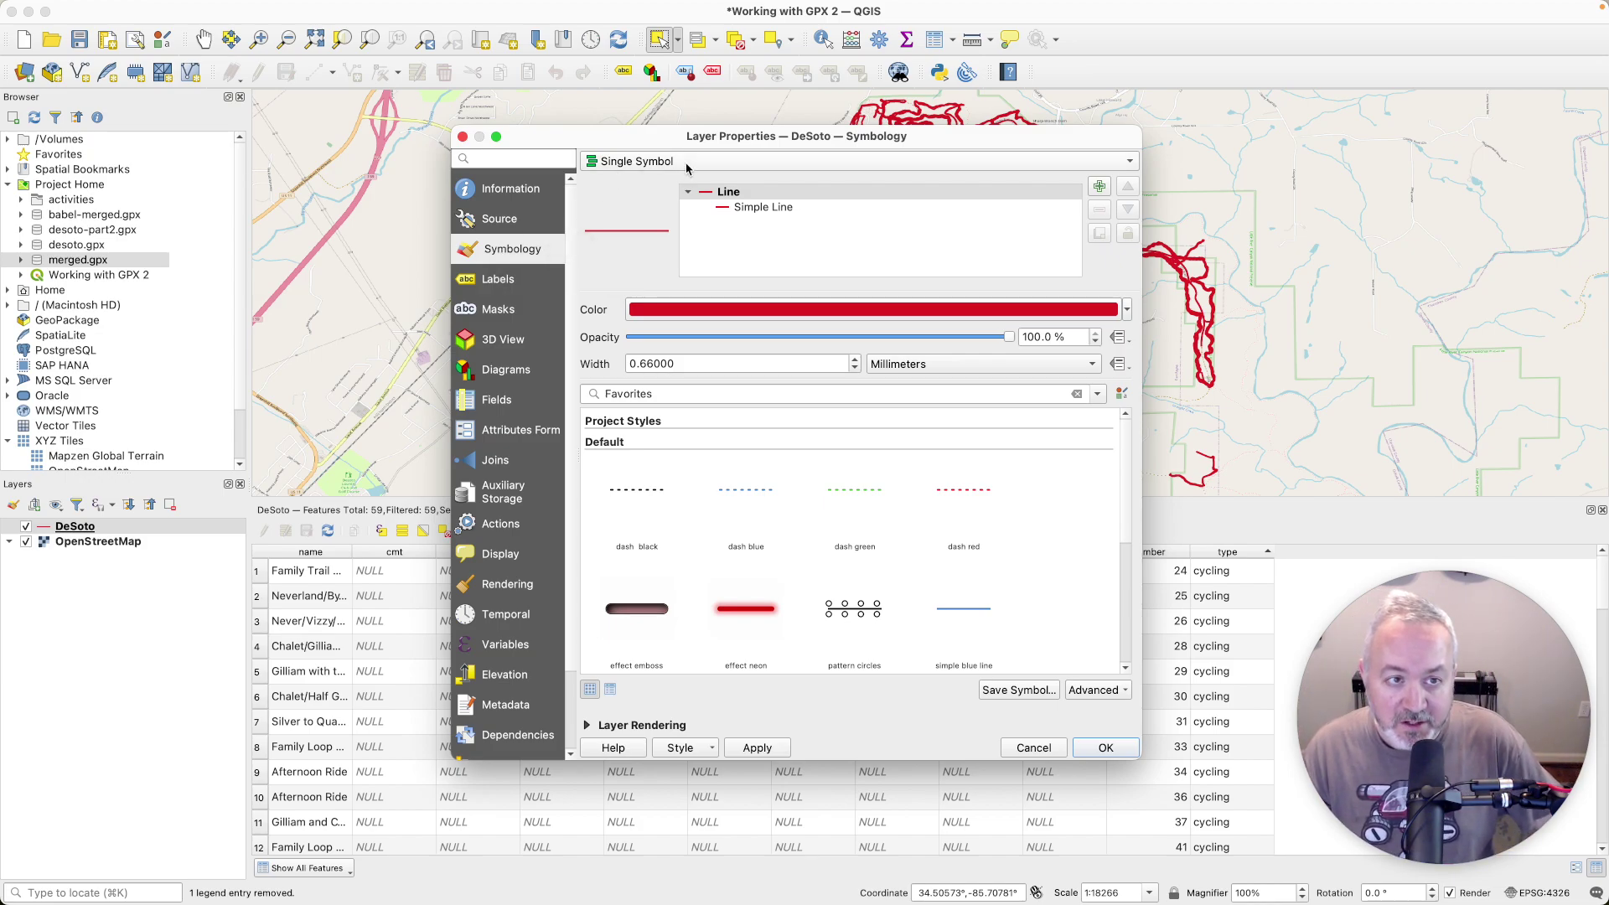
left_click(854, 161)
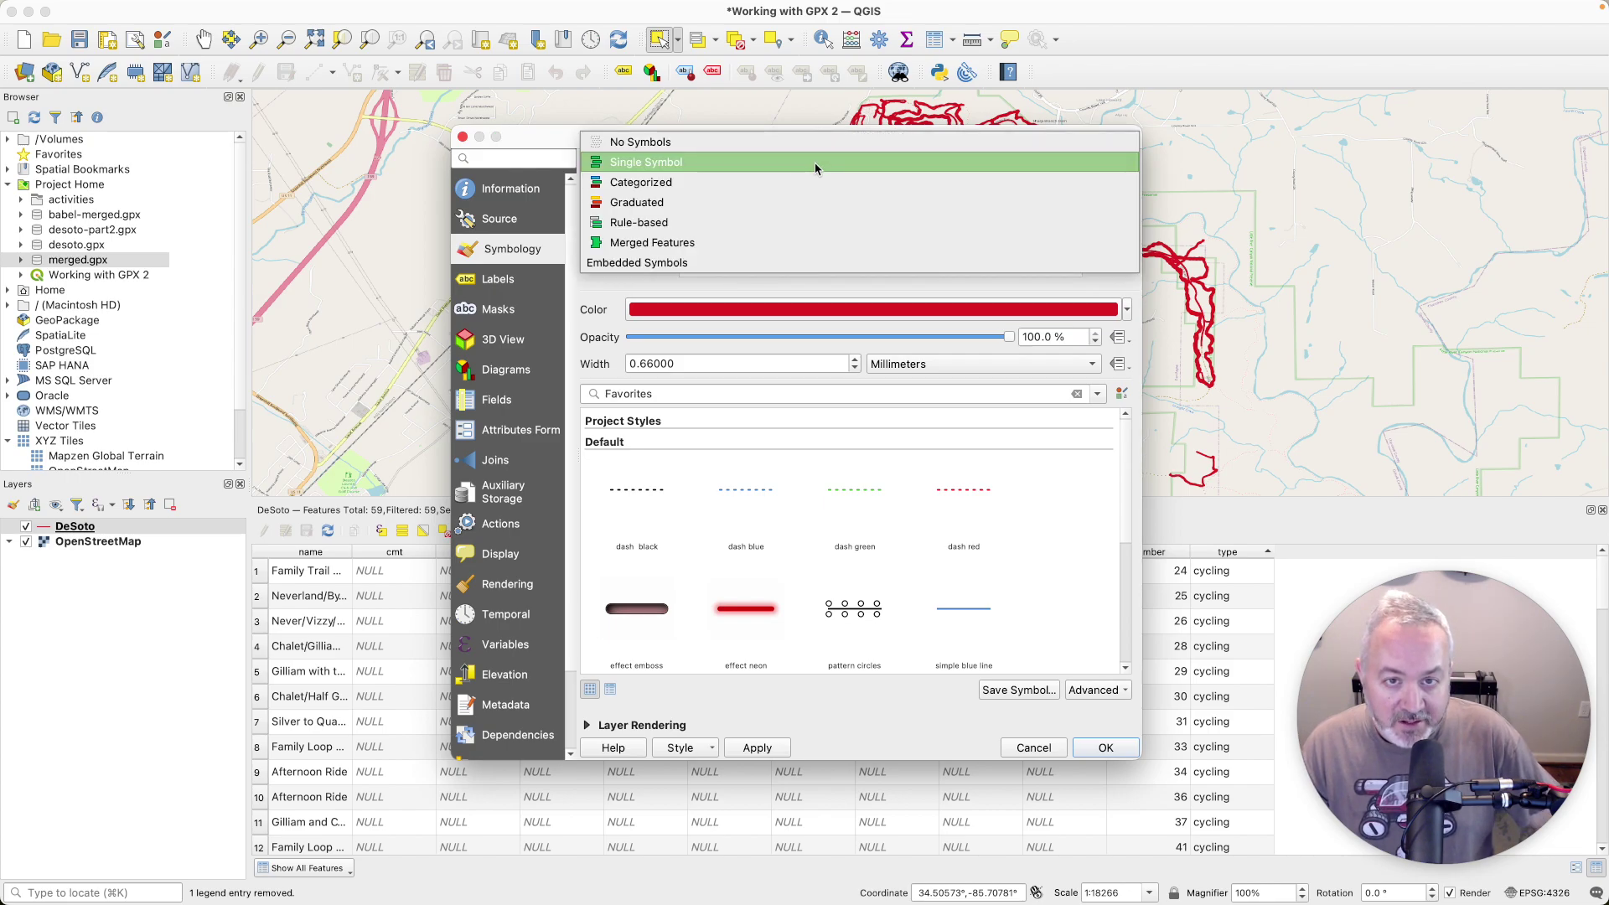
left_click(675, 183)
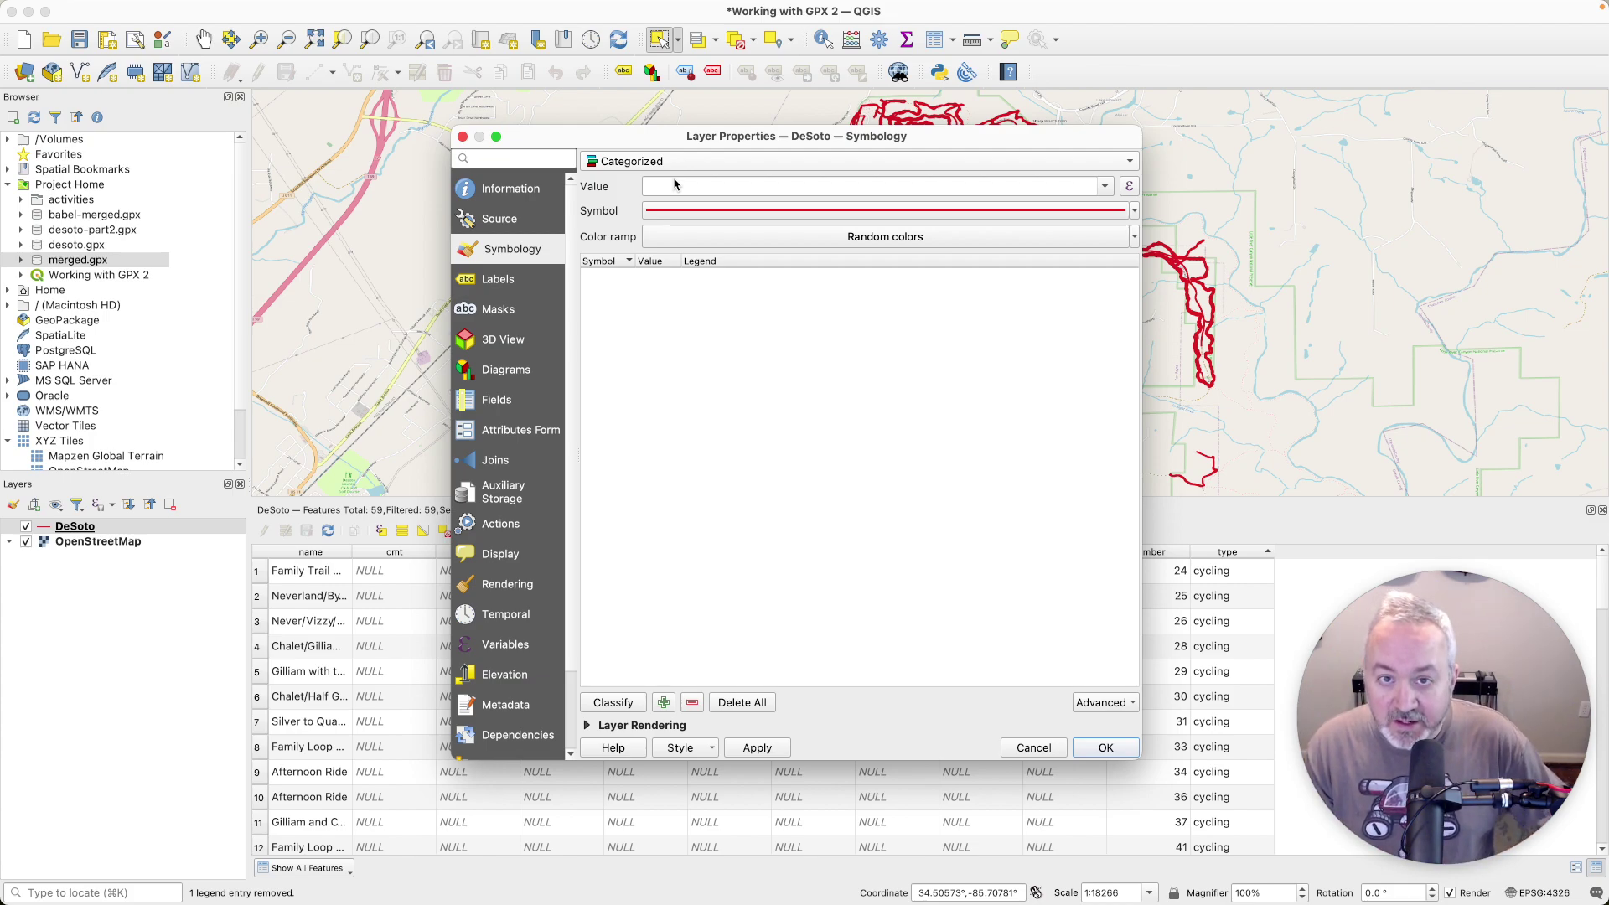
left_click(1107, 186)
scroll(838, 268, "down", 2)
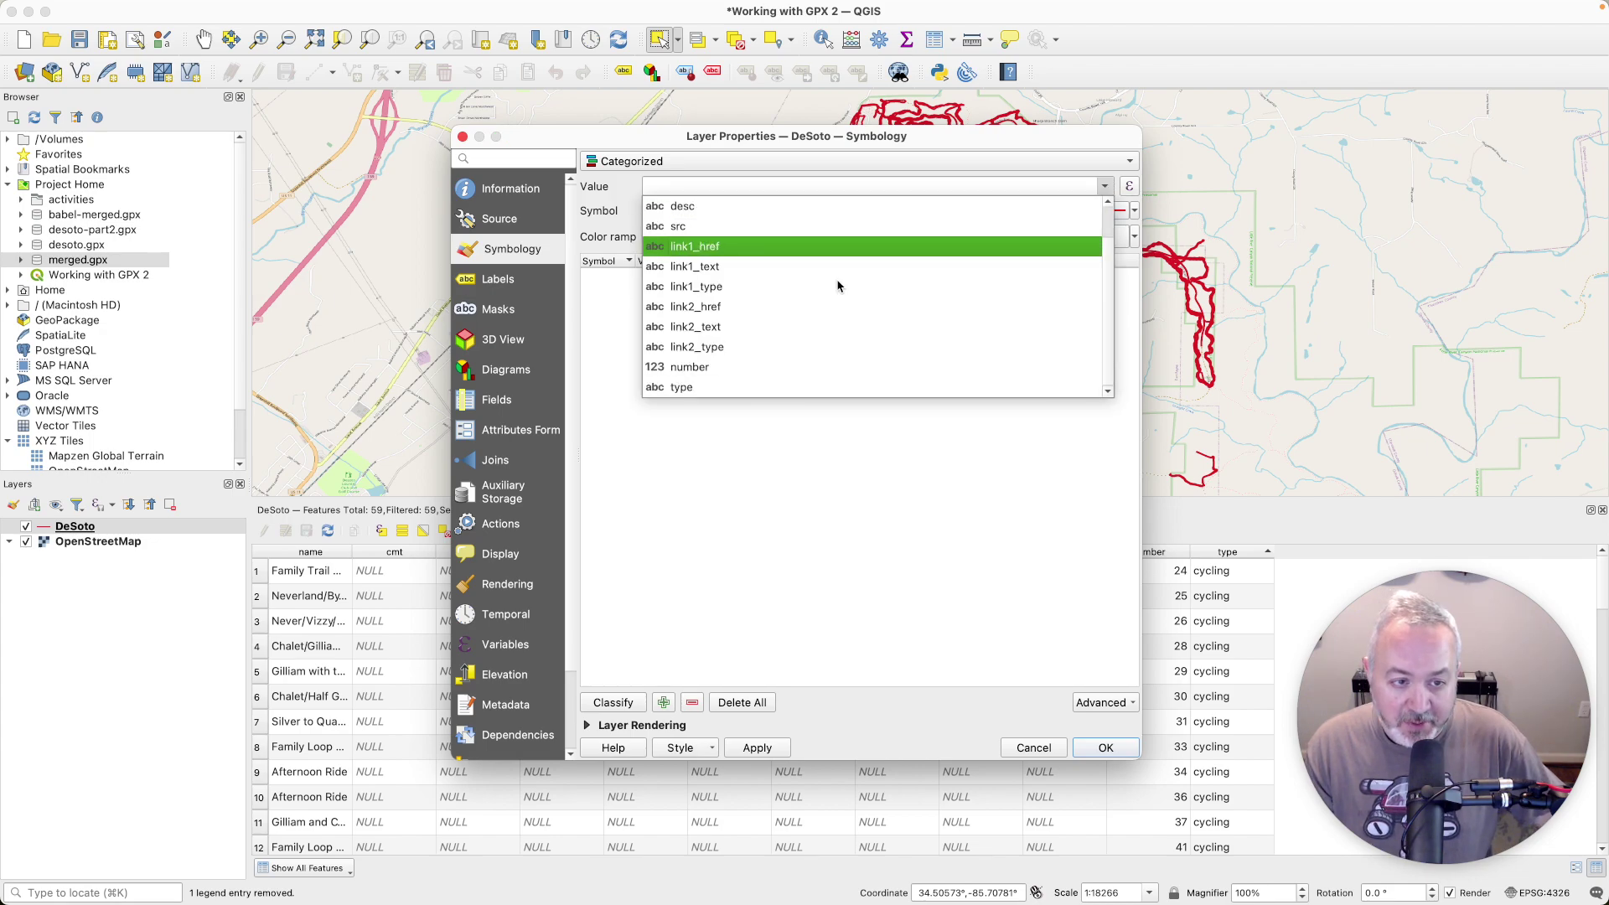
left_click(683, 387)
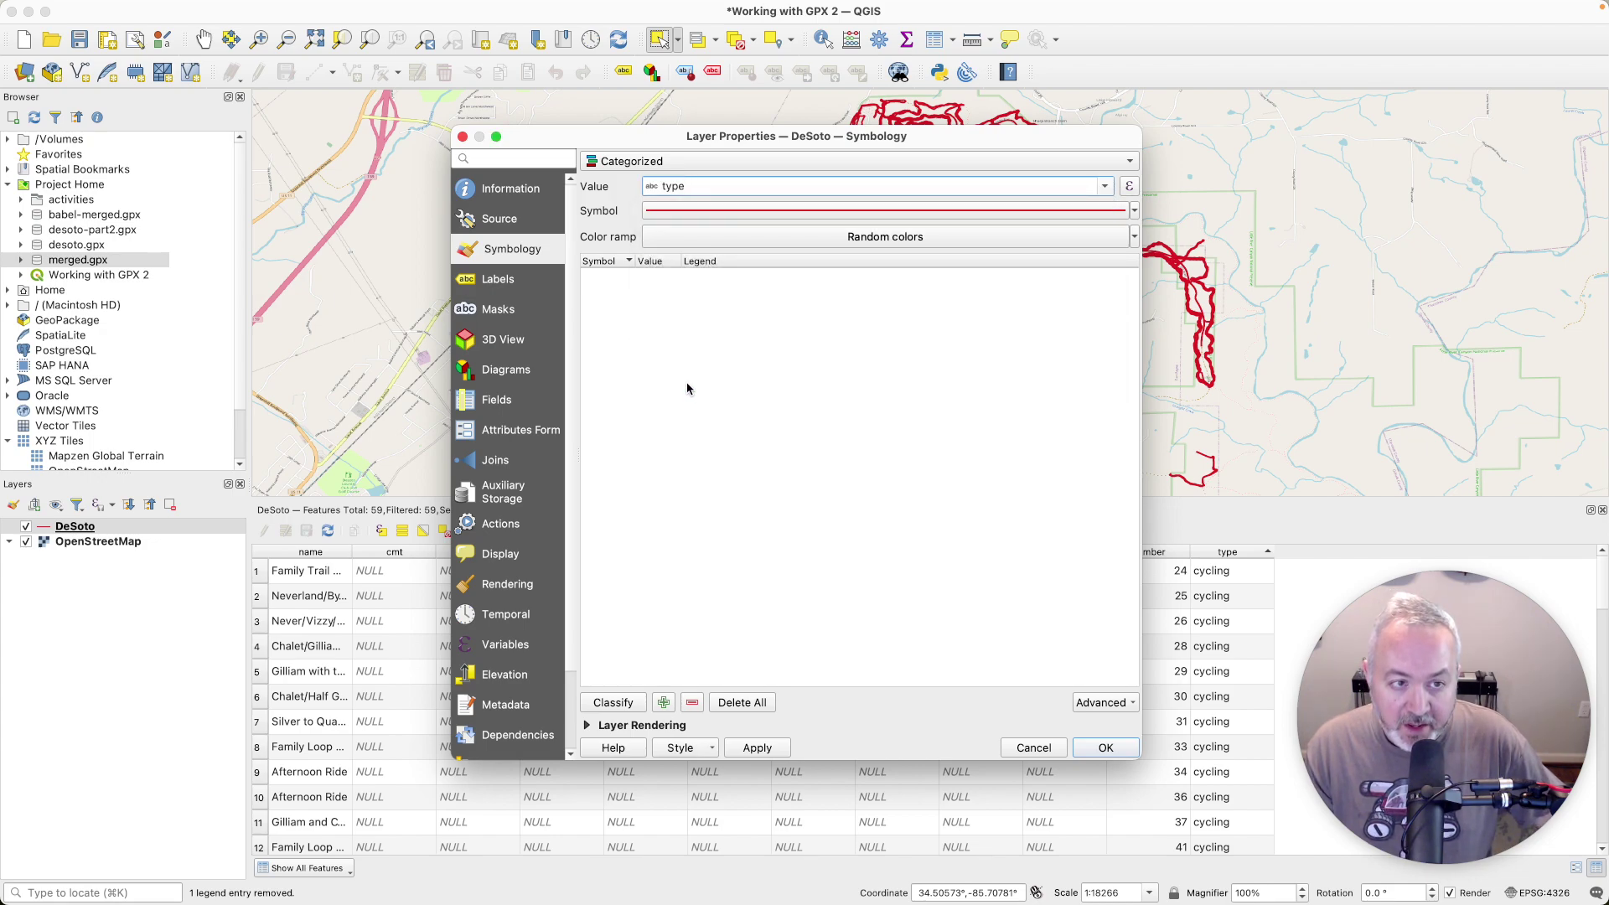
left_click(620, 707)
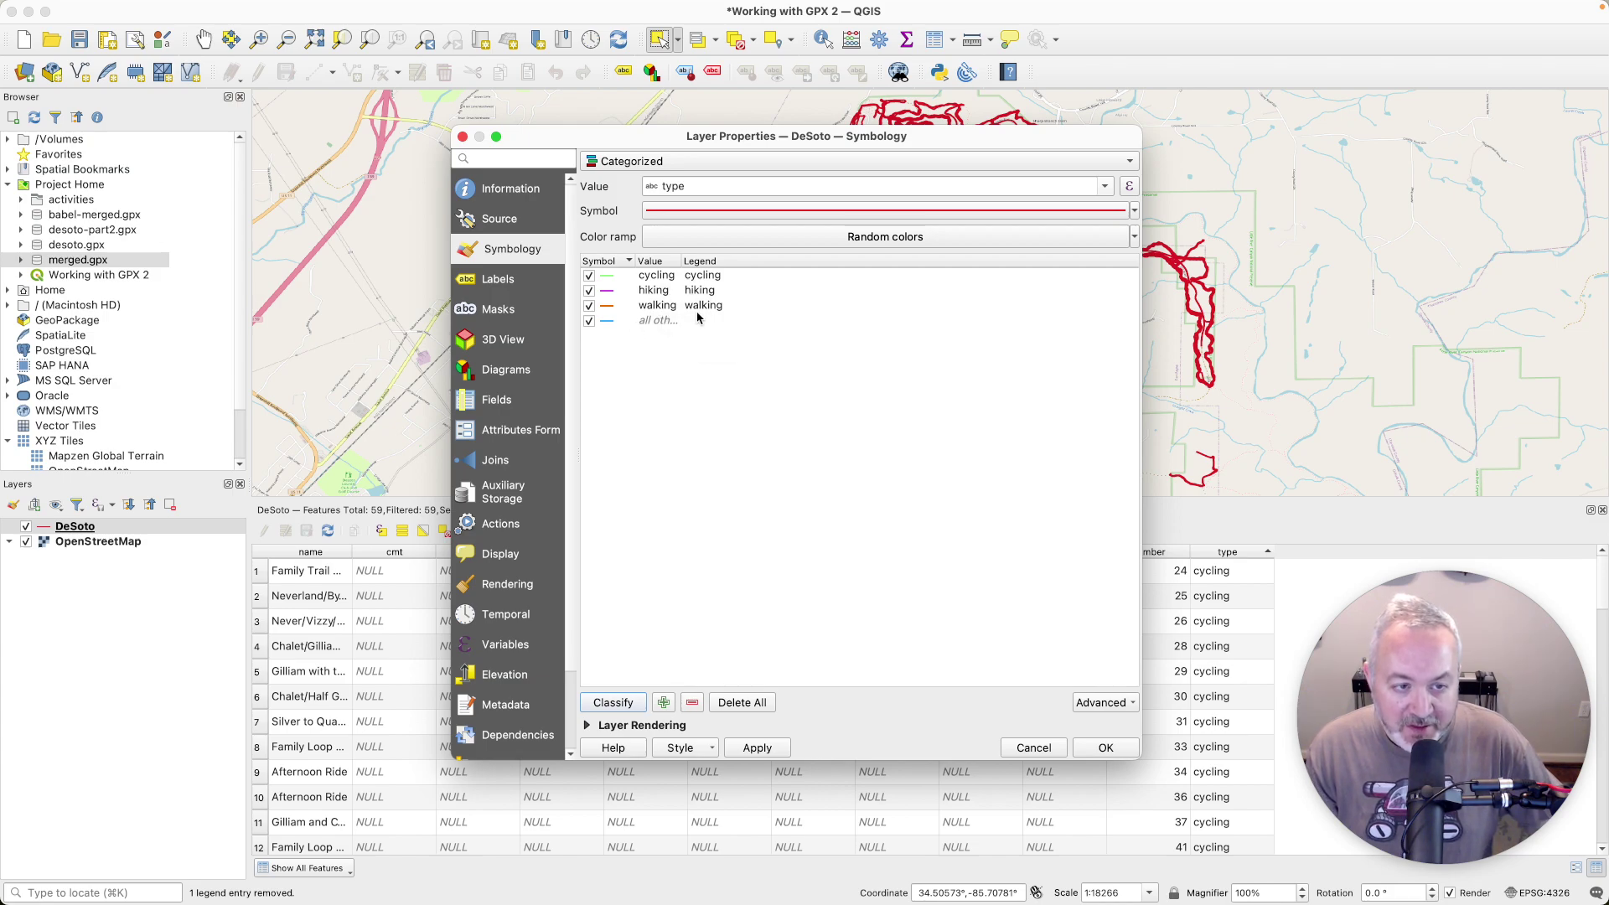
left_click(661, 323)
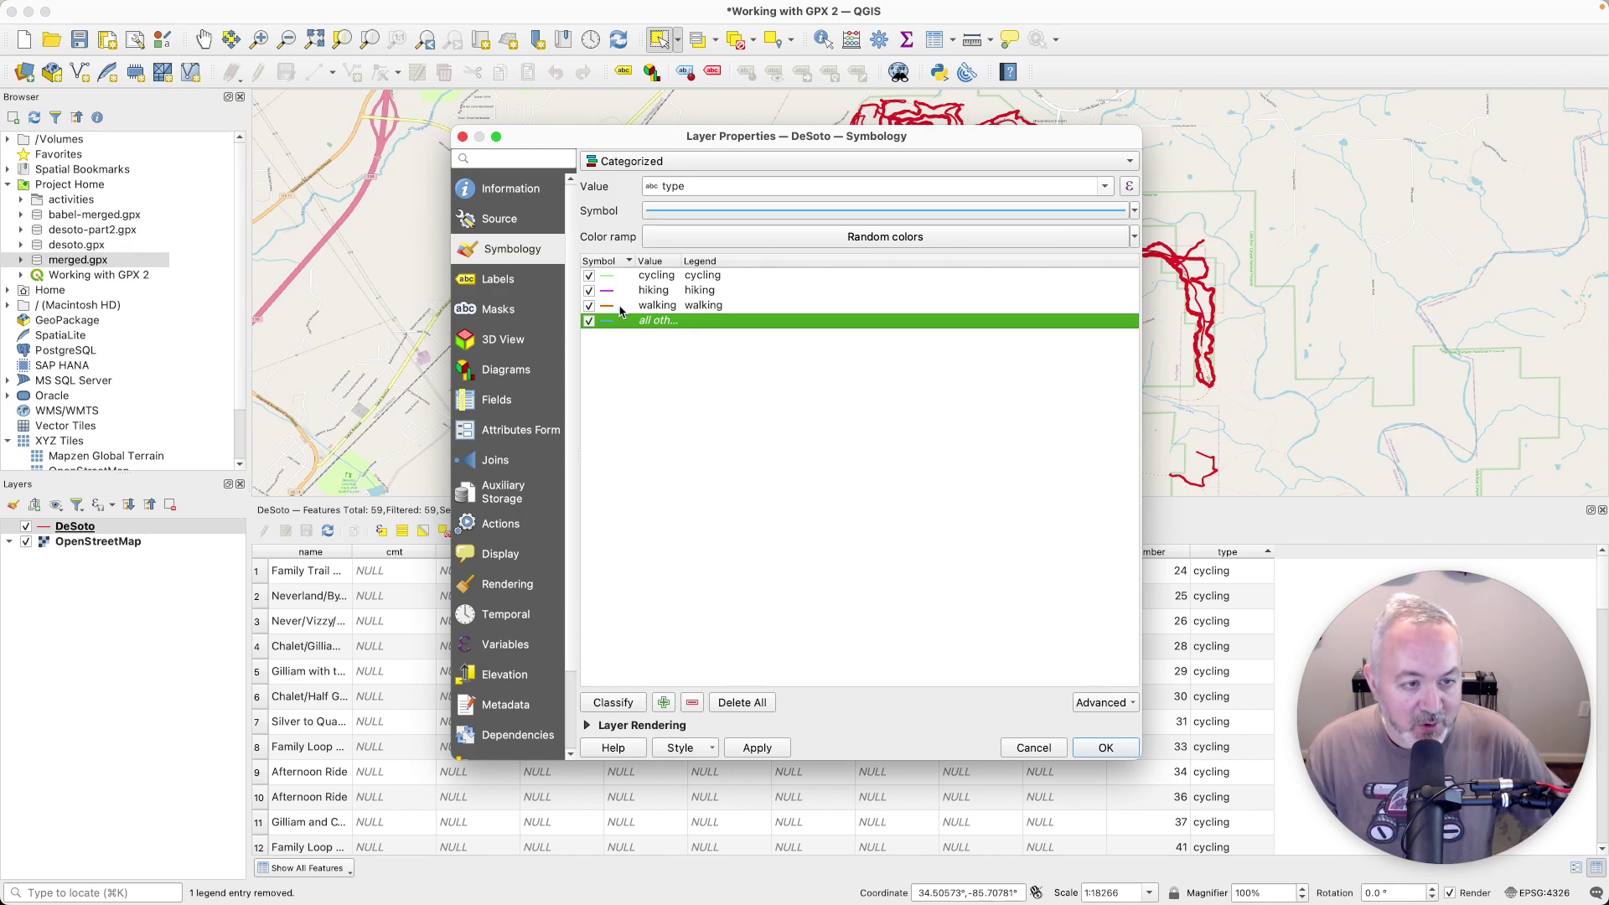
left_click(1108, 748)
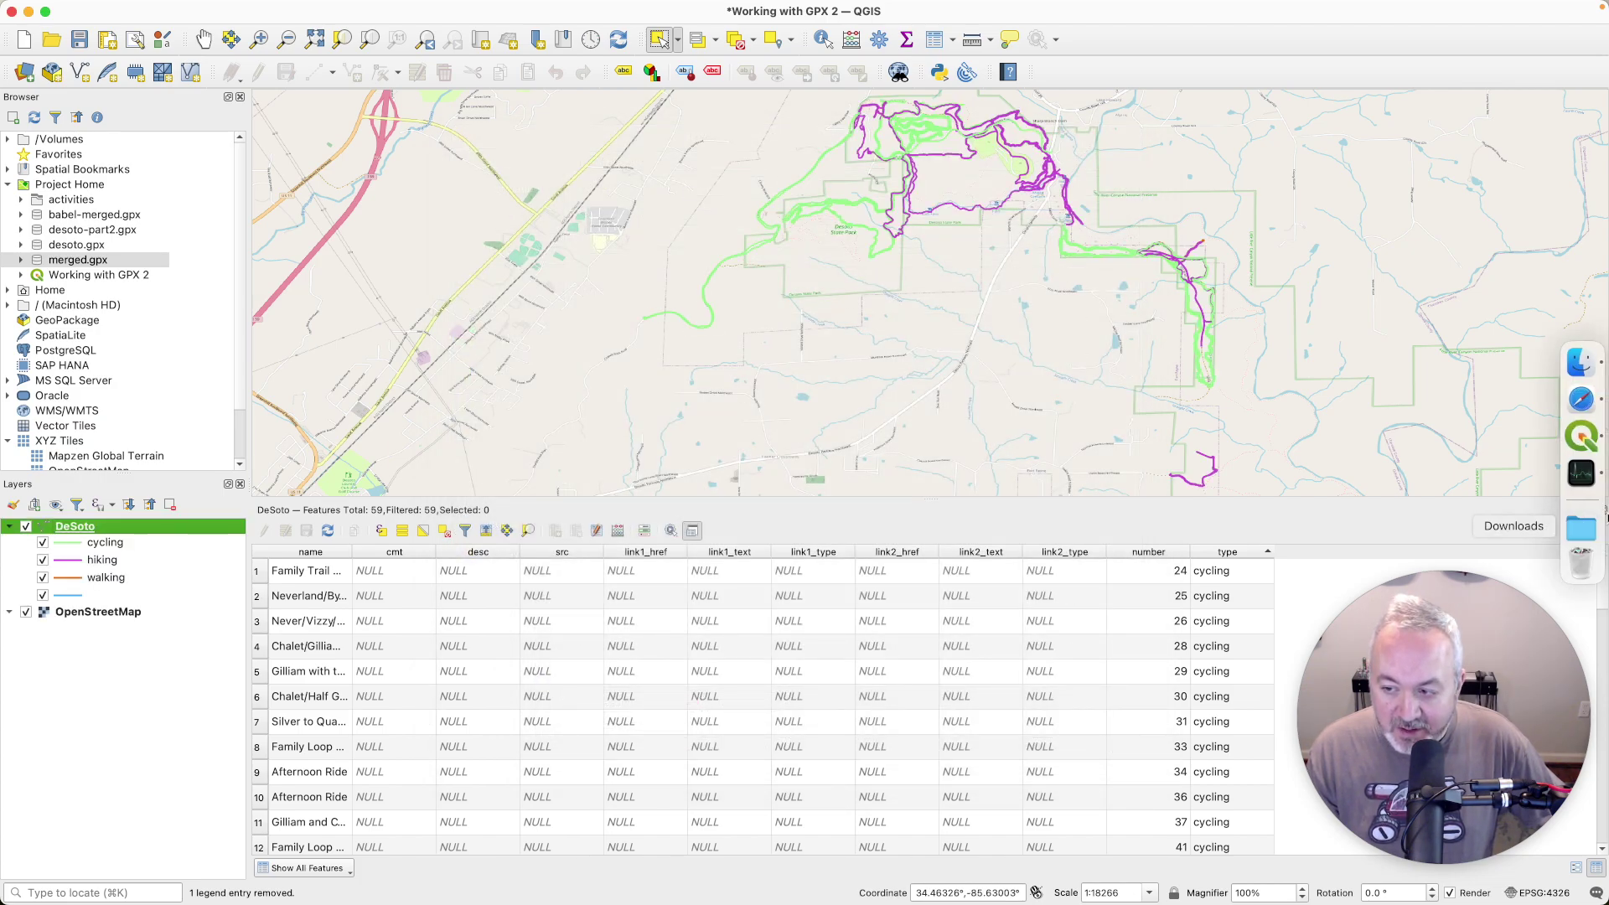
left_click(1602, 509)
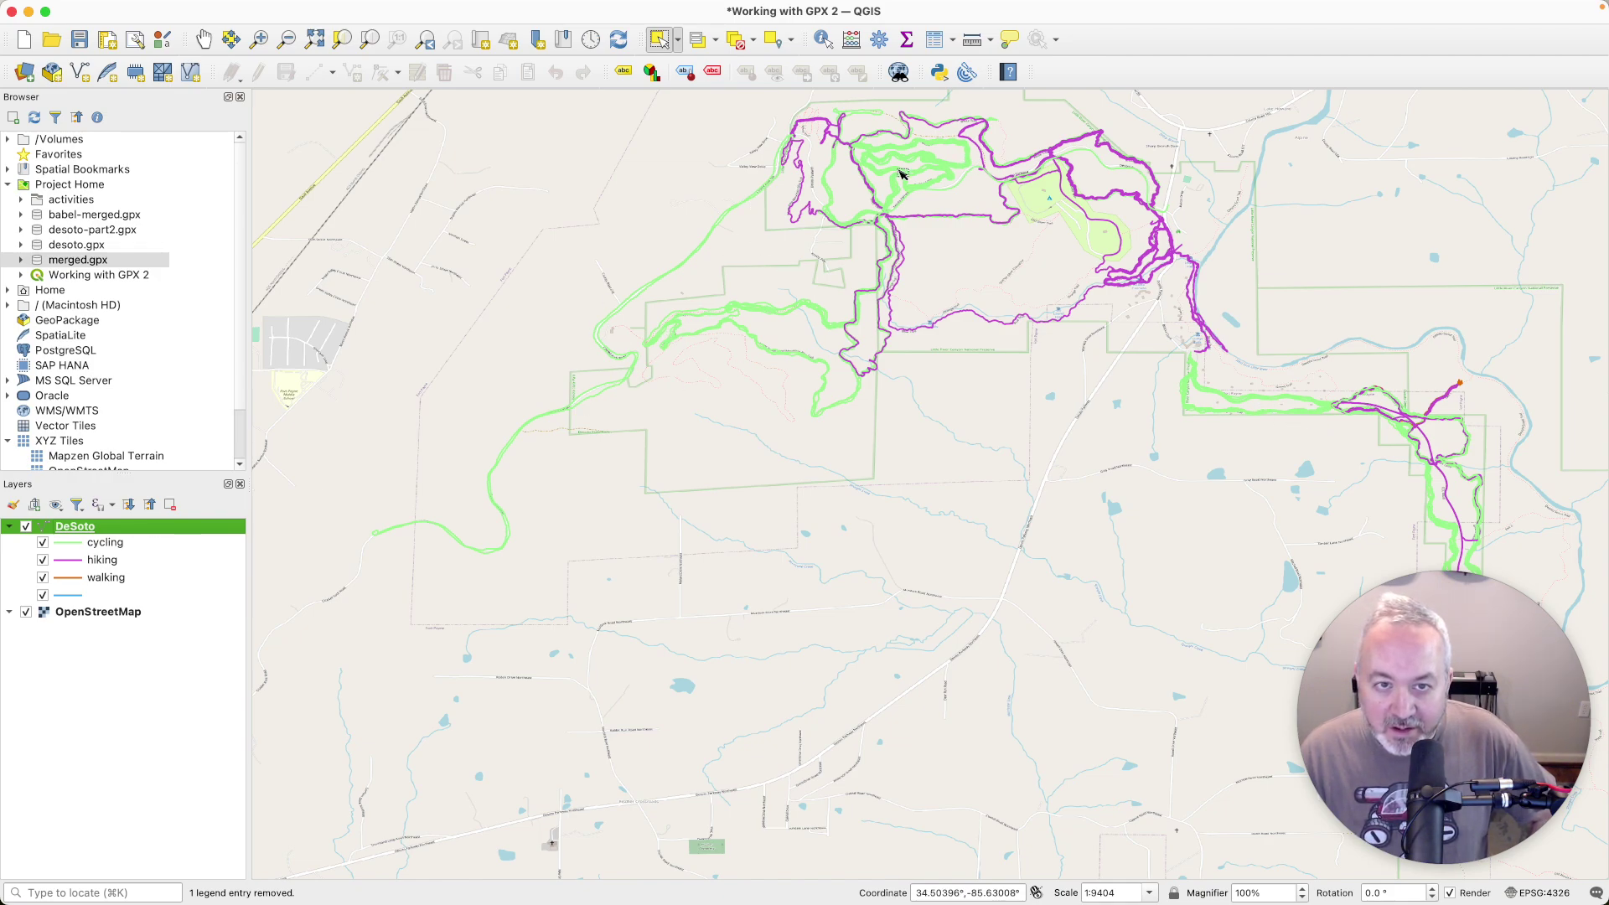
- Toggle the cycling and hiking categories off and back on to compare their tracks, and hide the walking and unlabeled categories
left_click(92, 563)
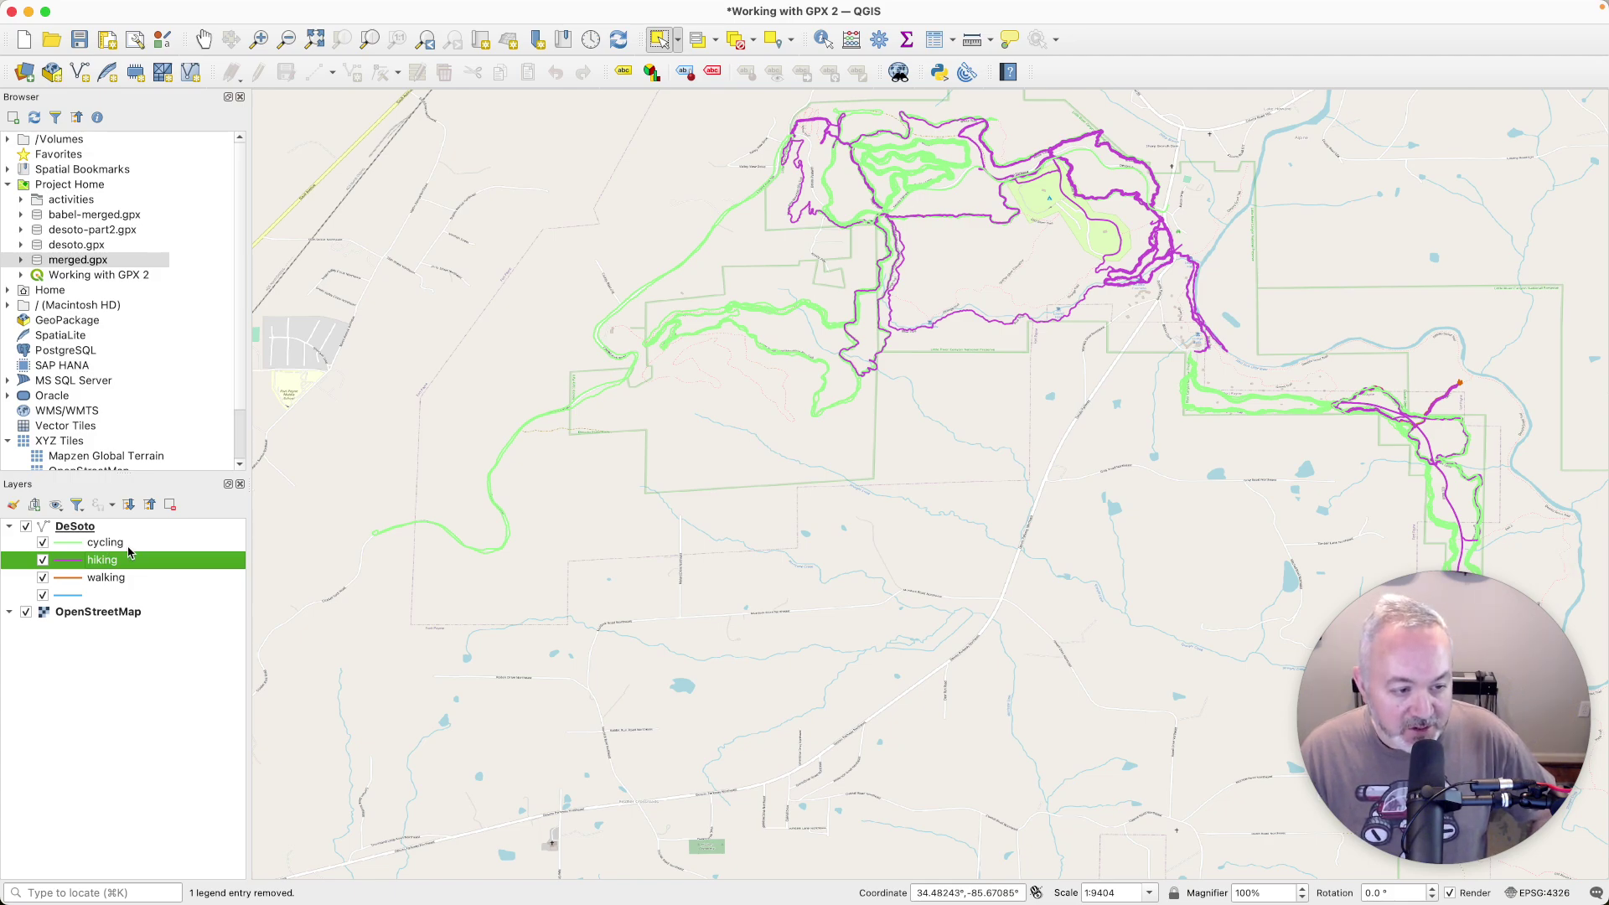
left_click(43, 543)
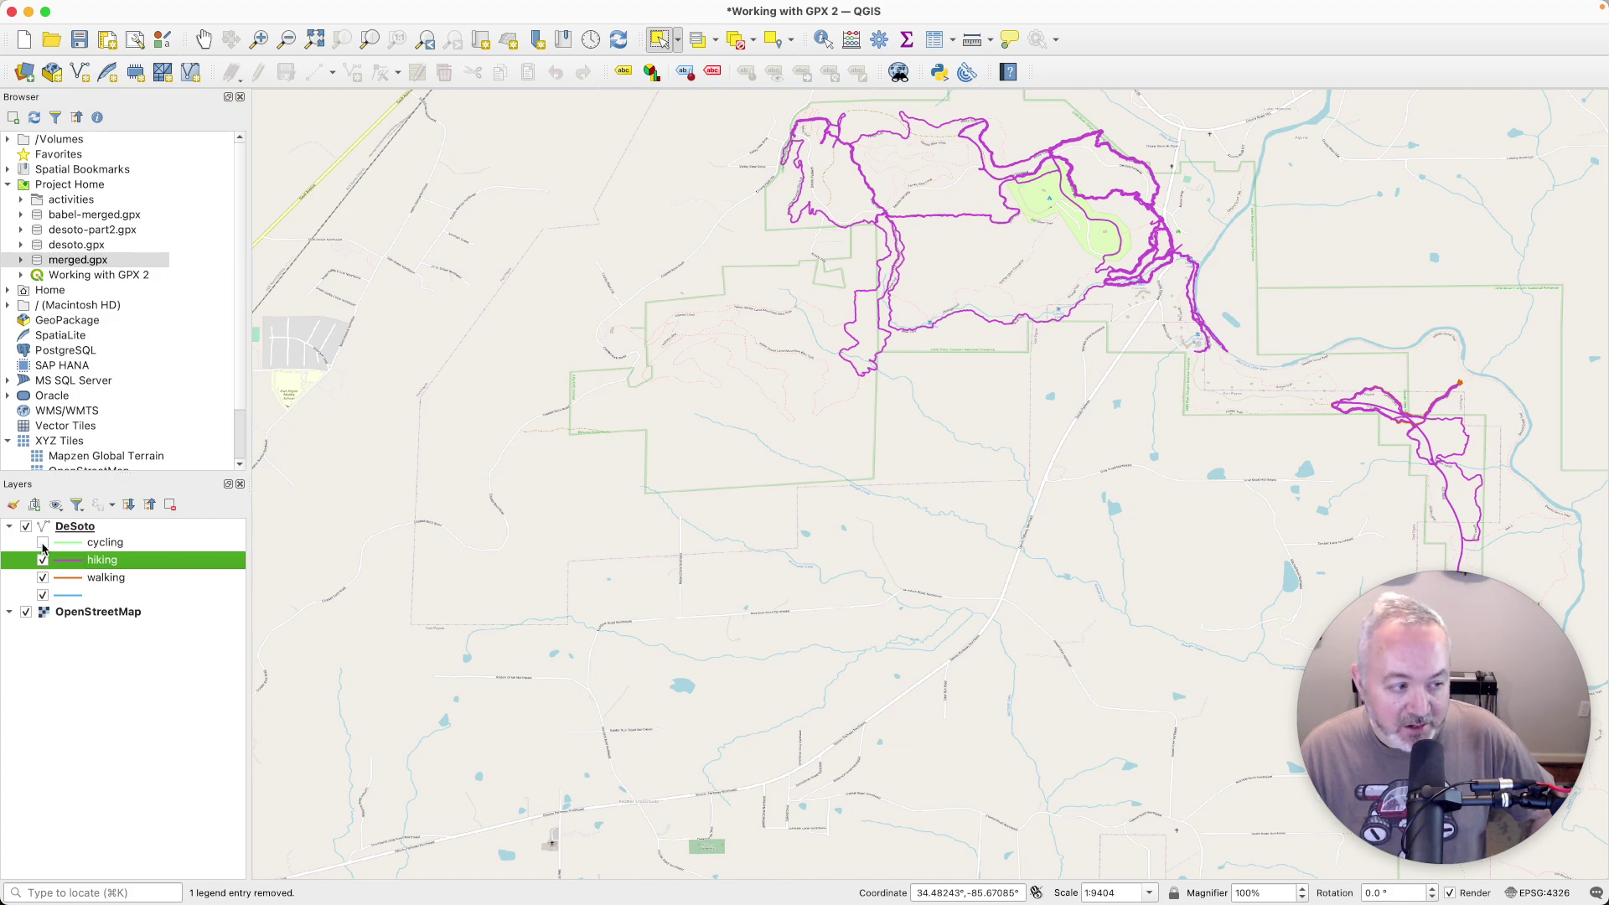
left_click(43, 543)
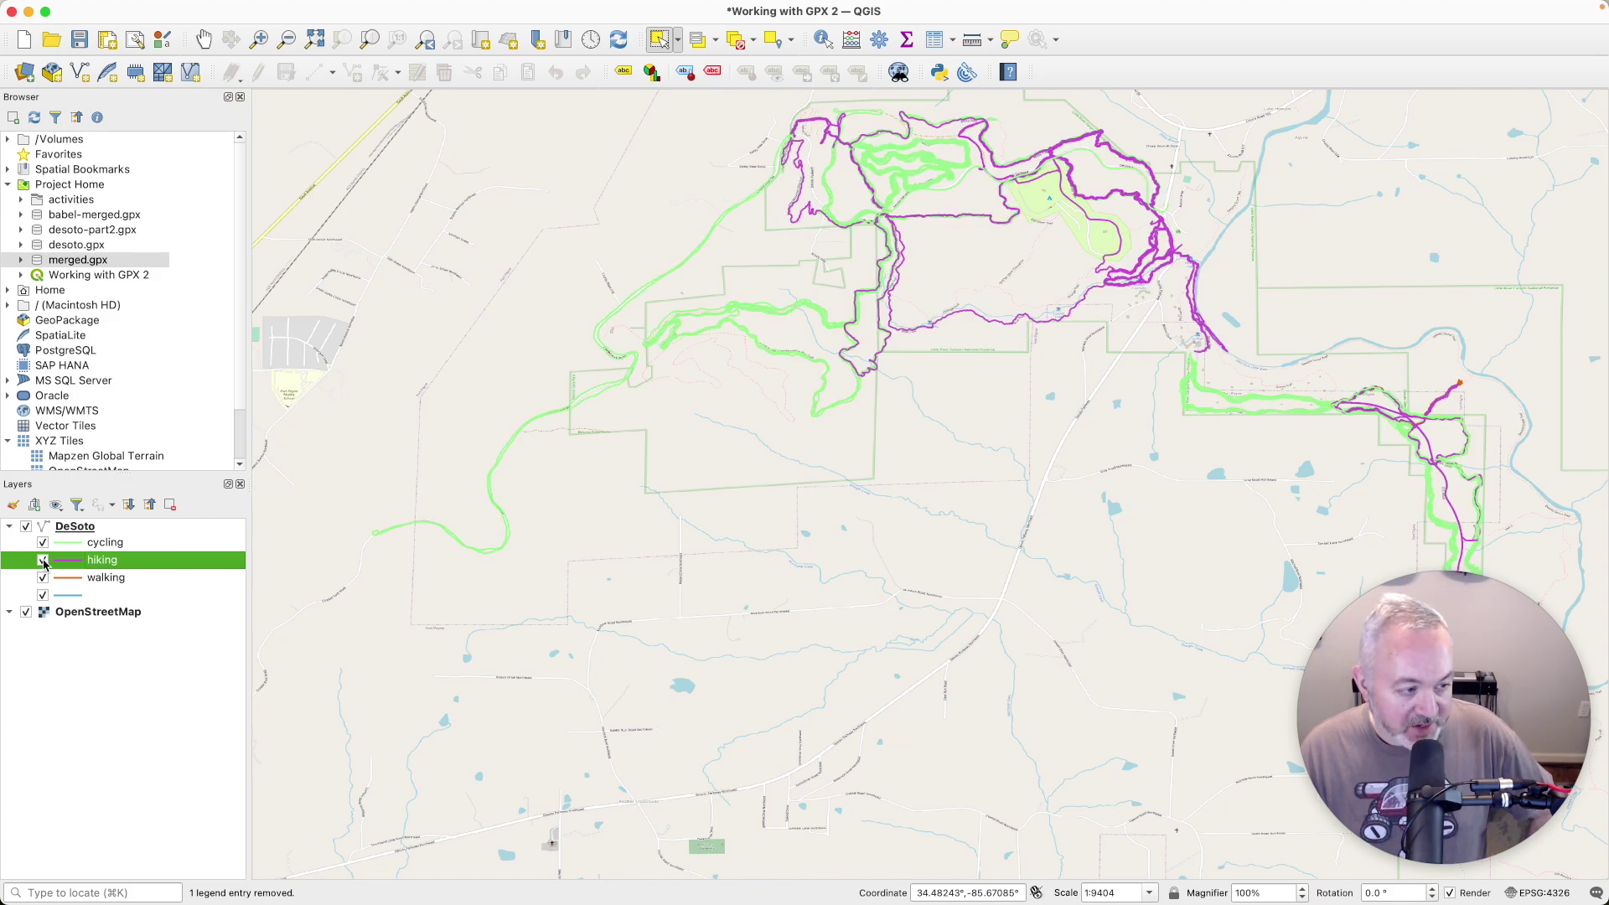
left_click(43, 561)
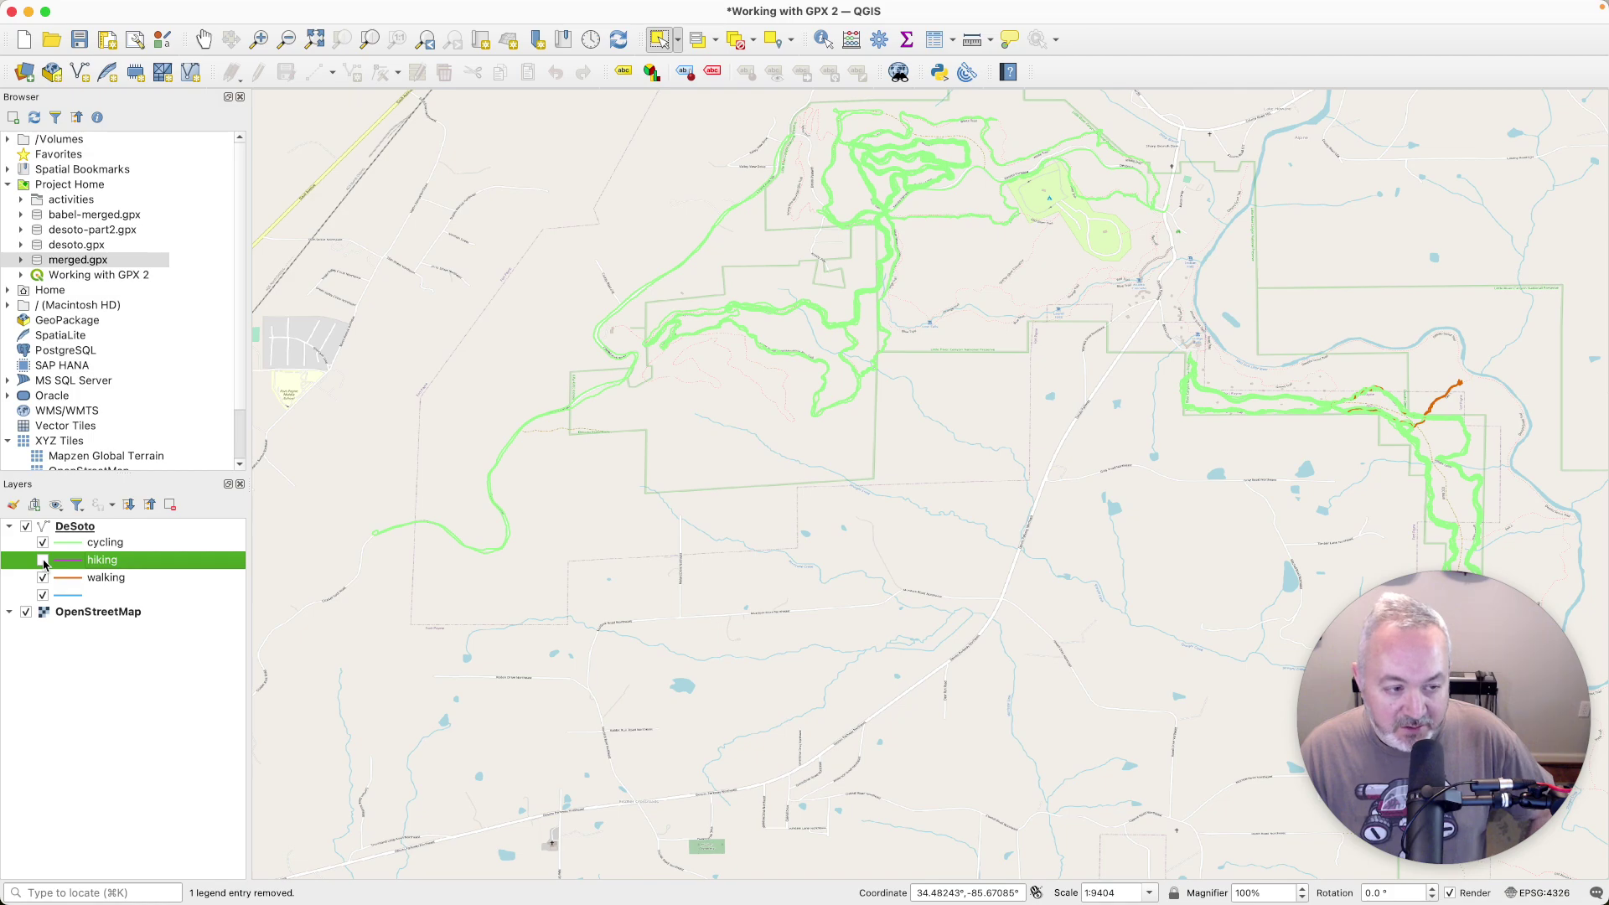
left_click(43, 560)
left_click(43, 578)
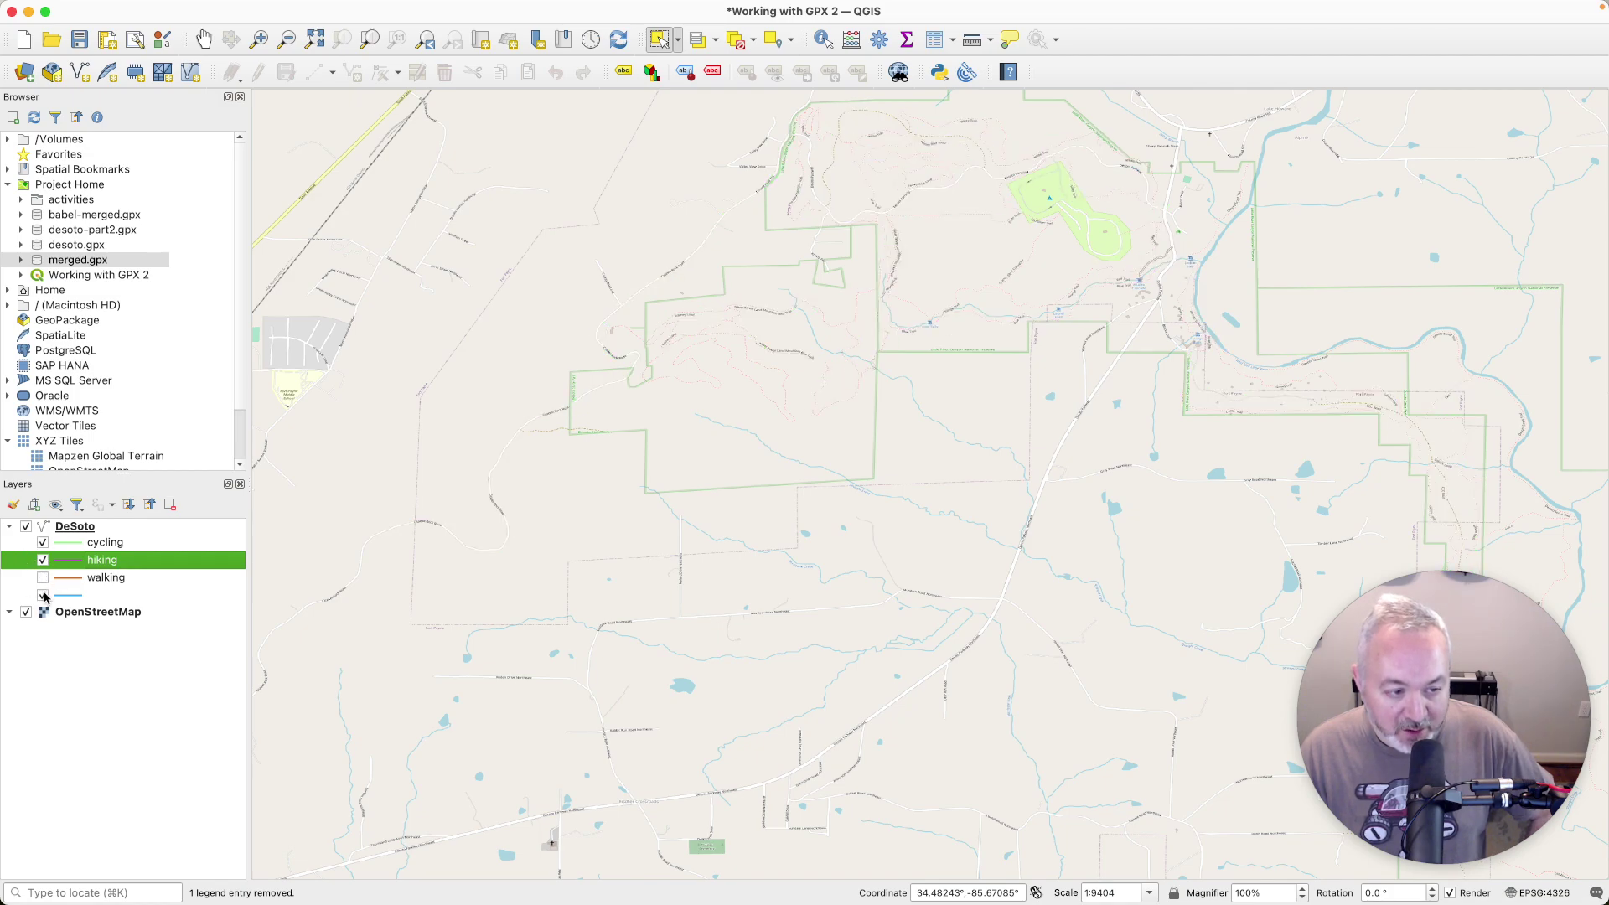
left_click(43, 596)
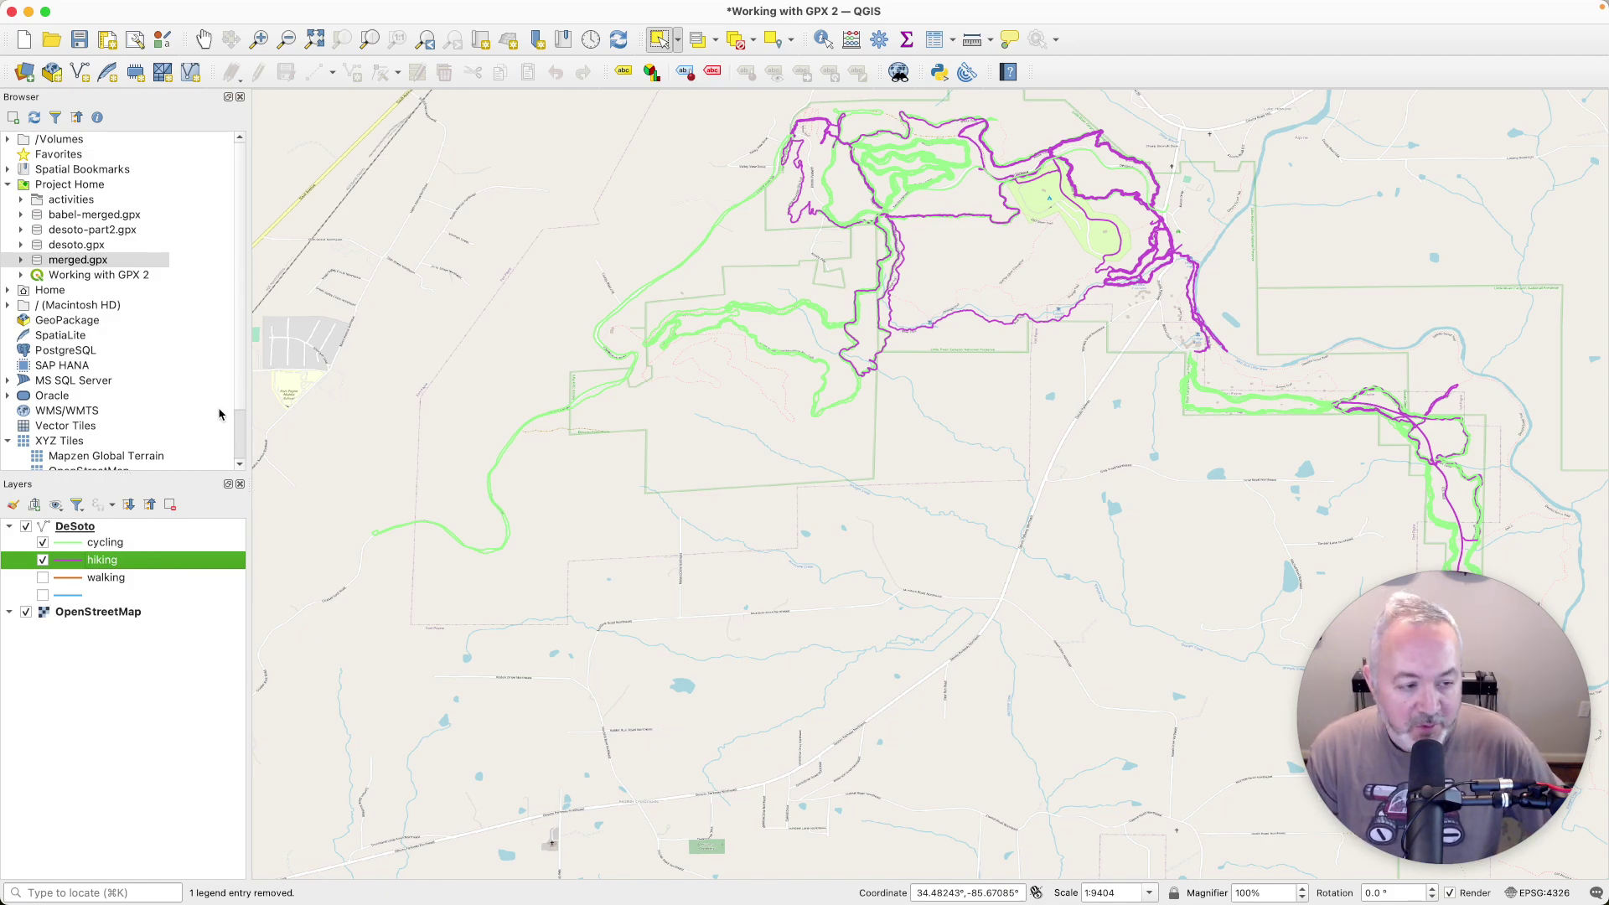
- Set the stroke style of the DeSoto layer's hiking category to Dash Line and apply it to the map
left_click(84, 530)
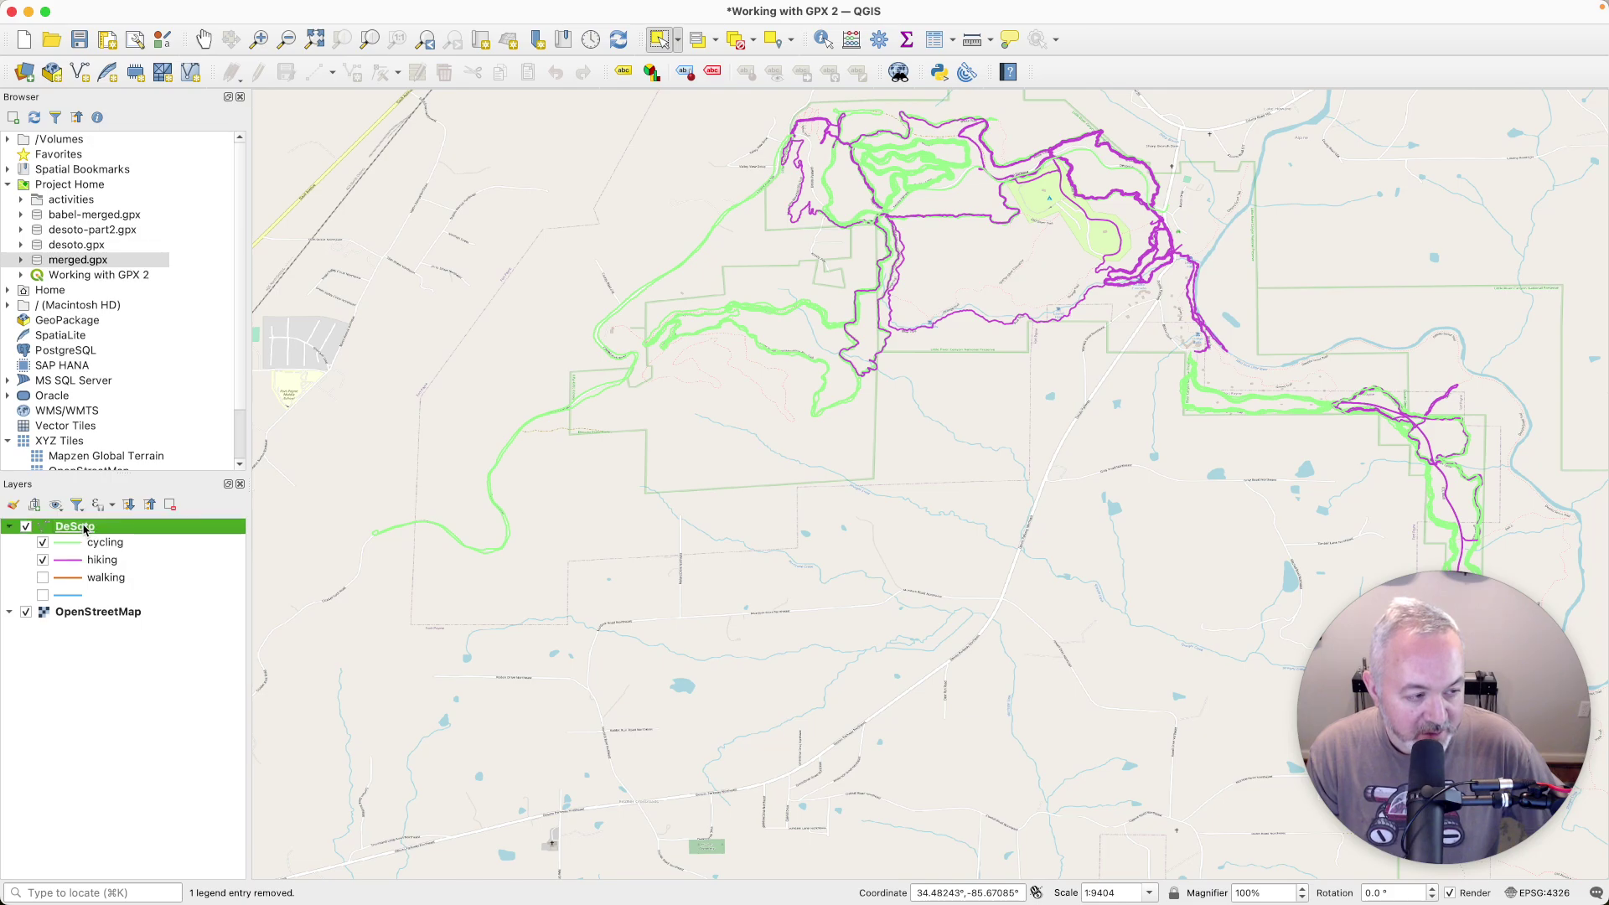
double_click(84, 529)
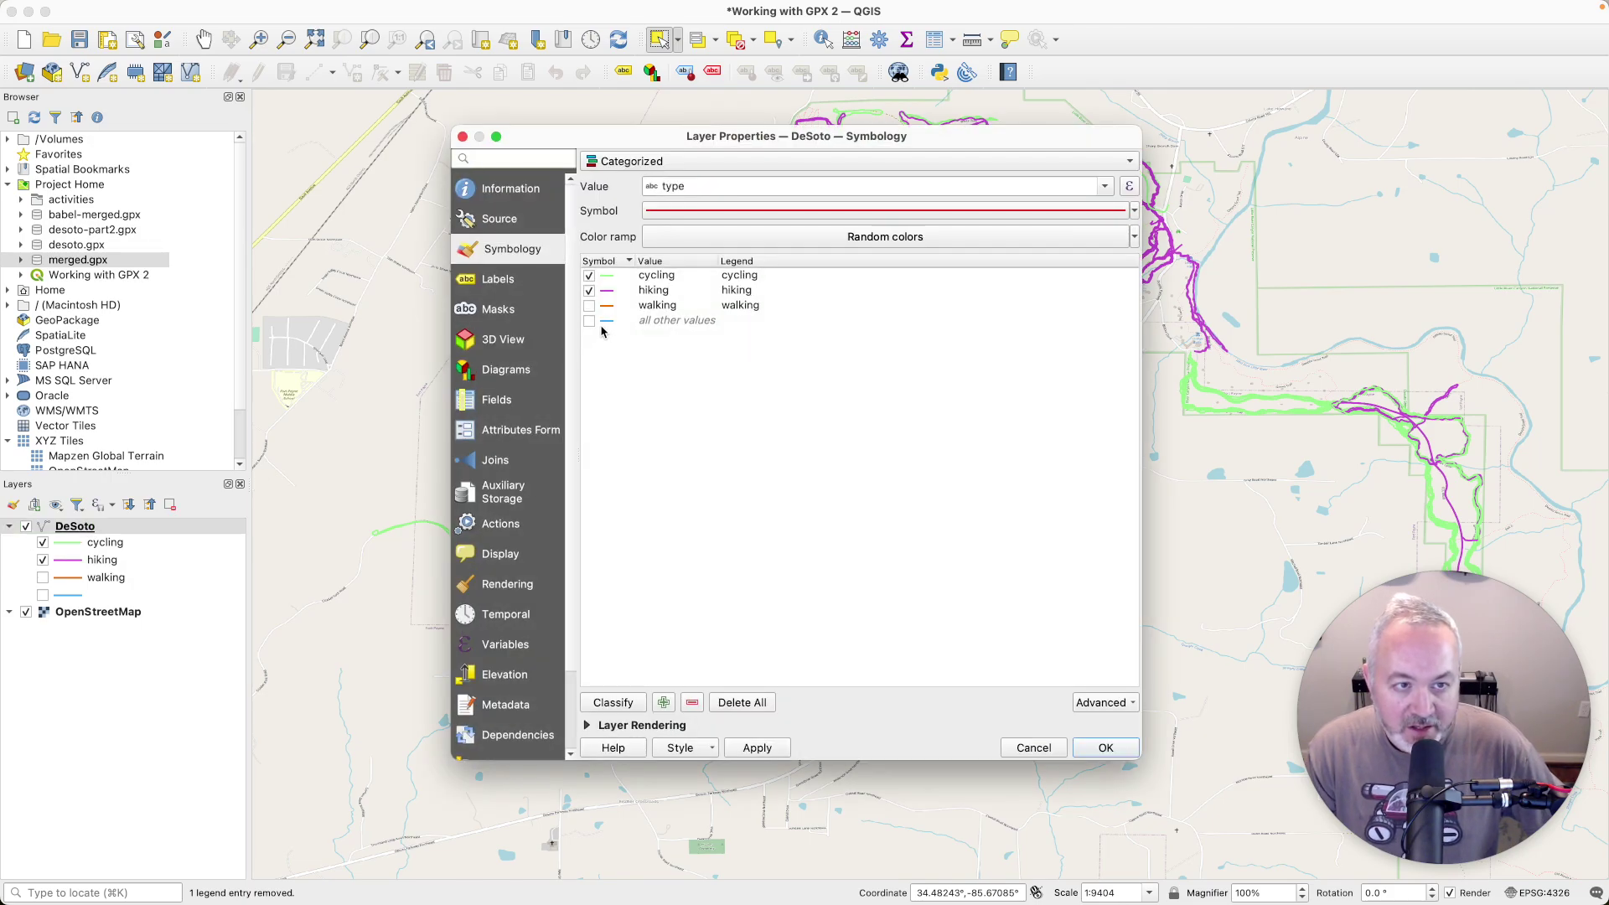
left_click_drag(754, 145, 436, 227)
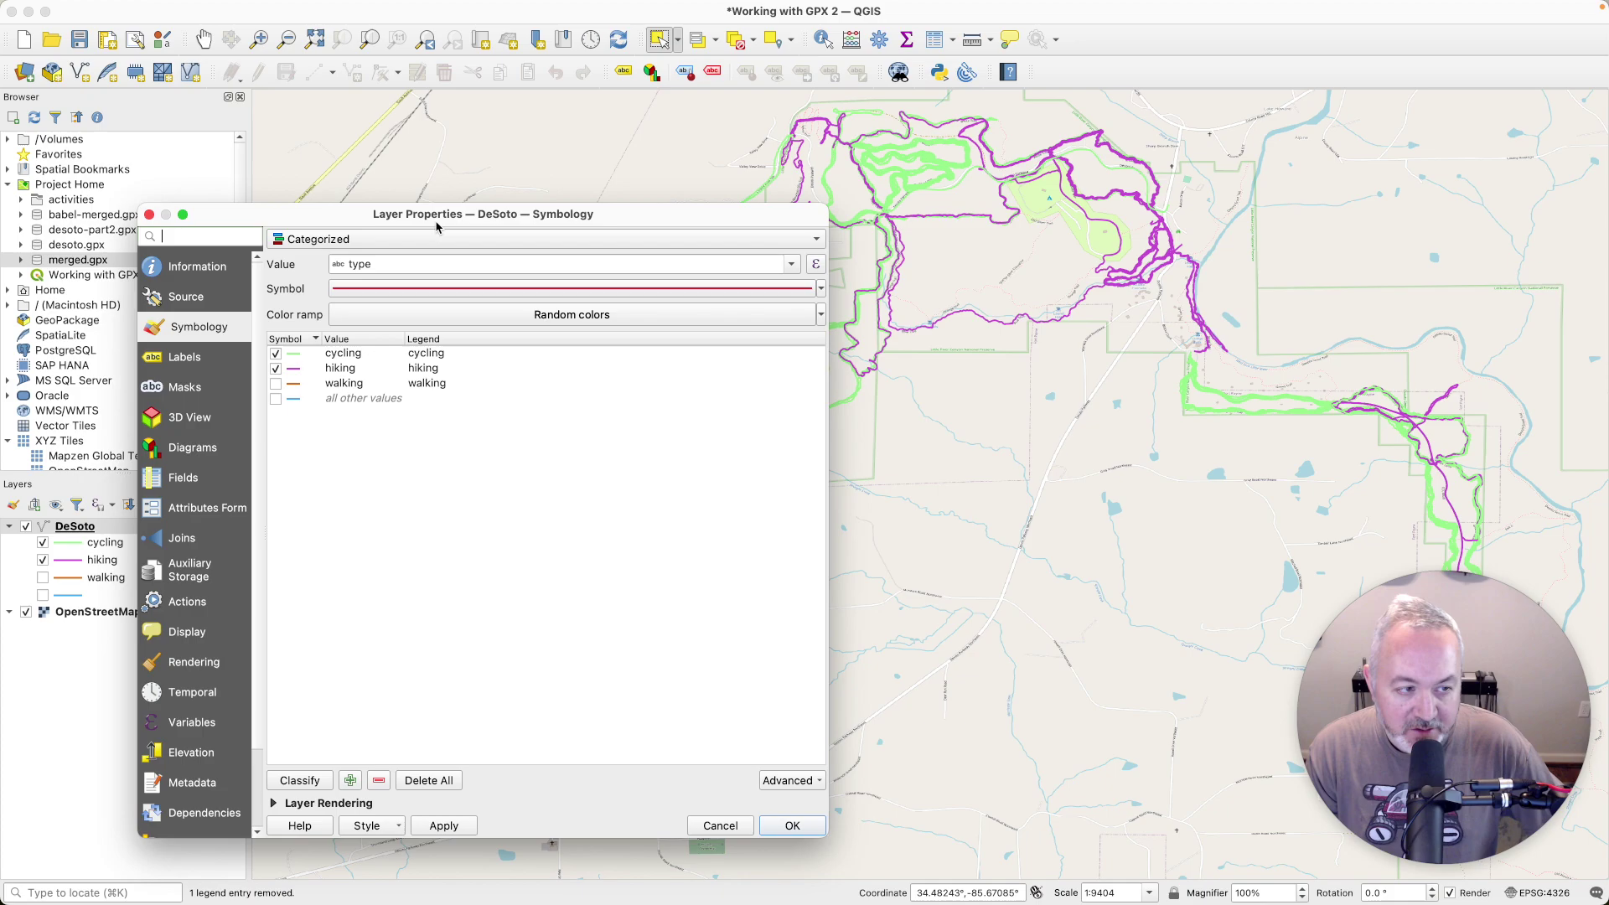
left_click(359, 355)
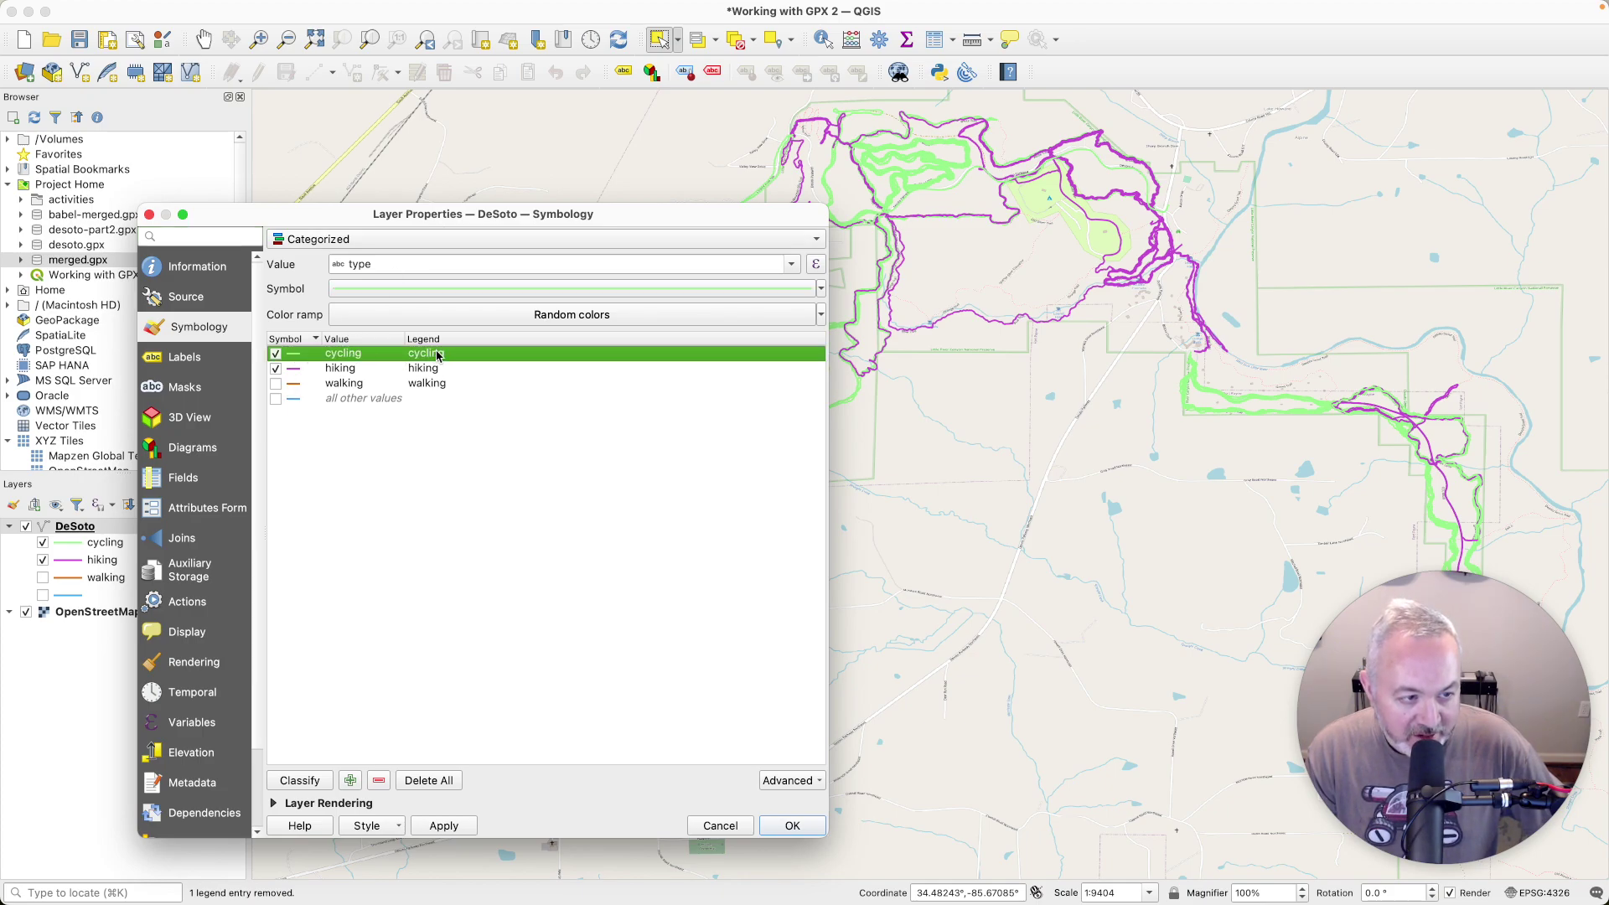
left_click(296, 372)
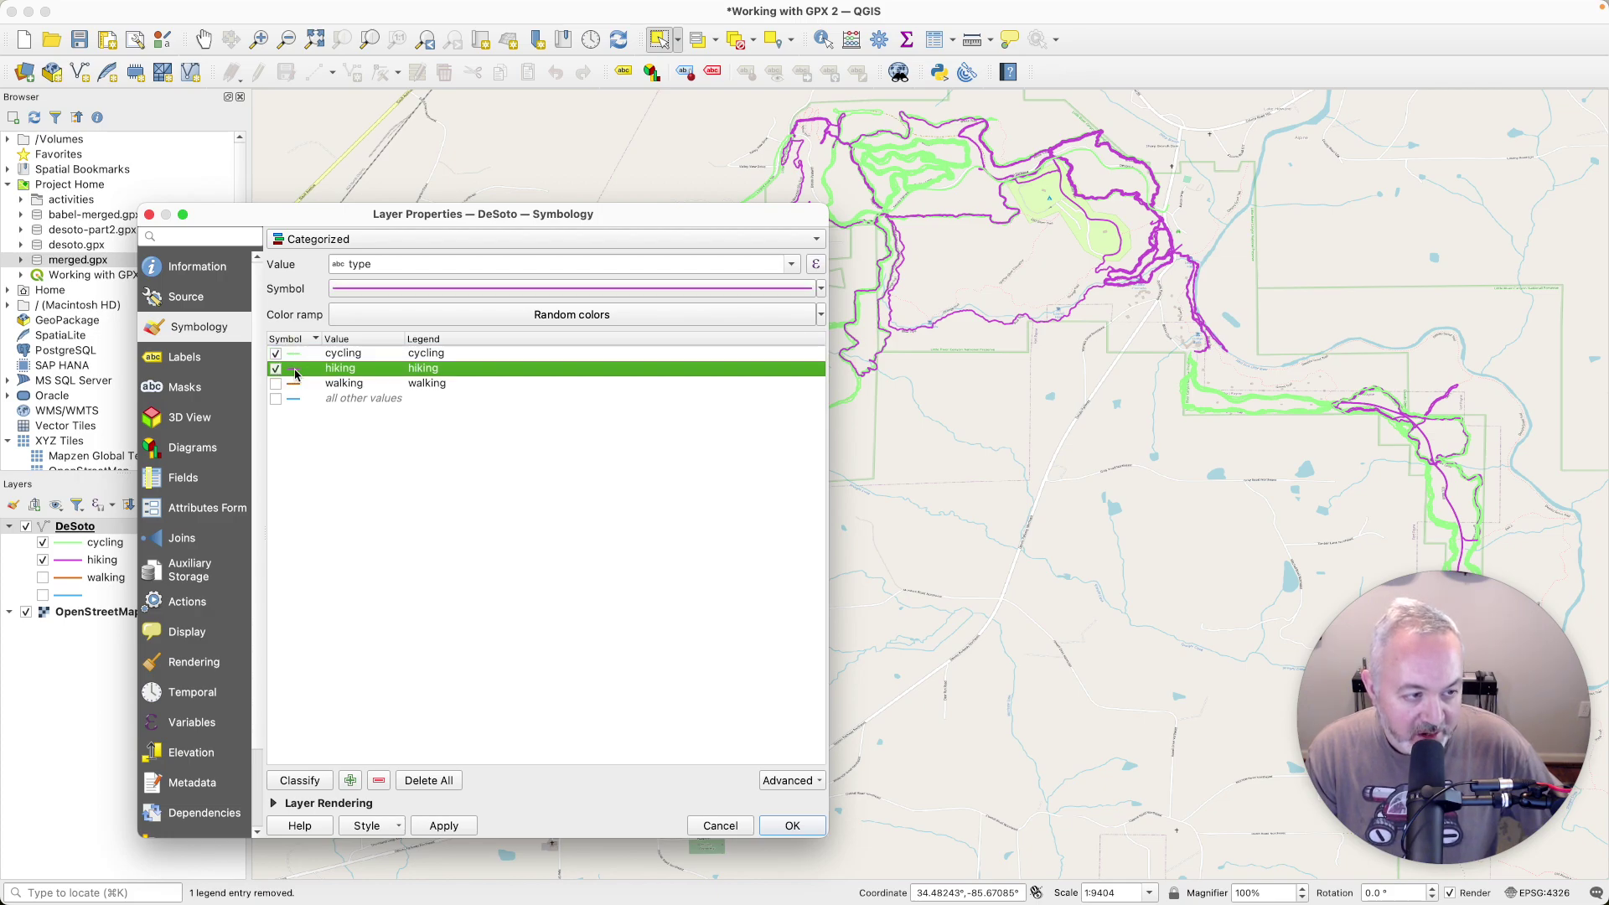
double_click(295, 373)
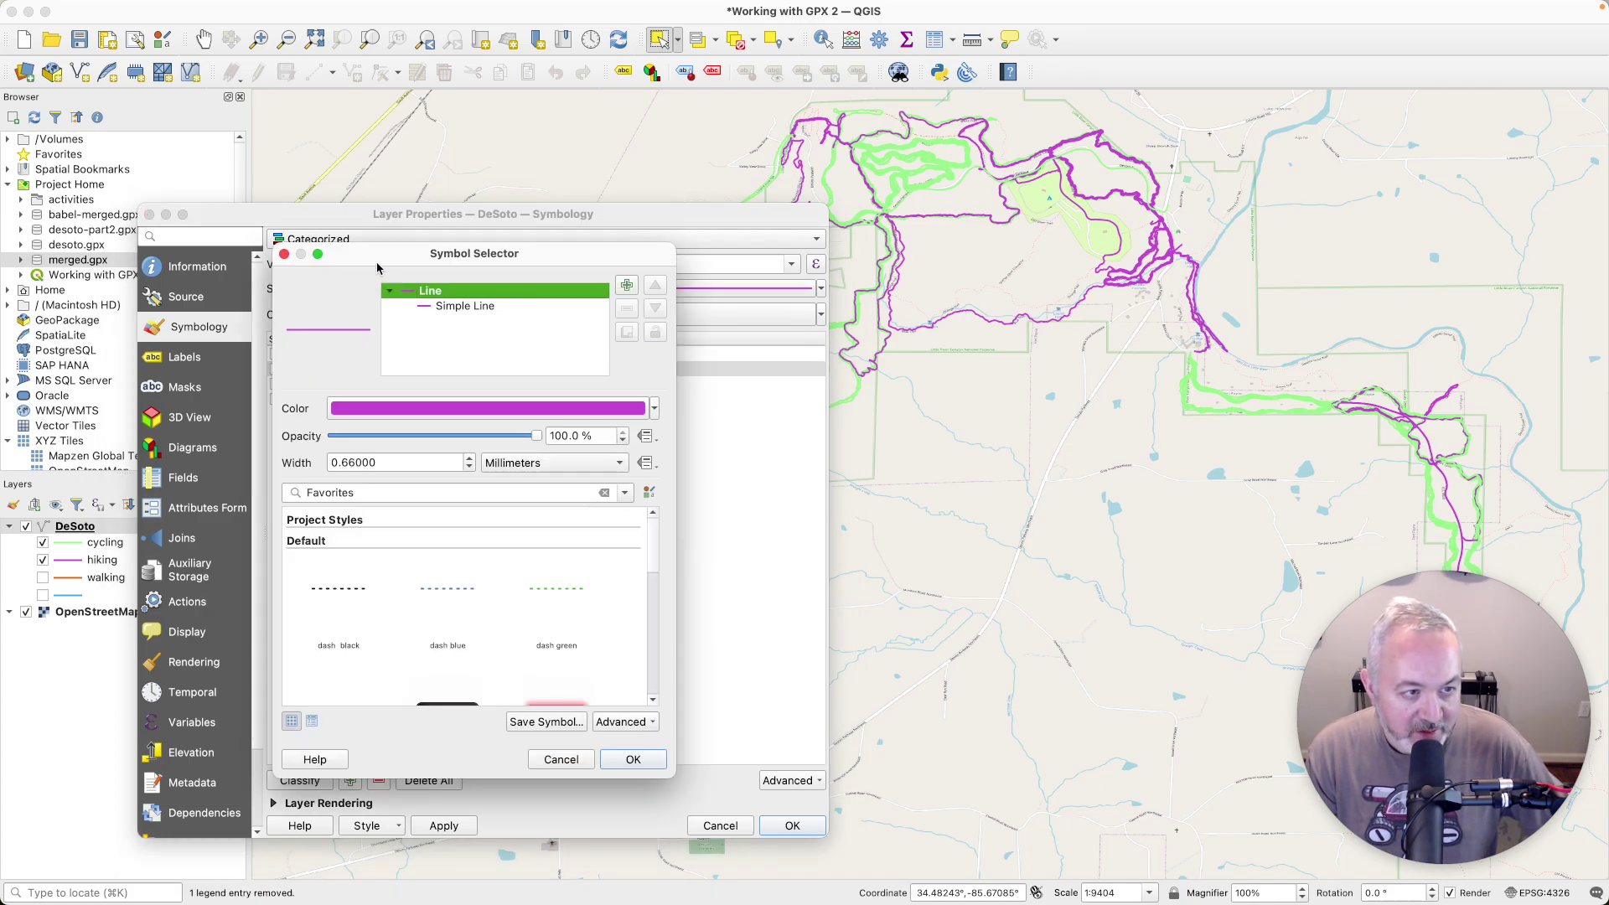
left_click_drag(382, 262, 803, 229)
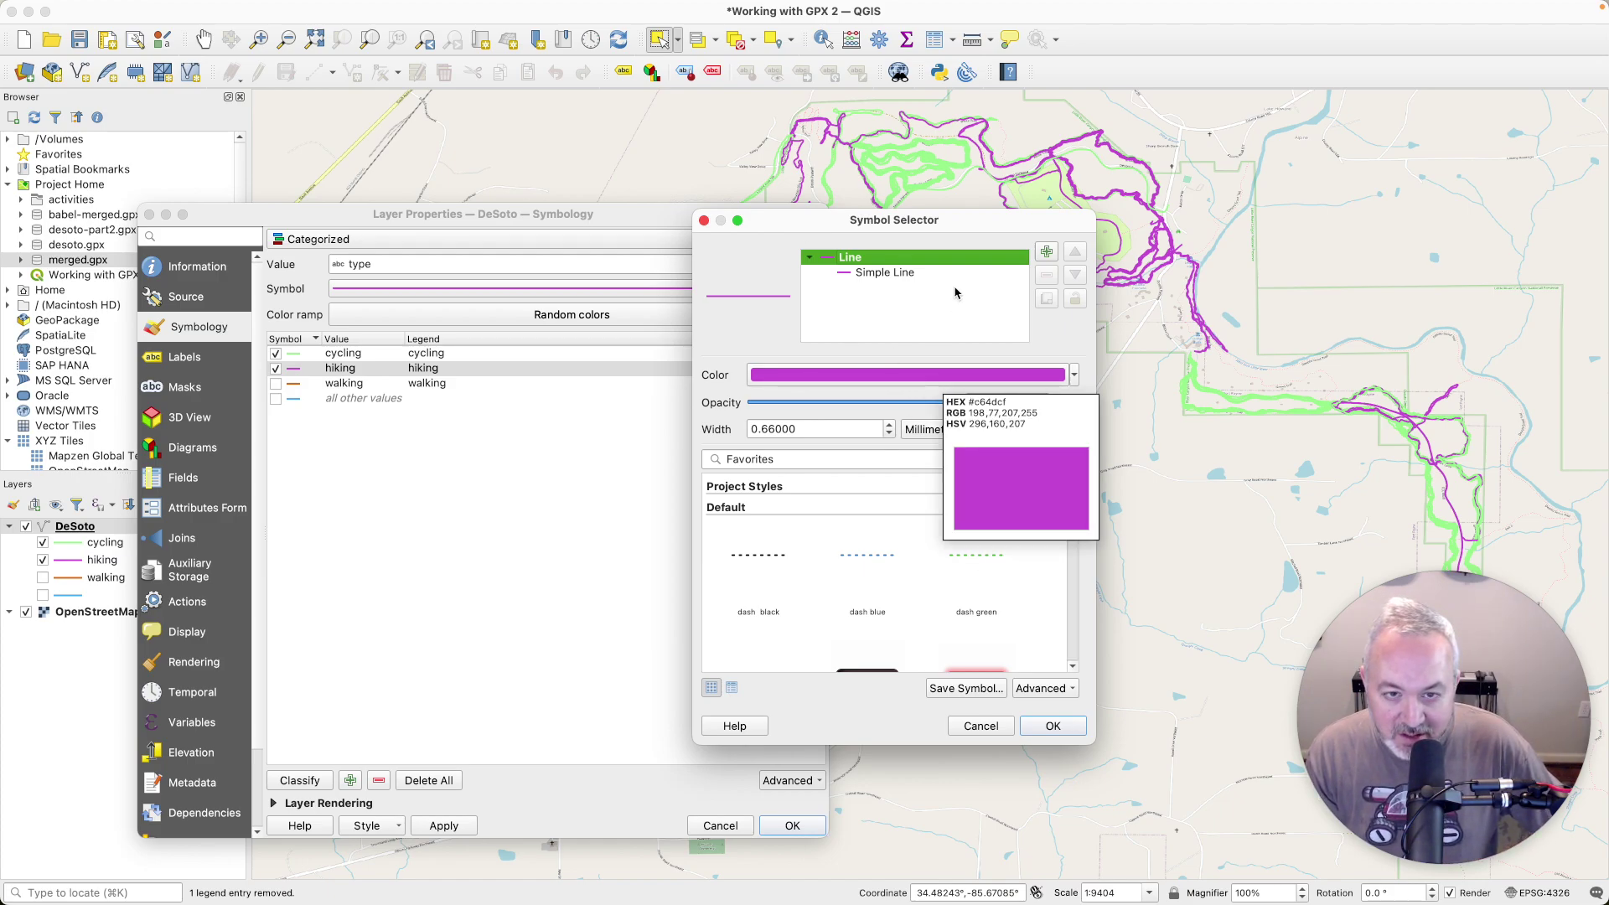
left_click(881, 273)
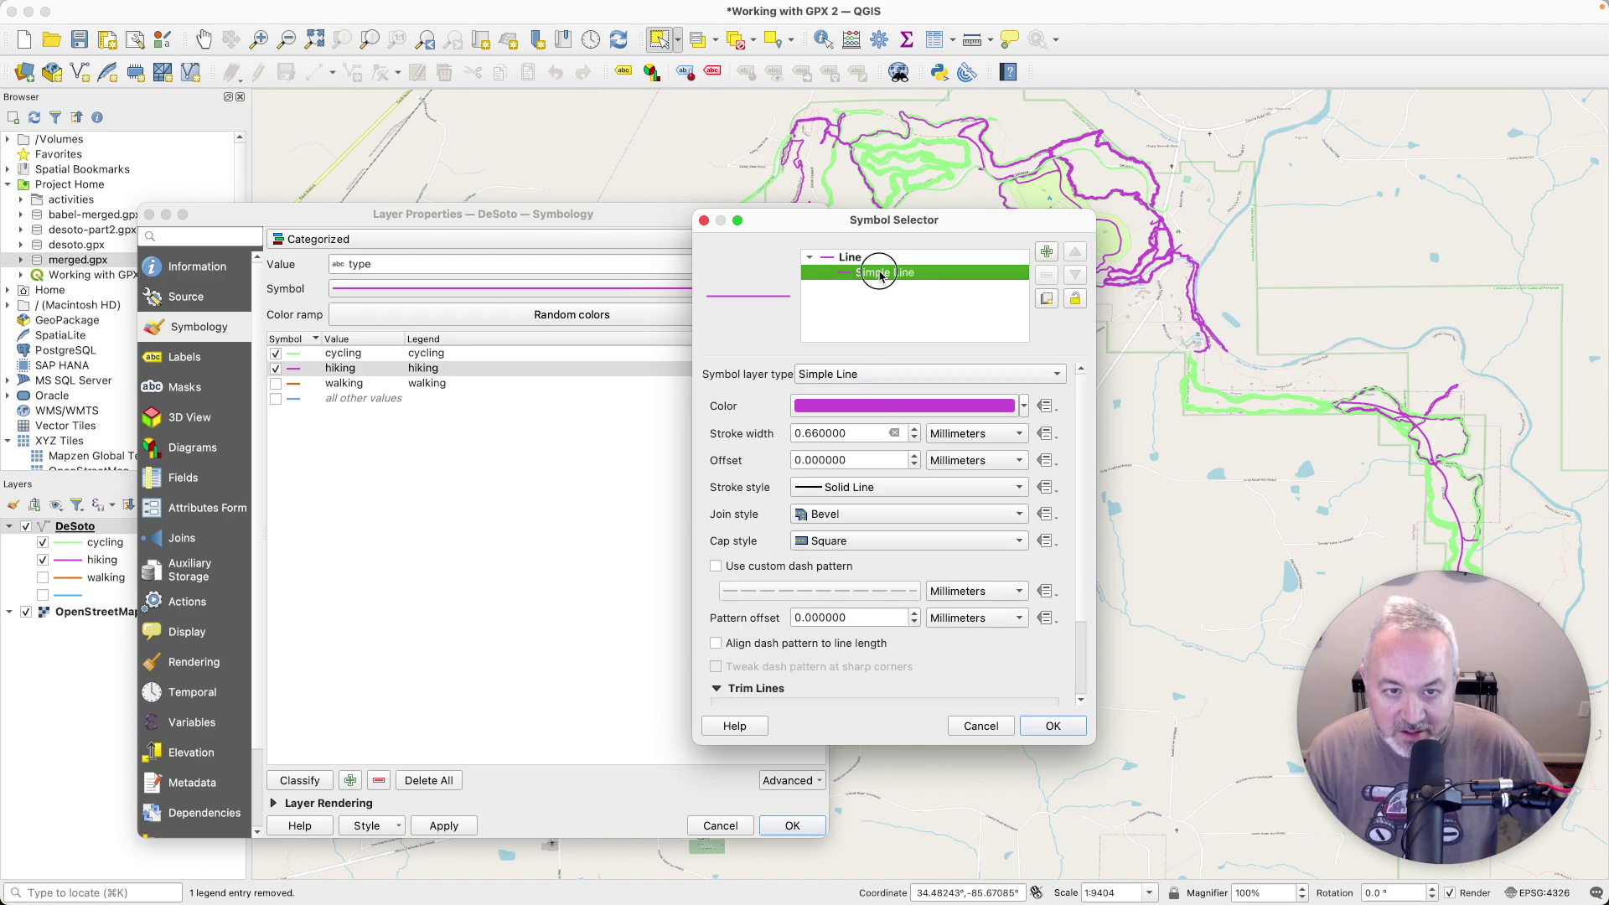
left_click(975, 495)
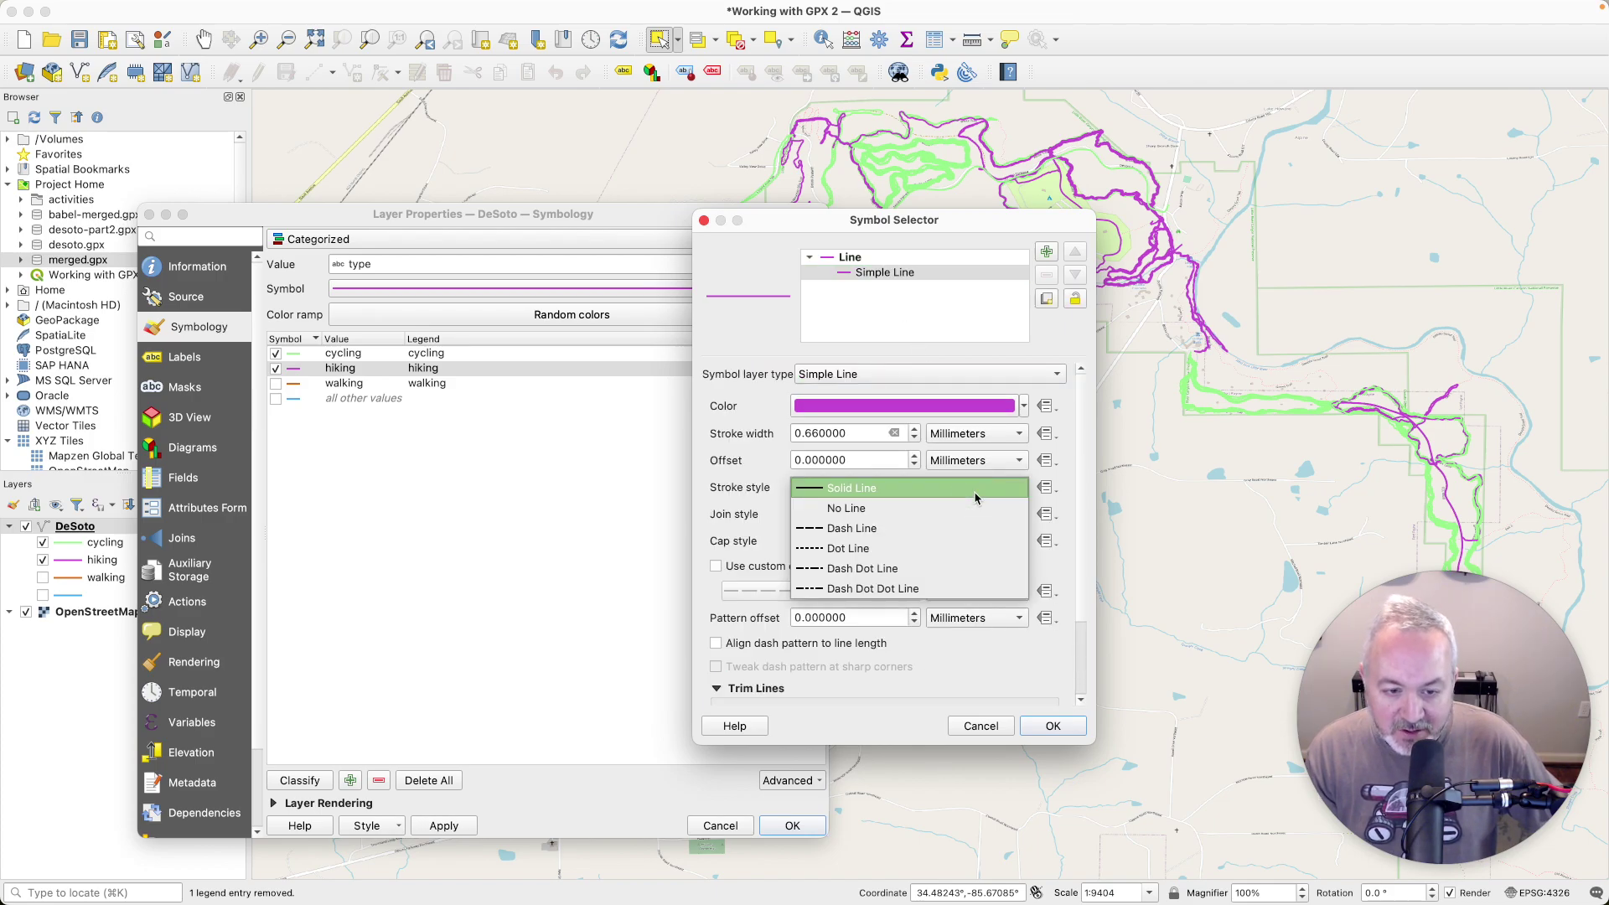
left_click(863, 528)
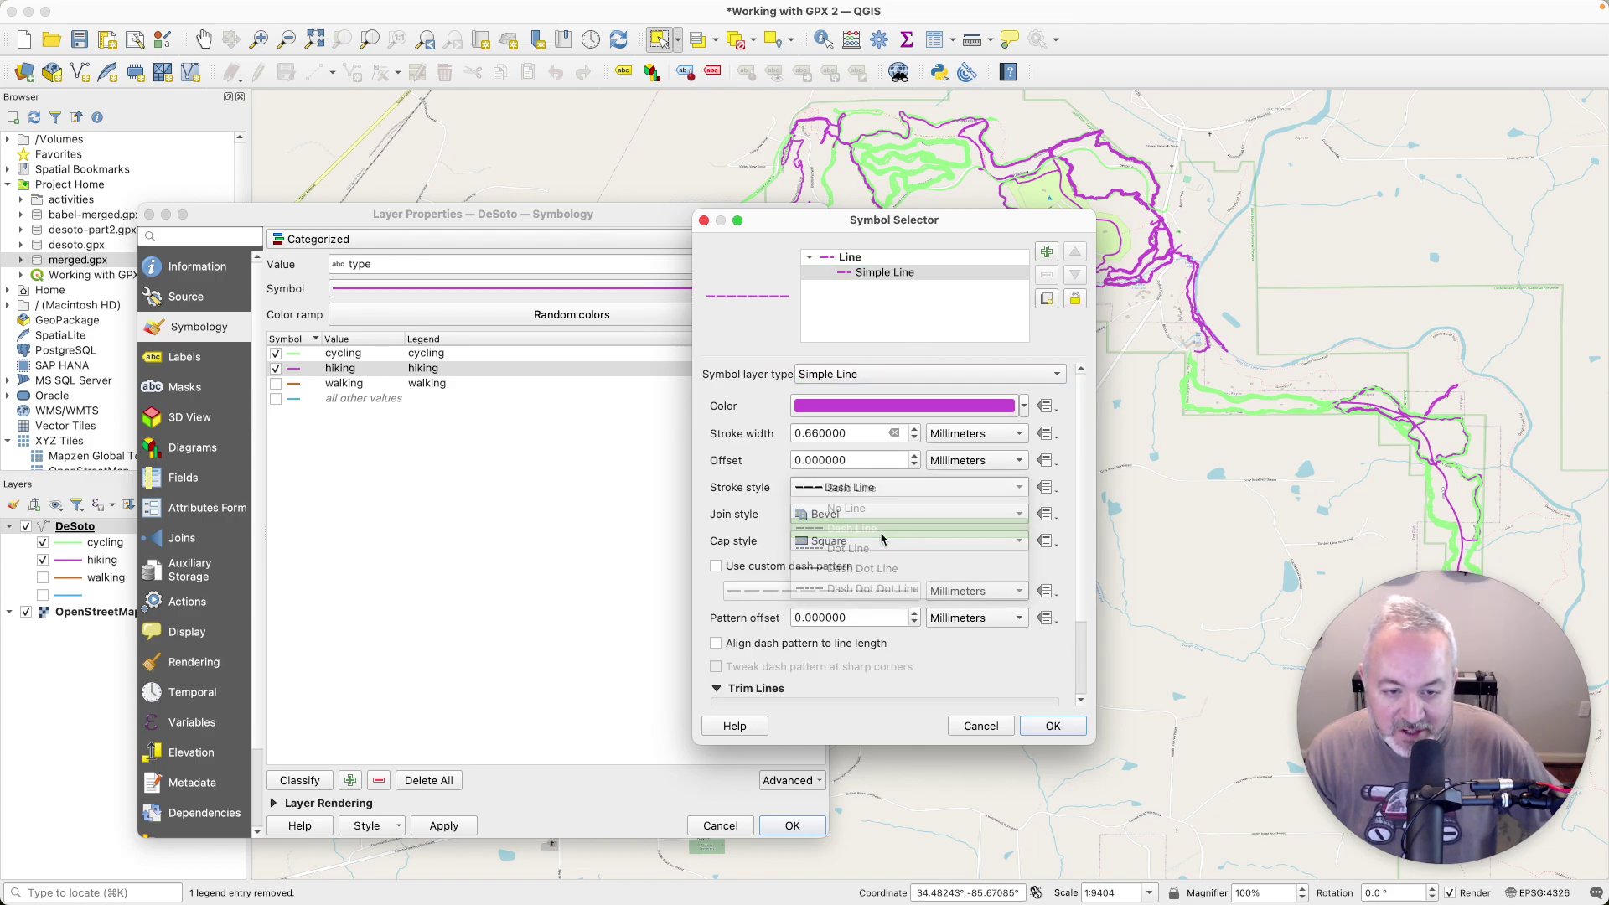
left_click(1054, 726)
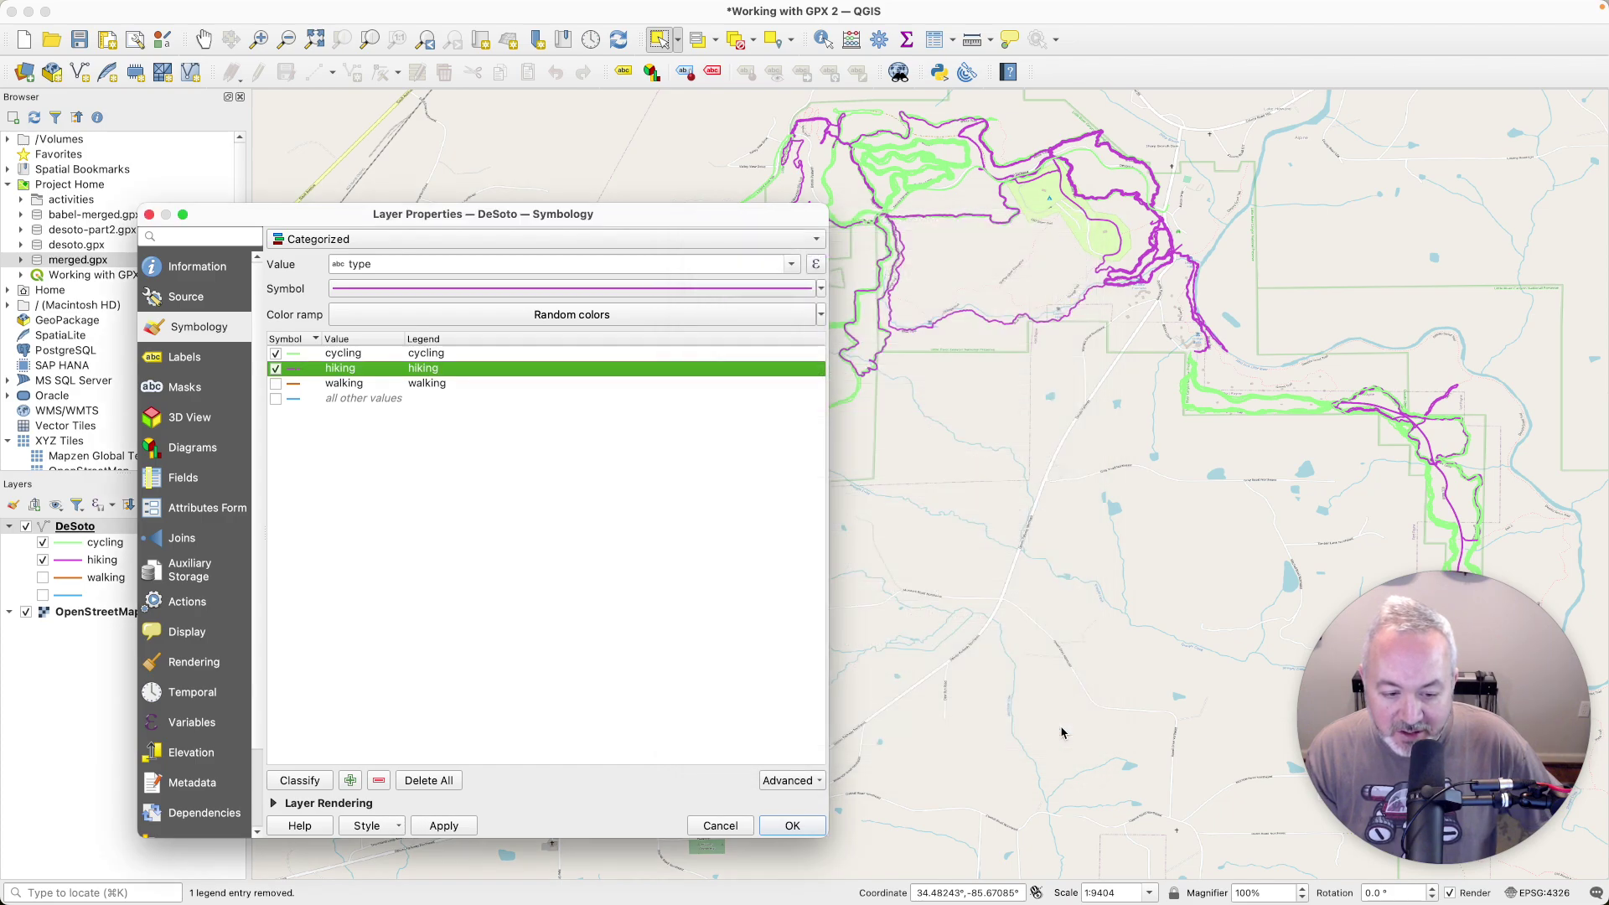
left_click(445, 825)
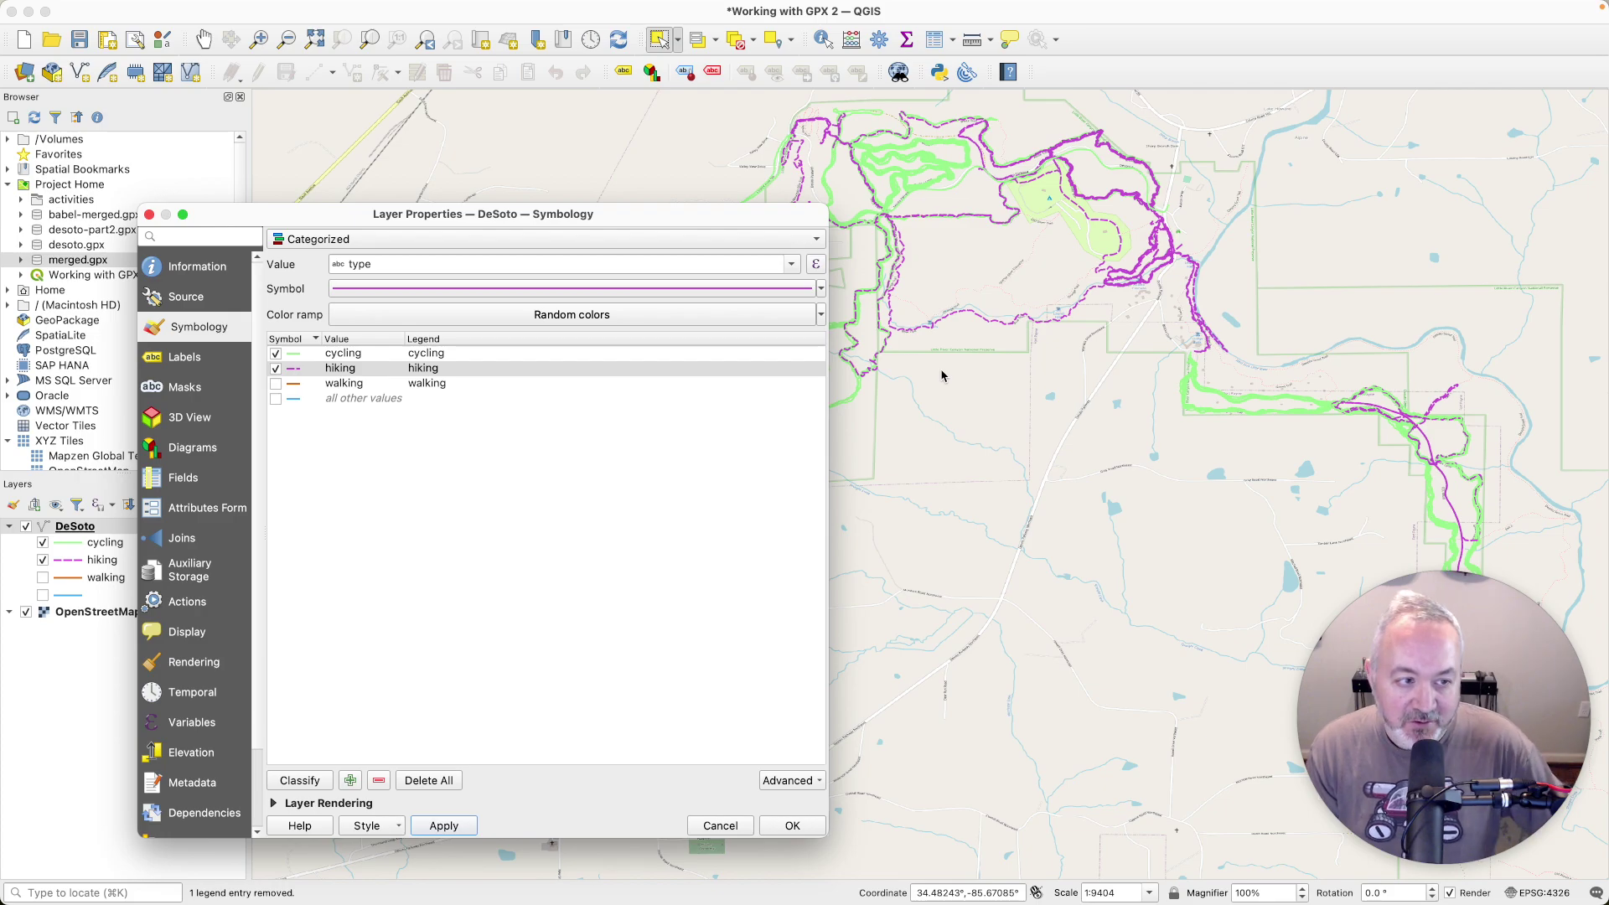
- Set the hiking category's line width to 1 millimeter and apply it to the map
double_click(293, 370)
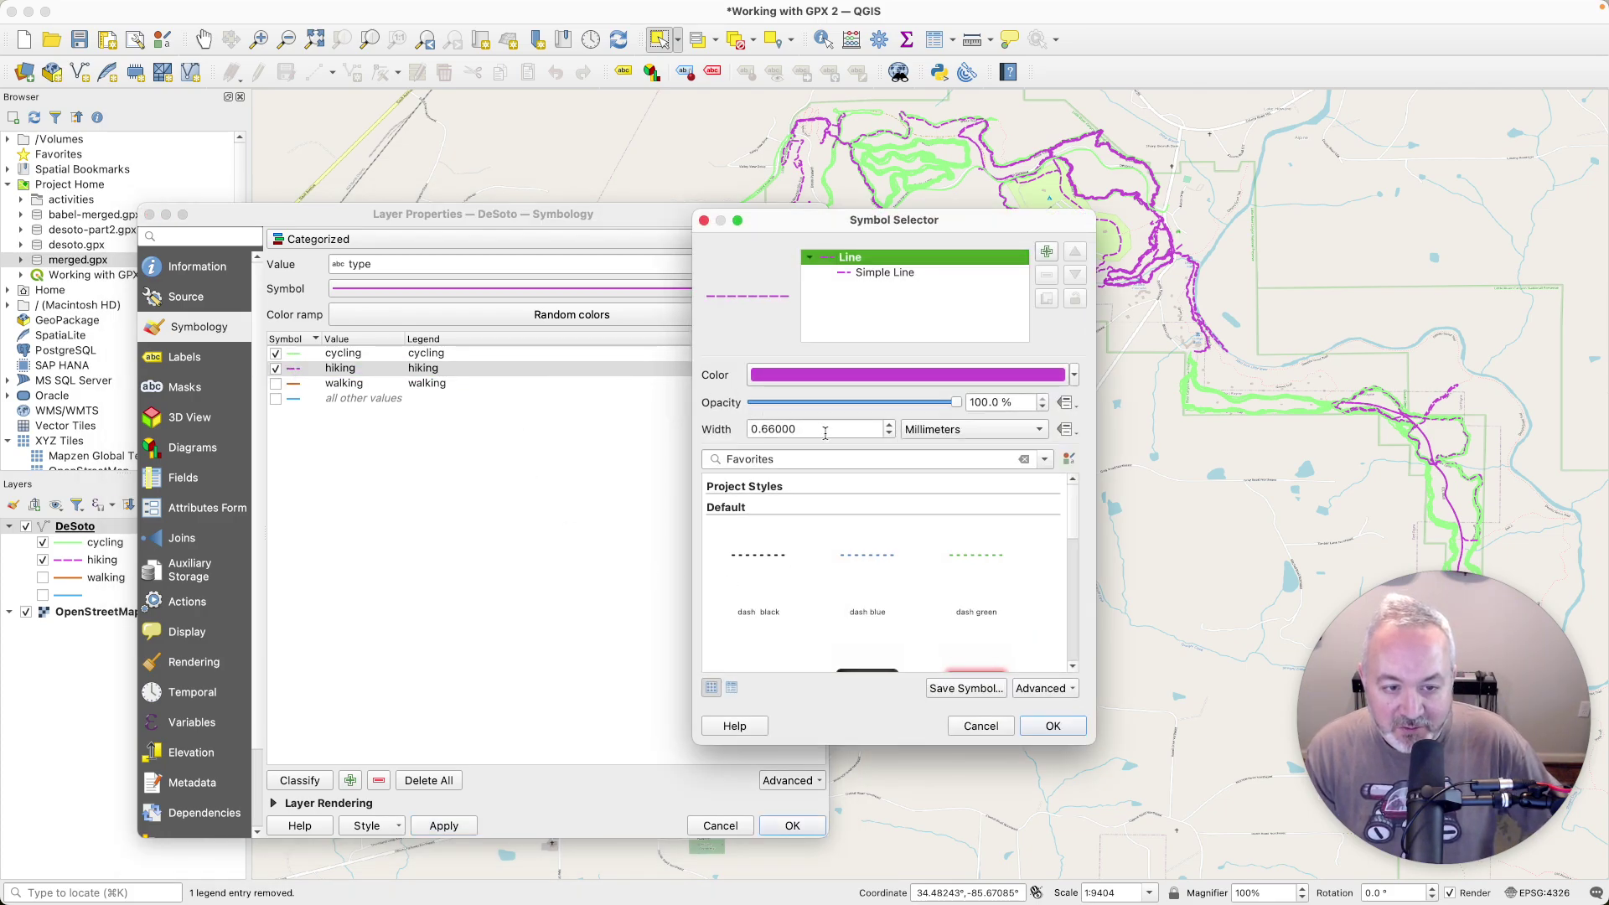
left_click_drag(825, 429, 716, 424)
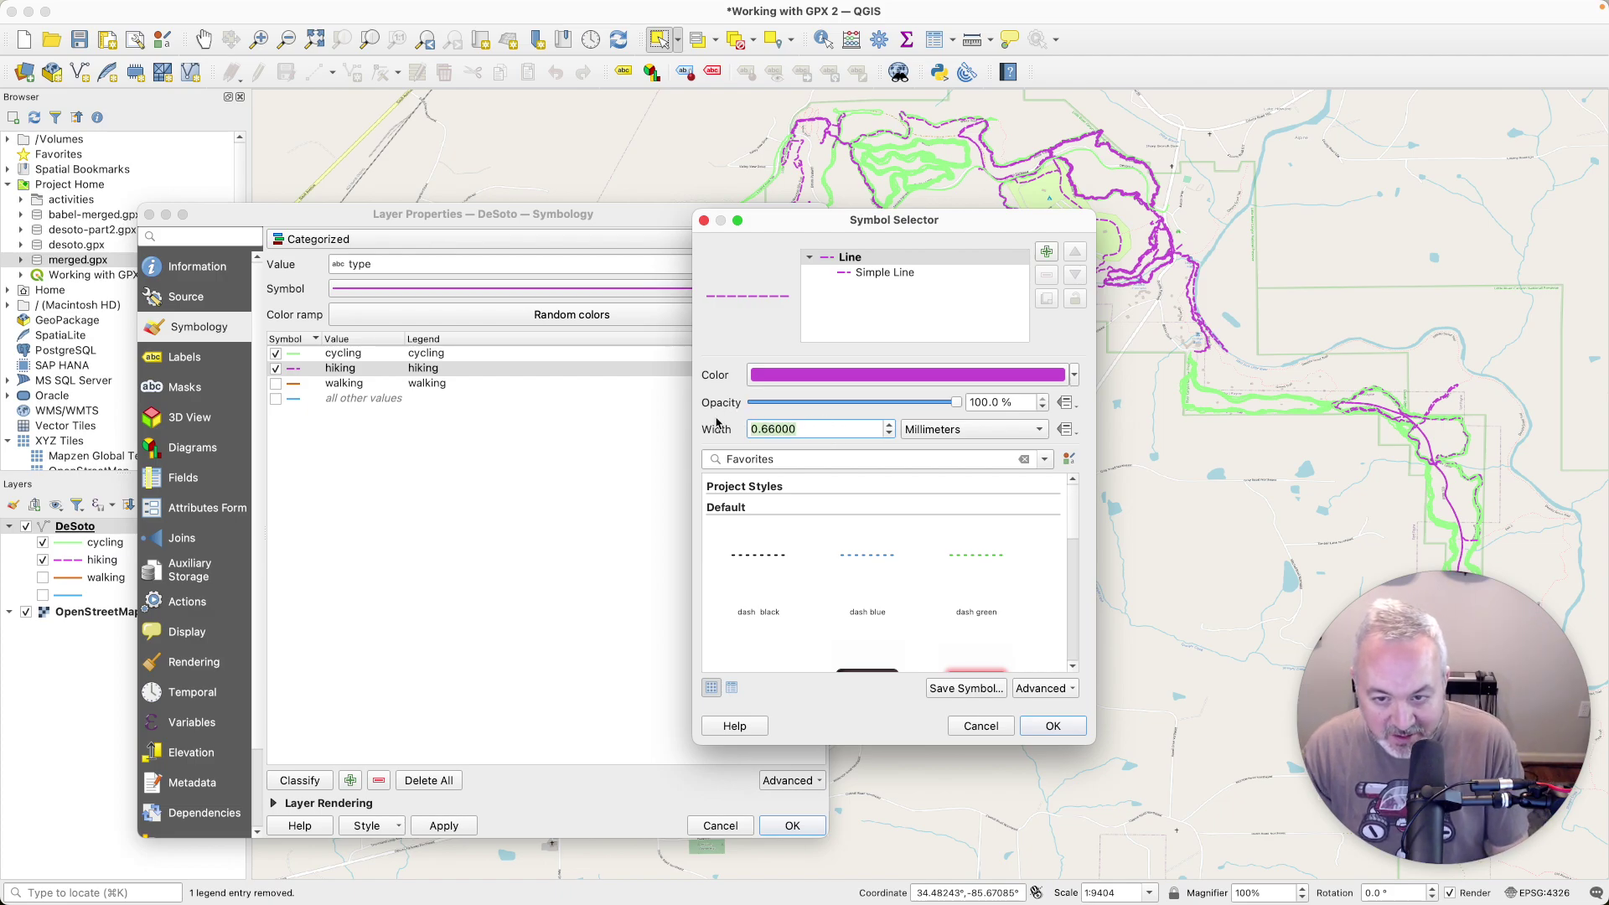
type("1")
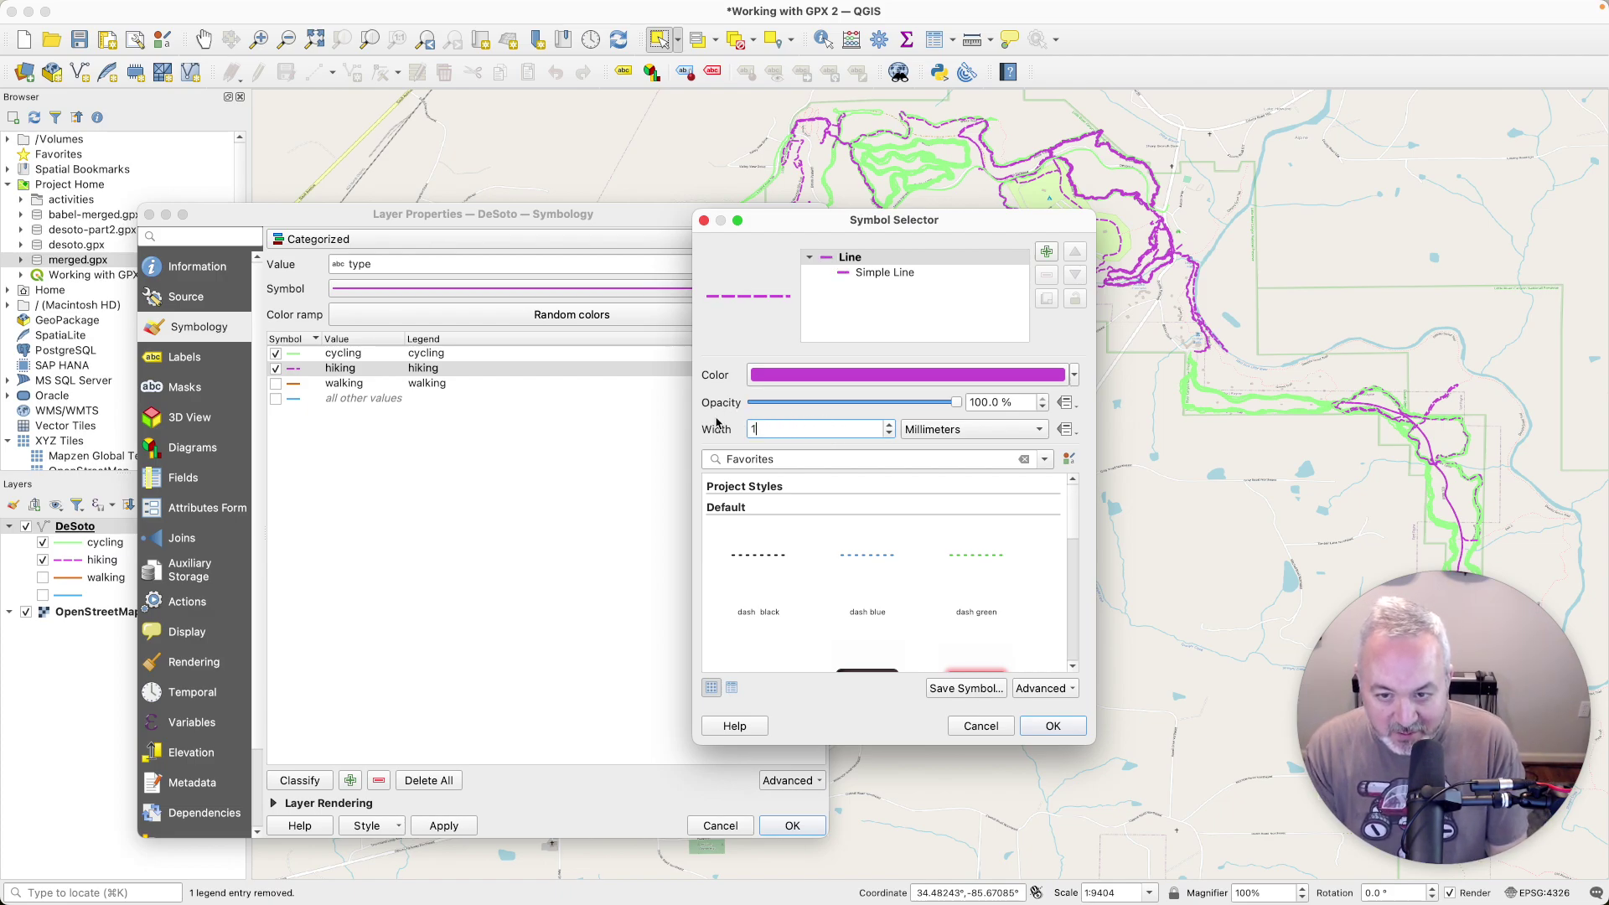
key("Tab")
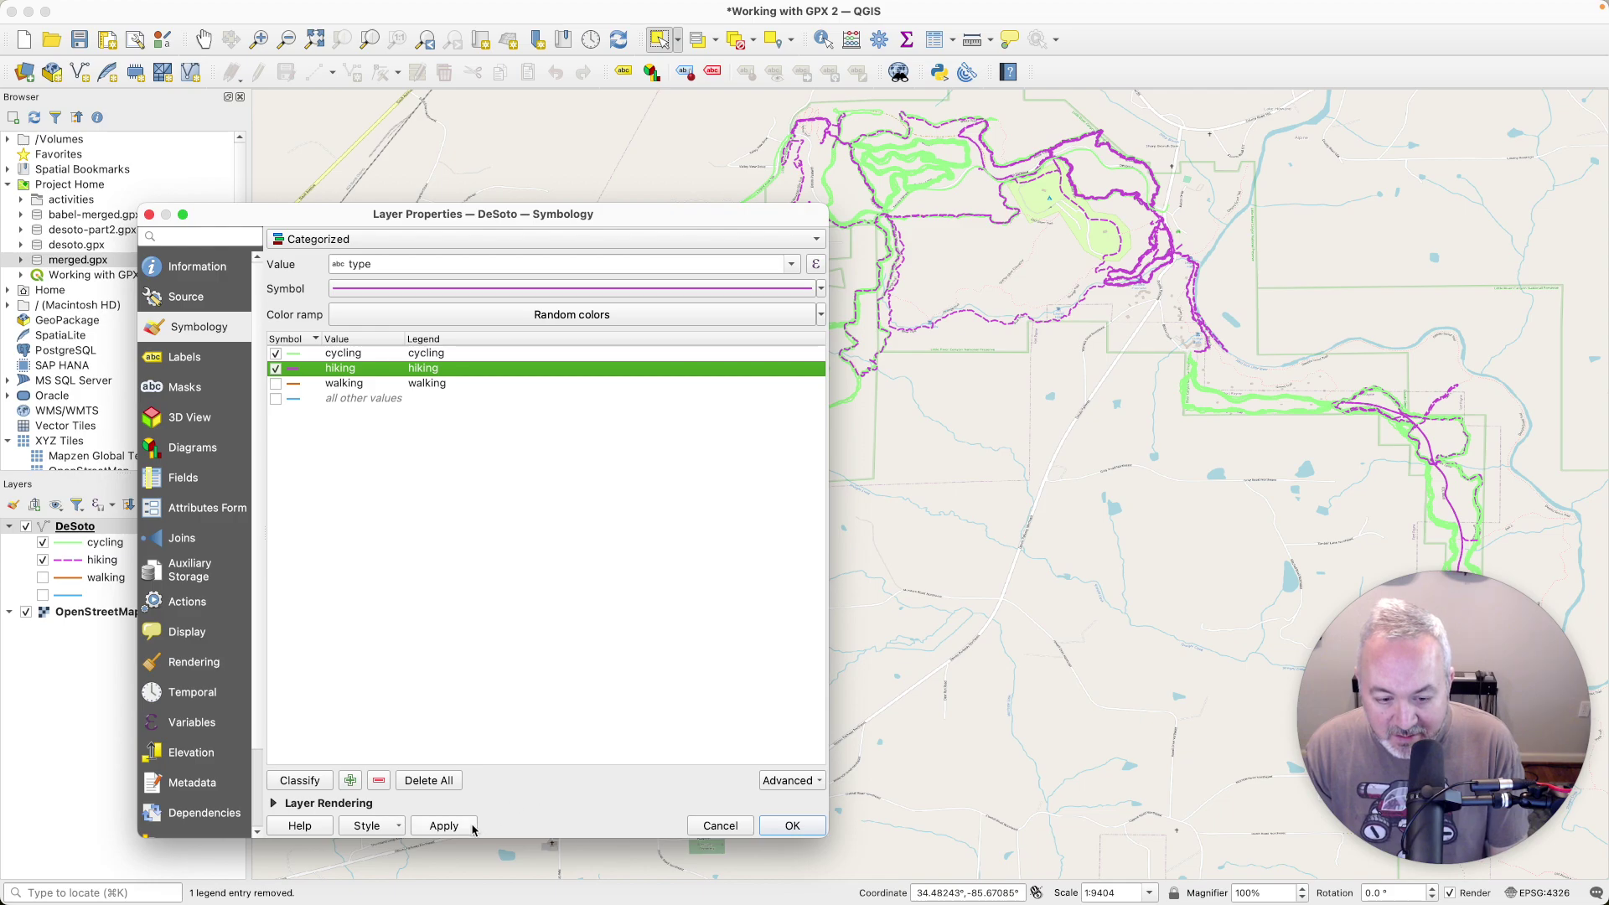
left_click(473, 830)
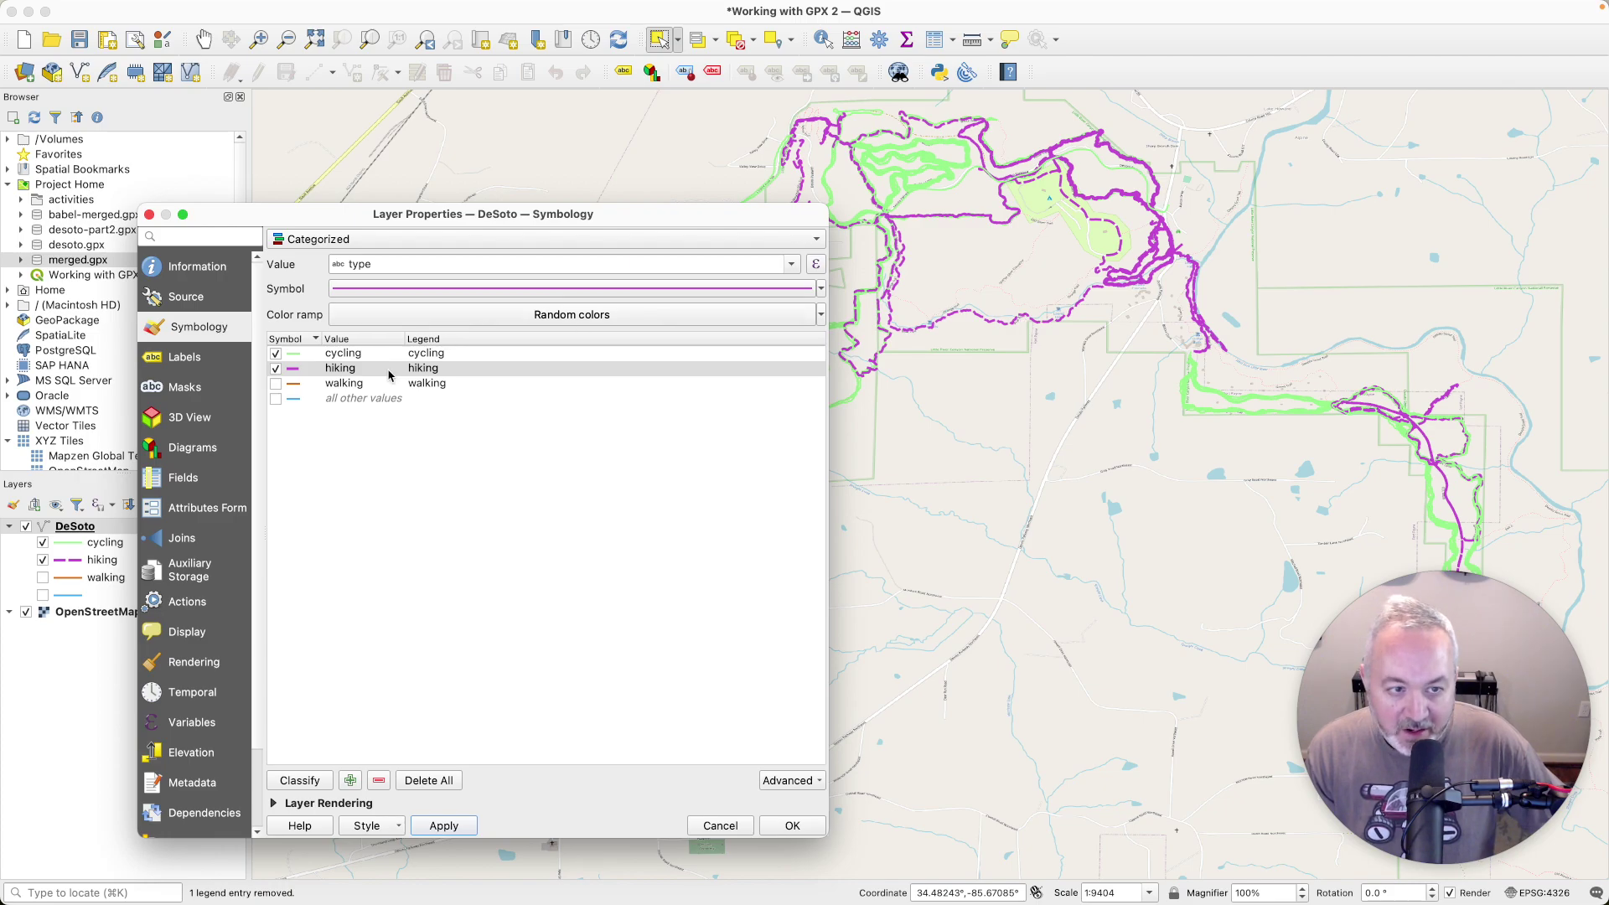
- Open the hiking category's symbol settings and browse the favorite line symbol presets
left_click(298, 371)
double_click(299, 370)
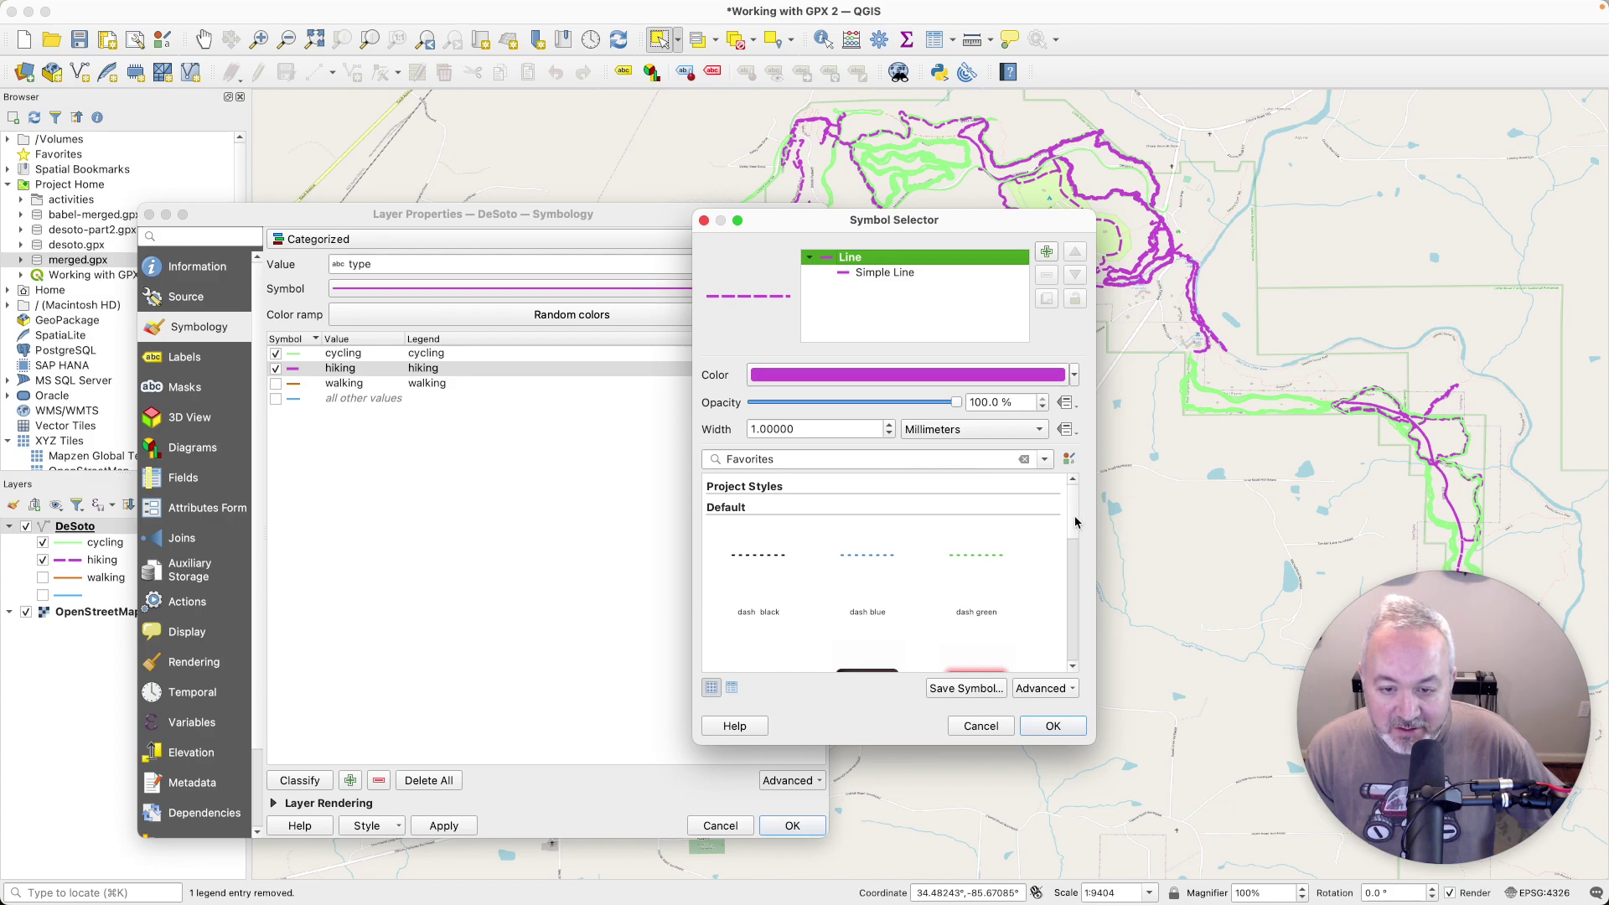
mouse_move(1071, 516)
left_mouse_down()
mouse_move(1060, 637)
mouse_move(1067, 568)
left_mouse_up()
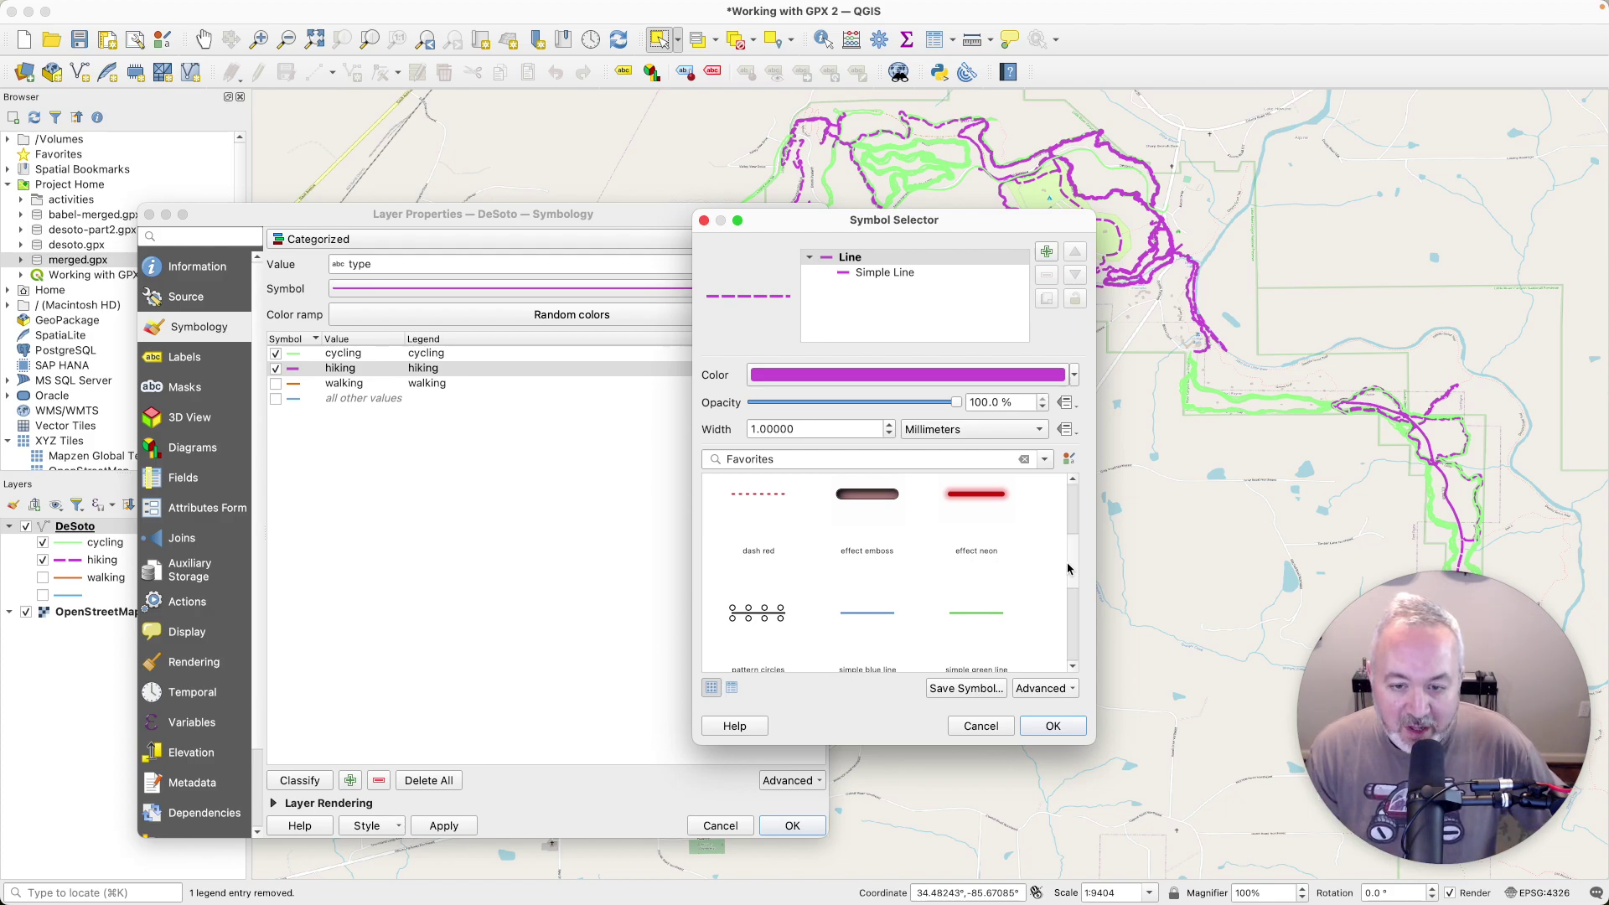
left_click_drag(1068, 569, 1069, 516)
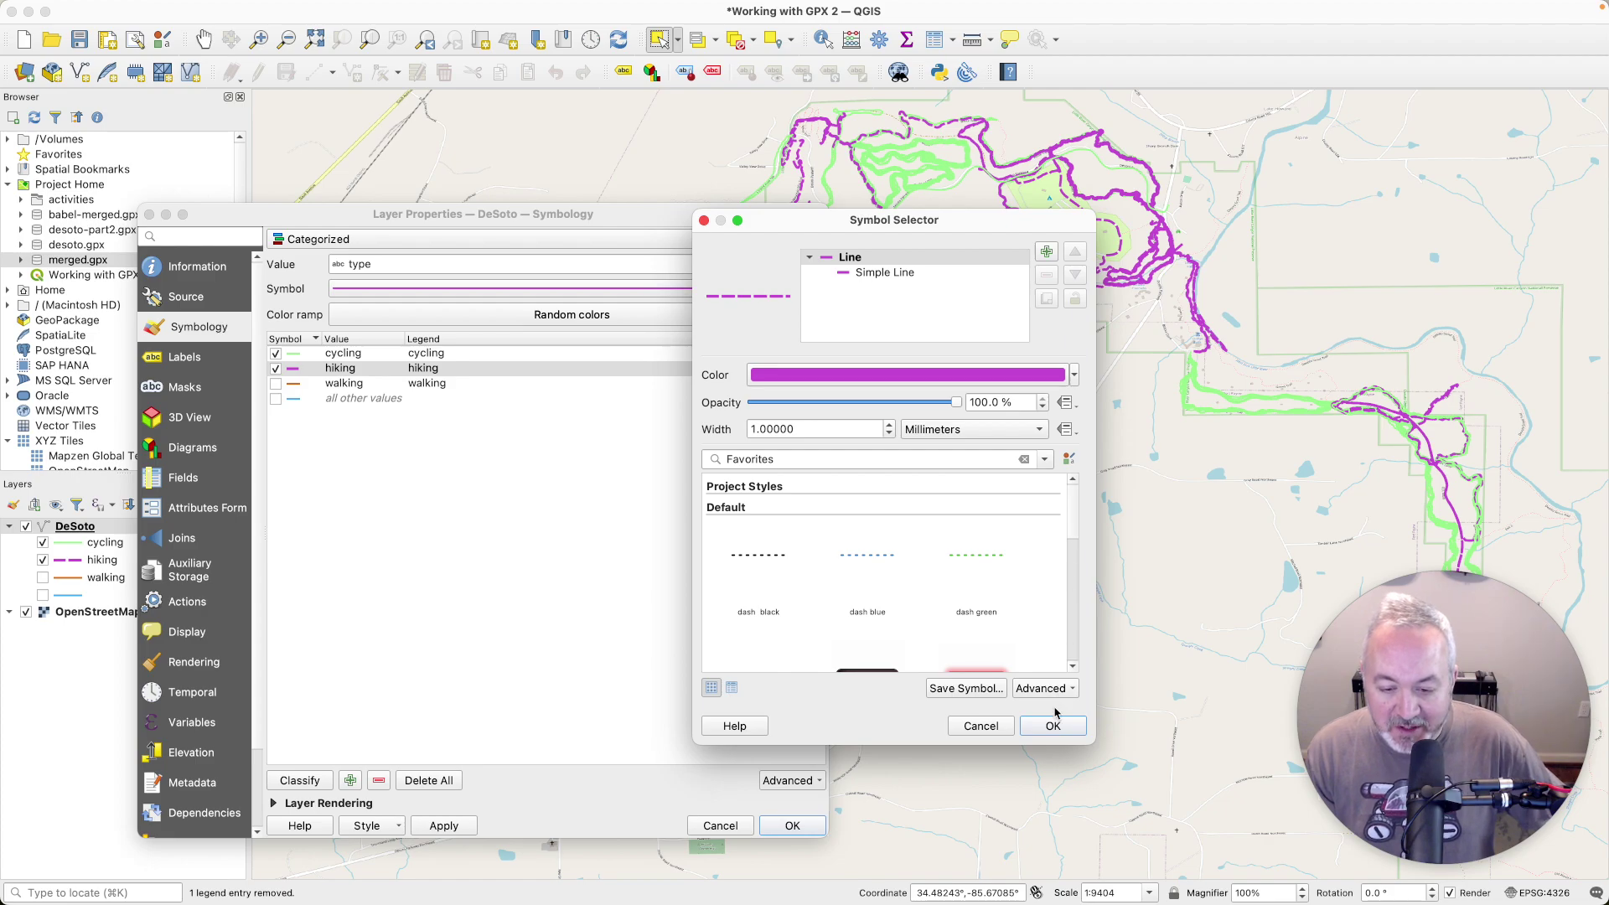